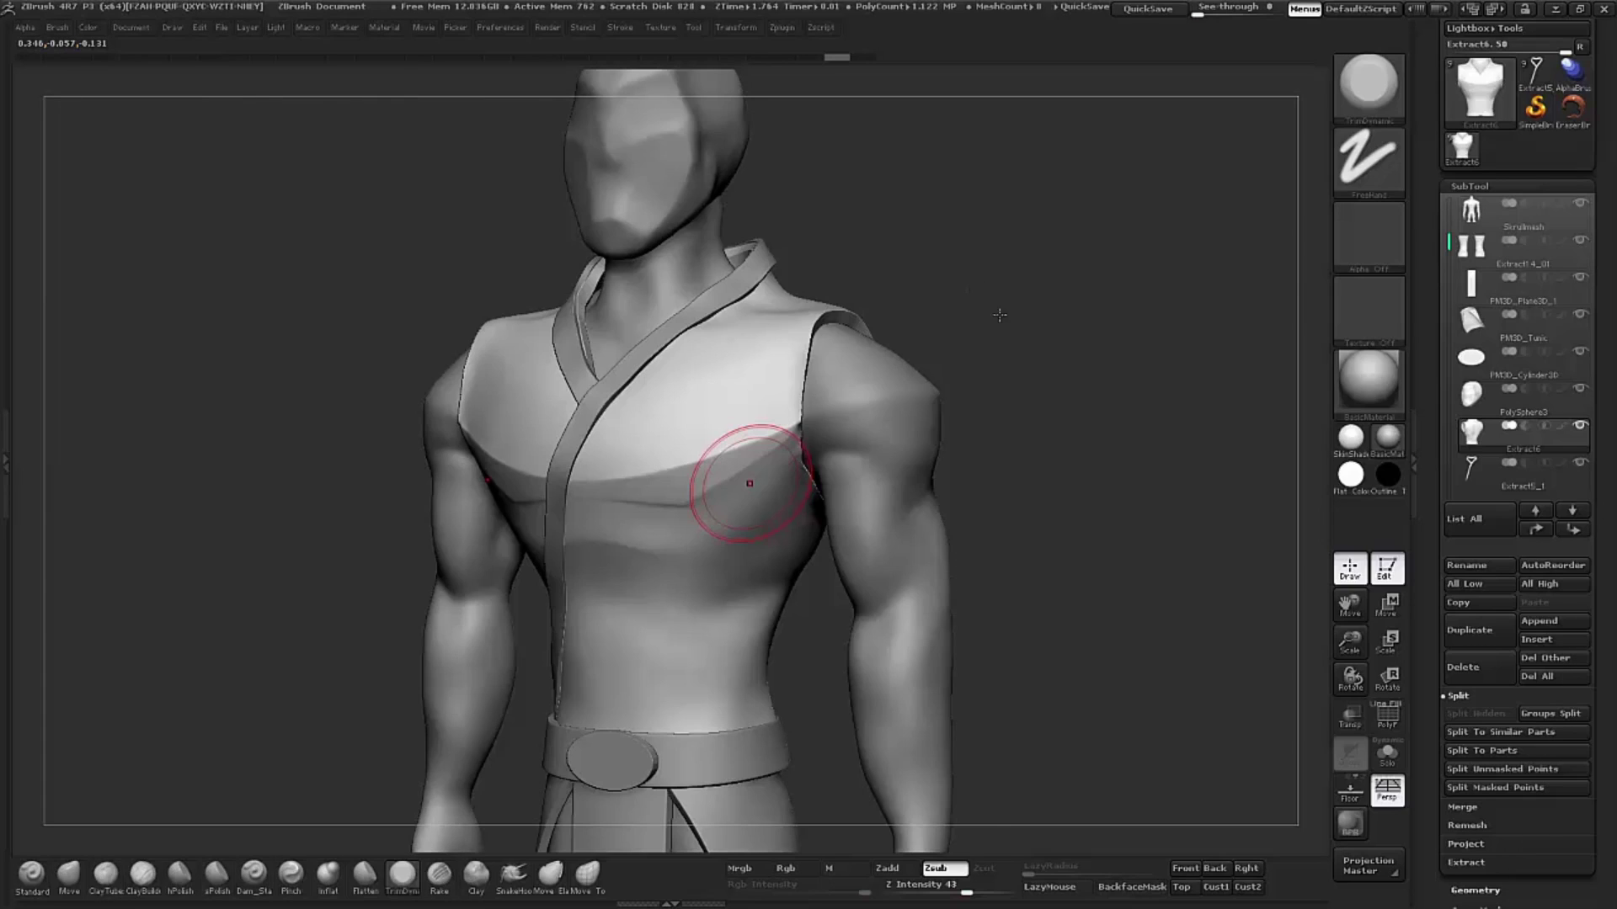
# Step: Orbit and zoom around the vested character, settling on a three-quarter view of the torso
pyautogui.moveTo(1000, 315)
pyautogui.mouseDown()
pyautogui.moveTo(985, 281)
pyautogui.moveTo(1022, 296)
pyautogui.mouseUp()
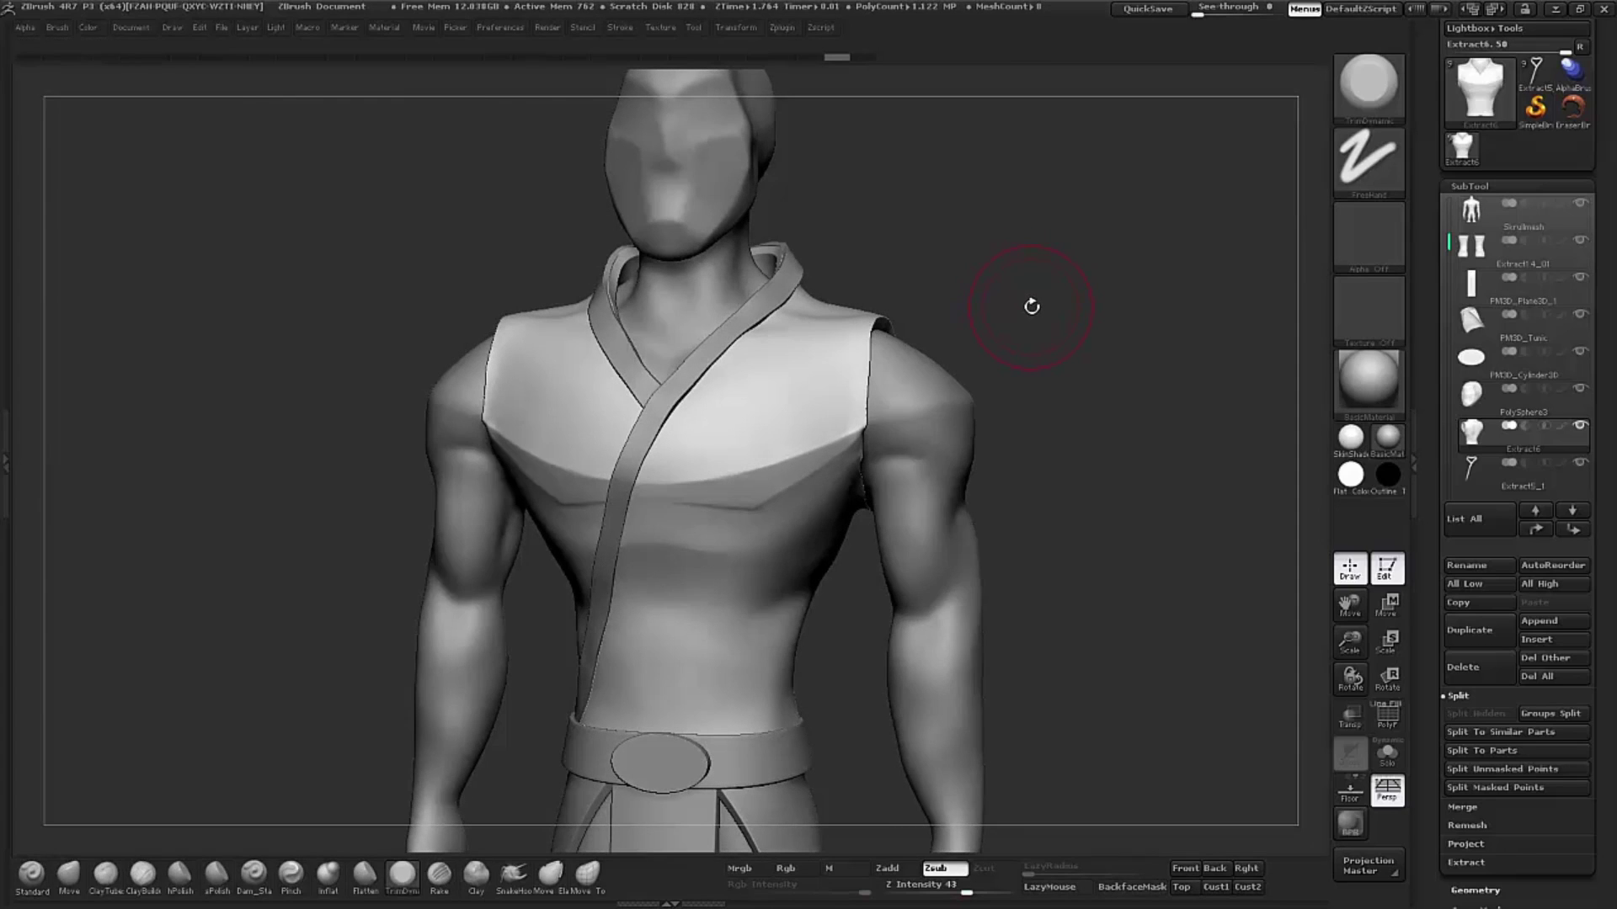
pyautogui.moveTo(1035, 313)
pyautogui.keyDown('alt'); pyautogui.mouseDown()
pyautogui.moveTo(1007, 365)
pyautogui.moveTo(1014, 322)
pyautogui.moveTo(1016, 342)
pyautogui.mouseUp(); pyautogui.keyUp('alt')
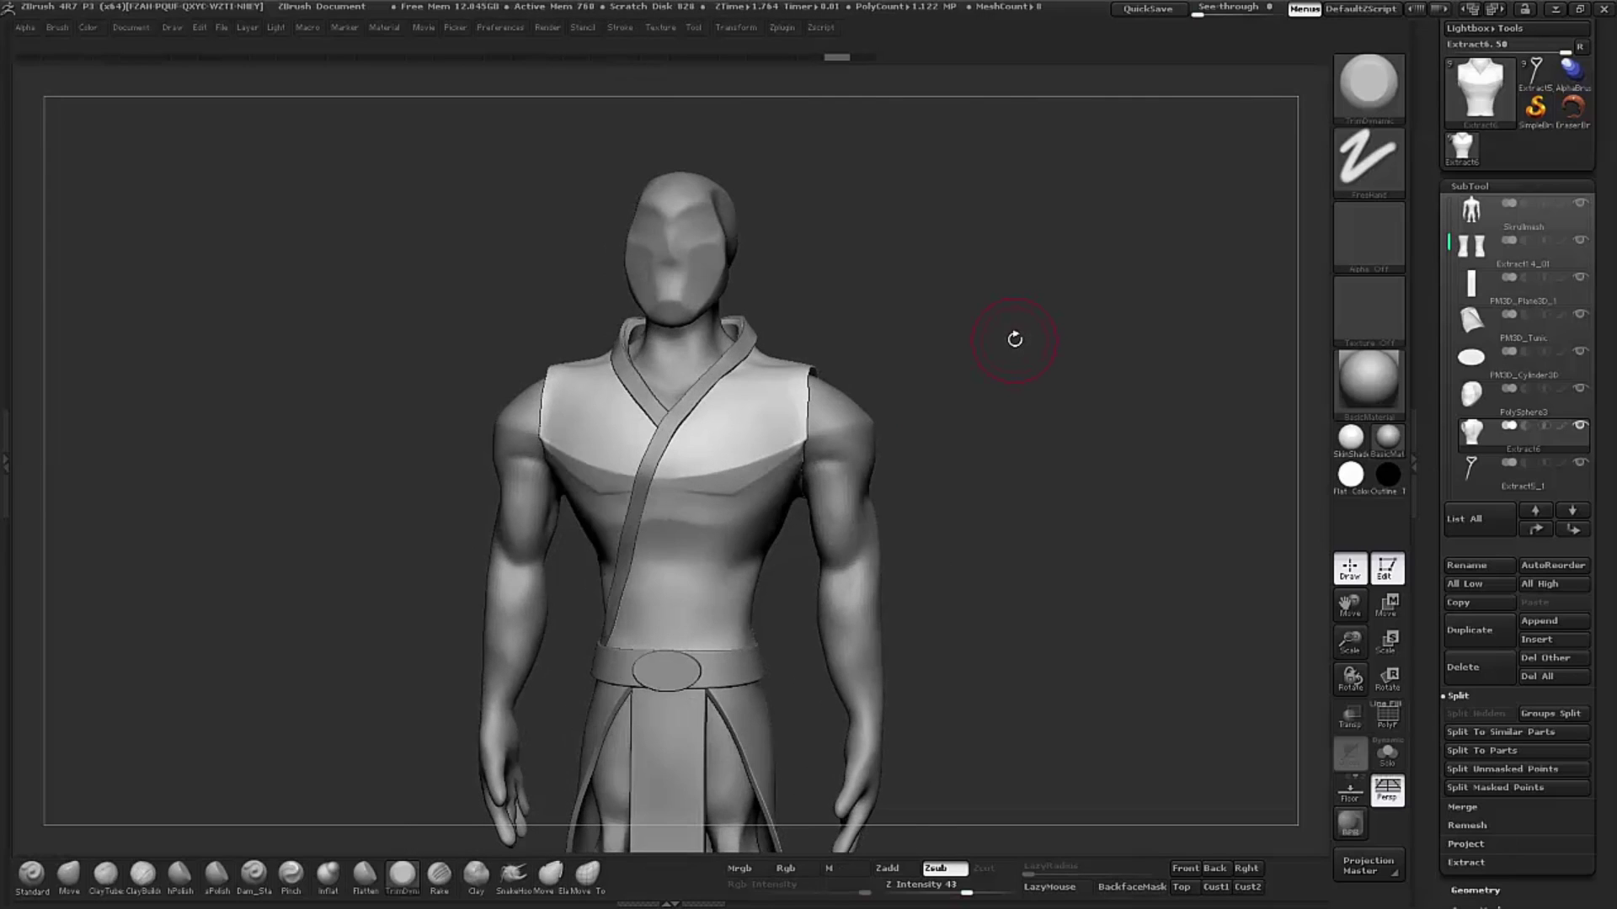
pyautogui.moveTo(1015, 350)
pyautogui.mouseDown()
pyautogui.moveTo(1018, 331)
pyautogui.moveTo(968, 347)
pyautogui.mouseUp()
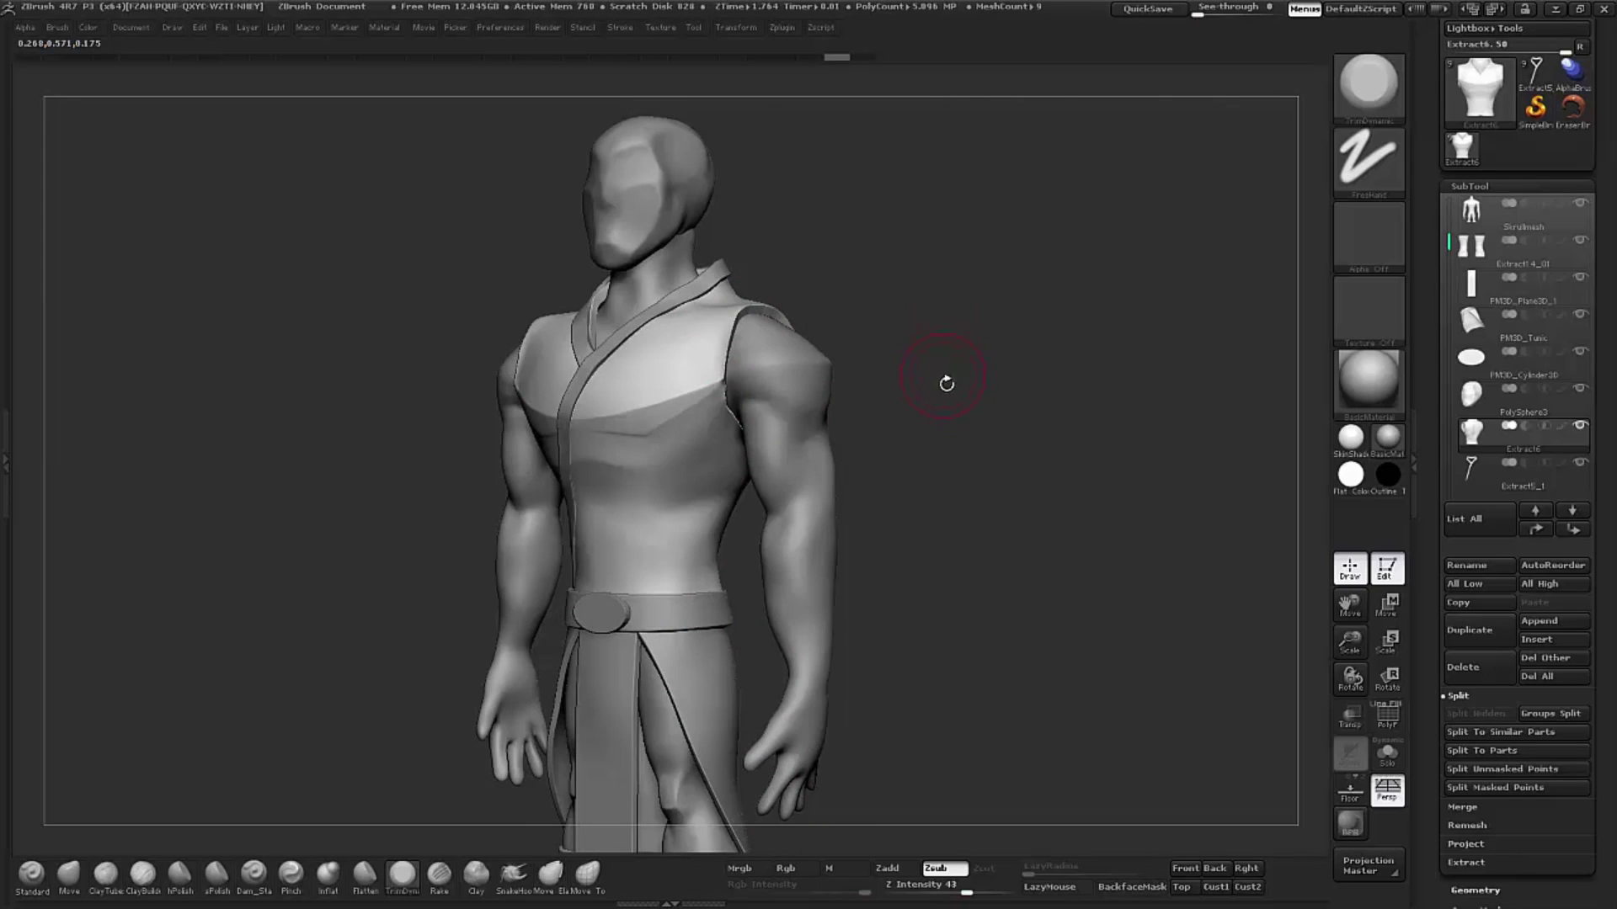
pyautogui.moveTo(962, 378); pyautogui.dragTo(975, 380)
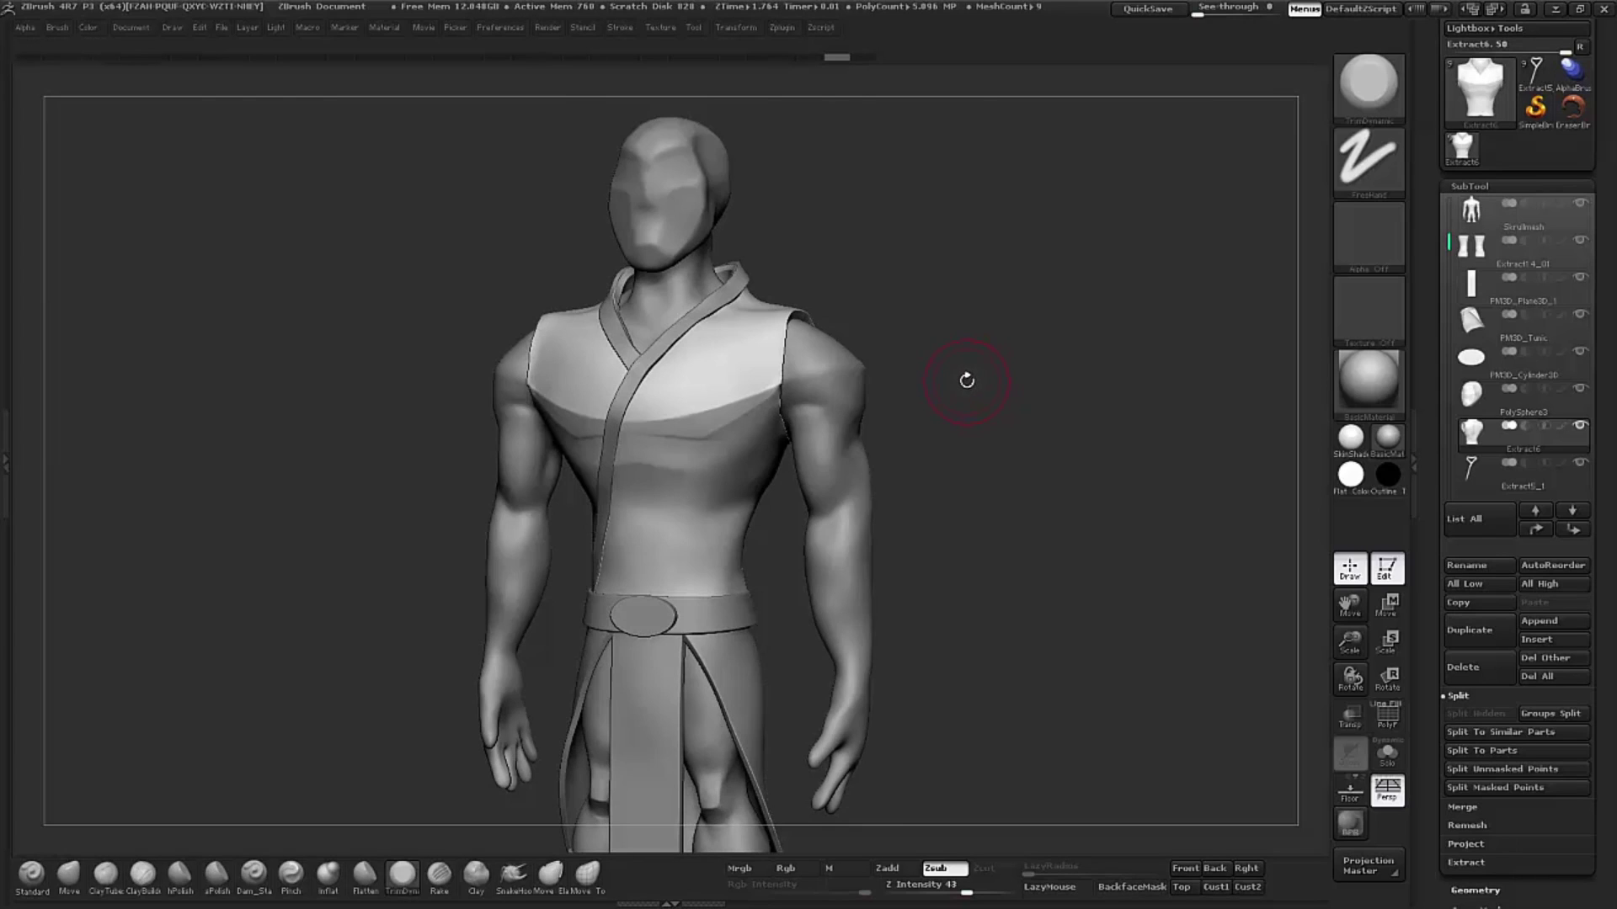
pyautogui.moveTo(975, 382); pyautogui.dragTo(975, 382)
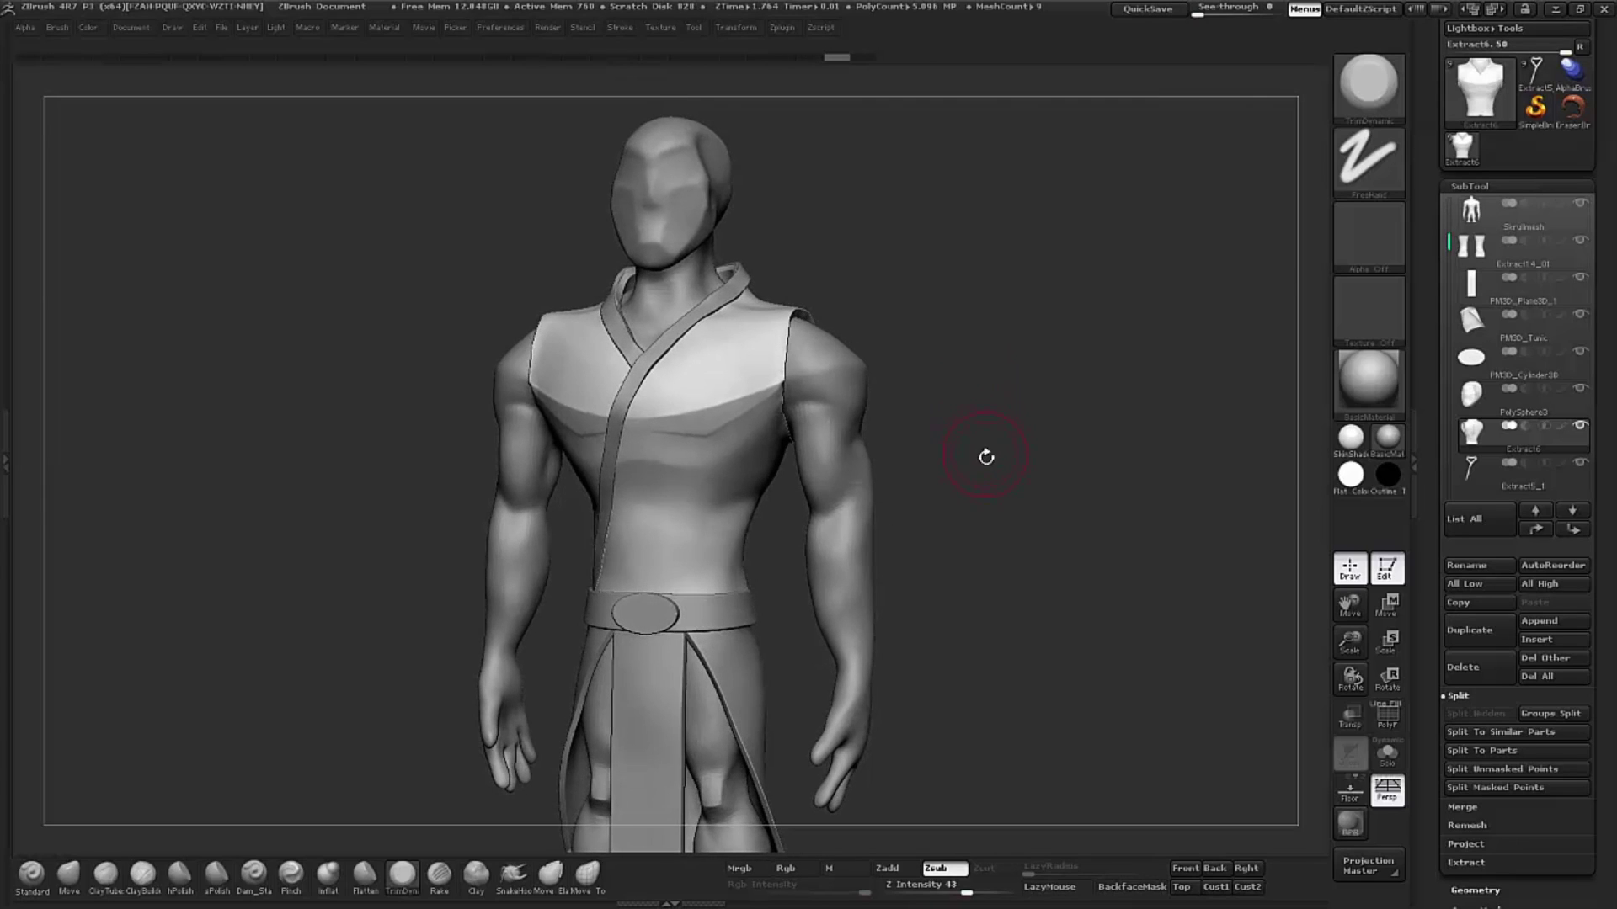
pyautogui.moveTo(980, 446)
pyautogui.mouseDown()
pyautogui.moveTo(974, 386)
pyautogui.moveTo(965, 412)
pyautogui.moveTo(1019, 394)
pyautogui.mouseUp()
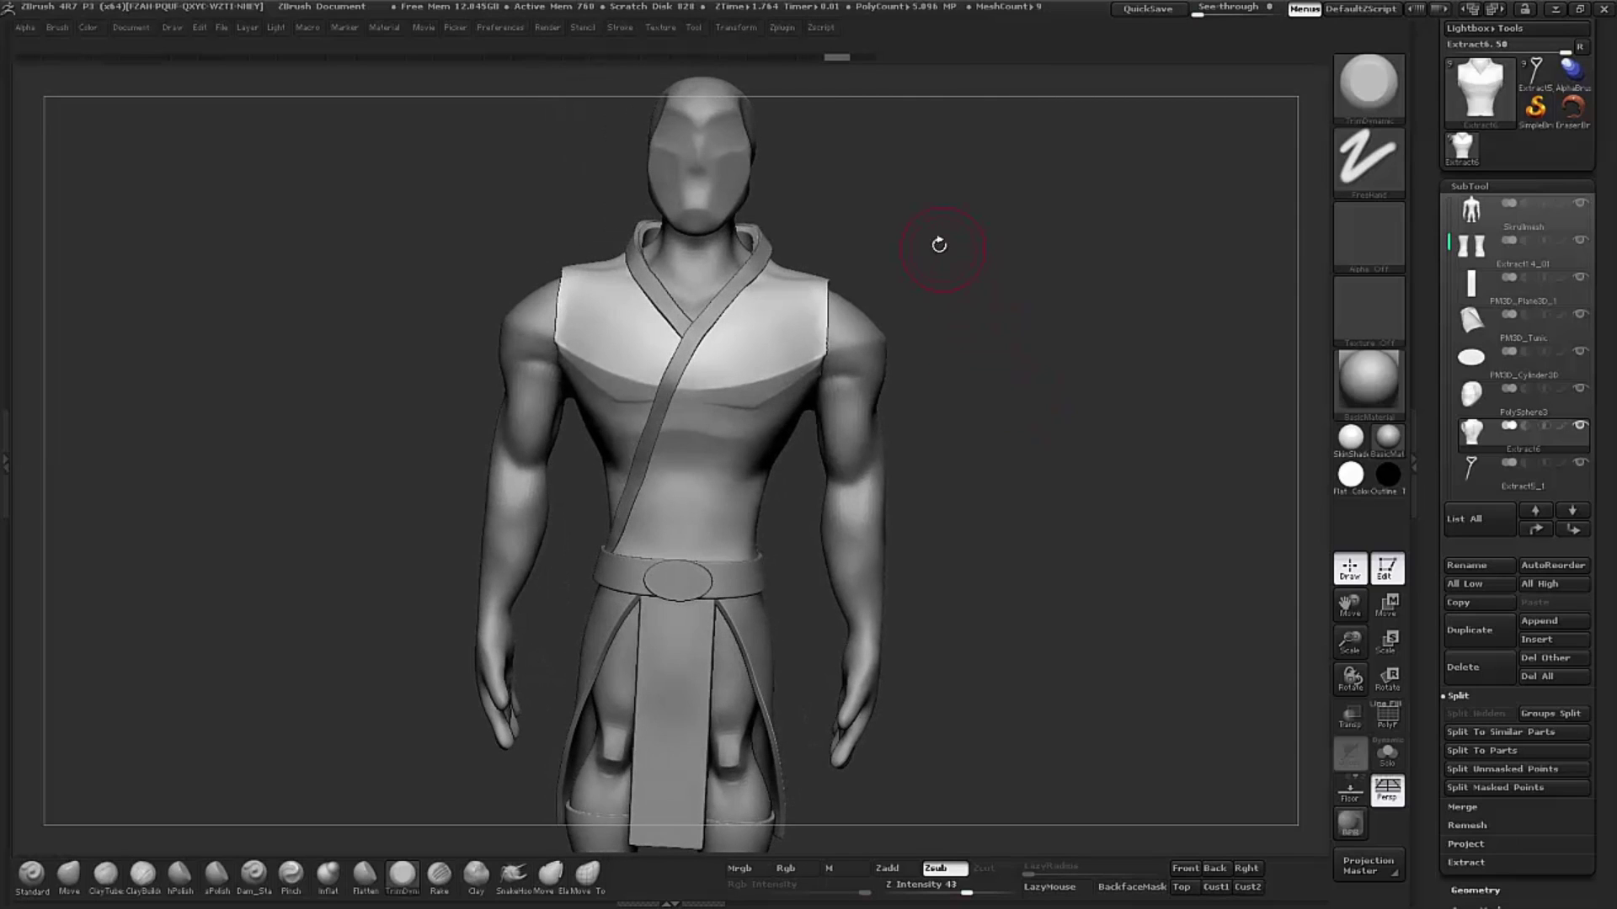
pyautogui.moveTo(939, 245); pyautogui.dragTo(880, 335)
pyautogui.moveTo(977, 325); pyautogui.dragTo(1005, 348)
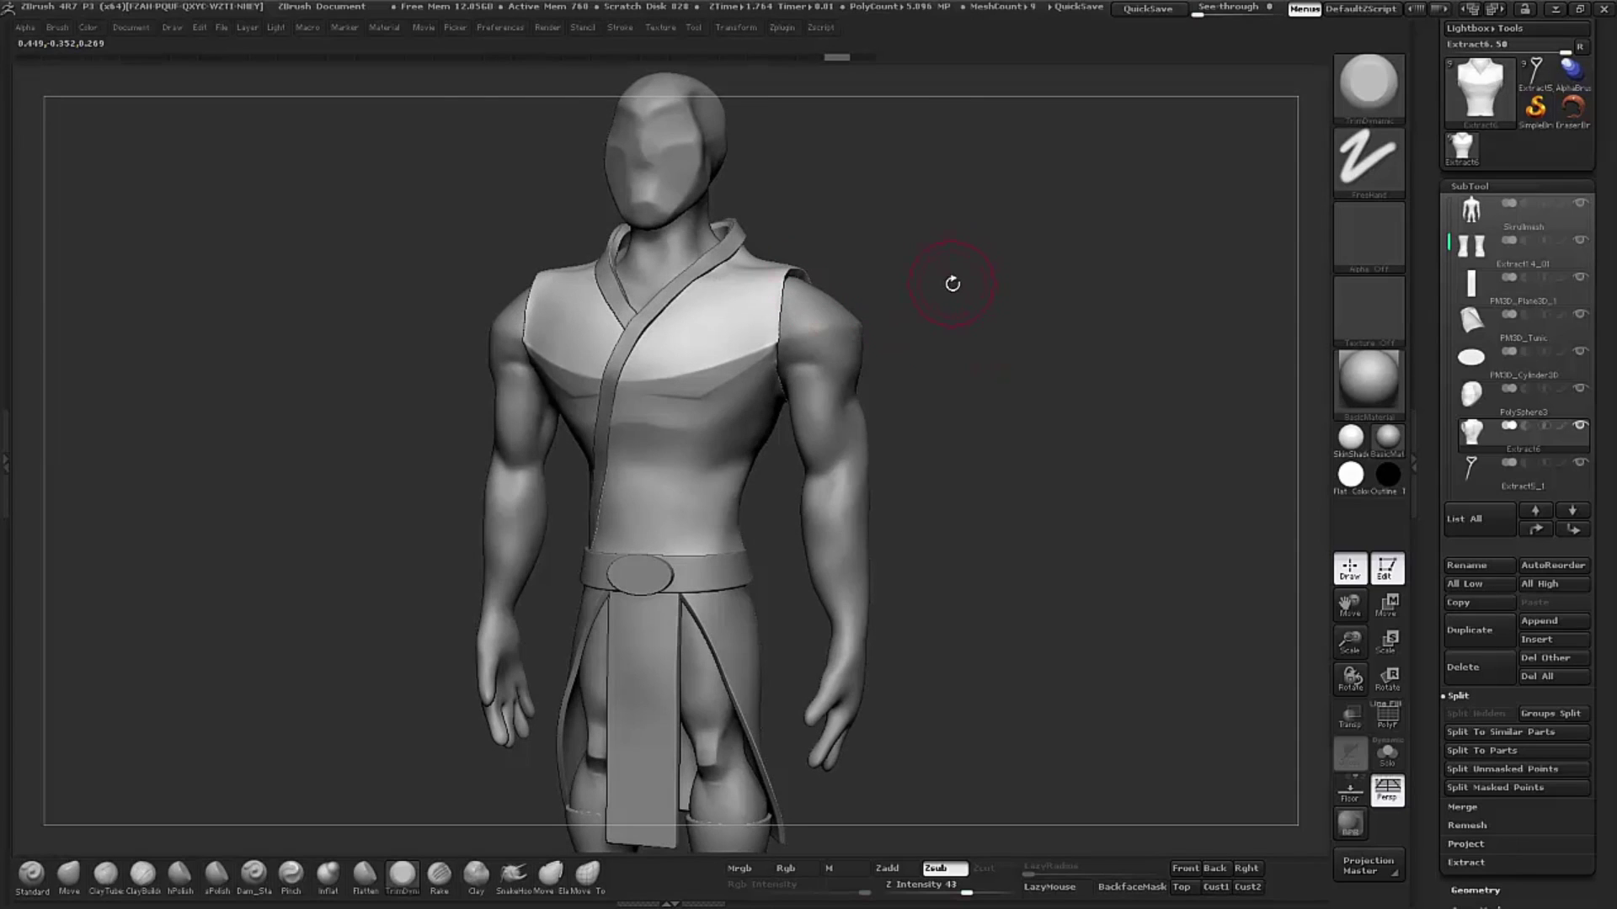
pyautogui.moveTo(952, 284); pyautogui.dragTo(979, 301)
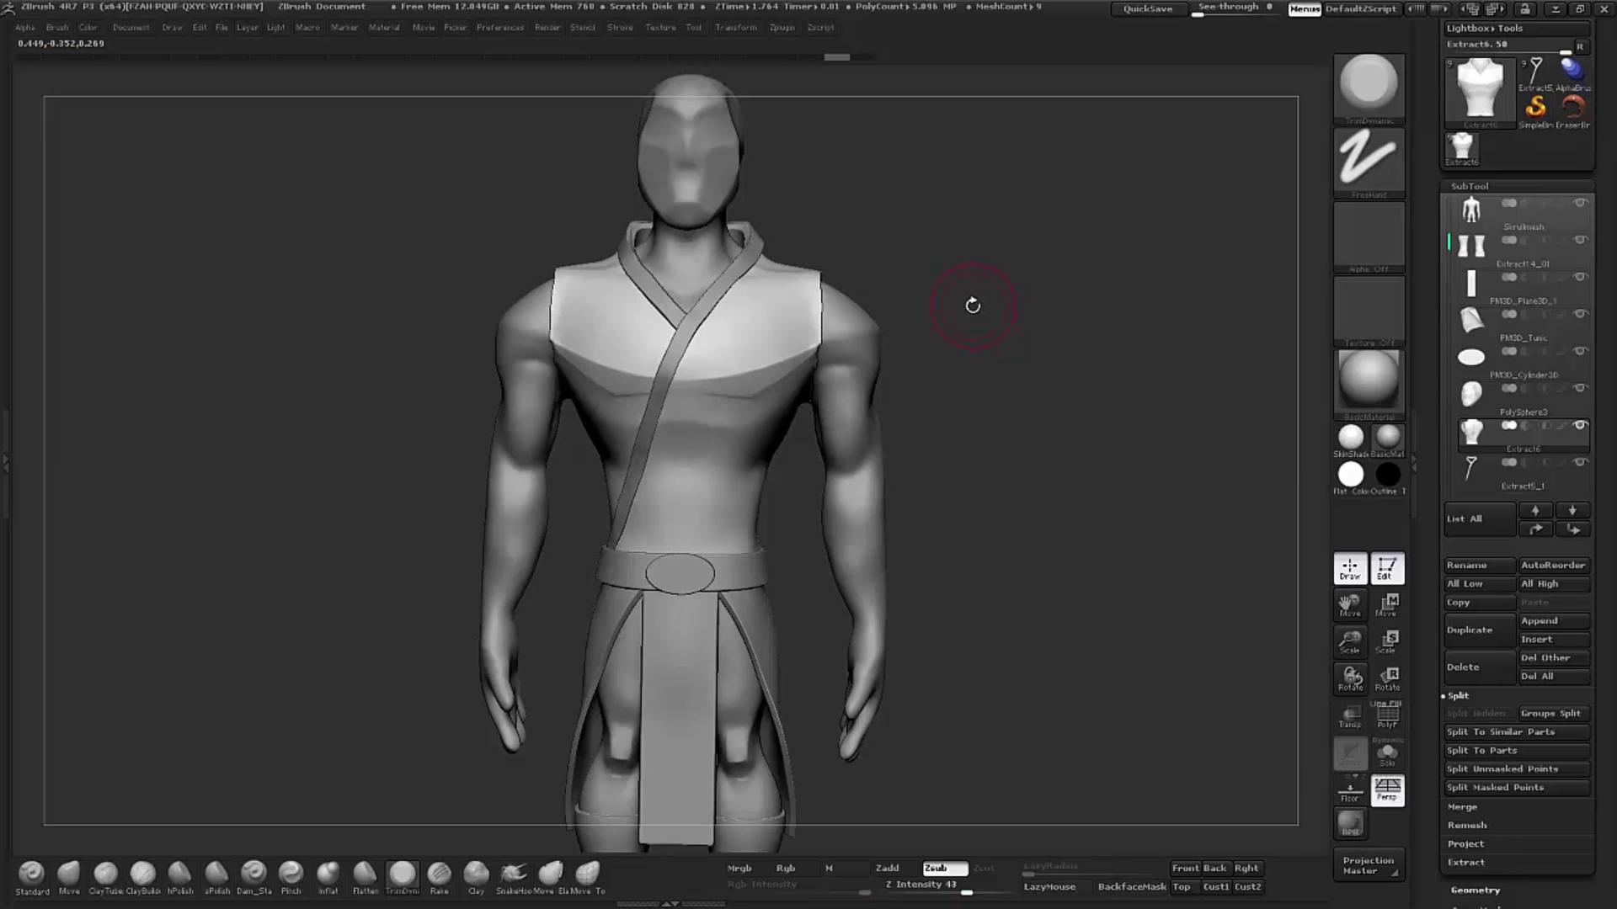
pyautogui.moveTo(972, 305); pyautogui.dragTo(867, 270)
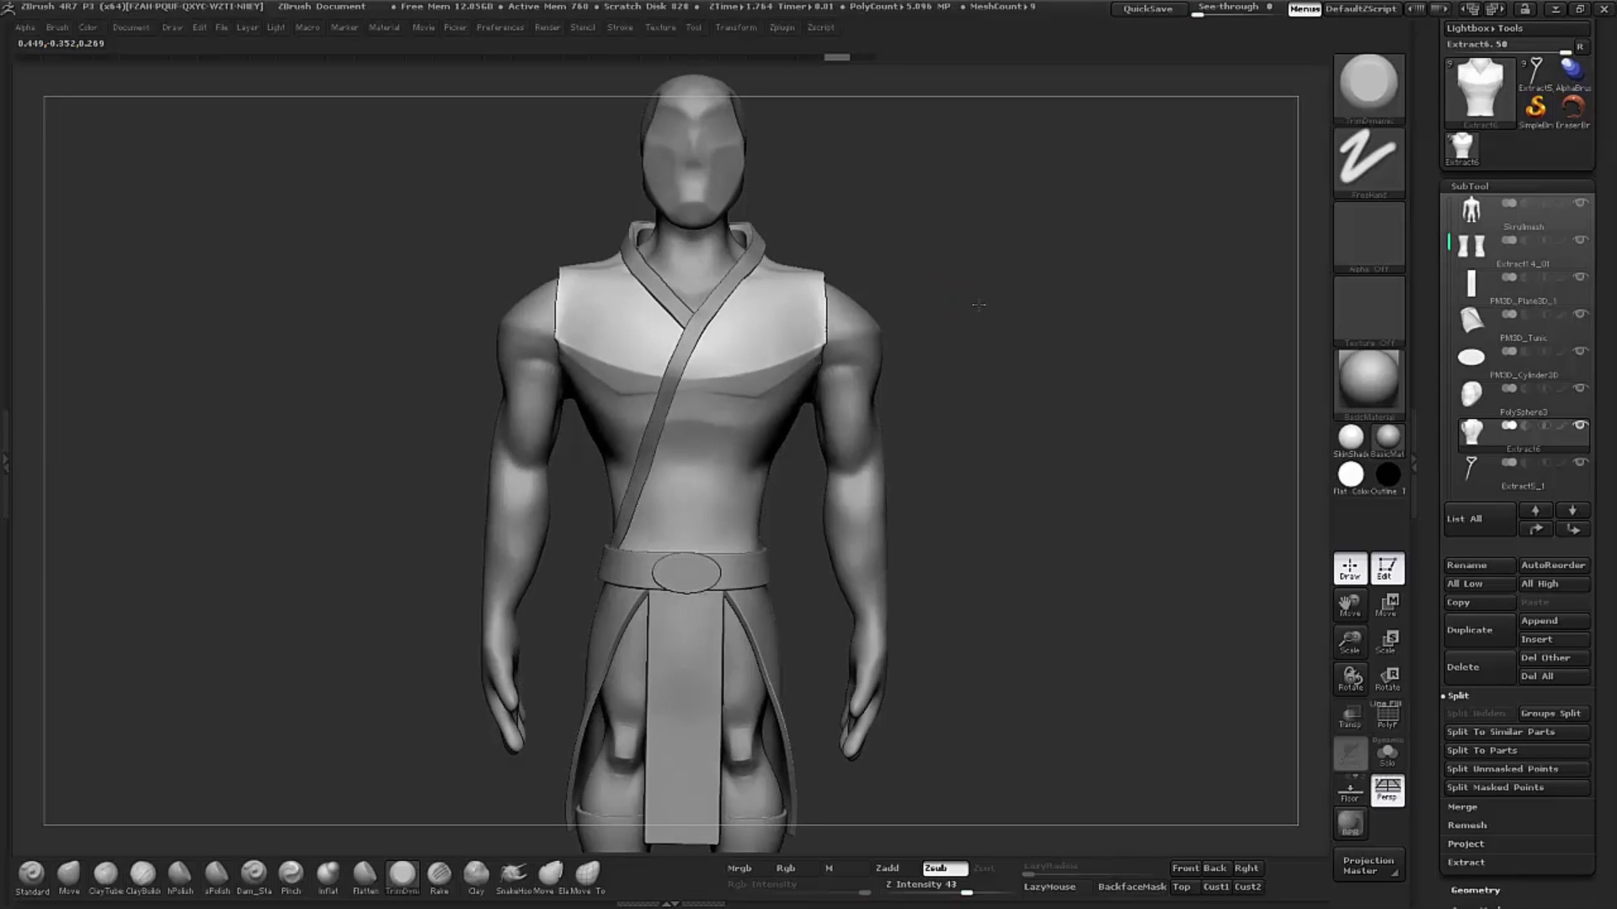
pyautogui.keyDown('alt'); pyautogui.moveTo(967, 270); pyautogui.dragTo(971, 293); pyautogui.keyUp('alt')
pyautogui.moveTo(1021, 242)
pyautogui.keyDown('alt'); pyautogui.mouseDown()
pyautogui.moveTo(1028, 288)
pyautogui.moveTo(975, 278)
pyautogui.mouseUp(); pyautogui.keyUp('alt')
# Step: Lay a curve stroke across the chest, then orbit around the torso and right shoulder
pyautogui.moveTo(539, 413); pyautogui.dragTo(834, 425)
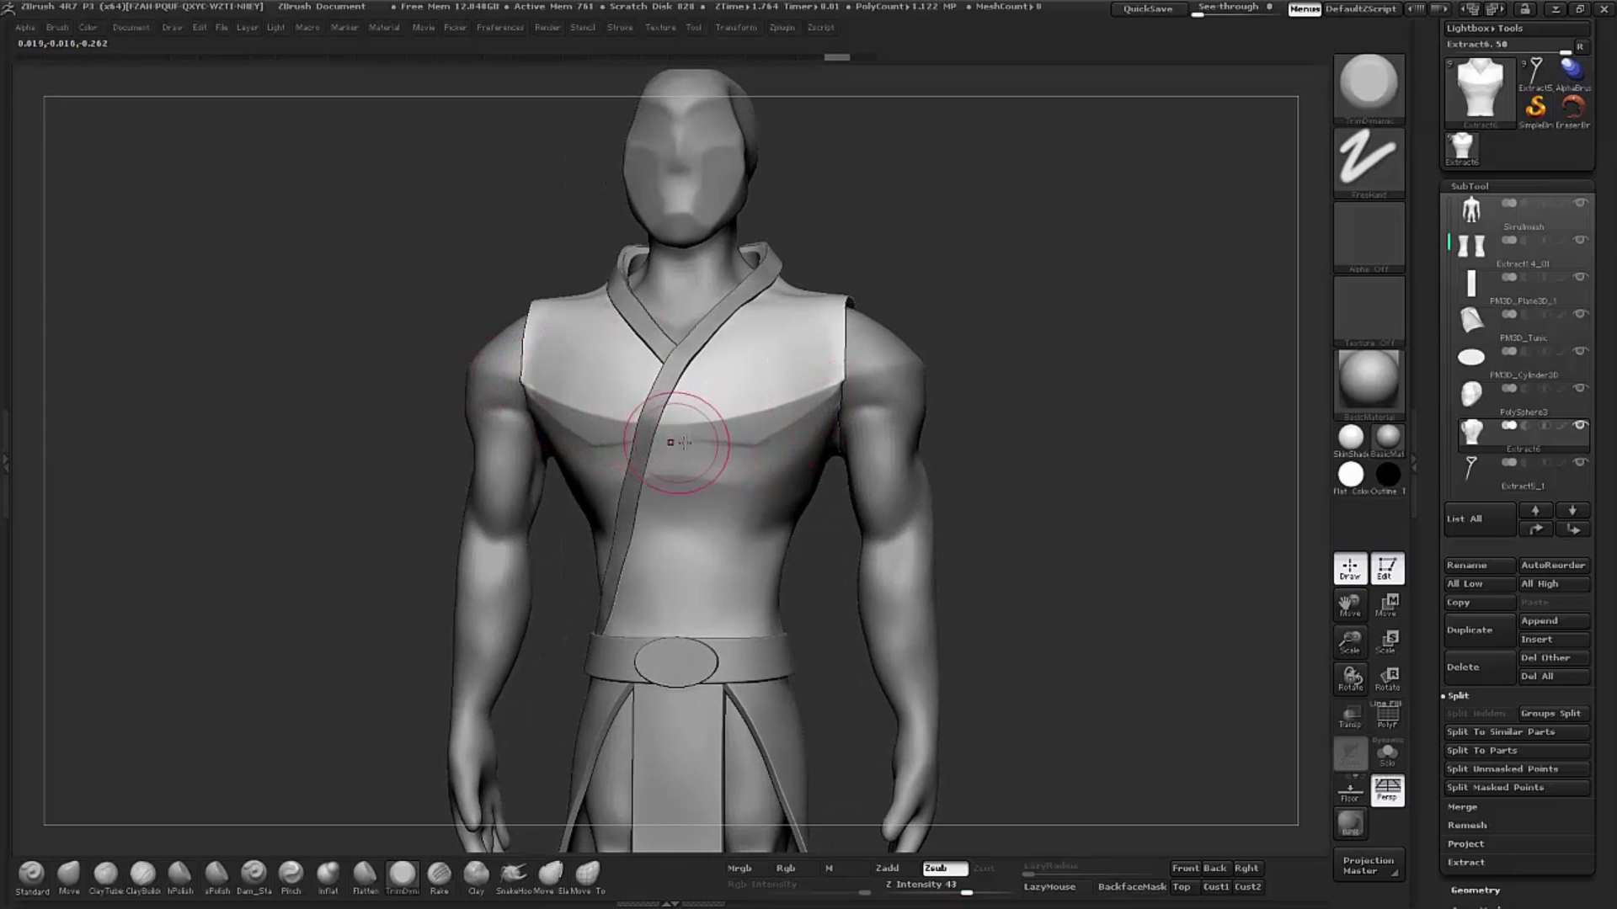
pyautogui.moveTo(939, 318)
pyautogui.mouseDown()
pyautogui.moveTo(975, 272)
pyautogui.moveTo(849, 282)
pyautogui.moveTo(949, 238)
pyautogui.mouseUp()
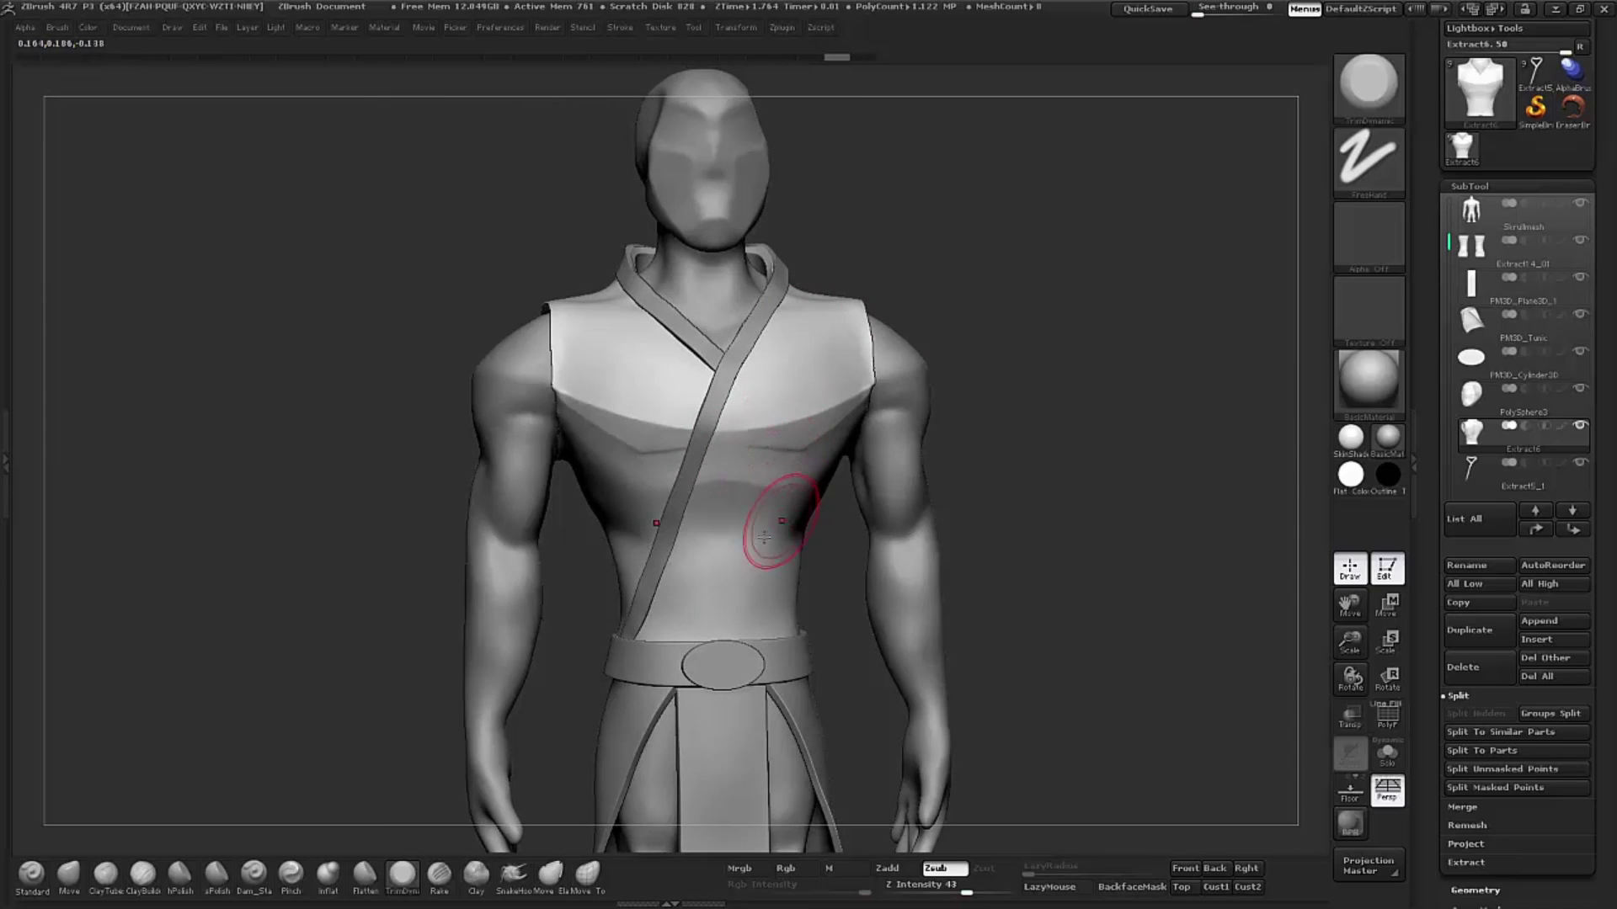
pyautogui.moveTo(1064, 317)
pyautogui.mouseDown()
pyautogui.moveTo(1022, 328)
pyautogui.moveTo(1053, 324)
pyautogui.mouseUp()
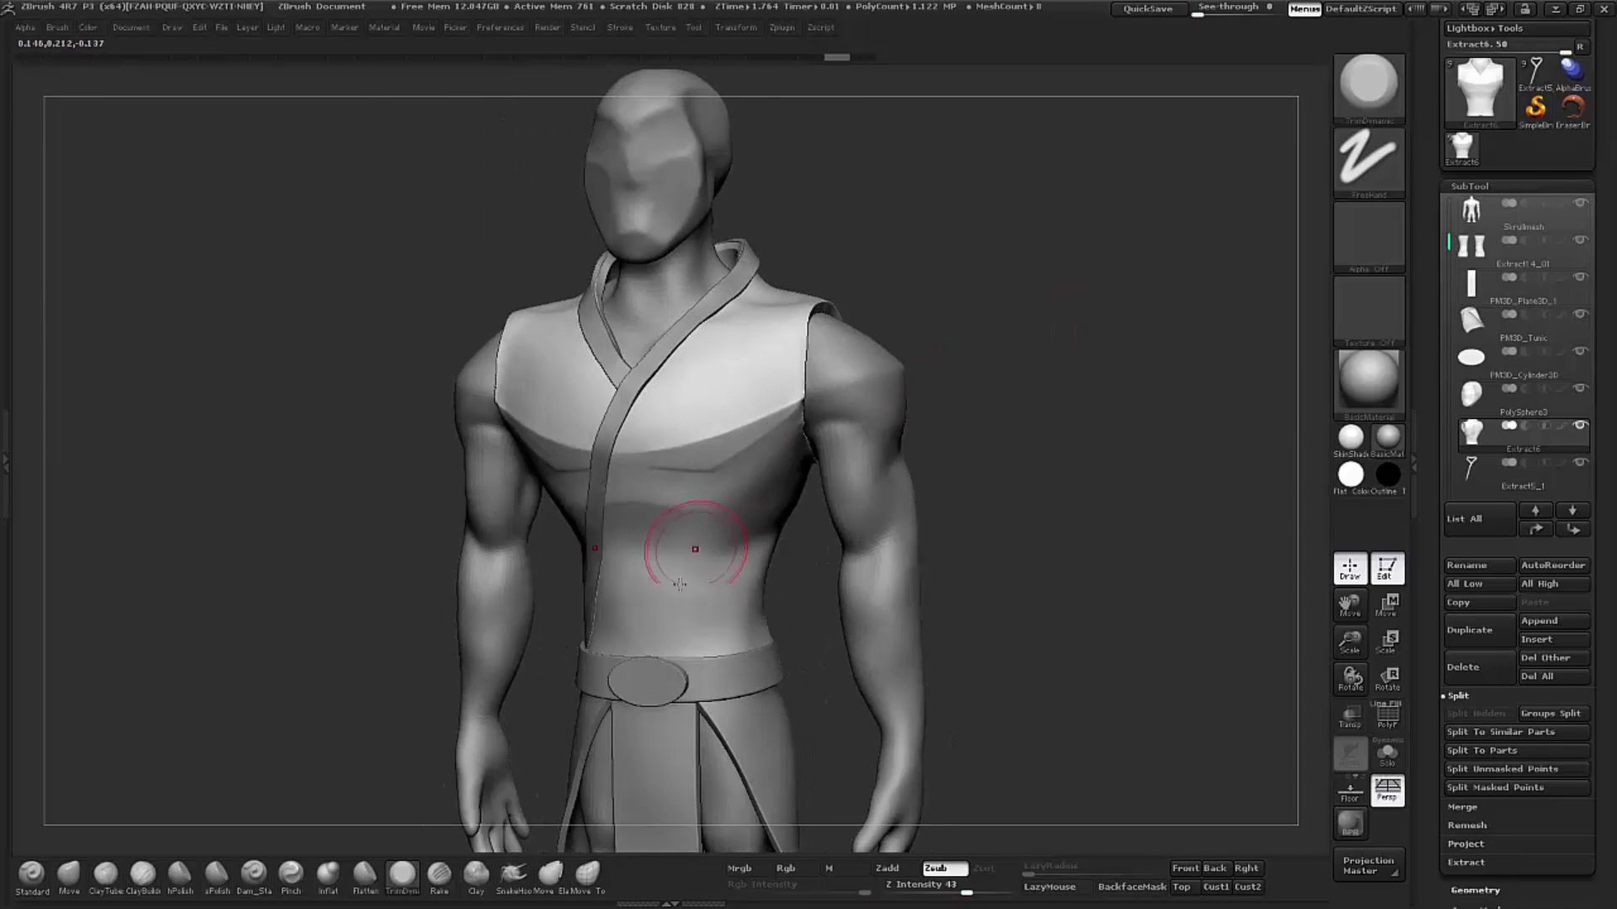
pyautogui.moveTo(935, 271); pyautogui.dragTo(874, 300)
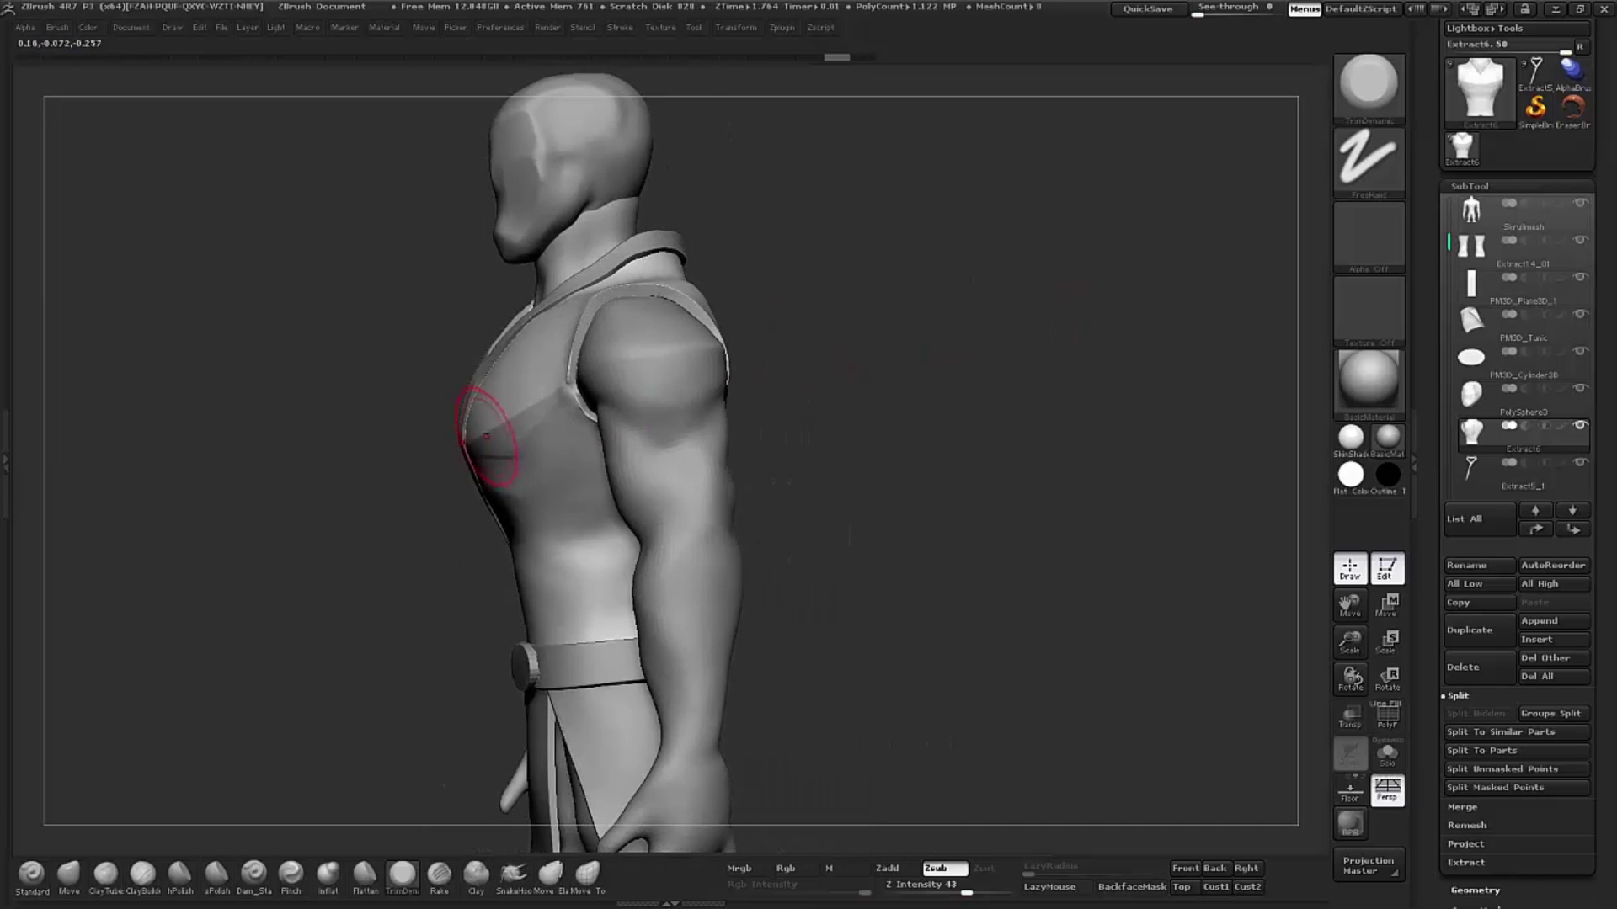
pyautogui.moveTo(819, 187); pyautogui.dragTo(805, 205)
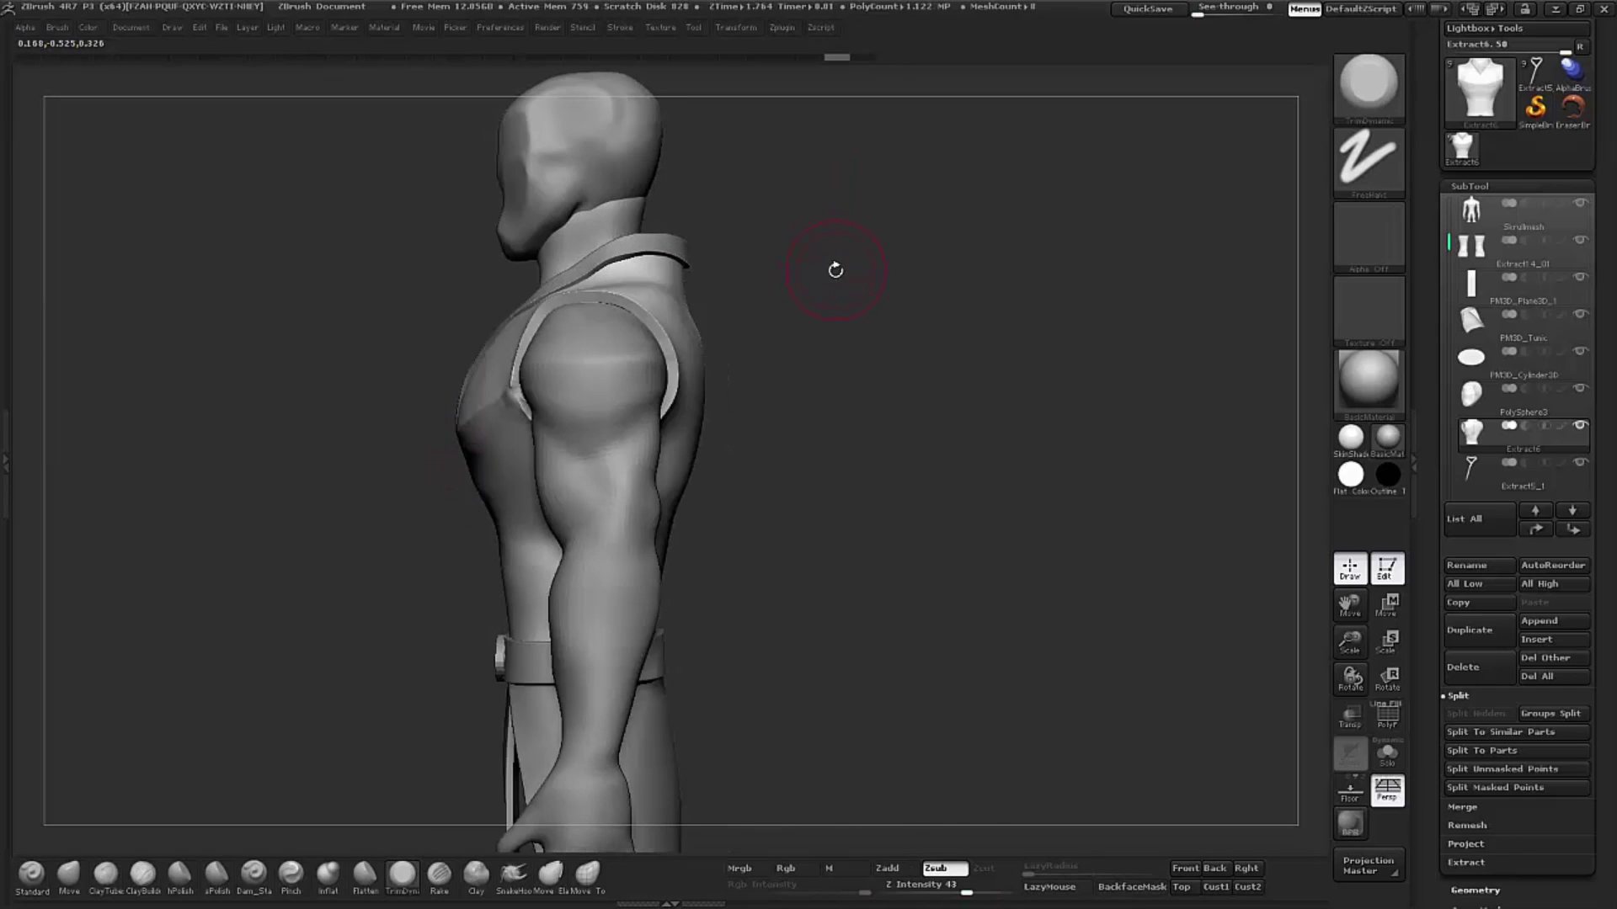
pyautogui.moveTo(873, 275)
pyautogui.mouseDown()
pyautogui.moveTo(938, 252)
pyautogui.moveTo(973, 271)
pyautogui.mouseUp()
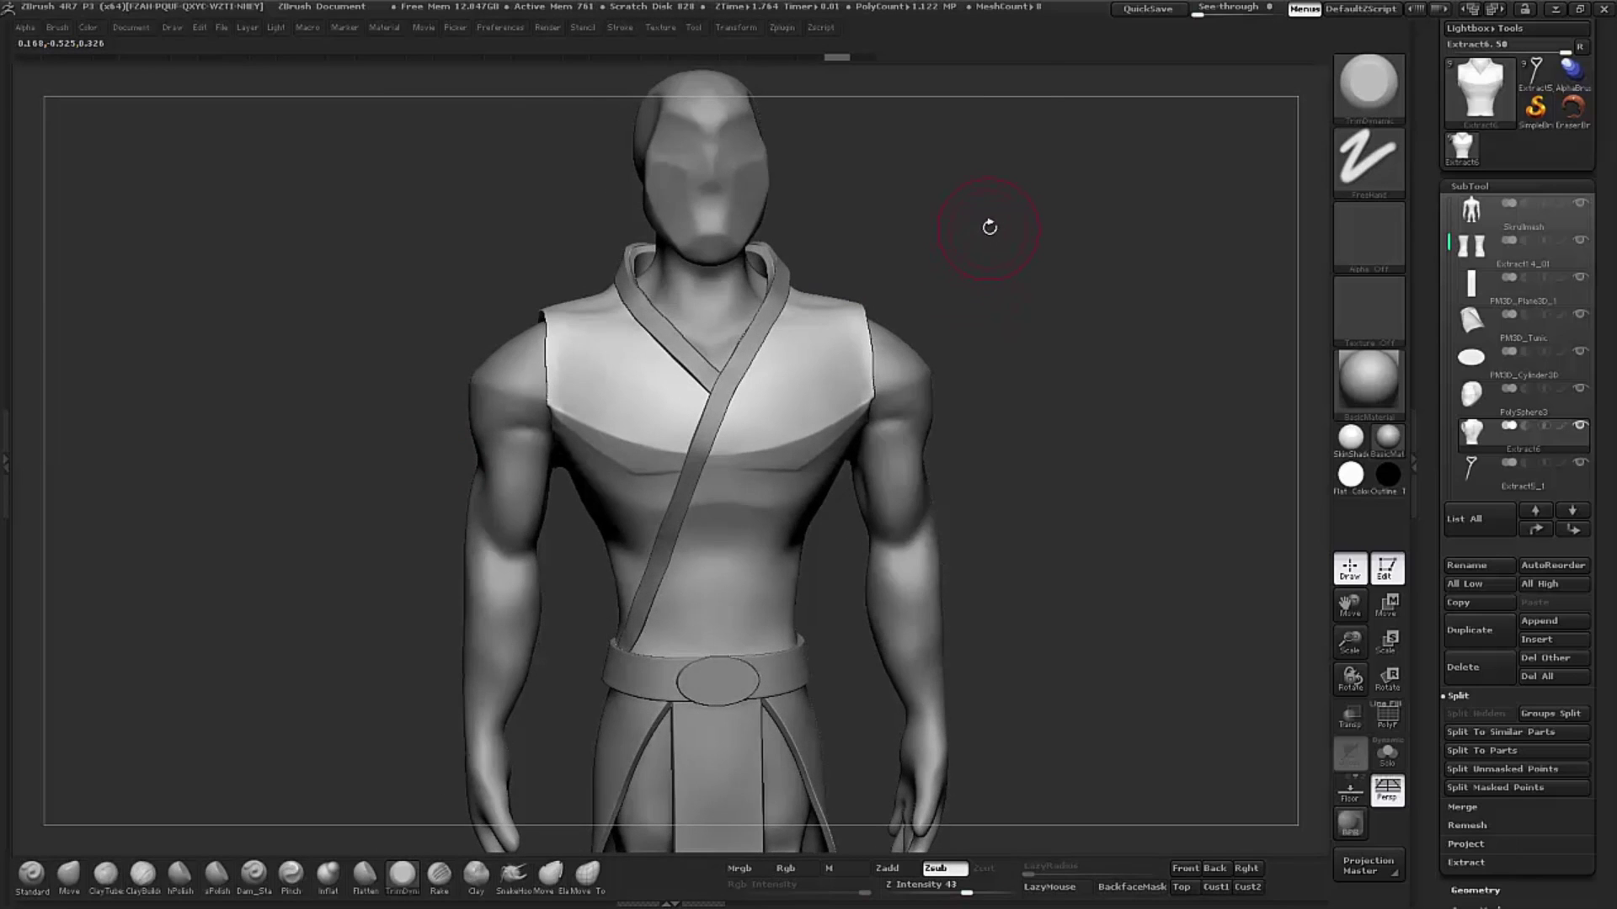
pyautogui.moveTo(899, 173)
pyautogui.mouseDown()
pyautogui.moveTo(788, 199)
pyautogui.moveTo(913, 205)
pyautogui.mouseUp()
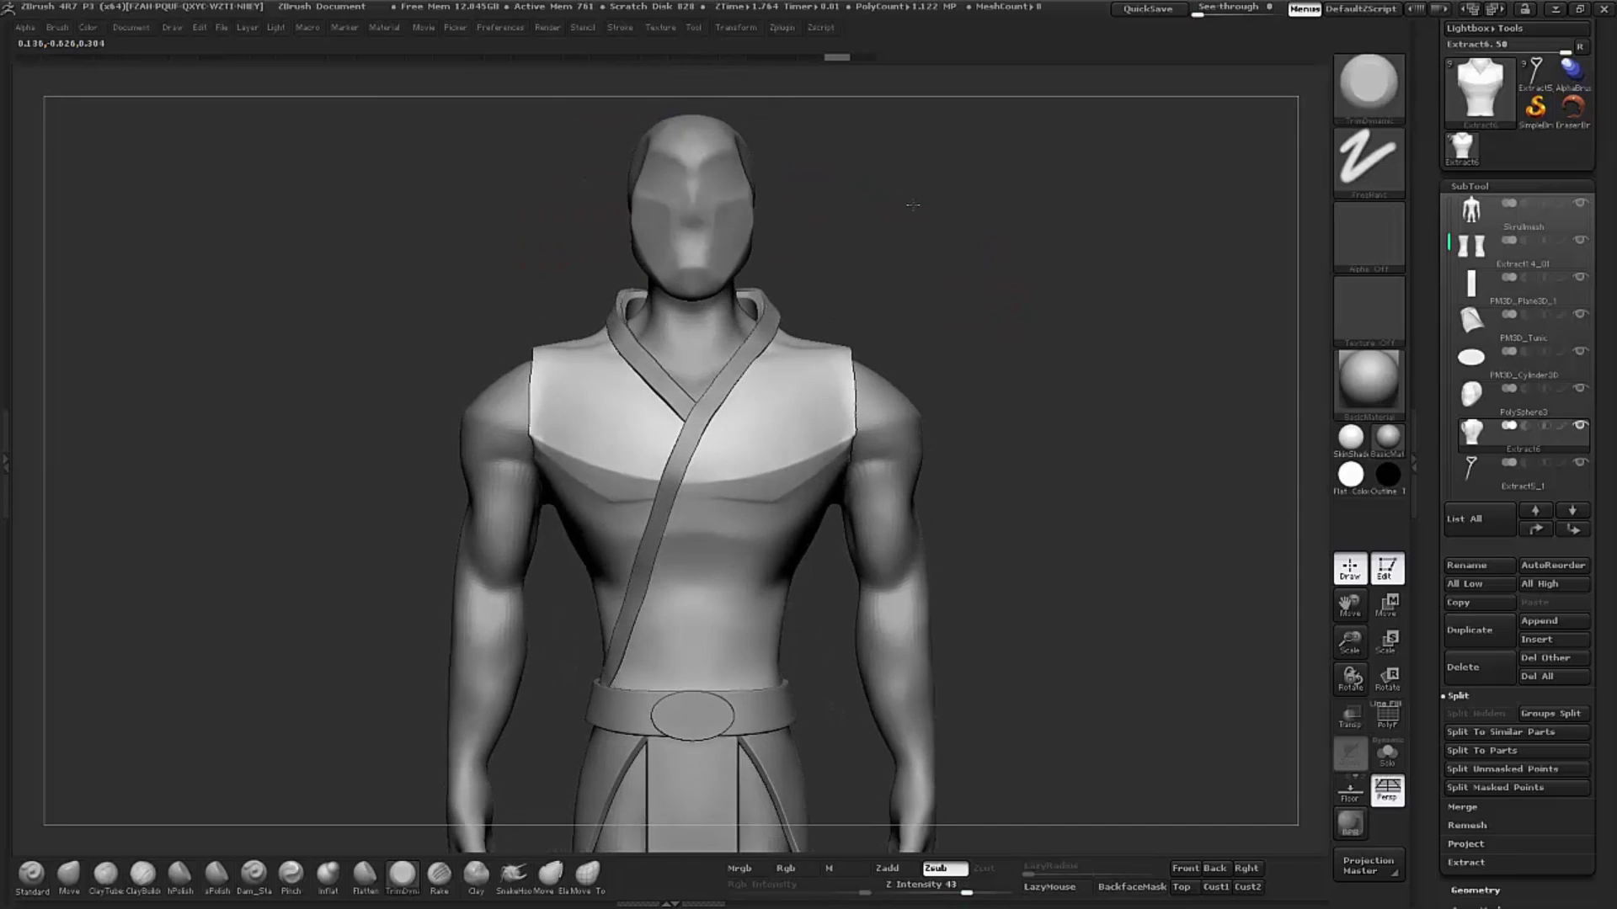
# Step: Select the Skrullmesh body, switch to the Move brush (BMV) and push the neck under the collar
pyautogui.keyDown('alt'); pyautogui.click(716, 318); pyautogui.keyUp('alt')
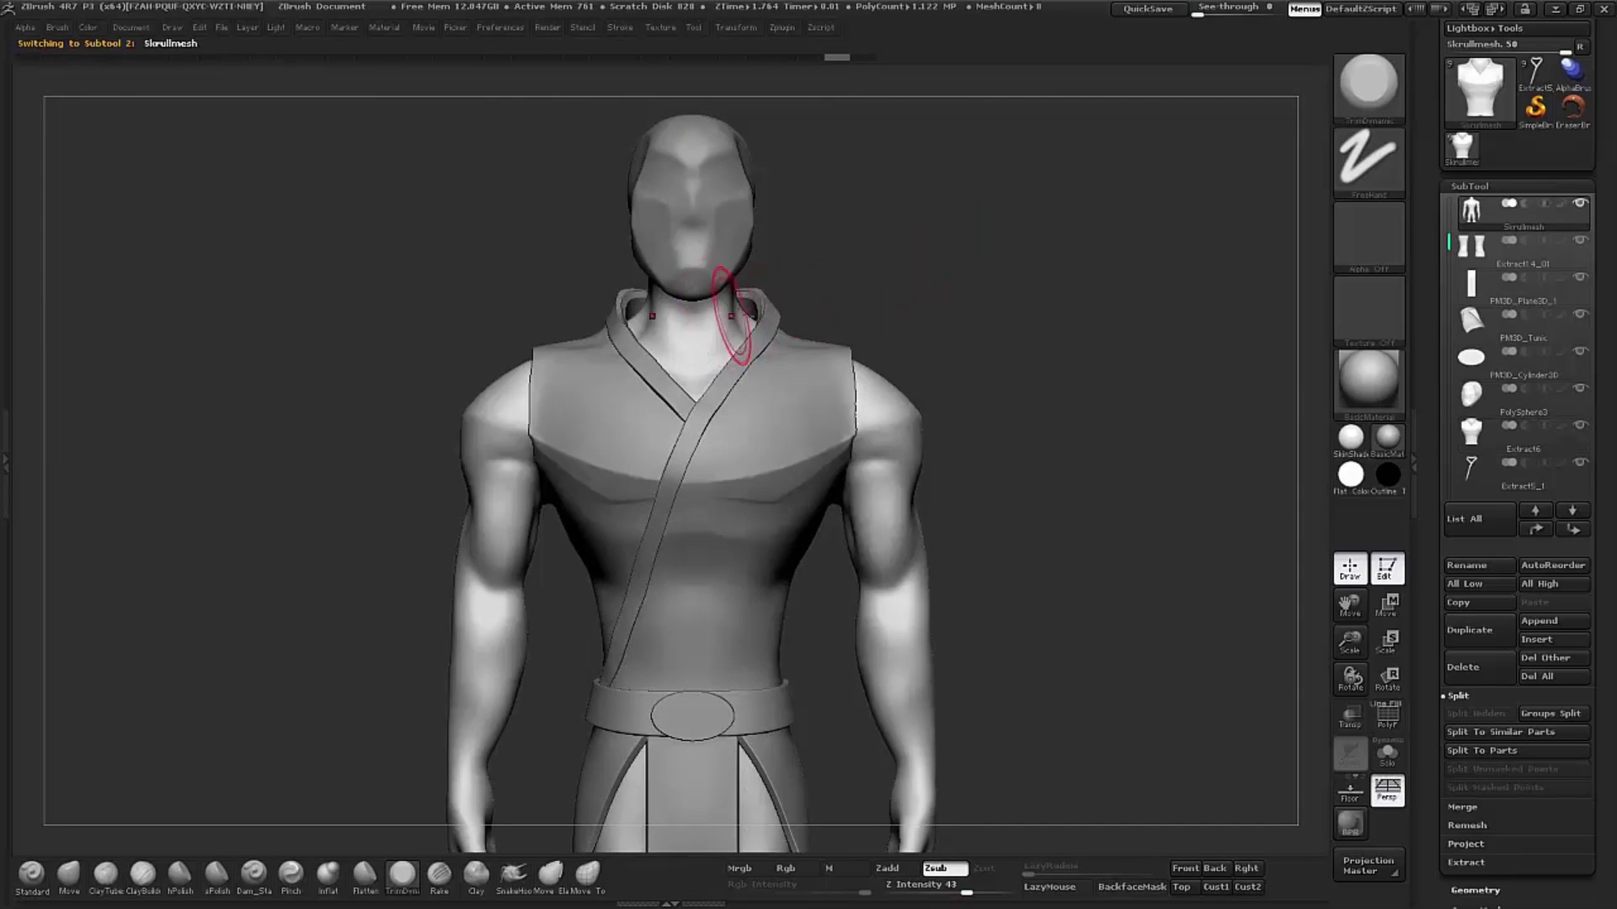
pyautogui.press('s')
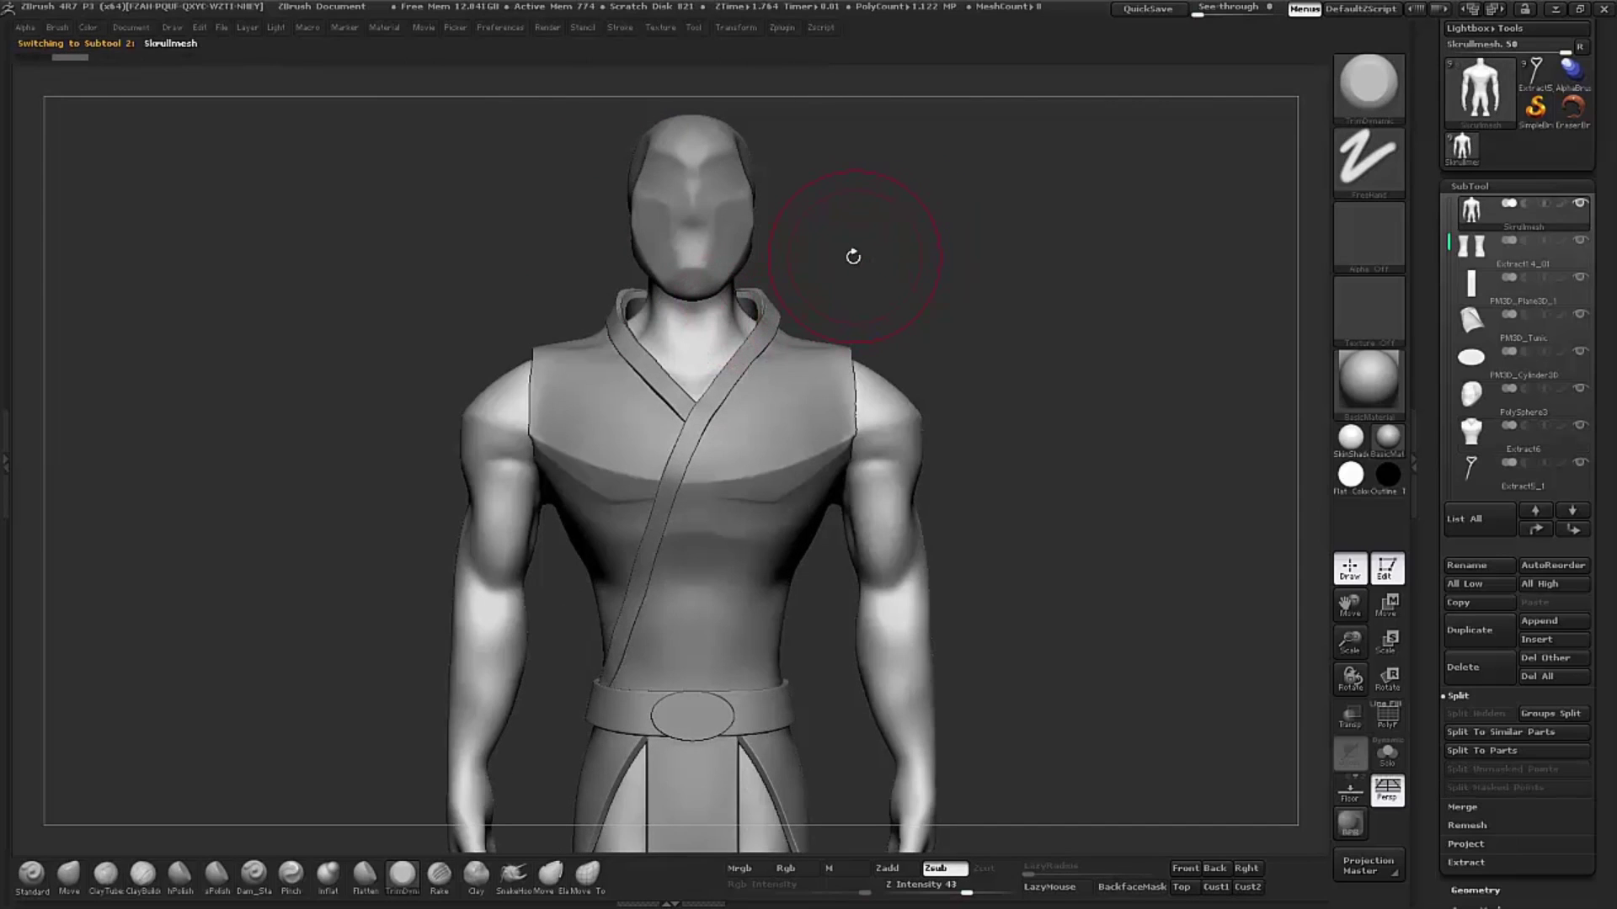
pyautogui.press('b')
pyautogui.press('m')
pyautogui.press('v')
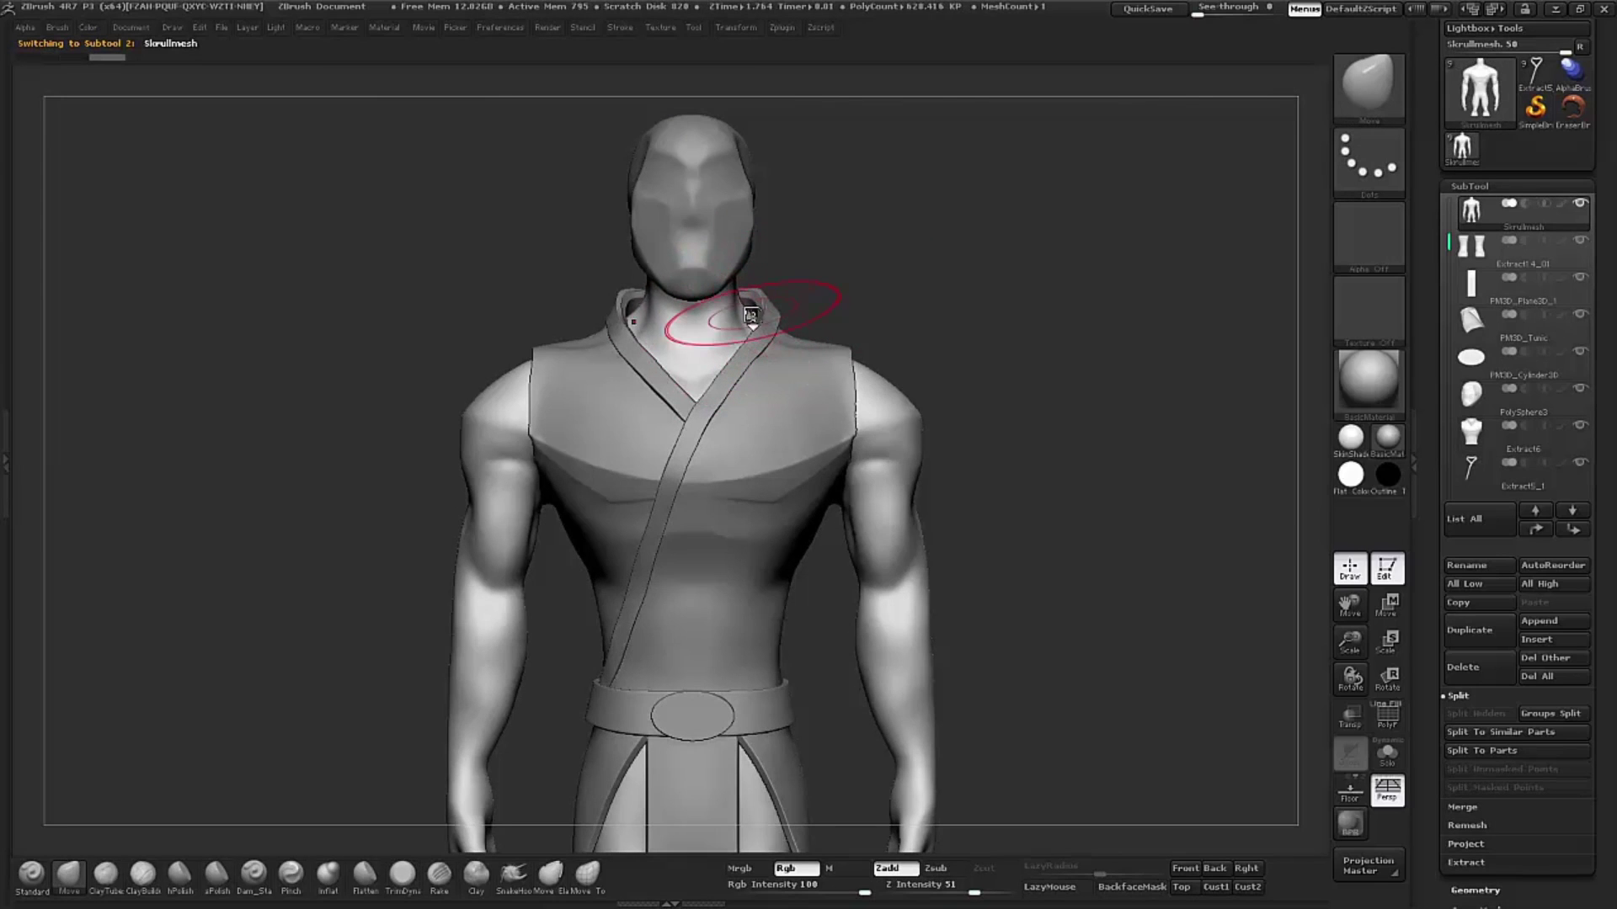
pyautogui.moveTo(740, 318); pyautogui.dragTo(734, 308)
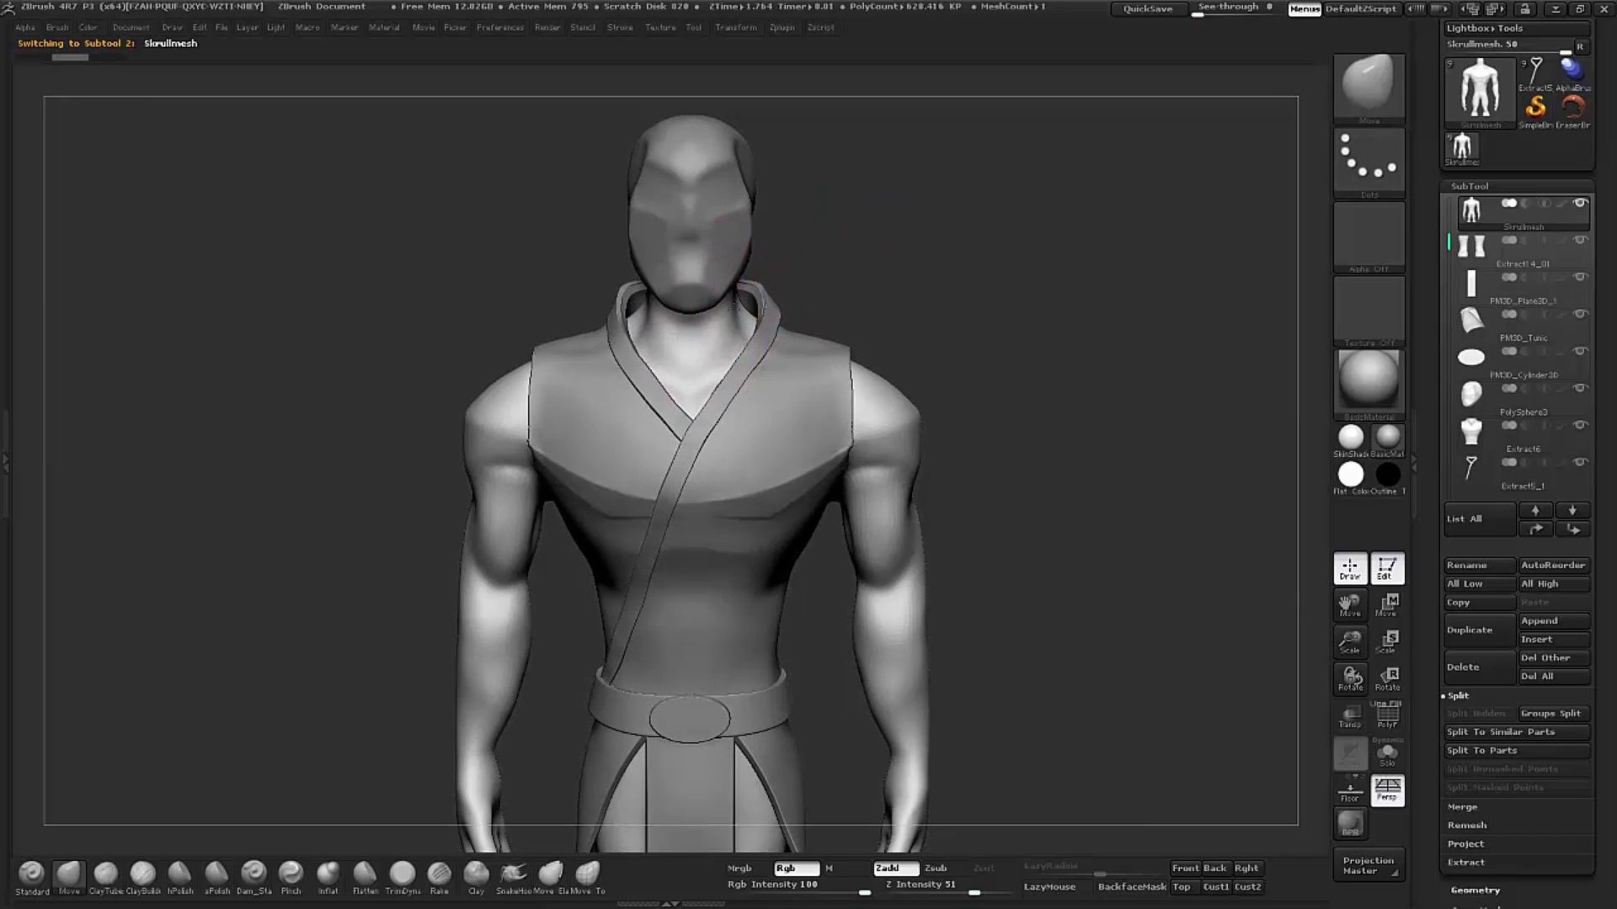
# Step: Orbit around the torso, frame the figure with F, and turn to view its back
pyautogui.moveTo(738, 308)
pyautogui.mouseDown(button='right')
pyautogui.moveTo(751, 299)
pyautogui.moveTo(704, 325)
pyautogui.moveTo(943, 234)
pyautogui.moveTo(768, 264)
pyautogui.mouseUp(button='right')
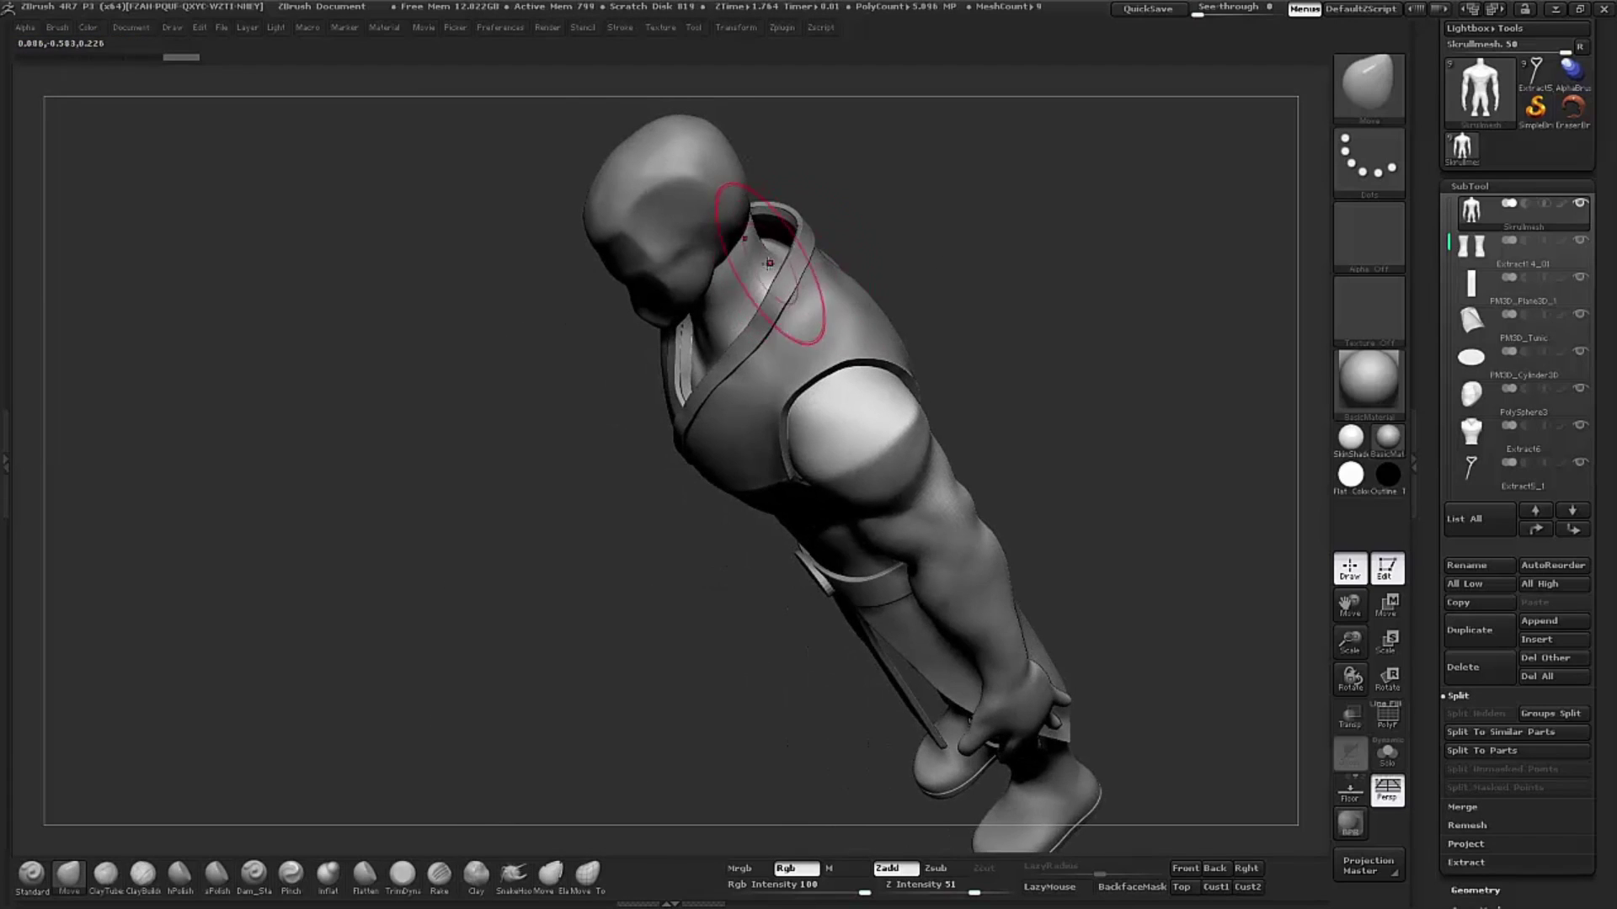
pyautogui.moveTo(891, 190)
pyautogui.mouseDown(button='right')
pyautogui.moveTo(941, 202)
pyautogui.moveTo(923, 227)
pyautogui.moveTo(758, 180)
pyautogui.mouseUp(button='right')
pyautogui.moveTo(881, 202)
pyautogui.mouseDown(button='right')
pyautogui.moveTo(1039, 245)
pyautogui.moveTo(1047, 286)
pyautogui.moveTo(1003, 289)
pyautogui.moveTo(1036, 294)
pyautogui.mouseUp(button='right')
pyautogui.moveTo(983, 242)
pyautogui.mouseDown(button='right')
pyautogui.moveTo(1067, 365)
pyautogui.moveTo(1075, 343)
pyautogui.mouseUp(button='right')
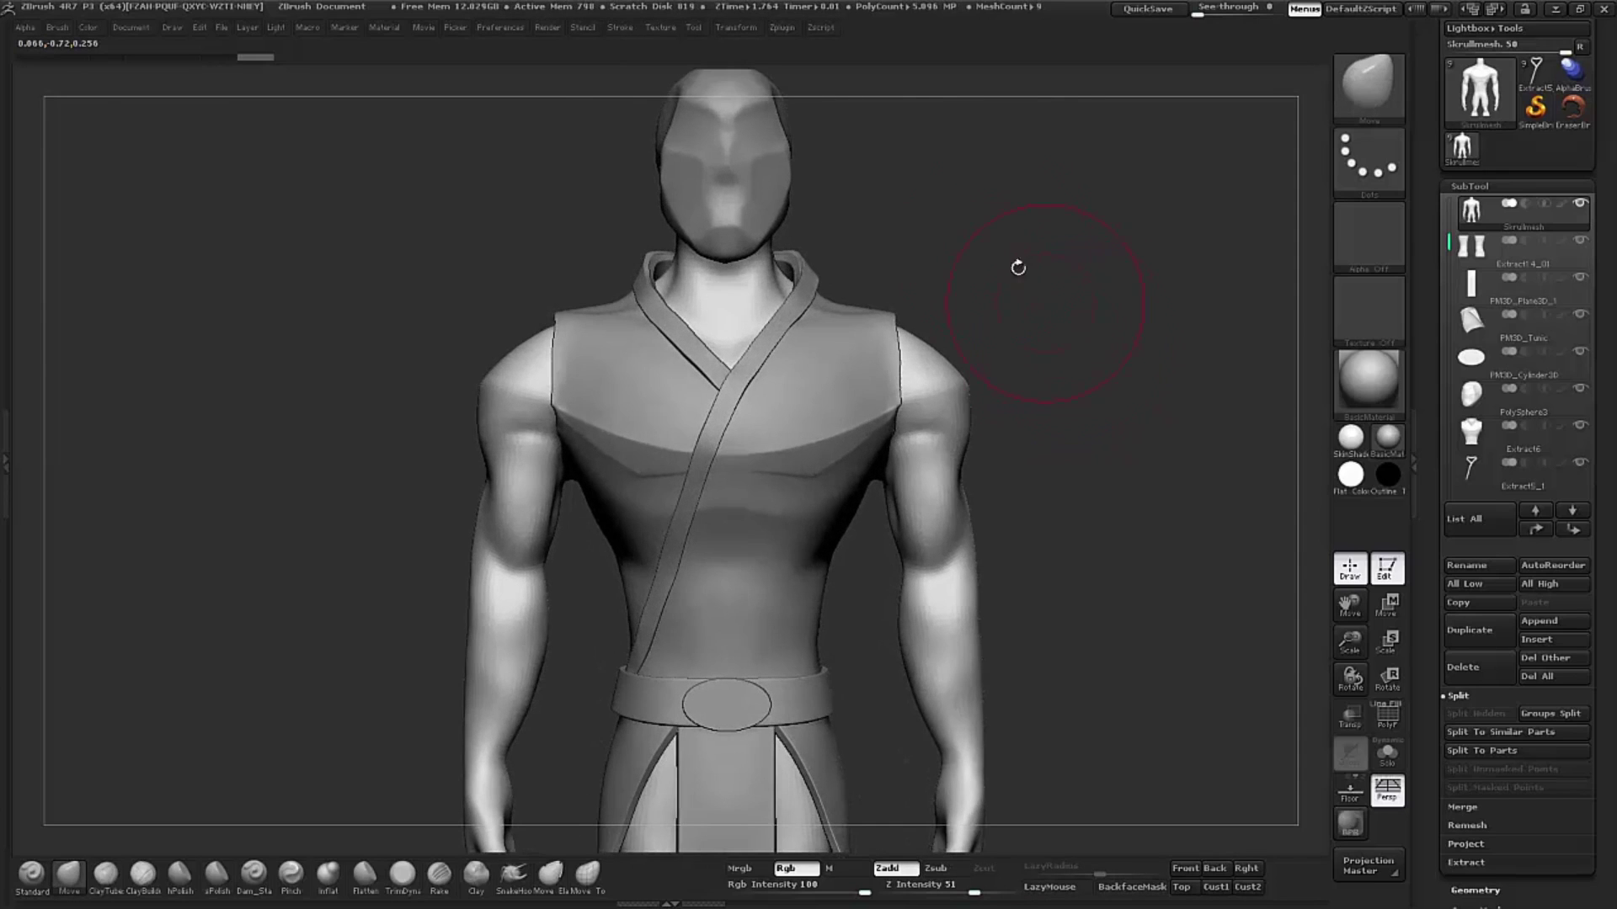
pyautogui.moveTo(1032, 277)
pyautogui.mouseDown()
pyautogui.moveTo(1048, 280)
pyautogui.moveTo(996, 242)
pyautogui.moveTo(1025, 278)
pyautogui.moveTo(990, 278)
pyautogui.moveTo(1026, 316)
pyautogui.mouseUp()
pyautogui.press('f')
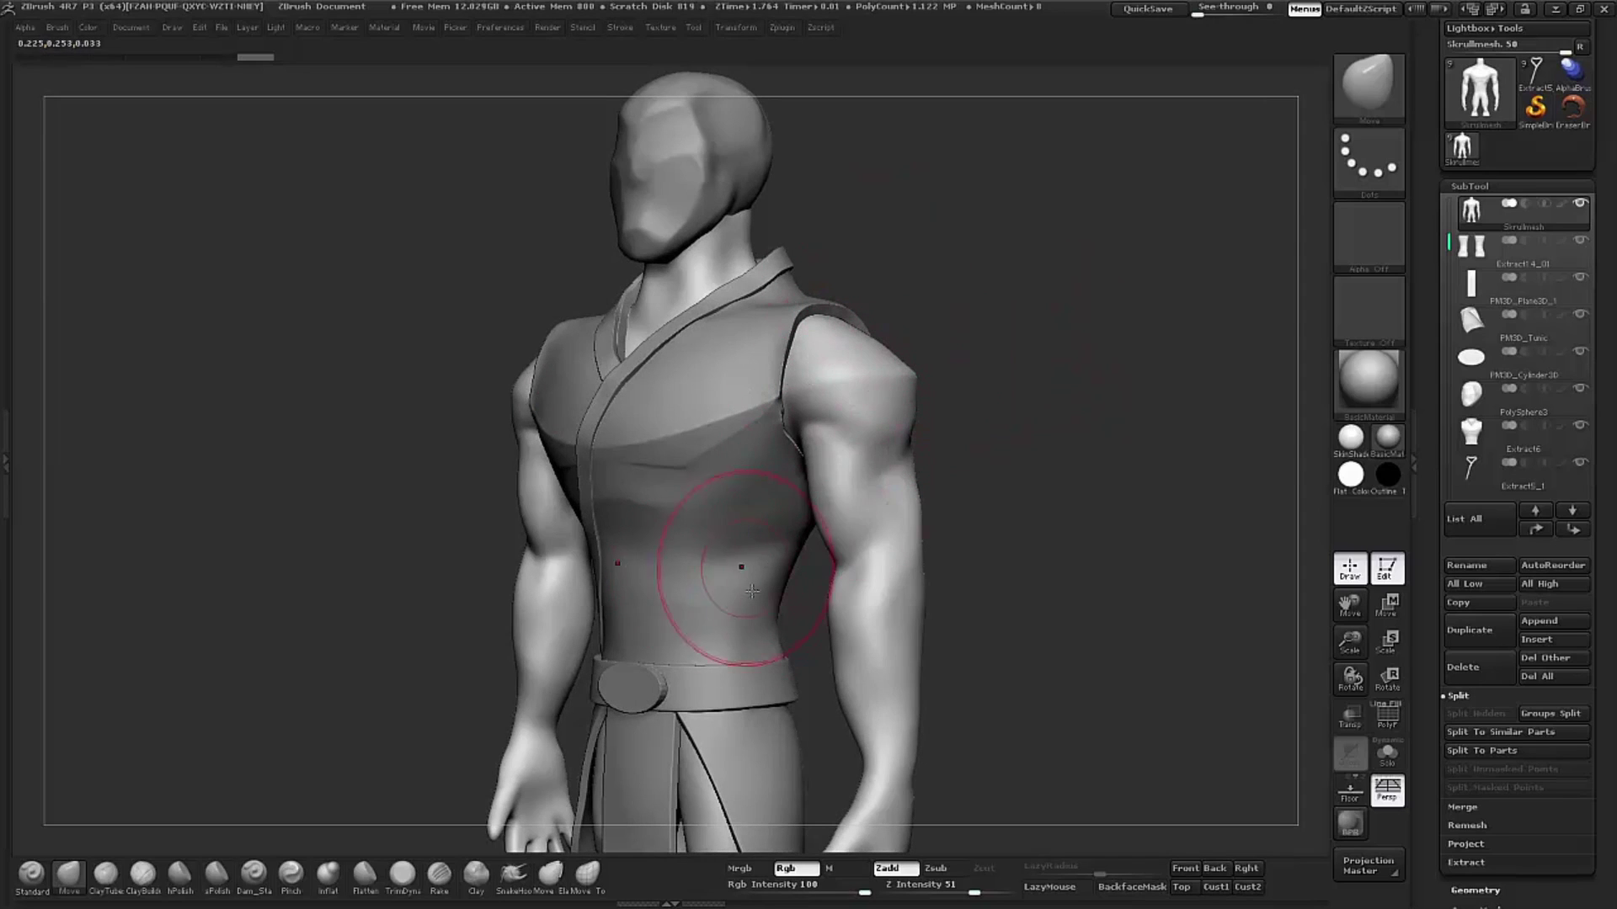
pyautogui.moveTo(997, 316)
pyautogui.mouseDown()
pyautogui.moveTo(935, 363)
pyautogui.moveTo(1086, 401)
pyautogui.moveTo(867, 626)
pyautogui.mouseUp()
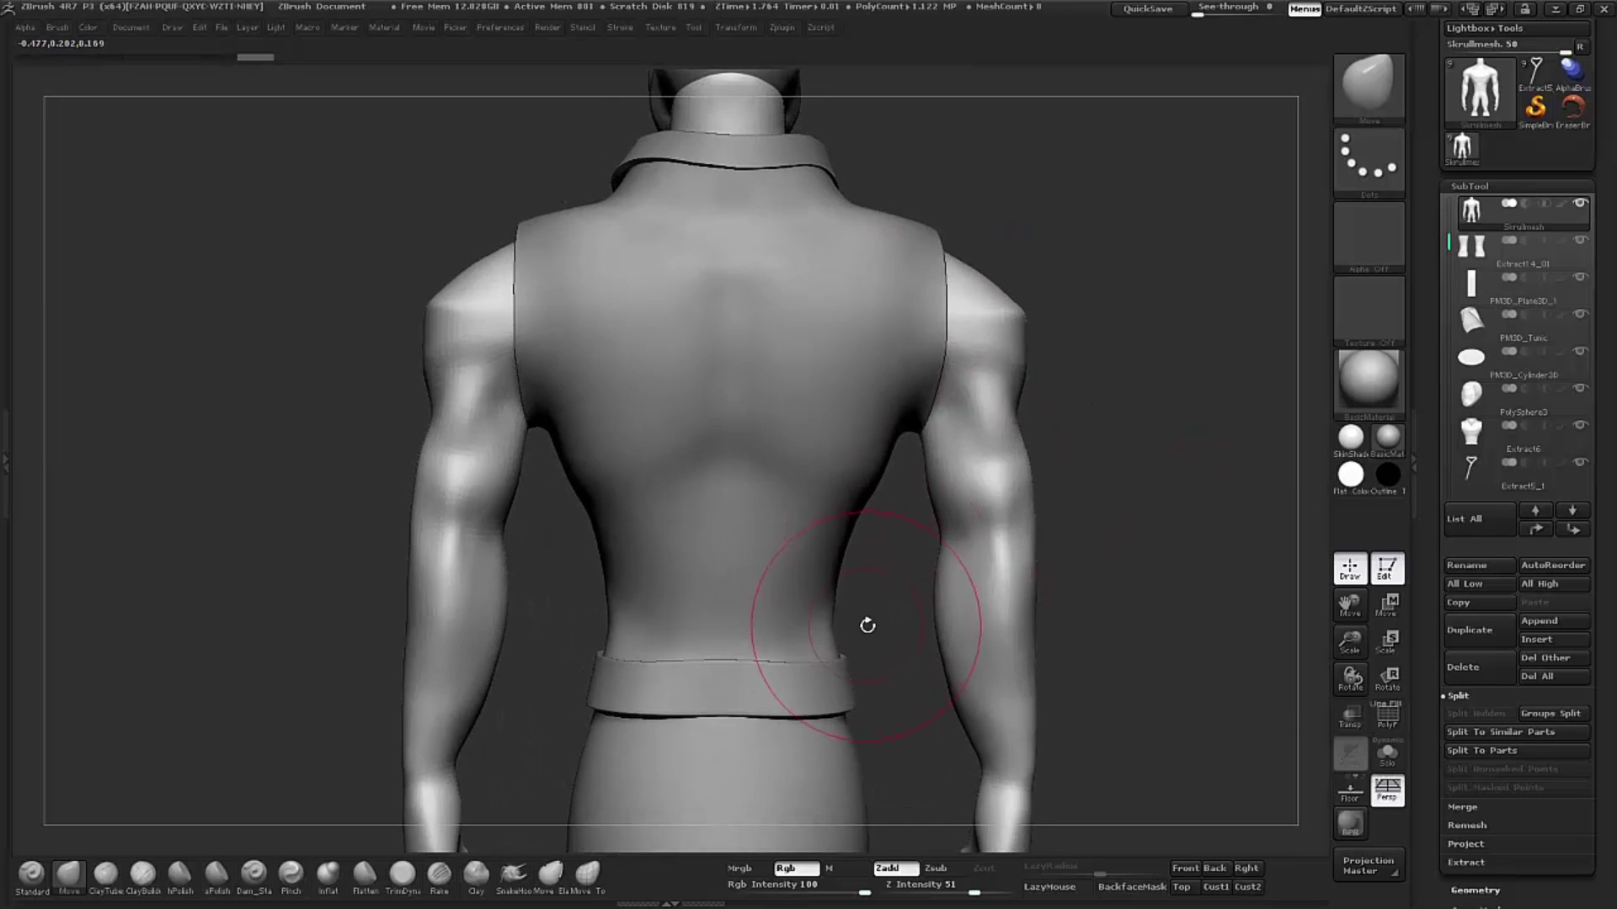
# Step: Alt-select the Extract6 vest subtool and orbit around its back and side
pyautogui.keyDown('alt'); pyautogui.click(837, 625); pyautogui.keyUp('alt')
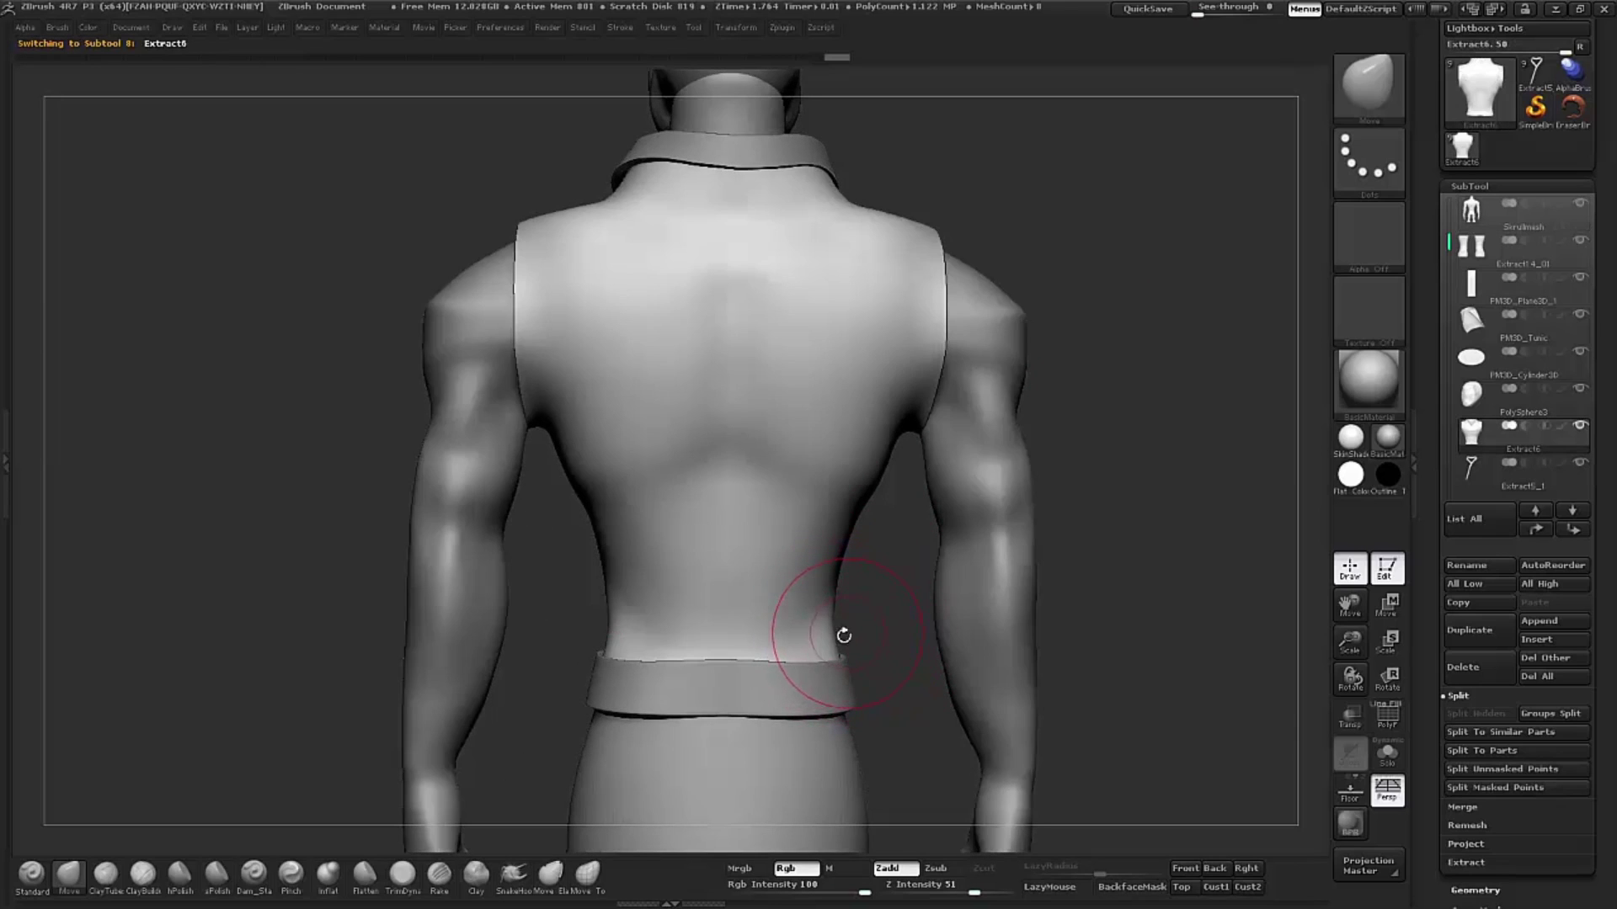
pyautogui.moveTo(844, 635); pyautogui.dragTo(833, 656)
pyautogui.moveTo(868, 600); pyautogui.dragTo(655, 599)
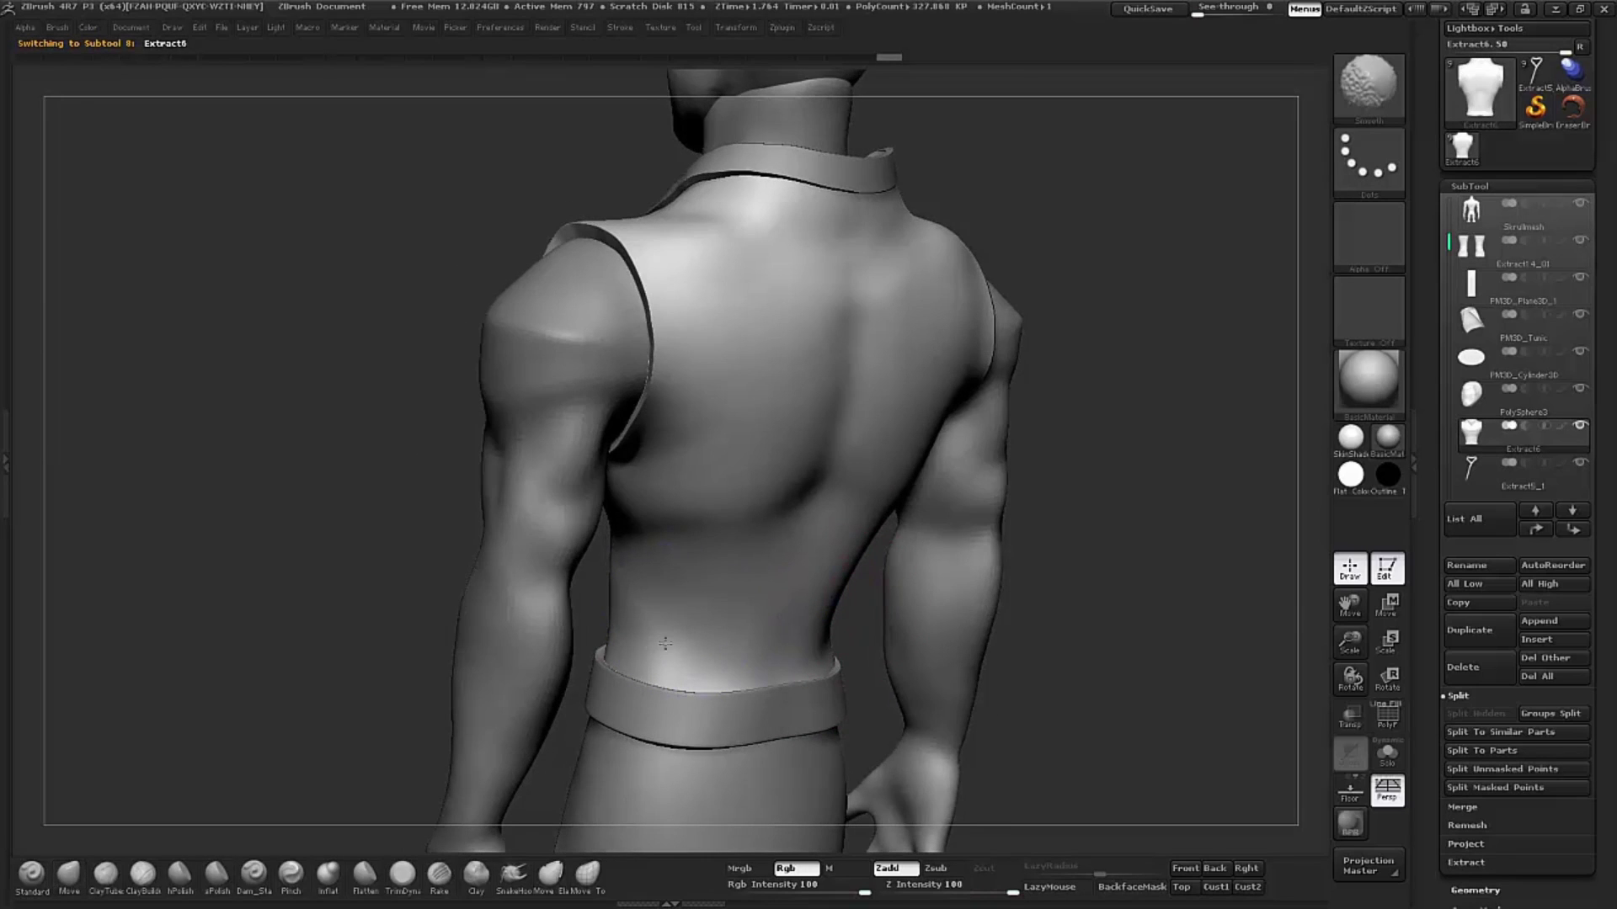
pyautogui.moveTo(1095, 471)
pyautogui.mouseDown()
pyautogui.moveTo(1130, 487)
pyautogui.moveTo(1123, 502)
pyautogui.moveTo(1037, 469)
pyautogui.moveTo(1060, 489)
pyautogui.moveTo(1036, 444)
pyautogui.moveTo(1070, 456)
pyautogui.moveTo(1069, 422)
pyautogui.moveTo(1080, 455)
pyautogui.moveTo(945, 447)
pyautogui.moveTo(1010, 373)
pyautogui.moveTo(1015, 396)
pyautogui.moveTo(1008, 369)
pyautogui.mouseUp()
# Step: Reselect the Skrullmesh body and orbit back to a straight front view
pyautogui.keyDown('alt'); pyautogui.click(945, 447); pyautogui.keyUp('alt')
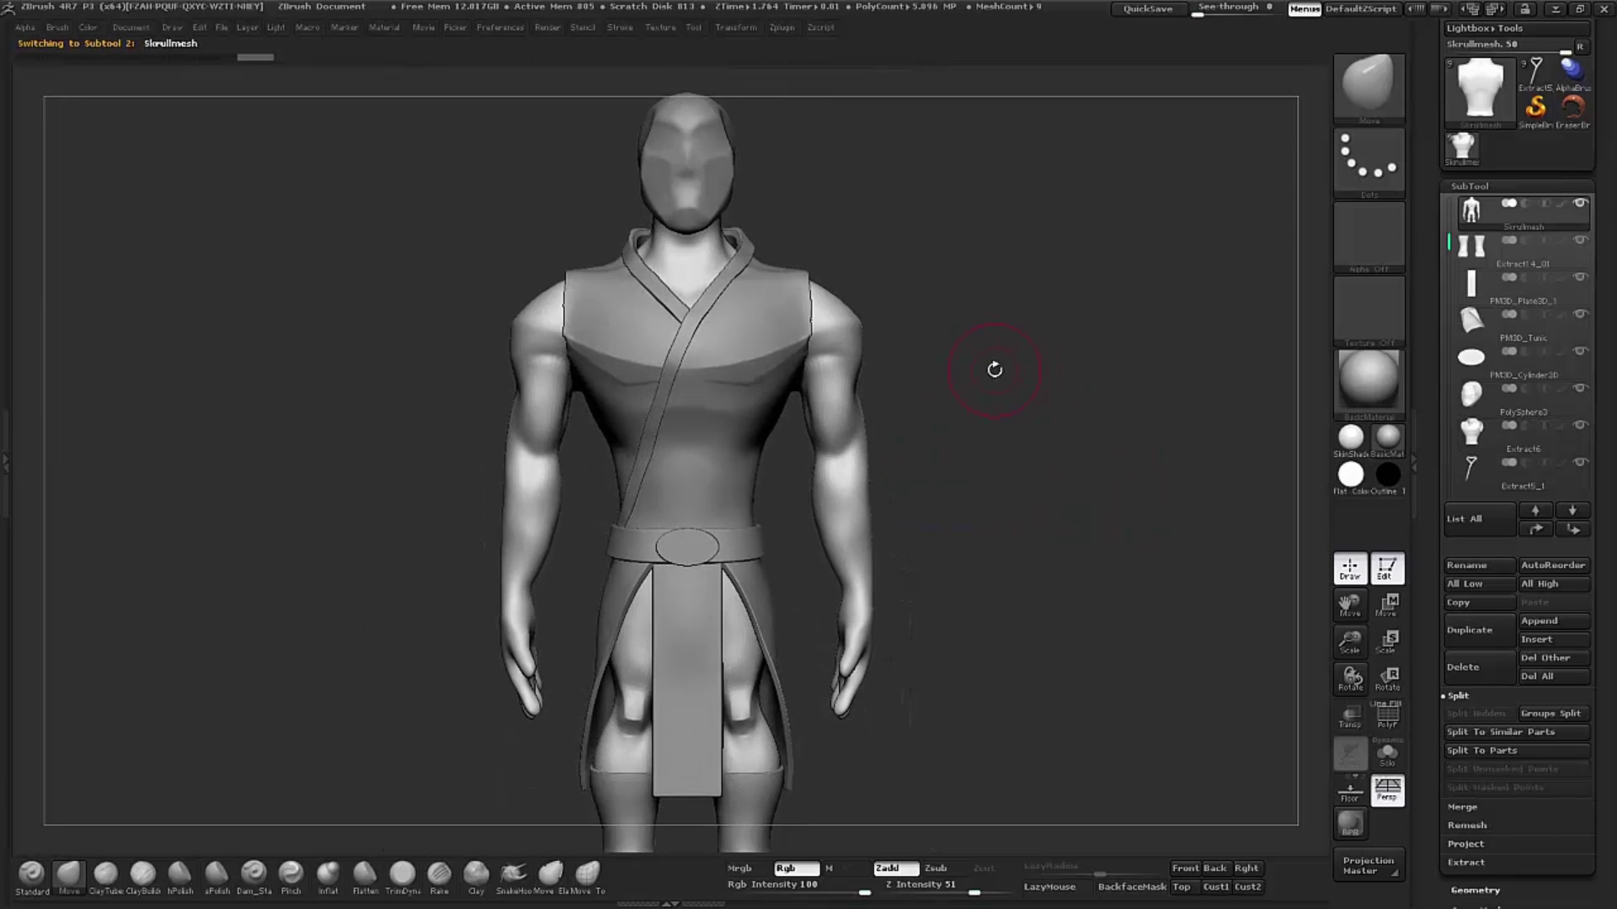
pyautogui.moveTo(1009, 303); pyautogui.dragTo(953, 310)
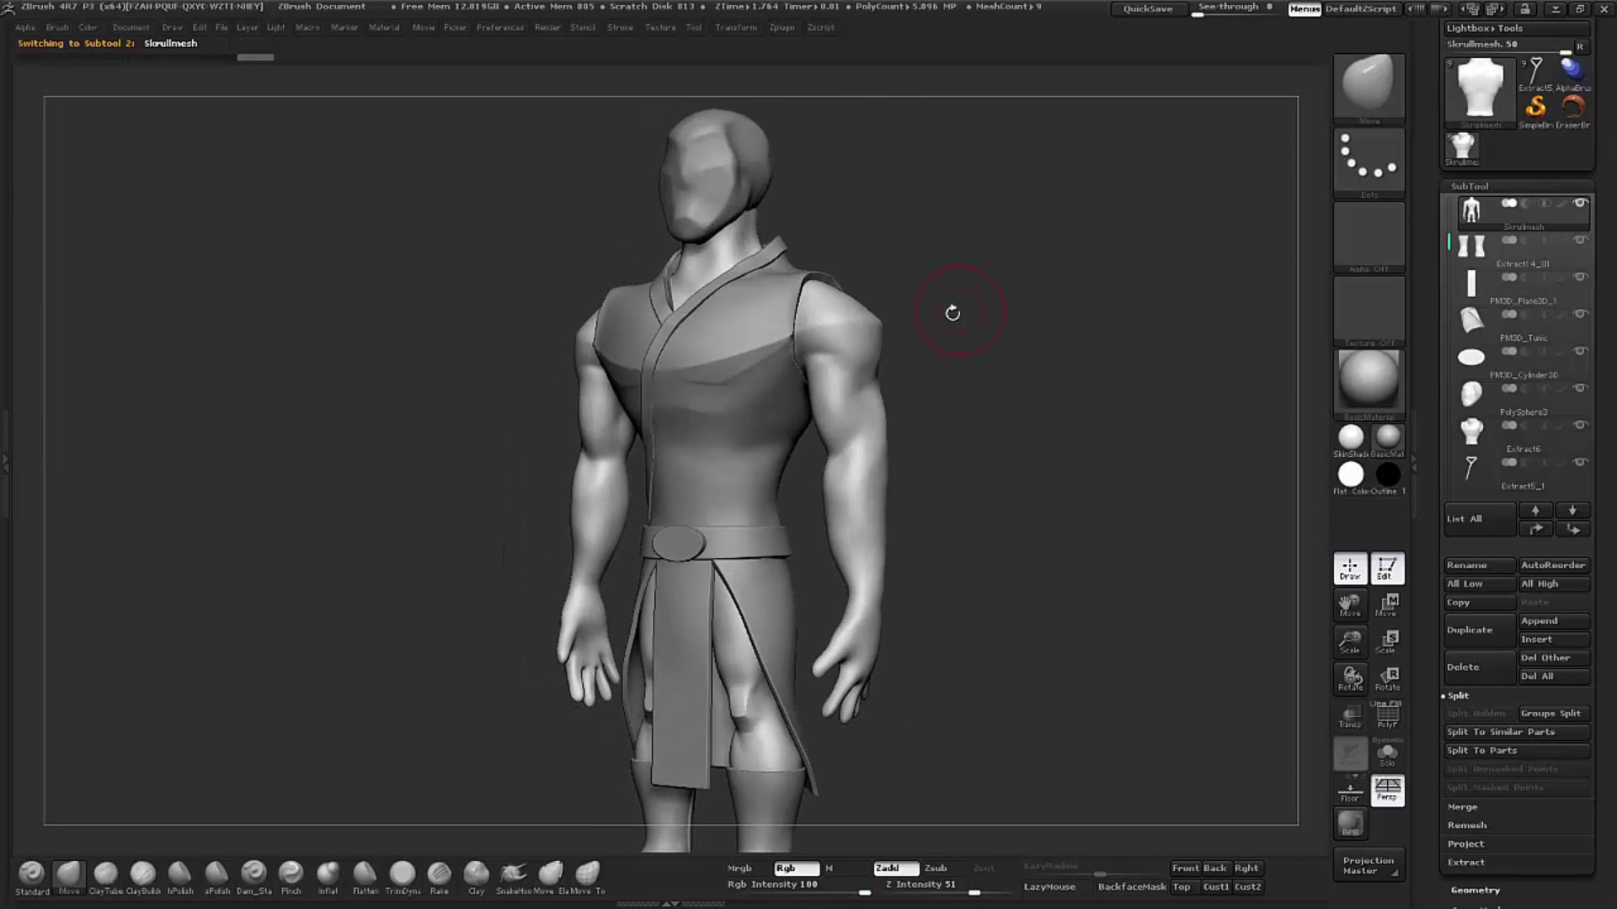
pyautogui.moveTo(942, 630)
pyautogui.mouseDown()
pyautogui.moveTo(983, 525)
pyautogui.moveTo(1011, 502)
pyautogui.mouseUp()
# Step: Box-hide parts of the body's side, dropping the displayed count to 4.78 MP
pyautogui.moveTo(864, 199)
pyautogui.keyDown('ctrl'); pyautogui.keyDown('shift'); pyautogui.mouseDown()
pyautogui.moveTo(1093, 781)
pyautogui.moveTo(1038, 754)
pyautogui.mouseUp(); pyautogui.keyUp('shift'); pyautogui.keyUp('ctrl')
pyautogui.moveTo(1113, 728)
pyautogui.mouseDown()
pyautogui.moveTo(1076, 631)
pyautogui.moveTo(1049, 743)
pyautogui.mouseUp()
pyautogui.moveTo(1114, 554)
pyautogui.mouseDown()
pyautogui.moveTo(1101, 523)
pyautogui.moveTo(1129, 516)
pyautogui.mouseUp()
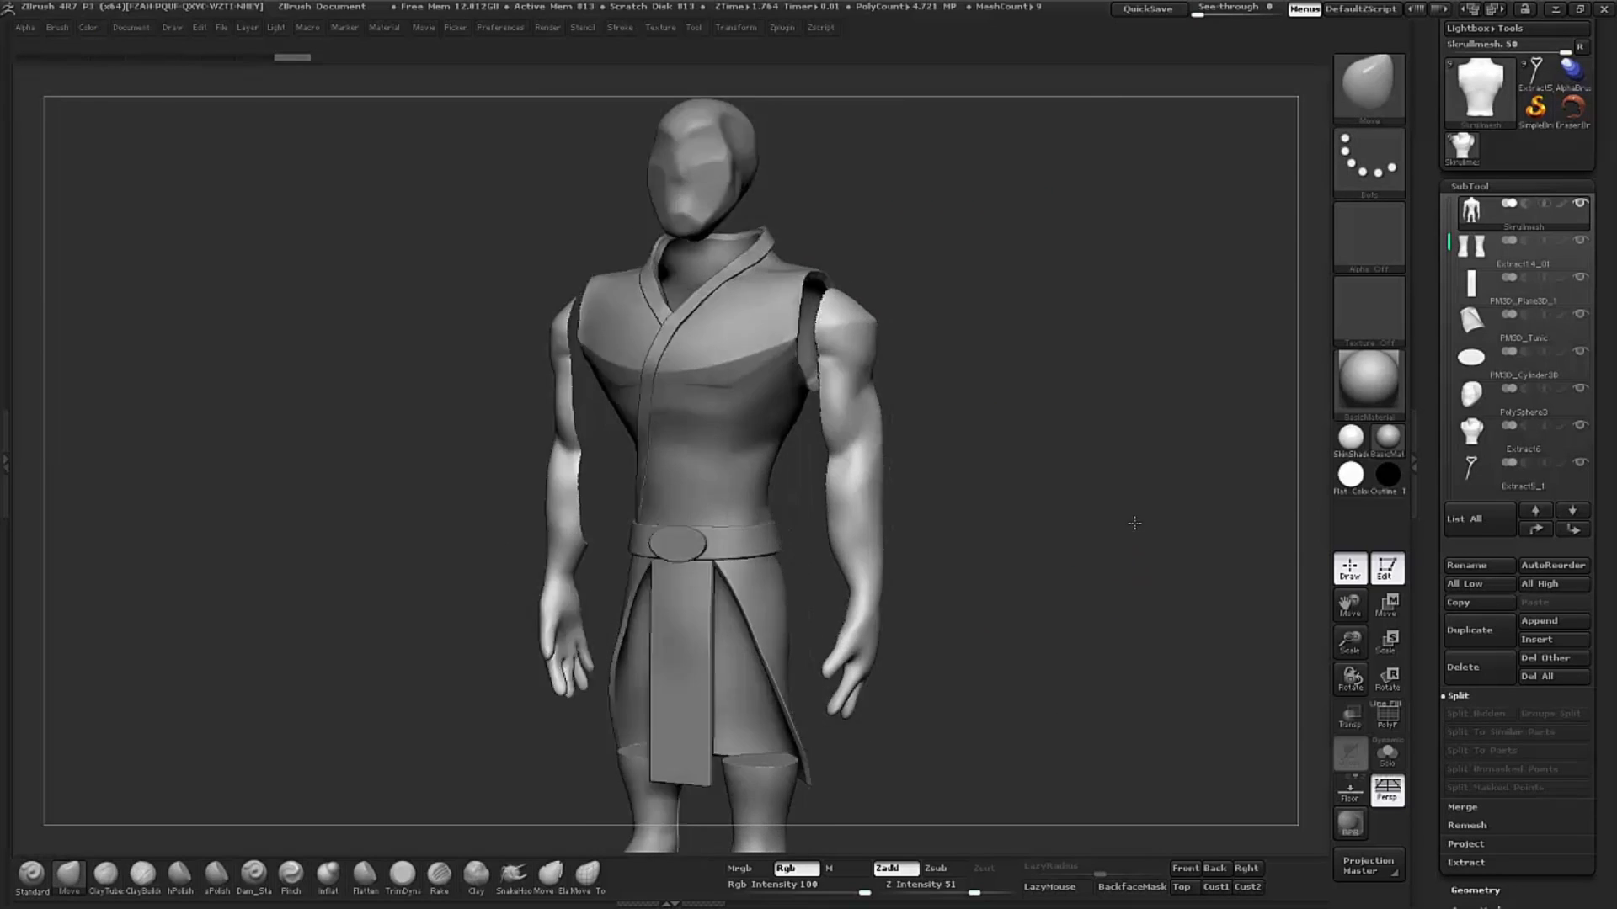
pyautogui.moveTo(900, 213)
pyautogui.keyDown('ctrl'); pyautogui.keyDown('shift'); pyautogui.mouseDown()
pyautogui.moveTo(1124, 717)
pyautogui.moveTo(1069, 756)
pyautogui.mouseUp(); pyautogui.keyUp('shift'); pyautogui.keyUp('ctrl')
pyautogui.keyDown('shift'); pyautogui.moveTo(1099, 645); pyautogui.dragTo(1153, 567); pyautogui.keyUp('shift')
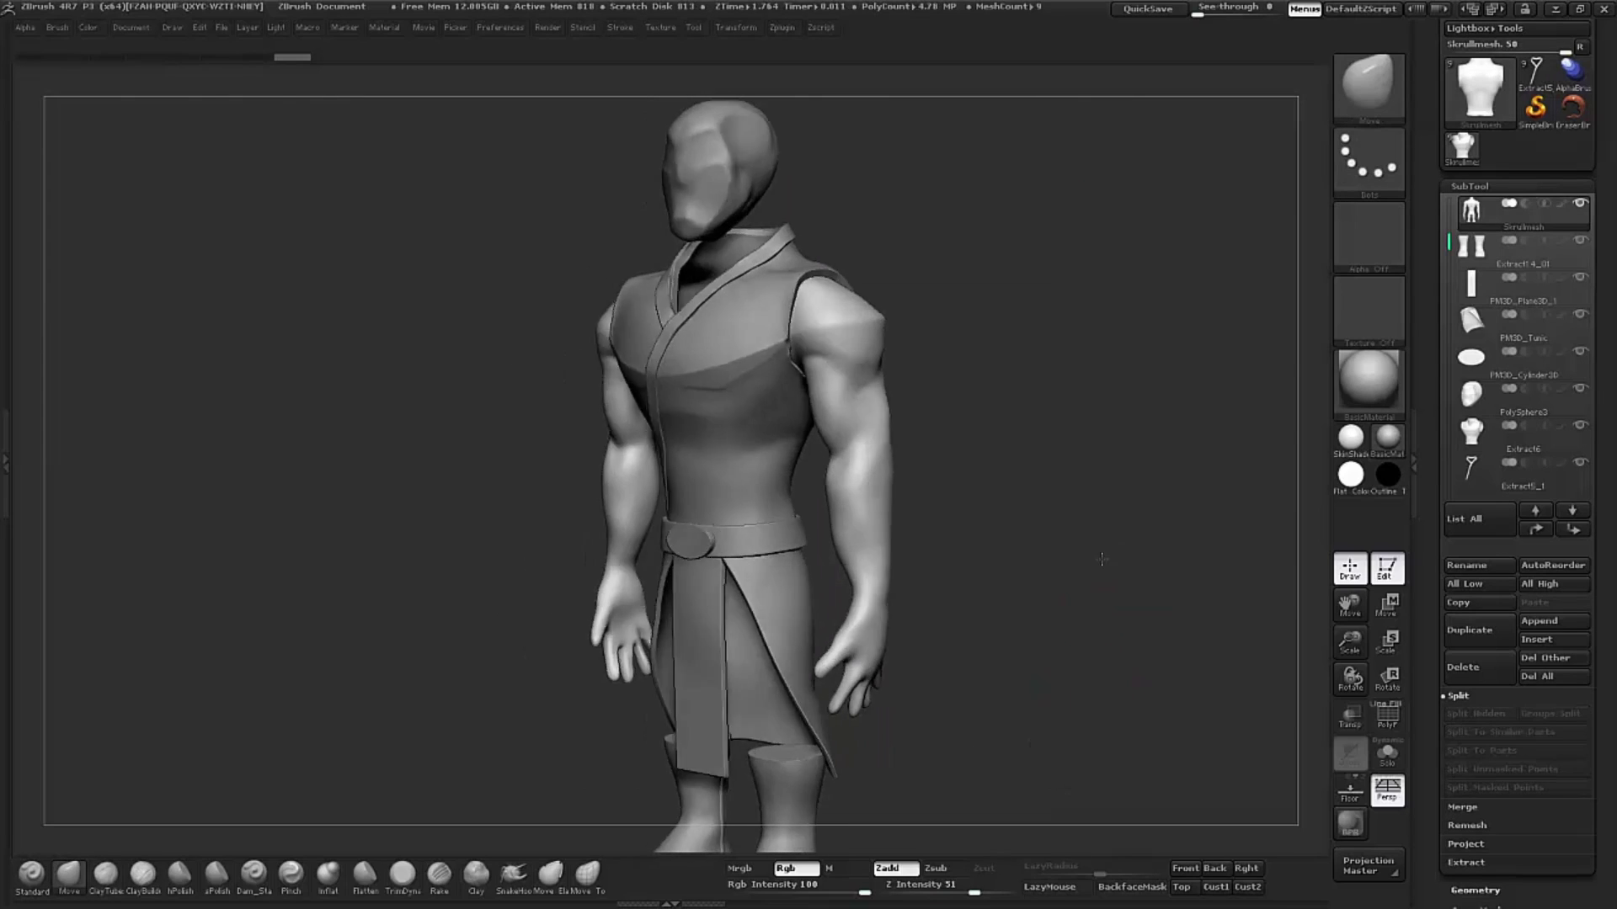
pyautogui.click(1391, 761)
pyautogui.keyDown('shift'); pyautogui.moveTo(1044, 343); pyautogui.dragTo(1180, 502); pyautogui.keyUp('shift')
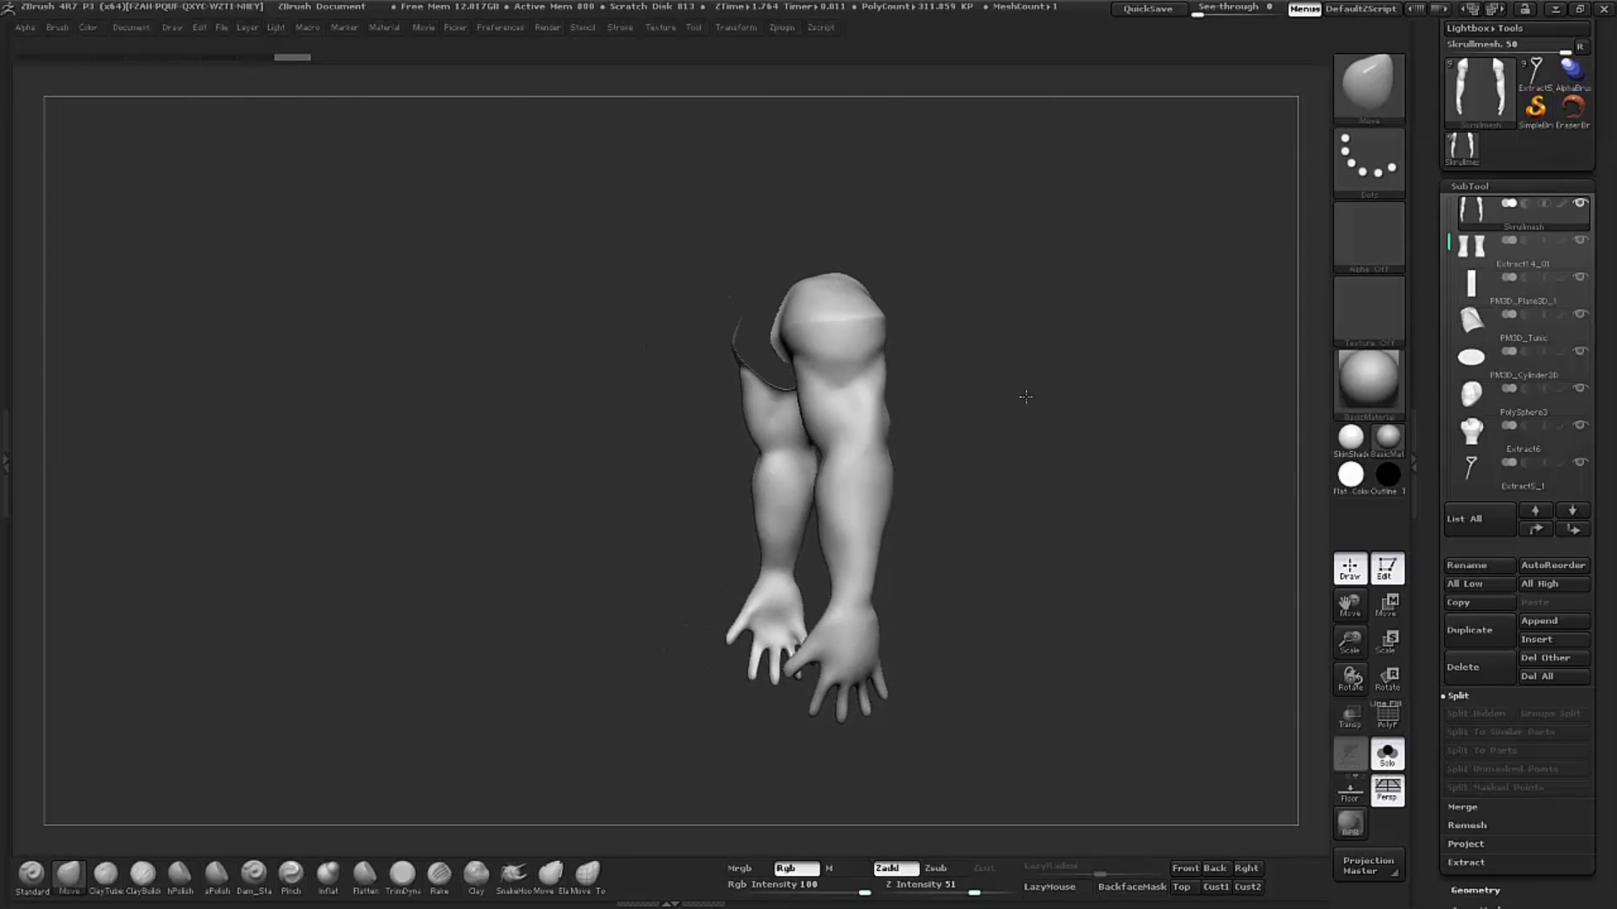
pyautogui.click(1391, 753)
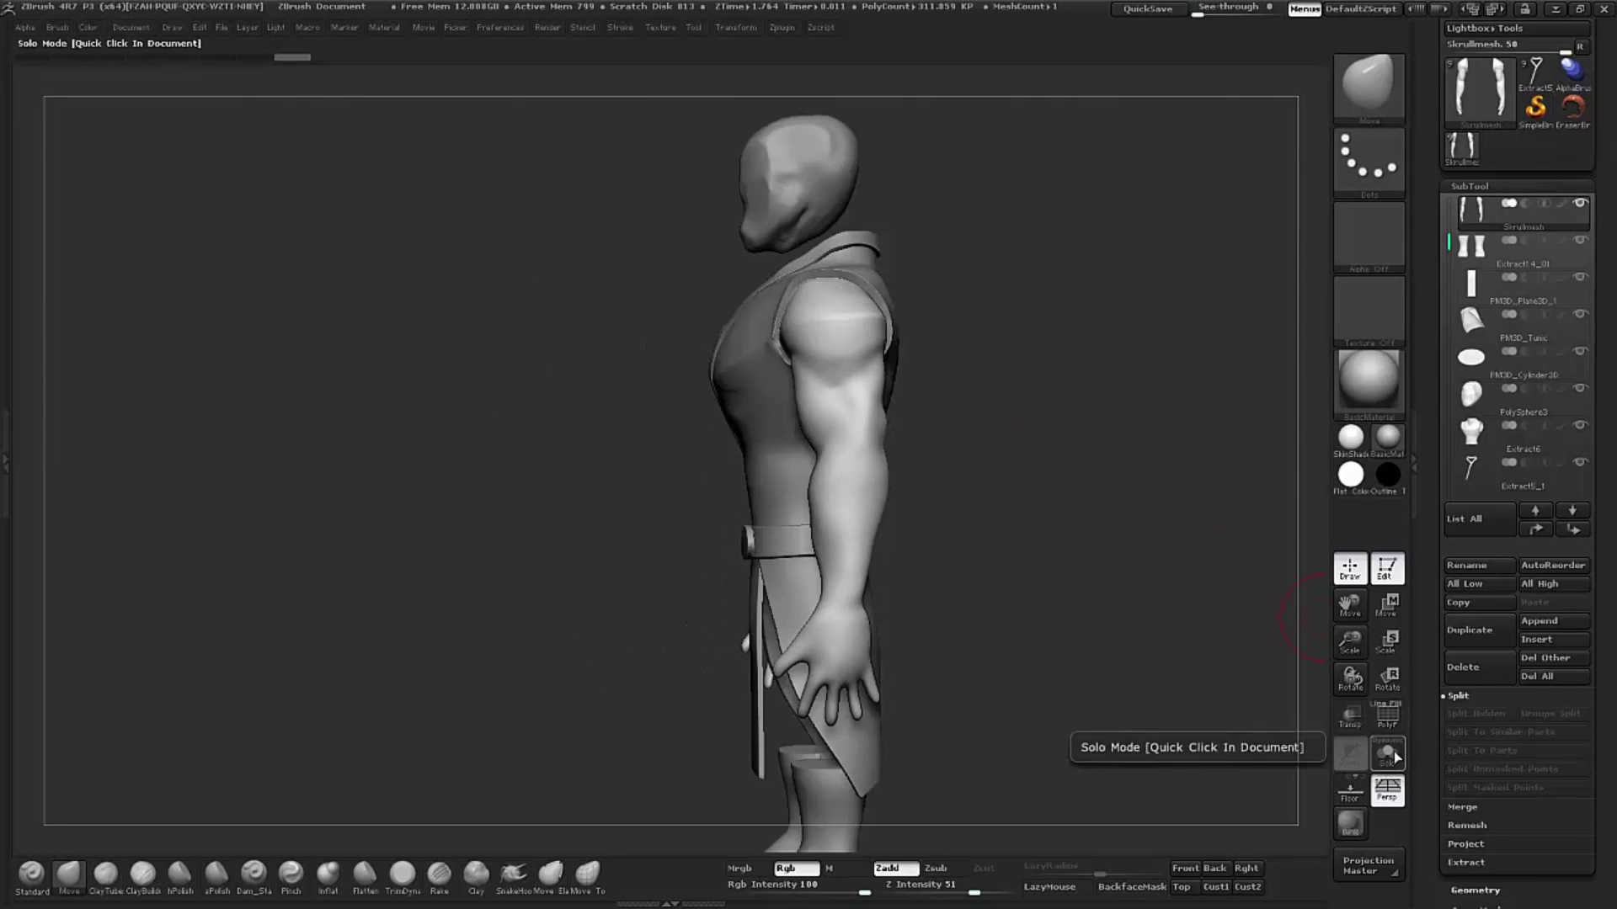
pyautogui.click(1394, 751)
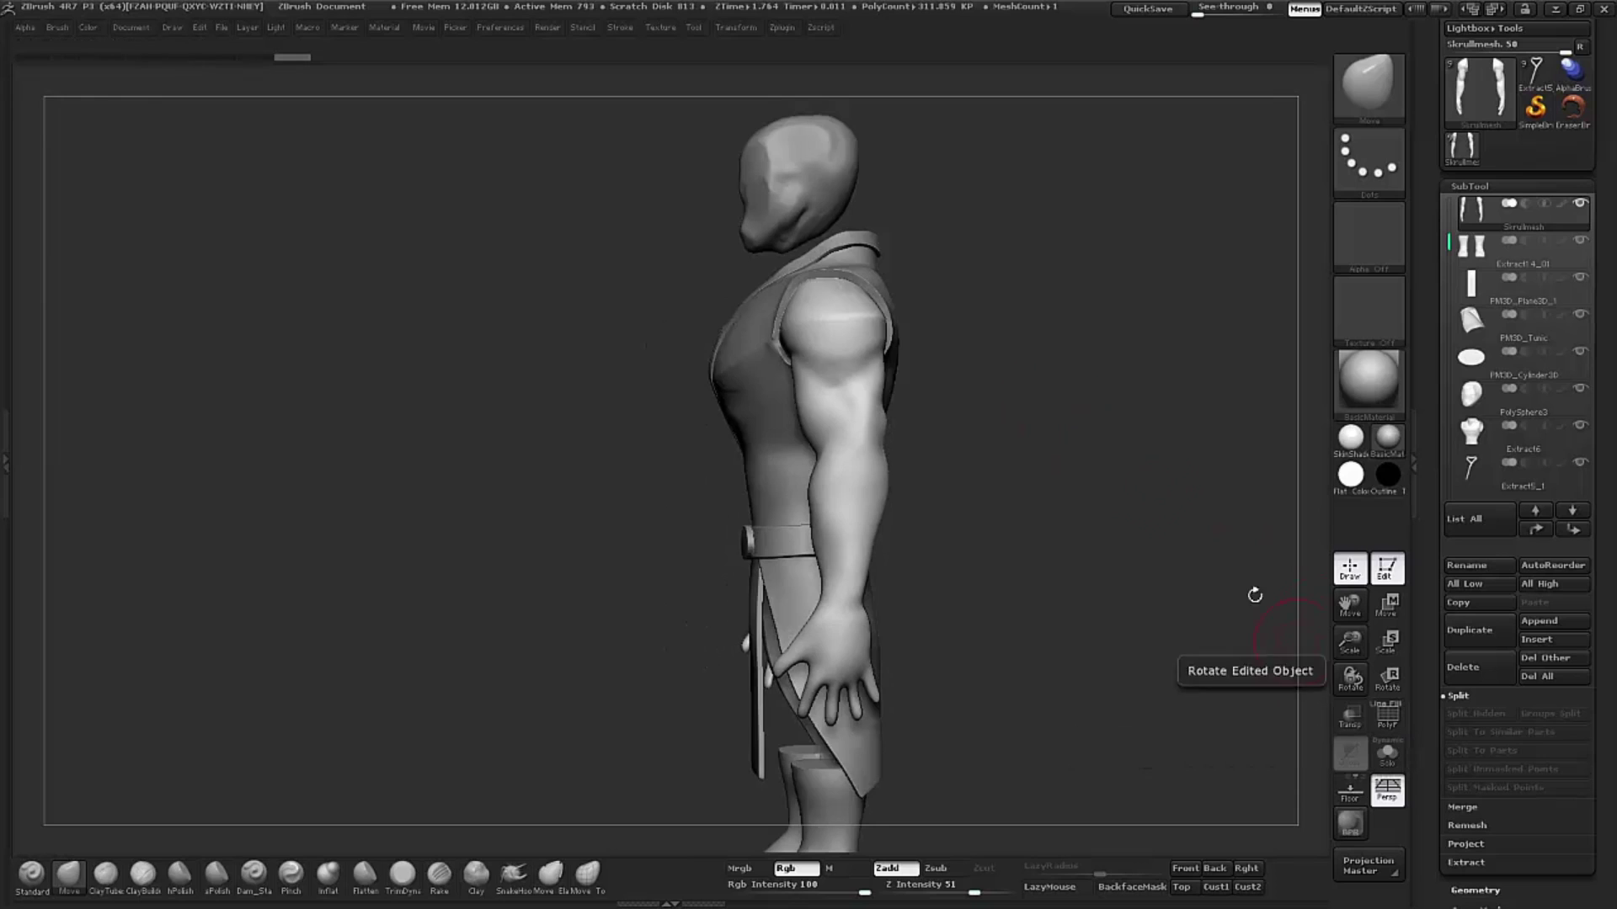
pyautogui.moveTo(1072, 396)
pyautogui.keyDown('shift'); pyautogui.mouseDown()
pyautogui.moveTo(1132, 399)
pyautogui.moveTo(918, 289)
pyautogui.moveTo(1016, 258)
pyautogui.moveTo(976, 269)
pyautogui.moveTo(1101, 378)
pyautogui.mouseUp(); pyautogui.keyUp('shift')
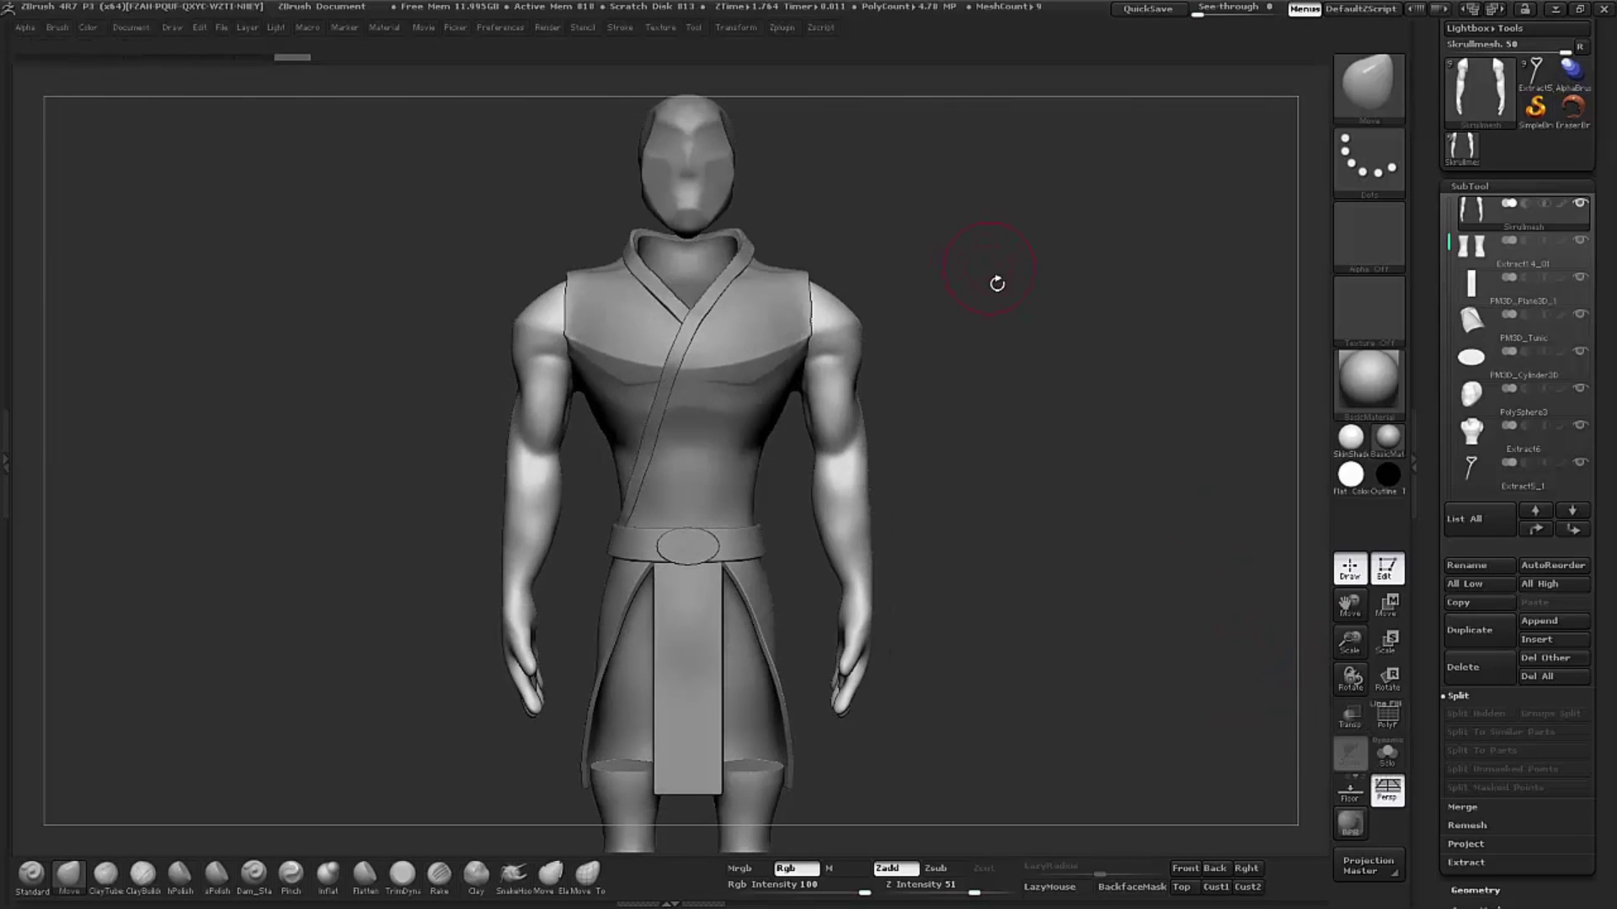
# Step: Carve sharper flat planes into the deltoid from side and back views
pyautogui.moveTo(944, 284)
pyautogui.mouseDown()
pyautogui.moveTo(971, 278)
pyautogui.moveTo(1031, 344)
pyautogui.moveTo(1010, 280)
pyautogui.moveTo(1021, 301)
pyautogui.moveTo(1070, 311)
pyautogui.moveTo(1022, 333)
pyautogui.moveTo(1048, 289)
pyautogui.moveTo(859, 227)
pyautogui.moveTo(794, 173)
pyautogui.mouseUp()
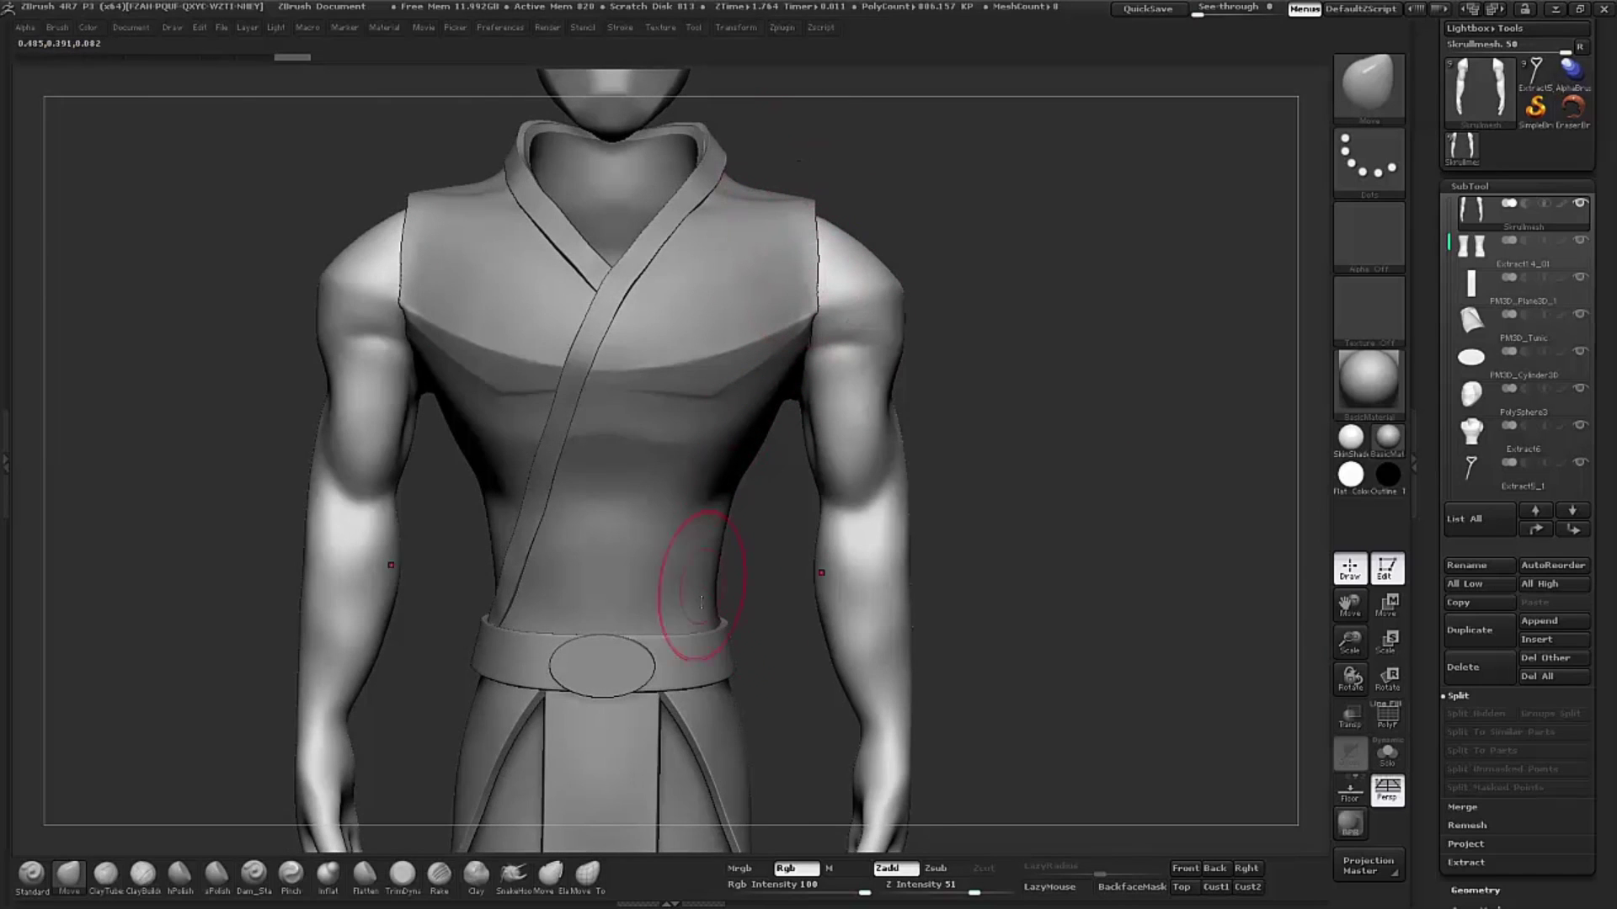
pyautogui.moveTo(530, 595); pyautogui.dragTo(740, 598)
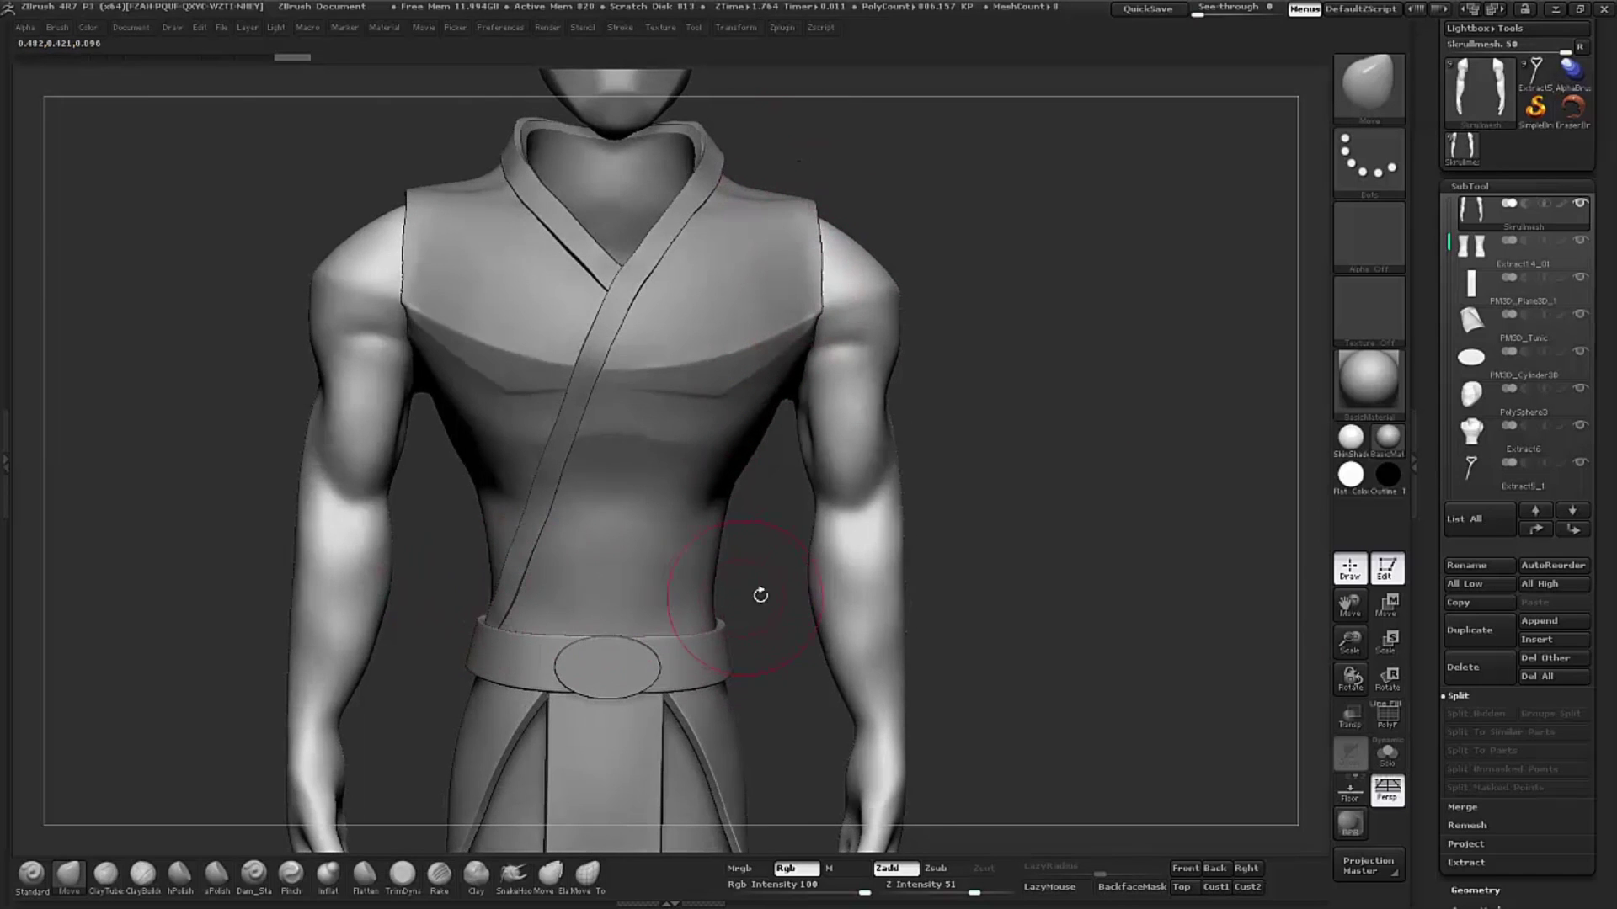
pyautogui.moveTo(1114, 543)
pyautogui.keyDown('alt'); pyautogui.mouseDown()
pyautogui.moveTo(1003, 603)
pyautogui.moveTo(1130, 426)
pyautogui.moveTo(1104, 473)
pyautogui.moveTo(1053, 469)
pyautogui.moveTo(1164, 455)
pyautogui.mouseUp(); pyautogui.keyUp('alt')
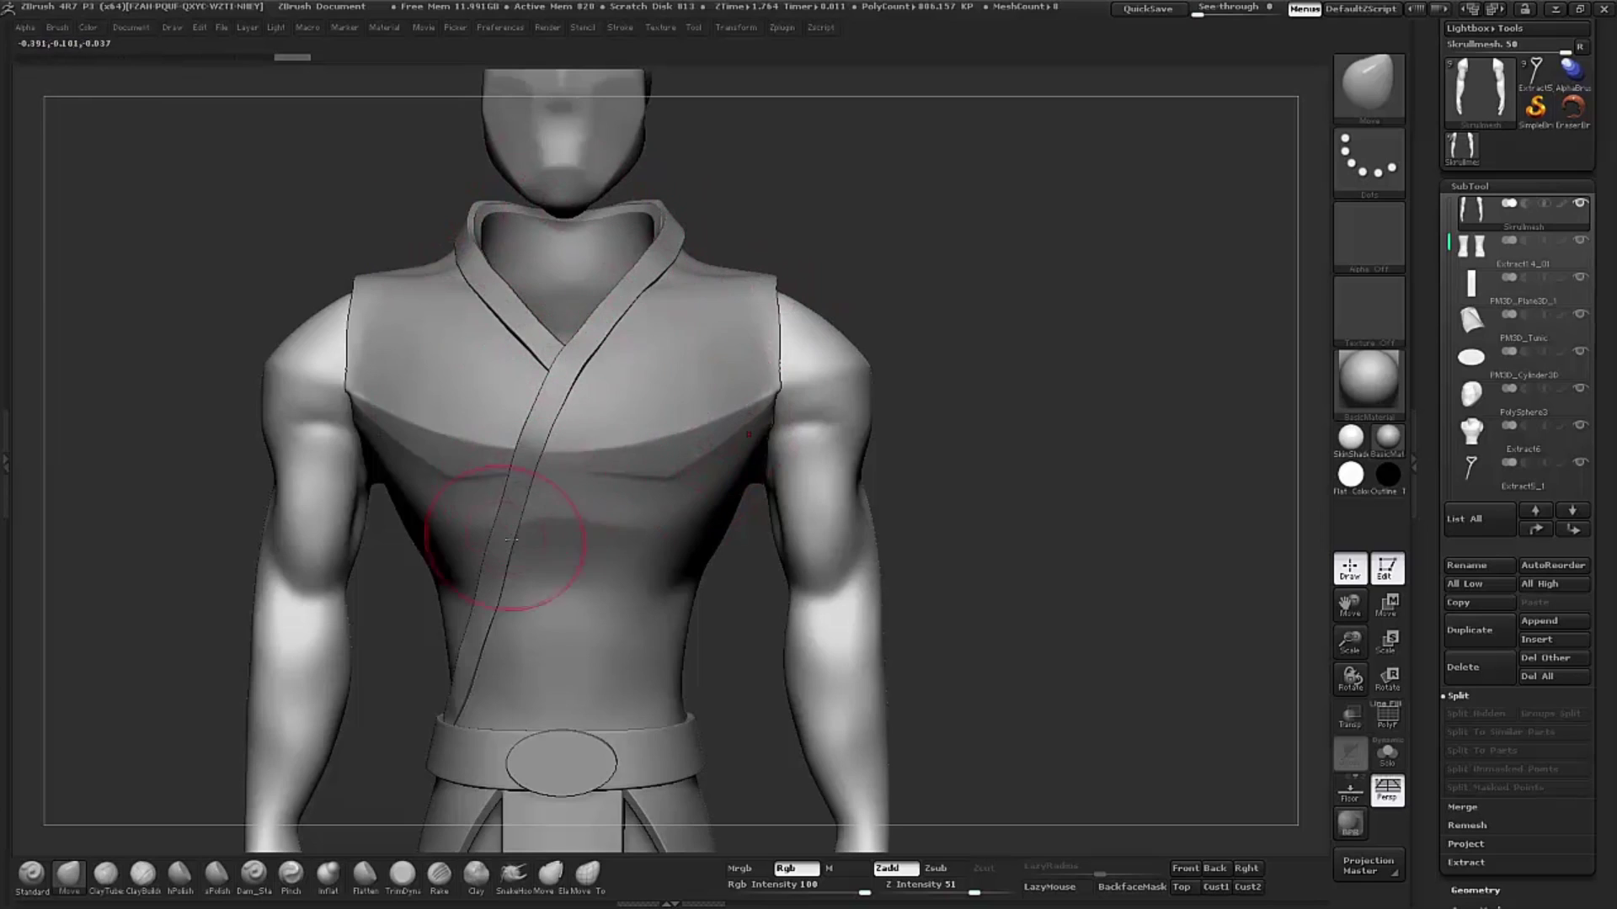
pyautogui.moveTo(1026, 313)
pyautogui.mouseDown()
pyautogui.moveTo(896, 307)
pyautogui.moveTo(757, 487)
pyautogui.mouseUp()
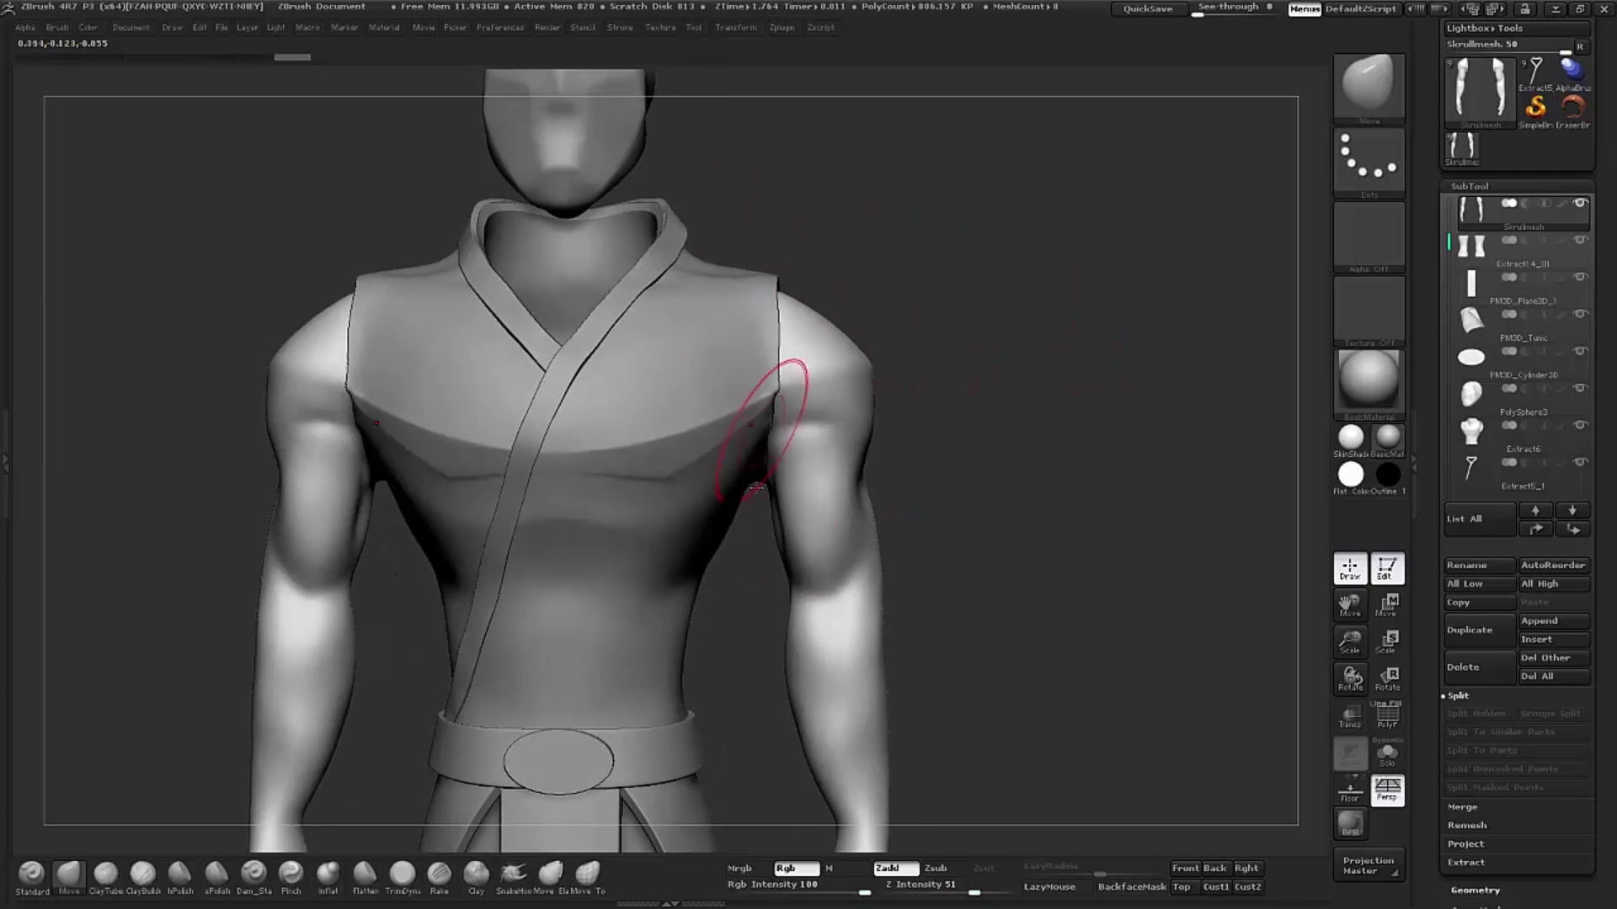
pyautogui.moveTo(860, 292); pyautogui.dragTo(1070, 318)
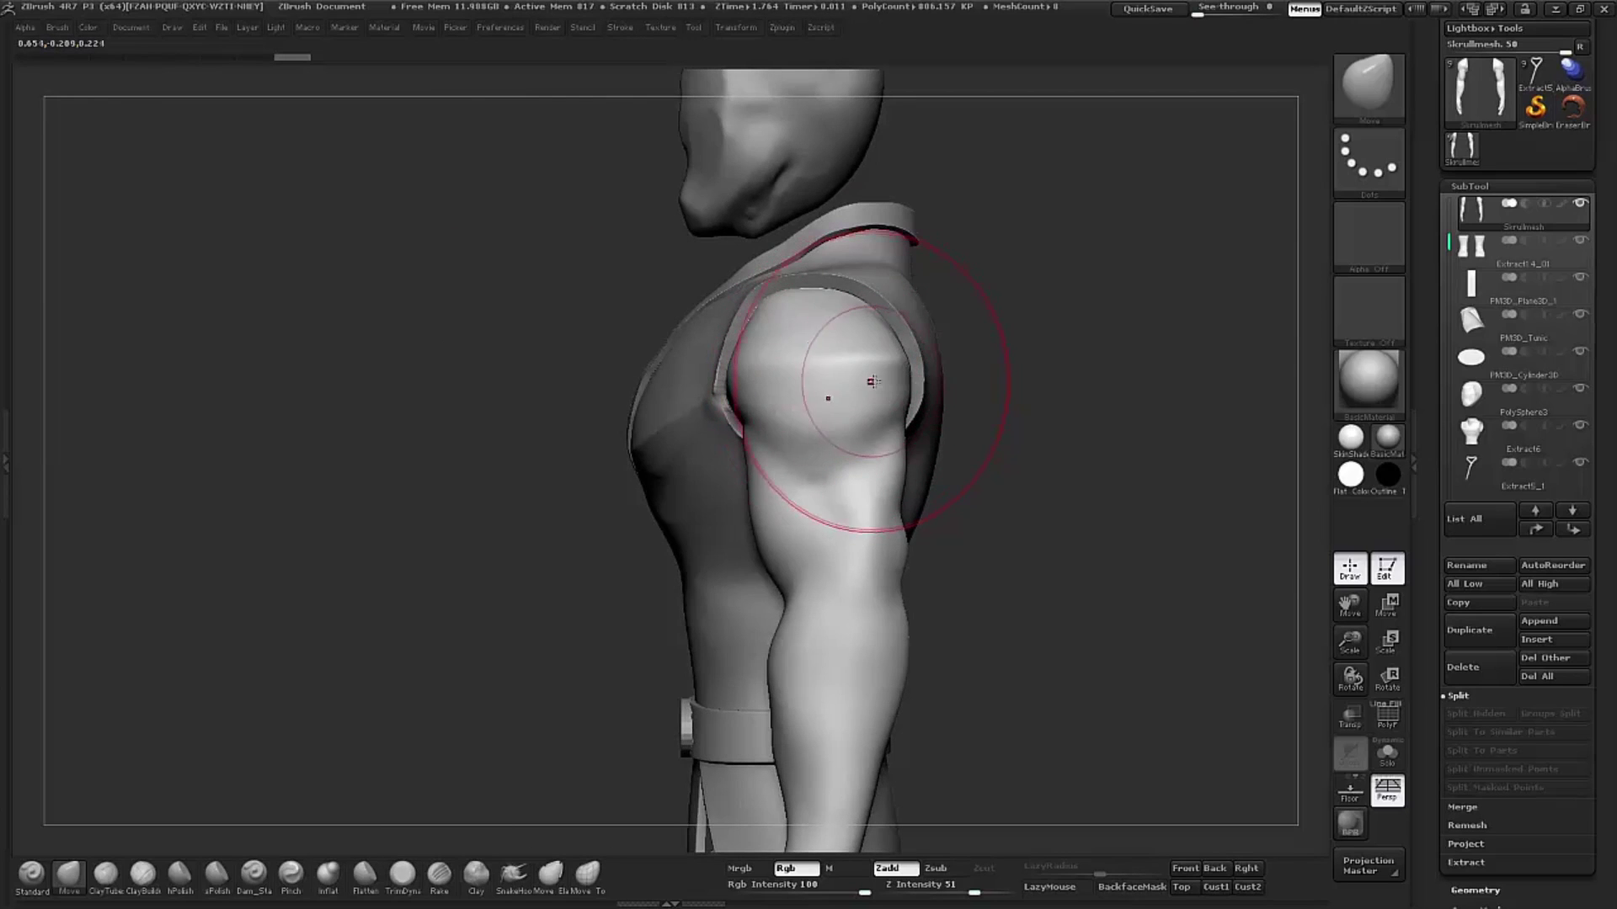
pyautogui.moveTo(895, 368)
pyautogui.mouseDown()
pyautogui.moveTo(895, 347)
pyautogui.moveTo(870, 346)
pyautogui.mouseUp()
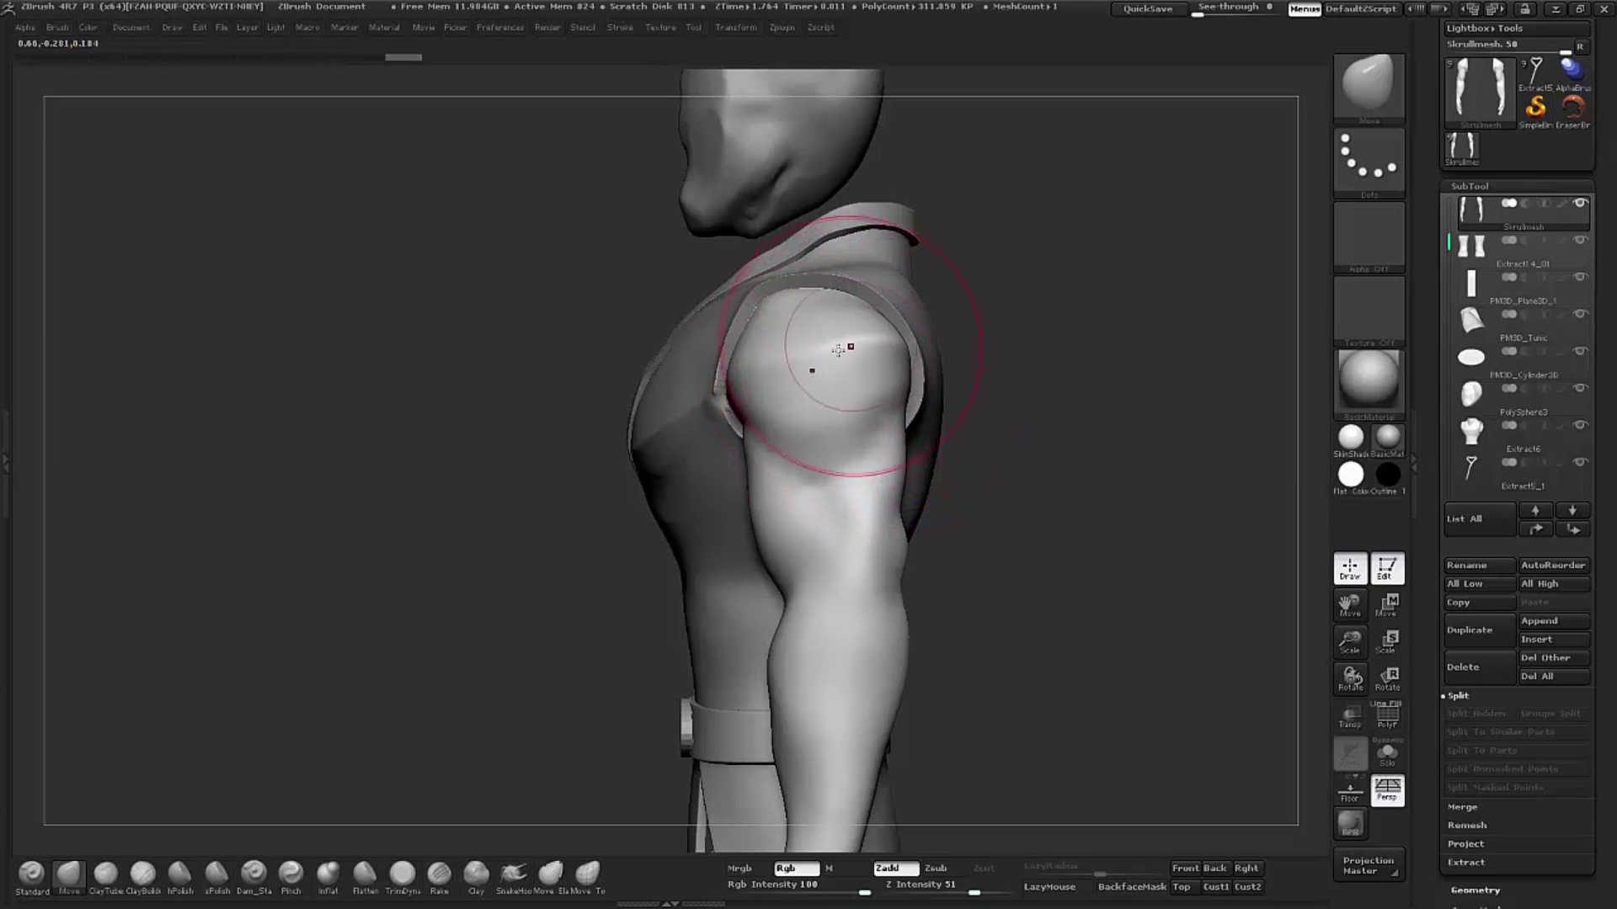
pyautogui.moveTo(1065, 299); pyautogui.dragTo(943, 337)
pyautogui.moveTo(784, 244)
pyautogui.mouseDown()
pyautogui.moveTo(847, 234)
pyautogui.moveTo(867, 342)
pyautogui.moveTo(837, 348)
pyautogui.mouseUp()
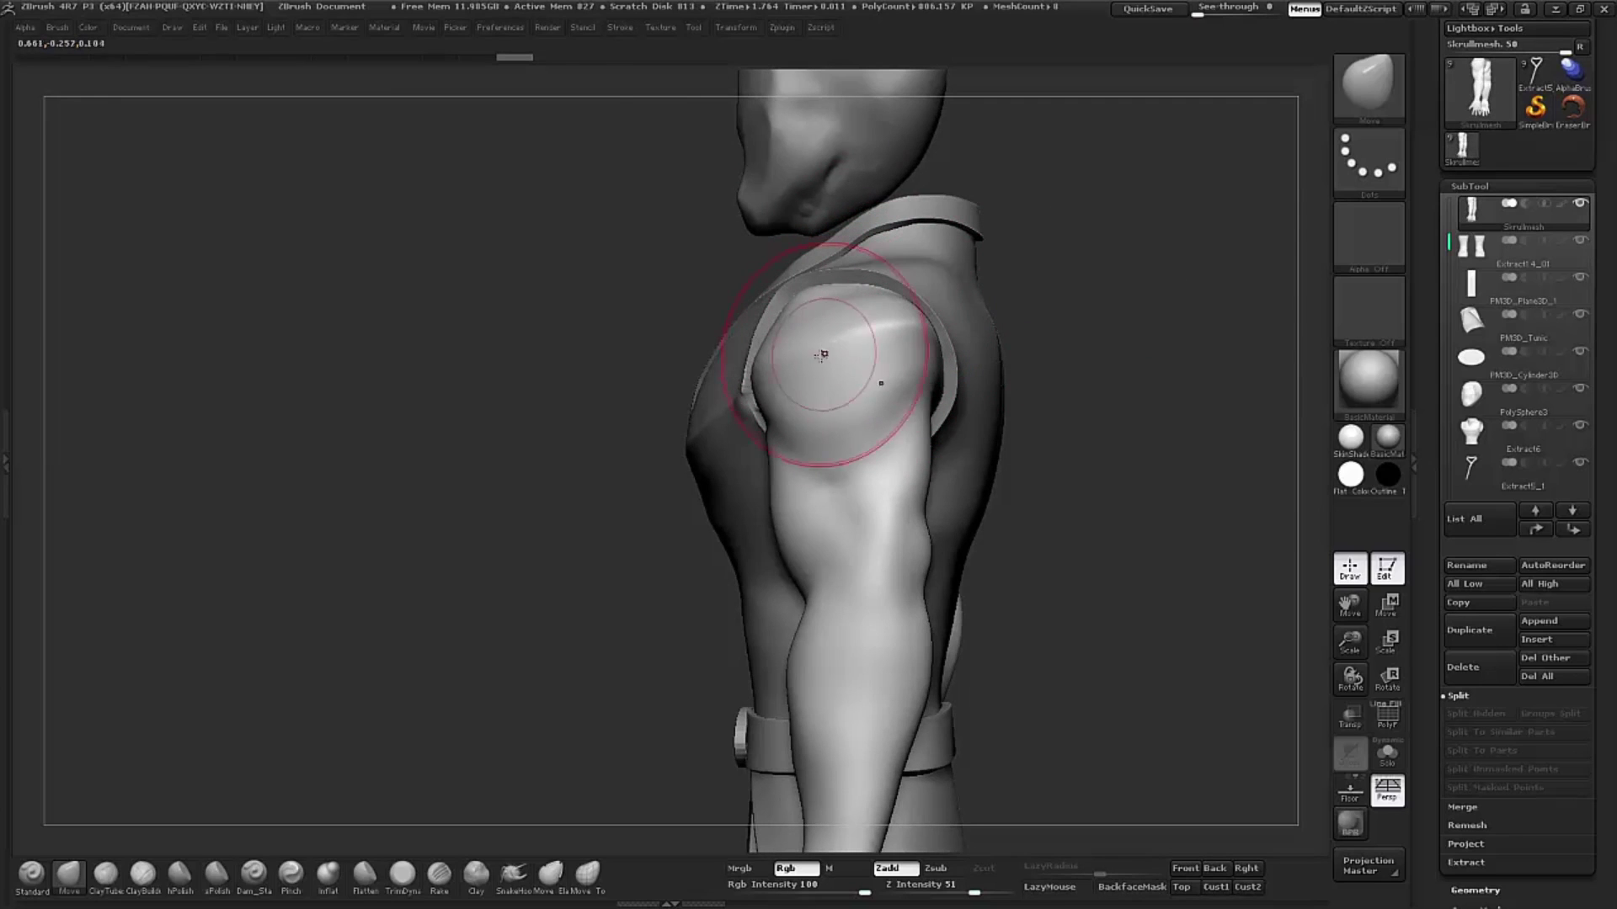
# Step: Orbit around the shoulder and arm to check the new planes from side and front
pyautogui.moveTo(1060, 221); pyautogui.dragTo(772, 350)
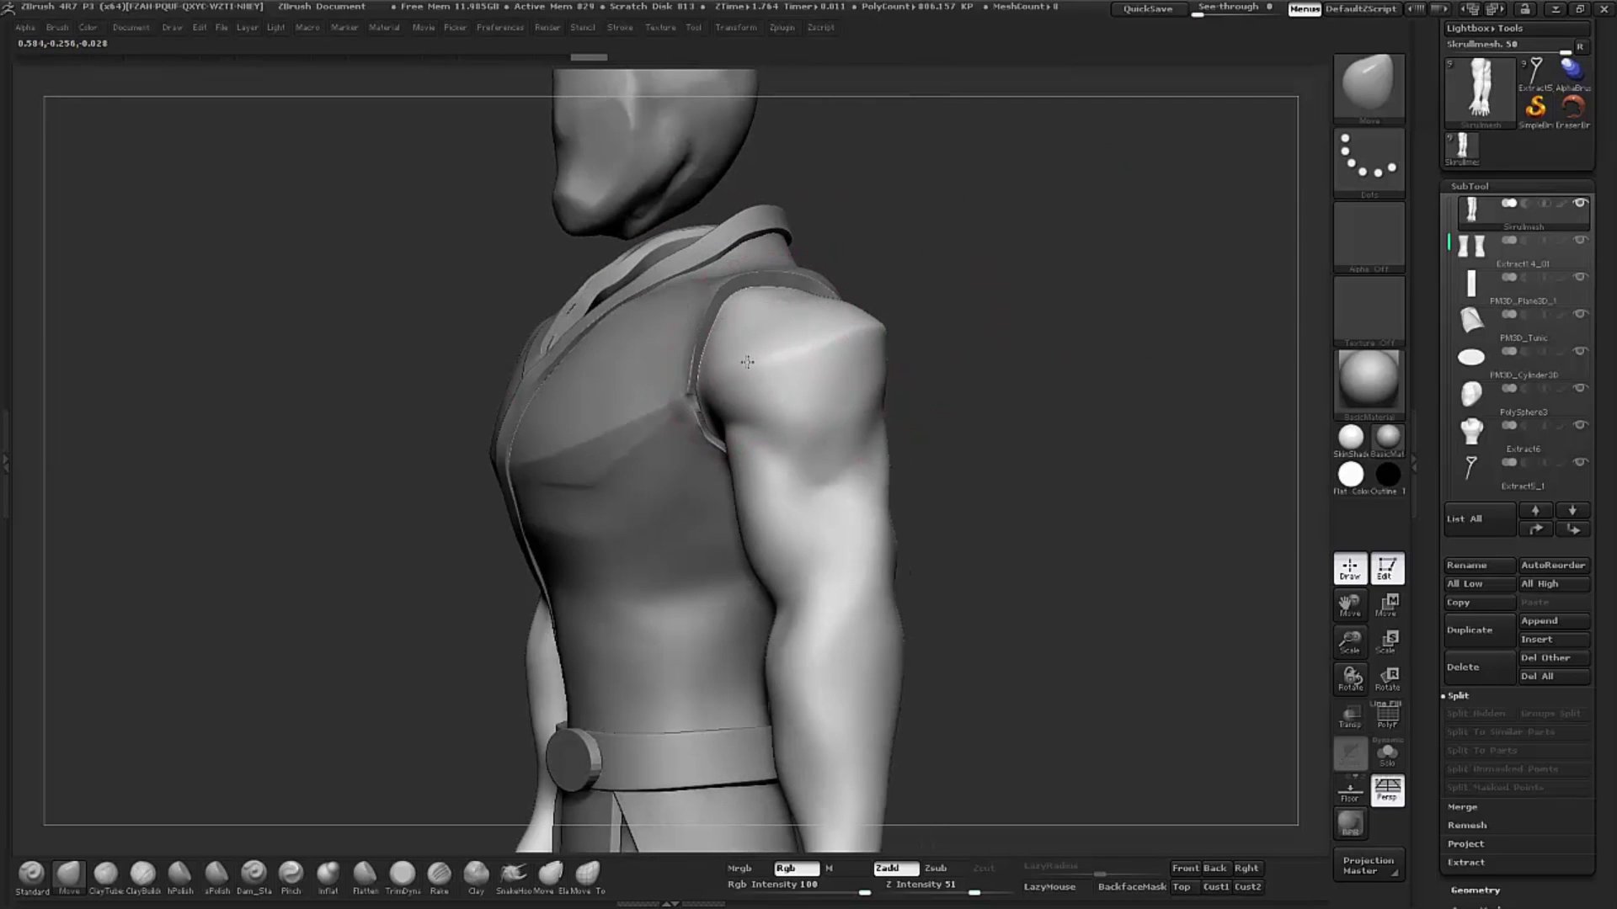
pyautogui.moveTo(928, 249)
pyautogui.mouseDown()
pyautogui.moveTo(793, 272)
pyautogui.moveTo(812, 345)
pyautogui.mouseUp()
pyautogui.moveTo(882, 252)
pyautogui.mouseDown()
pyautogui.moveTo(820, 326)
pyautogui.moveTo(895, 242)
pyautogui.moveTo(895, 267)
pyautogui.mouseUp()
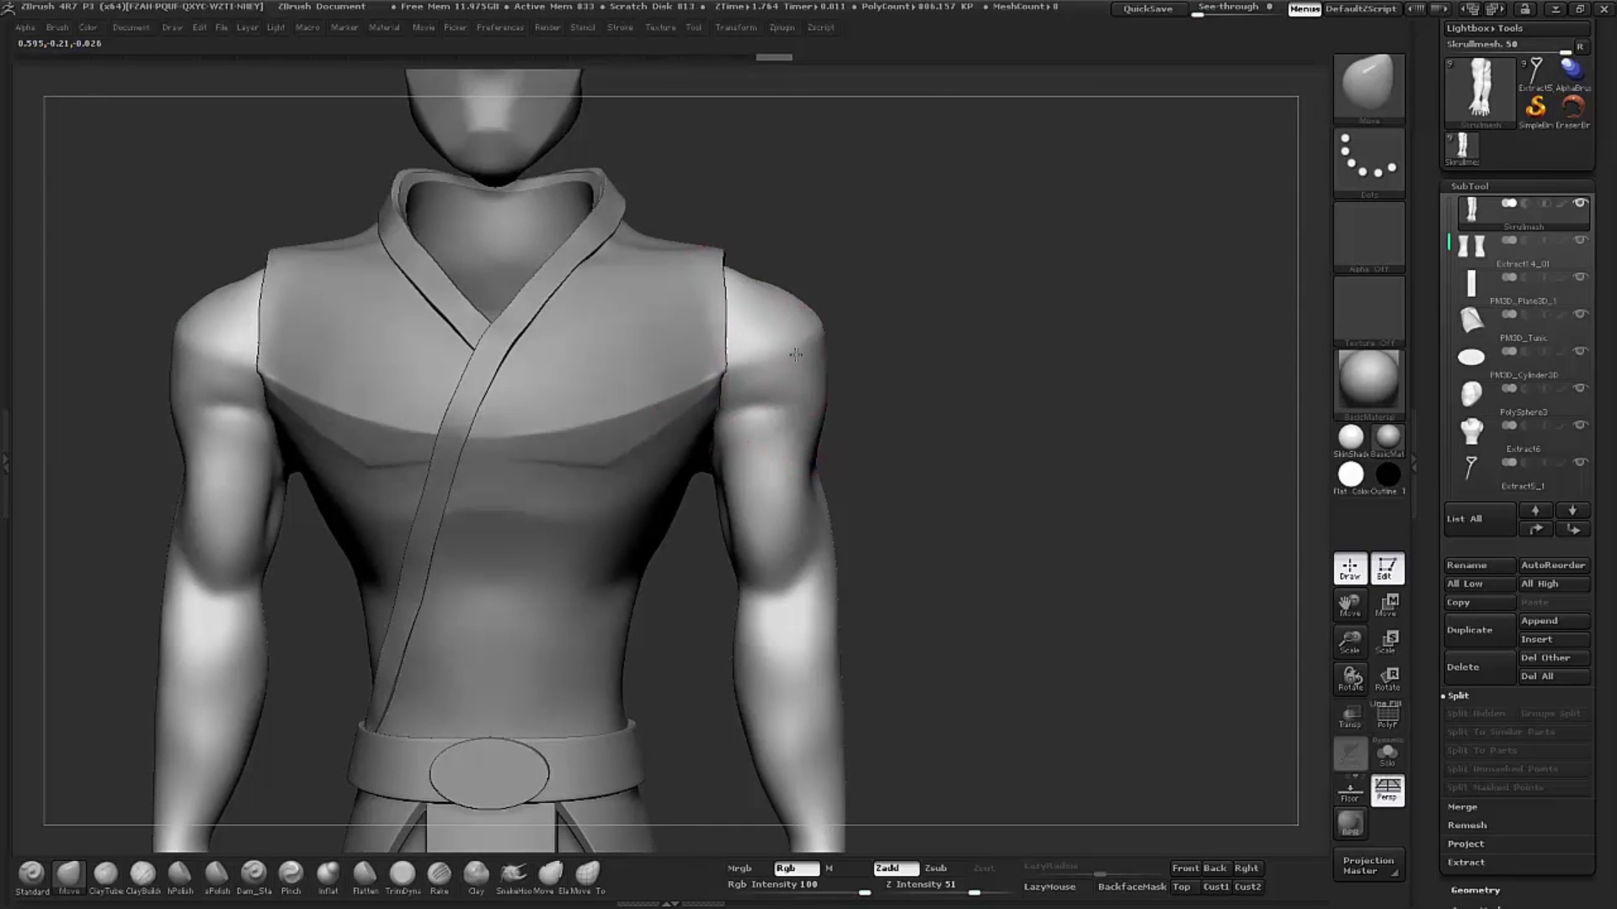
pyautogui.moveTo(937, 309)
pyautogui.mouseDown()
pyautogui.moveTo(1072, 242)
pyautogui.moveTo(972, 289)
pyautogui.mouseUp()
pyautogui.moveTo(1147, 231)
pyautogui.mouseDown()
pyautogui.moveTo(1005, 292)
pyautogui.moveTo(925, 287)
pyautogui.mouseUp()
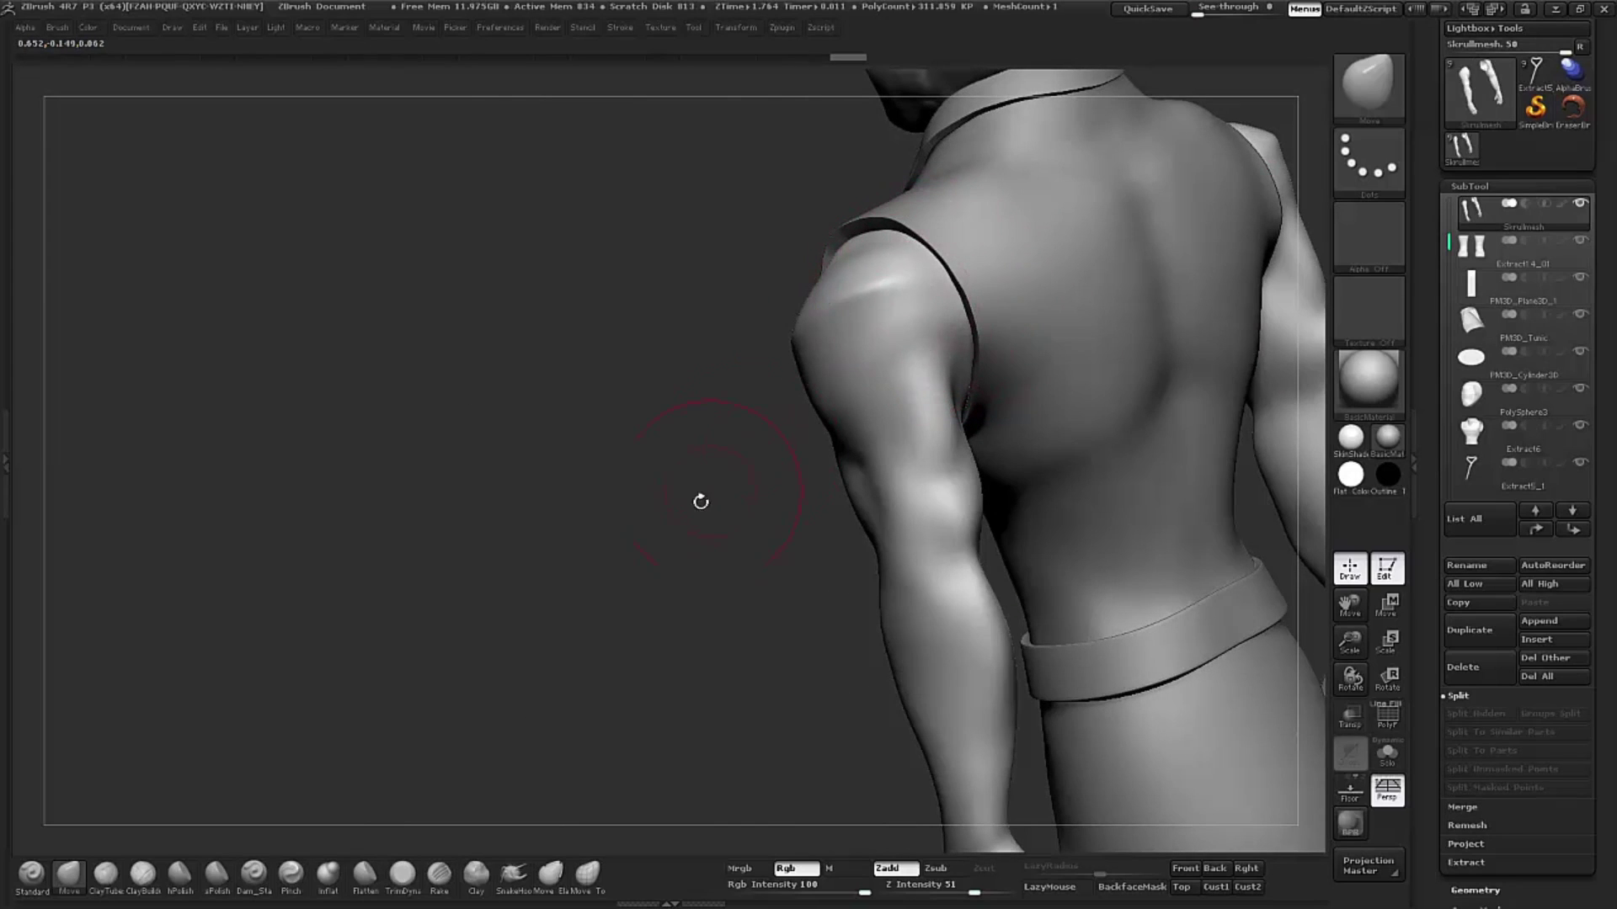
pyautogui.moveTo(700, 502); pyautogui.dragTo(888, 316)
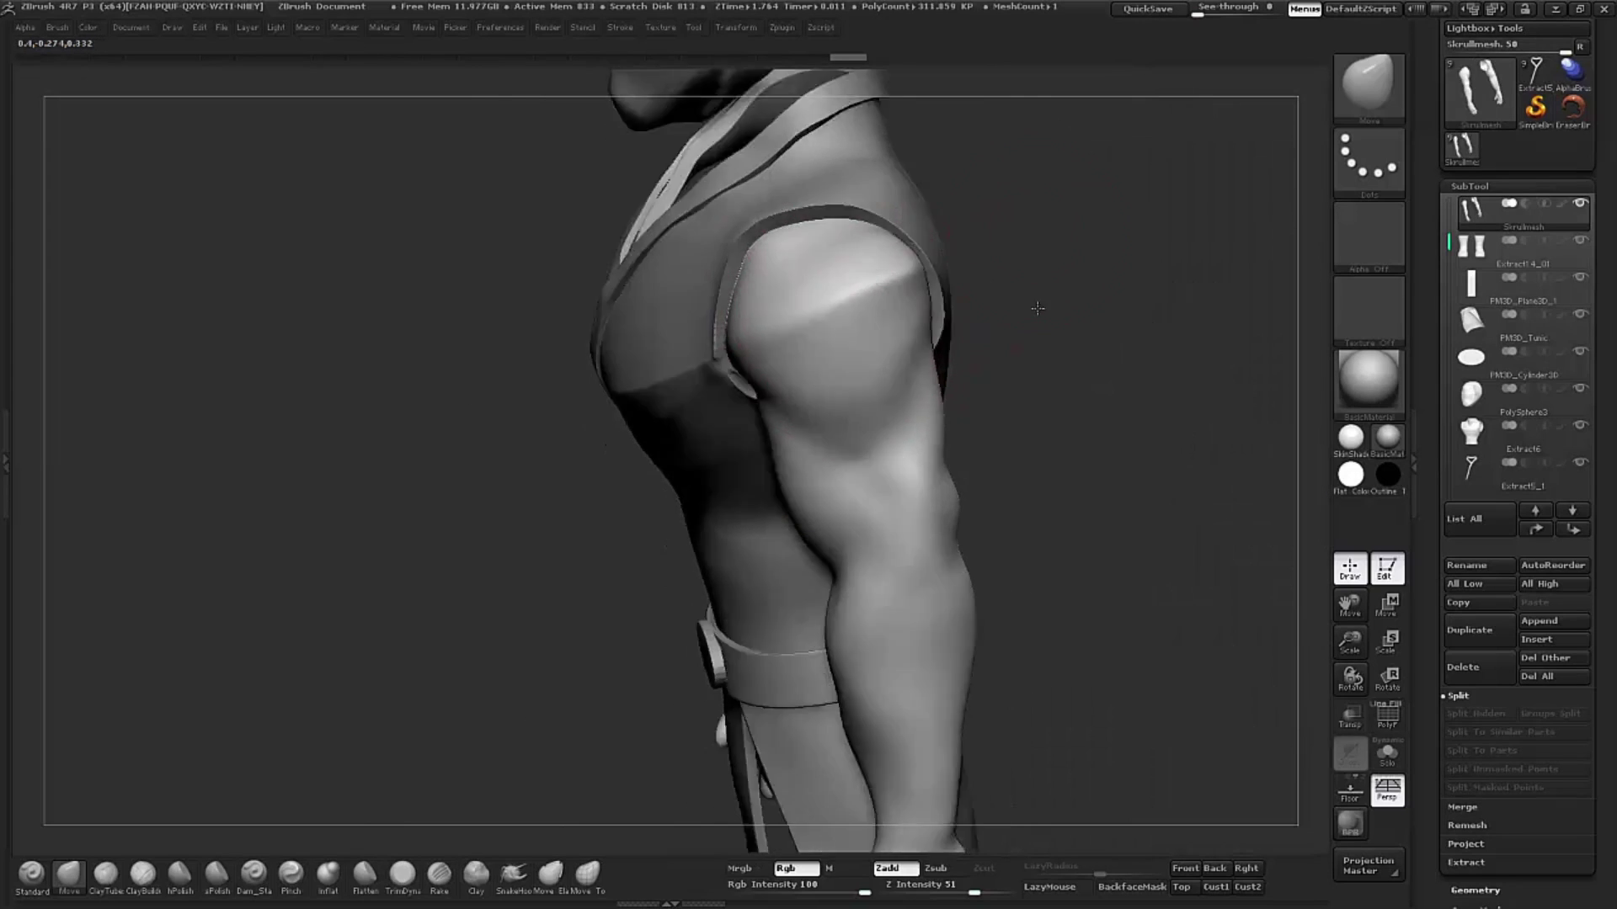
pyautogui.moveTo(1003, 244); pyautogui.dragTo(896, 282)
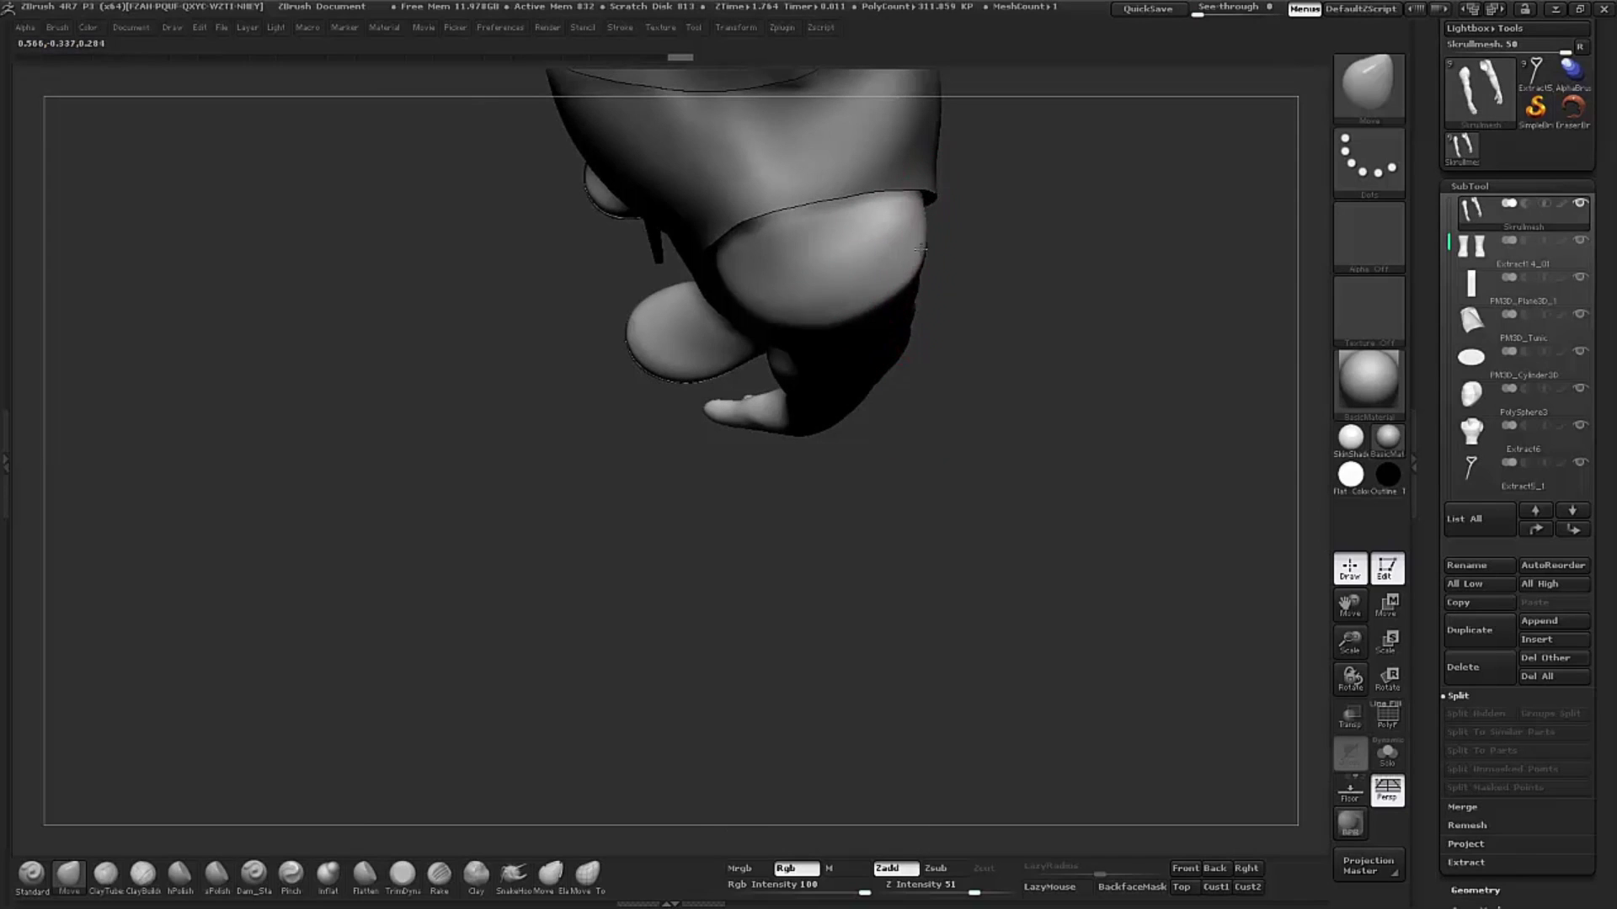
pyautogui.moveTo(833, 304)
pyautogui.mouseDown()
pyautogui.moveTo(1028, 234)
pyautogui.moveTo(963, 223)
pyautogui.moveTo(796, 268)
pyautogui.moveTo(934, 211)
pyautogui.mouseUp()
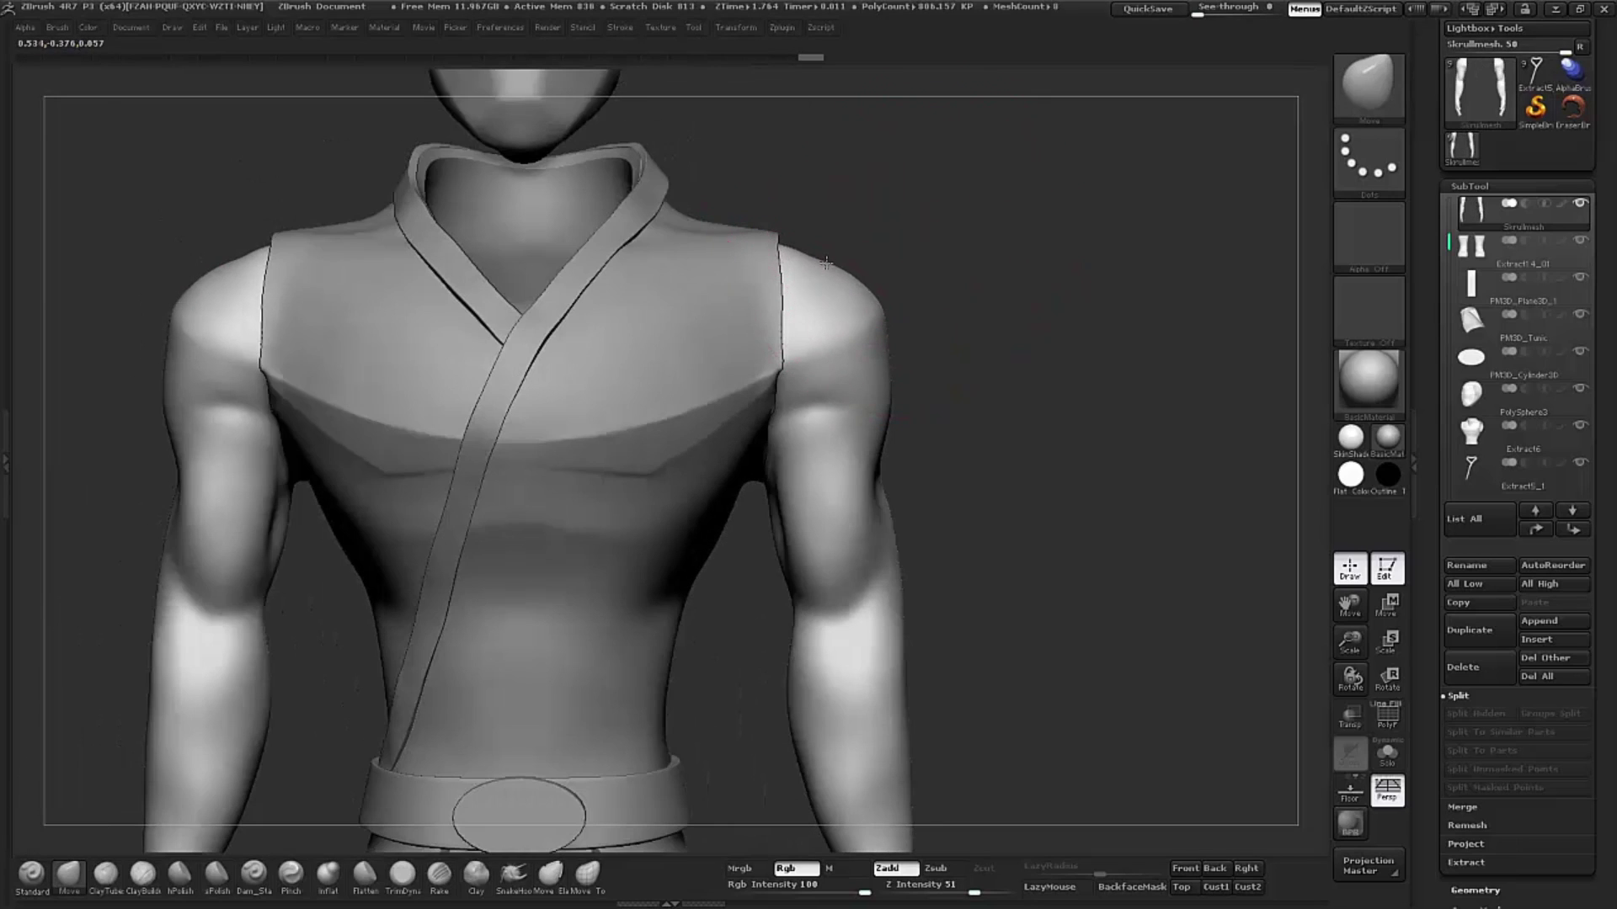
pyautogui.moveTo(826, 257); pyautogui.dragTo(909, 242)
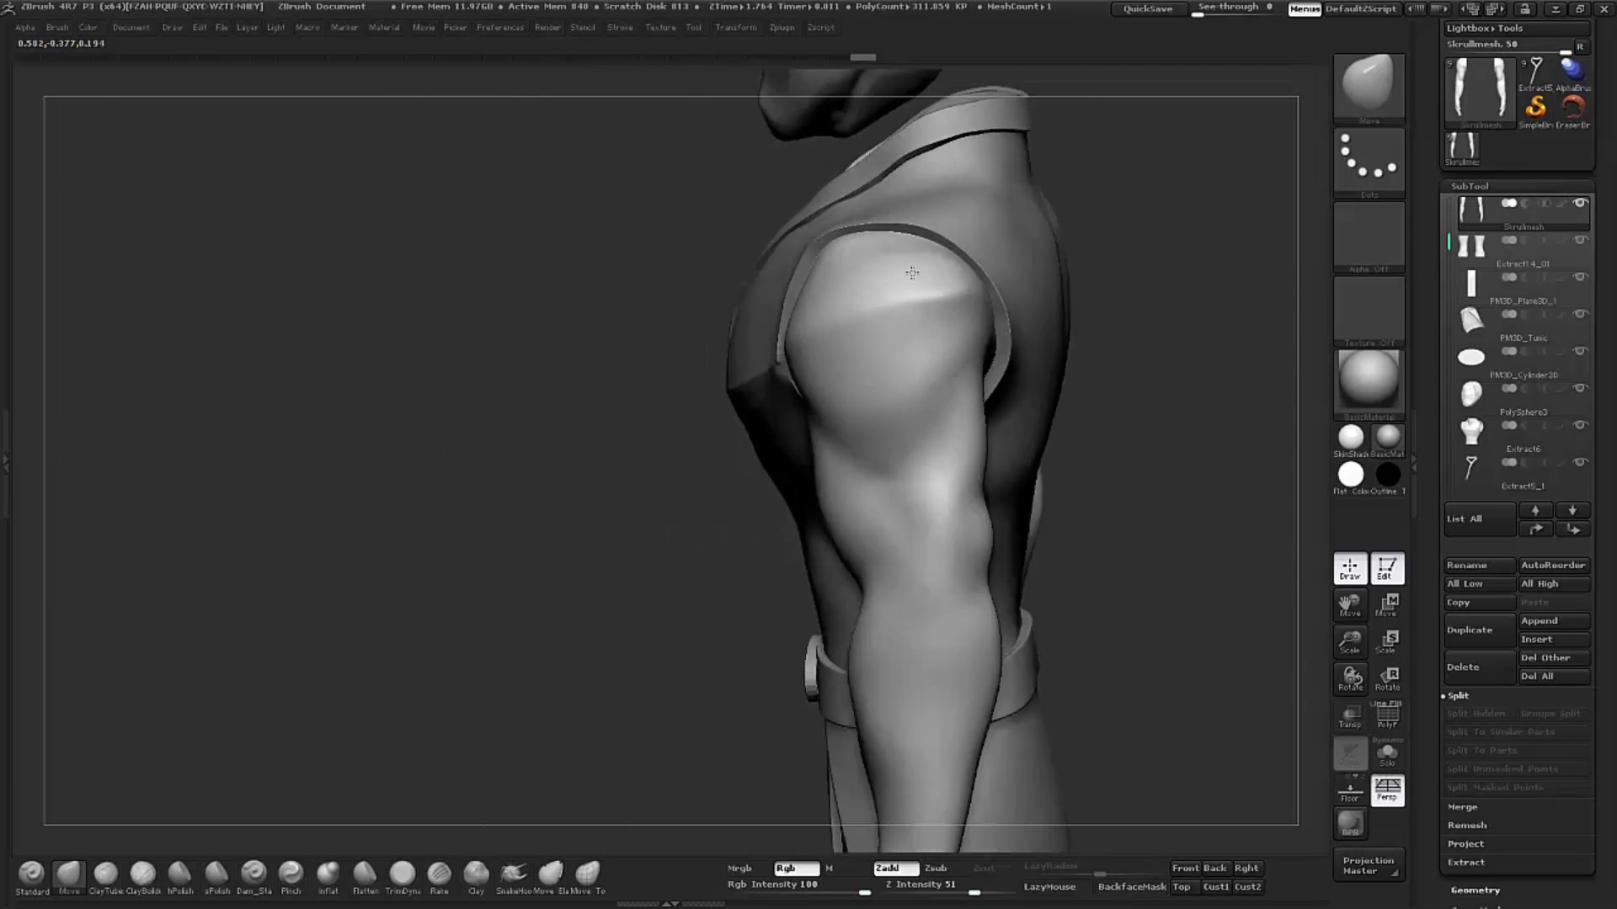
pyautogui.moveTo(722, 414)
pyautogui.mouseDown()
pyautogui.moveTo(897, 236)
pyautogui.moveTo(1034, 394)
pyautogui.moveTo(866, 506)
pyautogui.mouseUp()
pyautogui.moveTo(1011, 489)
pyautogui.mouseDown()
pyautogui.moveTo(857, 482)
pyautogui.moveTo(836, 451)
pyautogui.mouseUp()
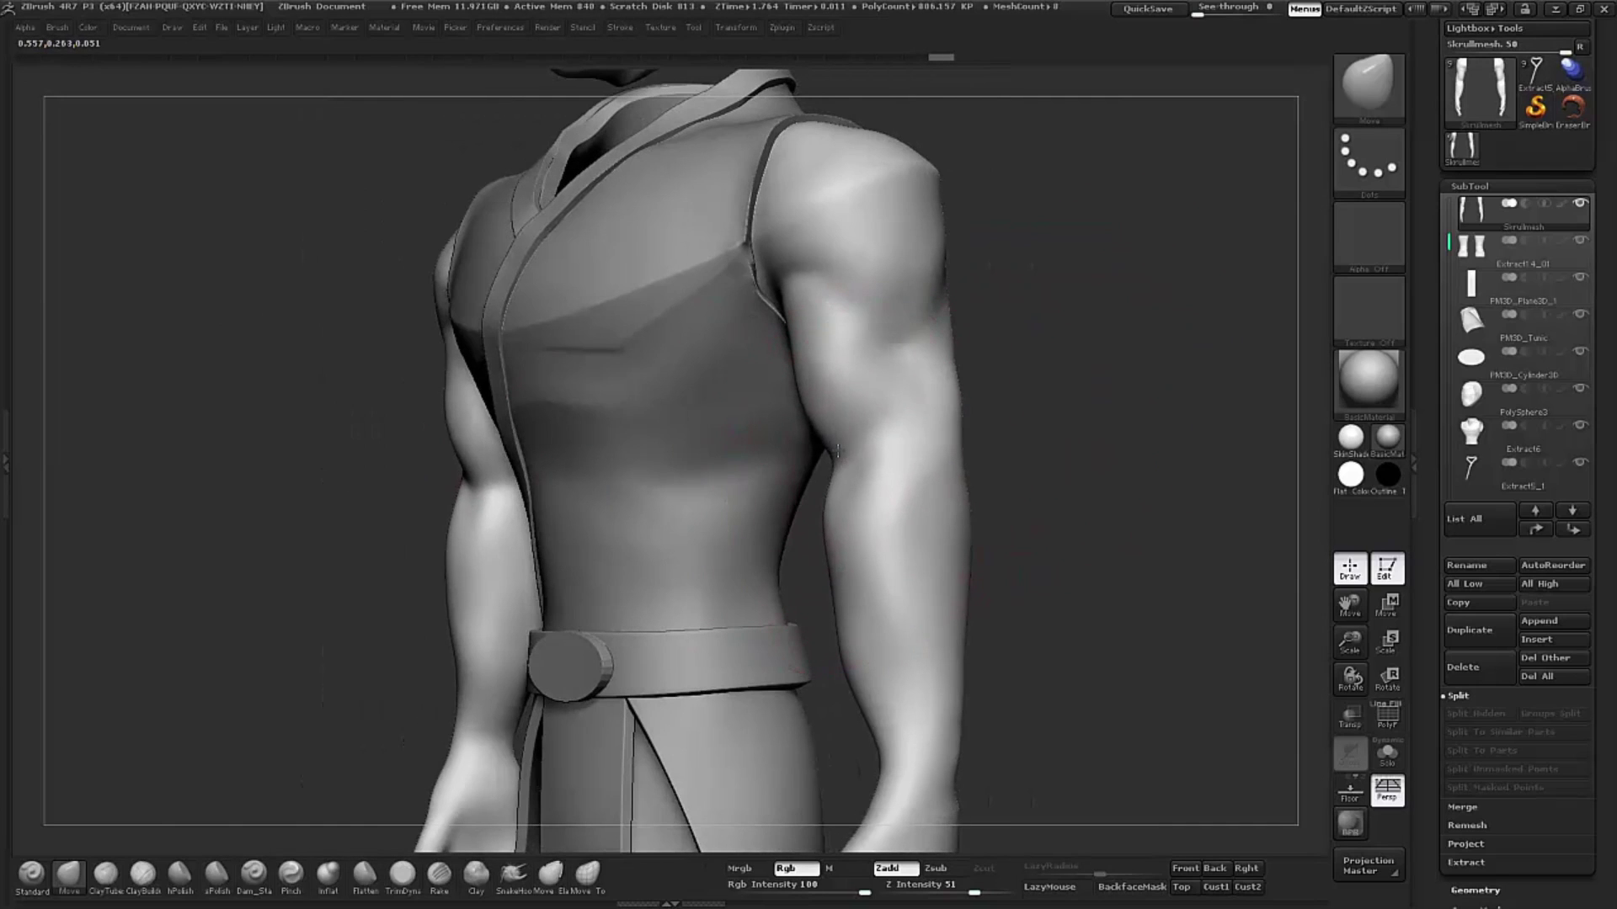
pyautogui.moveTo(1056, 359); pyautogui.dragTo(947, 397)
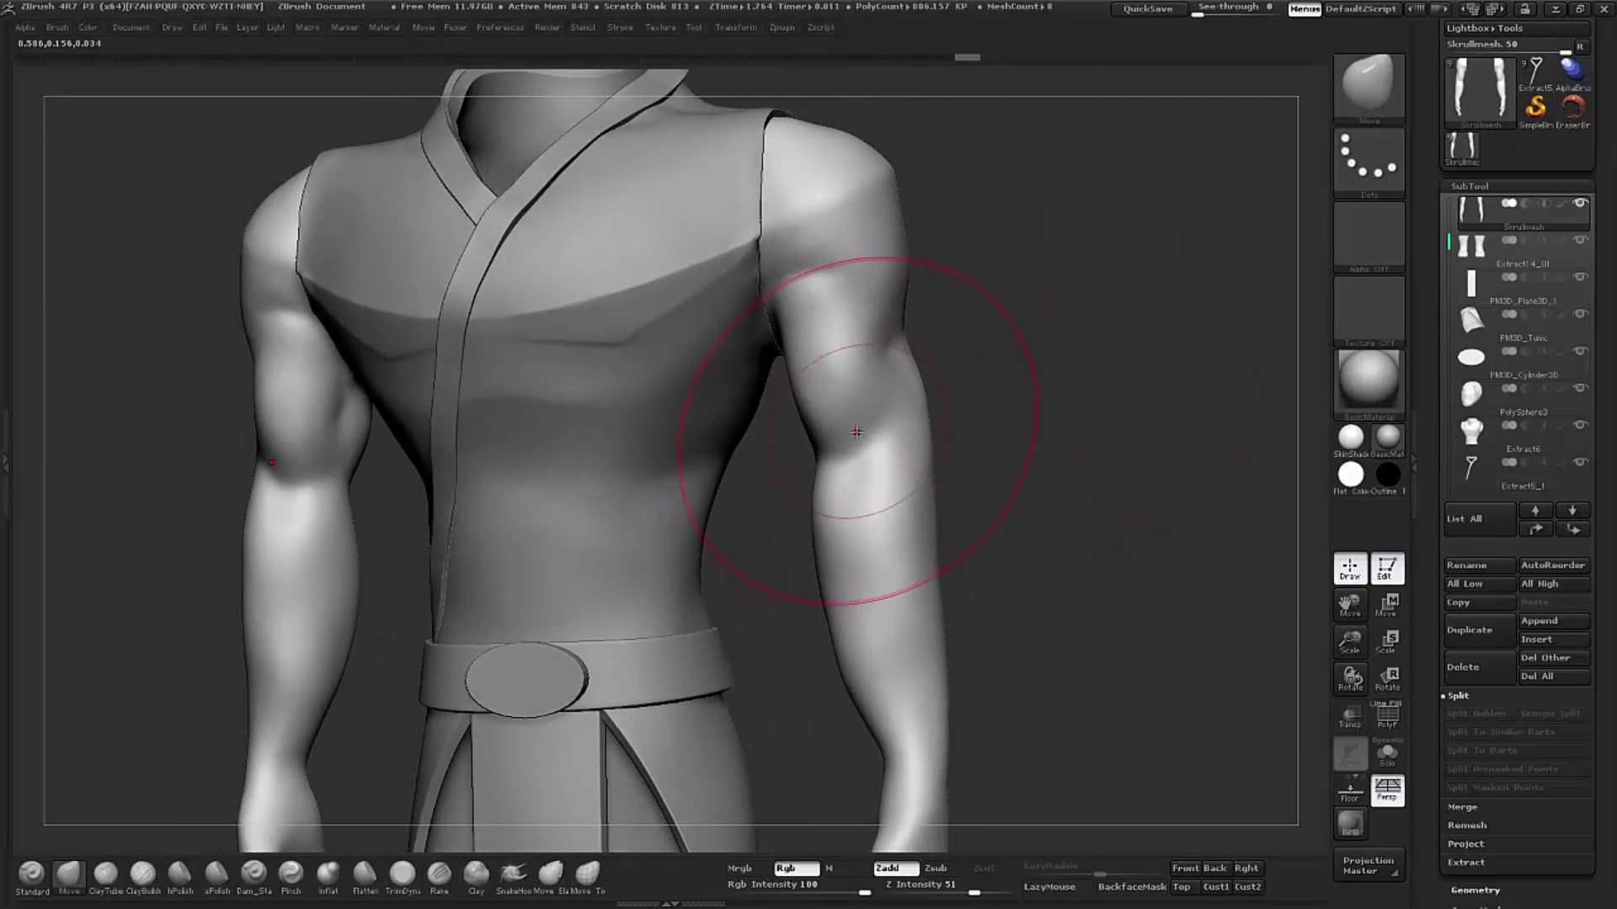
pyautogui.moveTo(918, 438); pyautogui.dragTo(783, 379)
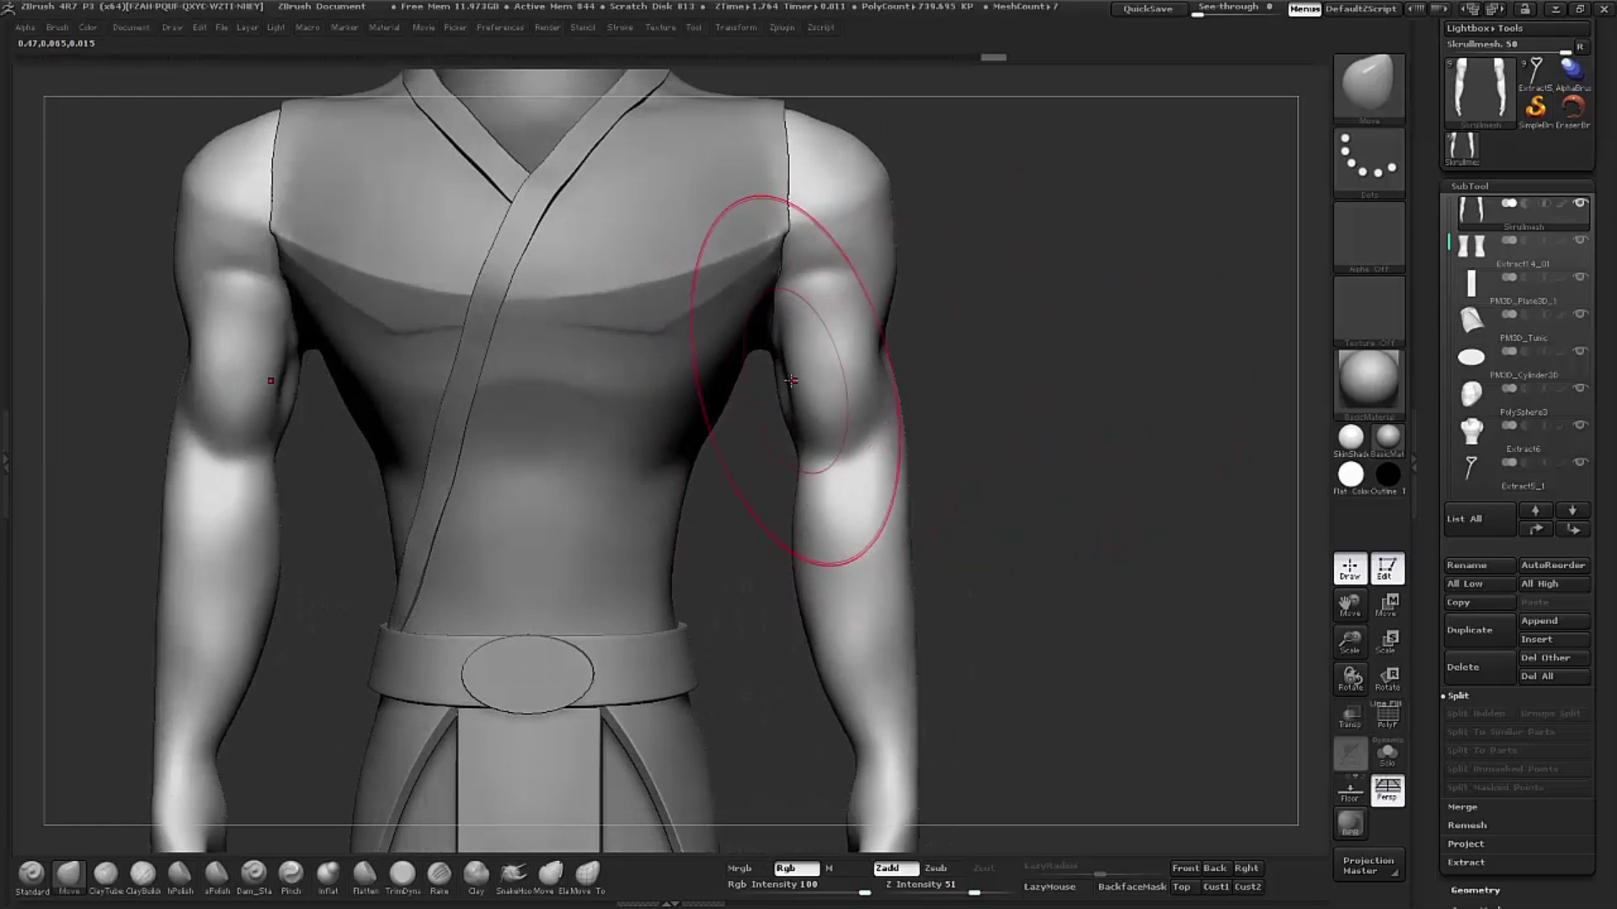
pyautogui.moveTo(1026, 310)
pyautogui.mouseDown()
pyautogui.moveTo(1061, 353)
pyautogui.moveTo(1022, 321)
pyautogui.mouseUp()
# Step: Reduce the Move brush draw size toward 75 and frame the arm's outer edge
pyautogui.press('s')
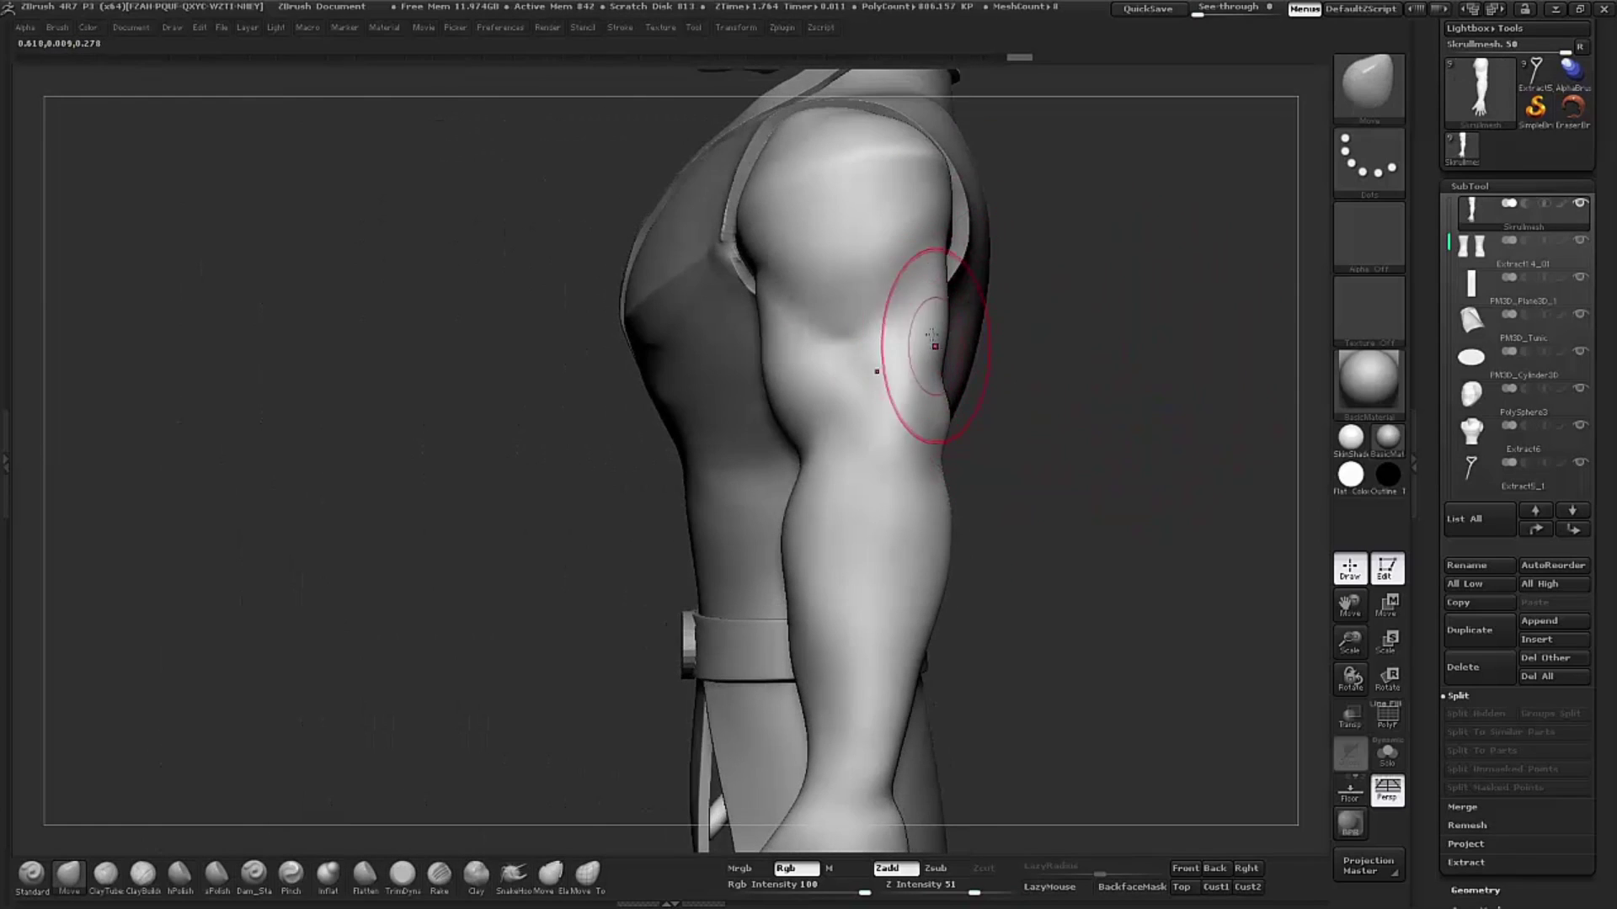
pyautogui.press('s')
pyautogui.press('s')
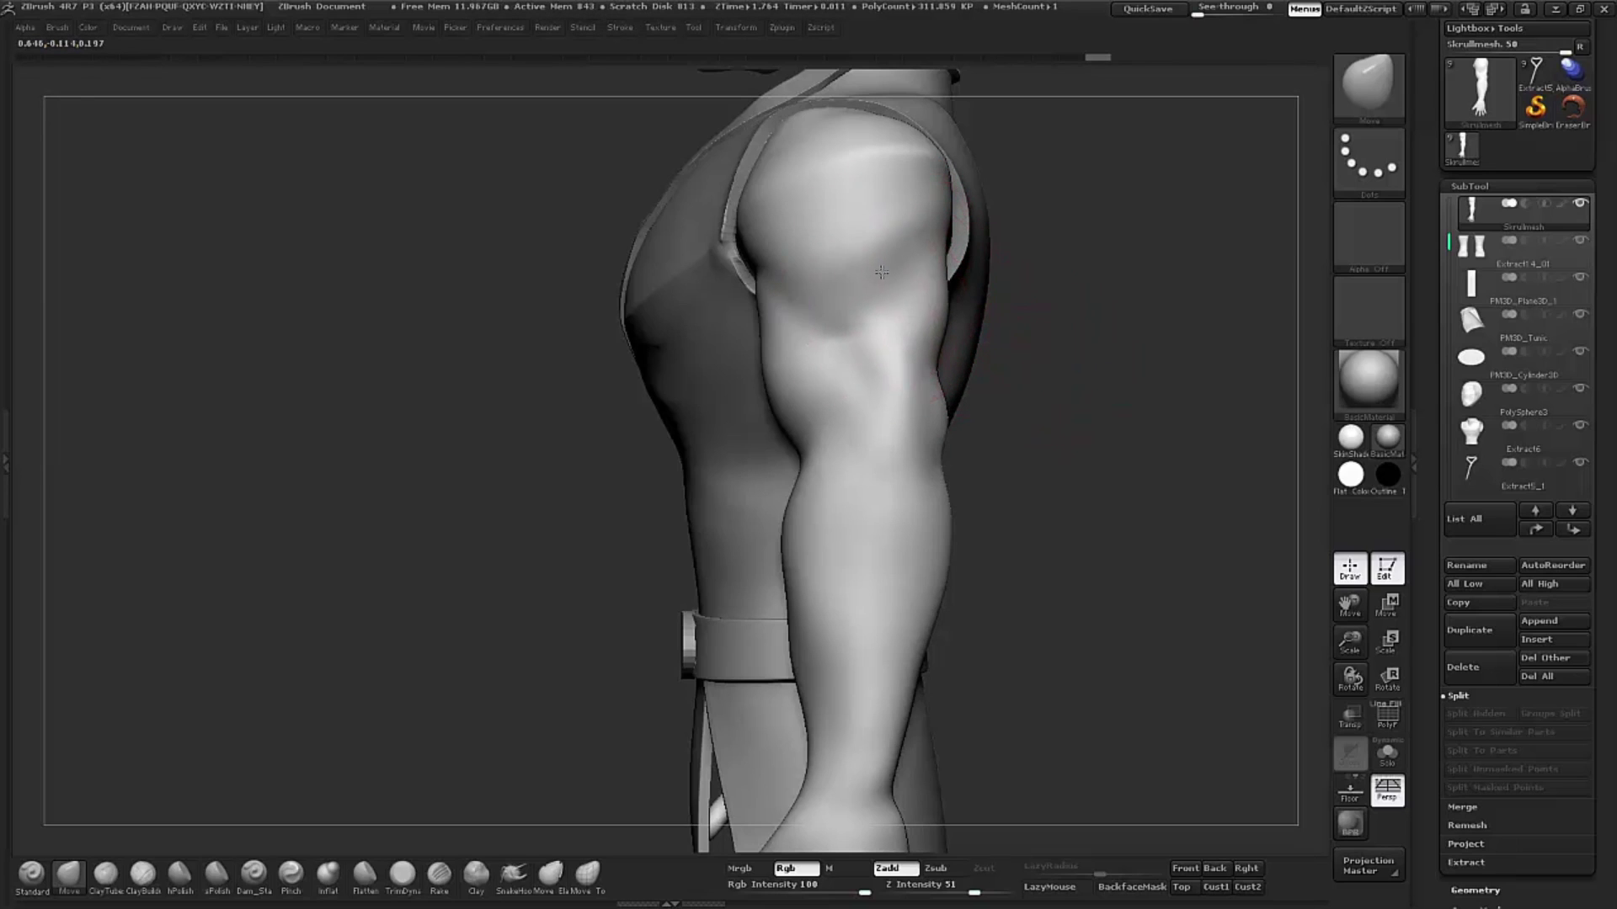
pyautogui.moveTo(1086, 209)
pyautogui.mouseDown()
pyautogui.moveTo(842, 278)
pyautogui.moveTo(1008, 274)
pyautogui.mouseUp()
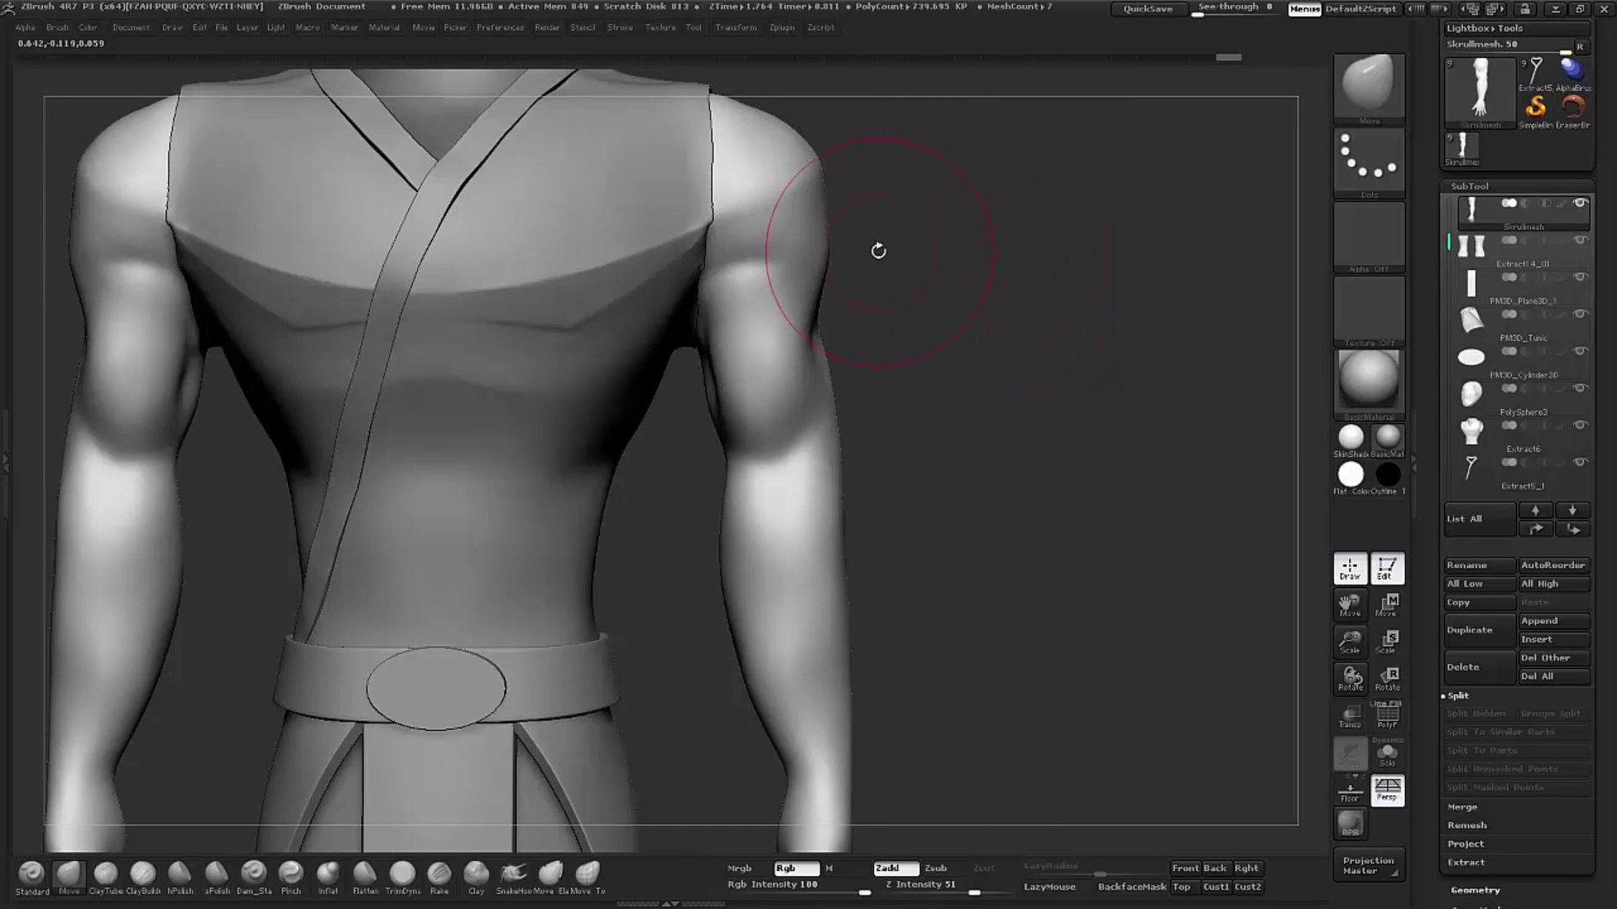
pyautogui.moveTo(884, 249)
pyautogui.mouseDown()
pyautogui.moveTo(832, 250)
pyautogui.moveTo(938, 245)
pyautogui.moveTo(982, 284)
pyautogui.moveTo(957, 300)
pyautogui.moveTo(1025, 317)
pyautogui.moveTo(1051, 390)
pyautogui.moveTo(1057, 264)
pyautogui.moveTo(1082, 308)
pyautogui.moveTo(994, 354)
pyautogui.moveTo(931, 347)
pyautogui.mouseUp()
pyautogui.press('s')
pyautogui.click(1074, 319)
pyautogui.press('s')
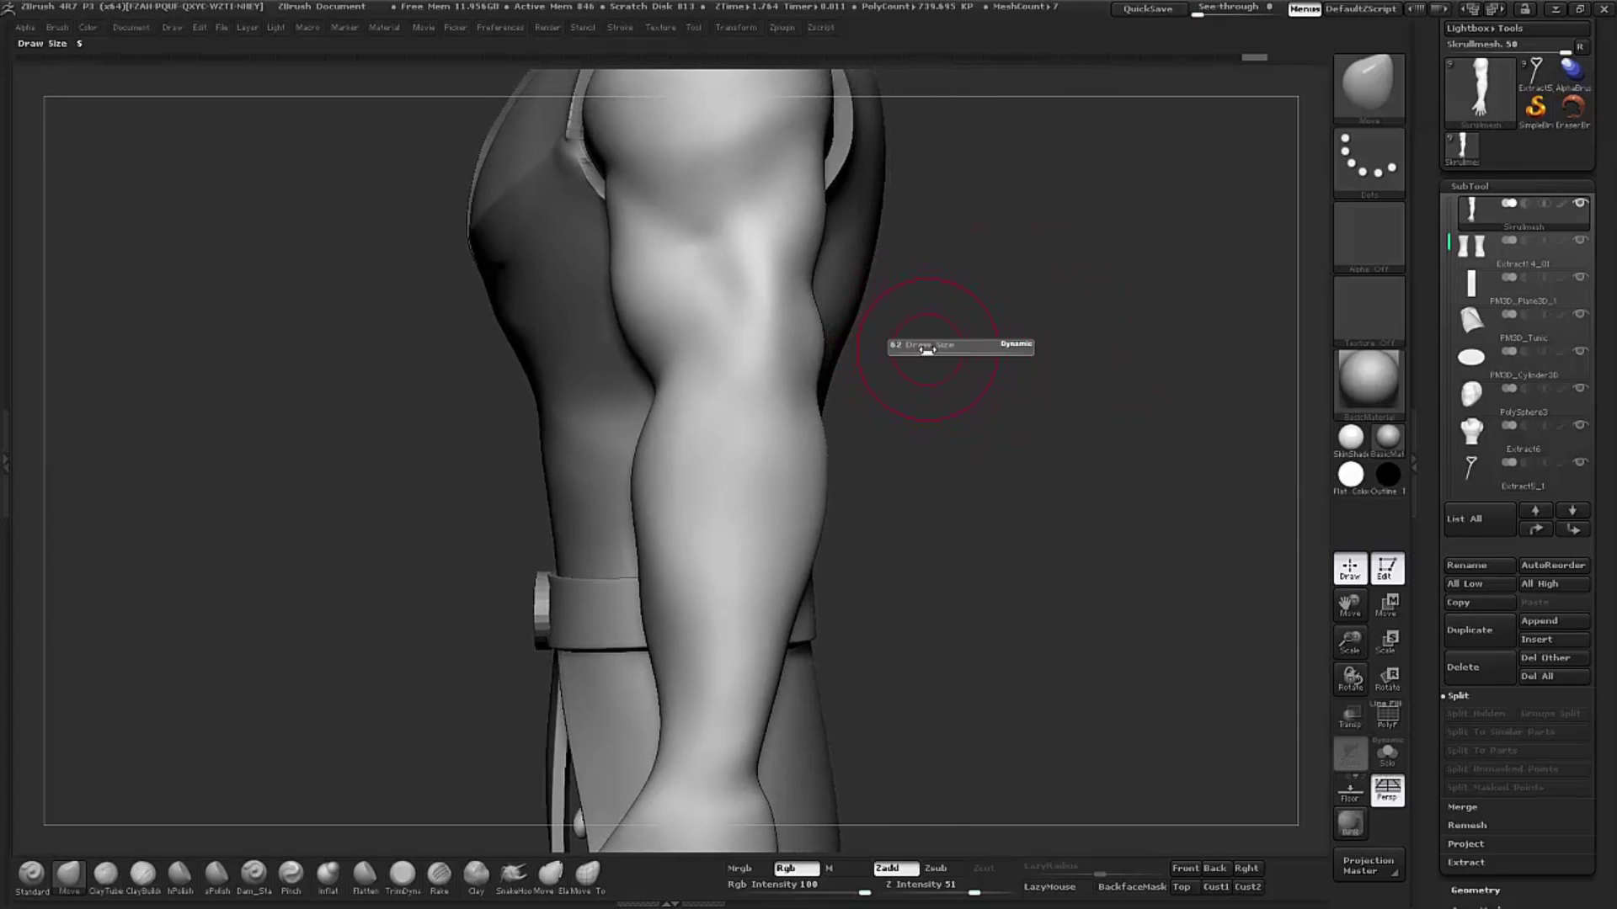
# Step: Bulge the upper arm outline outward over the sleeve band, undoing and redoing once
pyautogui.moveTo(830, 342); pyautogui.dragTo(841, 346)
pyautogui.press('s')
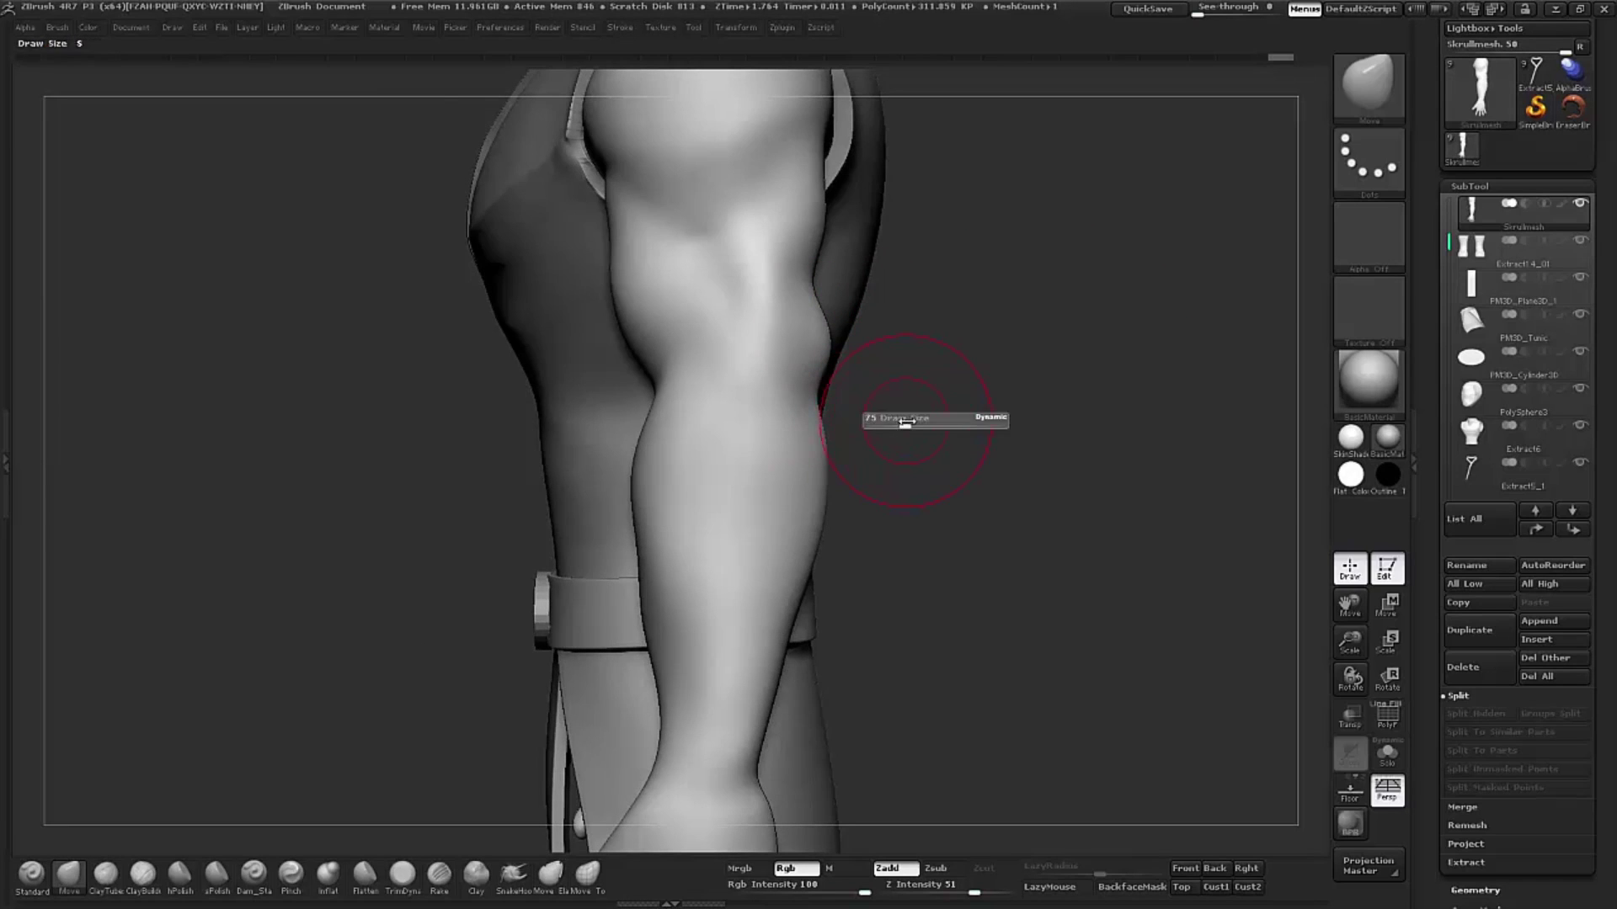
pyautogui.hotkey('ctrl', 'z')
pyautogui.hotkey('ctrl', 'shift', 'z')
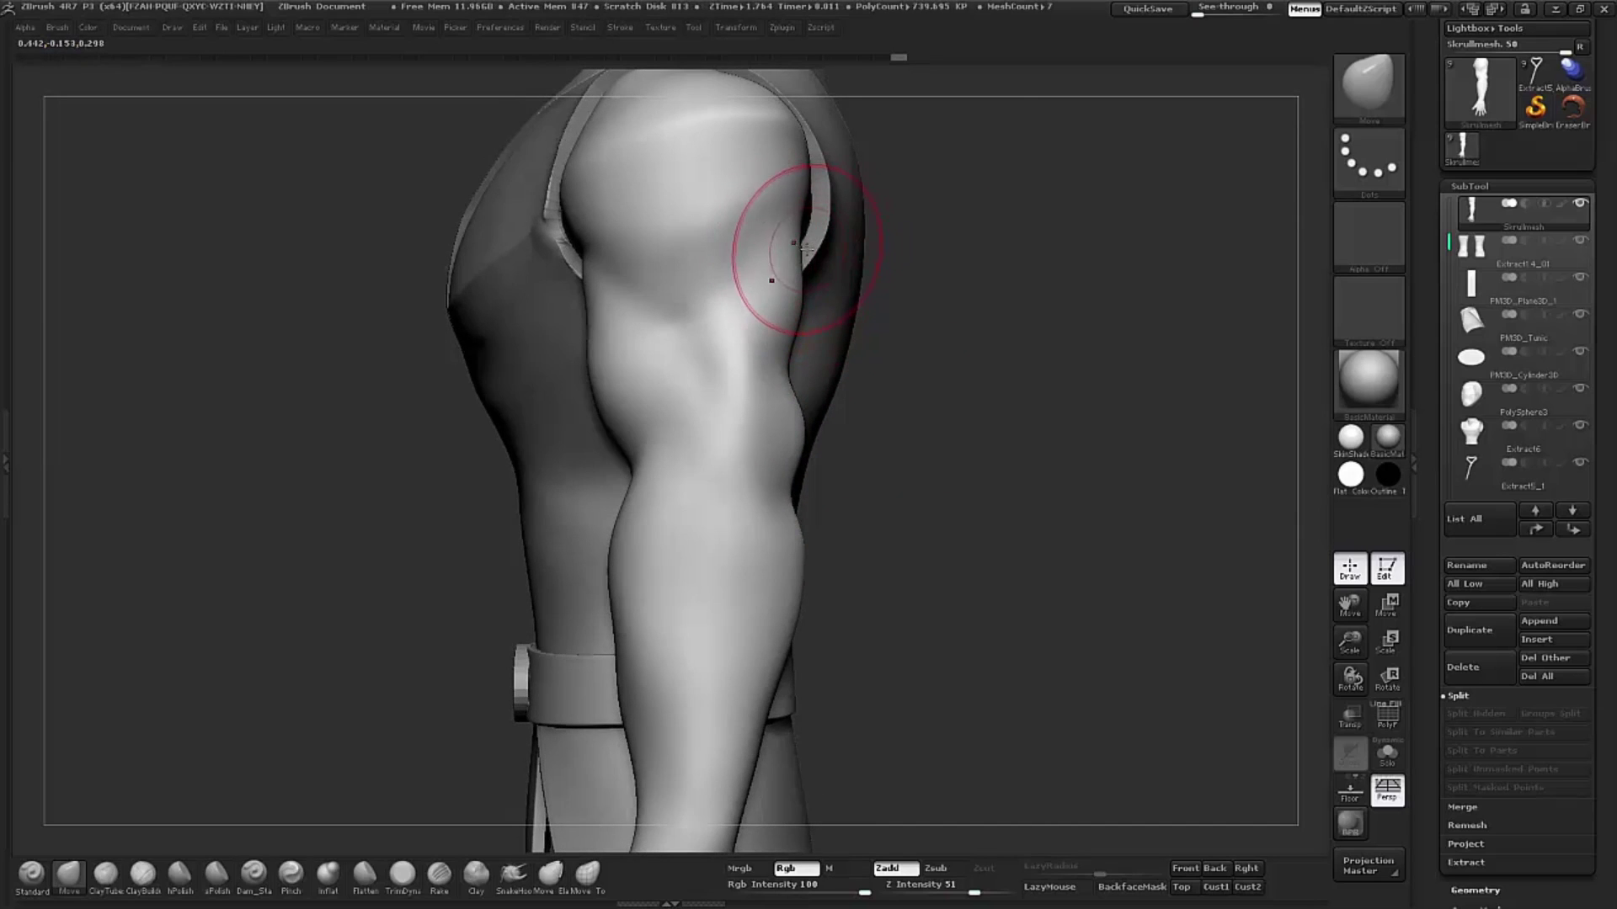
pyautogui.moveTo(798, 253); pyautogui.dragTo(788, 236)
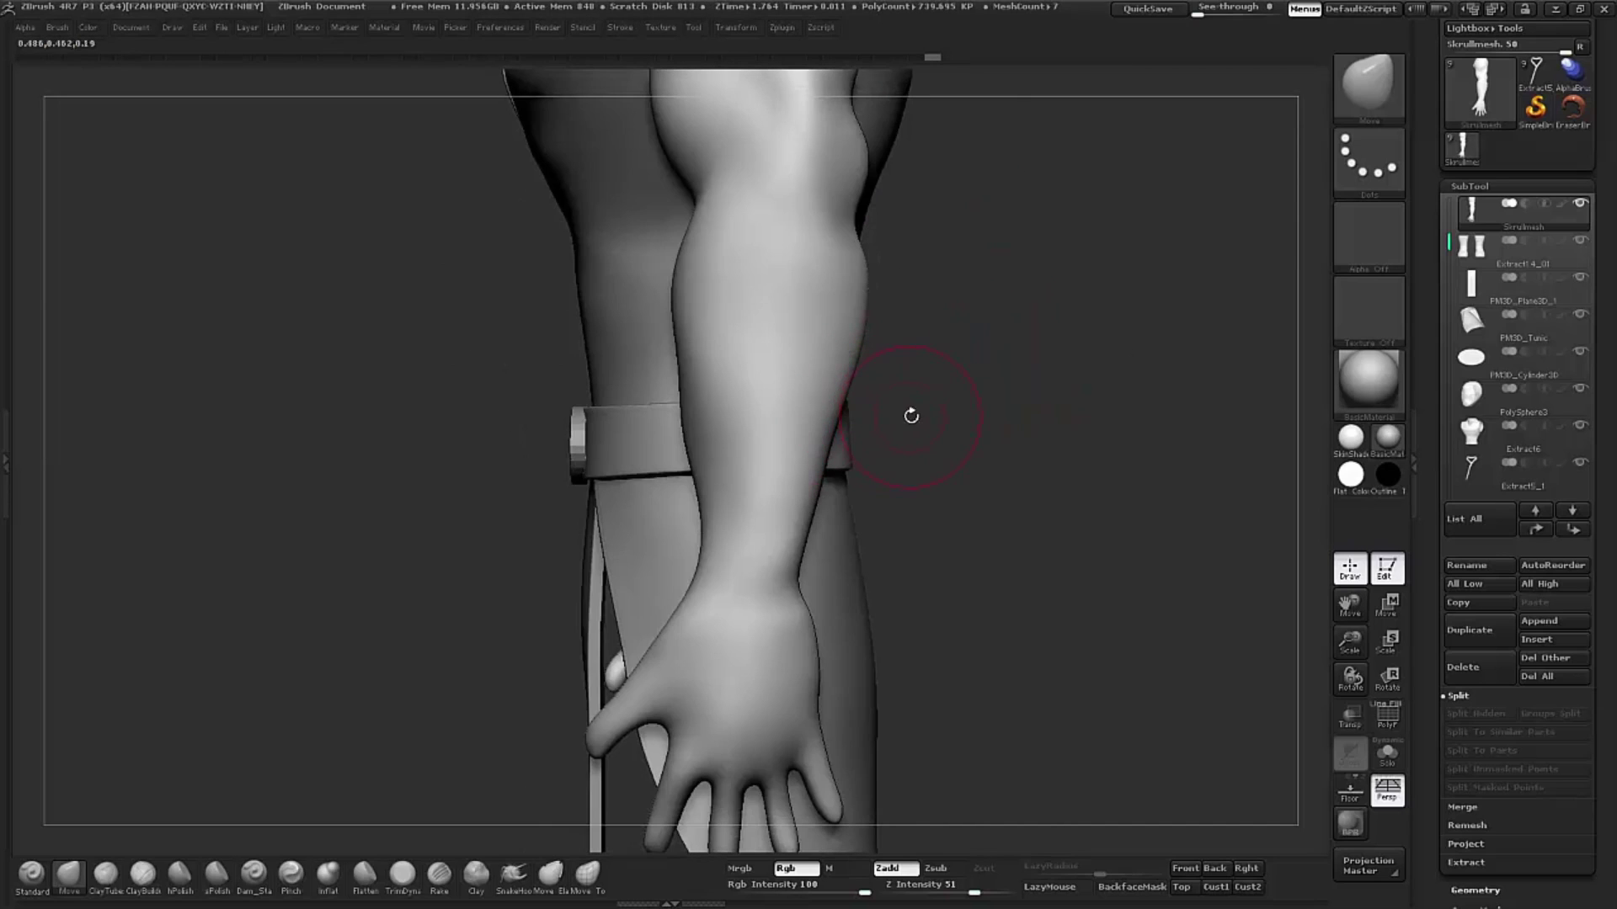
# Step: Mask along the forearm's outer edge, then orbit to a side view of the hand against the tunic
pyautogui.keyDown('ctrl'); pyautogui.keyDown('shift'); pyautogui.moveTo(836, 430); pyautogui.dragTo(806, 530); pyautogui.keyUp('shift'); pyautogui.keyUp('ctrl')
pyautogui.moveTo(949, 468); pyautogui.dragTo(752, 476)
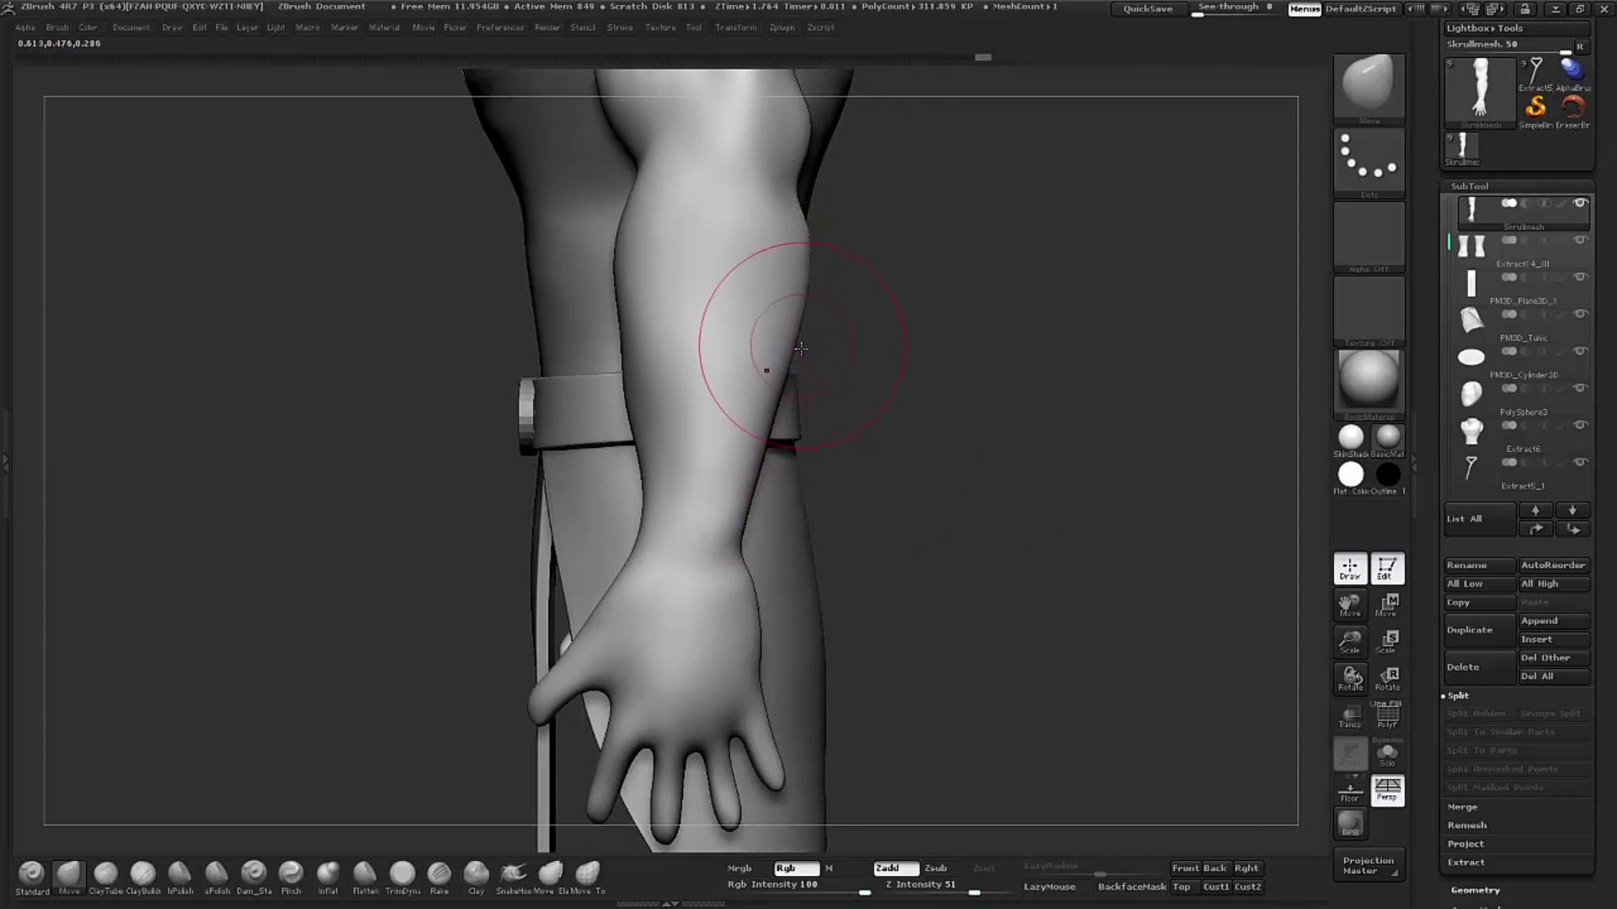
pyautogui.moveTo(461, 425)
pyautogui.mouseDown()
pyautogui.moveTo(614, 433)
pyautogui.moveTo(922, 349)
pyautogui.moveTo(791, 345)
pyautogui.moveTo(649, 396)
pyautogui.mouseUp()
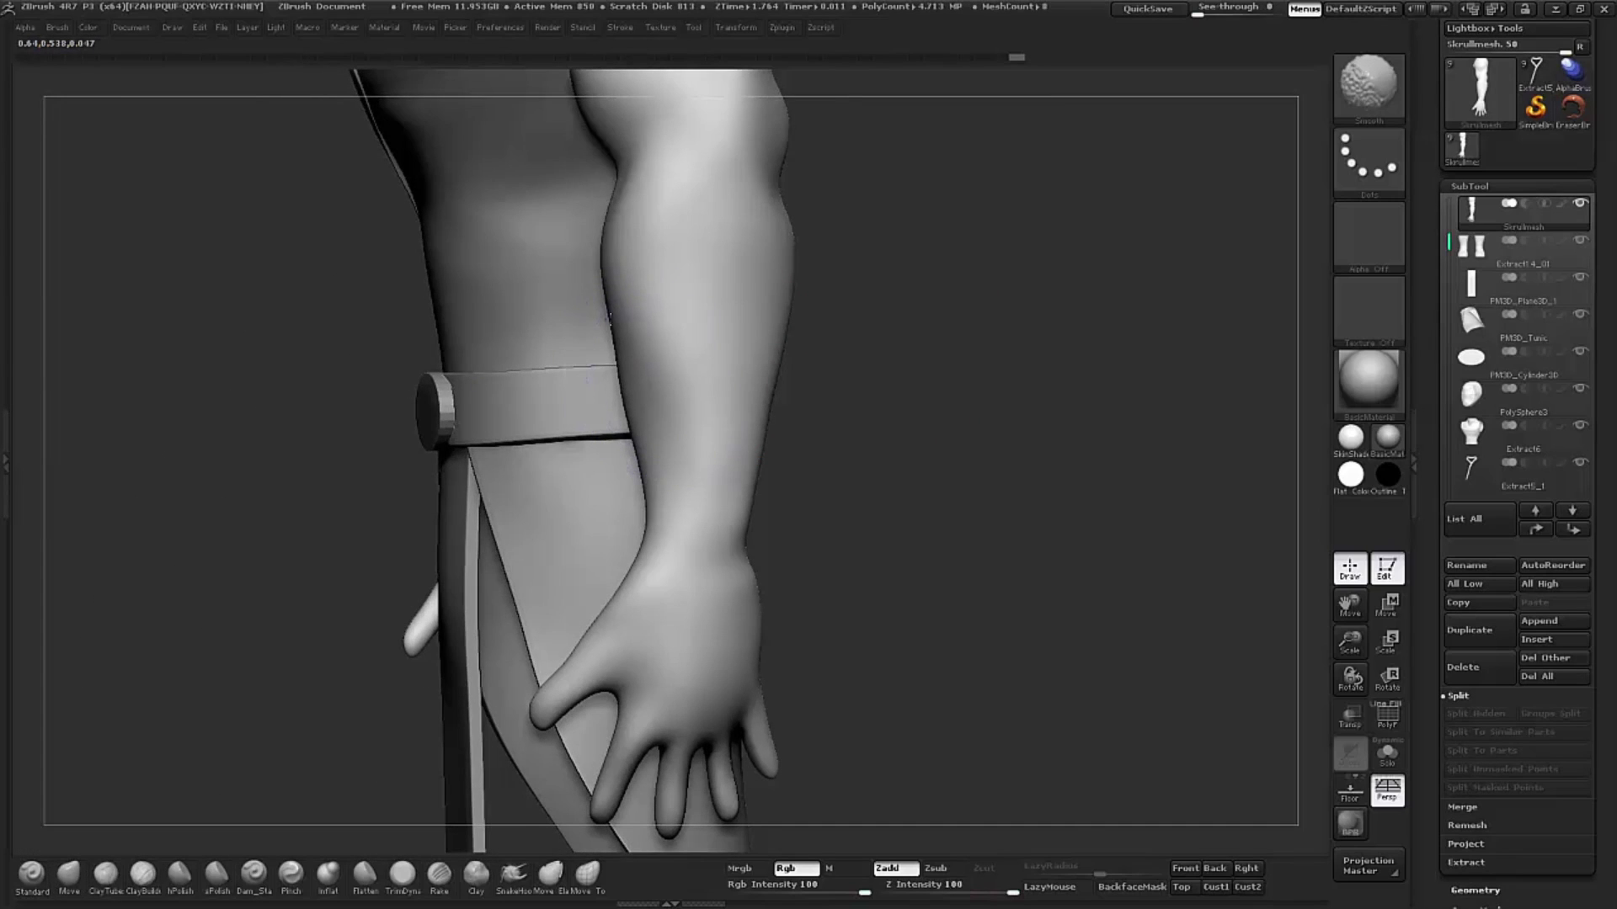
pyautogui.moveTo(842, 320); pyautogui.dragTo(981, 346)
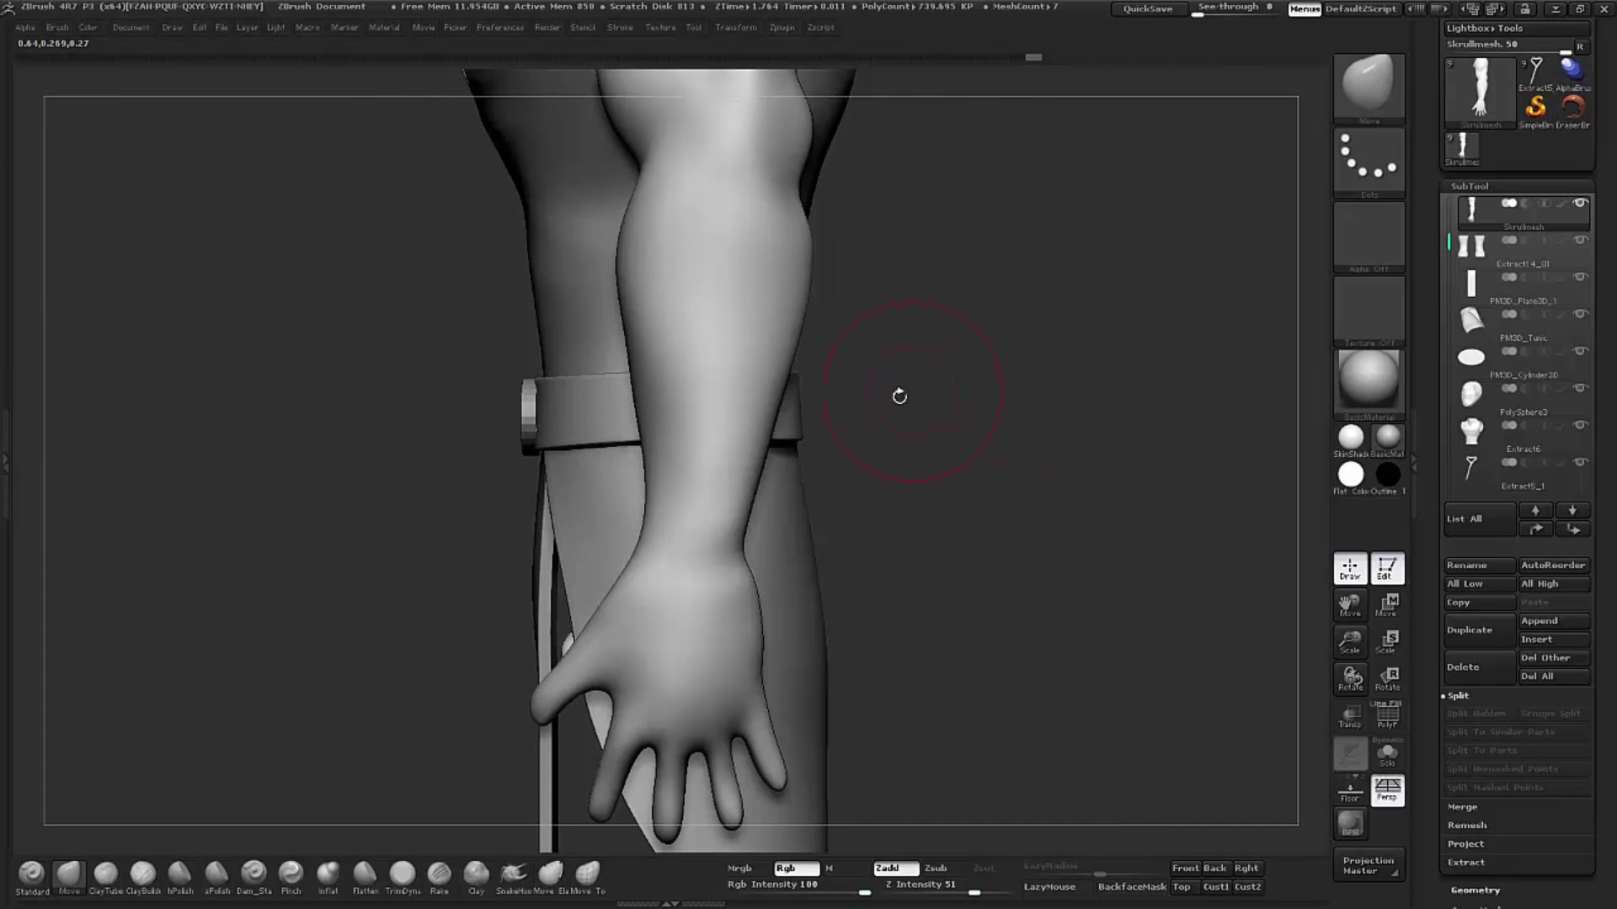
pyautogui.moveTo(934, 533)
pyautogui.mouseDown()
pyautogui.moveTo(945, 426)
pyautogui.moveTo(981, 448)
pyautogui.mouseUp()
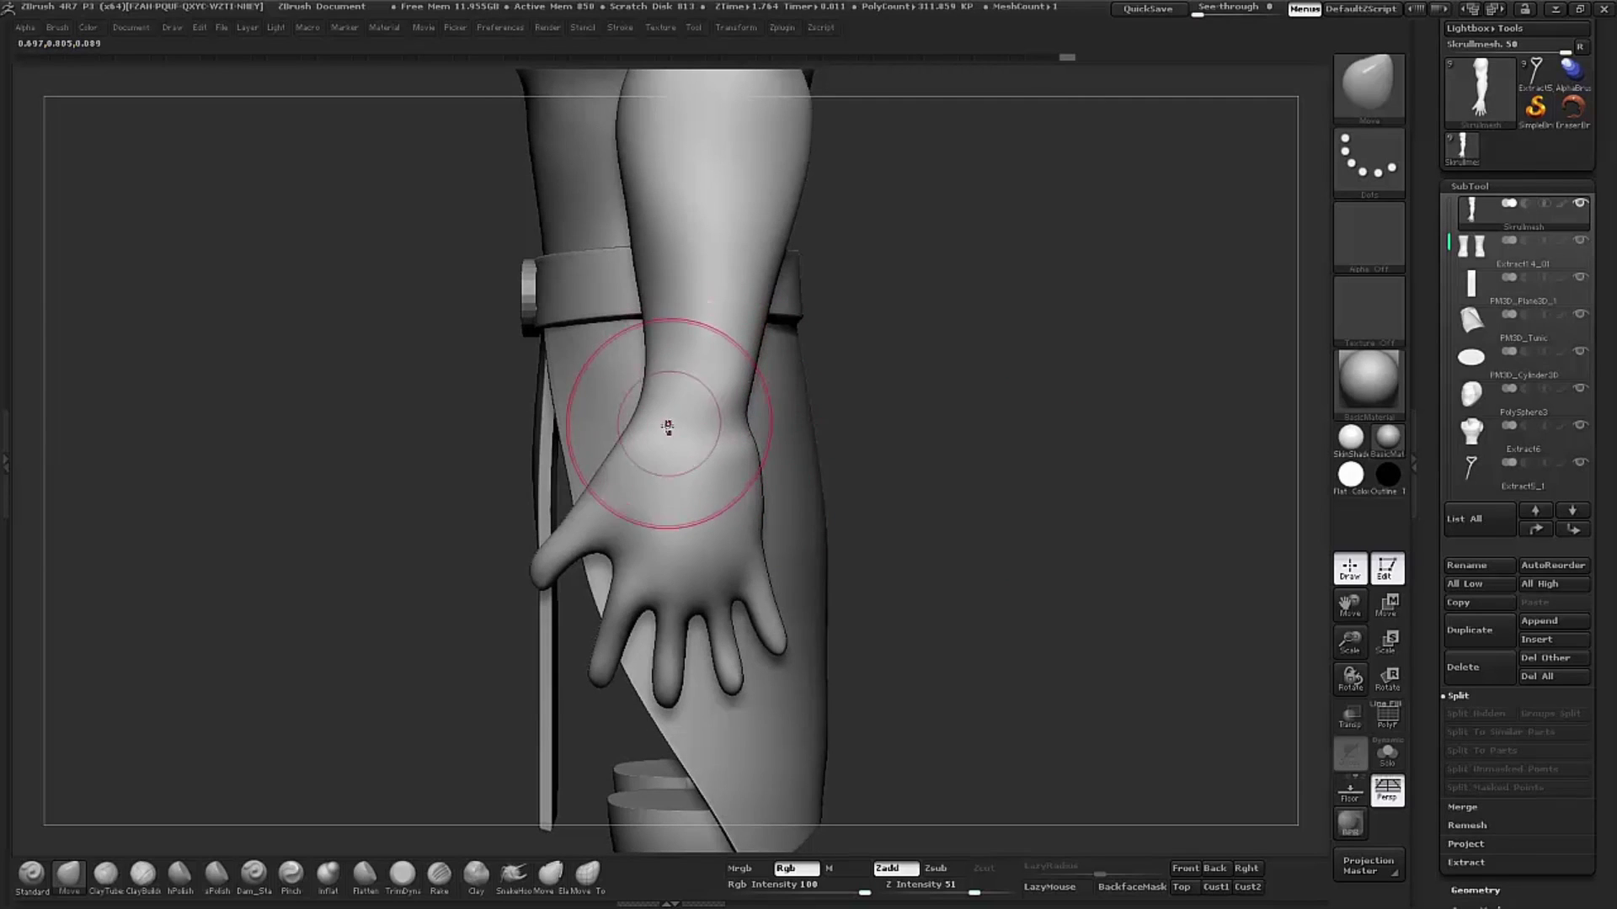
pyautogui.moveTo(967, 415); pyautogui.dragTo(981, 391)
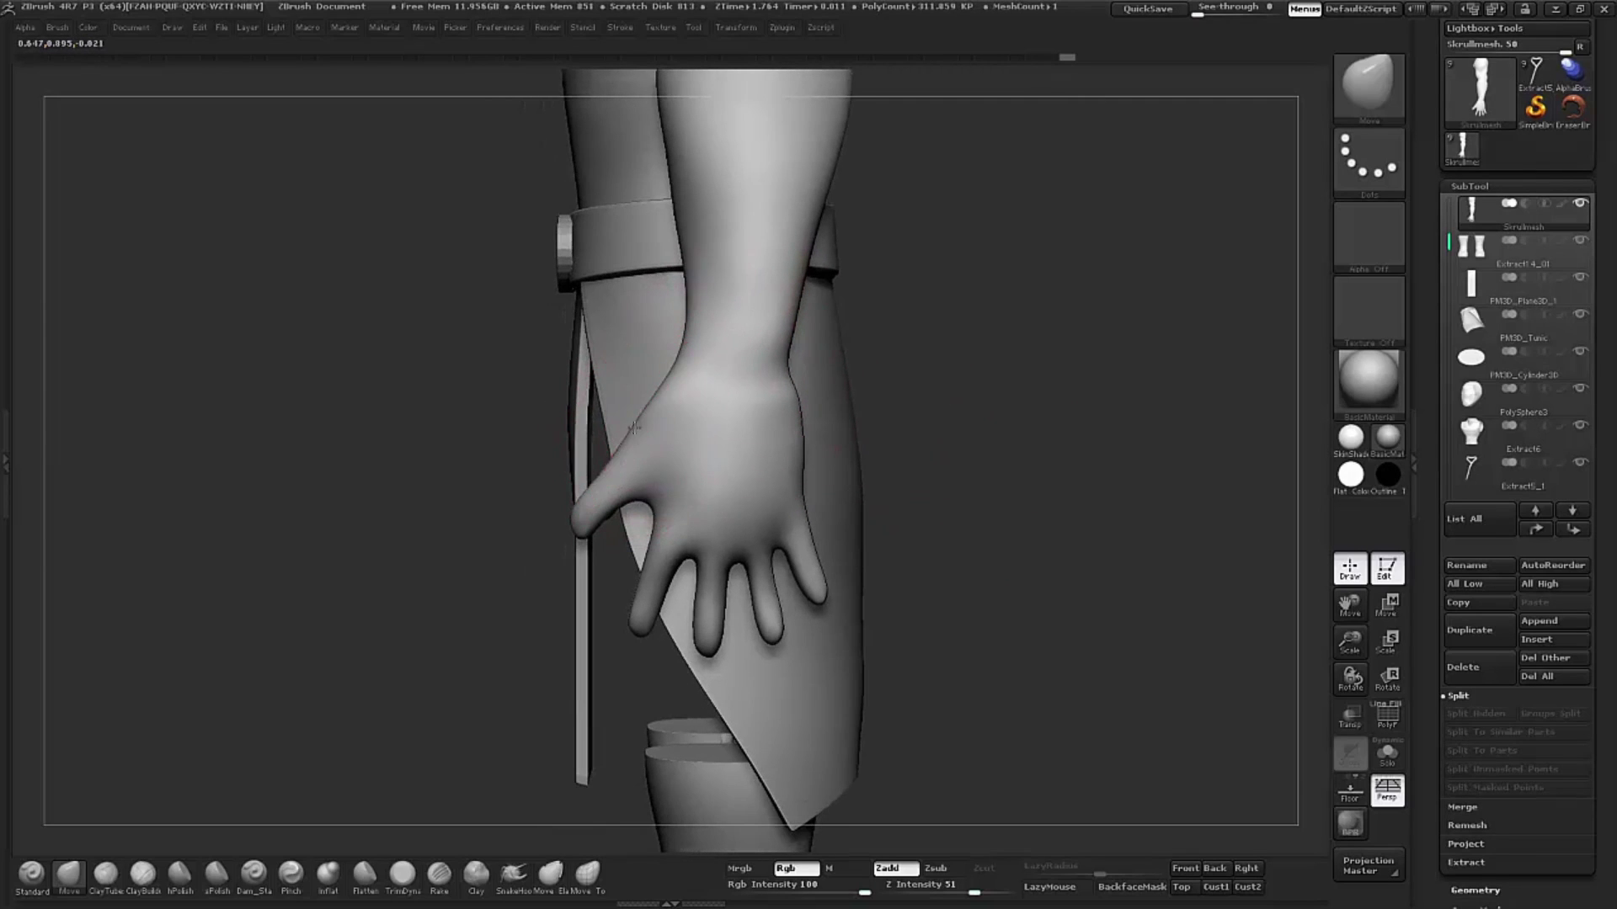
pyautogui.moveTo(863, 409)
pyautogui.mouseDown()
pyautogui.moveTo(849, 337)
pyautogui.moveTo(829, 368)
pyautogui.mouseUp()
# Step: Undo recent edits and orbit around the arm, wrist and hand resting on the thigh
pyautogui.press('s')
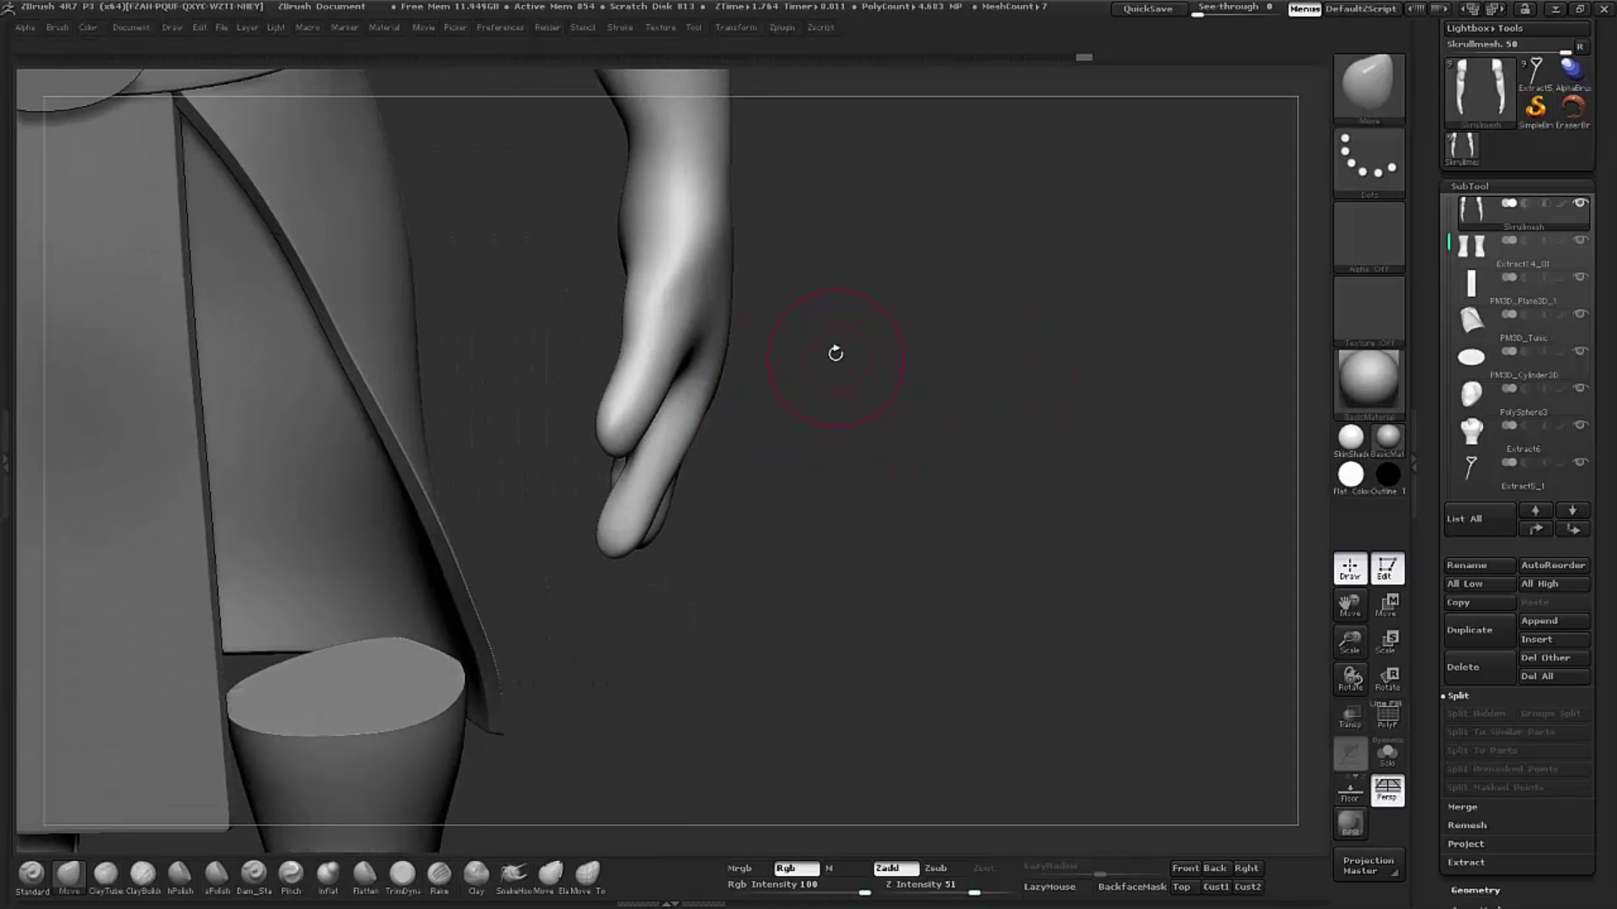
pyautogui.hotkey('ctrl', 'z')
pyautogui.hotkey('ctrl', 'z')
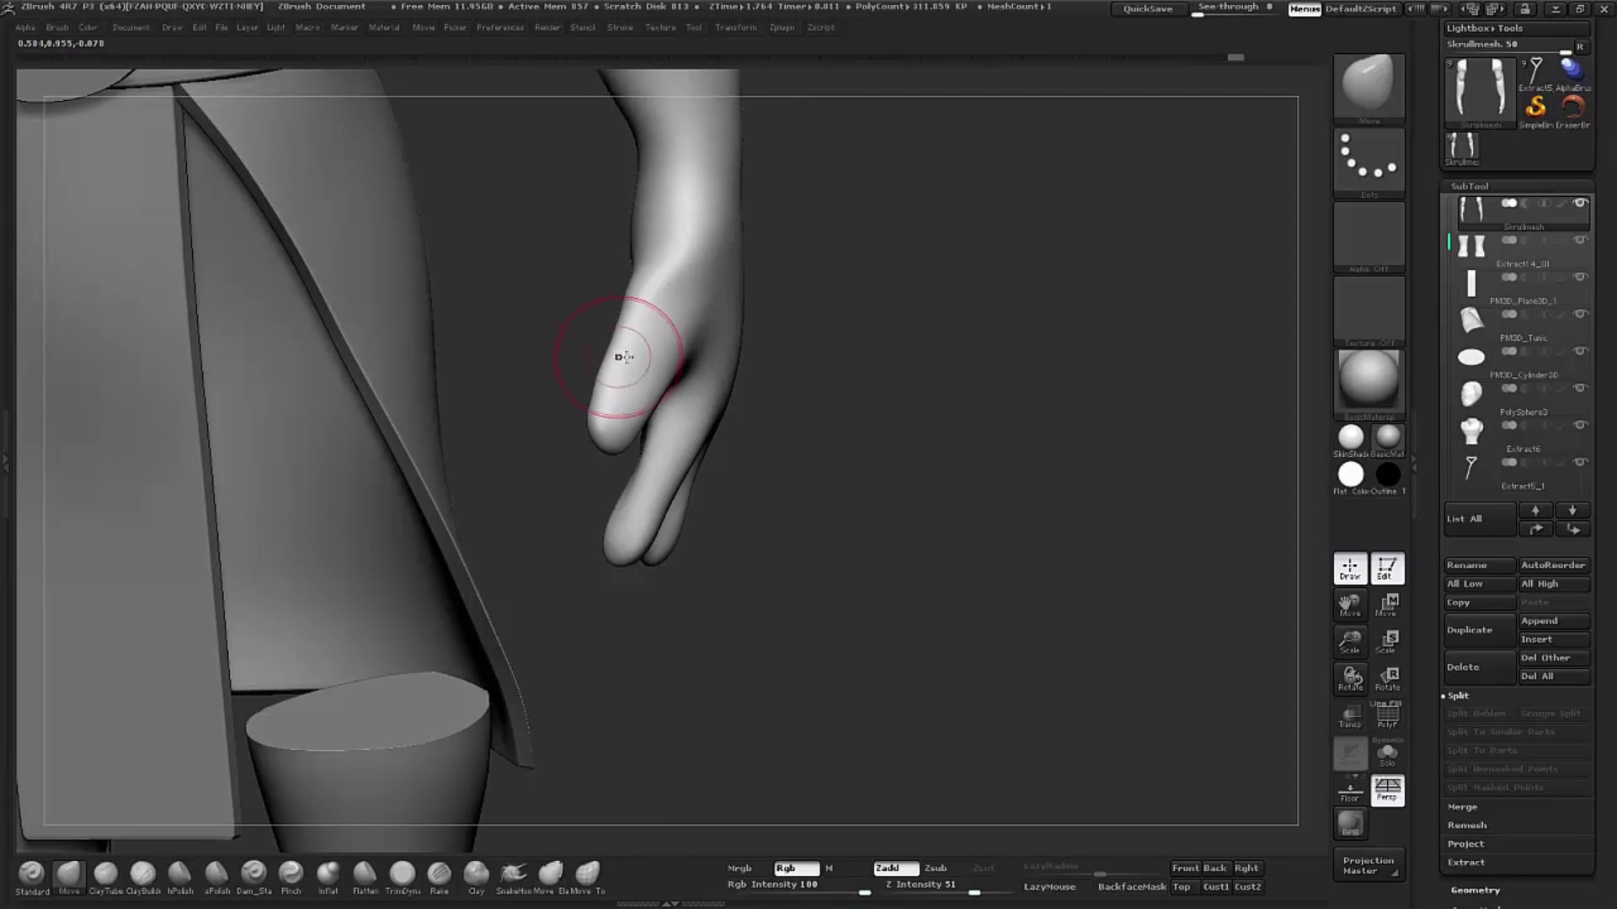
pyautogui.hotkey('ctrl', 'z')
pyautogui.hotkey('ctrl', 'shift', 'z')
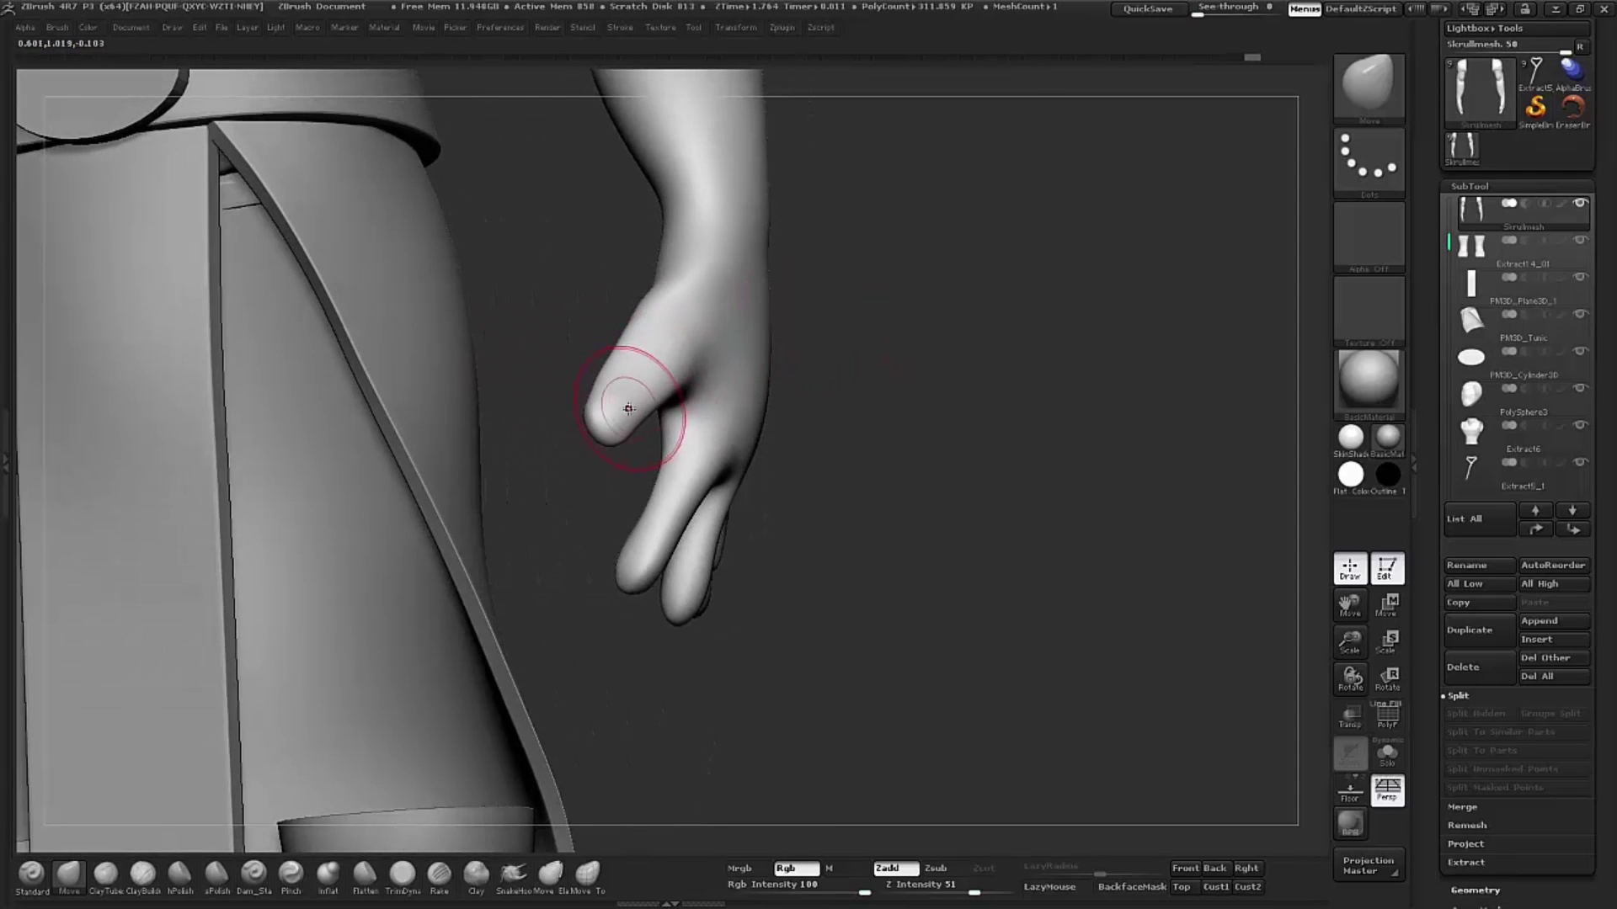
pyautogui.moveTo(813, 336); pyautogui.dragTo(650, 394)
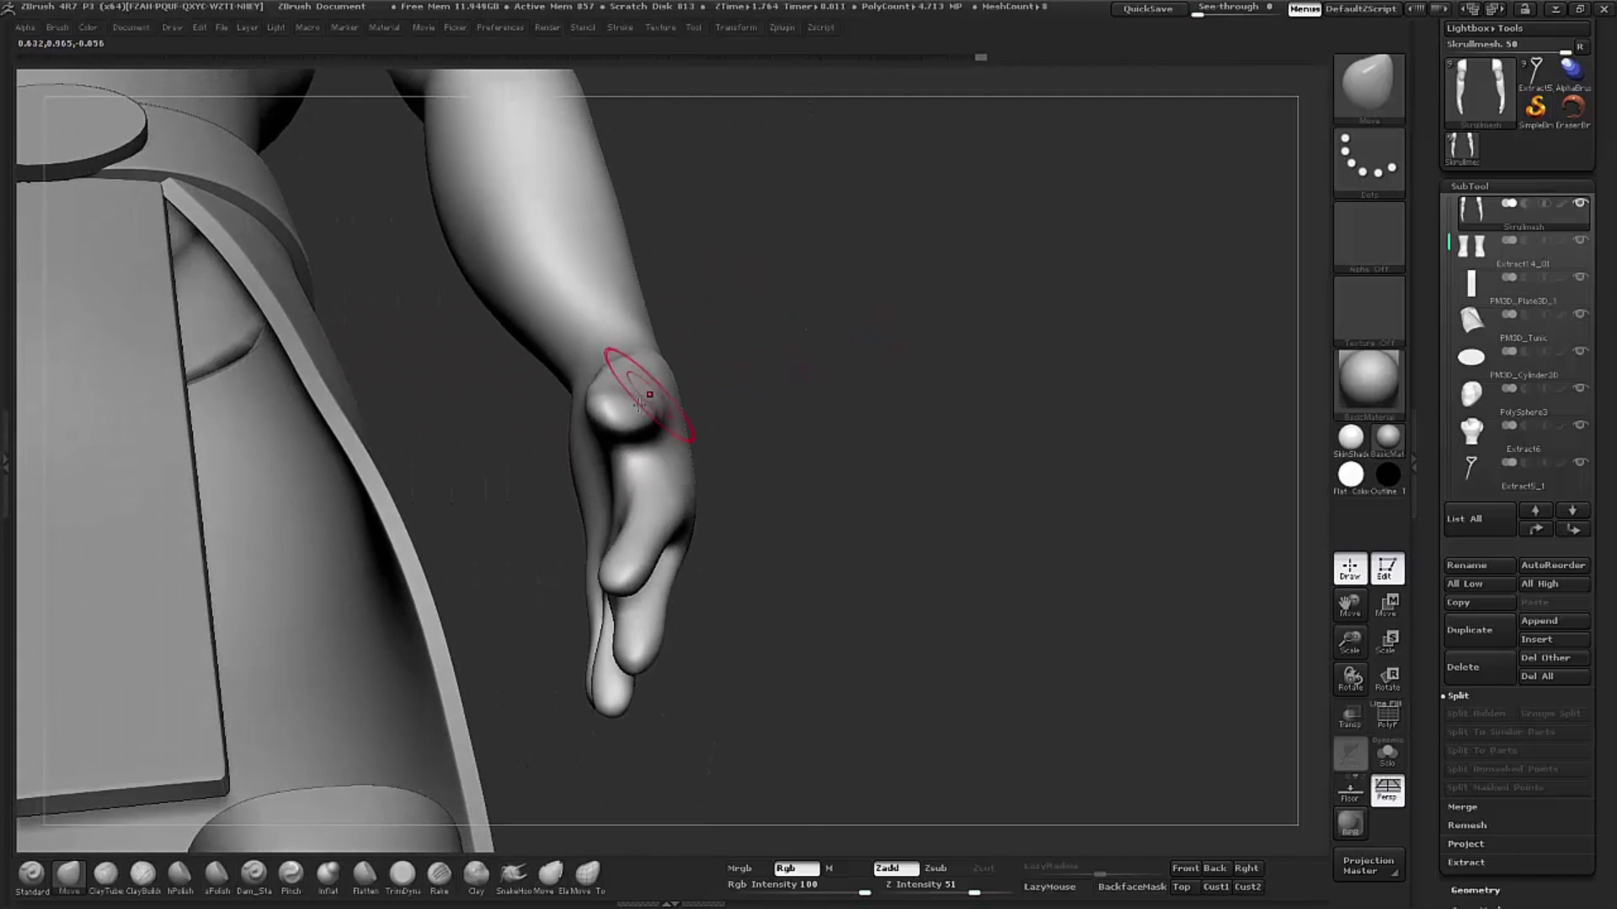
pyautogui.moveTo(768, 355); pyautogui.dragTo(668, 403)
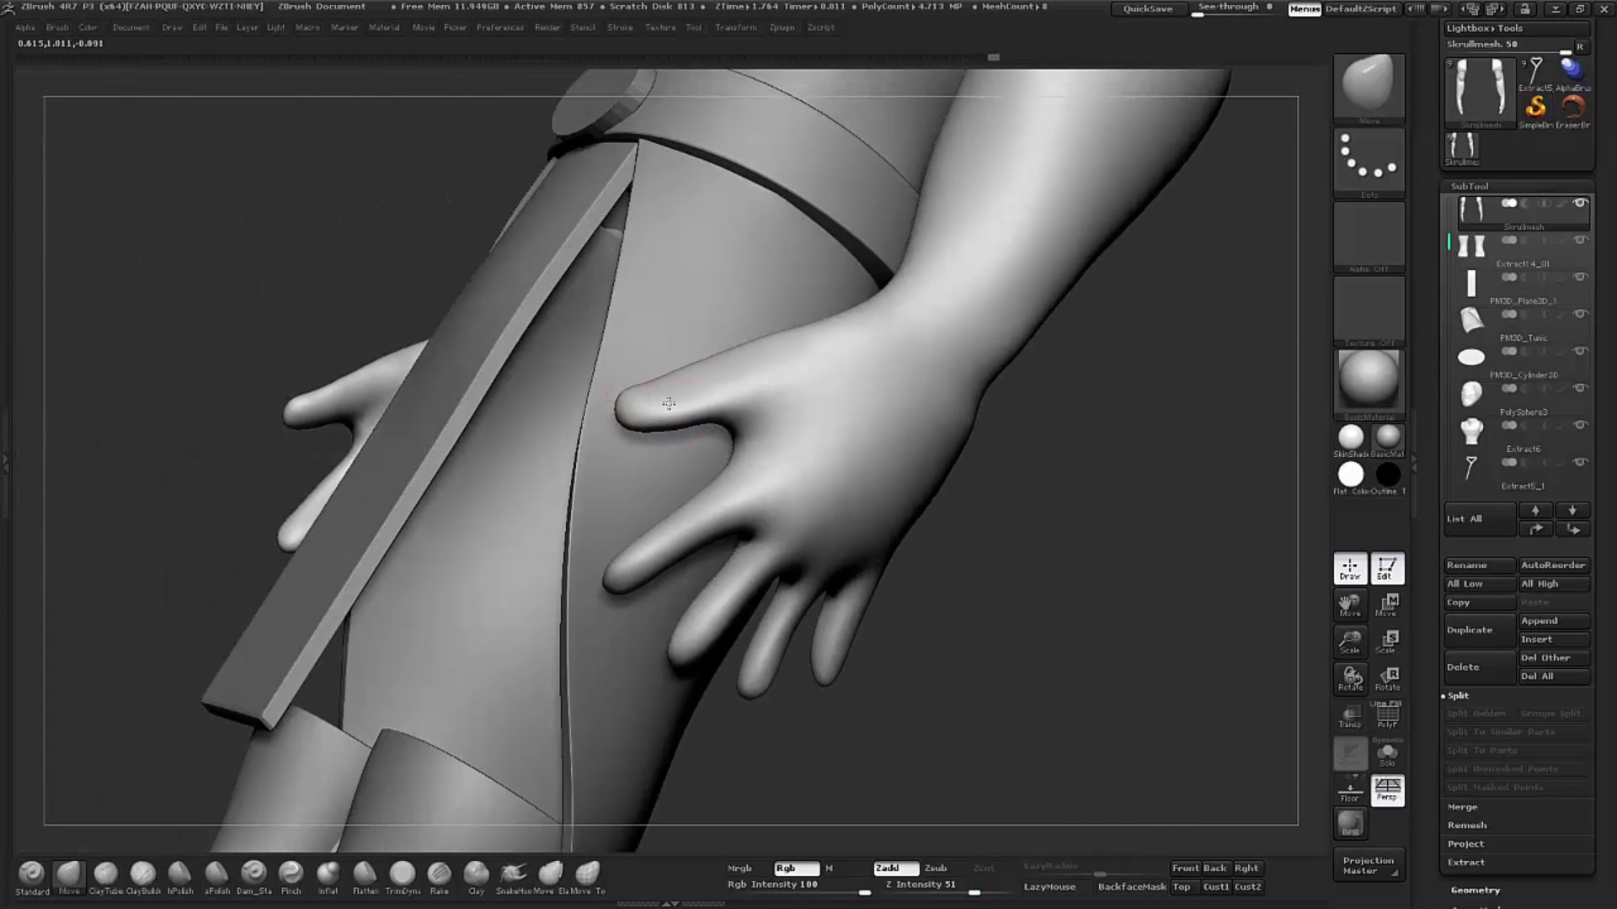
pyautogui.moveTo(1069, 431)
pyautogui.mouseDown()
pyautogui.moveTo(1068, 517)
pyautogui.moveTo(1028, 447)
pyautogui.moveTo(859, 394)
pyautogui.mouseUp()
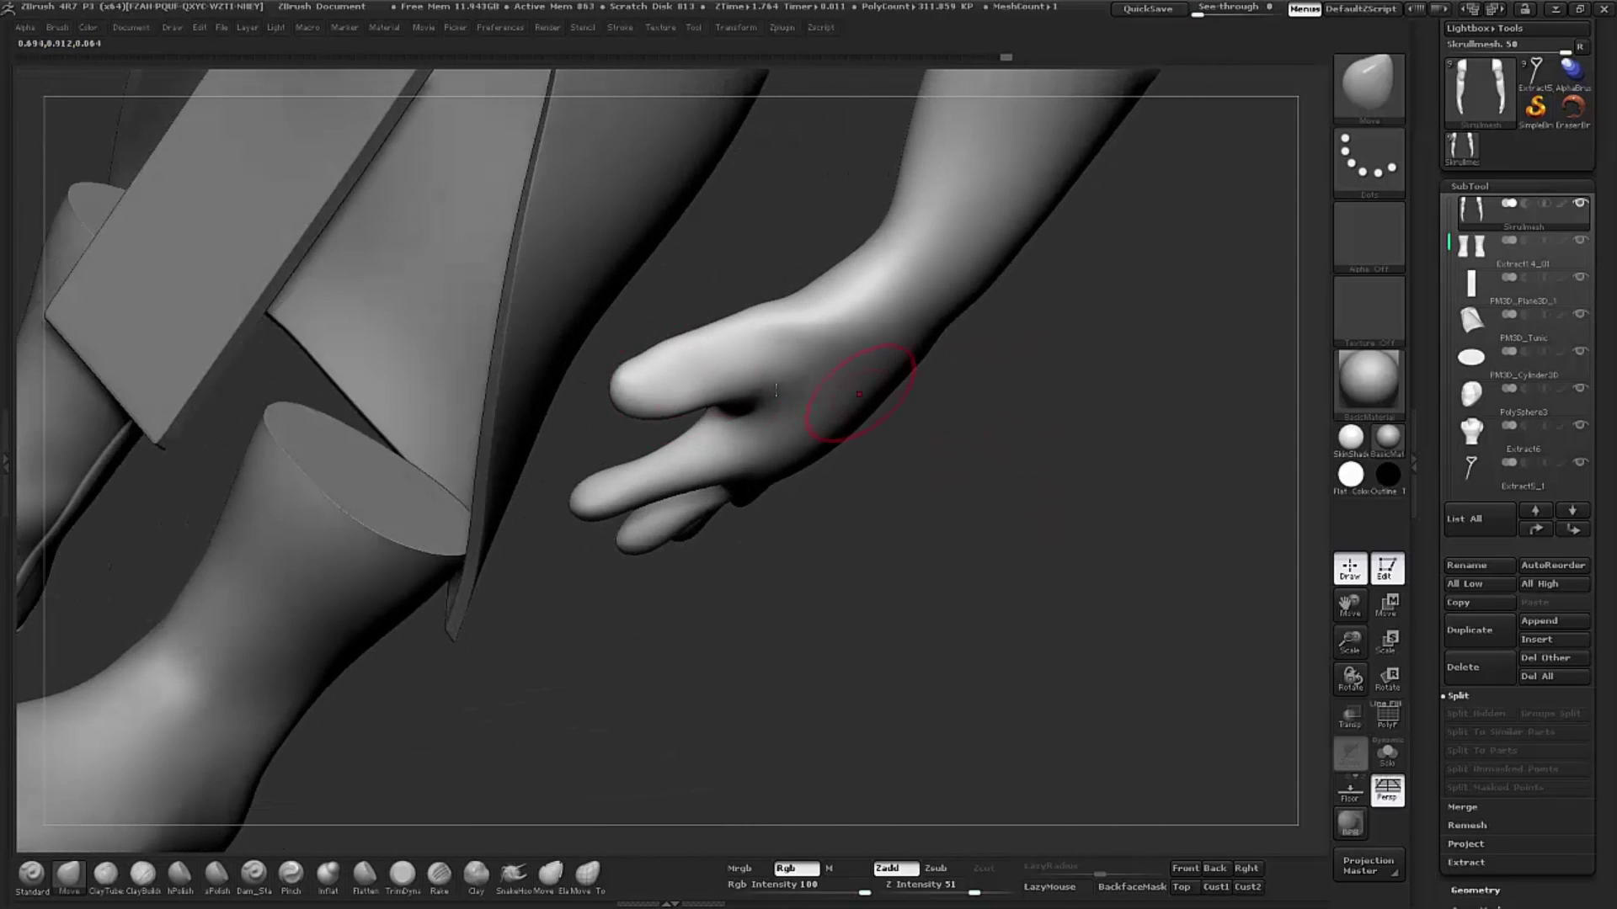
pyautogui.moveTo(706, 354)
pyautogui.mouseDown()
pyautogui.moveTo(1041, 537)
pyautogui.moveTo(968, 471)
pyautogui.mouseUp()
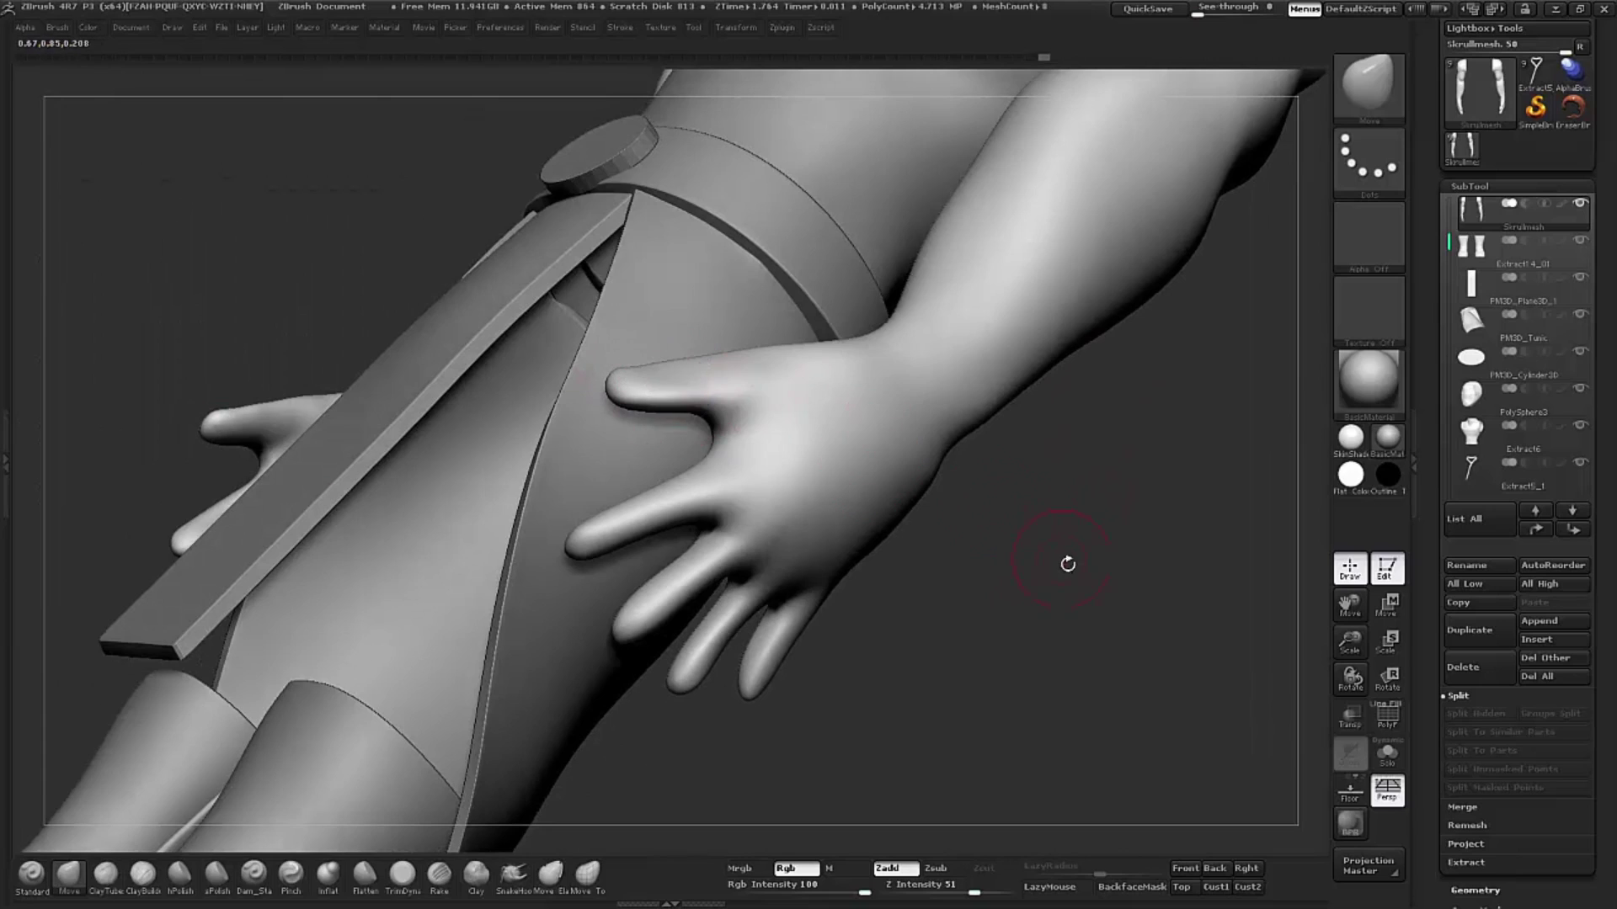
pyautogui.moveTo(1067, 564); pyautogui.dragTo(842, 489)
# Step: Zoom in on the middle finger and reshape the gap between two fingers
pyautogui.keyDown('ctrl'); pyautogui.keyDown('shift'); pyautogui.moveTo(687, 453); pyautogui.dragTo(560, 508); pyautogui.keyUp('shift'); pyautogui.keyUp('ctrl')
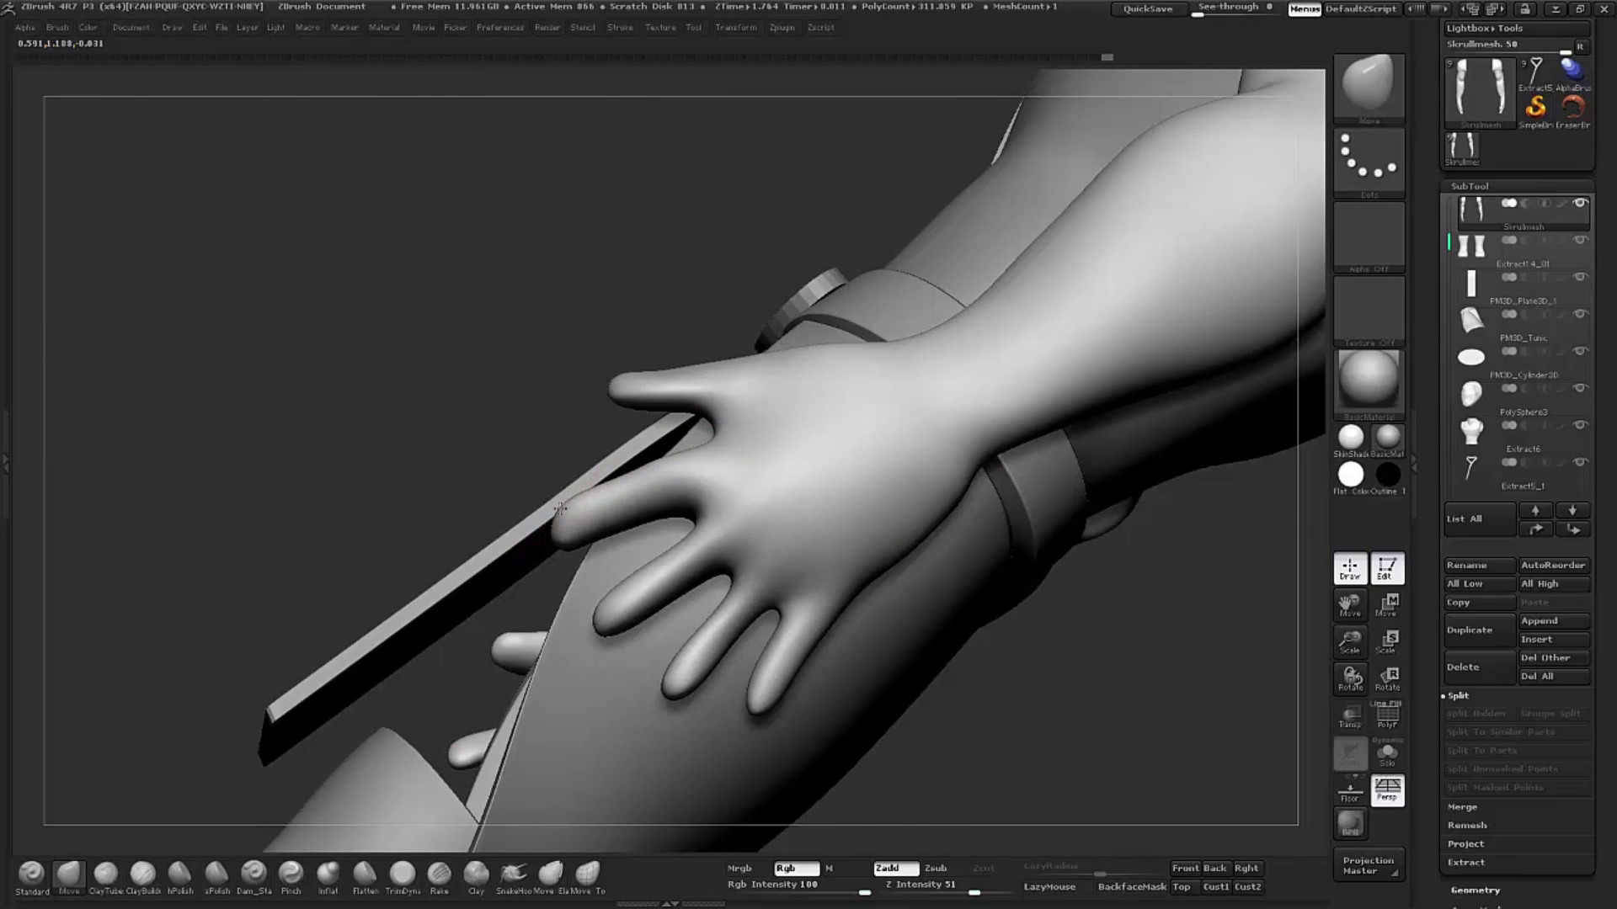
pyautogui.moveTo(716, 493)
pyautogui.keyDown('ctrl'); pyautogui.keyDown('shift'); pyautogui.mouseDown()
pyautogui.moveTo(581, 506)
pyautogui.moveTo(579, 549)
pyautogui.mouseUp(); pyautogui.keyUp('shift'); pyautogui.keyUp('ctrl')
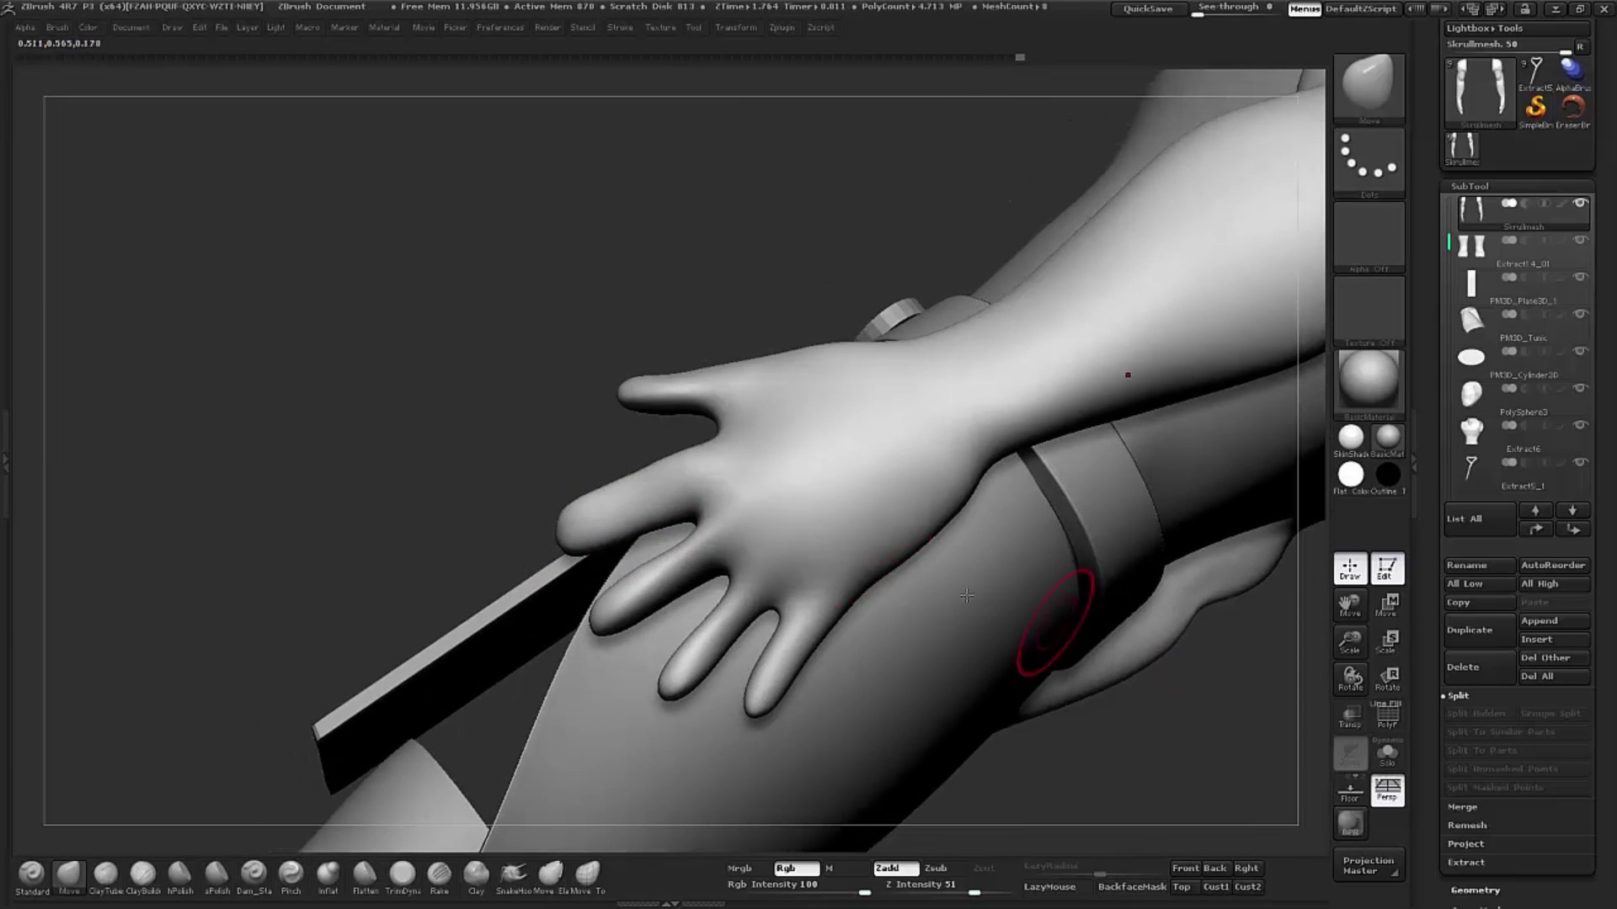
pyautogui.moveTo(579, 413); pyautogui.dragTo(687, 543)
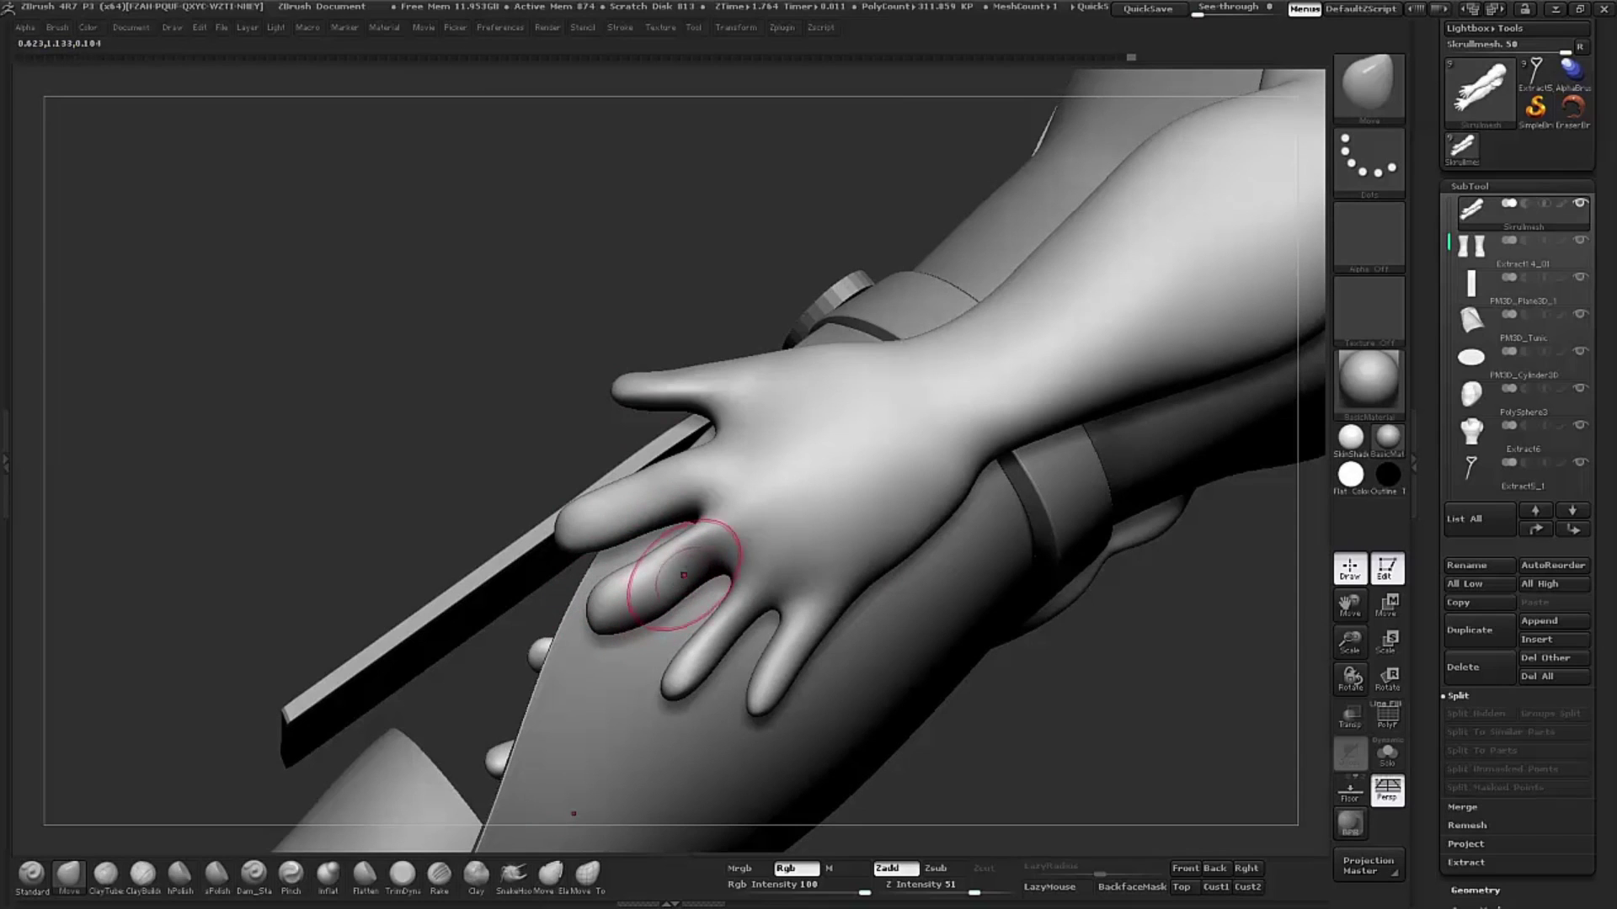
pyautogui.moveTo(725, 292)
pyautogui.mouseDown()
pyautogui.moveTo(1149, 656)
pyautogui.moveTo(762, 546)
pyautogui.mouseUp()
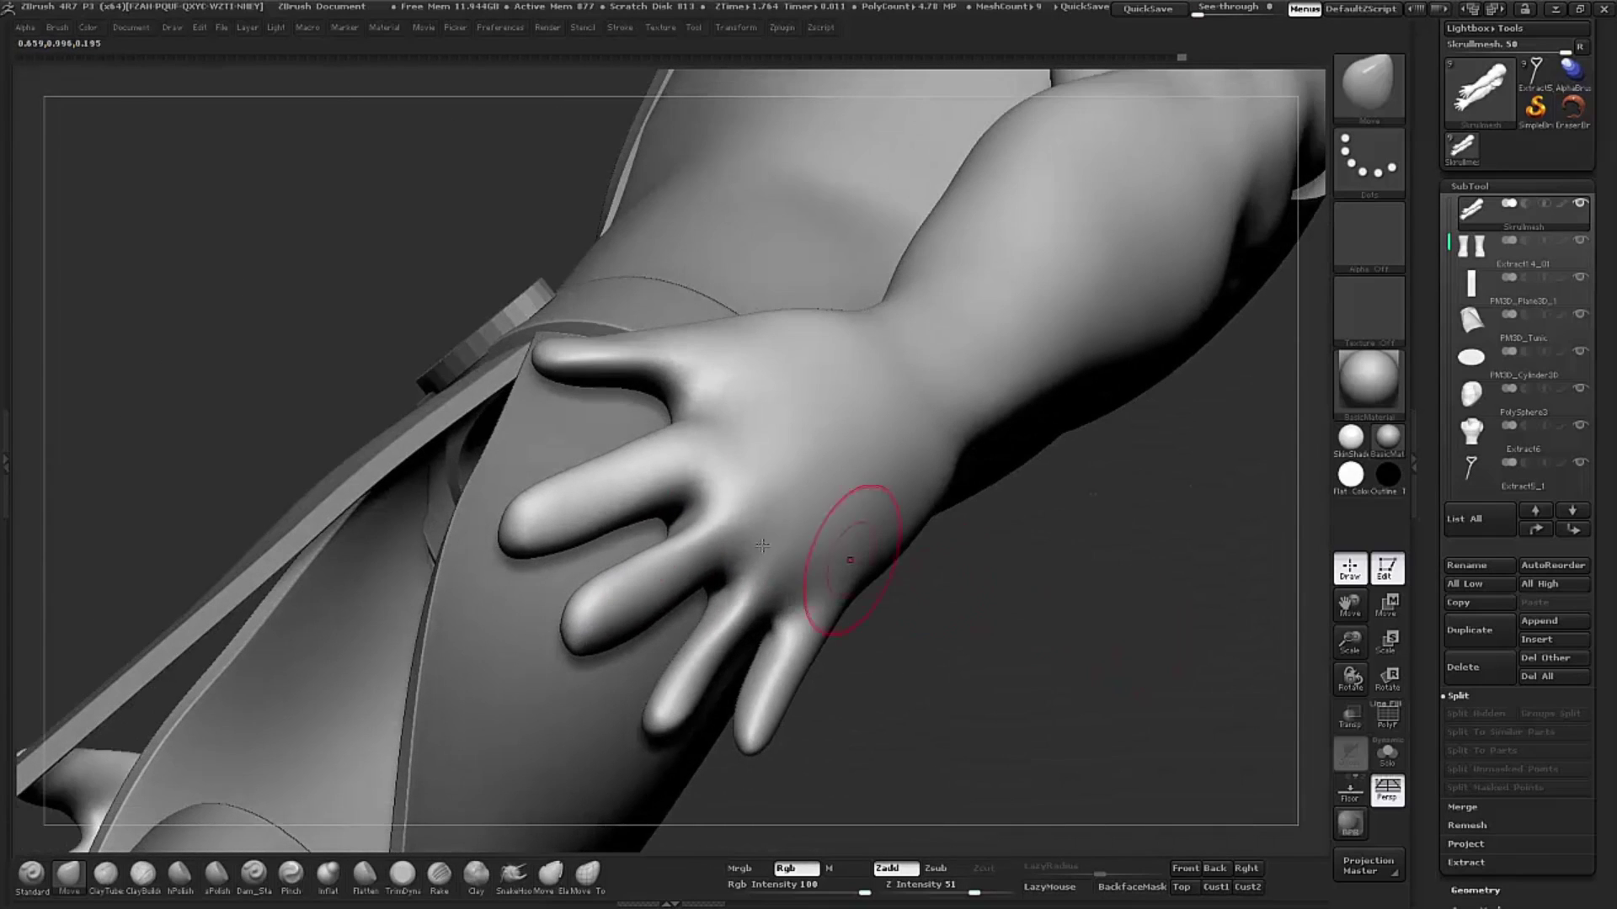
pyautogui.moveTo(1005, 659); pyautogui.dragTo(686, 560)
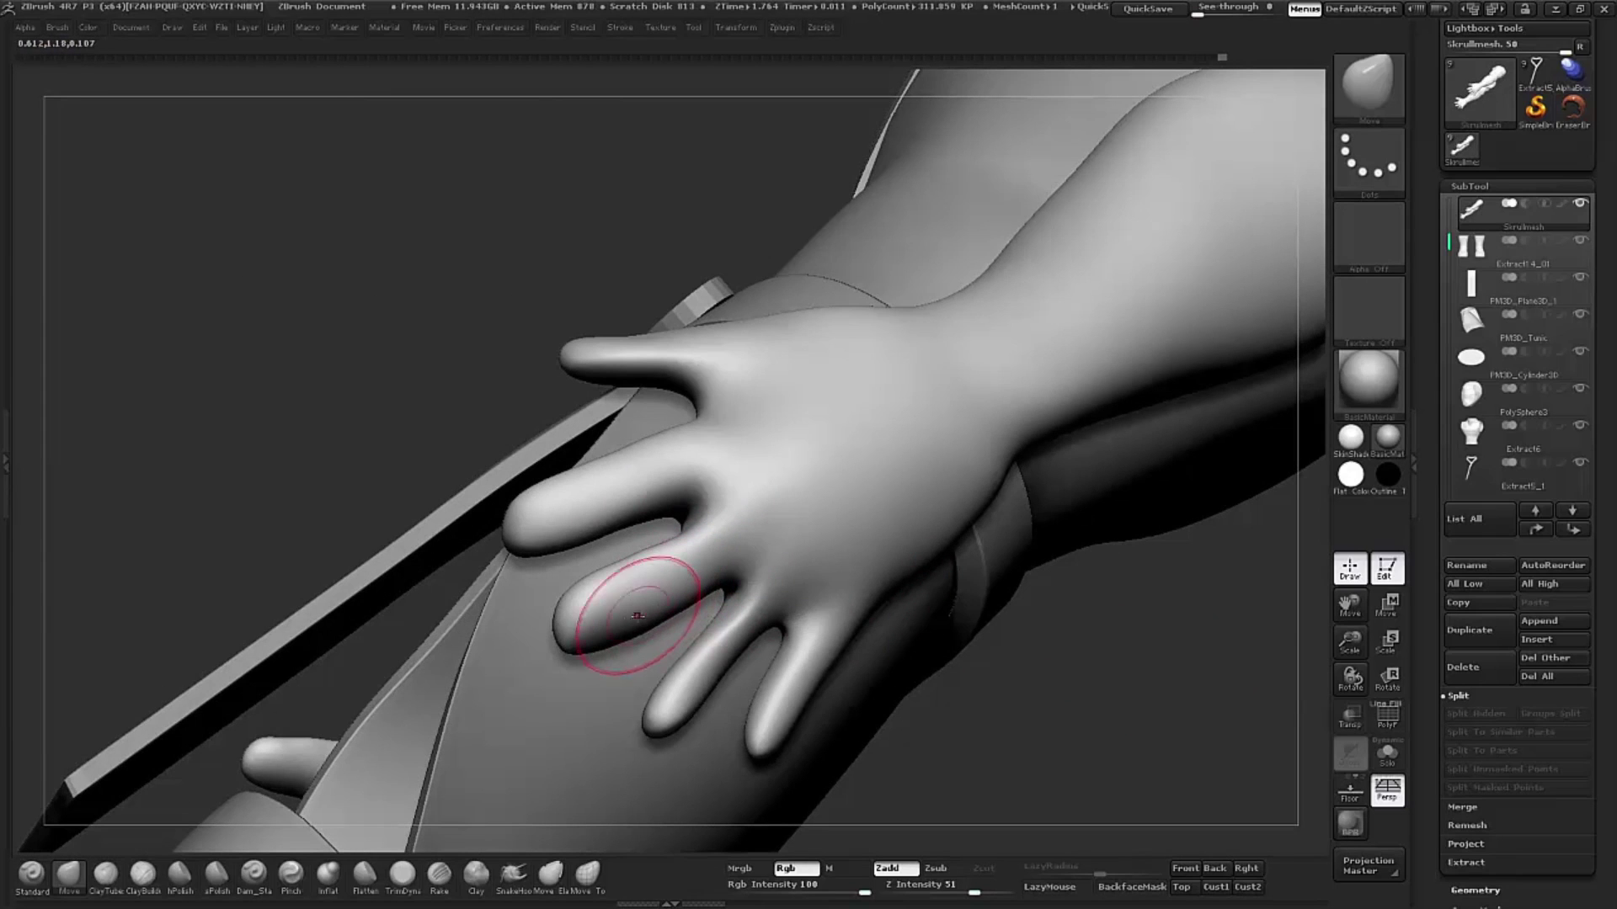
pyautogui.moveTo(1026, 638)
pyautogui.mouseDown()
pyautogui.moveTo(1042, 642)
pyautogui.moveTo(589, 613)
pyautogui.mouseUp()
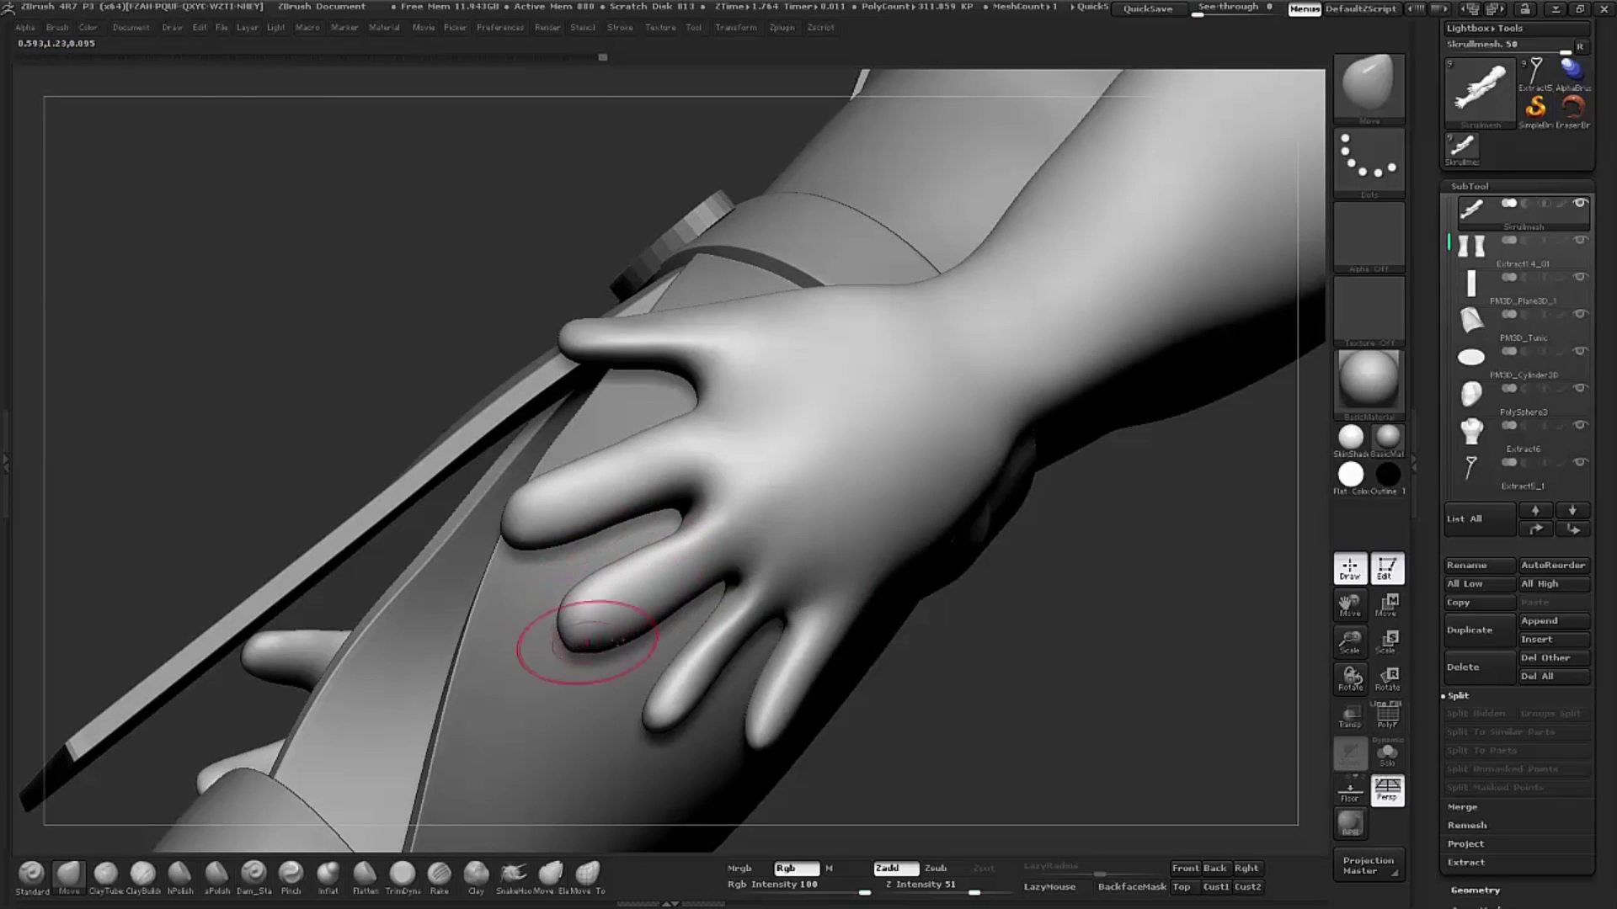
pyautogui.moveTo(1216, 602); pyautogui.dragTo(1099, 587)
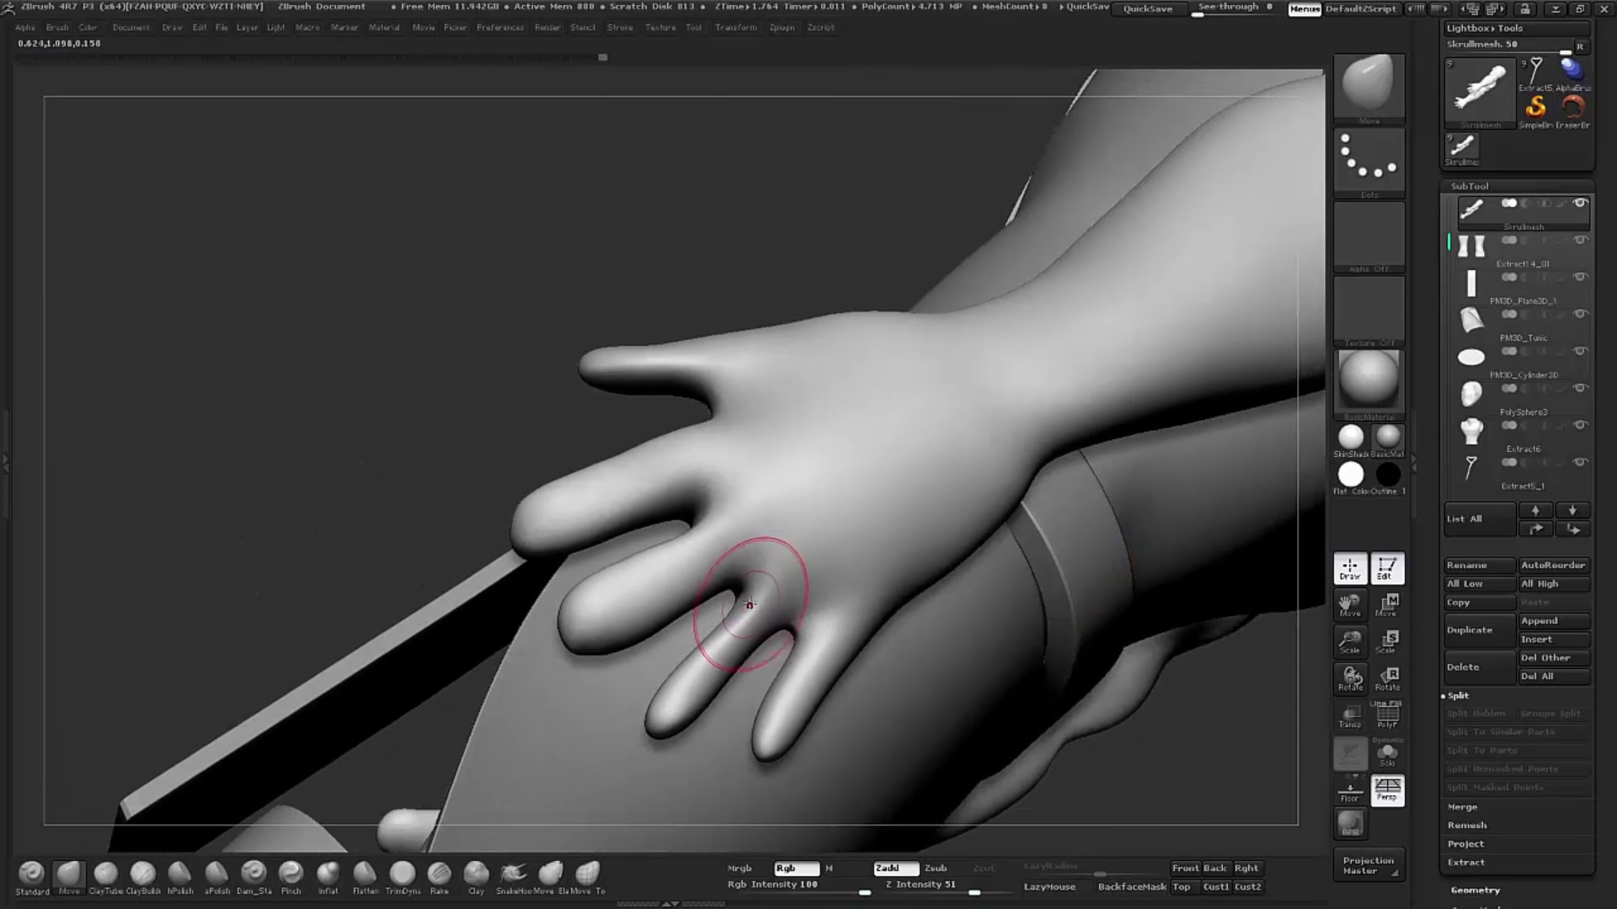
pyautogui.moveTo(750, 603); pyautogui.dragTo(726, 603)
# Step: Pull the finger crease, finger base and ring fingertip into shape with the Move brush
pyautogui.moveTo(633, 703)
pyautogui.mouseDown()
pyautogui.moveTo(668, 716)
pyautogui.moveTo(741, 655)
pyautogui.moveTo(741, 606)
pyautogui.moveTo(721, 651)
pyautogui.moveTo(649, 697)
pyautogui.moveTo(722, 674)
pyautogui.moveTo(763, 634)
pyautogui.mouseUp()
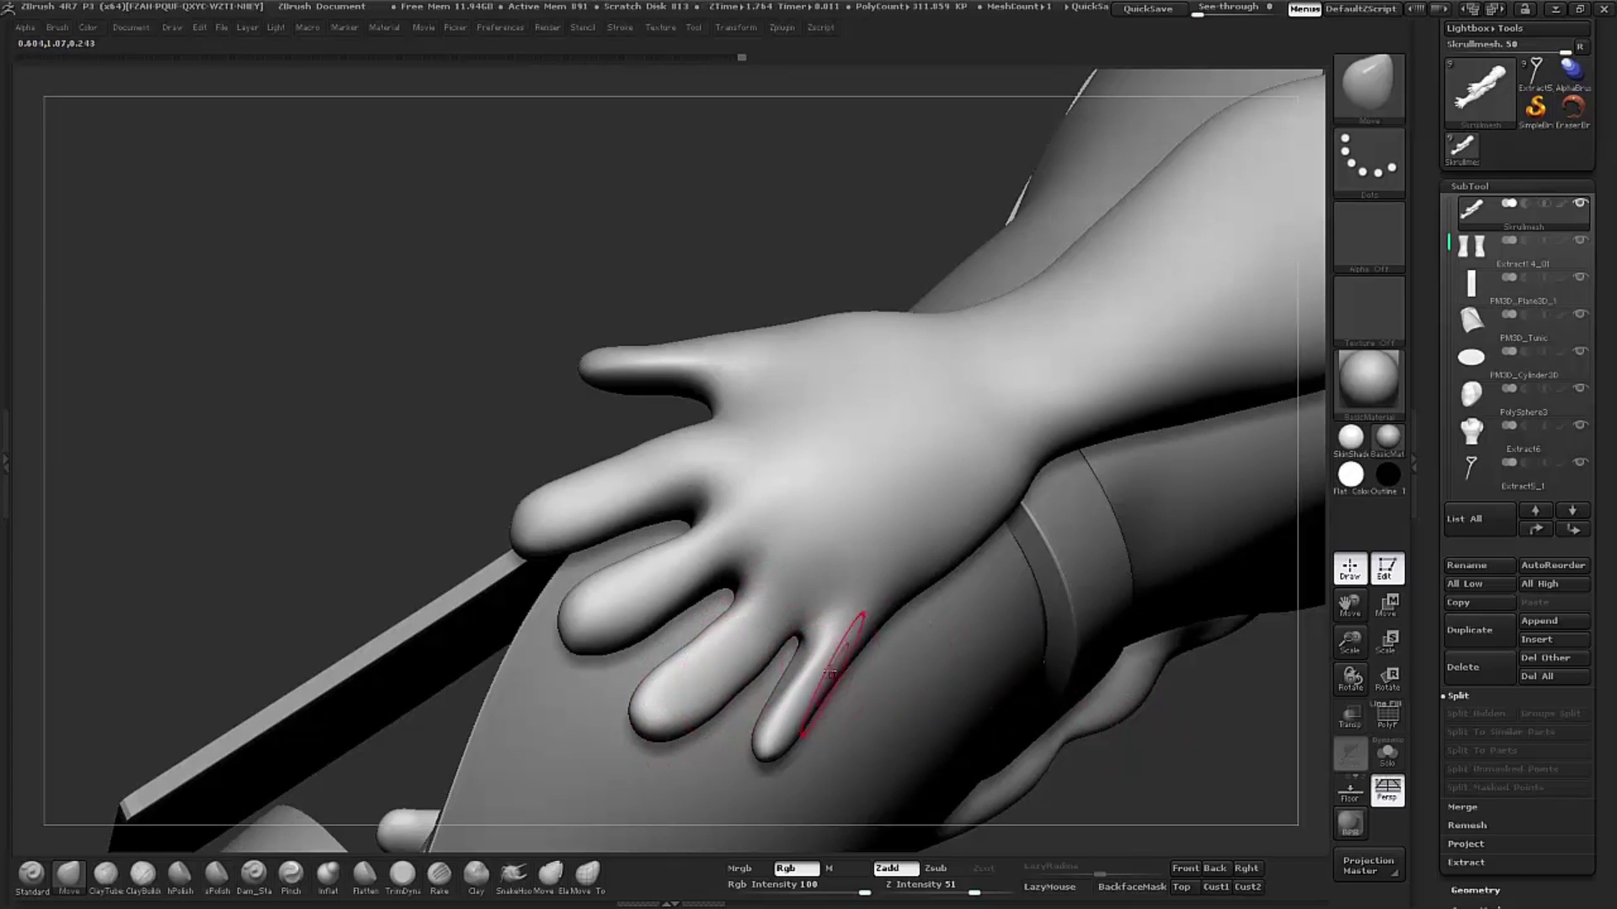
pyautogui.moveTo(863, 665)
pyautogui.mouseDown()
pyautogui.moveTo(876, 628)
pyautogui.moveTo(887, 669)
pyautogui.mouseUp()
pyautogui.moveTo(1145, 752); pyautogui.dragTo(814, 692)
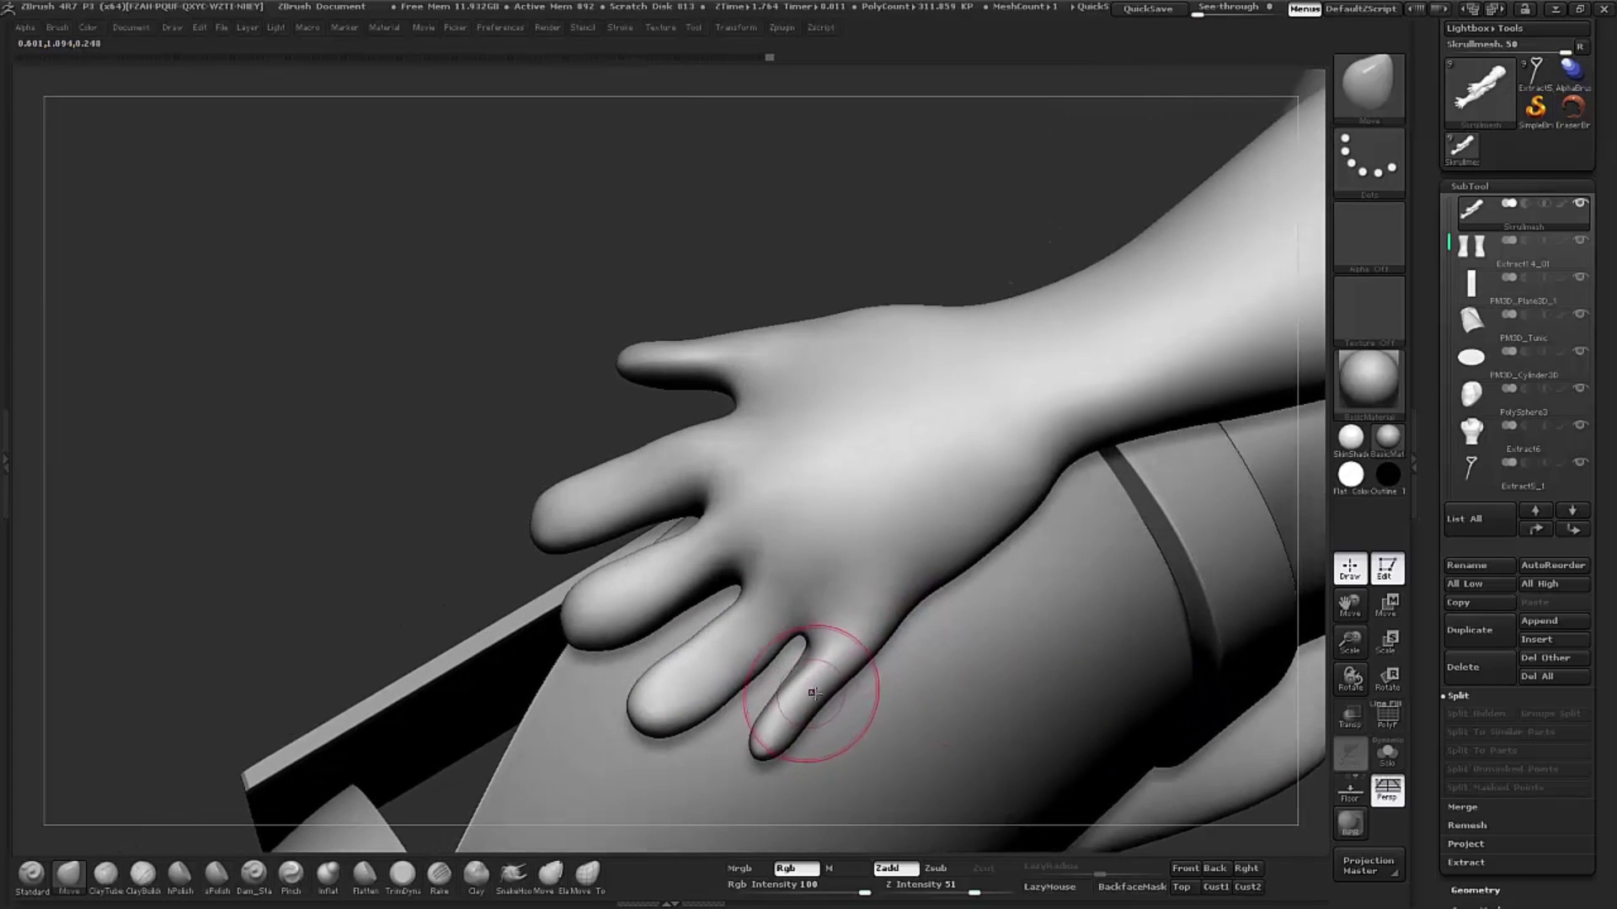
pyautogui.moveTo(786, 740); pyautogui.dragTo(769, 746)
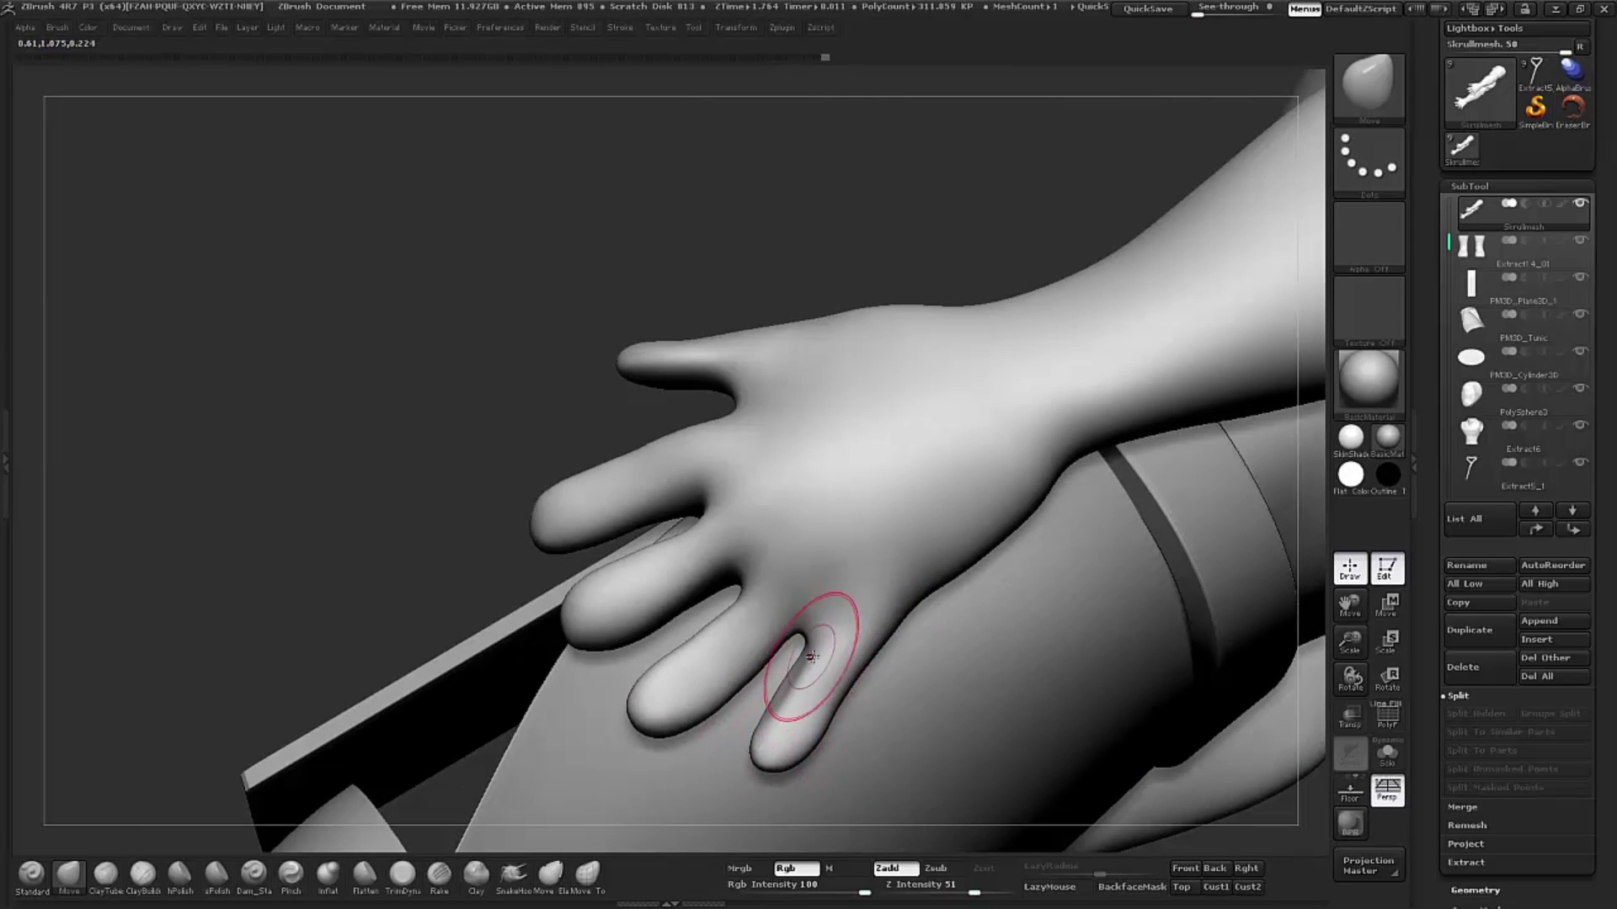
pyautogui.moveTo(822, 704); pyautogui.dragTo(837, 695)
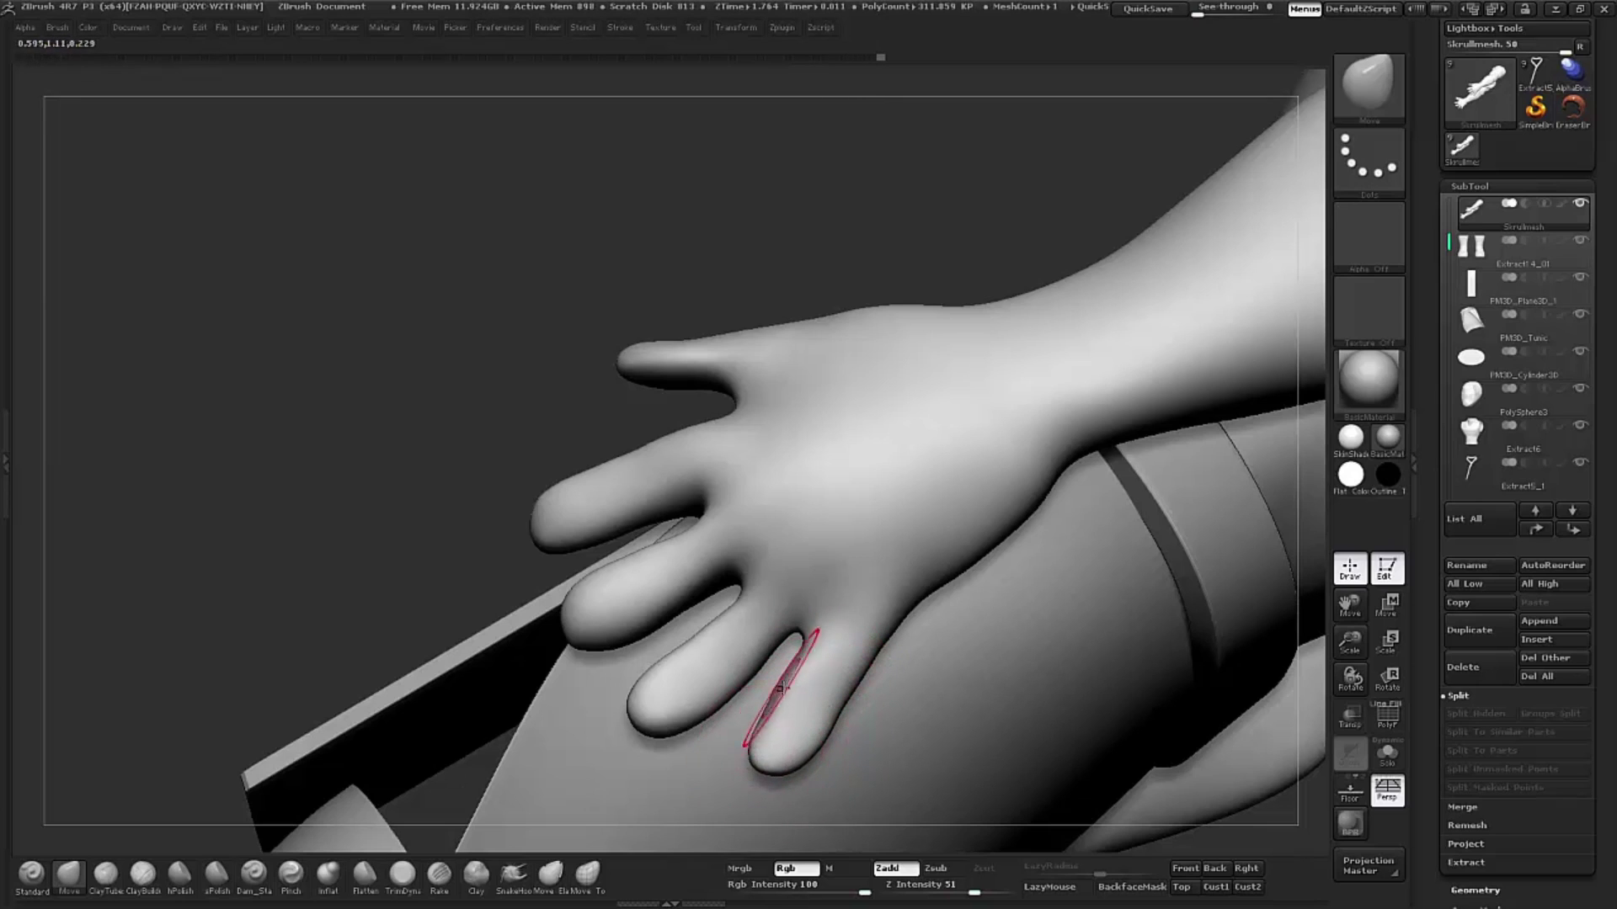
pyautogui.moveTo(801, 755); pyautogui.dragTo(803, 764)
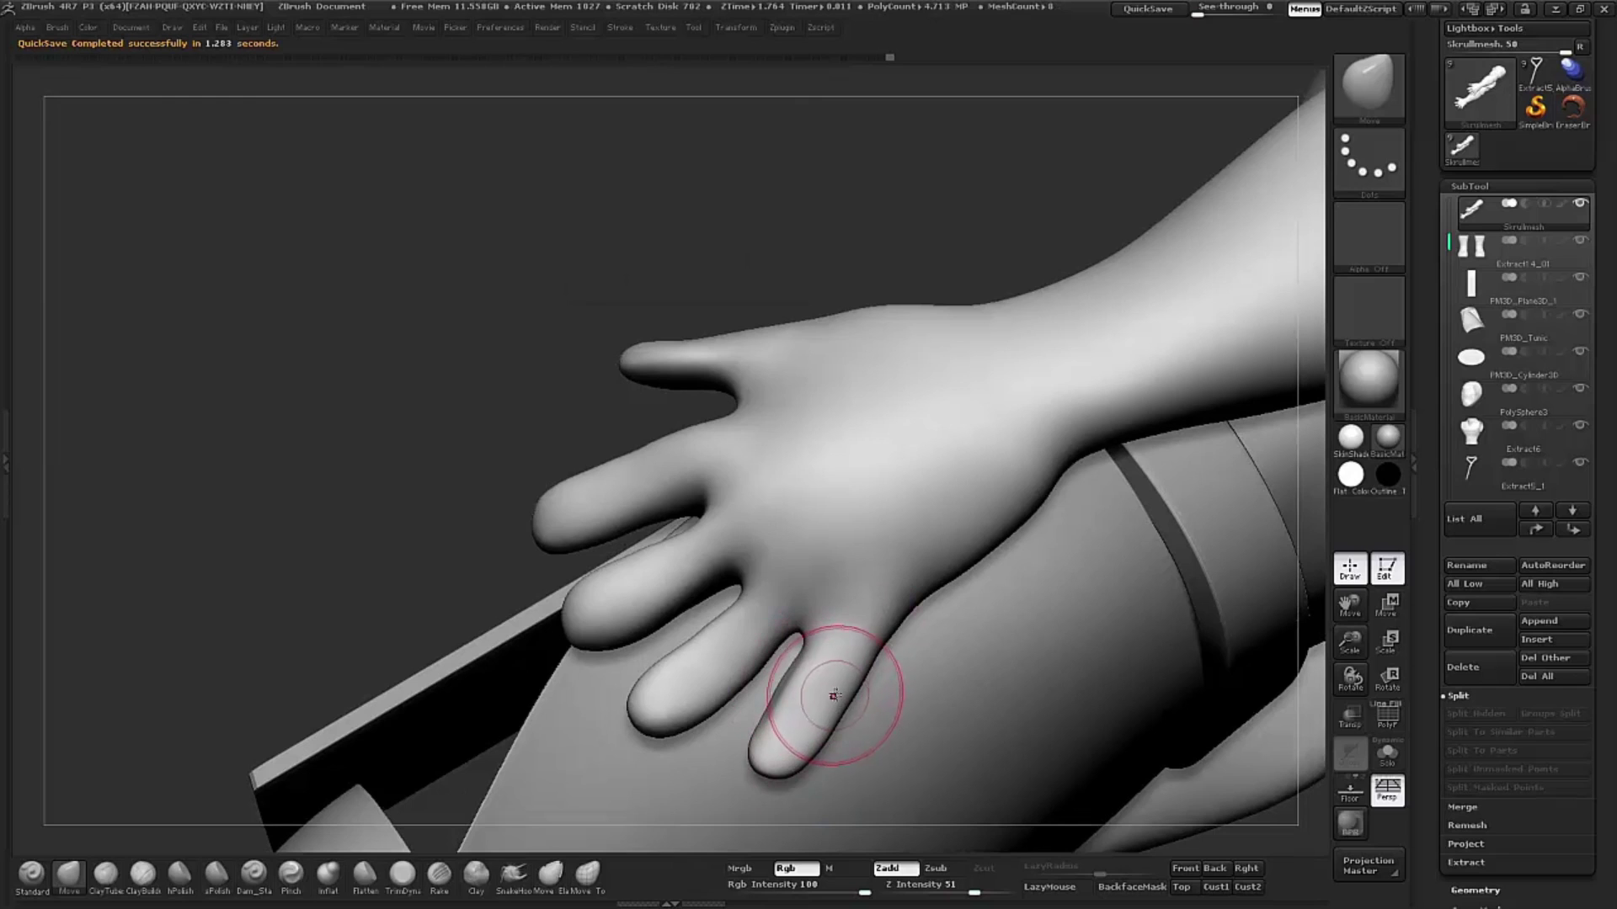
# Step: Briefly select TrimDynamic while orbiting under the hand, then switch back to the Move brush
pyautogui.moveTo(771, 269); pyautogui.dragTo(563, 735)
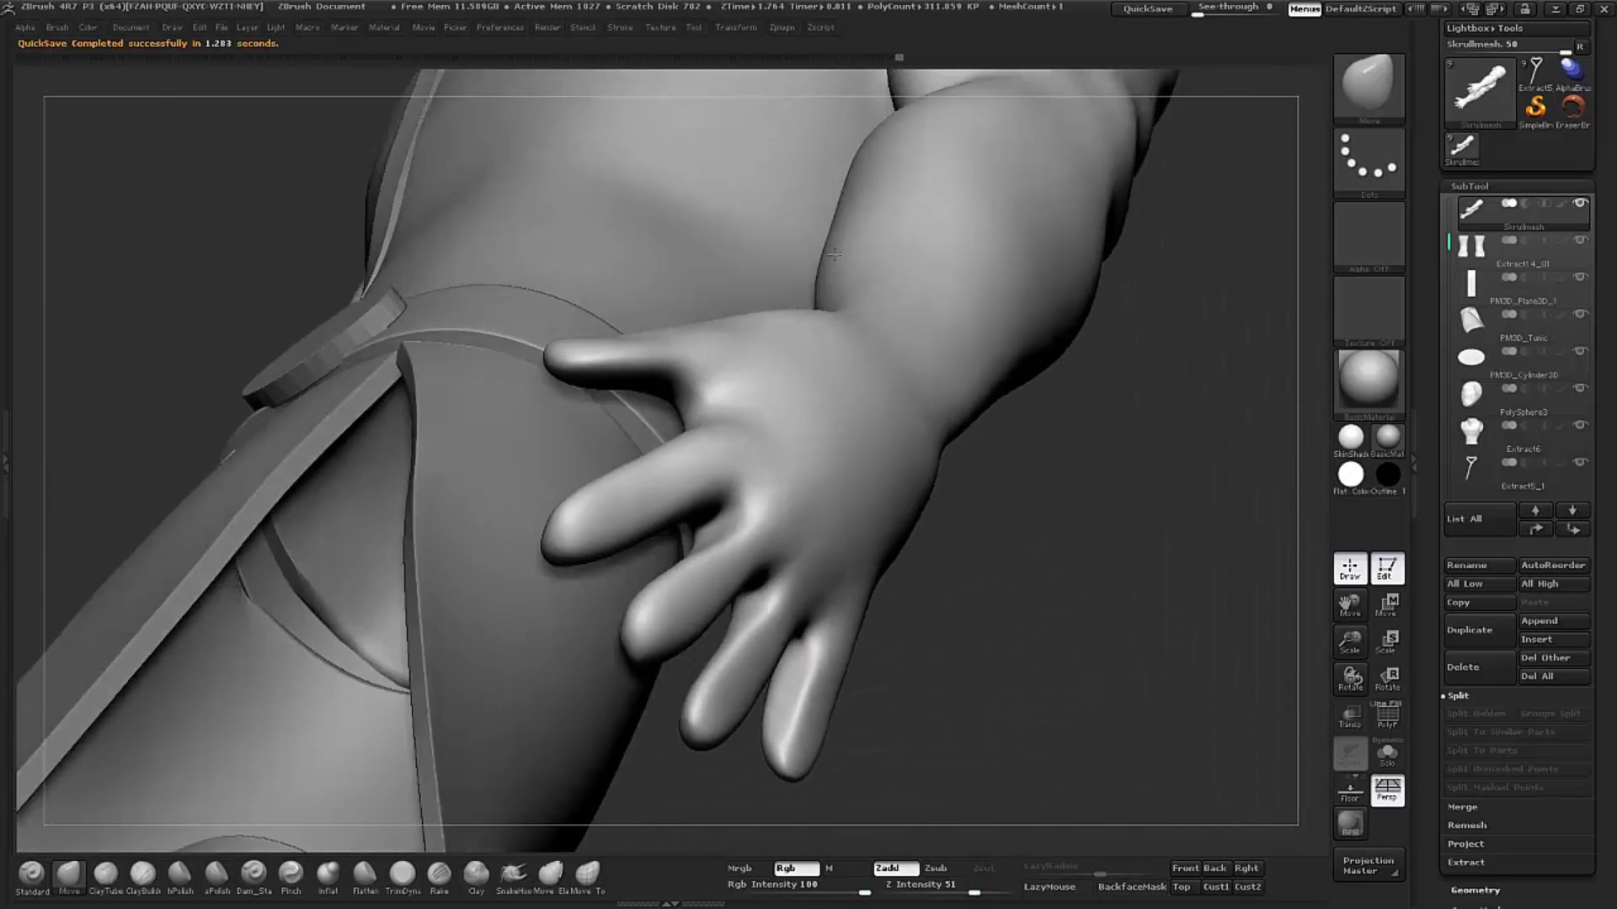
pyautogui.click(402, 874)
pyautogui.moveTo(1036, 547); pyautogui.dragTo(702, 557)
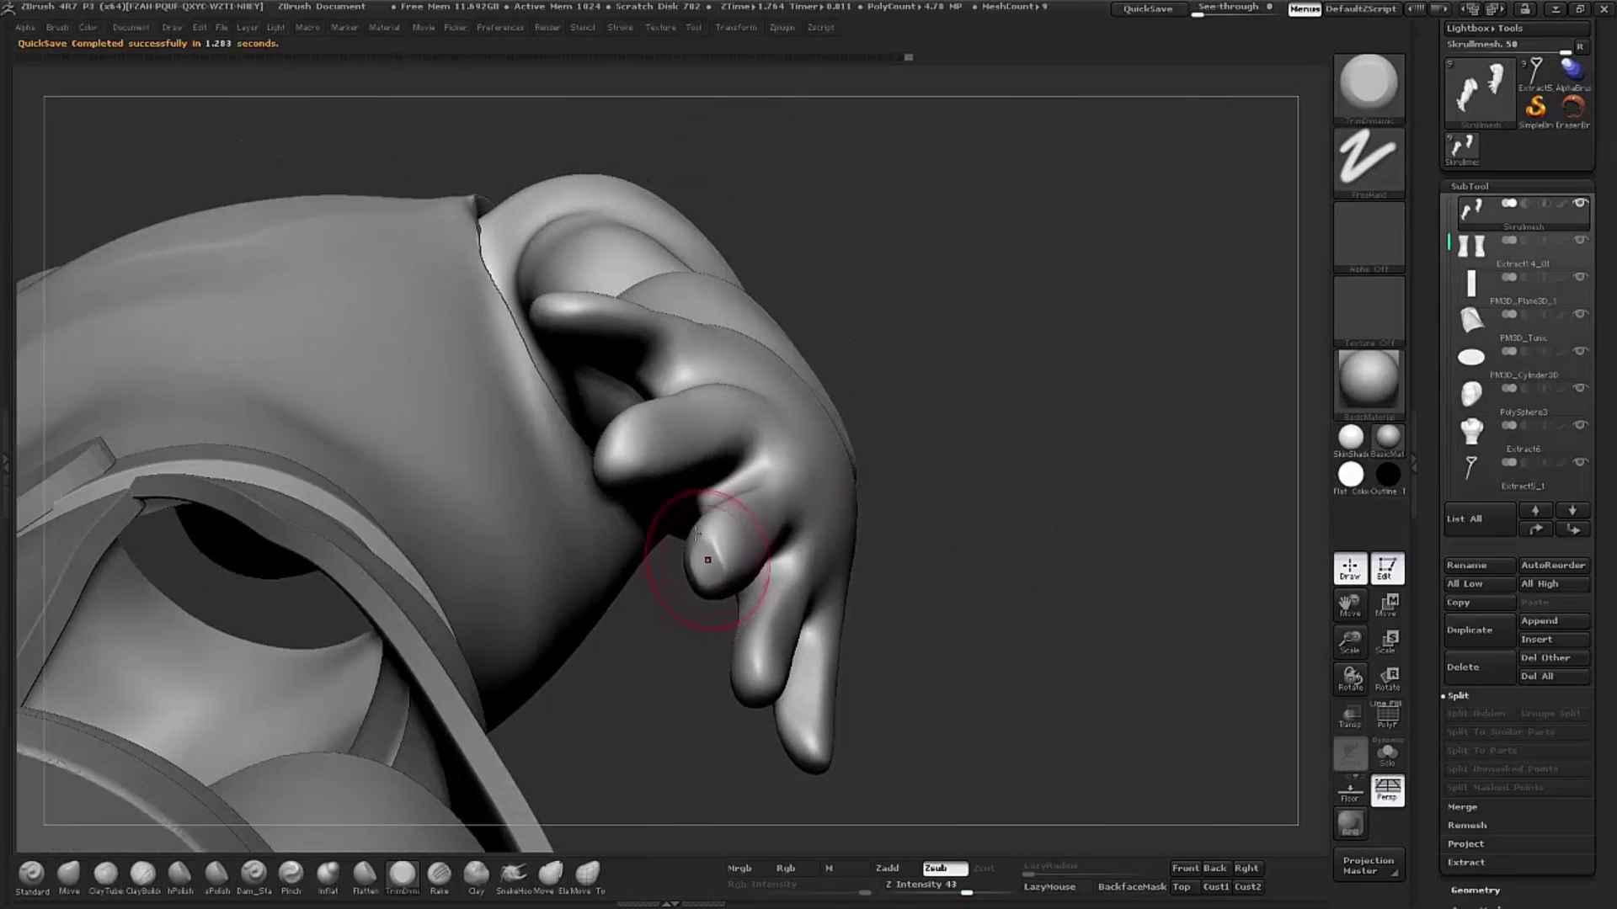
pyautogui.moveTo(1093, 477)
pyautogui.mouseDown()
pyautogui.moveTo(578, 245)
pyautogui.moveTo(881, 478)
pyautogui.mouseUp()
pyautogui.press('b')
pyautogui.press('m')
pyautogui.press('v')
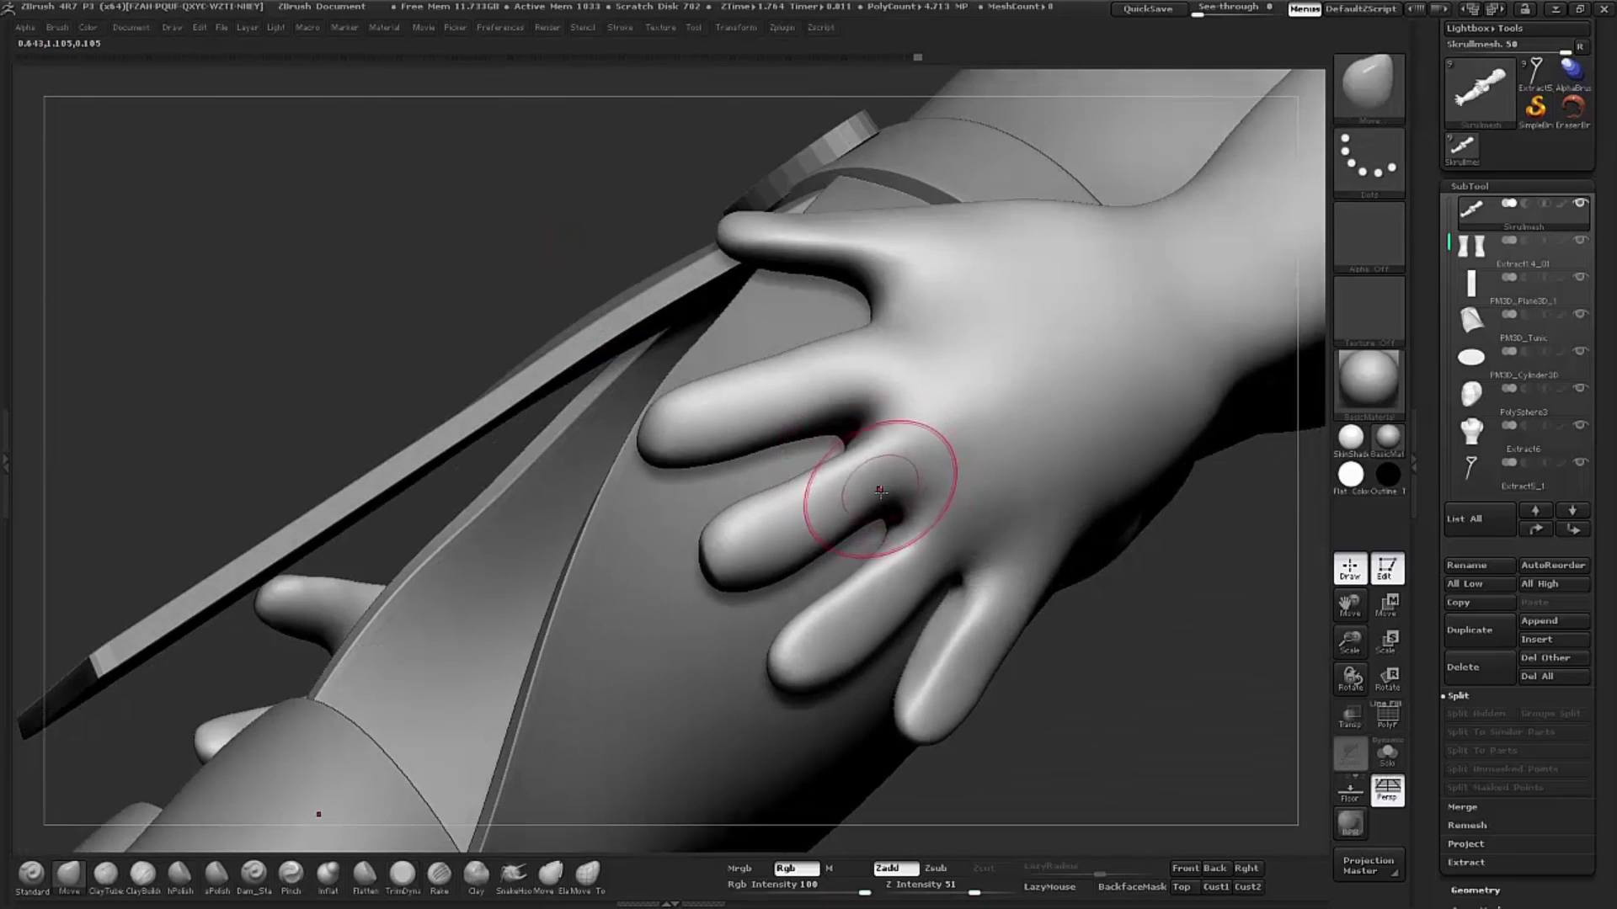
# Step: Nudge the finger surface and the crease between fingers, then turn the figure upright
pyautogui.moveTo(868, 465); pyautogui.dragTo(874, 456)
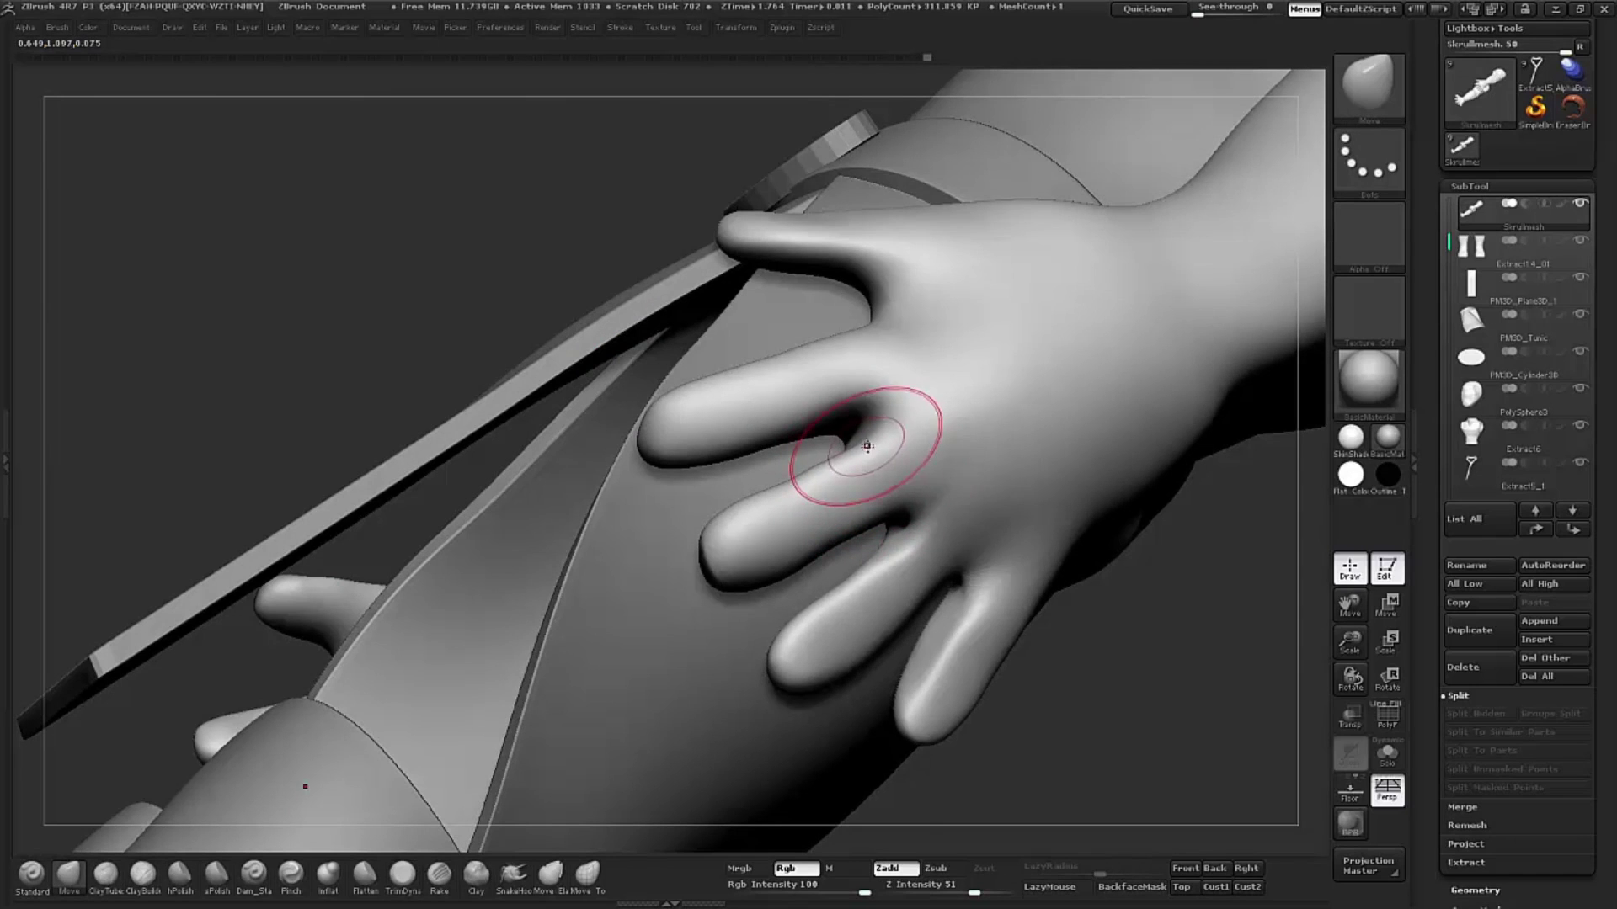
pyautogui.moveTo(539, 278)
pyautogui.mouseDown()
pyautogui.moveTo(452, 247)
pyautogui.moveTo(973, 541)
pyautogui.mouseUp()
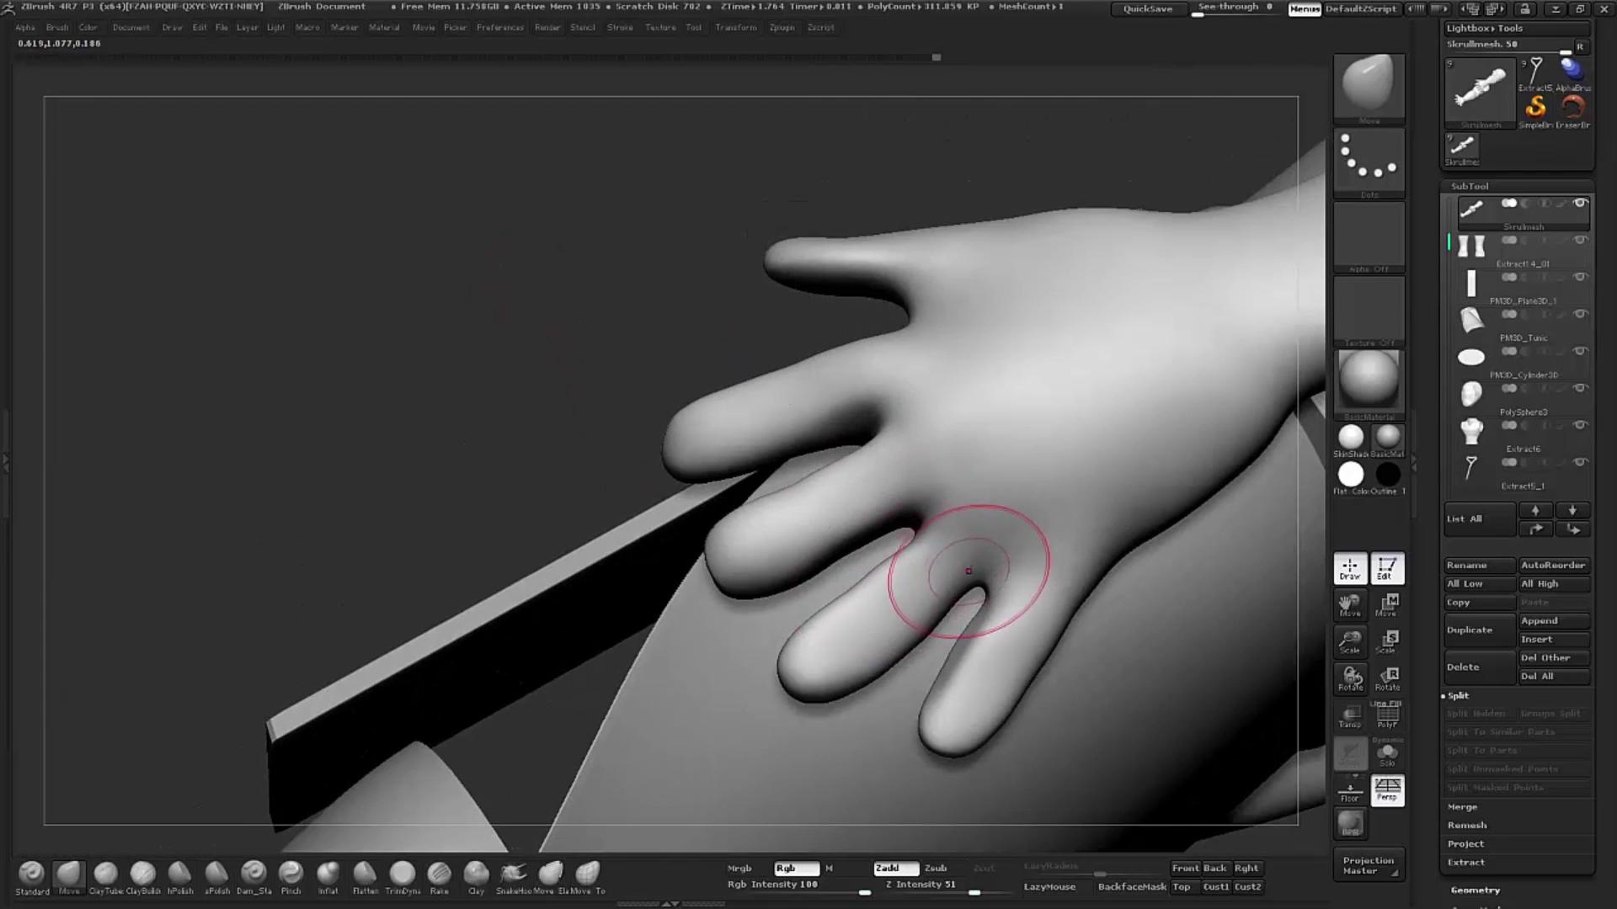
pyautogui.moveTo(952, 581); pyautogui.dragTo(915, 609)
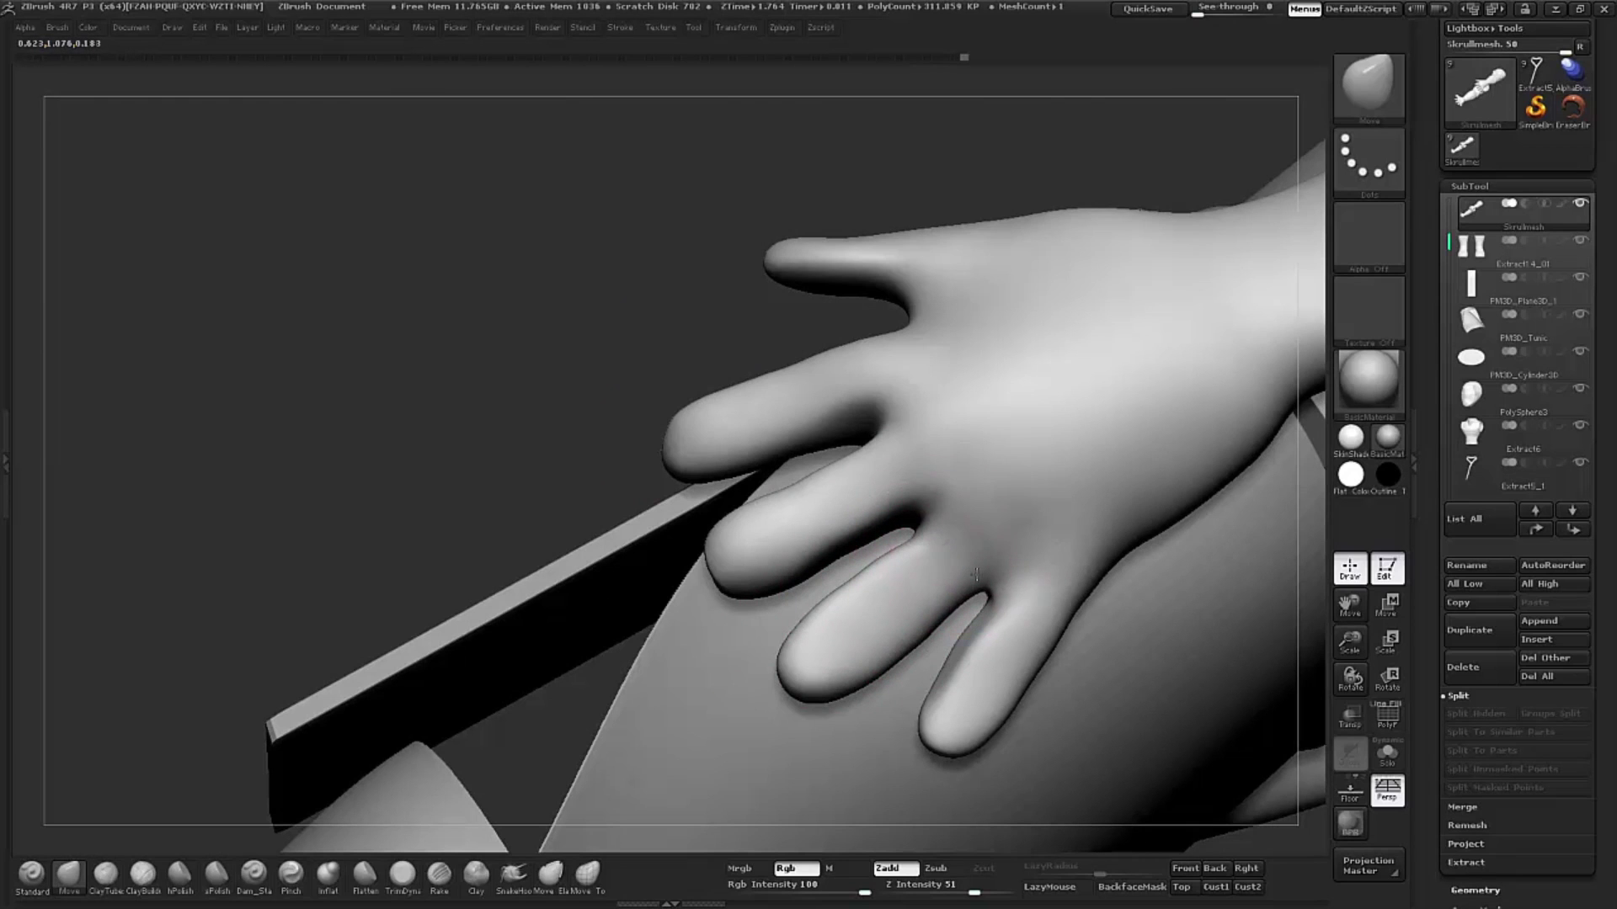
pyautogui.moveTo(548, 345)
pyautogui.mouseDown()
pyautogui.moveTo(491, 204)
pyautogui.moveTo(524, 217)
pyautogui.moveTo(467, 110)
pyautogui.moveTo(617, 299)
pyautogui.mouseUp()
pyautogui.moveTo(844, 311)
pyautogui.mouseDown()
pyautogui.moveTo(876, 278)
pyautogui.moveTo(880, 240)
pyautogui.moveTo(1079, 410)
pyautogui.moveTo(1083, 346)
pyautogui.moveTo(1066, 416)
pyautogui.moveTo(1104, 475)
pyautogui.moveTo(1091, 396)
pyautogui.moveTo(1126, 469)
pyautogui.moveTo(1090, 407)
pyautogui.moveTo(1076, 469)
pyautogui.moveTo(963, 421)
pyautogui.mouseUp()
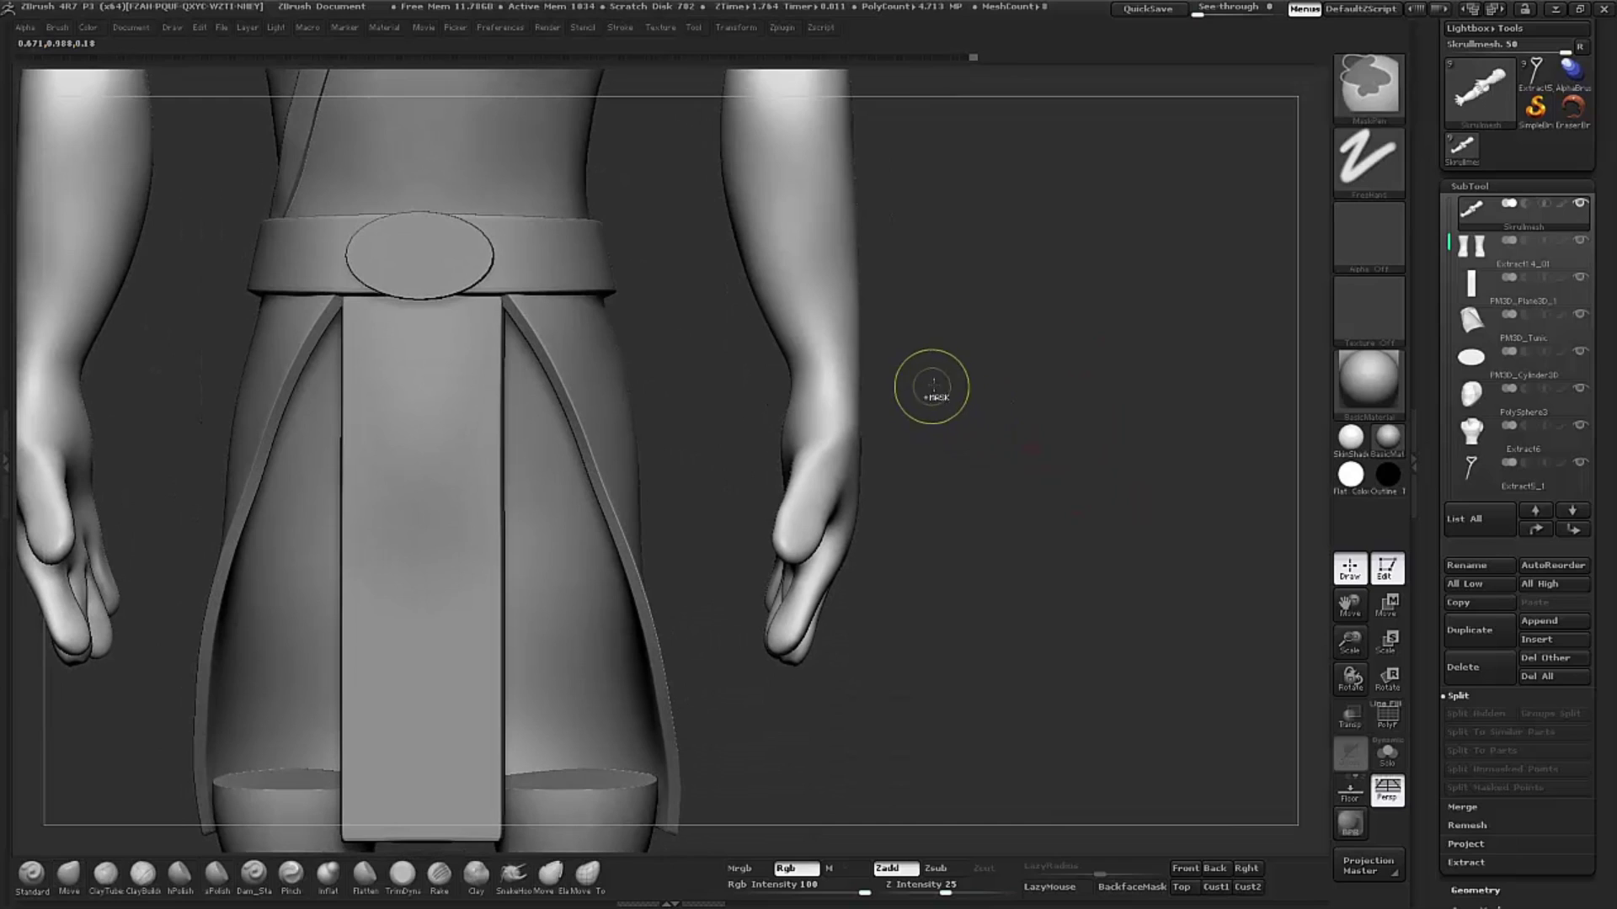
# Step: Mask the forearm with MaskLasso and invert the mask so the hand is free
pyautogui.keyDown('ctrl'); pyautogui.click(1365, 88); pyautogui.keyUp('ctrl')
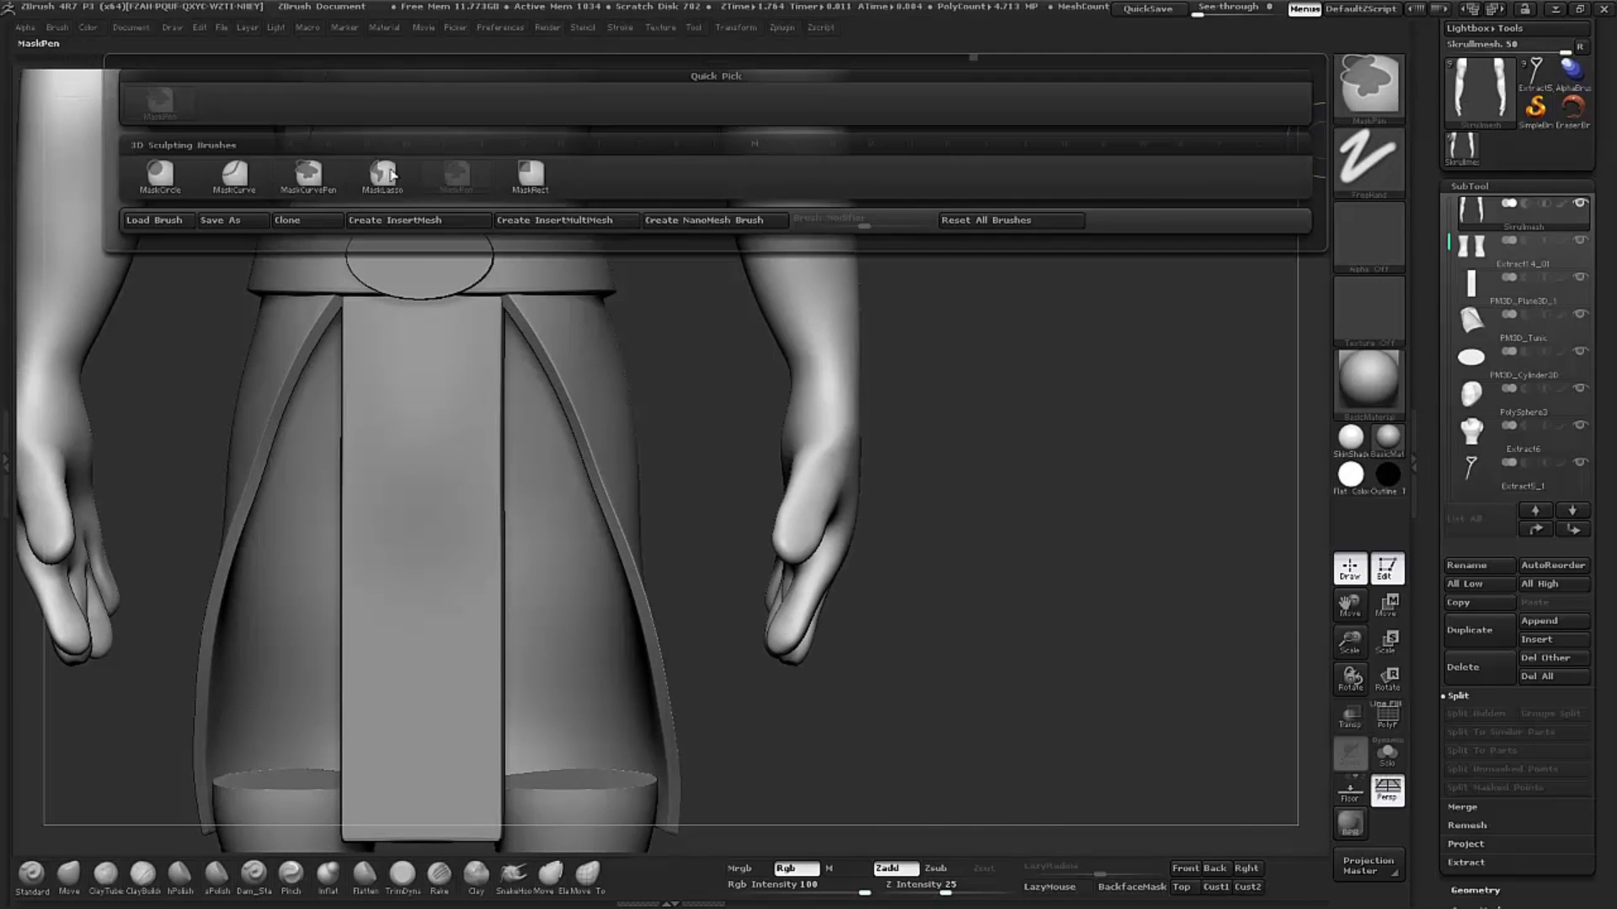
pyautogui.click(383, 175)
pyautogui.keyDown('ctrl'); pyautogui.moveTo(895, 358); pyautogui.dragTo(720, 545); pyautogui.keyUp('ctrl')
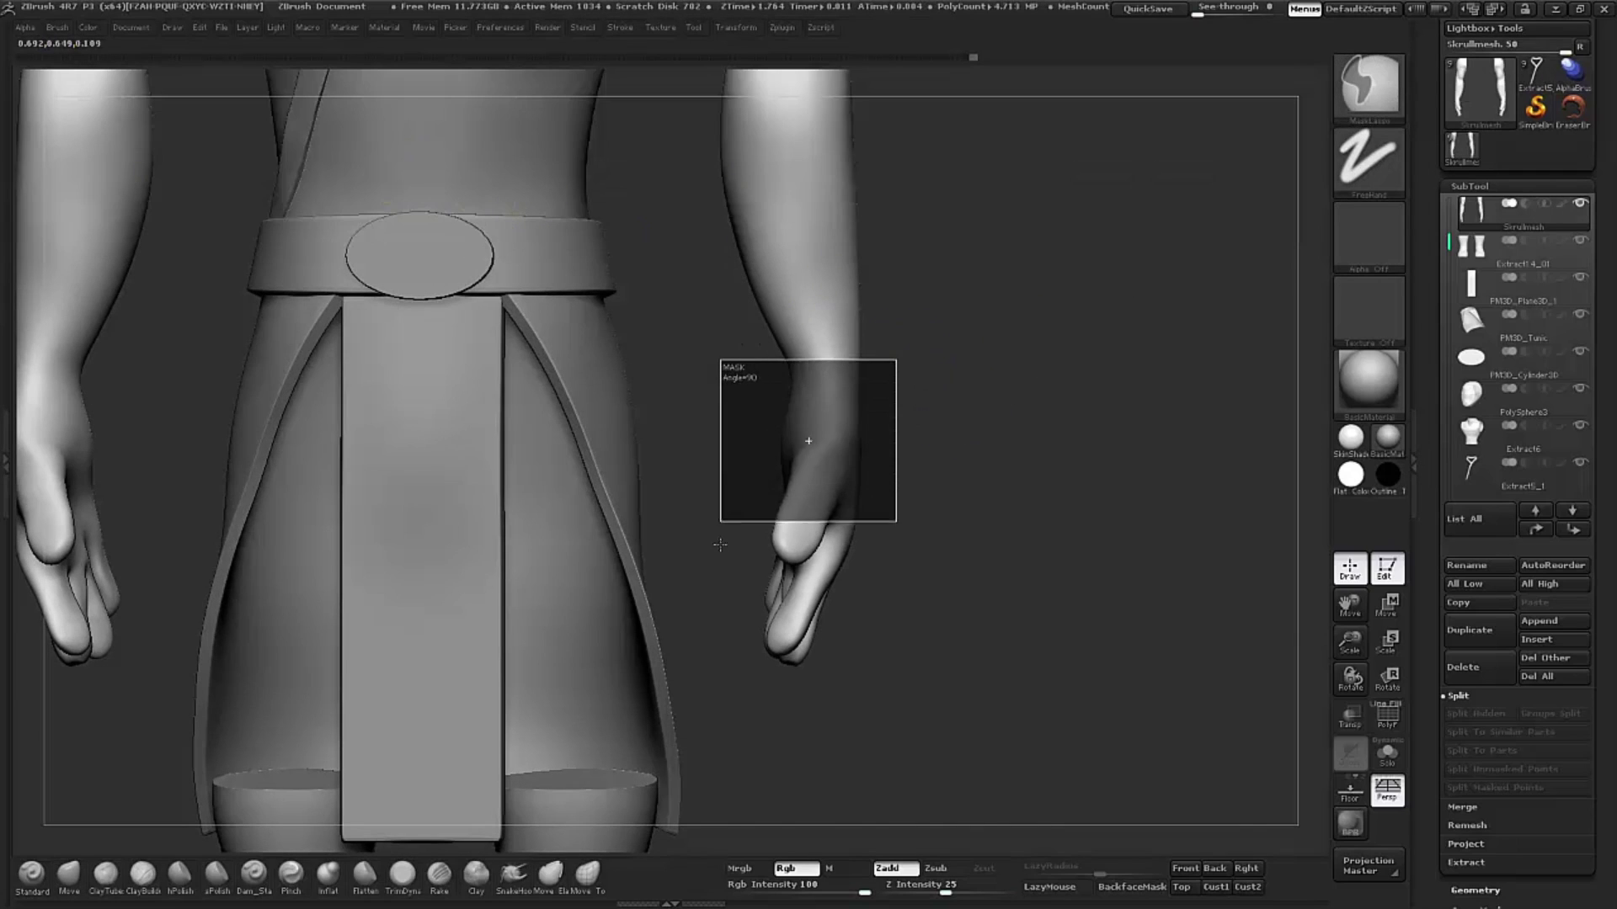
pyautogui.moveTo(985, 487)
pyautogui.keyDown('ctrl'); pyautogui.mouseDown()
pyautogui.moveTo(947, 396)
pyautogui.moveTo(956, 413)
pyautogui.mouseUp(); pyautogui.keyUp('ctrl')
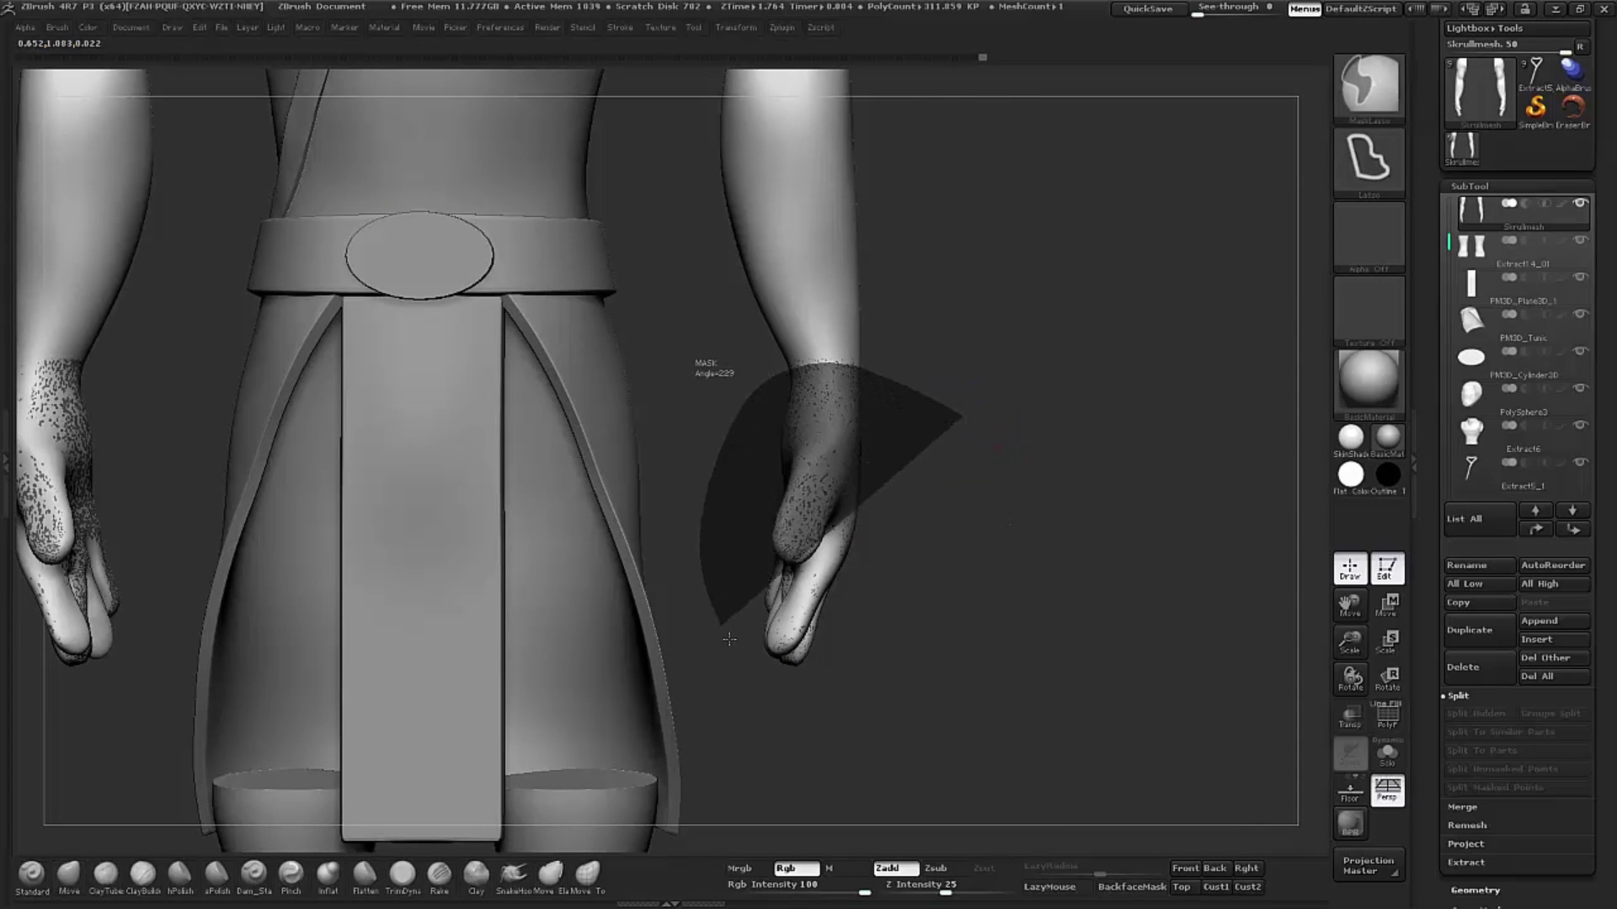
pyautogui.keyDown('ctrl'); pyautogui.moveTo(859, 368); pyautogui.dragTo(1000, 469); pyautogui.keyUp('ctrl')
pyautogui.keyDown('ctrl'); pyautogui.click(999, 469); pyautogui.keyUp('ctrl')
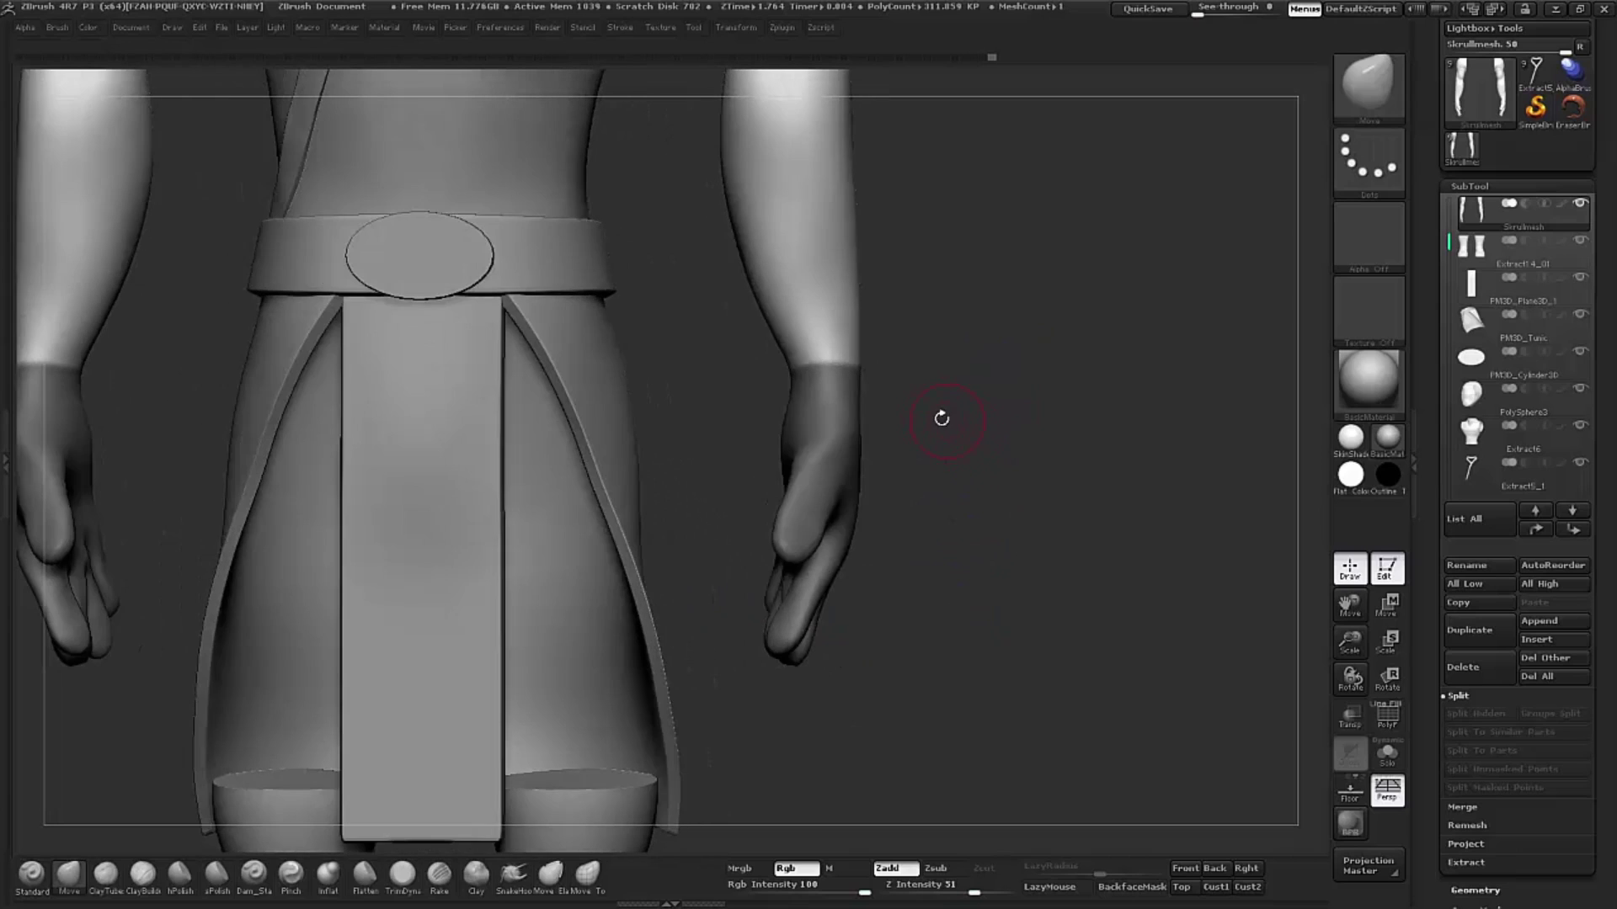
# Step: Rotate the unmasked hand at the wrist with the transpose line so its fingers tilt toward the thigh
pyautogui.keyDown('ctrl'); pyautogui.click(962, 435); pyautogui.keyUp('ctrl')
pyautogui.press('r')
pyautogui.moveTo(833, 370)
pyautogui.mouseDown()
pyautogui.moveTo(745, 766)
pyautogui.moveTo(732, 726)
pyautogui.moveTo(776, 748)
pyautogui.mouseUp()
pyautogui.press('ctrl')
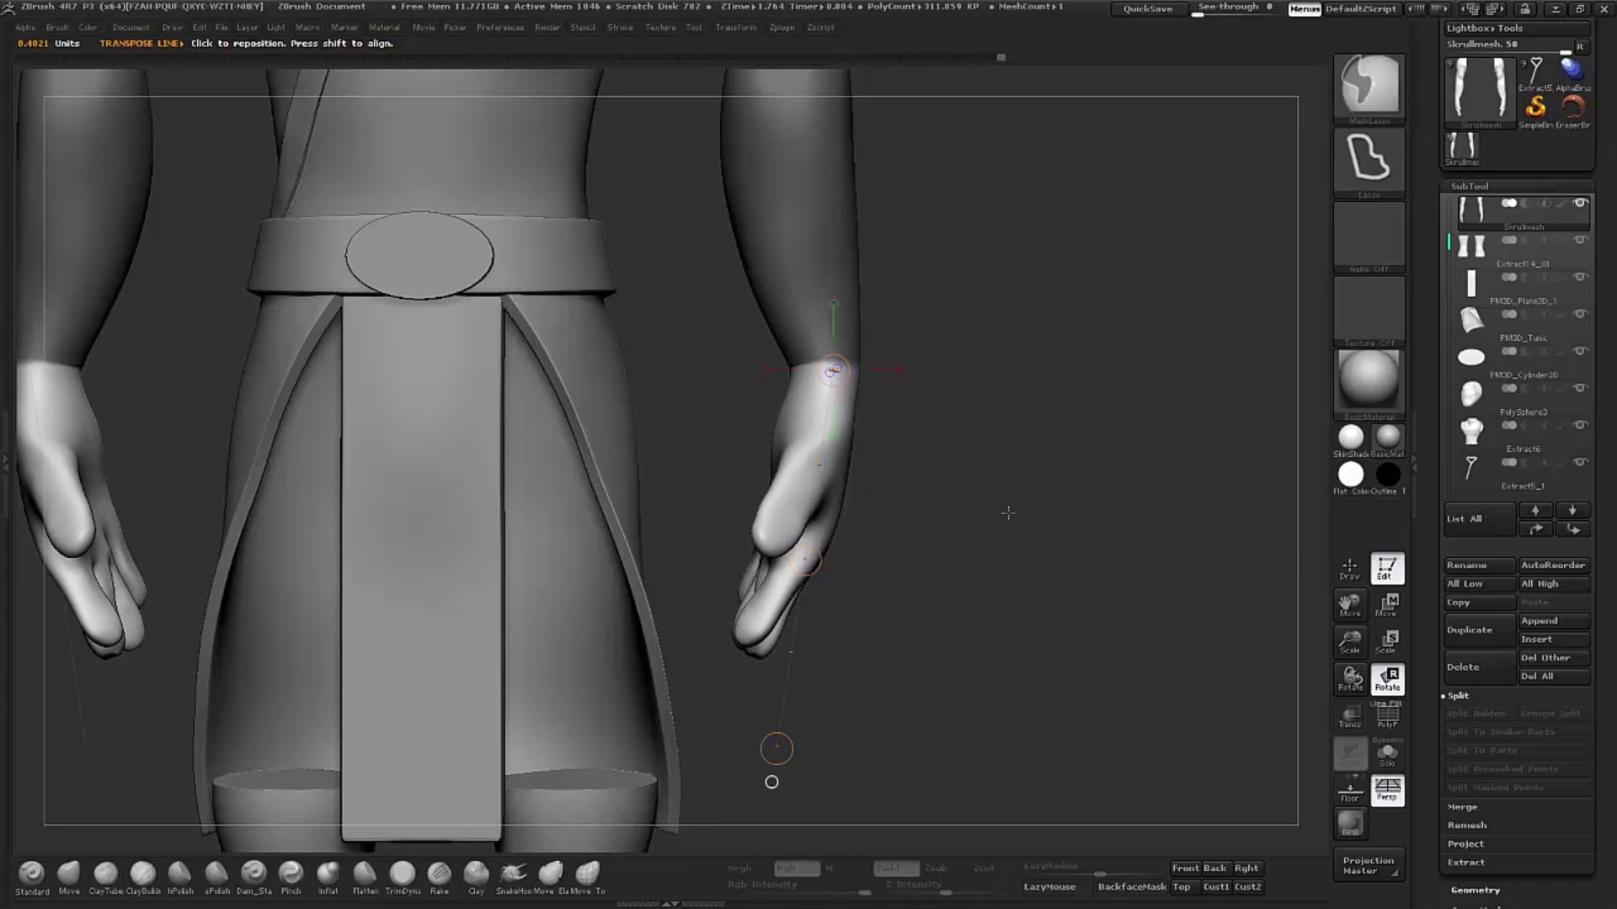
pyautogui.moveTo(1004, 458); pyautogui.dragTo(861, 353)
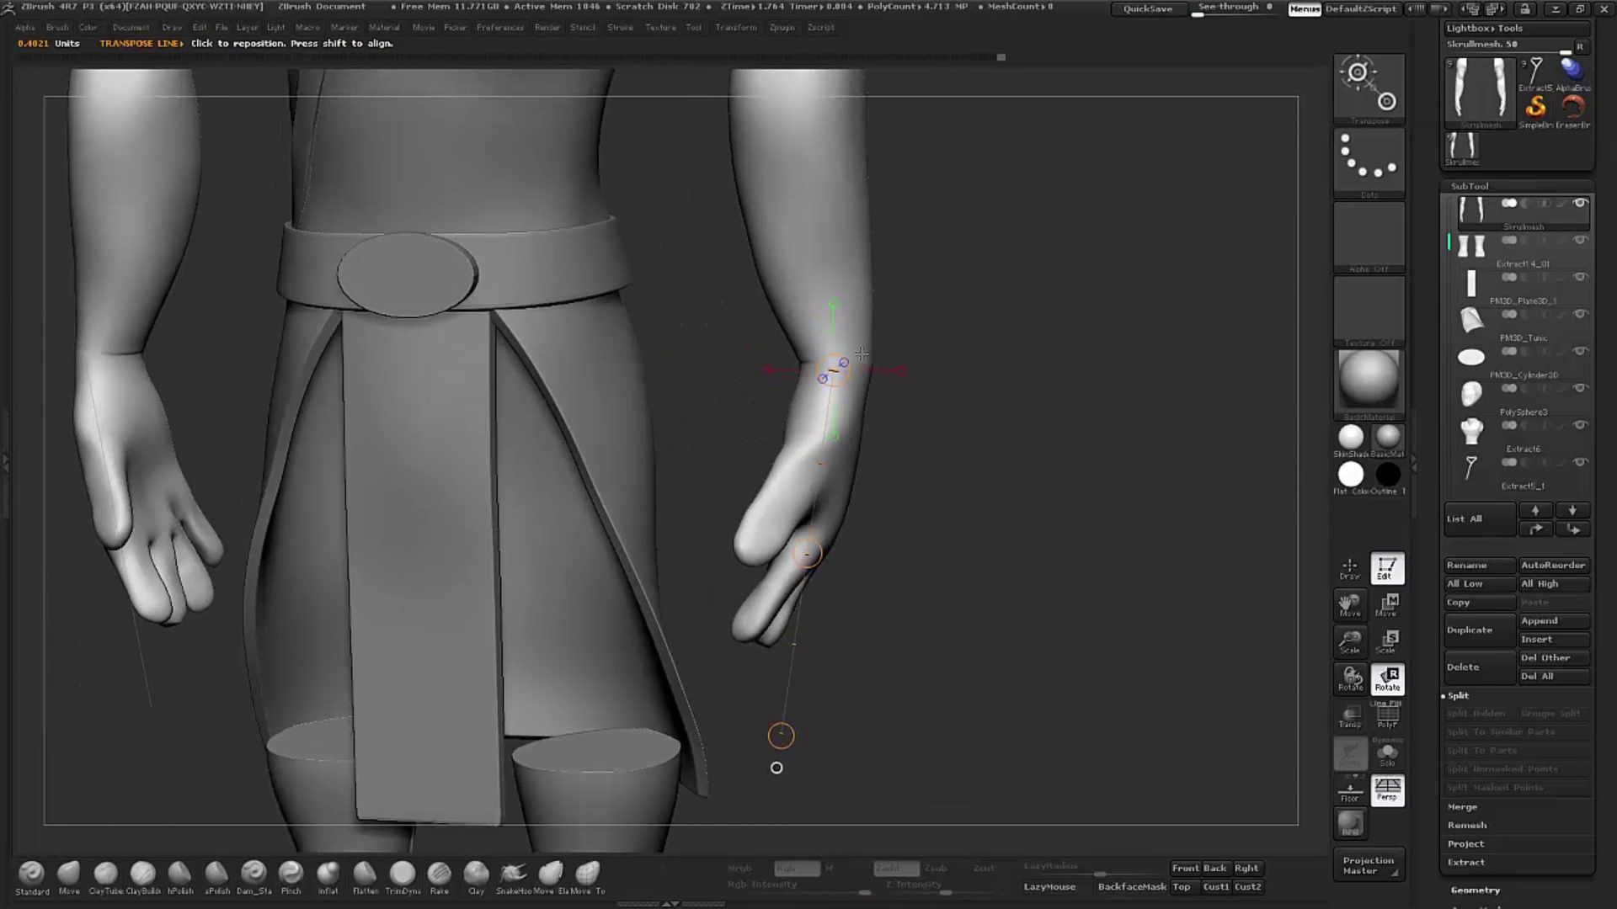
pyautogui.moveTo(1014, 375); pyautogui.dragTo(1002, 375)
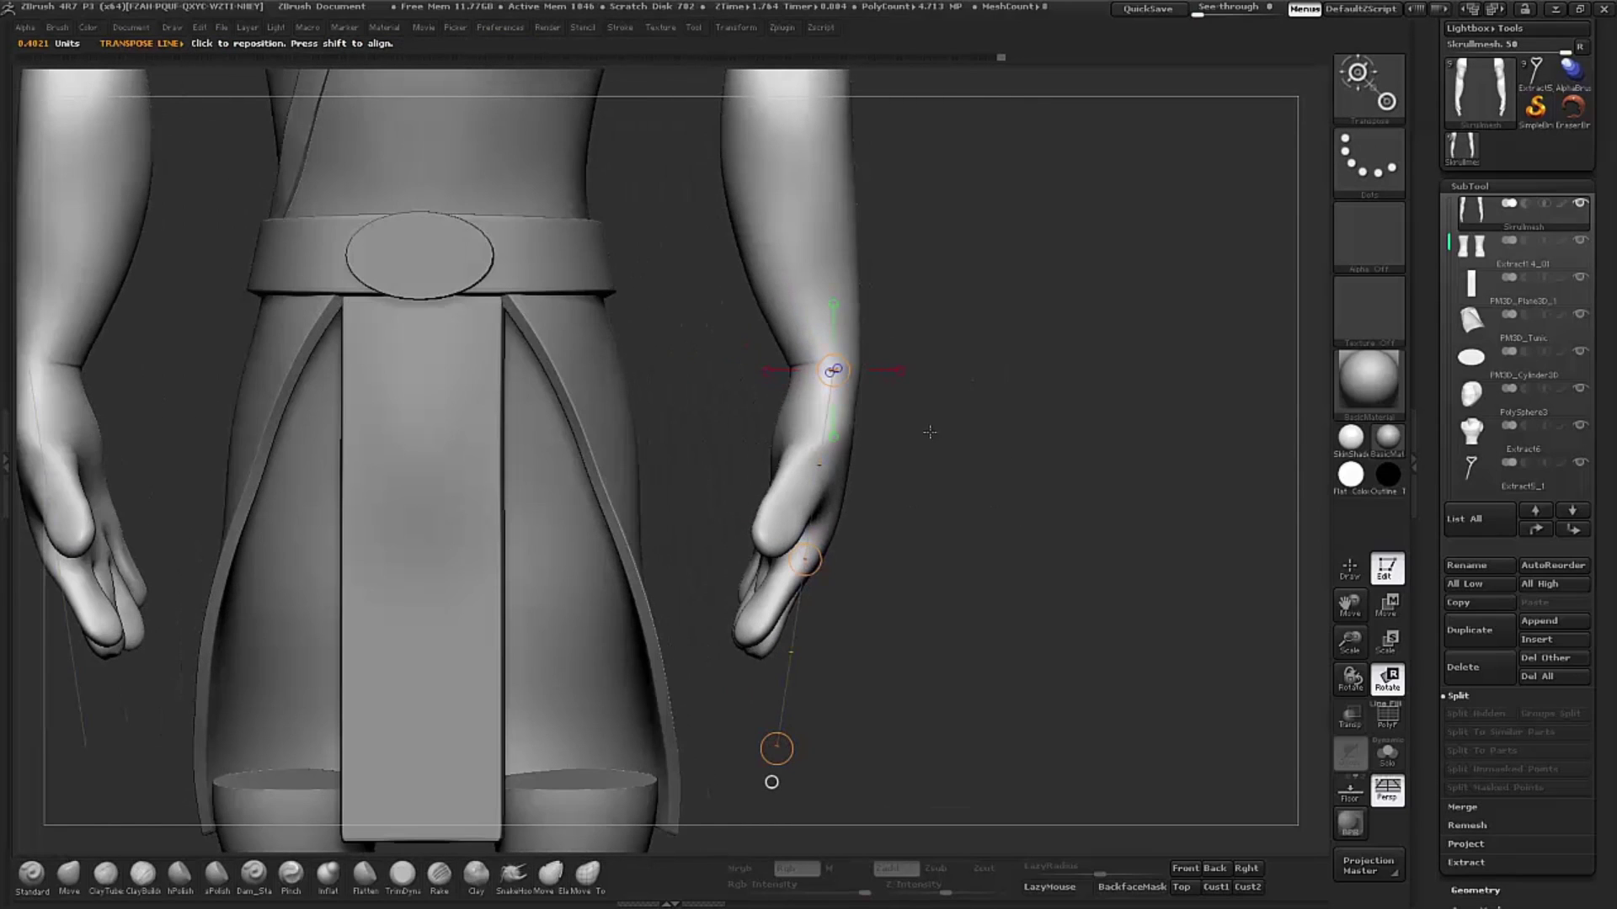
# Step: Reshape the wrist slightly with a resized Move brush
pyautogui.press('q')
pyautogui.press('b')
pyautogui.press('m')
pyautogui.press('v')
pyautogui.press('s')
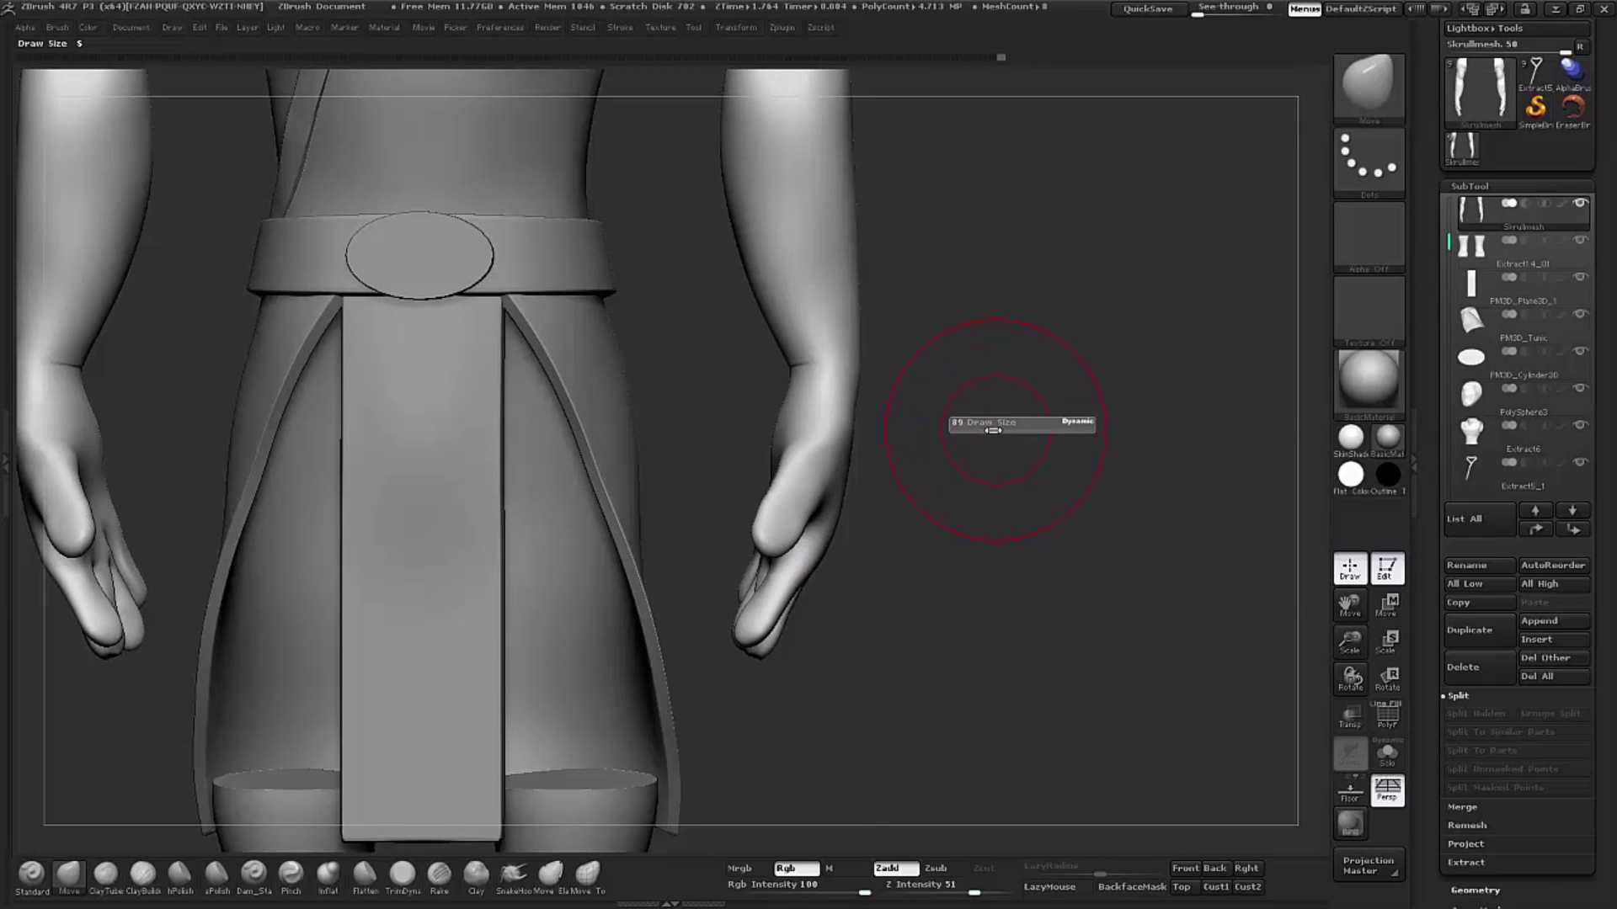
pyautogui.moveTo(790, 370); pyautogui.dragTo(753, 553)
# Step: Push the outer forearm edge outward with a smaller Move brush, then smooth it
pyautogui.press('s')
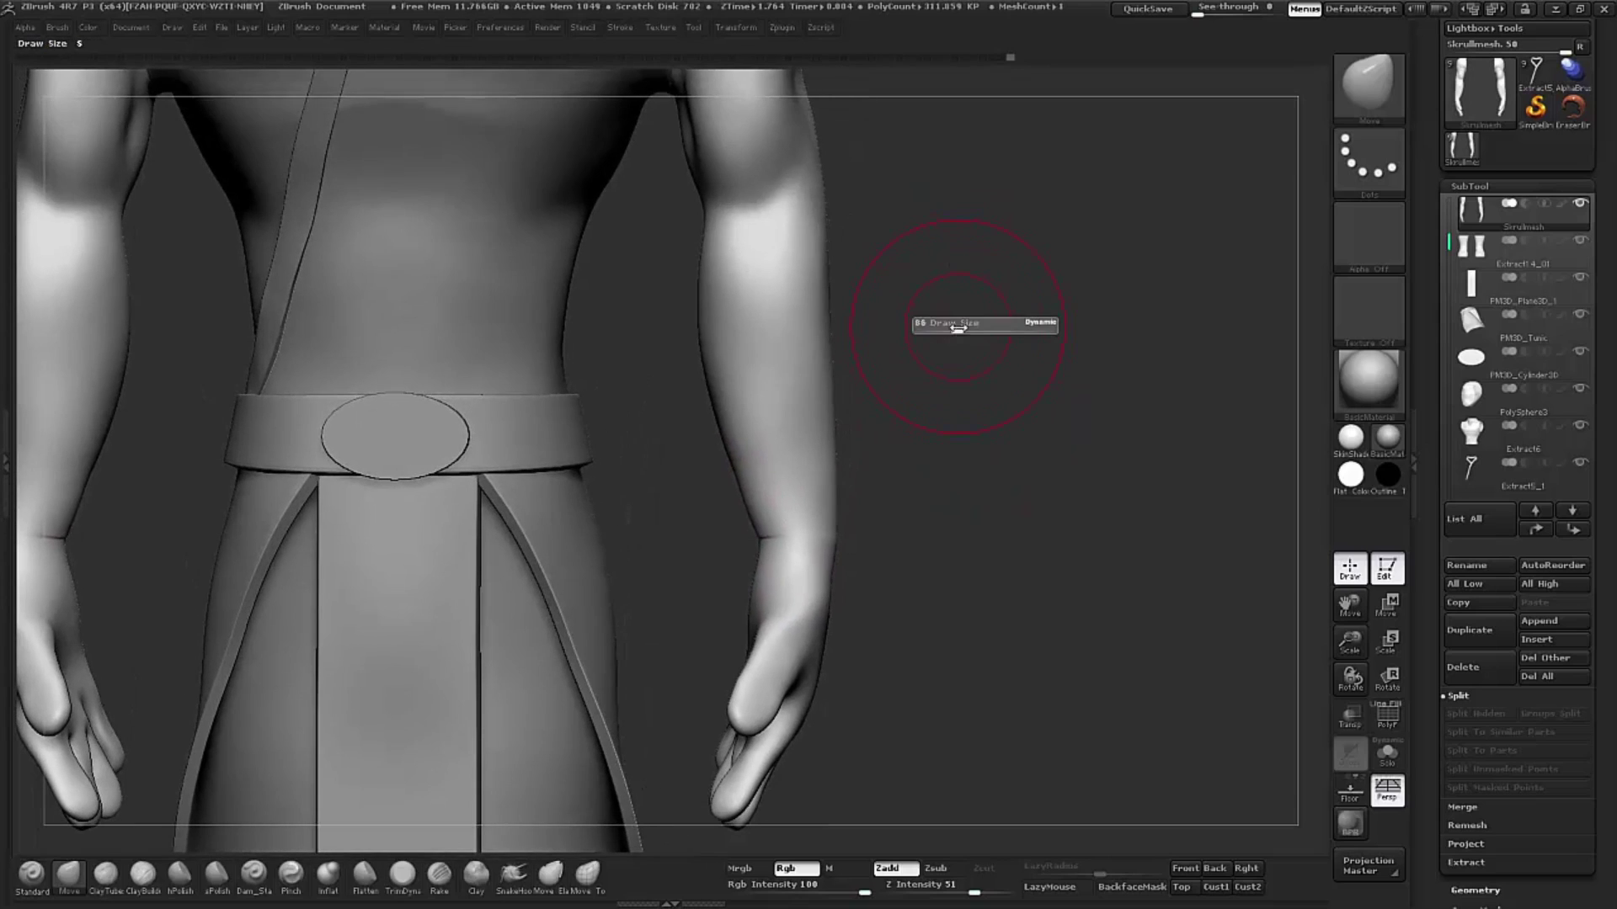
pyautogui.moveTo(961, 329); pyautogui.dragTo(955, 315)
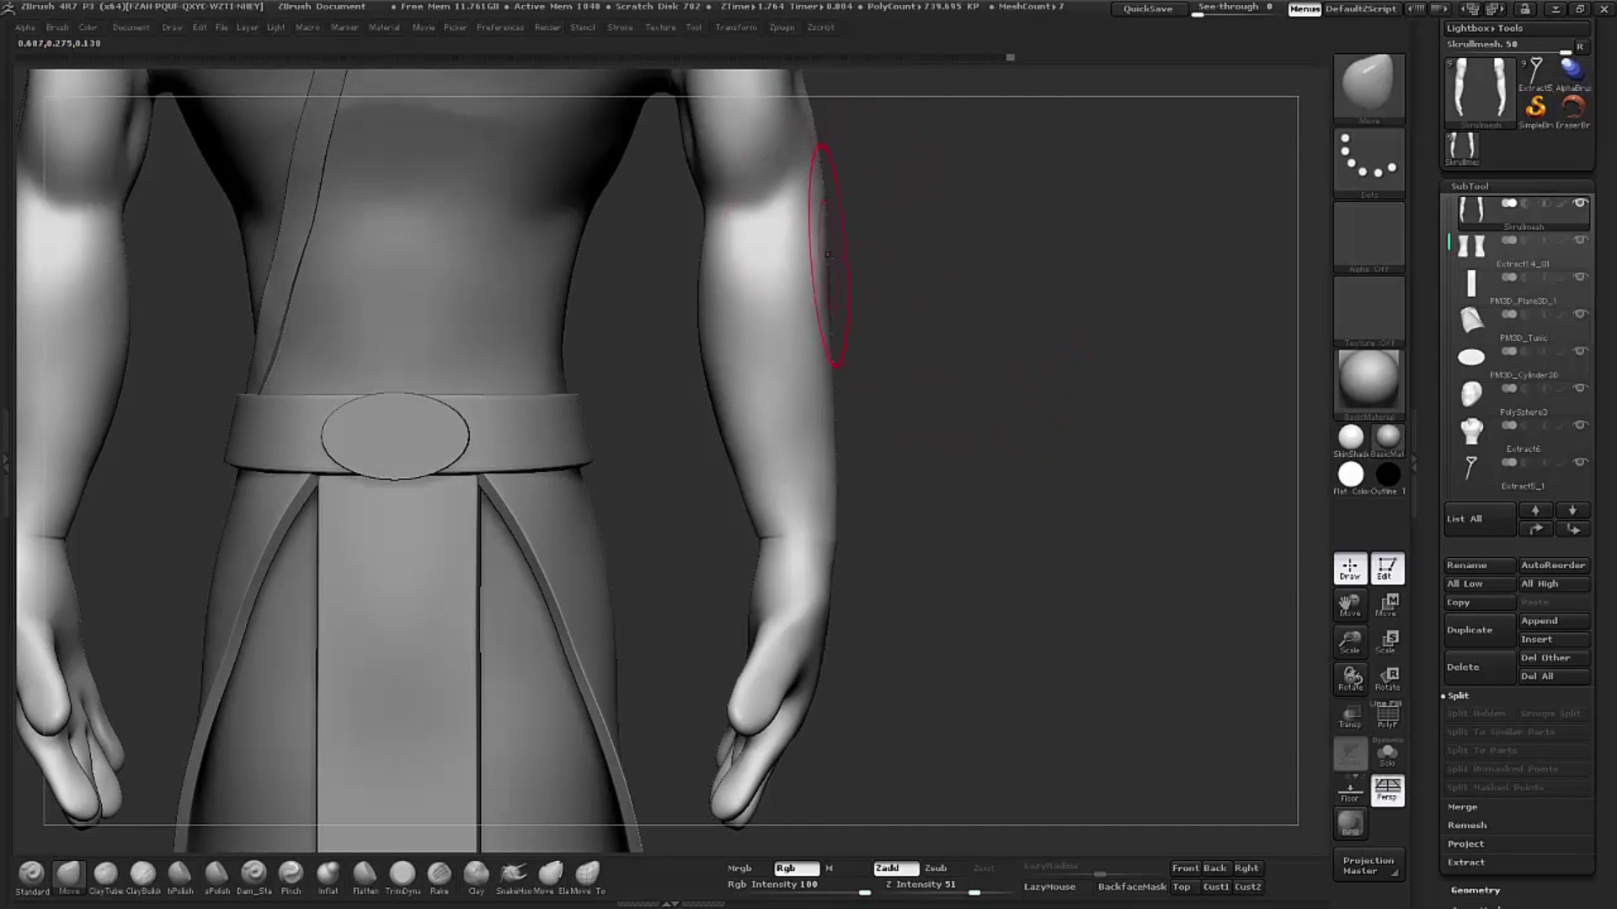
pyautogui.moveTo(829, 211); pyautogui.dragTo(846, 240)
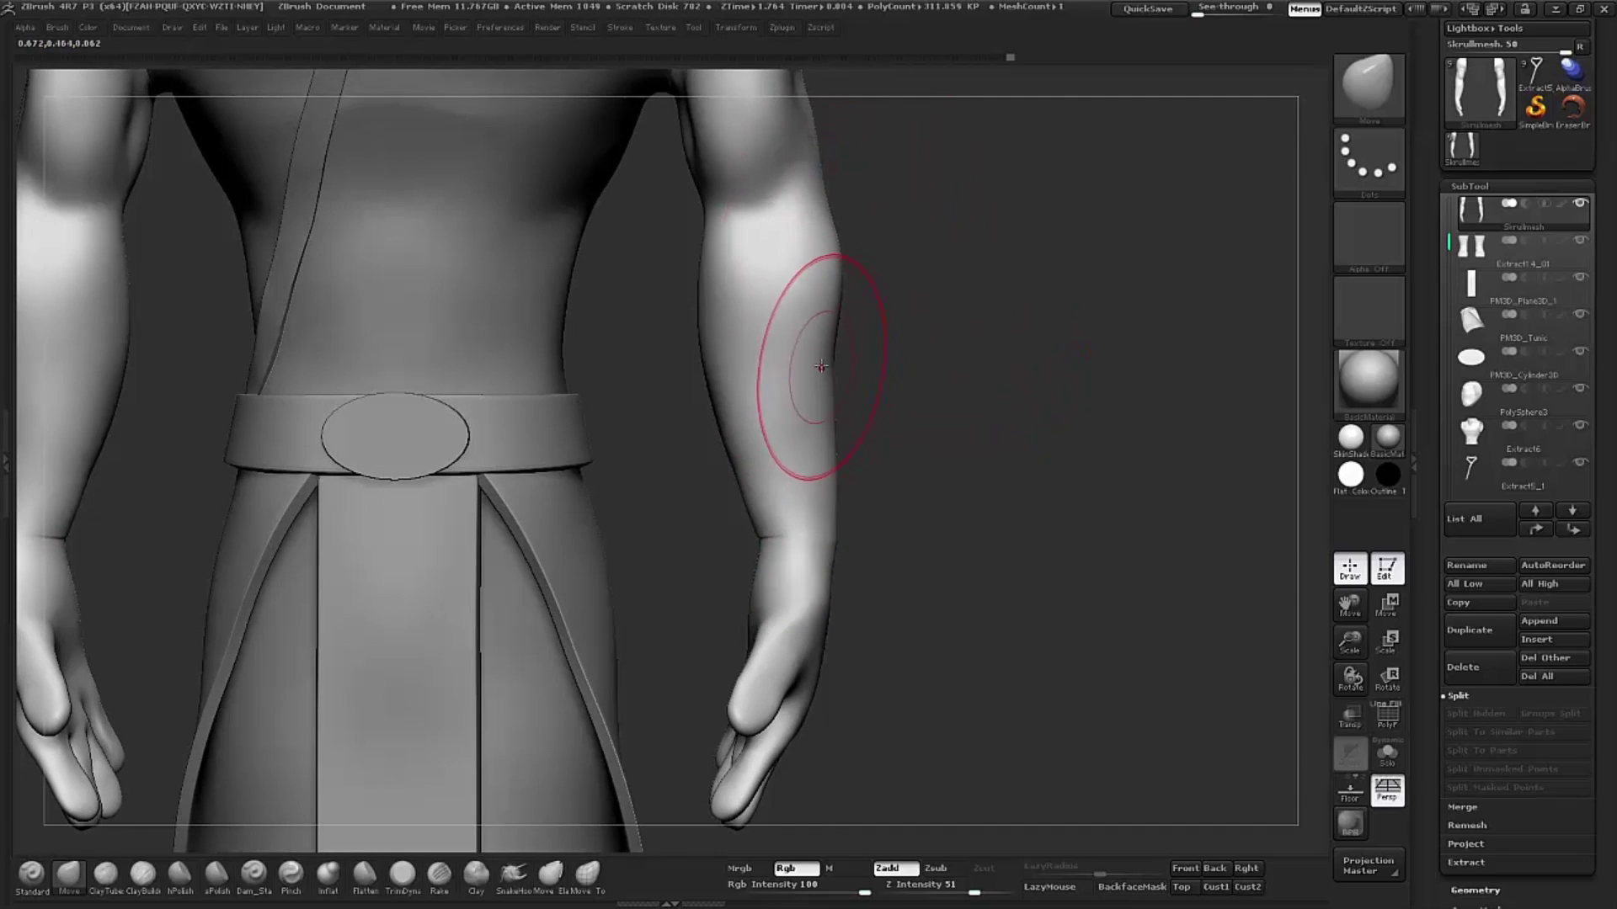
pyautogui.moveTo(825, 358); pyautogui.dragTo(851, 360)
pyautogui.moveTo(834, 418); pyautogui.dragTo(837, 463)
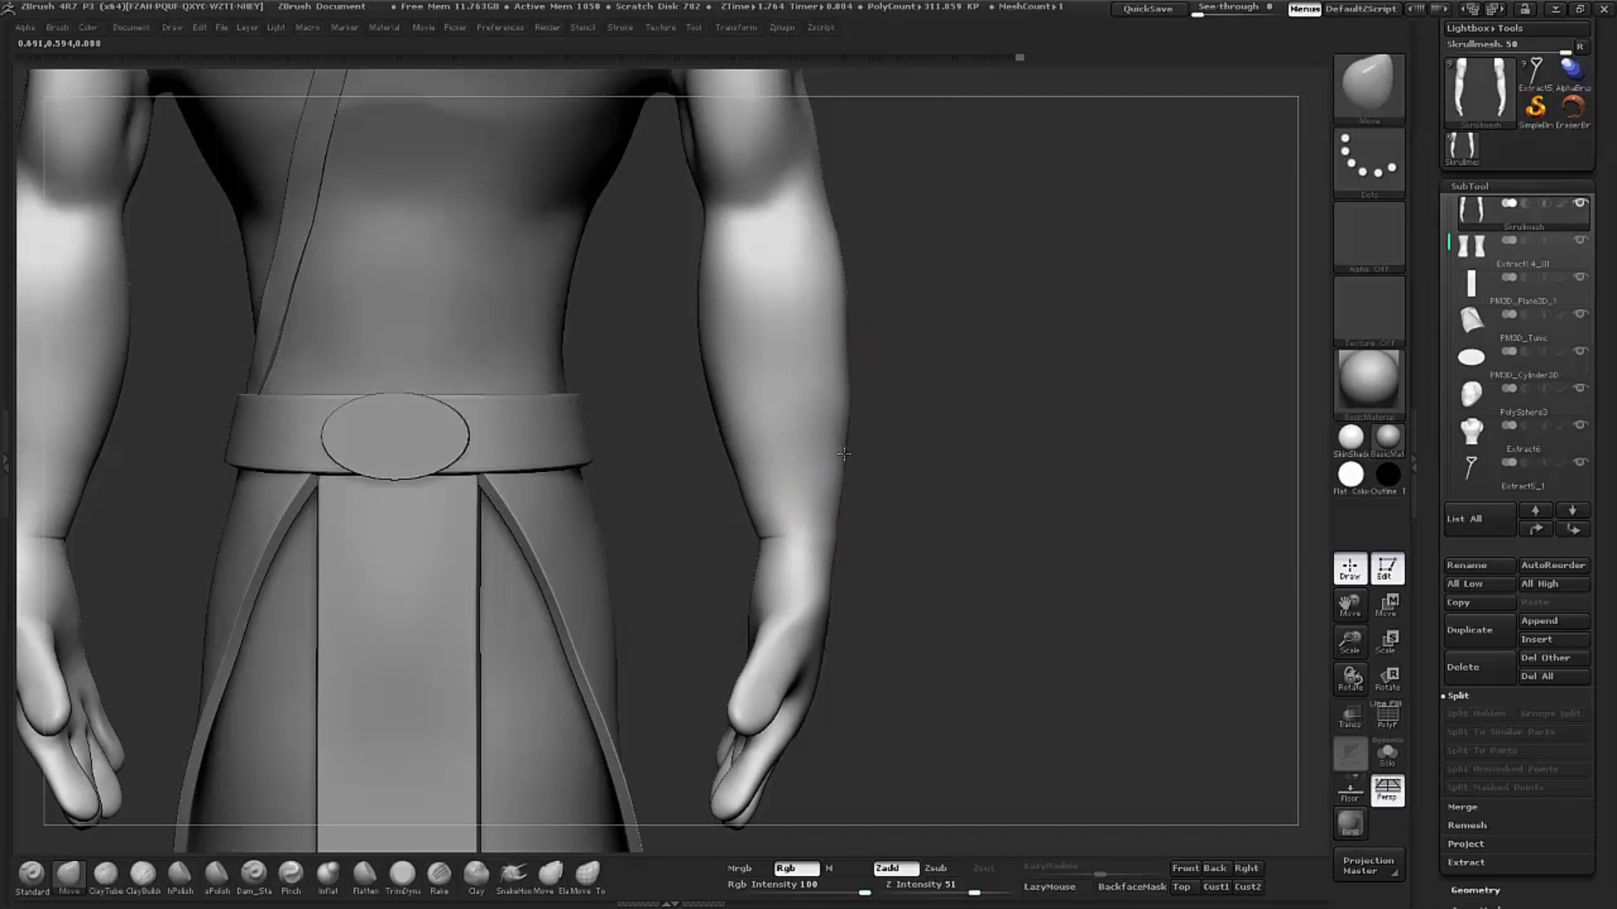
pyautogui.keyDown('shift'); pyautogui.moveTo(848, 397); pyautogui.dragTo(833, 368); pyautogui.keyUp('shift')
# Step: Nudge the right forearm edge slightly inward and smooth its surface
pyautogui.moveTo(959, 293)
pyautogui.mouseDown()
pyautogui.moveTo(939, 343)
pyautogui.moveTo(964, 300)
pyautogui.moveTo(895, 297)
pyautogui.moveTo(970, 313)
pyautogui.moveTo(960, 336)
pyautogui.moveTo(996, 361)
pyautogui.moveTo(965, 355)
pyautogui.moveTo(967, 300)
pyautogui.moveTo(940, 404)
pyautogui.mouseUp()
pyautogui.moveTo(864, 295); pyautogui.dragTo(828, 317)
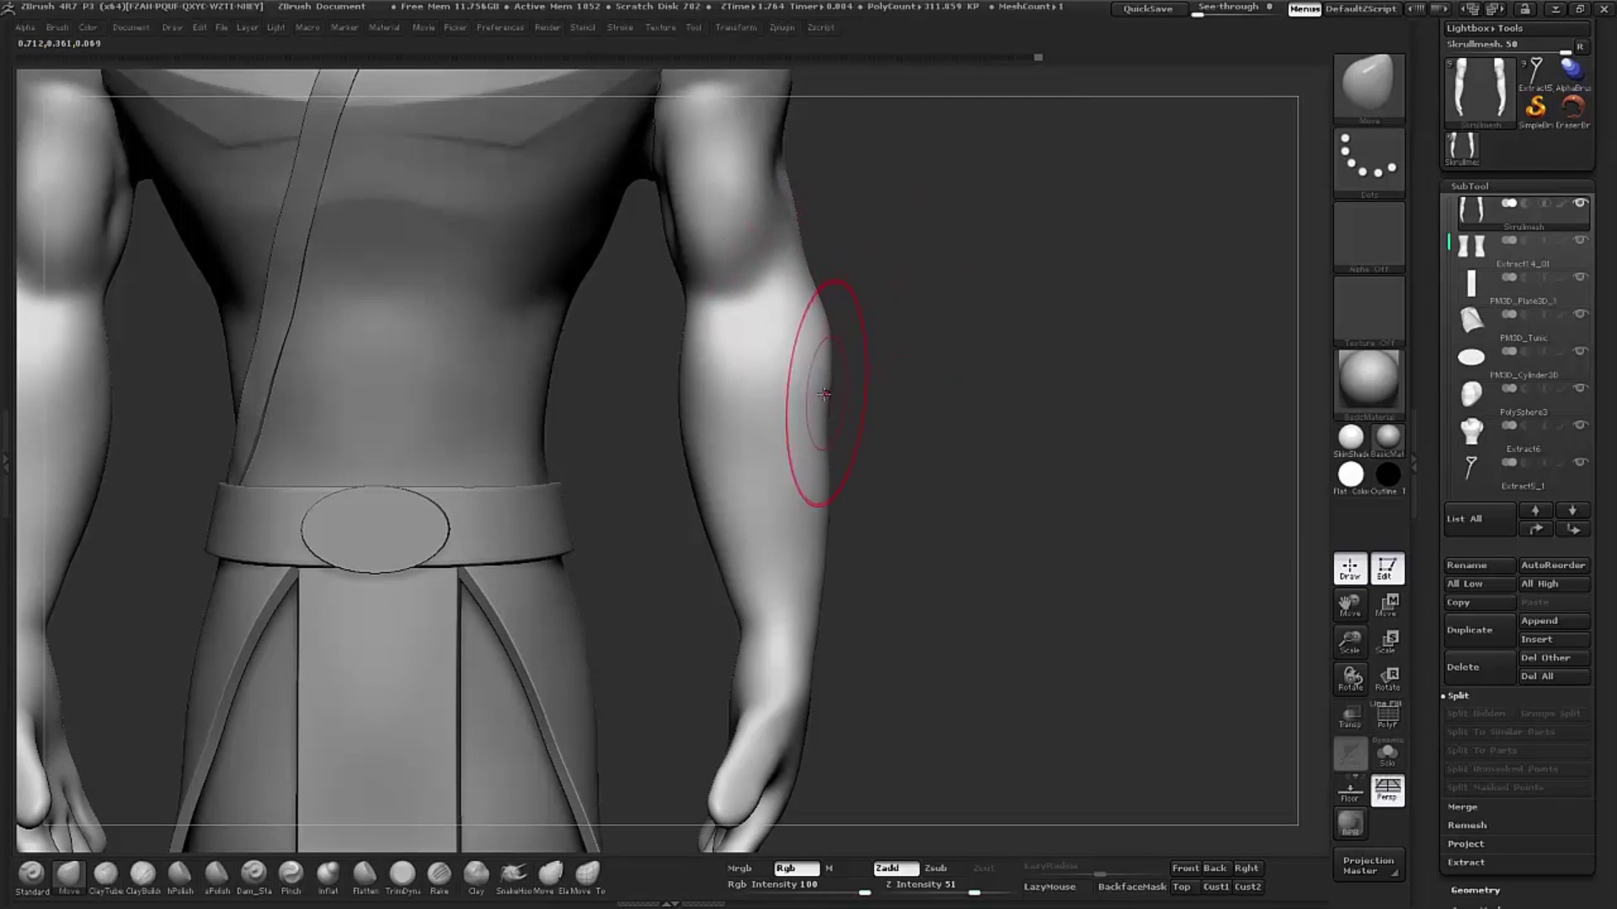
pyautogui.moveTo(834, 341); pyautogui.dragTo(823, 347)
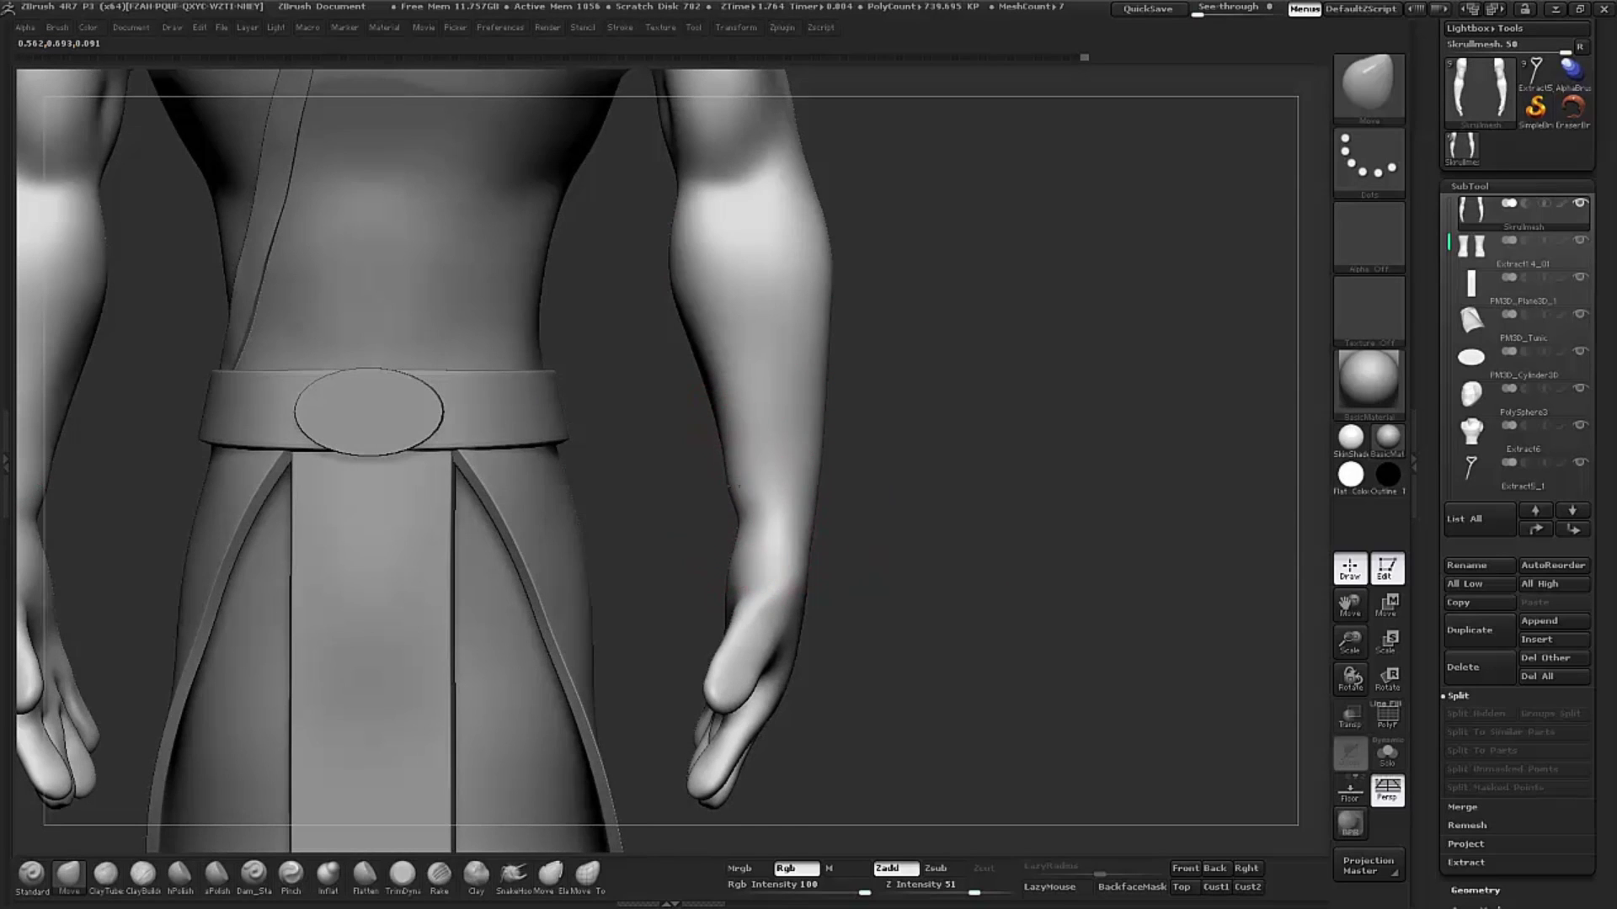
pyautogui.moveTo(686, 507); pyautogui.dragTo(721, 514)
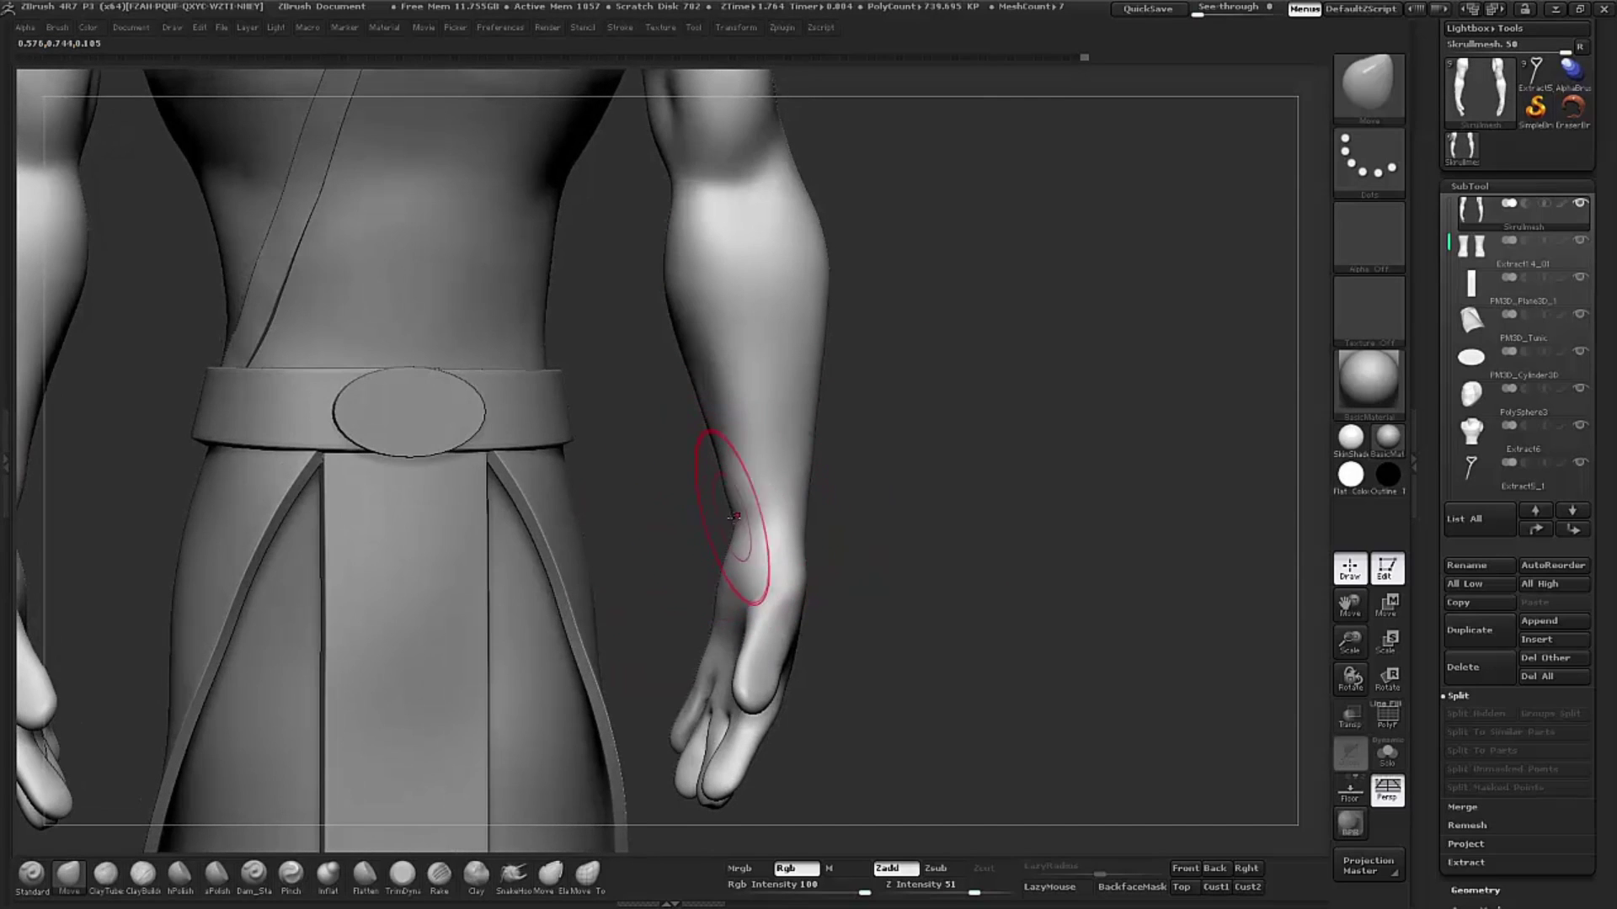
pyautogui.press('s')
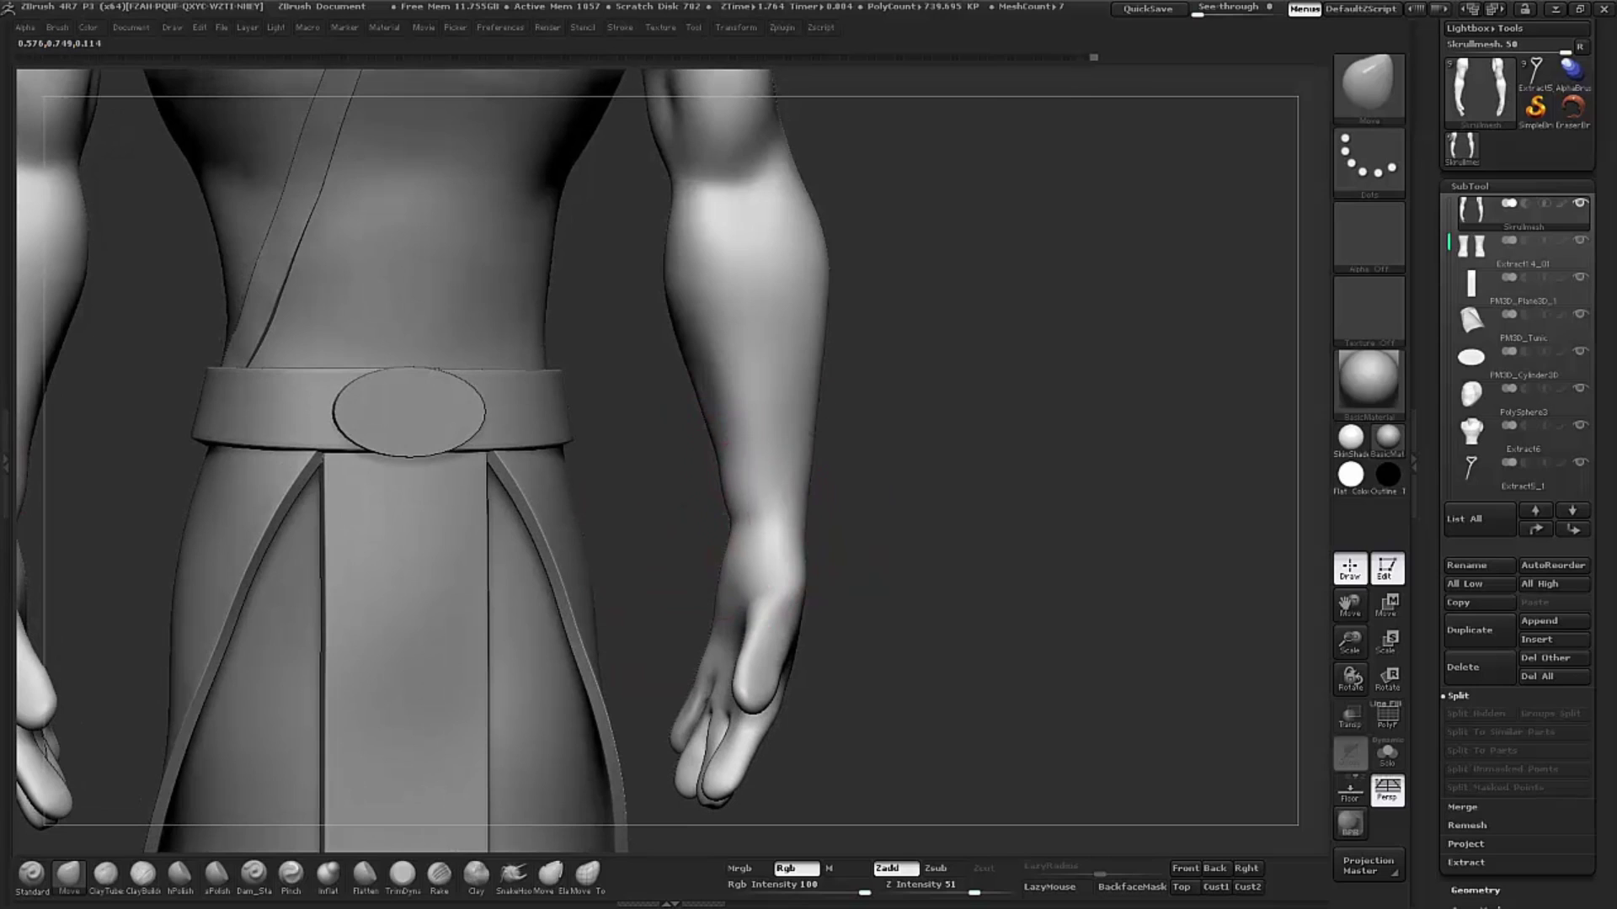
pyautogui.moveTo(887, 422)
pyautogui.mouseDown()
pyautogui.moveTo(736, 468)
pyautogui.moveTo(953, 274)
pyautogui.moveTo(965, 433)
pyautogui.moveTo(968, 376)
pyautogui.moveTo(908, 418)
pyautogui.mouseUp()
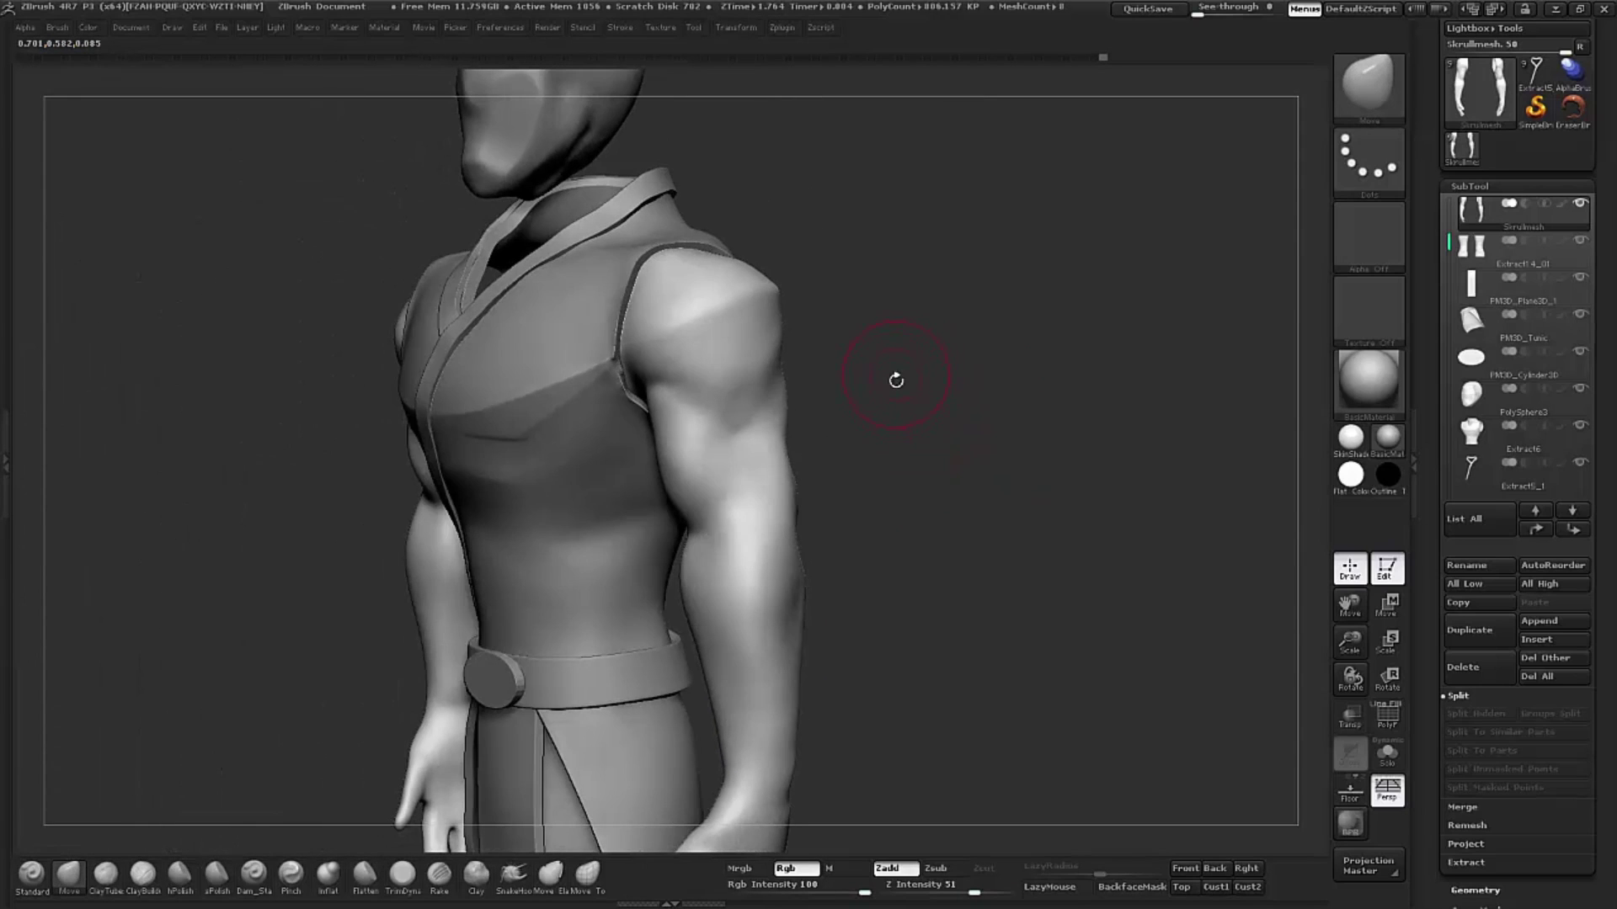
pyautogui.keyDown('shift'); pyautogui.moveTo(916, 349); pyautogui.dragTo(902, 389); pyautogui.keyUp('shift')
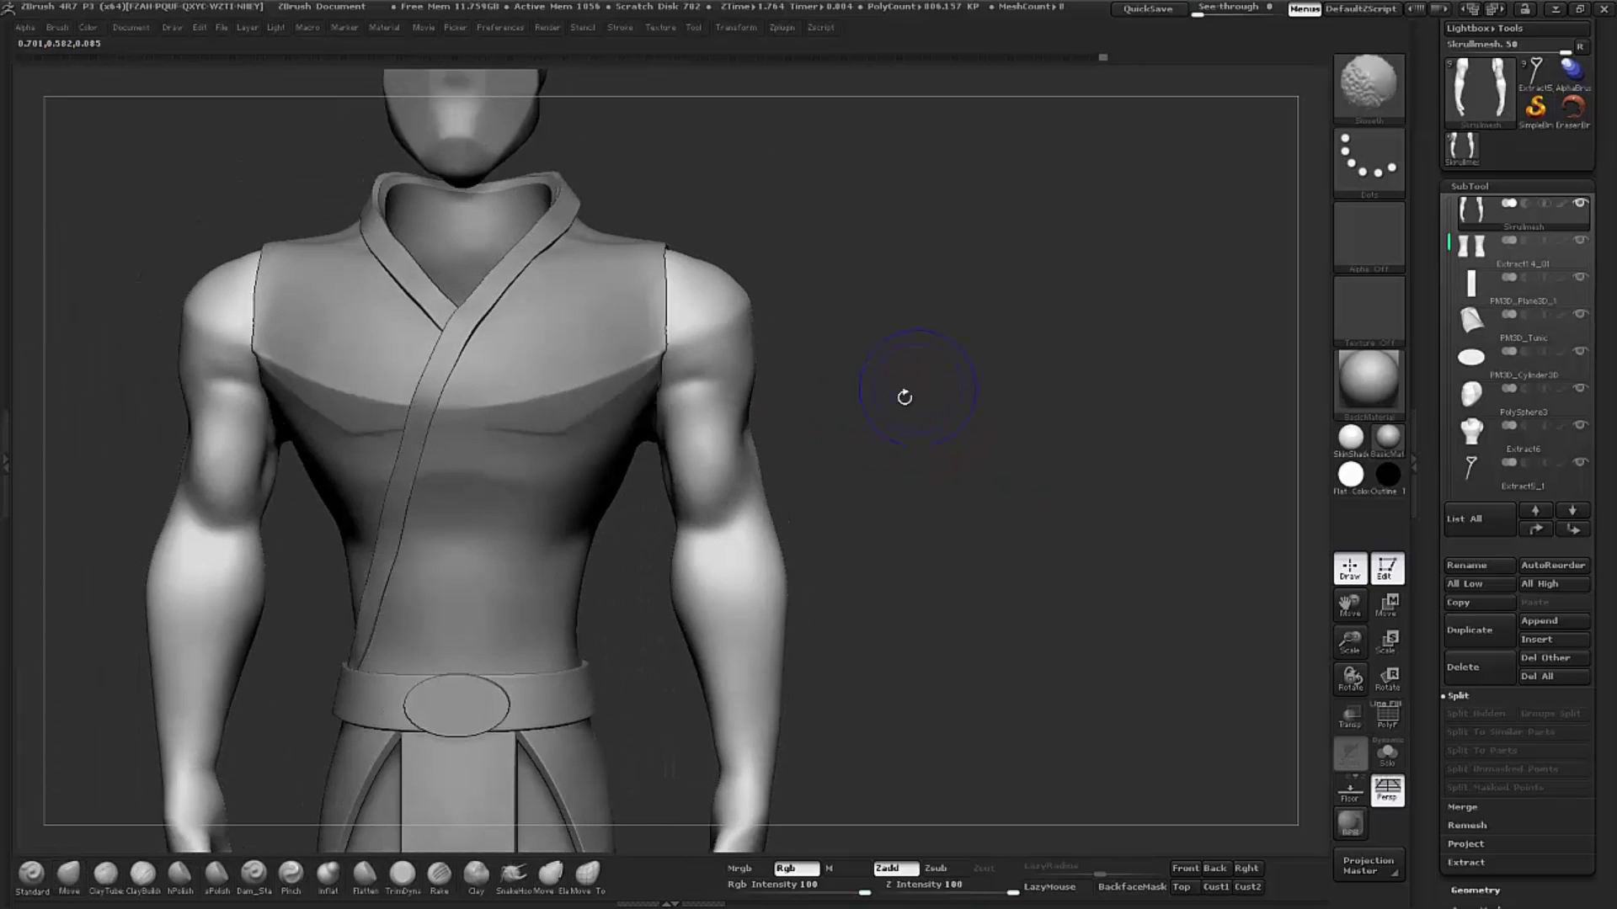
pyautogui.press('s')
pyautogui.moveTo(813, 425)
pyautogui.mouseDown()
pyautogui.moveTo(847, 426)
pyautogui.moveTo(796, 425)
pyautogui.mouseUp()
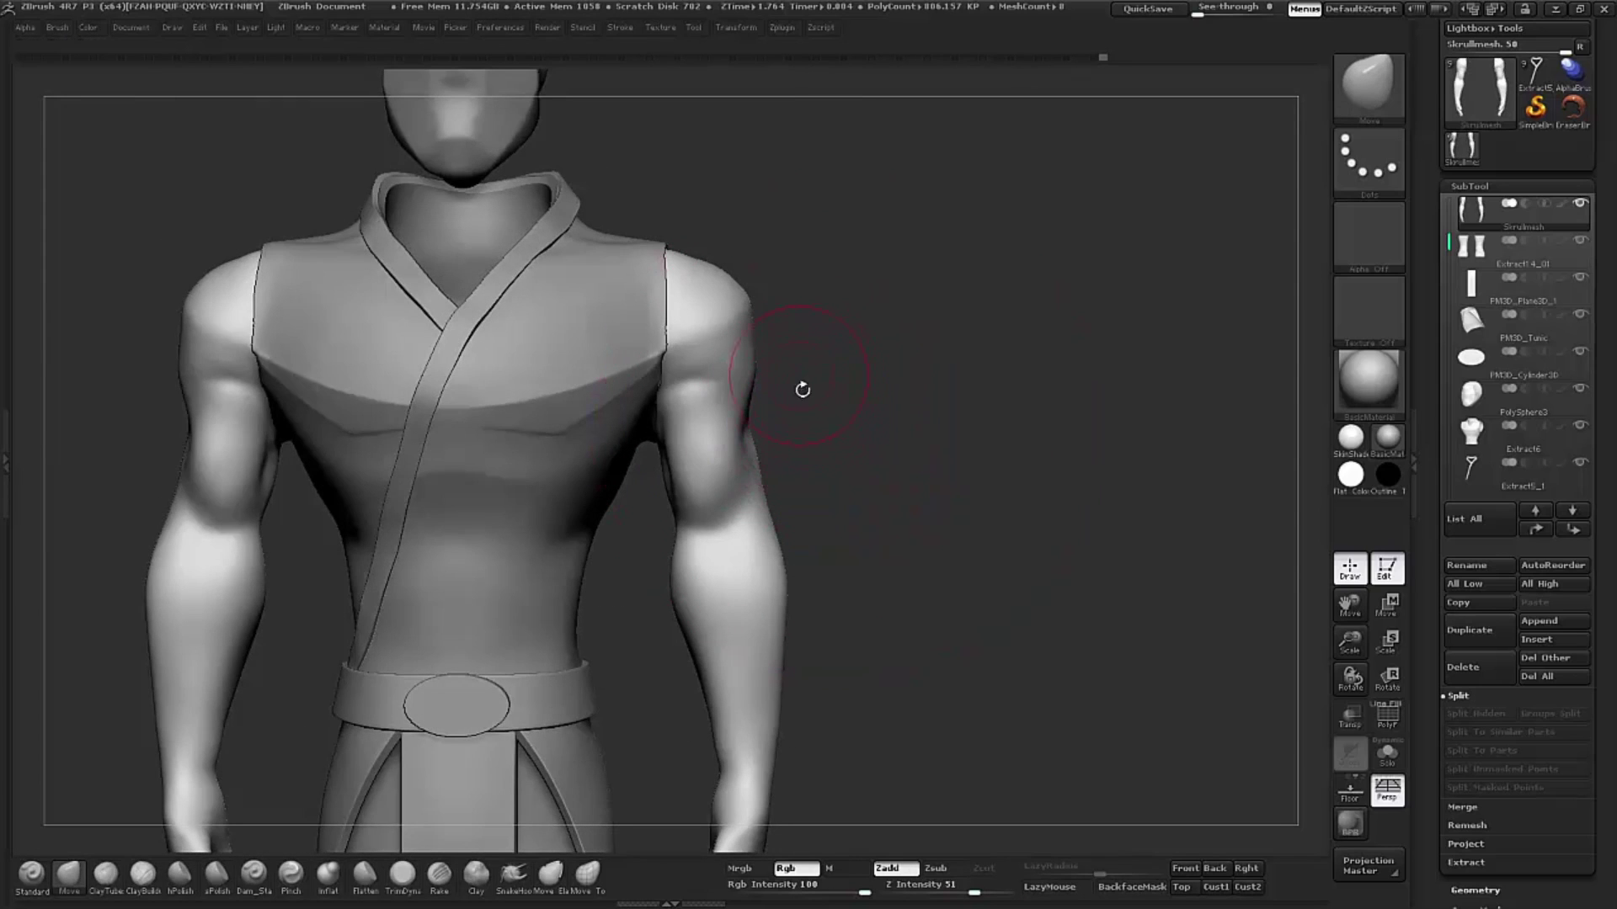
pyautogui.moveTo(894, 360)
pyautogui.mouseDown()
pyautogui.moveTo(931, 336)
pyautogui.moveTo(1019, 377)
pyautogui.moveTo(1058, 361)
pyautogui.moveTo(996, 455)
pyautogui.mouseUp()
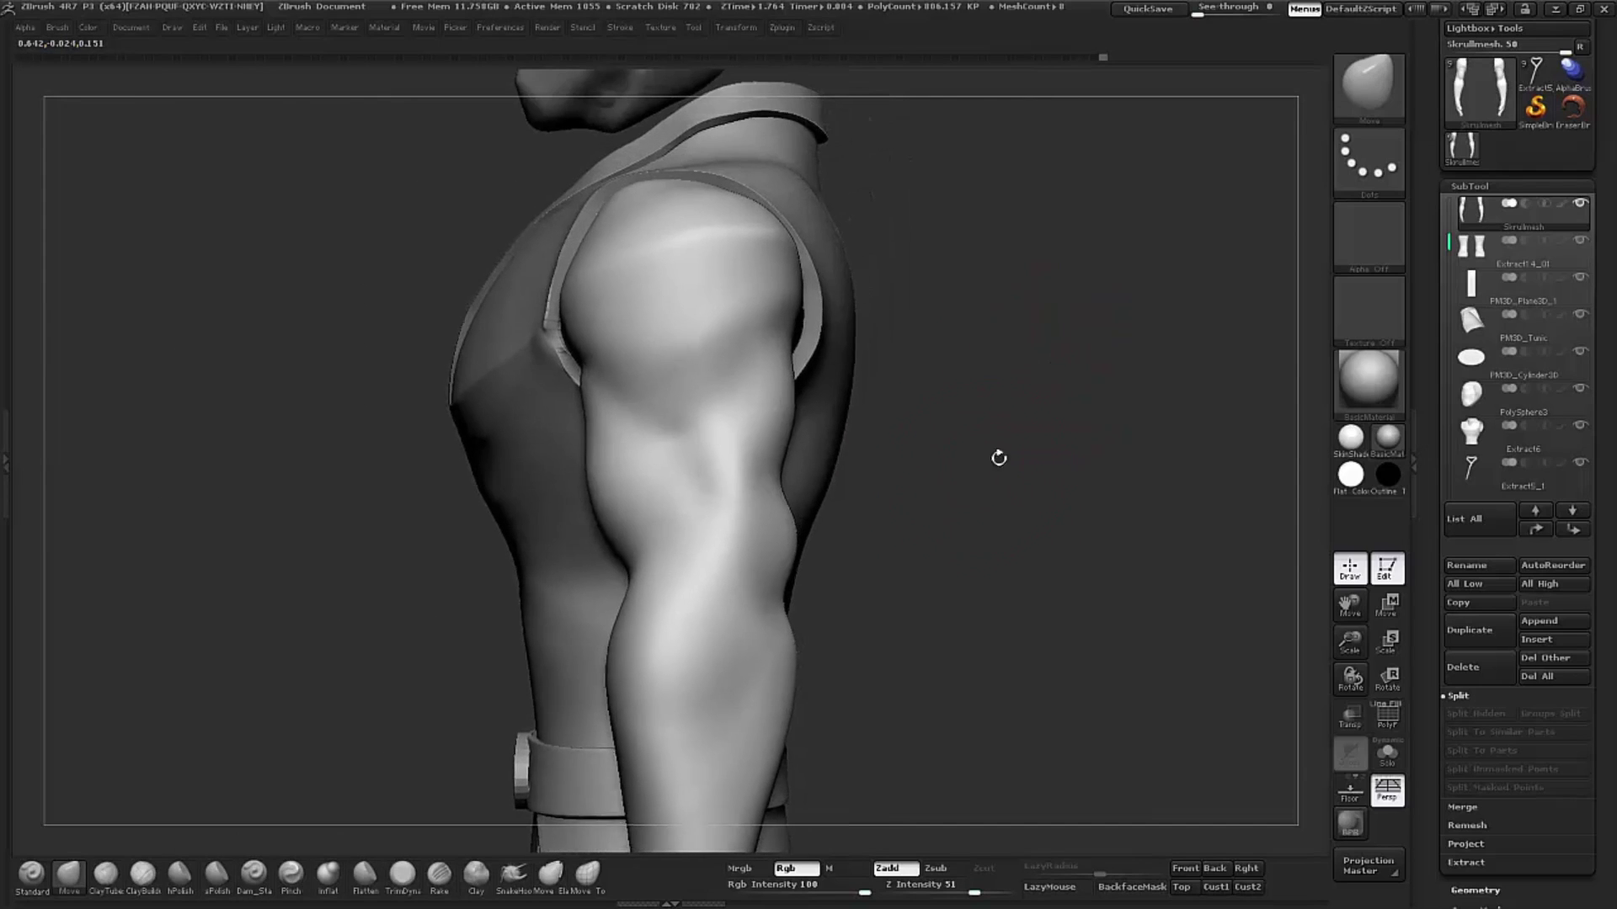
# Step: Carve a short crease on the upper arm with a smaller crease brush
pyautogui.click(254, 876)
pyautogui.press('s')
pyautogui.keyDown('alt'); pyautogui.moveTo(965, 411); pyautogui.dragTo(879, 371); pyautogui.keyUp('alt')
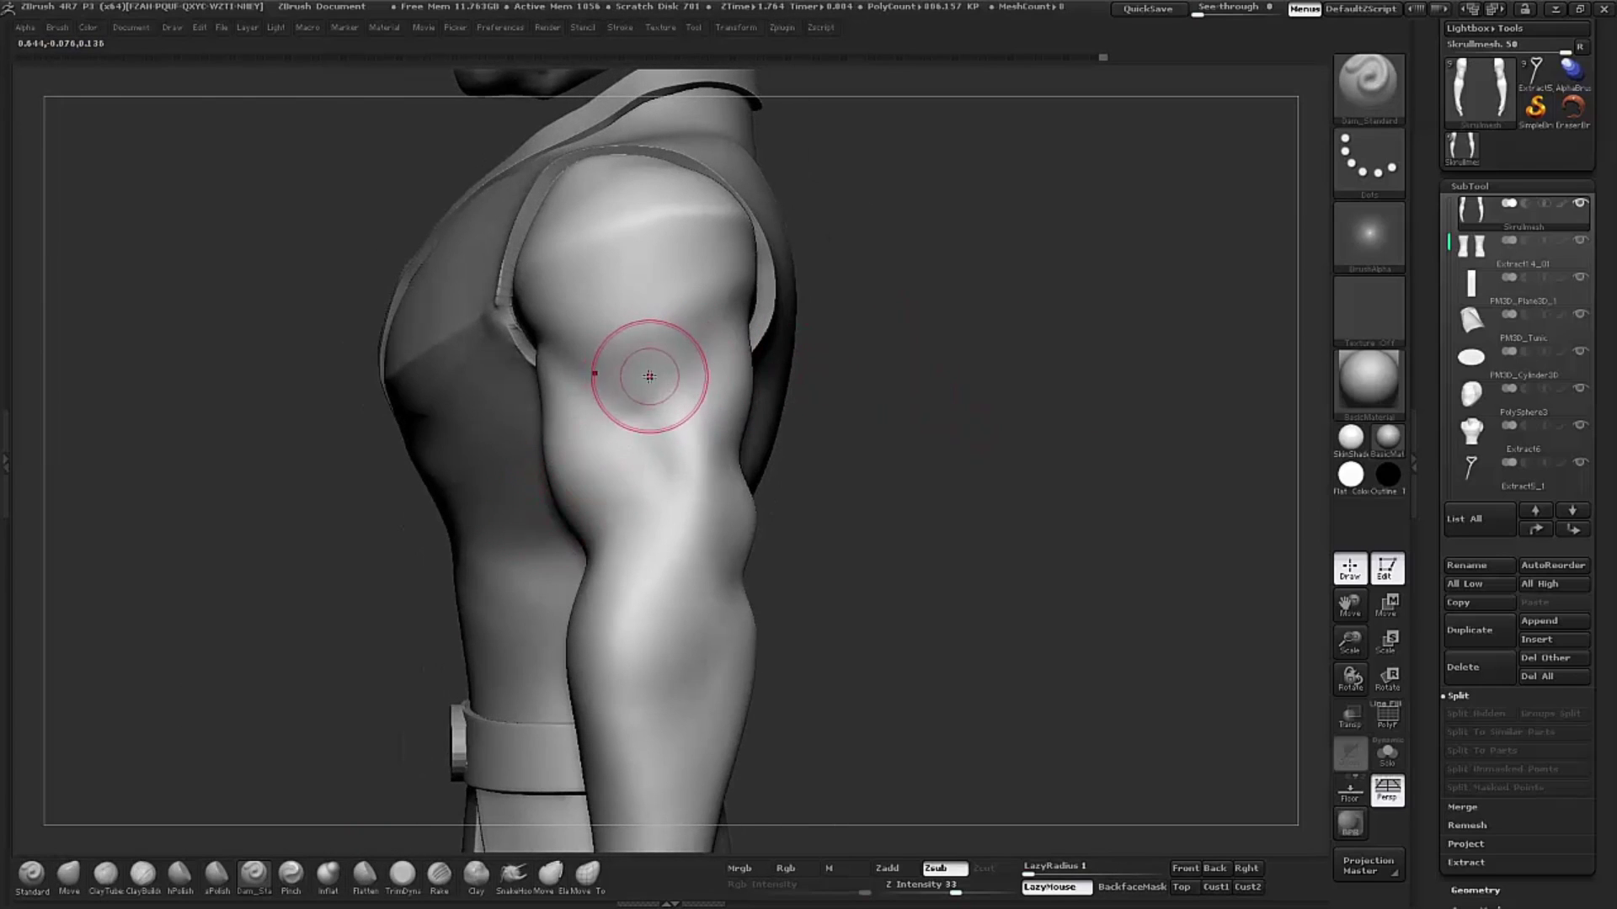
pyautogui.moveTo(650, 384)
pyautogui.mouseDown()
pyautogui.moveTo(629, 406)
pyautogui.moveTo(667, 362)
pyautogui.mouseUp()
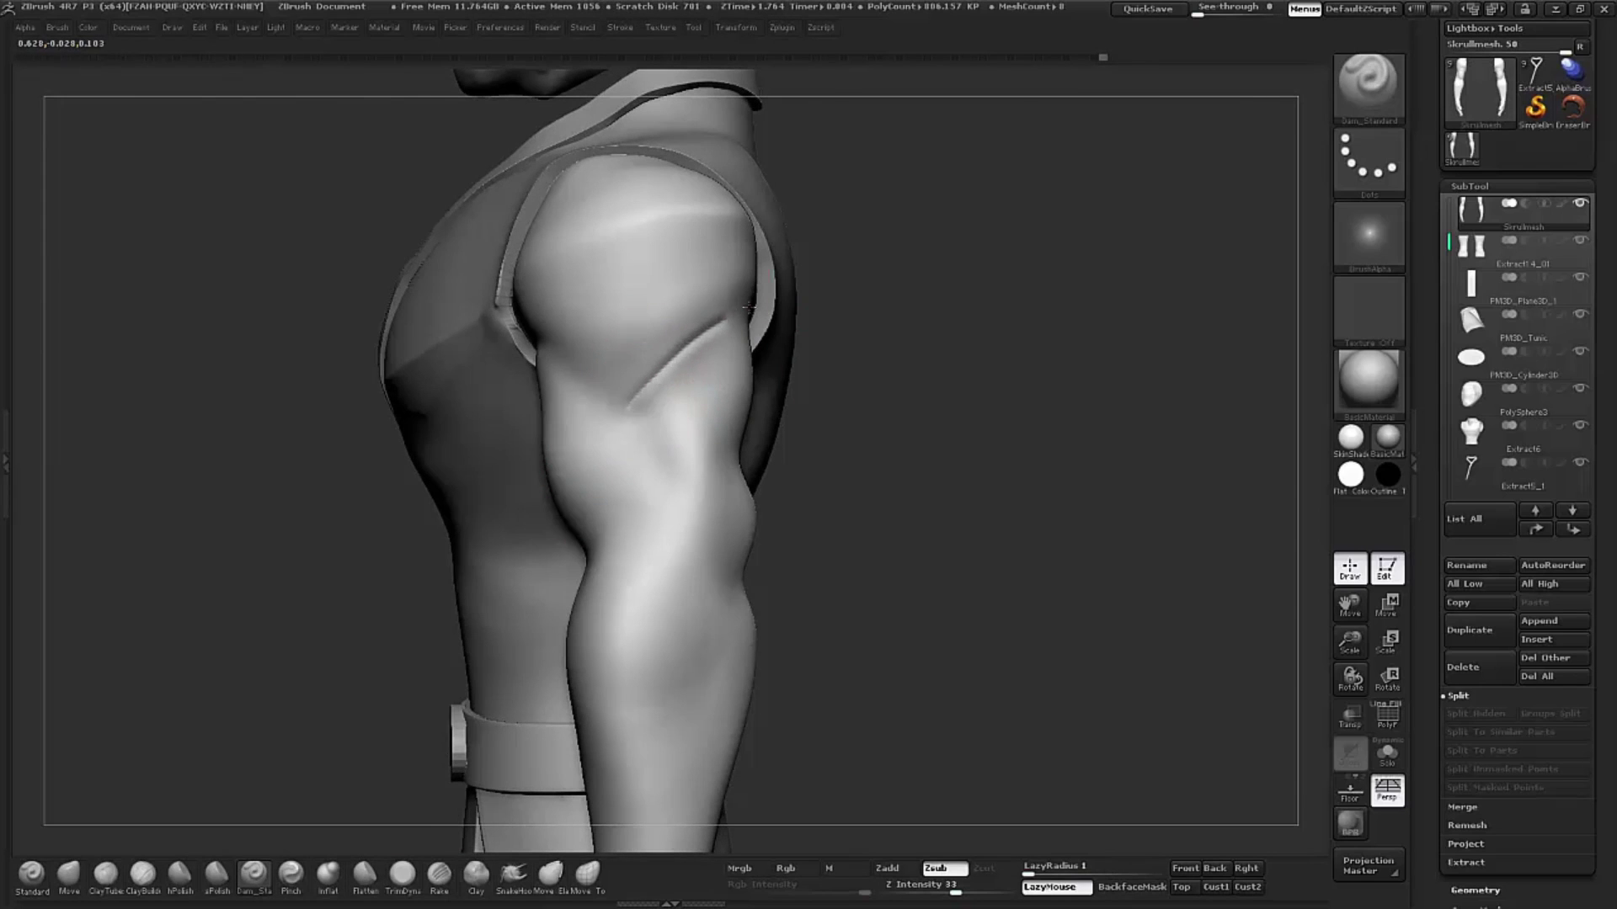
pyautogui.moveTo(940, 270); pyautogui.dragTo(836, 312)
pyautogui.moveTo(699, 324)
pyautogui.mouseDown()
pyautogui.moveTo(715, 330)
pyautogui.moveTo(714, 310)
pyautogui.mouseUp()
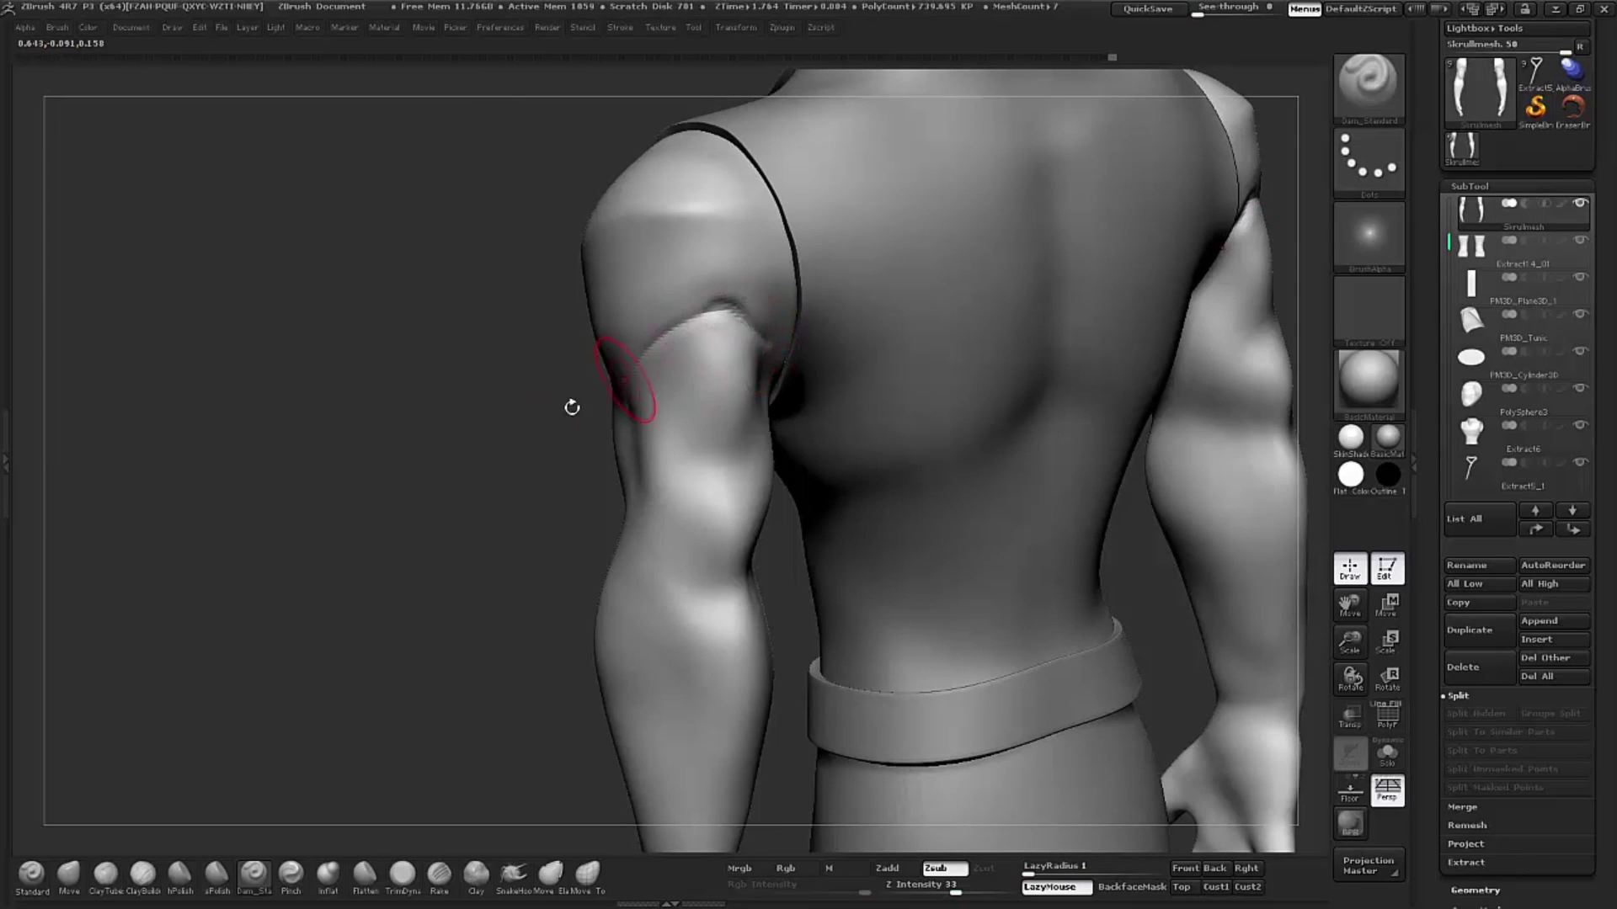
pyautogui.moveTo(572, 408); pyautogui.dragTo(679, 363)
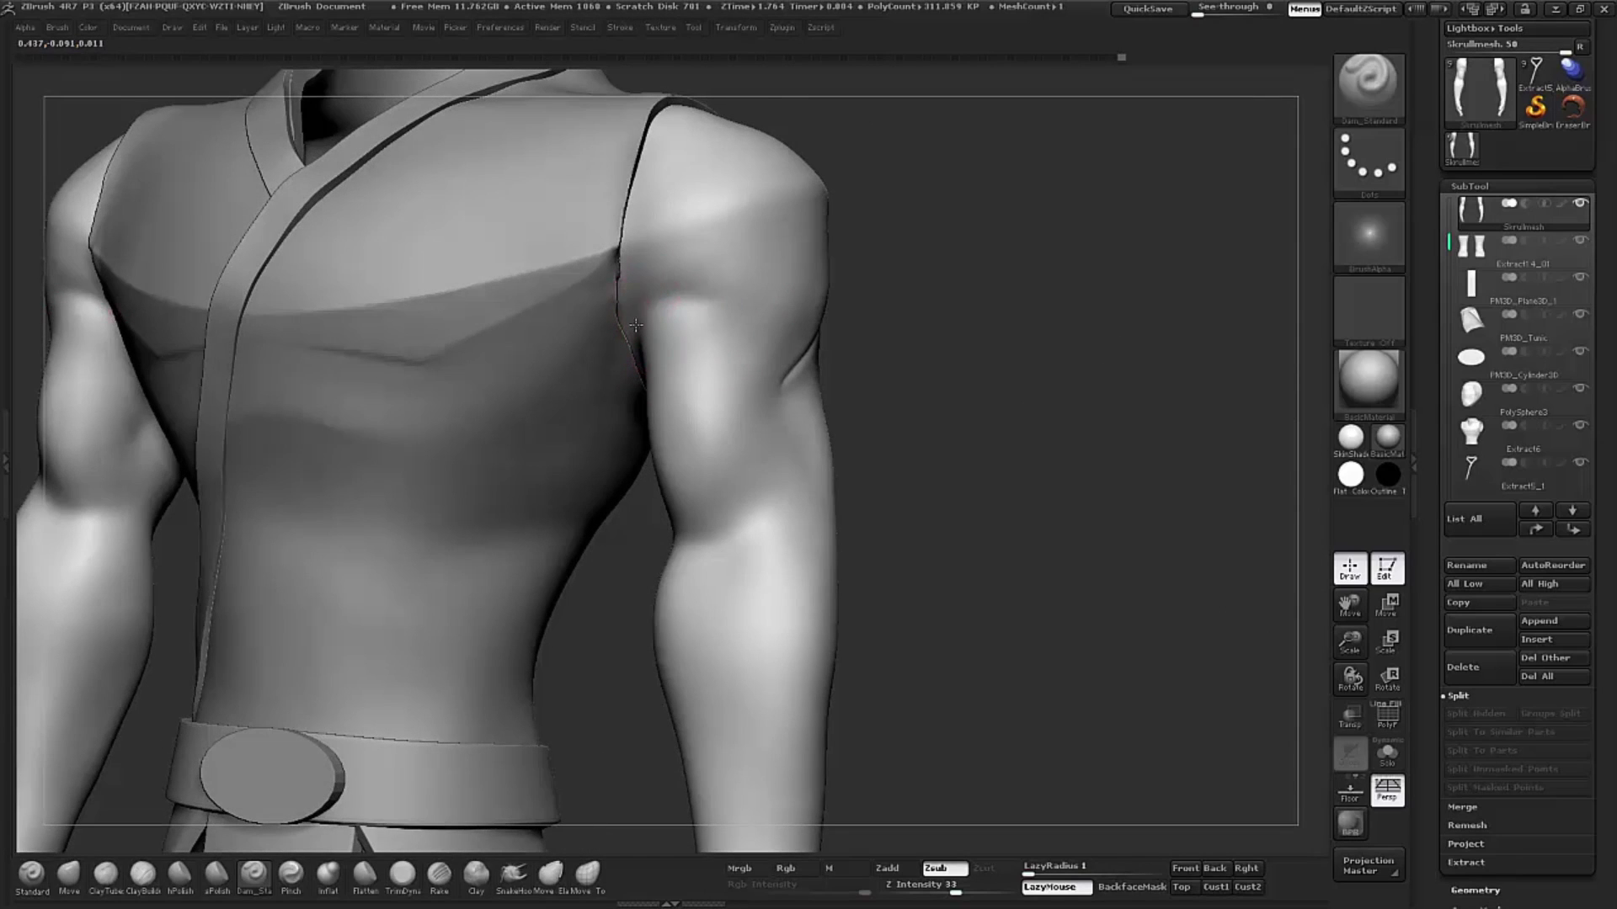
# Step: Undo the sharp crease near the sleeve and carve one along the inner elbow
pyautogui.moveTo(942, 379); pyautogui.dragTo(977, 375)
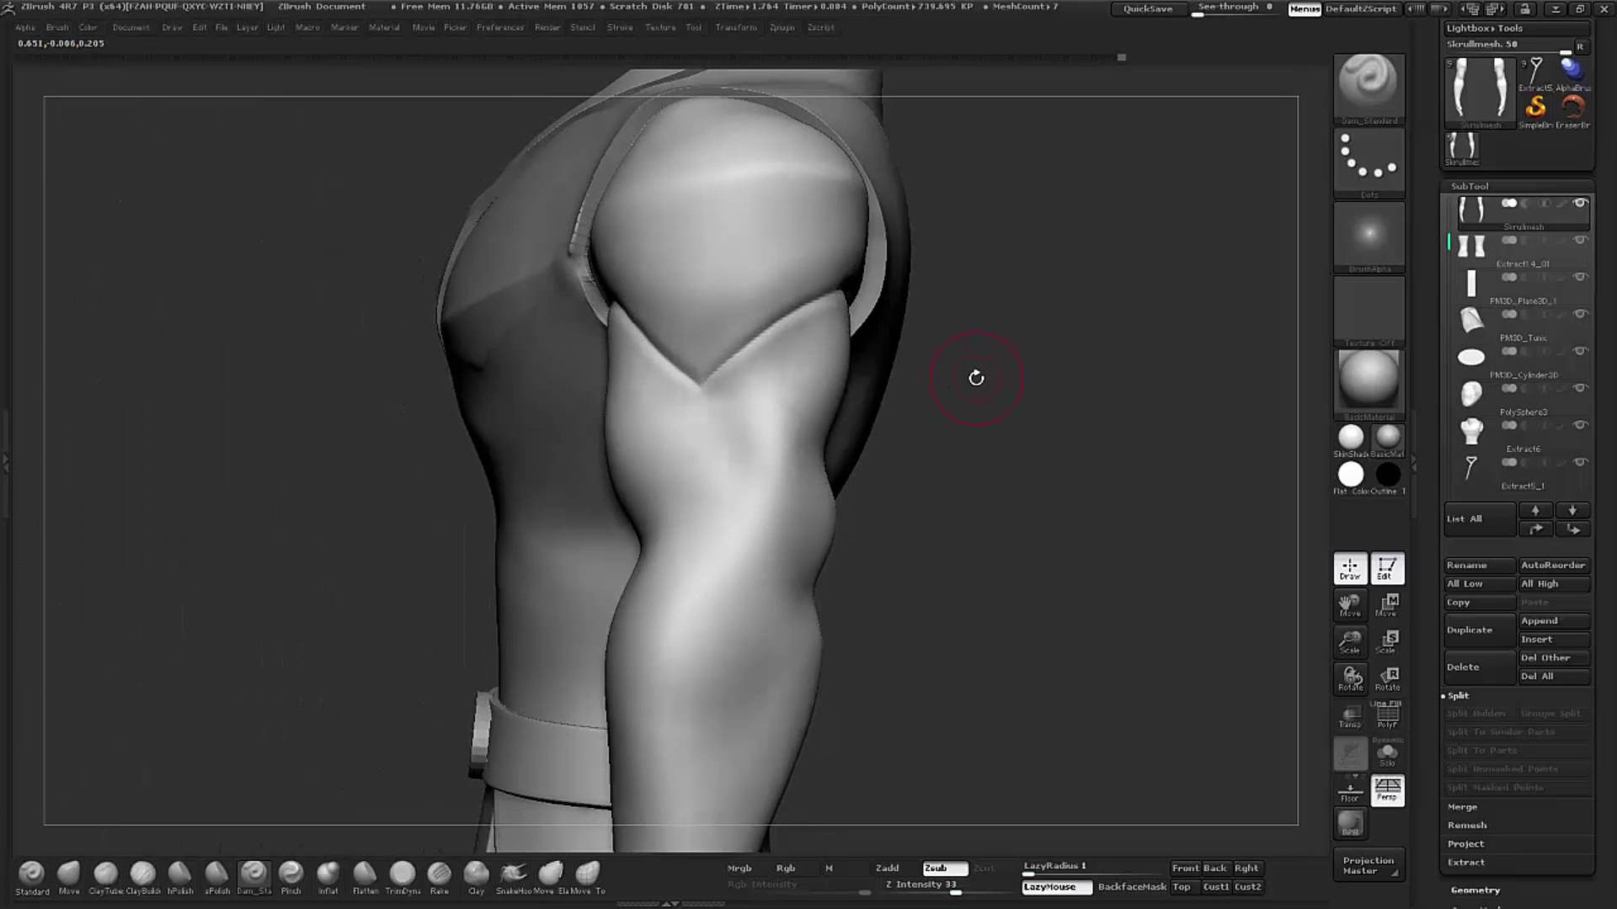
pyautogui.moveTo(982, 386)
pyautogui.mouseDown()
pyautogui.moveTo(988, 346)
pyautogui.moveTo(732, 264)
pyautogui.mouseUp()
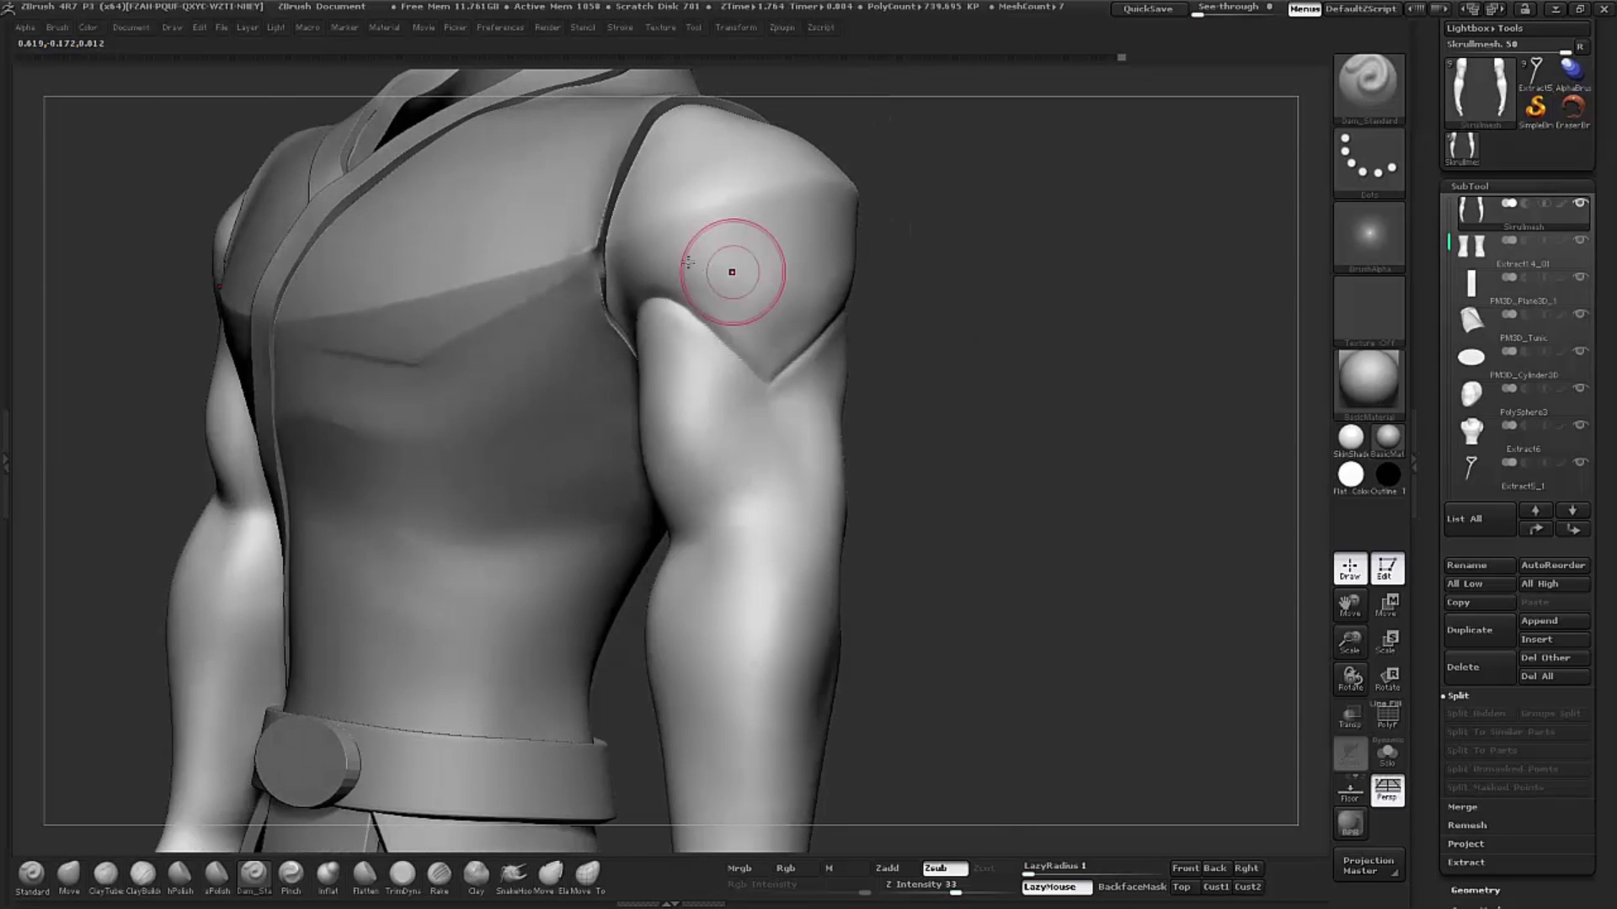
pyautogui.hotkey('ctrl', 'z')
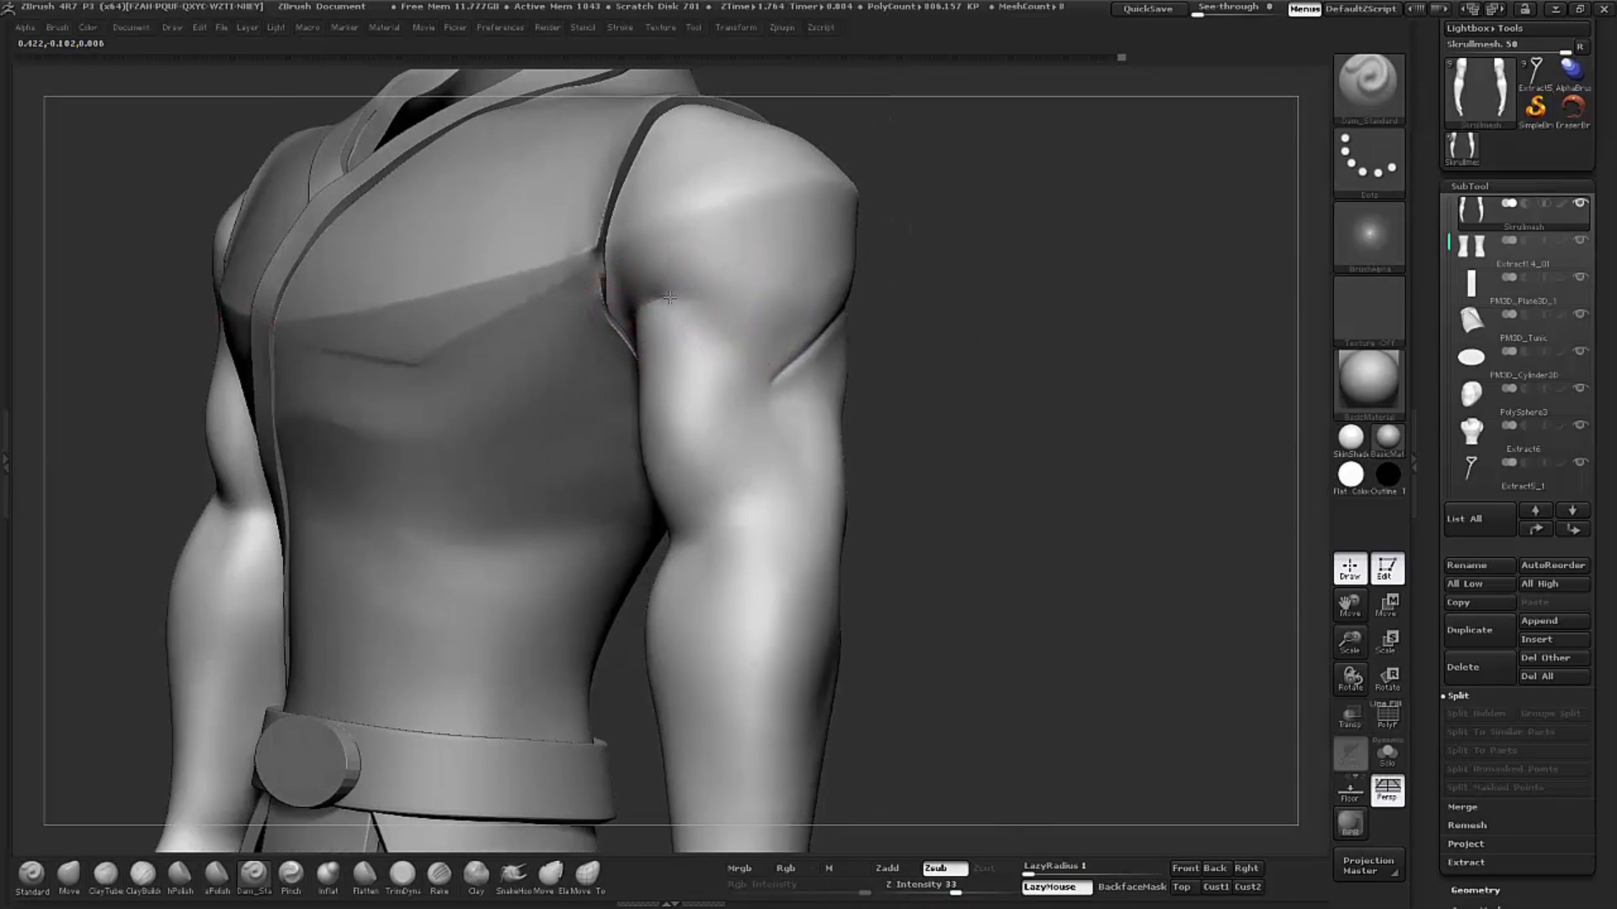
pyautogui.moveTo(1061, 385)
pyautogui.mouseDown()
pyautogui.moveTo(1033, 420)
pyautogui.moveTo(937, 346)
pyautogui.mouseUp()
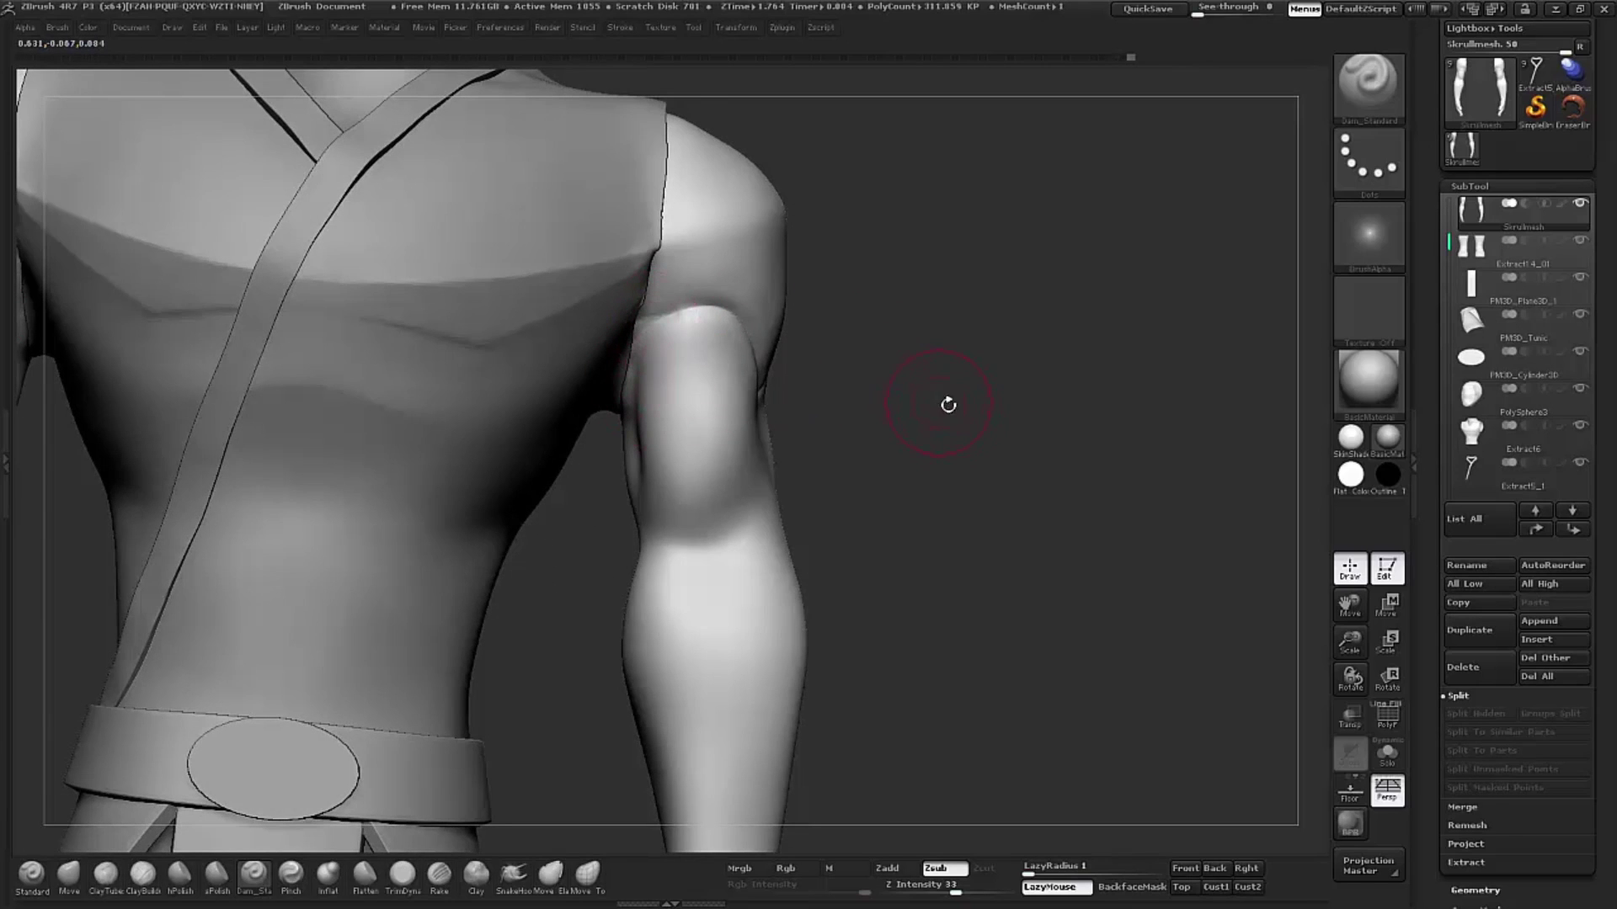
pyautogui.moveTo(945, 404); pyautogui.dragTo(912, 358)
pyautogui.moveTo(704, 446); pyautogui.dragTo(629, 447)
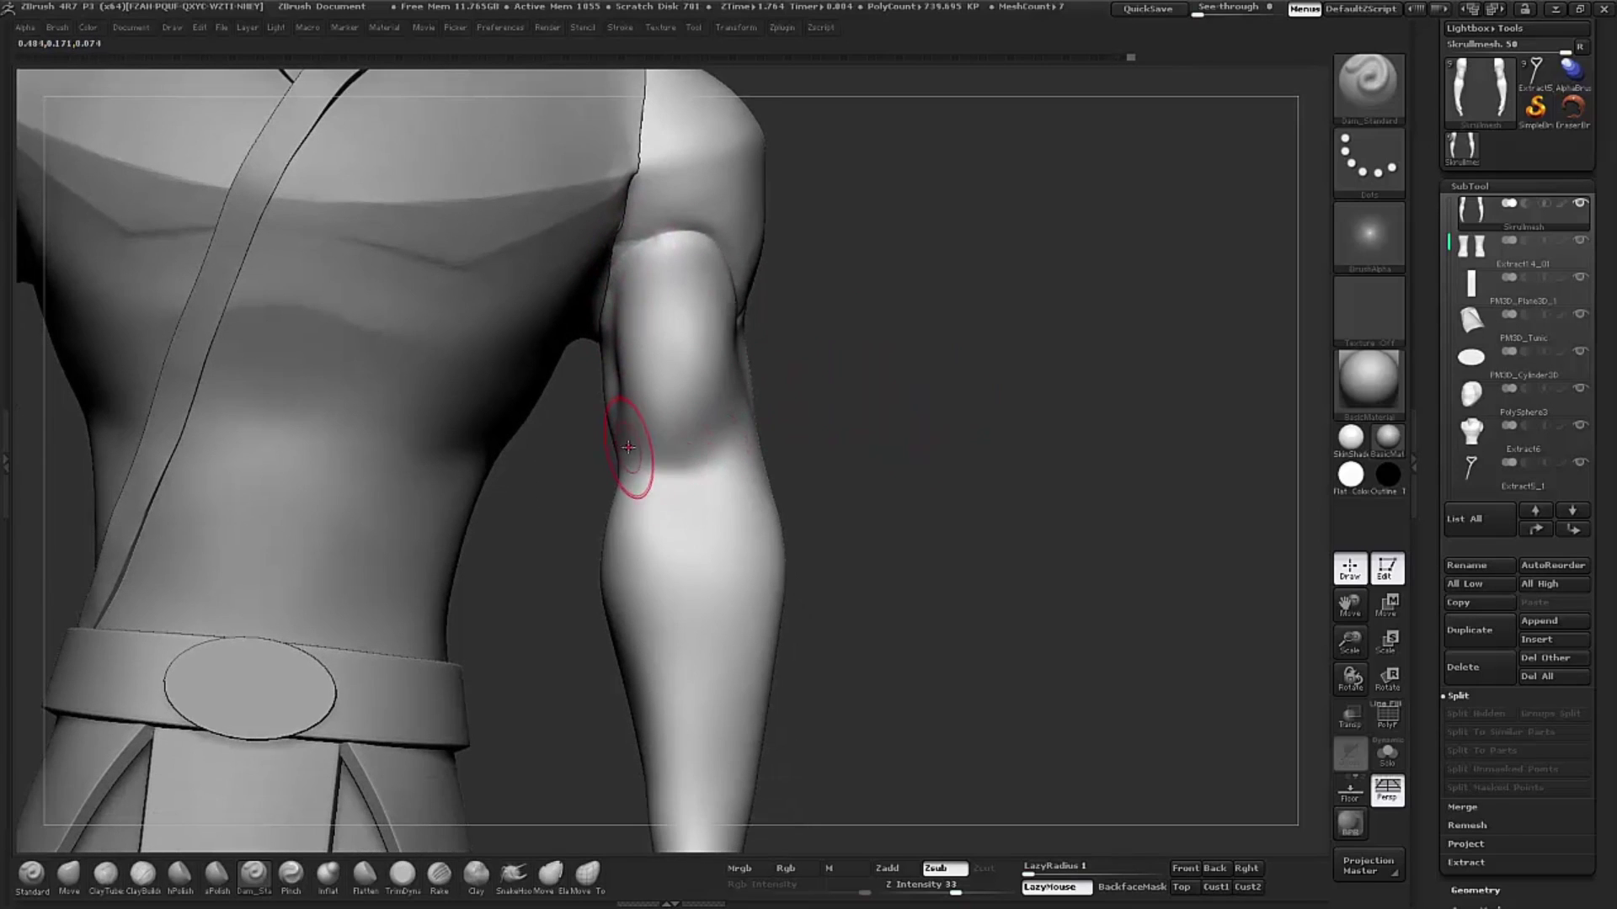
pyautogui.moveTo(896, 411)
pyautogui.mouseDown()
pyautogui.moveTo(680, 438)
pyautogui.moveTo(646, 495)
pyautogui.mouseUp()
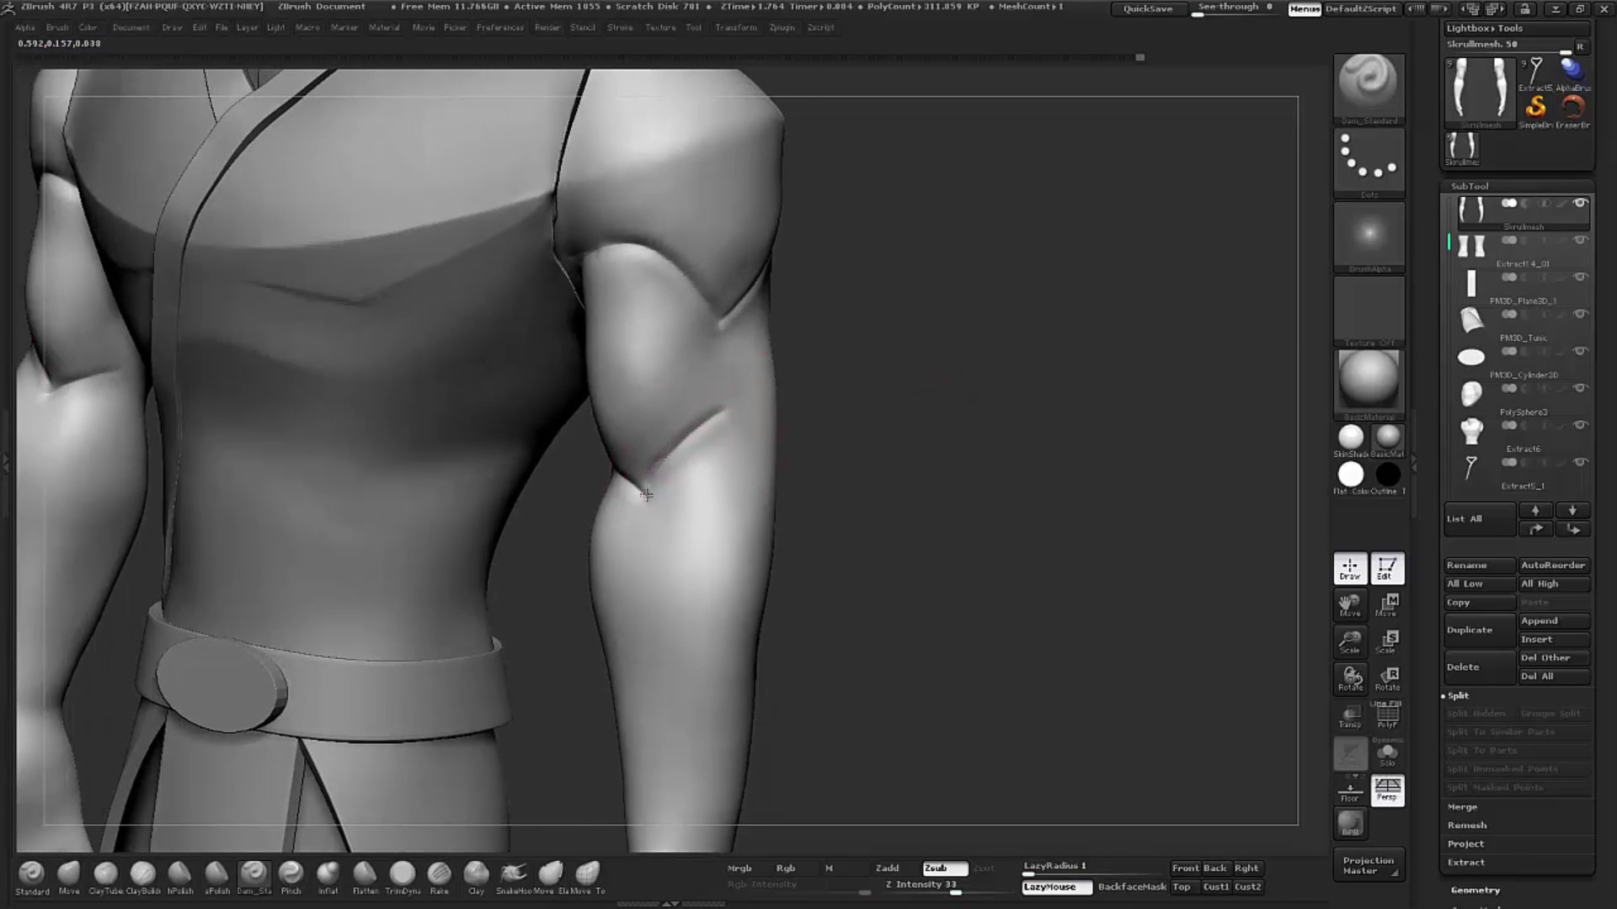
# Step: Smooth away the long carved crease running down the forearm
pyautogui.moveTo(994, 364); pyautogui.dragTo(931, 361)
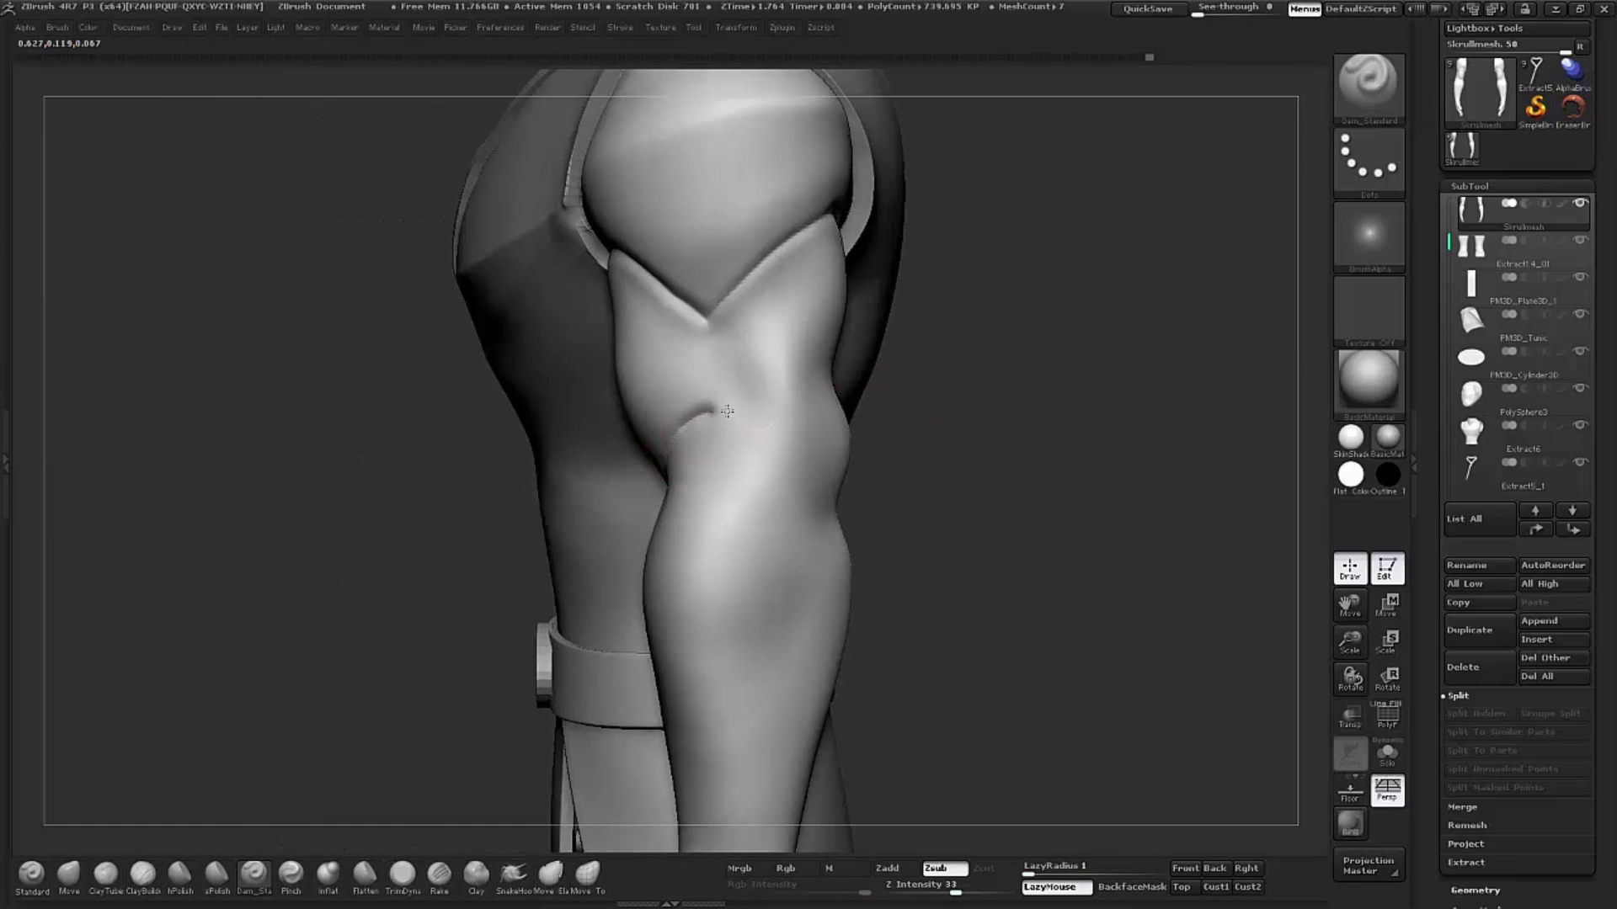
pyautogui.moveTo(930, 419); pyautogui.dragTo(687, 429)
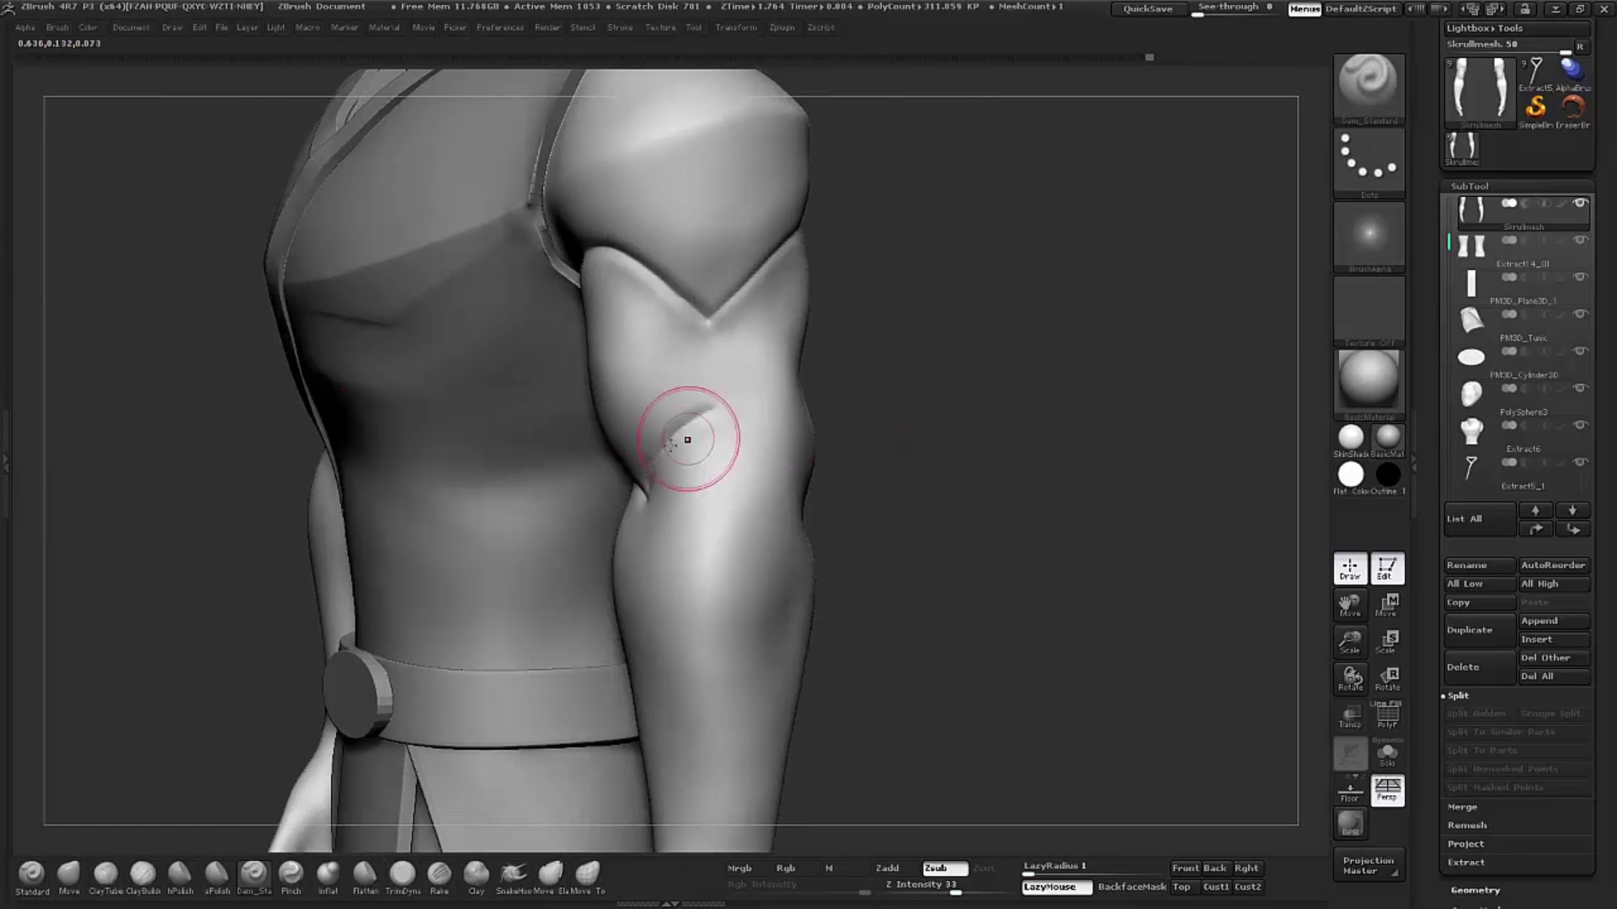
pyautogui.moveTo(1021, 505)
pyautogui.mouseDown()
pyautogui.moveTo(992, 495)
pyautogui.moveTo(831, 188)
pyautogui.moveTo(835, 251)
pyautogui.mouseUp()
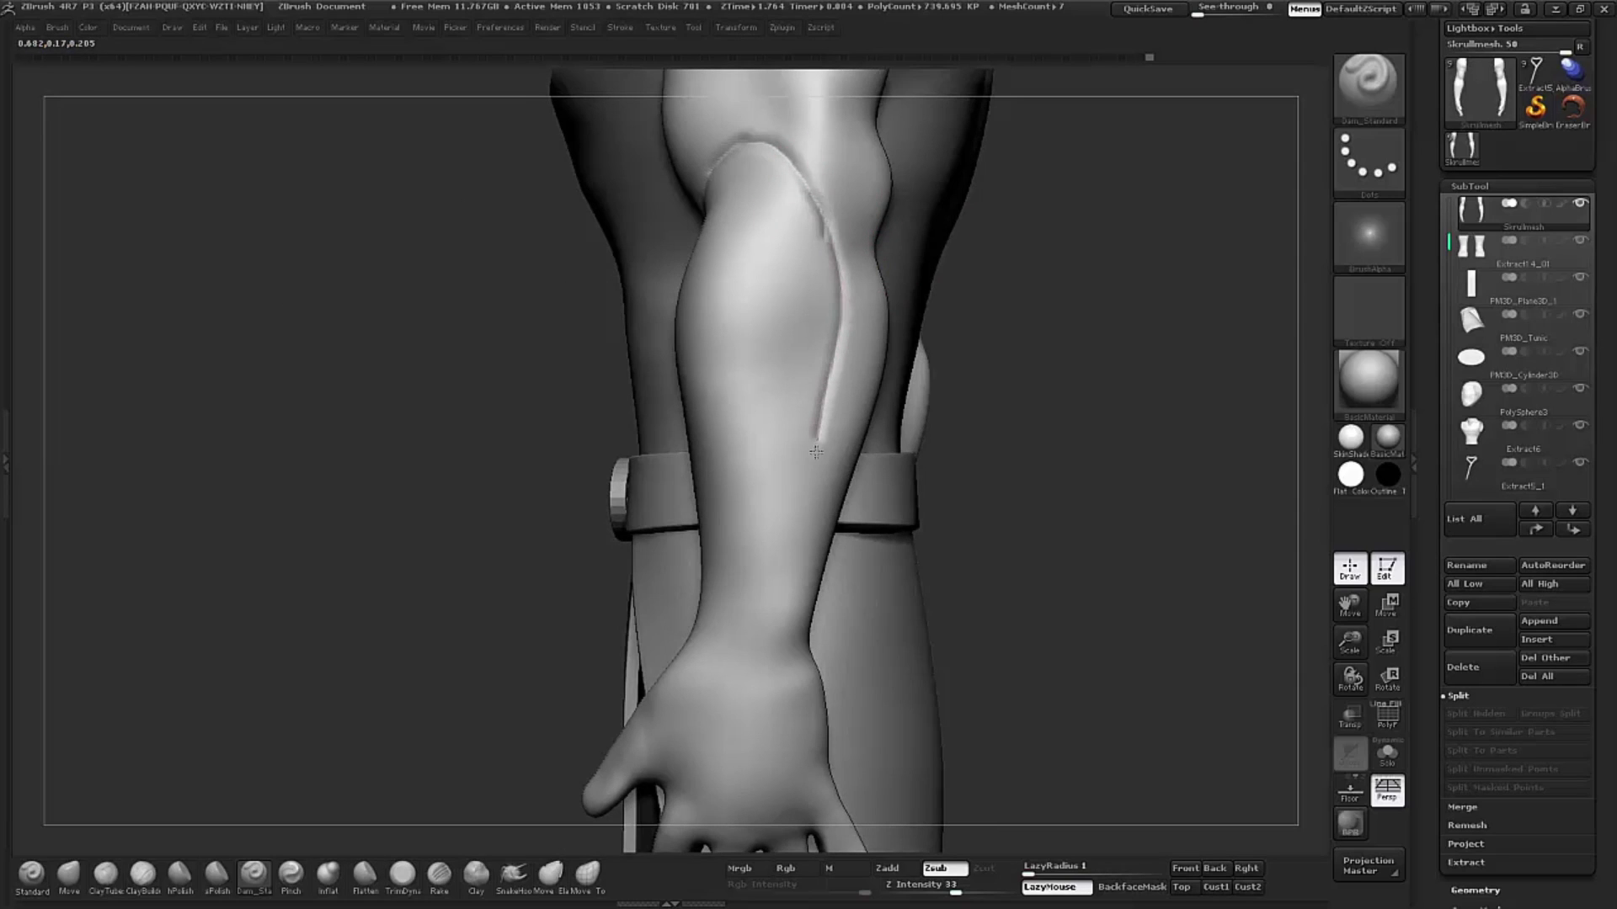
pyautogui.keyDown('shift'); pyautogui.moveTo(830, 535); pyautogui.dragTo(824, 183); pyautogui.keyUp('shift')
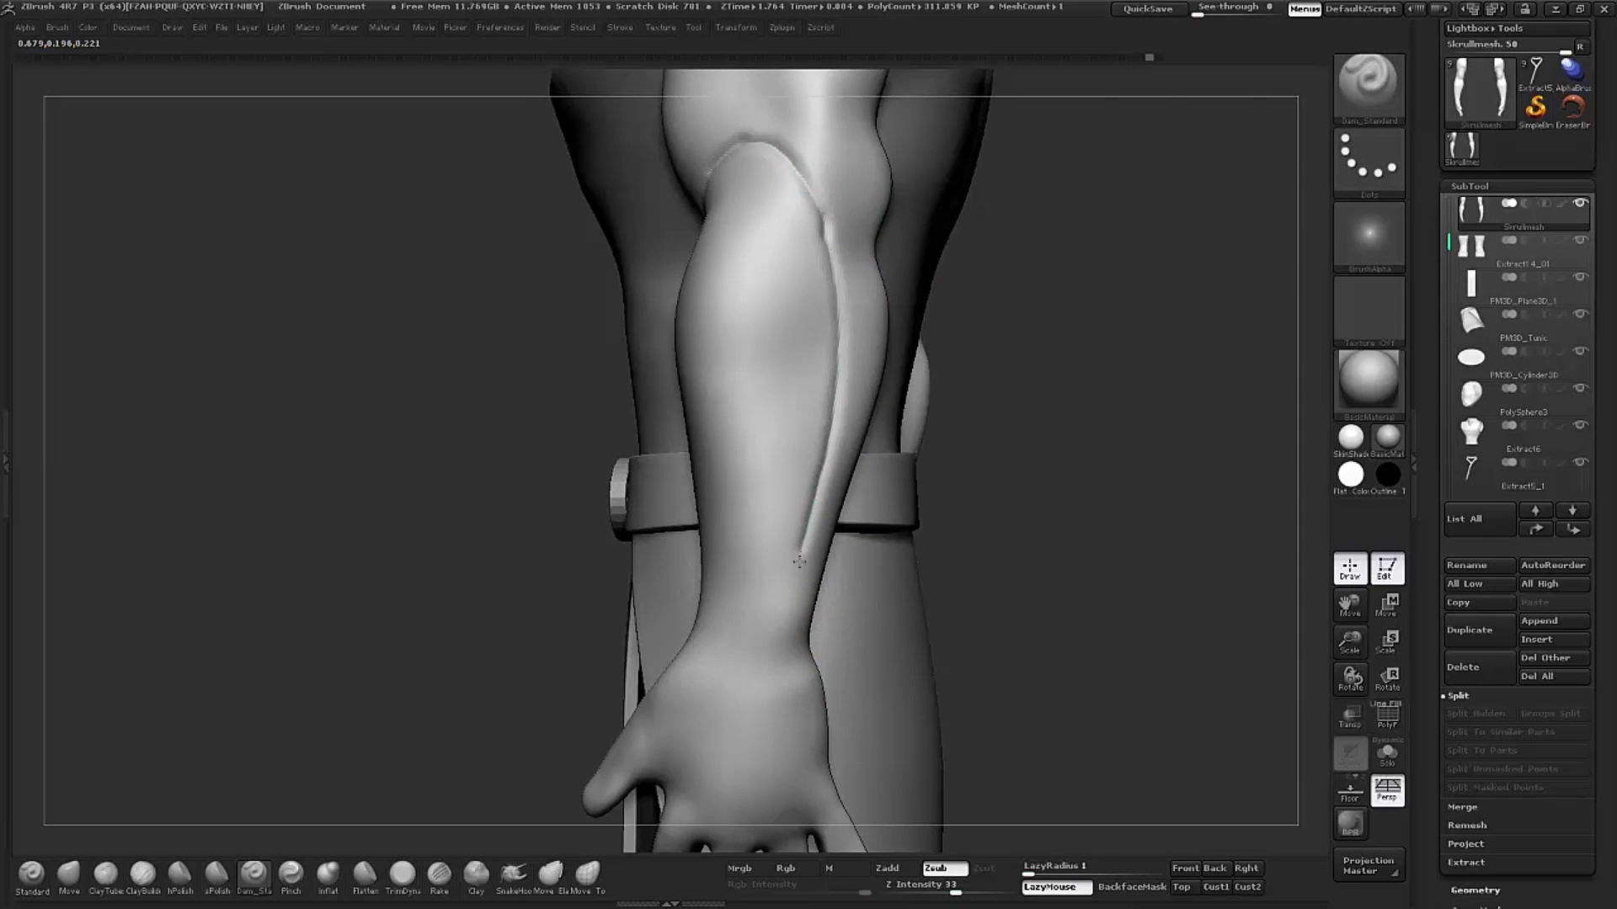
pyautogui.moveTo(1159, 410); pyautogui.dragTo(1141, 432)
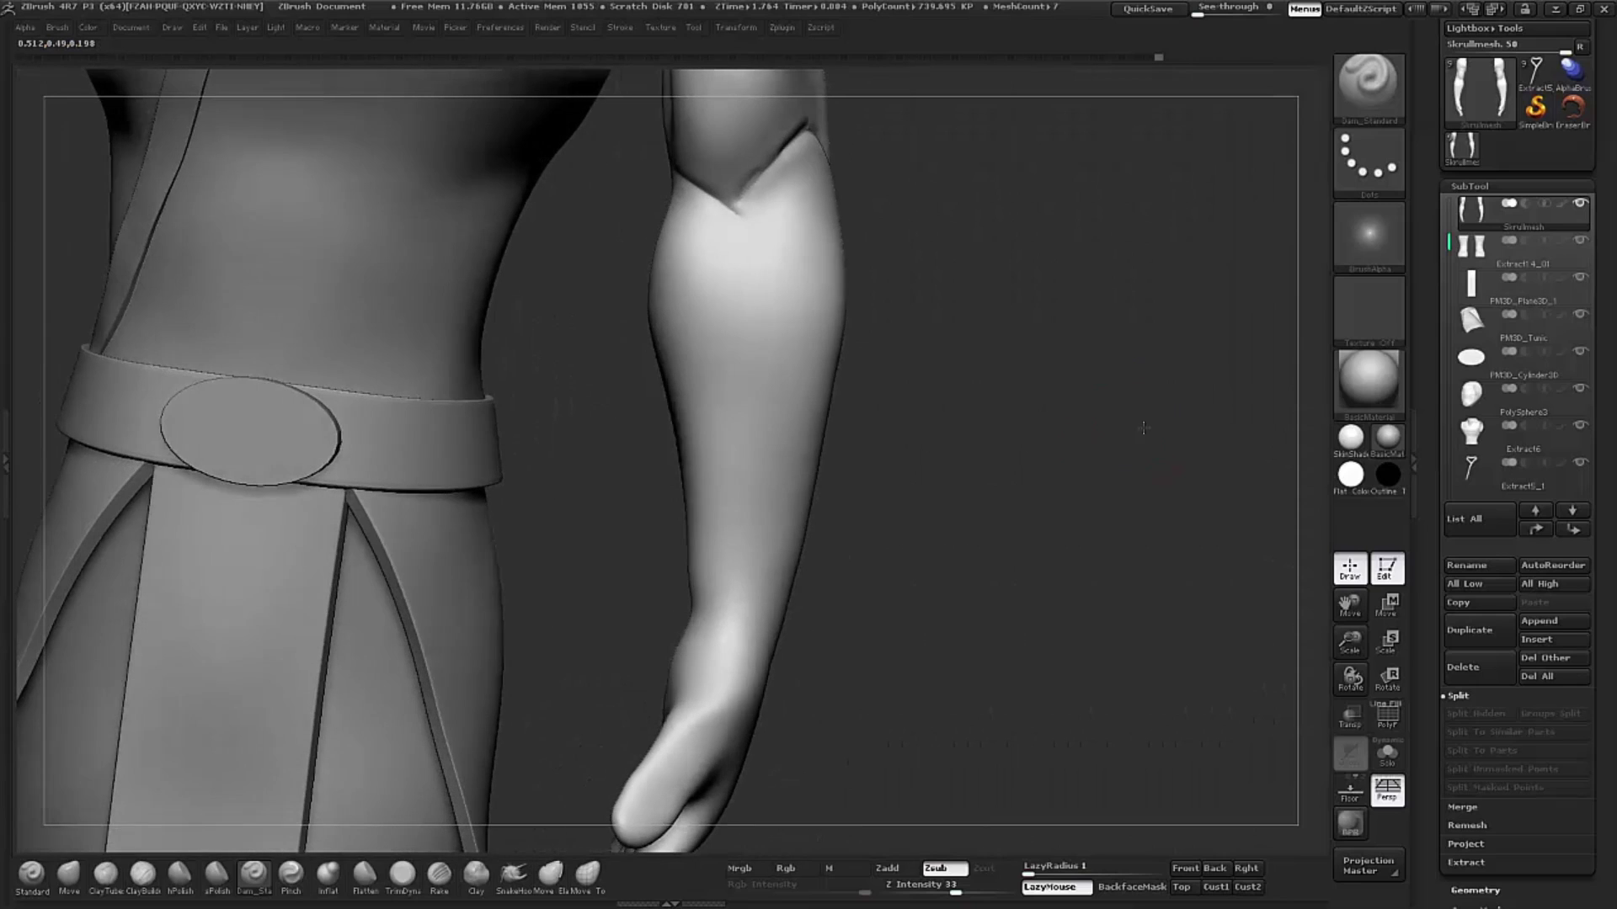
# Step: Smooth the short crease below the forearm's V, set LazyRadius to 5 and disable LazyMouse
pyautogui.keyDown('shift'); pyautogui.moveTo(812, 270); pyautogui.dragTo(760, 212); pyautogui.keyUp('shift')
pyautogui.moveTo(1030, 869); pyautogui.dragTo(1120, 856)
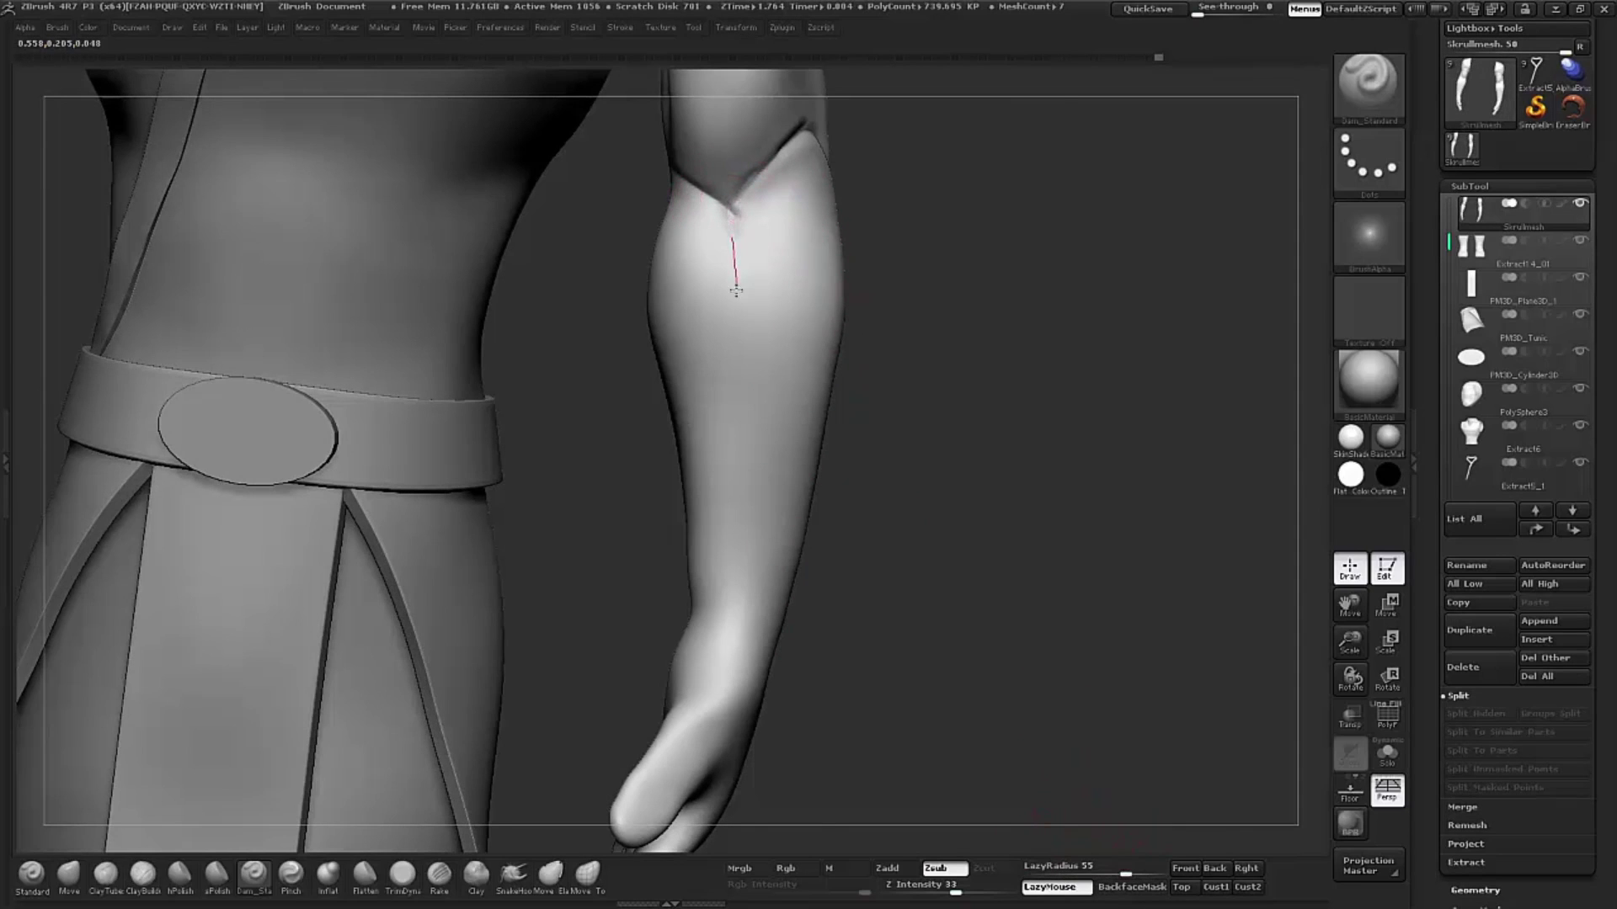
pyautogui.hotkey('ctrl', 'z')
pyautogui.hotkey('ctrl', 'z')
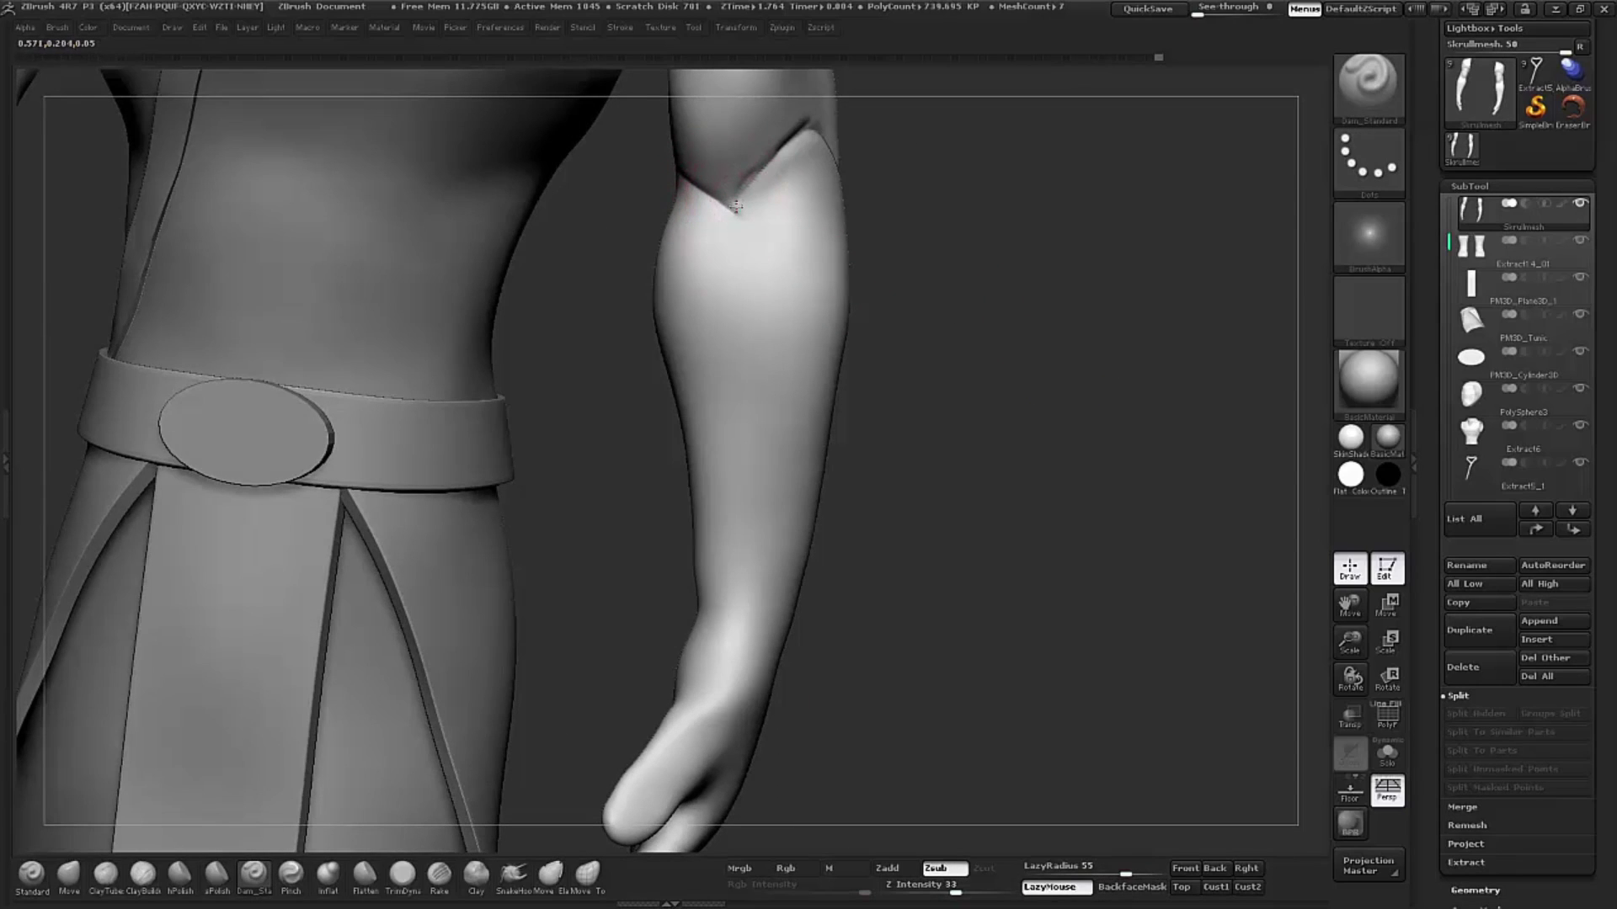
pyautogui.click(1066, 891)
# Step: Orbit around the back and arms to inspect them, then select the TrimDynamic brush
pyautogui.moveTo(1125, 436)
pyautogui.mouseDown()
pyautogui.moveTo(1051, 360)
pyautogui.moveTo(1070, 320)
pyautogui.mouseUp()
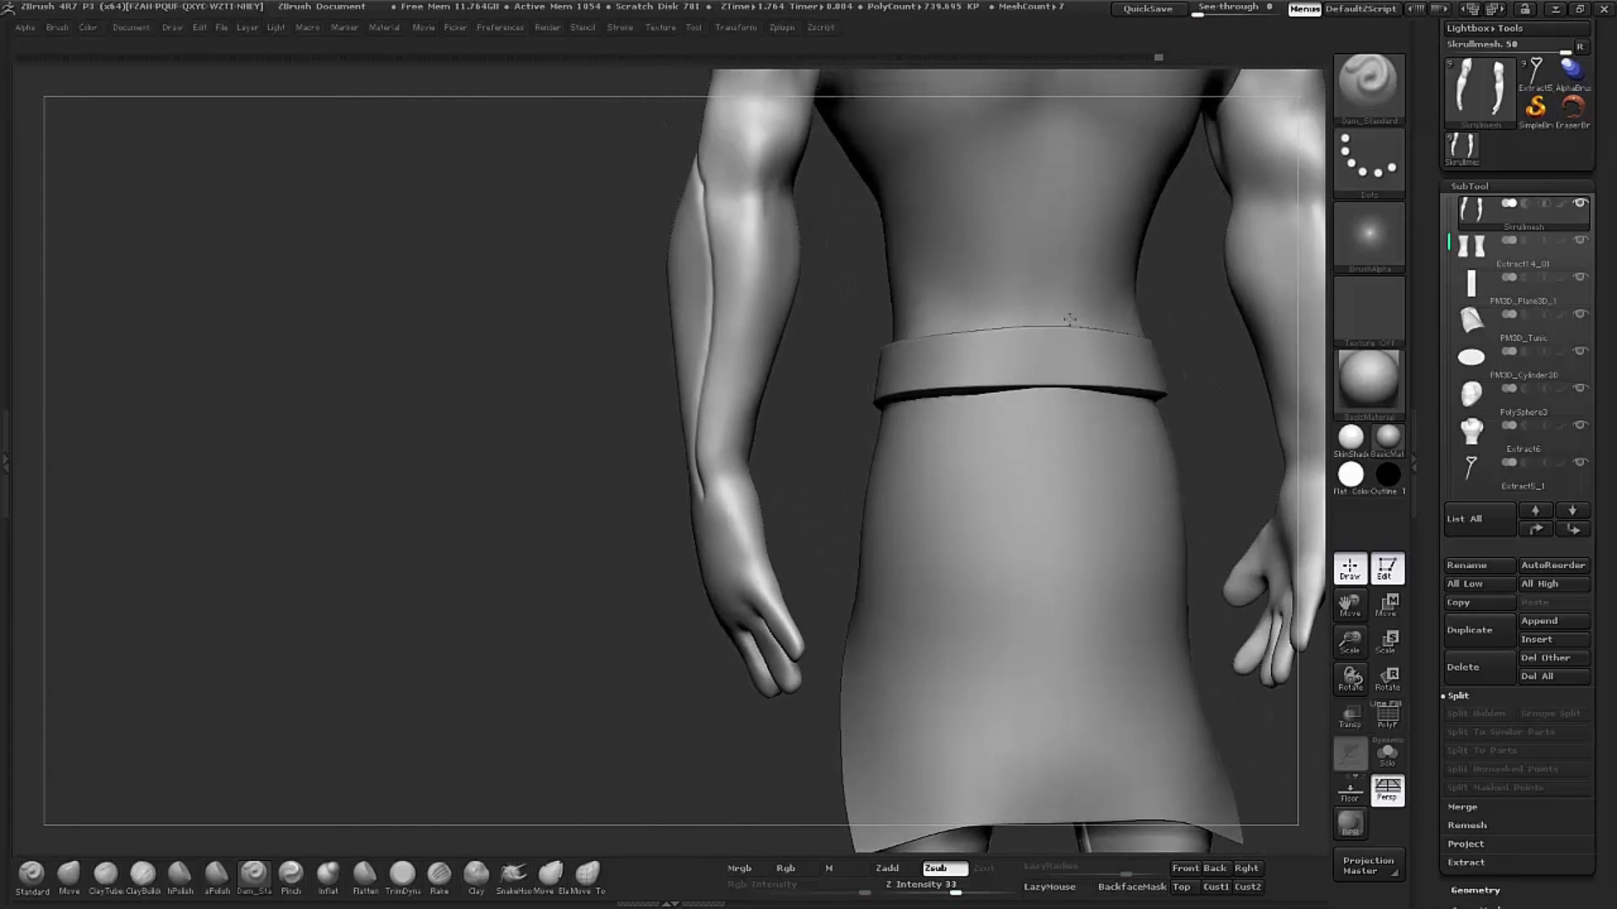
pyautogui.moveTo(831, 336)
pyautogui.mouseDown()
pyautogui.moveTo(811, 487)
pyautogui.moveTo(757, 326)
pyautogui.mouseUp()
pyautogui.press('s')
pyautogui.moveTo(580, 268); pyautogui.dragTo(664, 319)
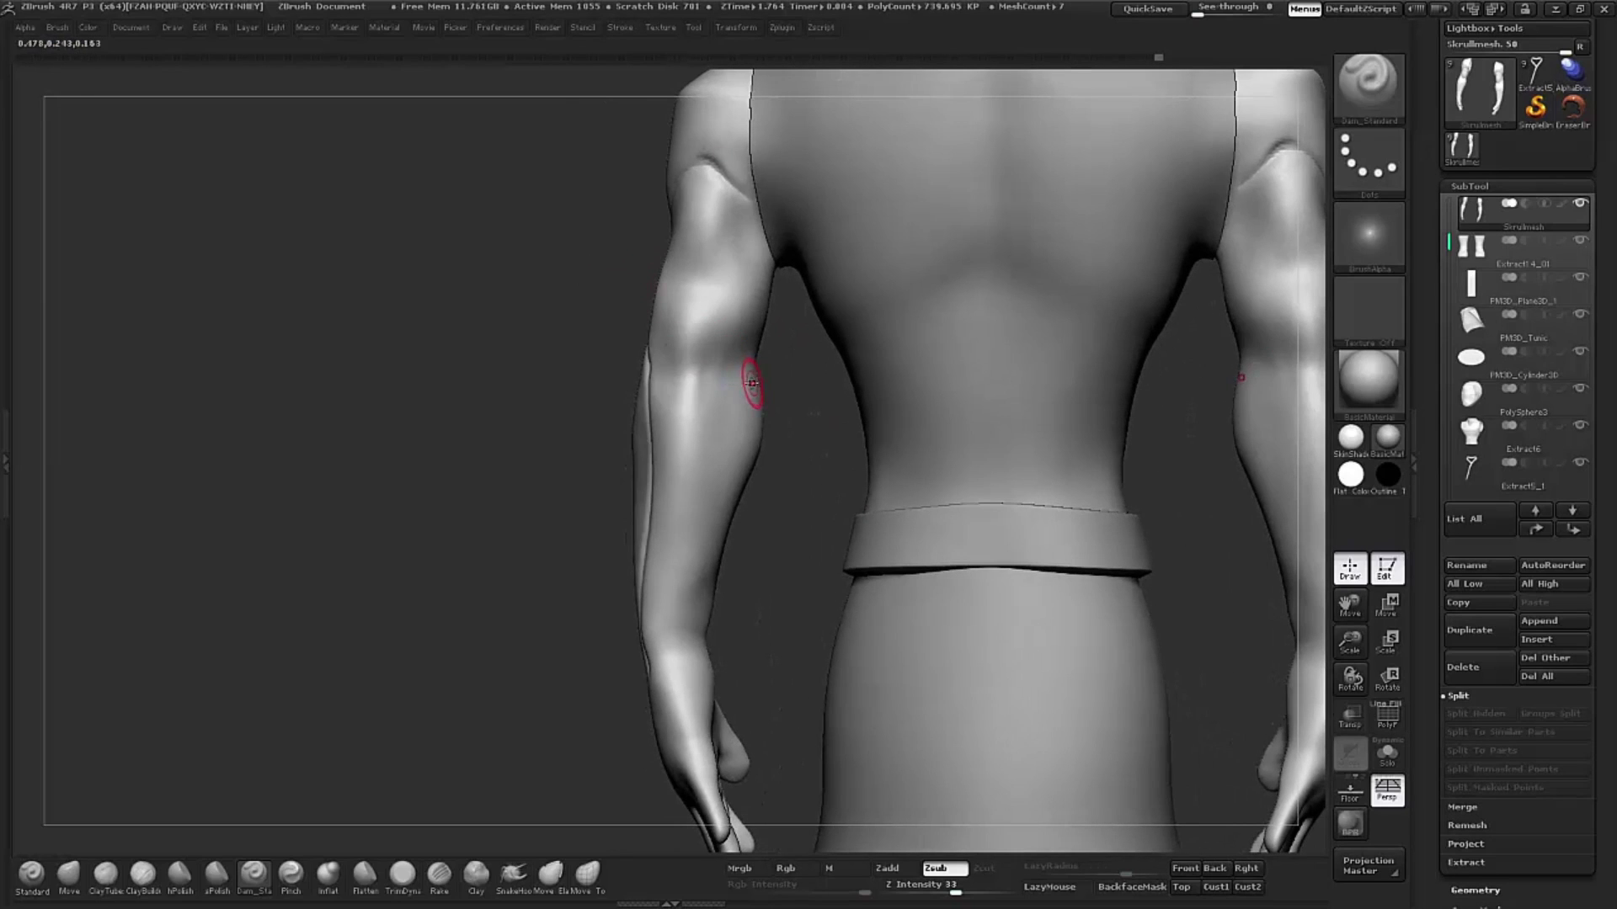
pyautogui.moveTo(569, 405); pyautogui.dragTo(704, 330)
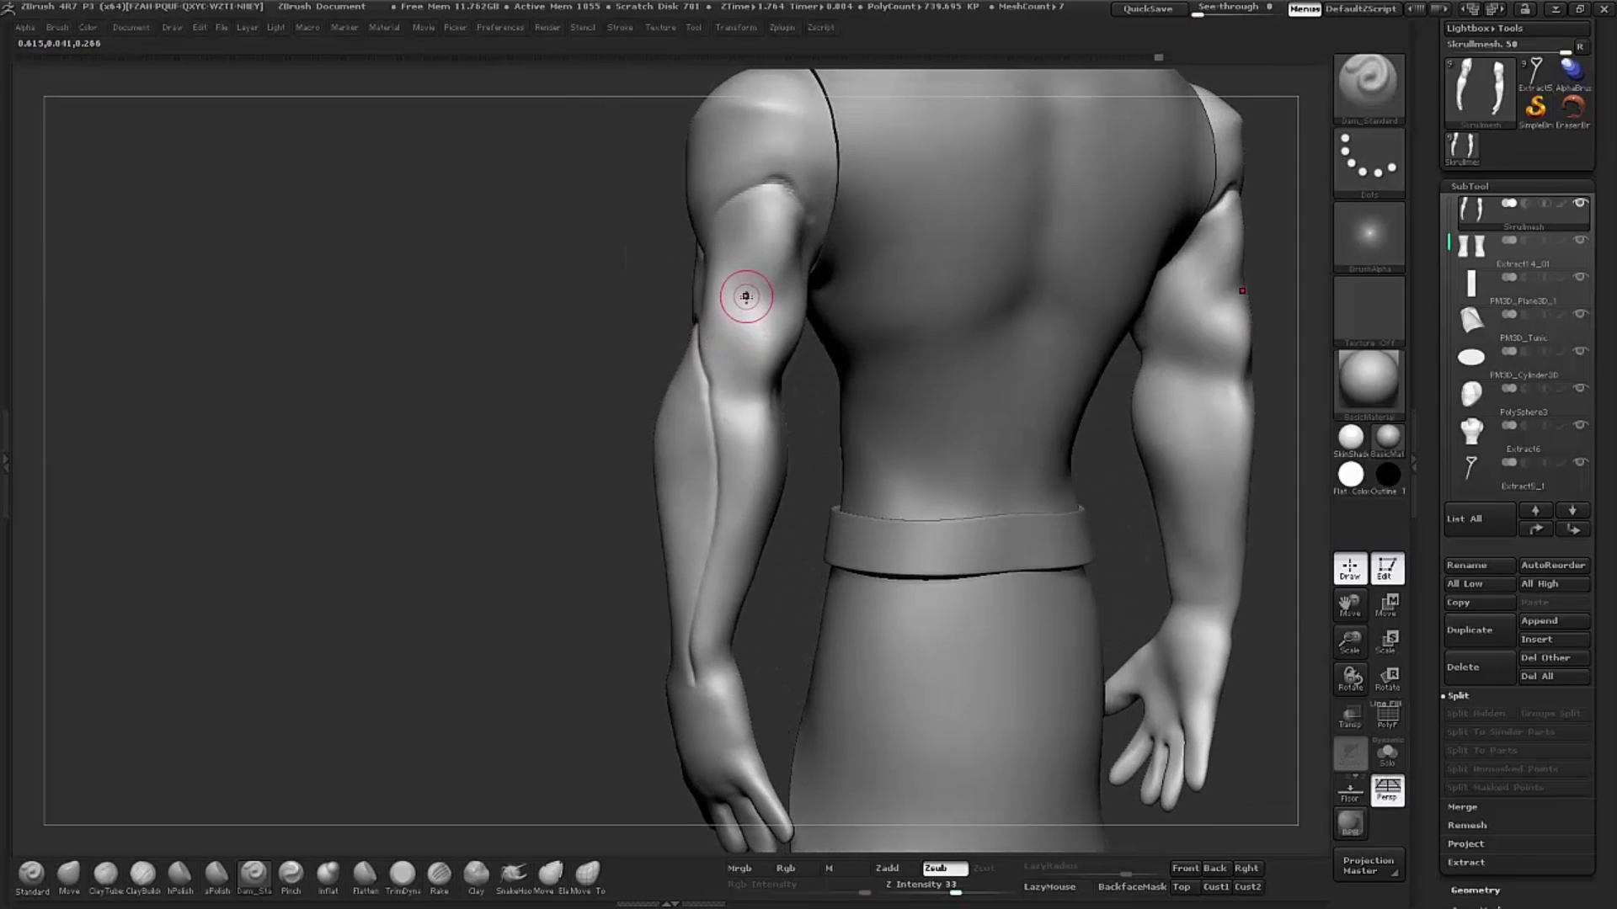
pyautogui.moveTo(633, 419)
pyautogui.mouseDown()
pyautogui.moveTo(698, 378)
pyautogui.moveTo(1011, 396)
pyautogui.moveTo(756, 448)
pyautogui.mouseUp()
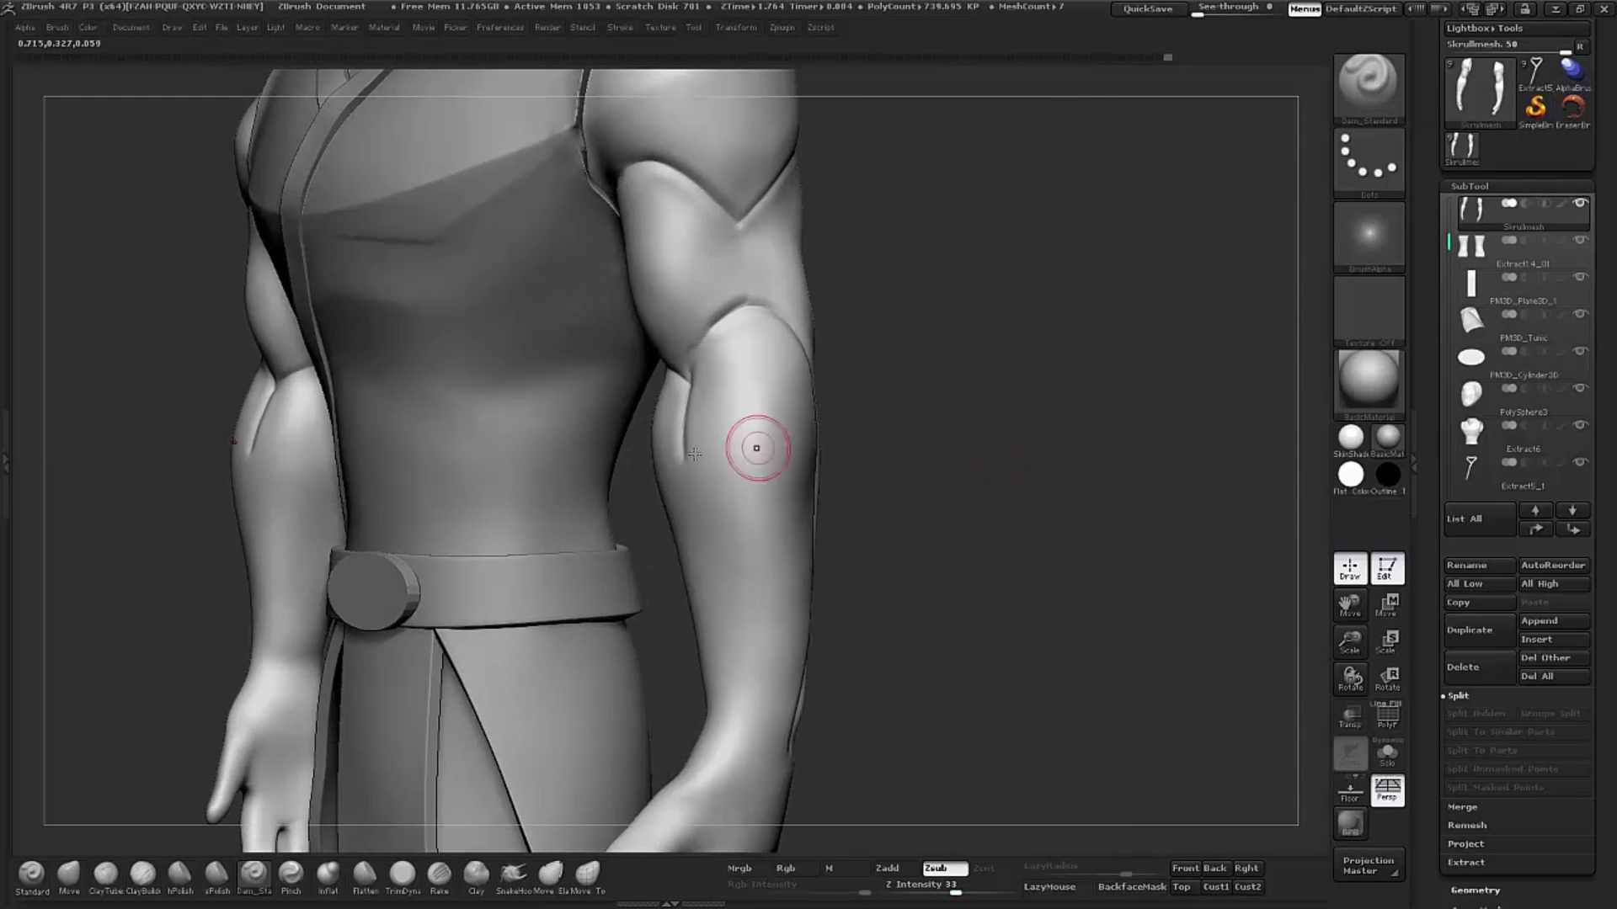
pyautogui.click(403, 876)
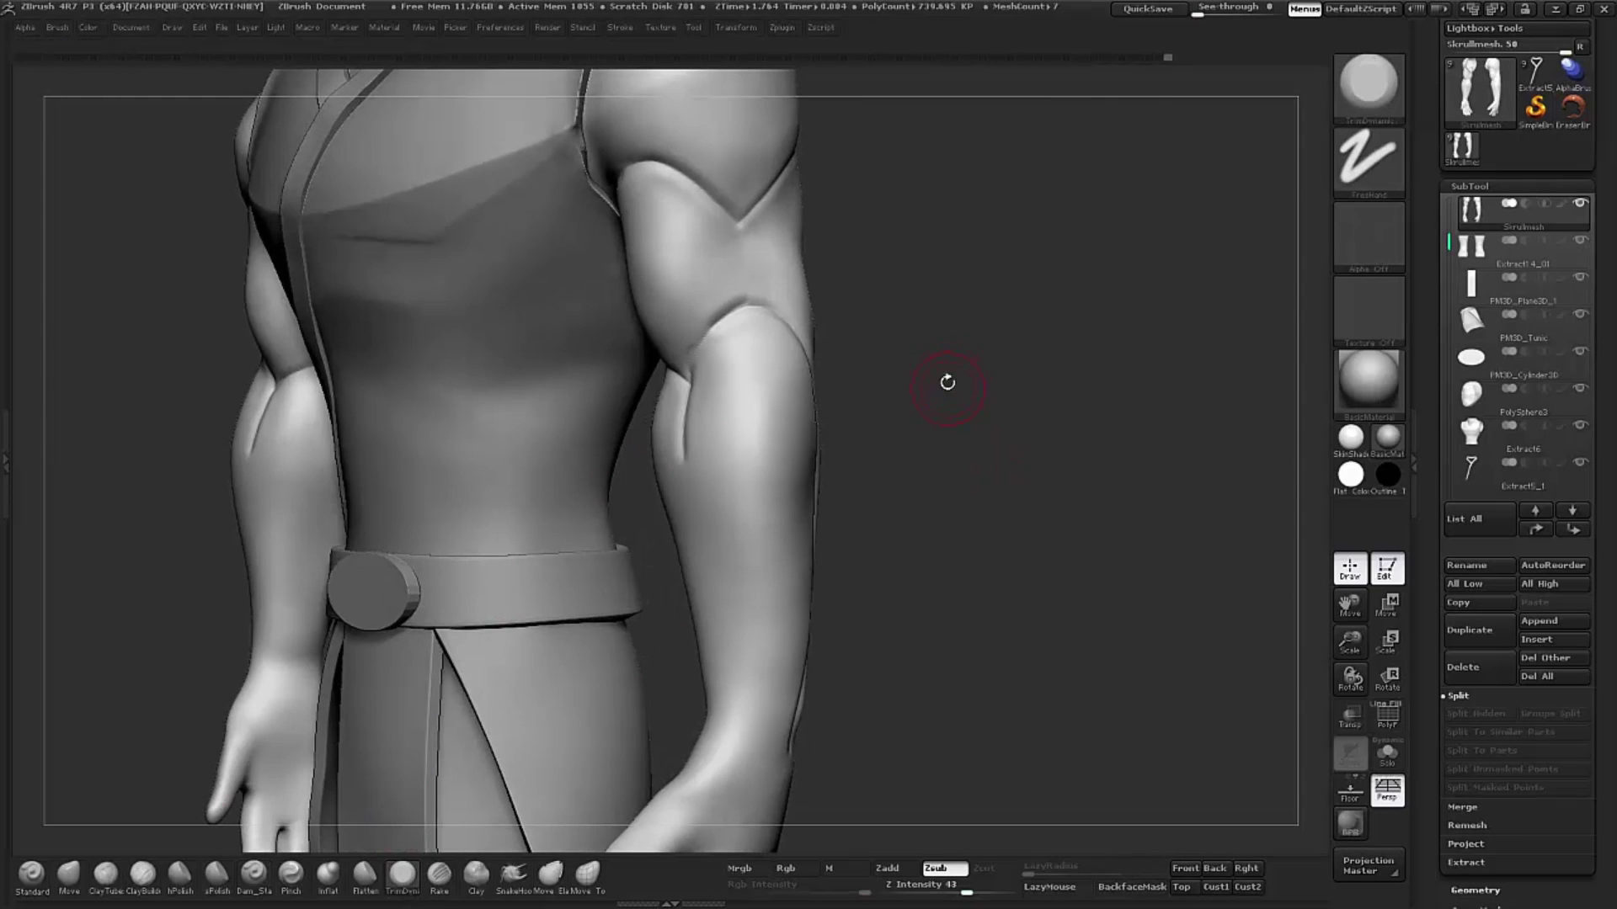
# Step: Plane the front of the deltoid with TrimDynamic at Draw Size 53
pyautogui.moveTo(947, 383); pyautogui.dragTo(848, 278)
pyautogui.moveTo(654, 318); pyautogui.dragTo(910, 309)
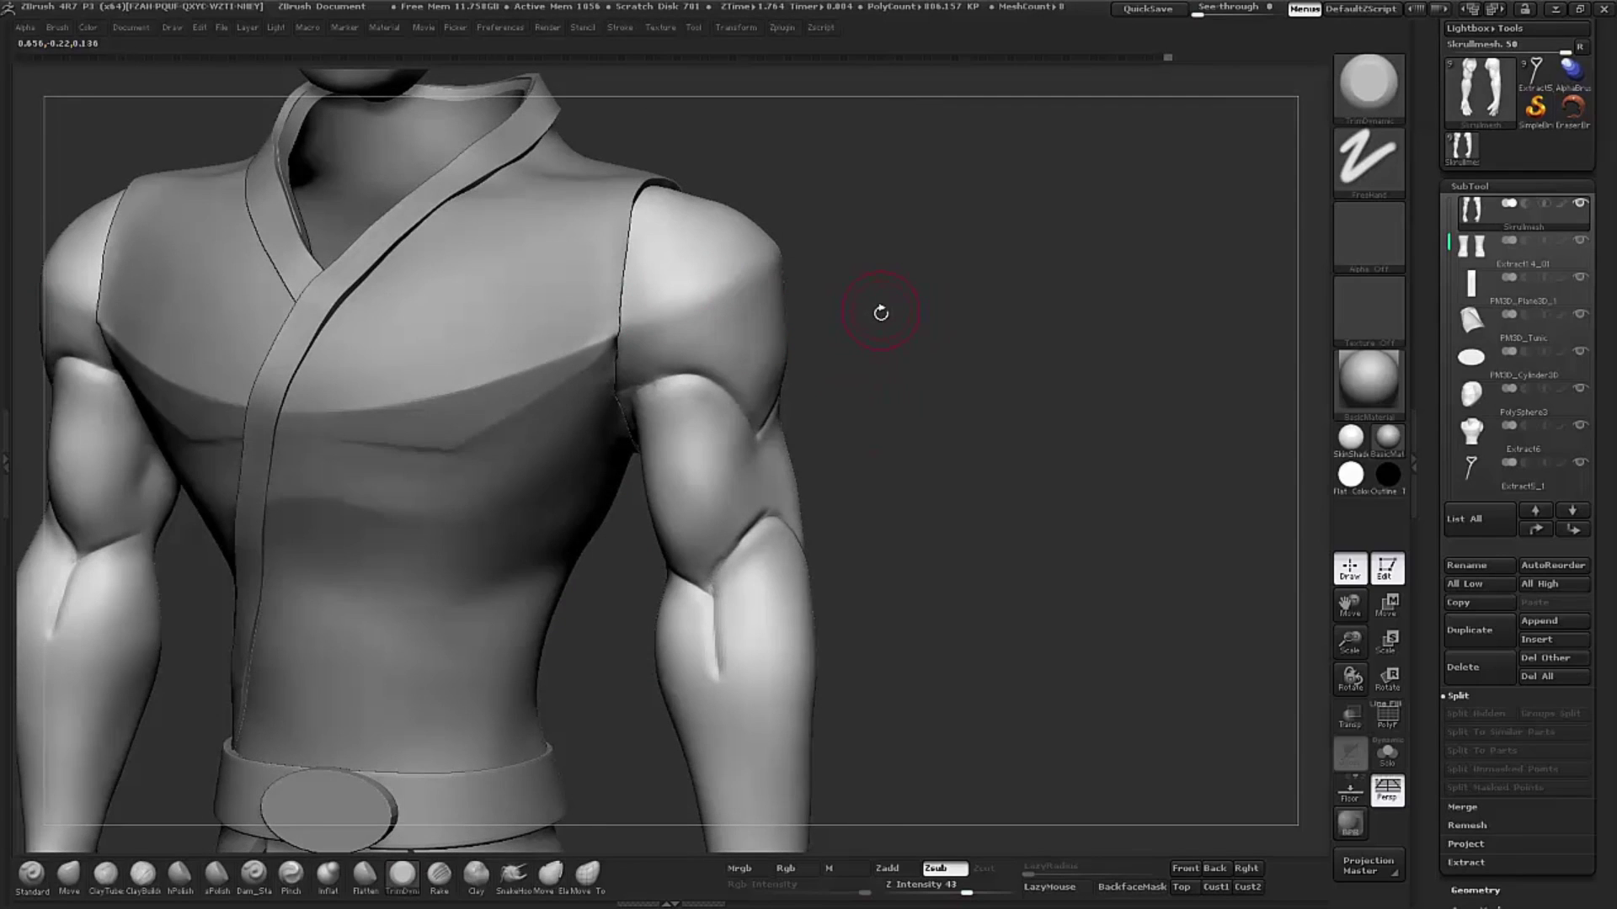
pyautogui.moveTo(861, 222); pyautogui.dragTo(725, 207)
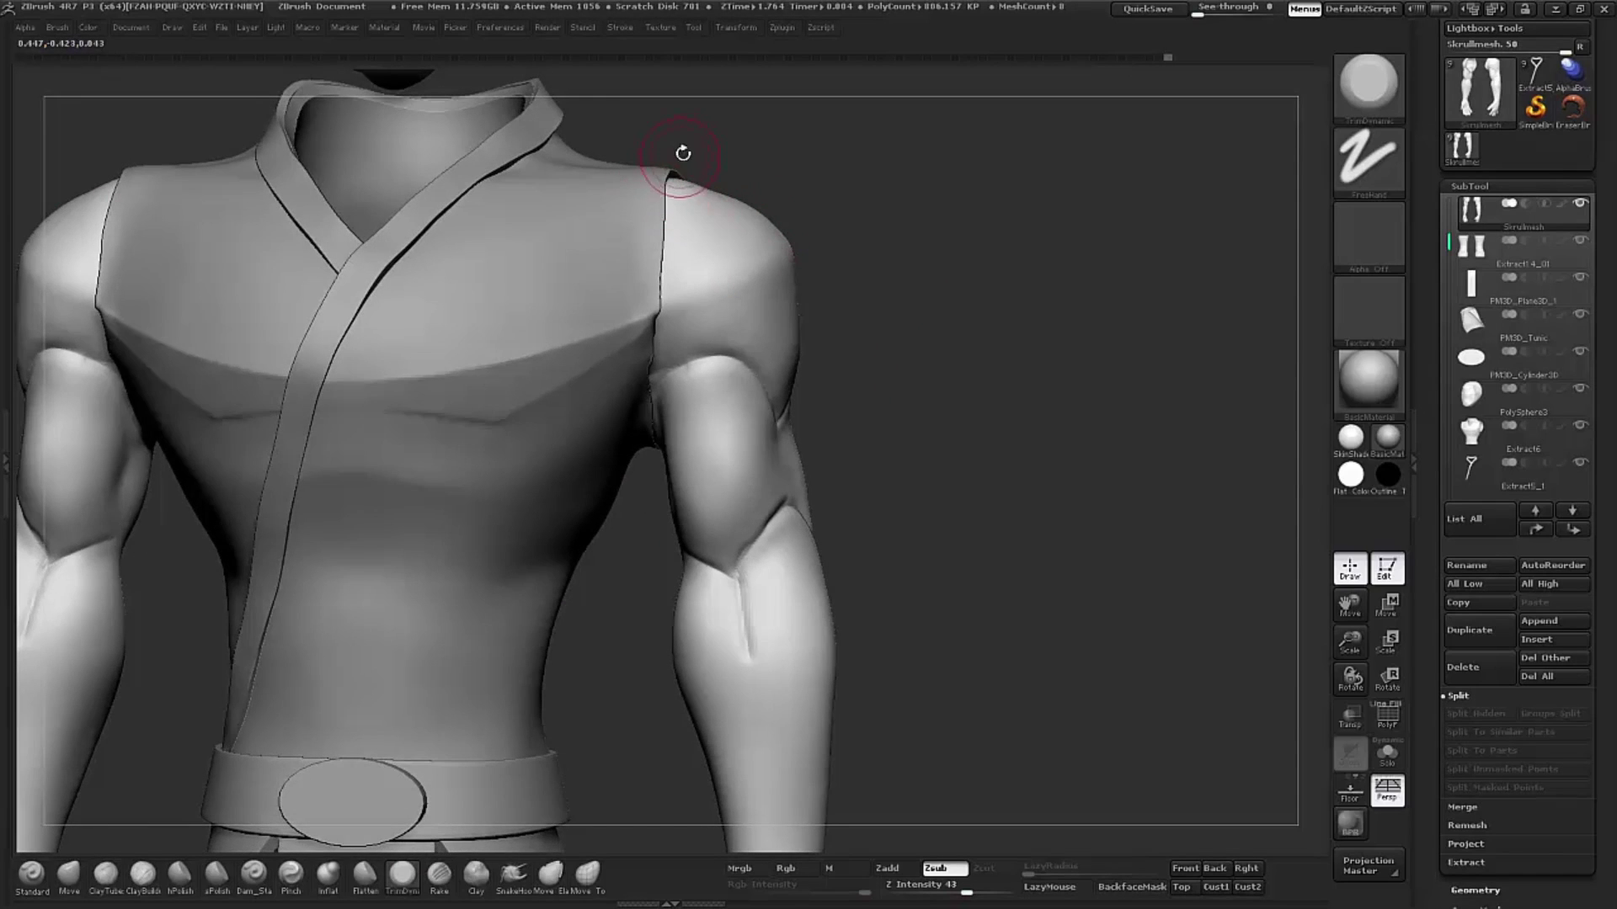
pyautogui.press('s')
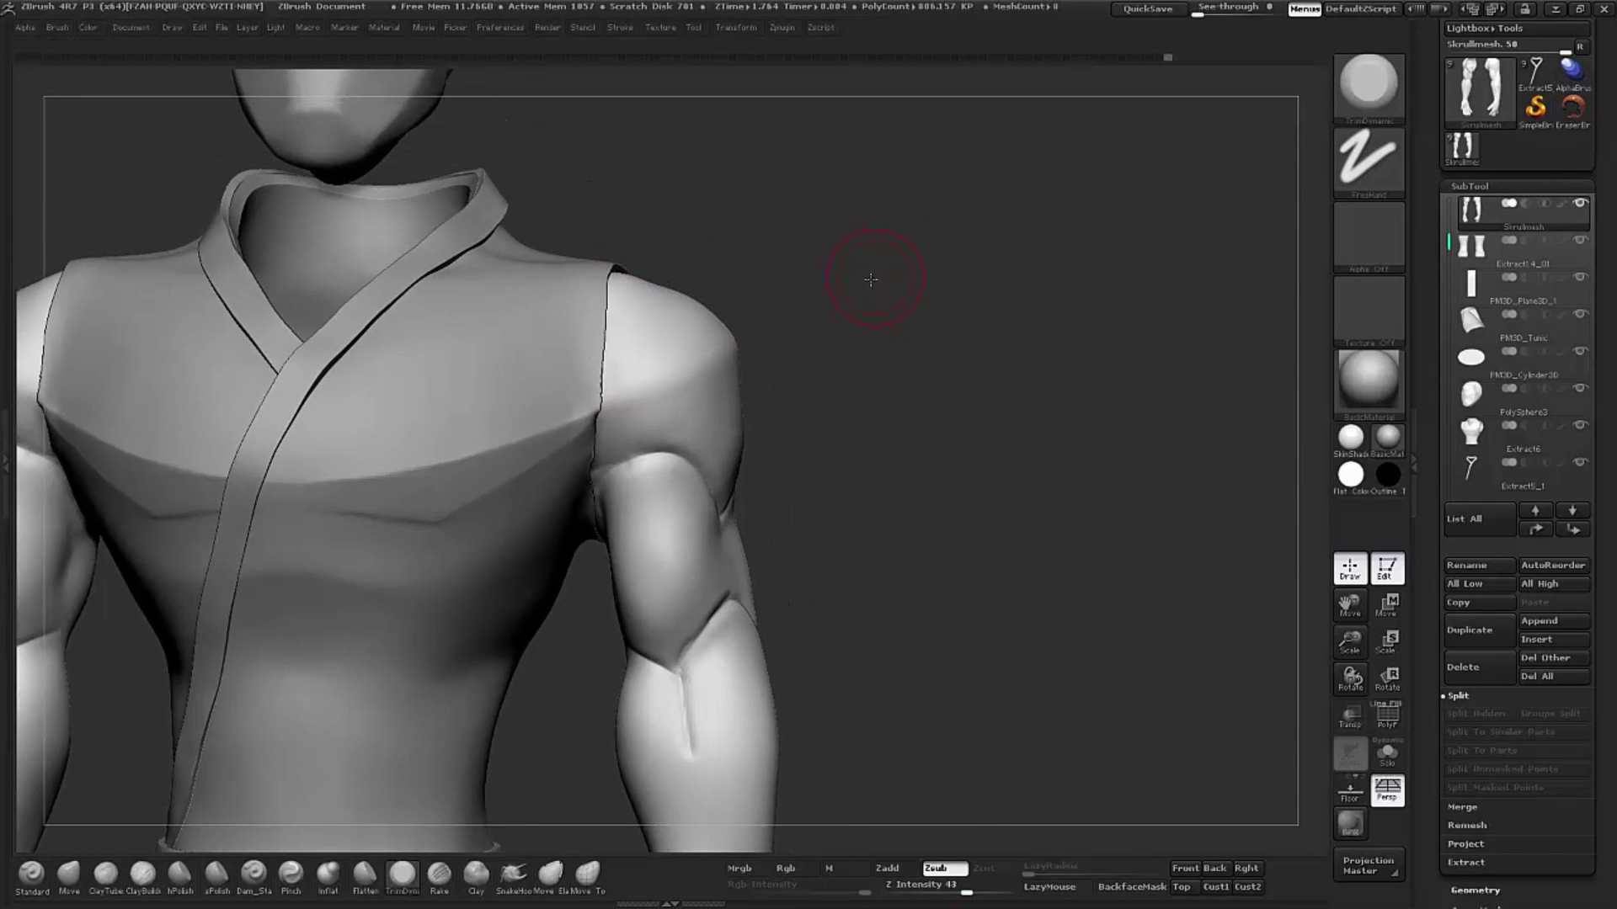
pyautogui.moveTo(901, 267); pyautogui.dragTo(539, 297)
pyautogui.press('s')
pyautogui.moveTo(758, 354); pyautogui.dragTo(733, 295)
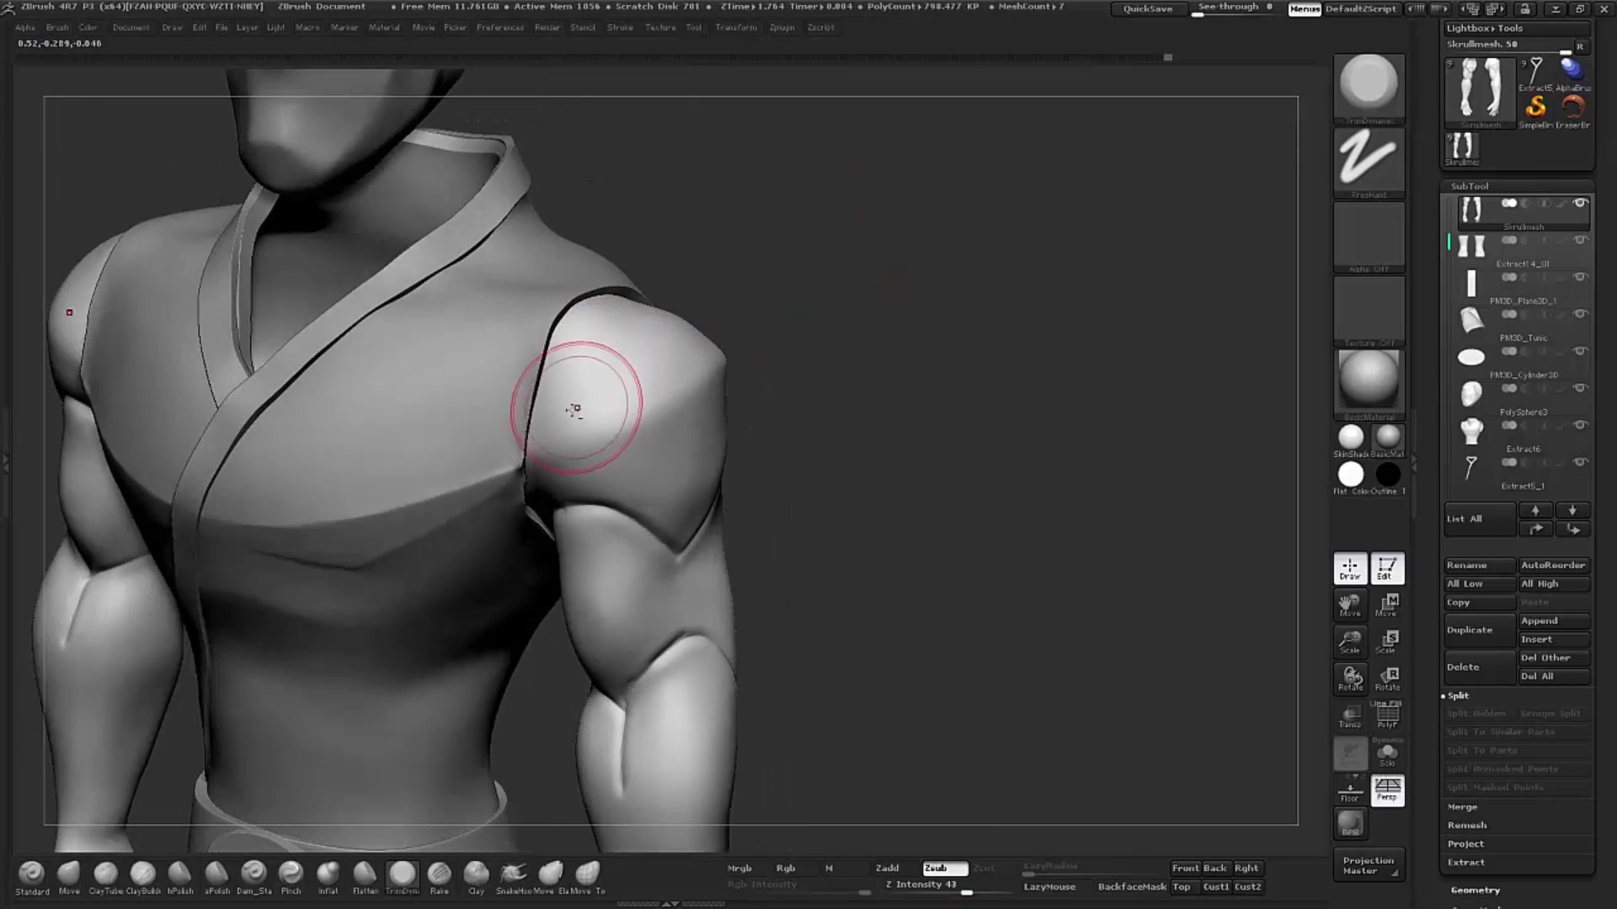
pyautogui.moveTo(588, 337); pyautogui.dragTo(541, 426)
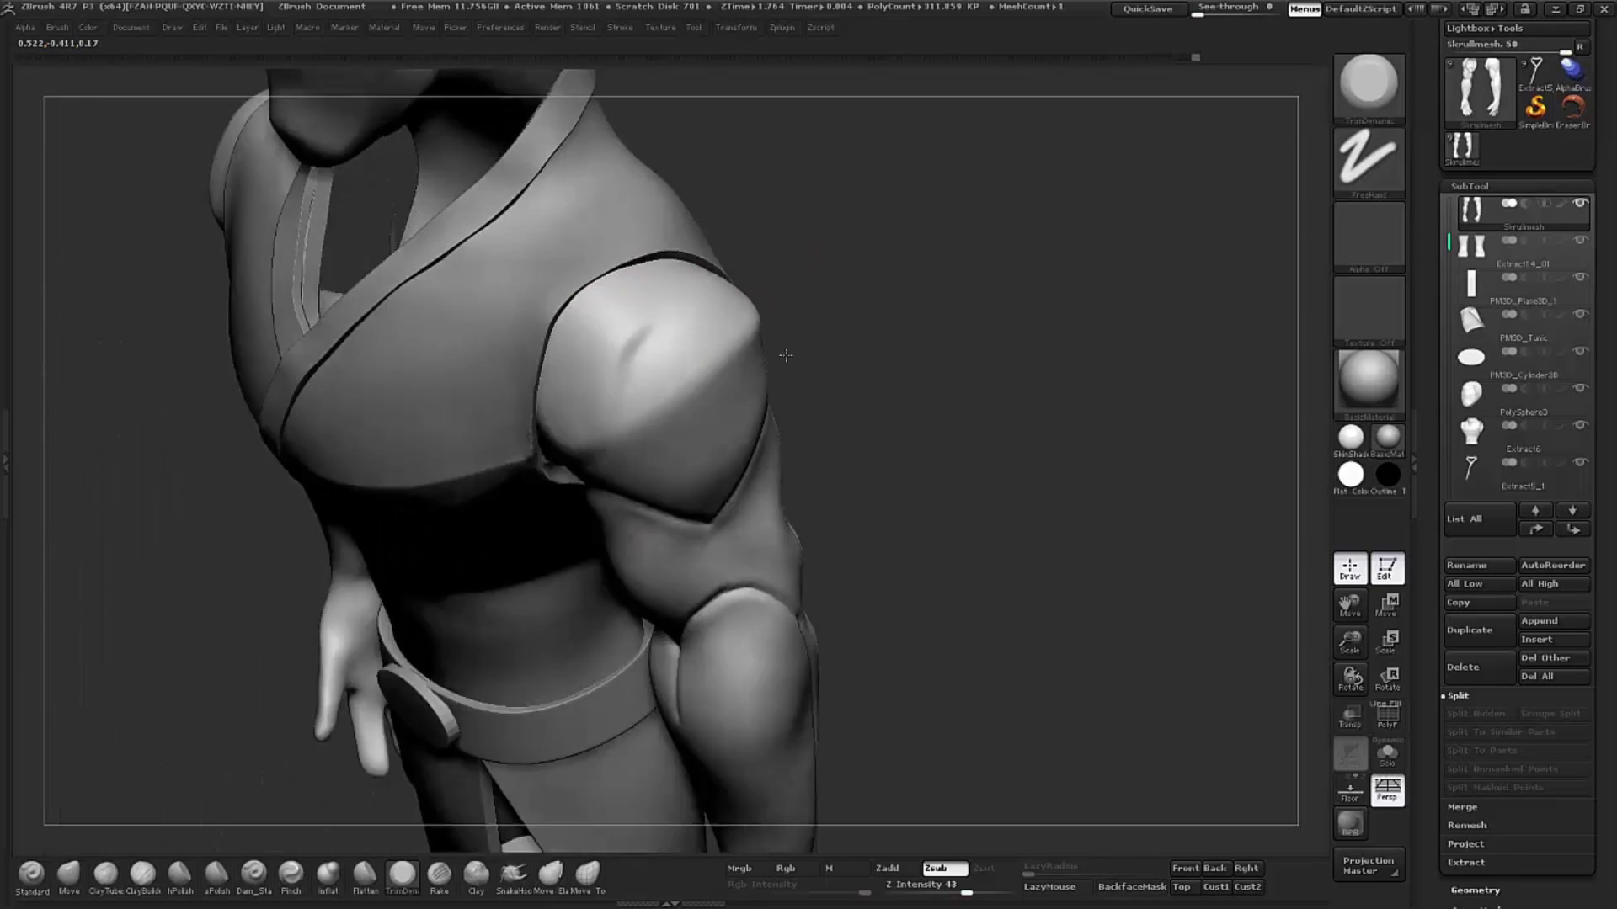
# Step: Keep planing the shoulder and flatten the crease at the top of the arm
pyautogui.moveTo(817, 251)
pyautogui.mouseDown()
pyautogui.moveTo(632, 317)
pyautogui.moveTo(704, 270)
pyautogui.moveTo(631, 343)
pyautogui.moveTo(649, 317)
pyautogui.mouseUp()
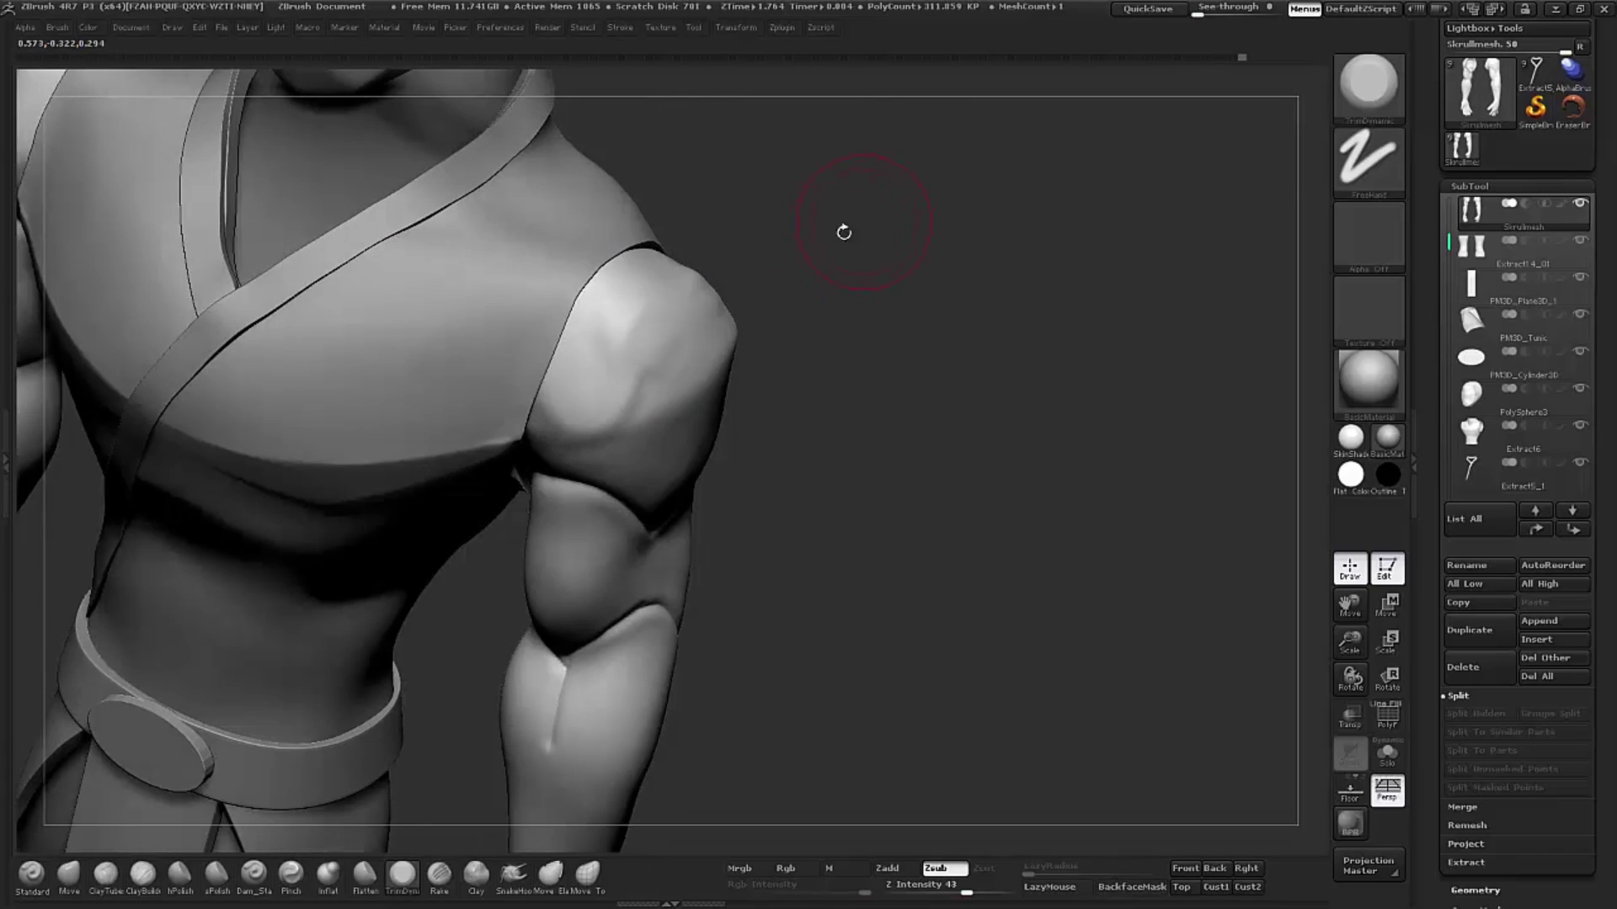
pyautogui.moveTo(878, 260); pyautogui.dragTo(842, 232)
pyautogui.moveTo(661, 265)
pyautogui.mouseDown()
pyautogui.moveTo(596, 360)
pyautogui.moveTo(664, 379)
pyautogui.mouseUp()
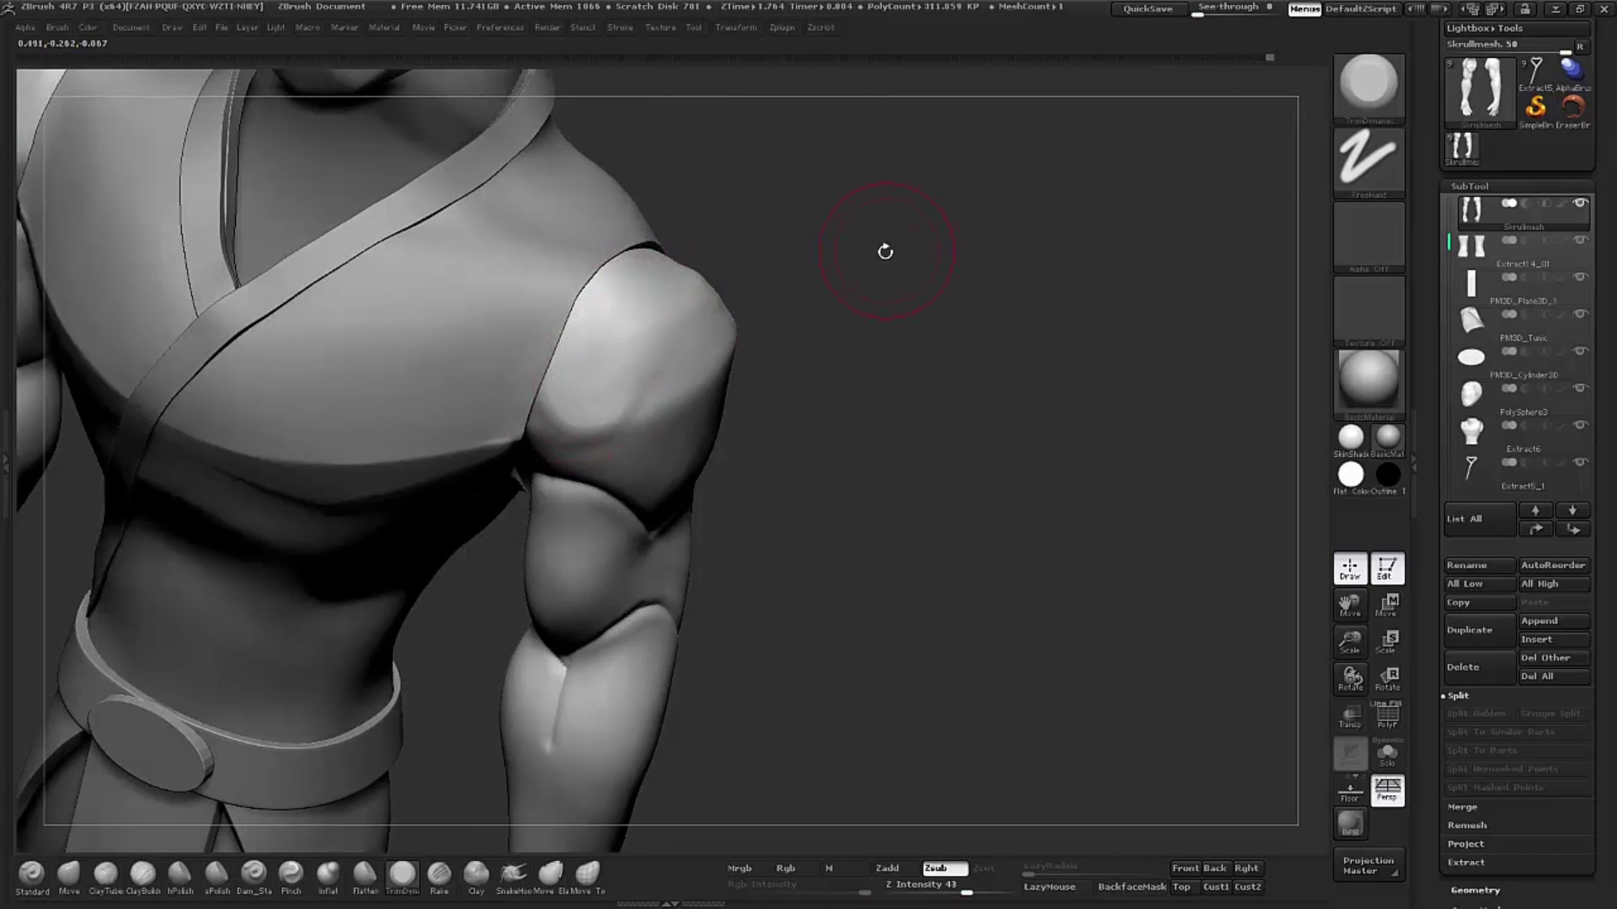
pyautogui.moveTo(885, 251); pyautogui.dragTo(833, 299)
pyautogui.moveTo(566, 575)
pyautogui.mouseDown()
pyautogui.moveTo(732, 387)
pyautogui.moveTo(822, 407)
pyautogui.moveTo(1013, 360)
pyautogui.moveTo(949, 339)
pyautogui.mouseUp()
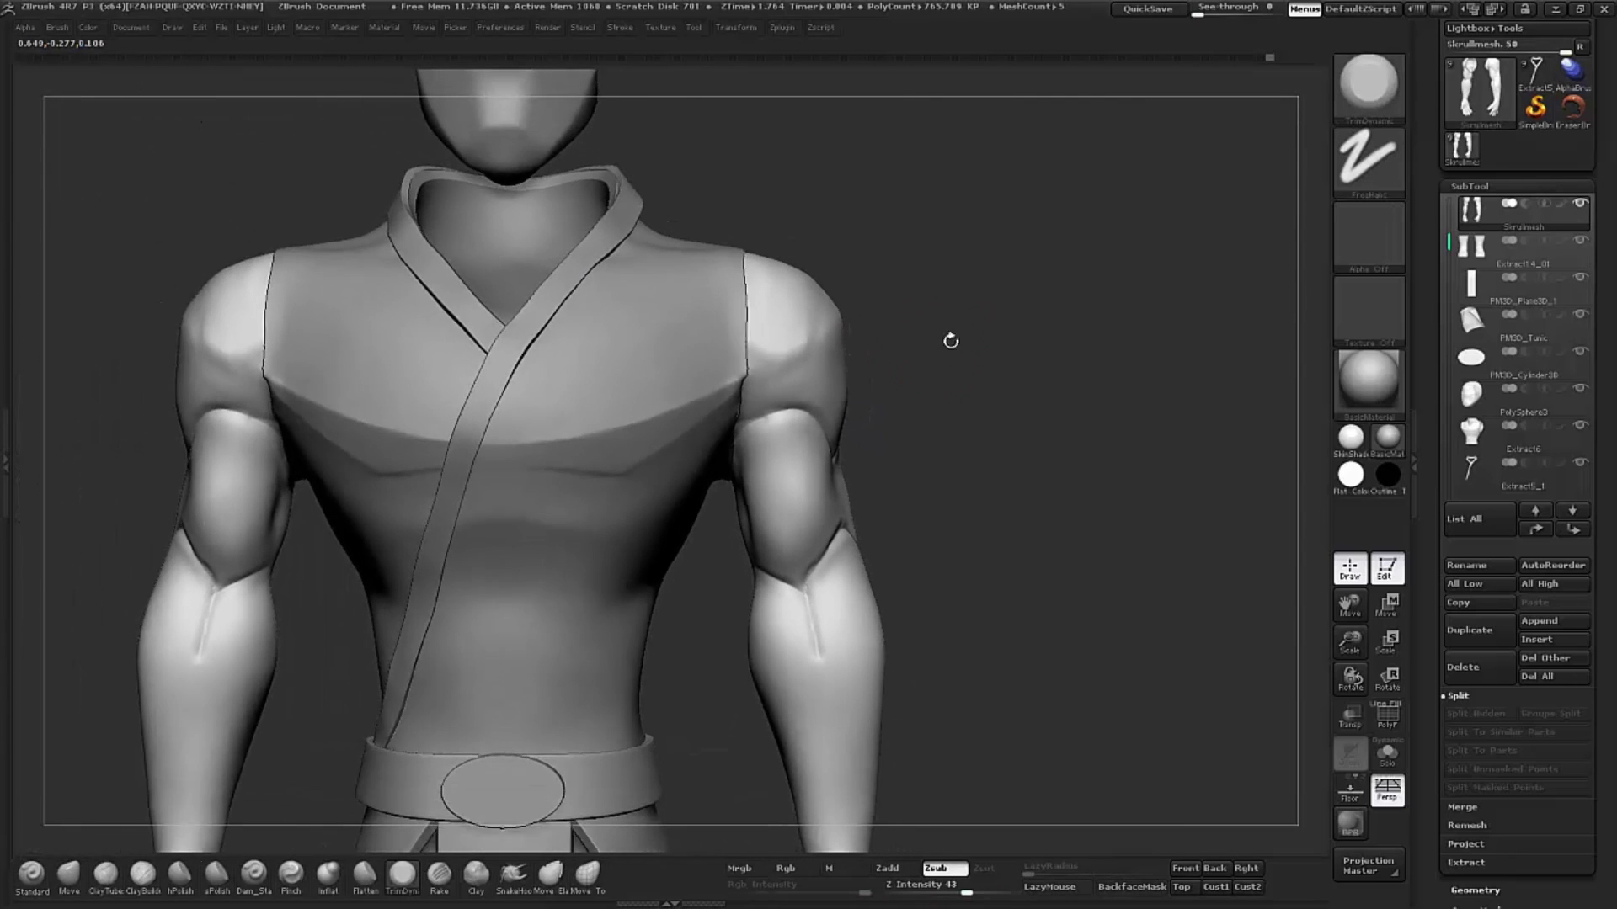
pyautogui.moveTo(747, 379)
pyautogui.mouseDown()
pyautogui.moveTo(830, 440)
pyautogui.moveTo(913, 342)
pyautogui.mouseUp()
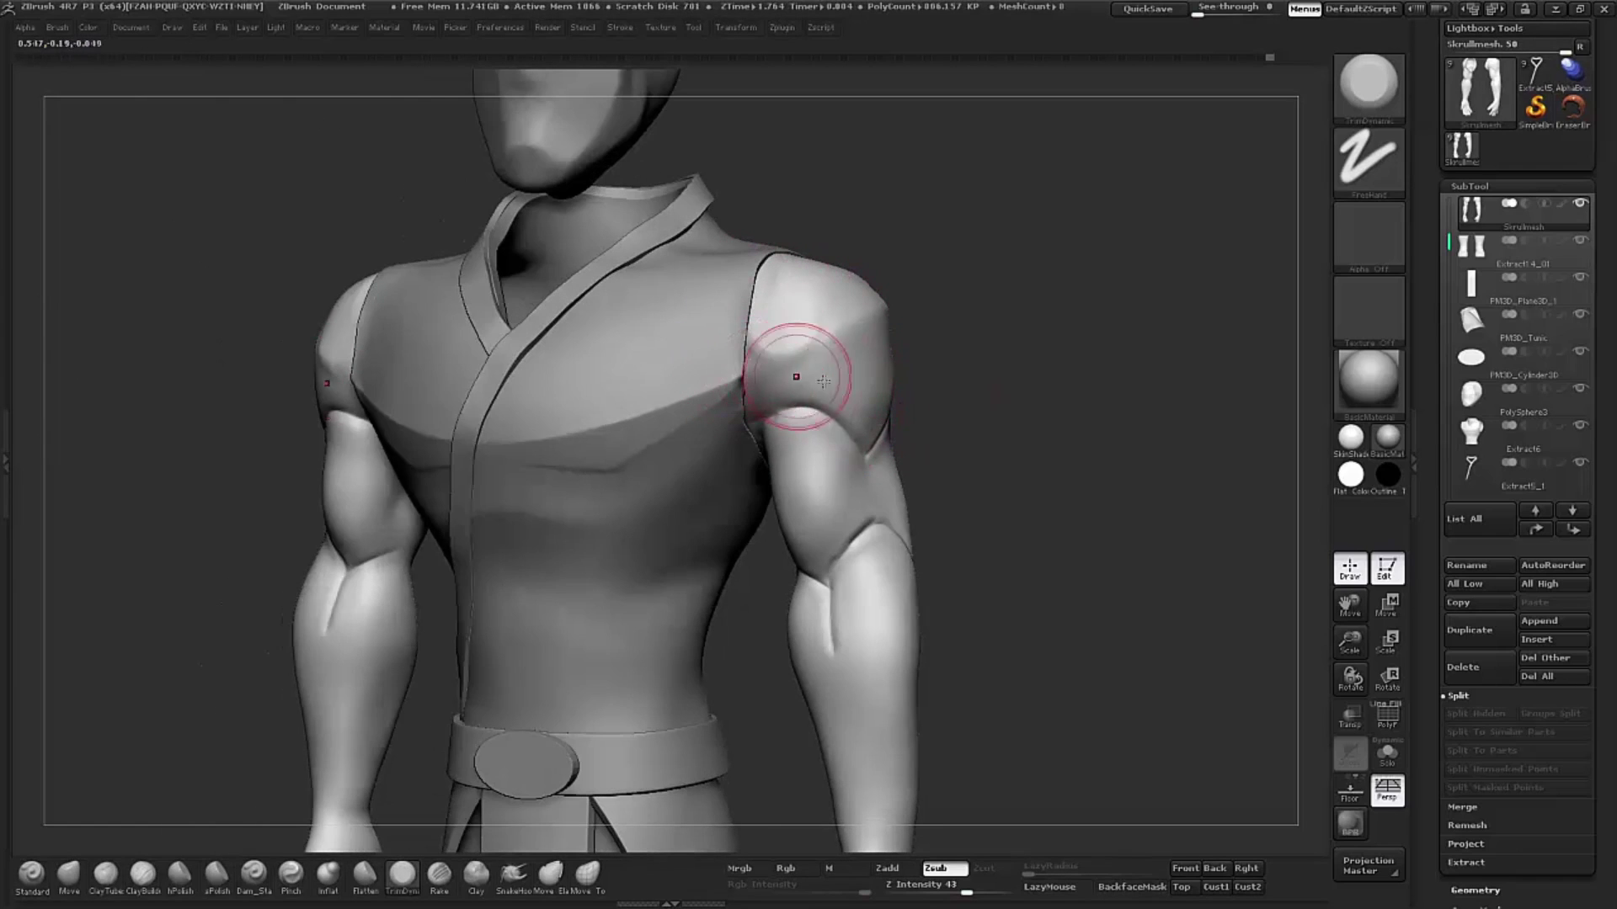
pyautogui.moveTo(920, 369); pyautogui.dragTo(823, 372)
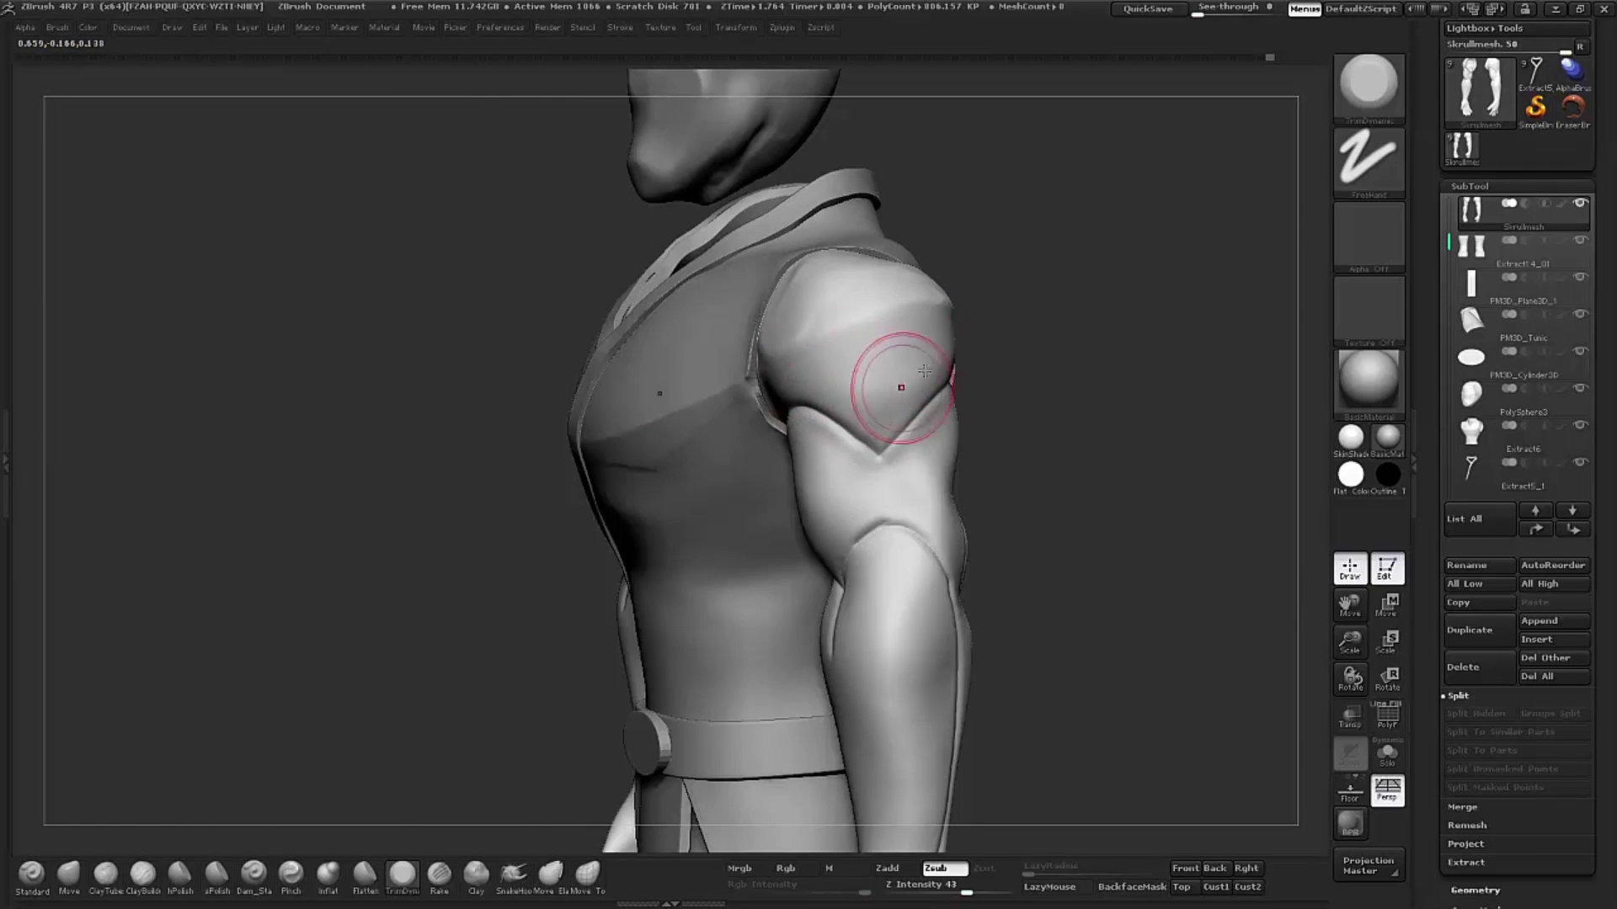
pyautogui.moveTo(1036, 347); pyautogui.dragTo(899, 407)
pyautogui.moveTo(985, 345)
pyautogui.mouseDown()
pyautogui.moveTo(1020, 317)
pyautogui.moveTo(1108, 351)
pyautogui.moveTo(1064, 330)
pyautogui.mouseUp()
# Step: Pull the deltoid's lower V edge into shape with two Move brush strokes
pyautogui.press('b')
pyautogui.press('m')
pyautogui.press('v')
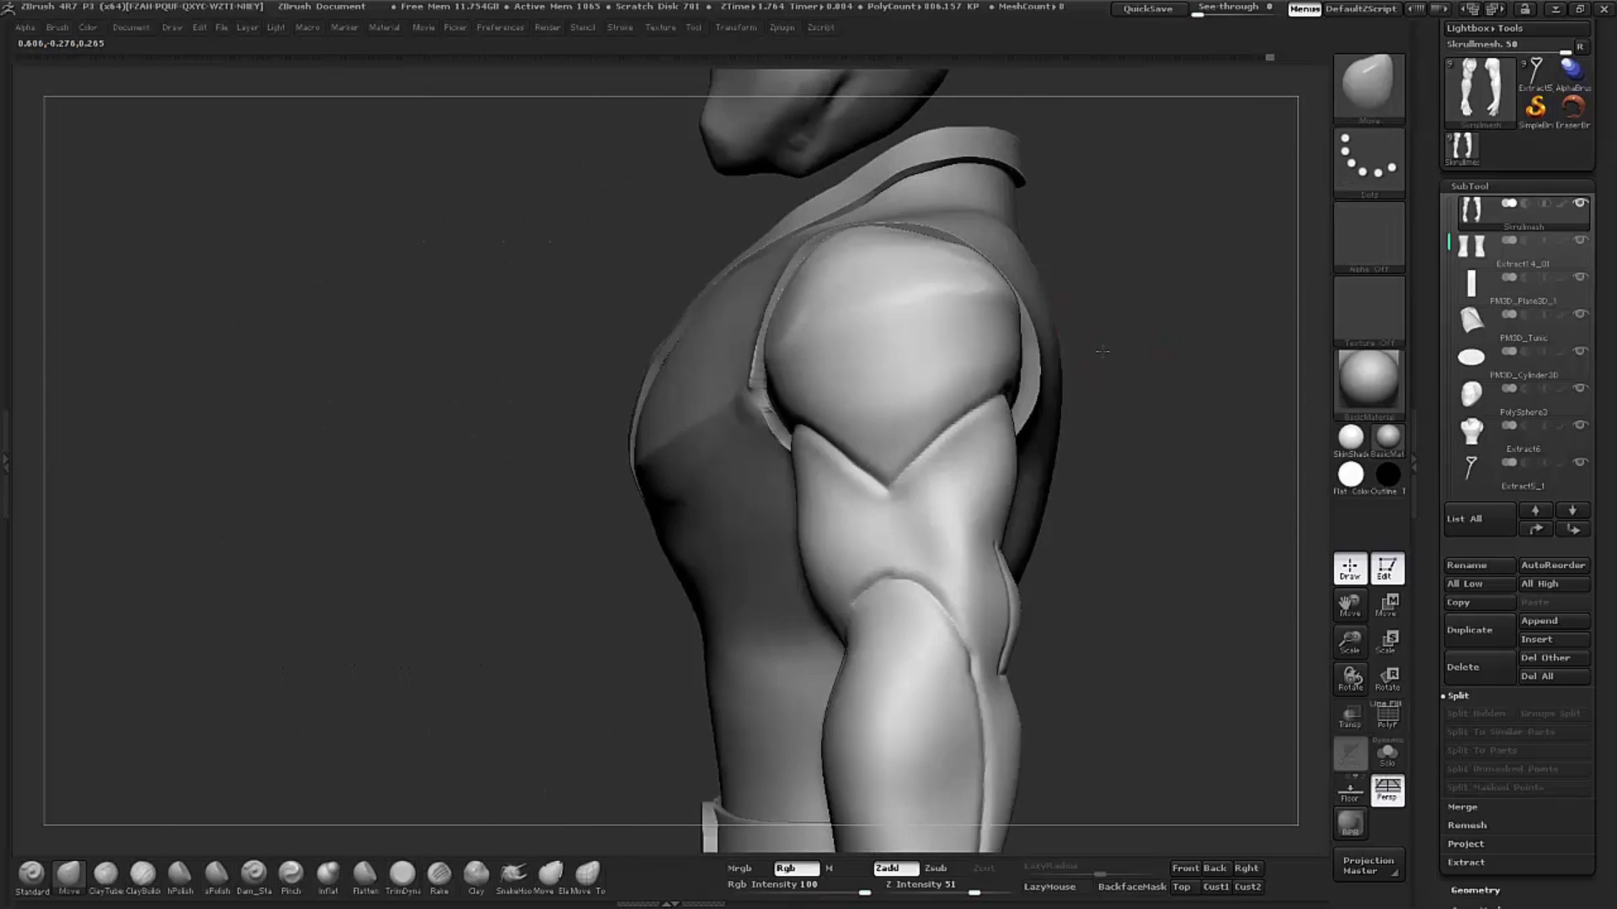
pyautogui.press('s')
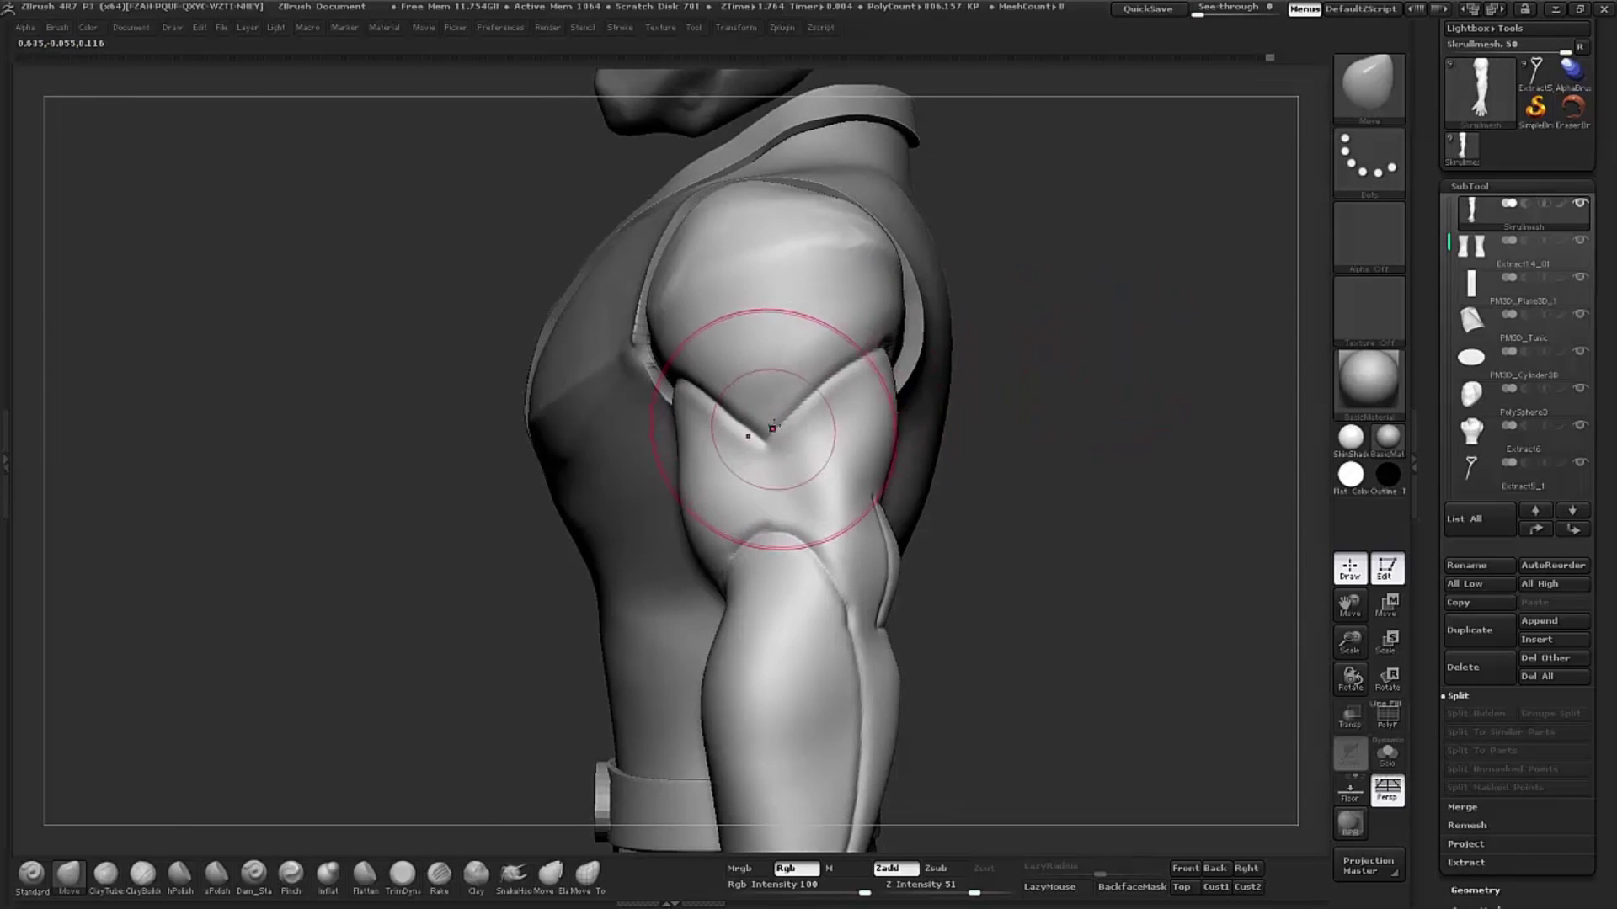
pyautogui.moveTo(848, 360); pyautogui.dragTo(762, 409)
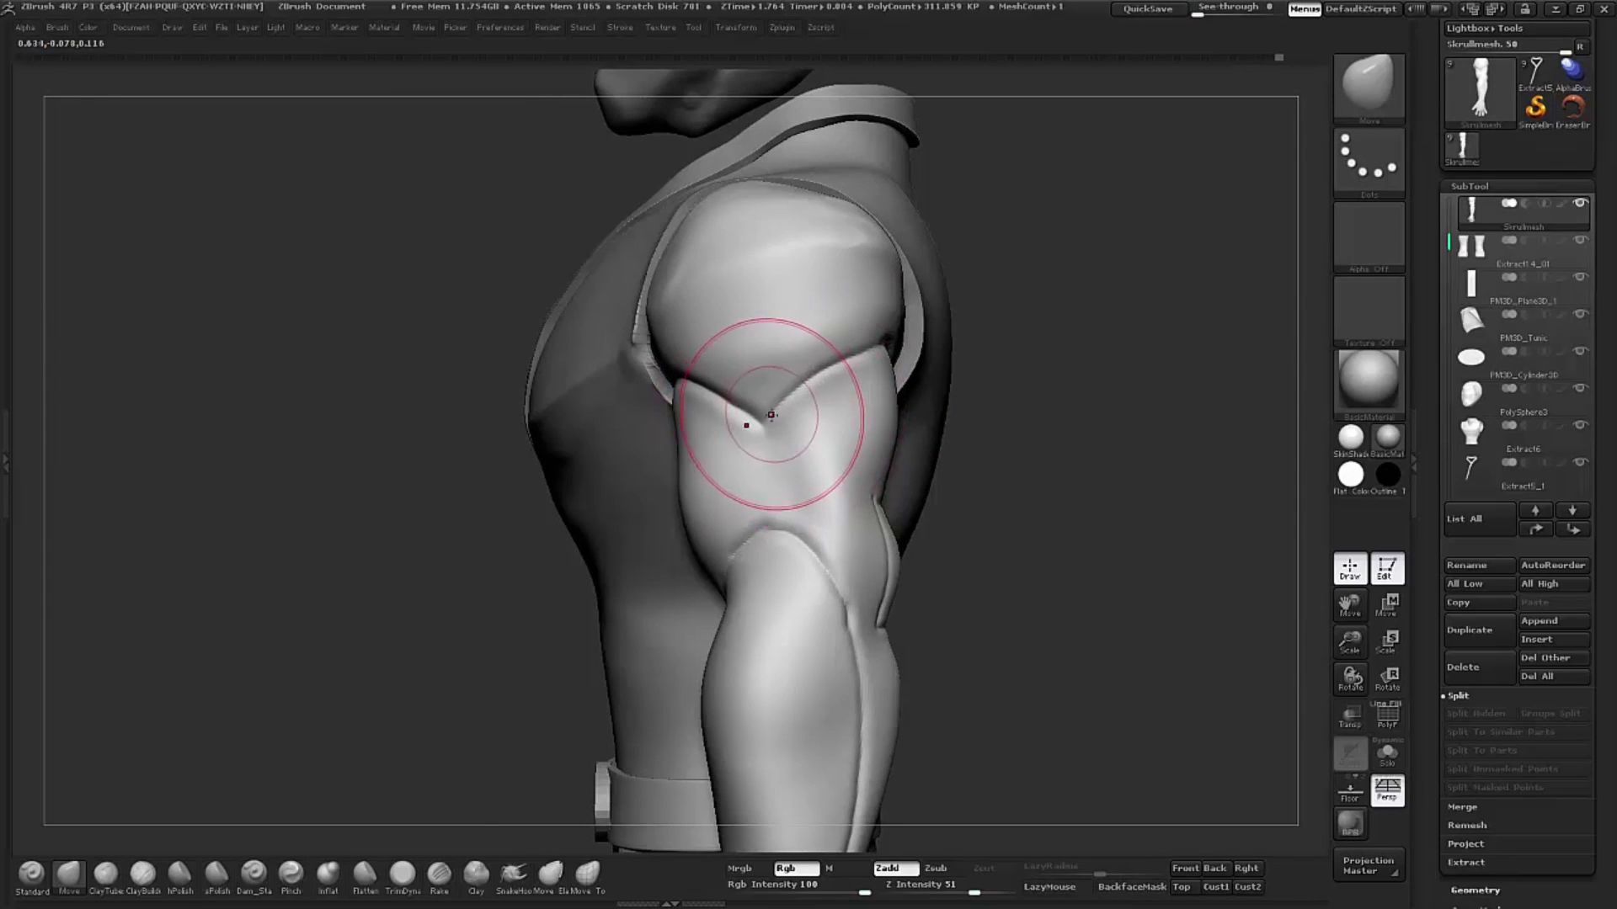
pyautogui.moveTo(773, 411); pyautogui.dragTo(798, 379)
pyautogui.moveTo(989, 335); pyautogui.dragTo(966, 277)
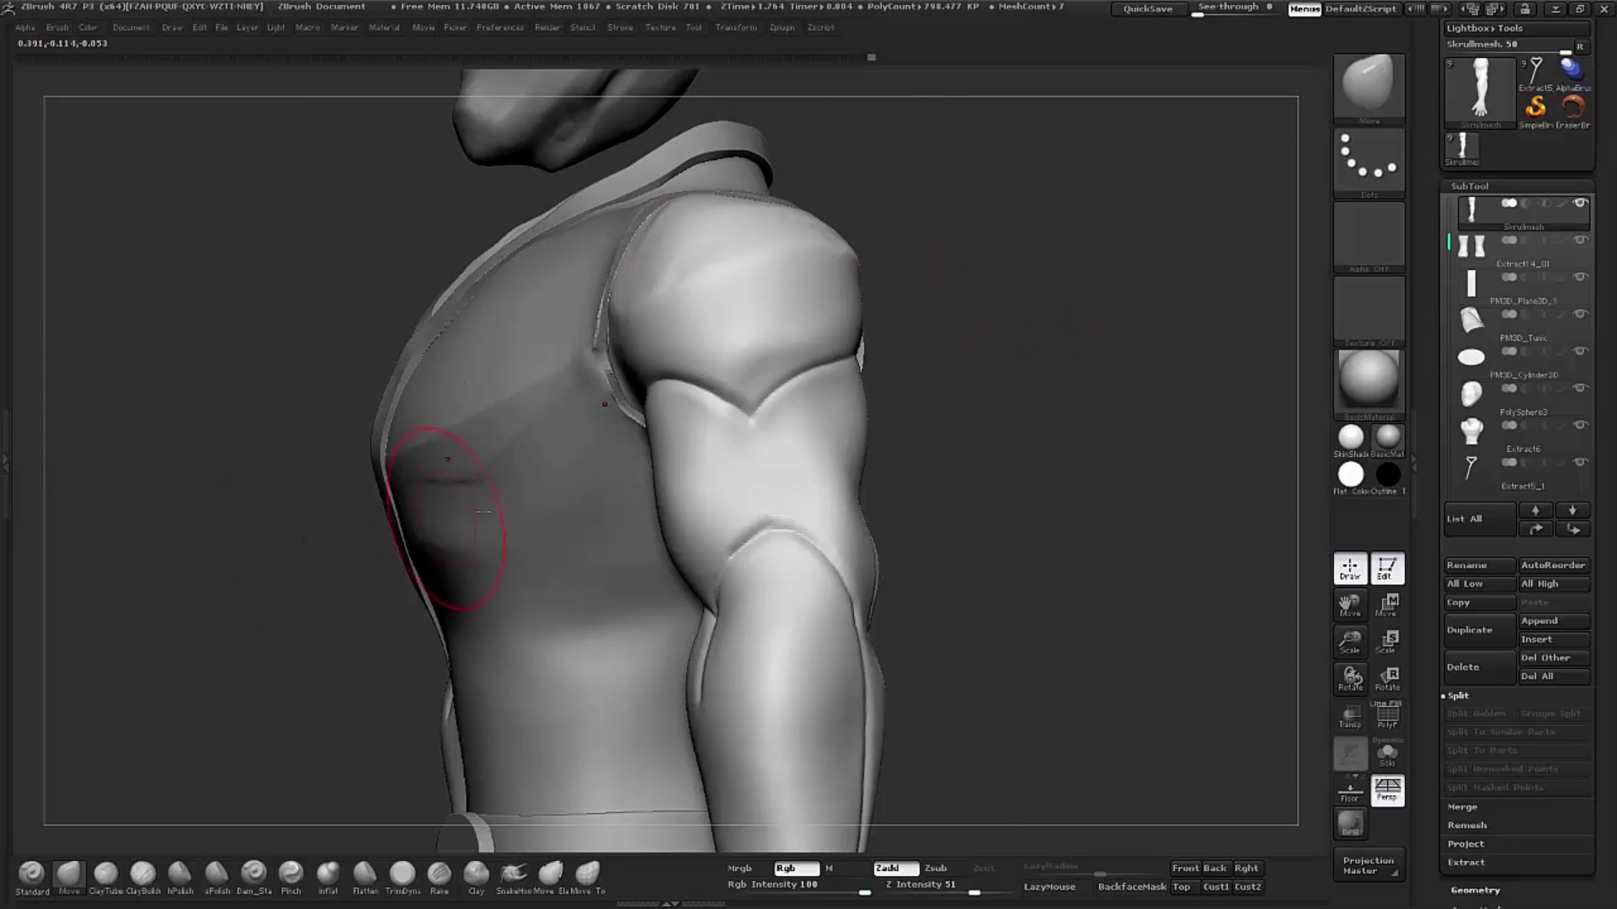
# Step: Refine the top of the shoulder pad with the planing brush
pyautogui.click(403, 874)
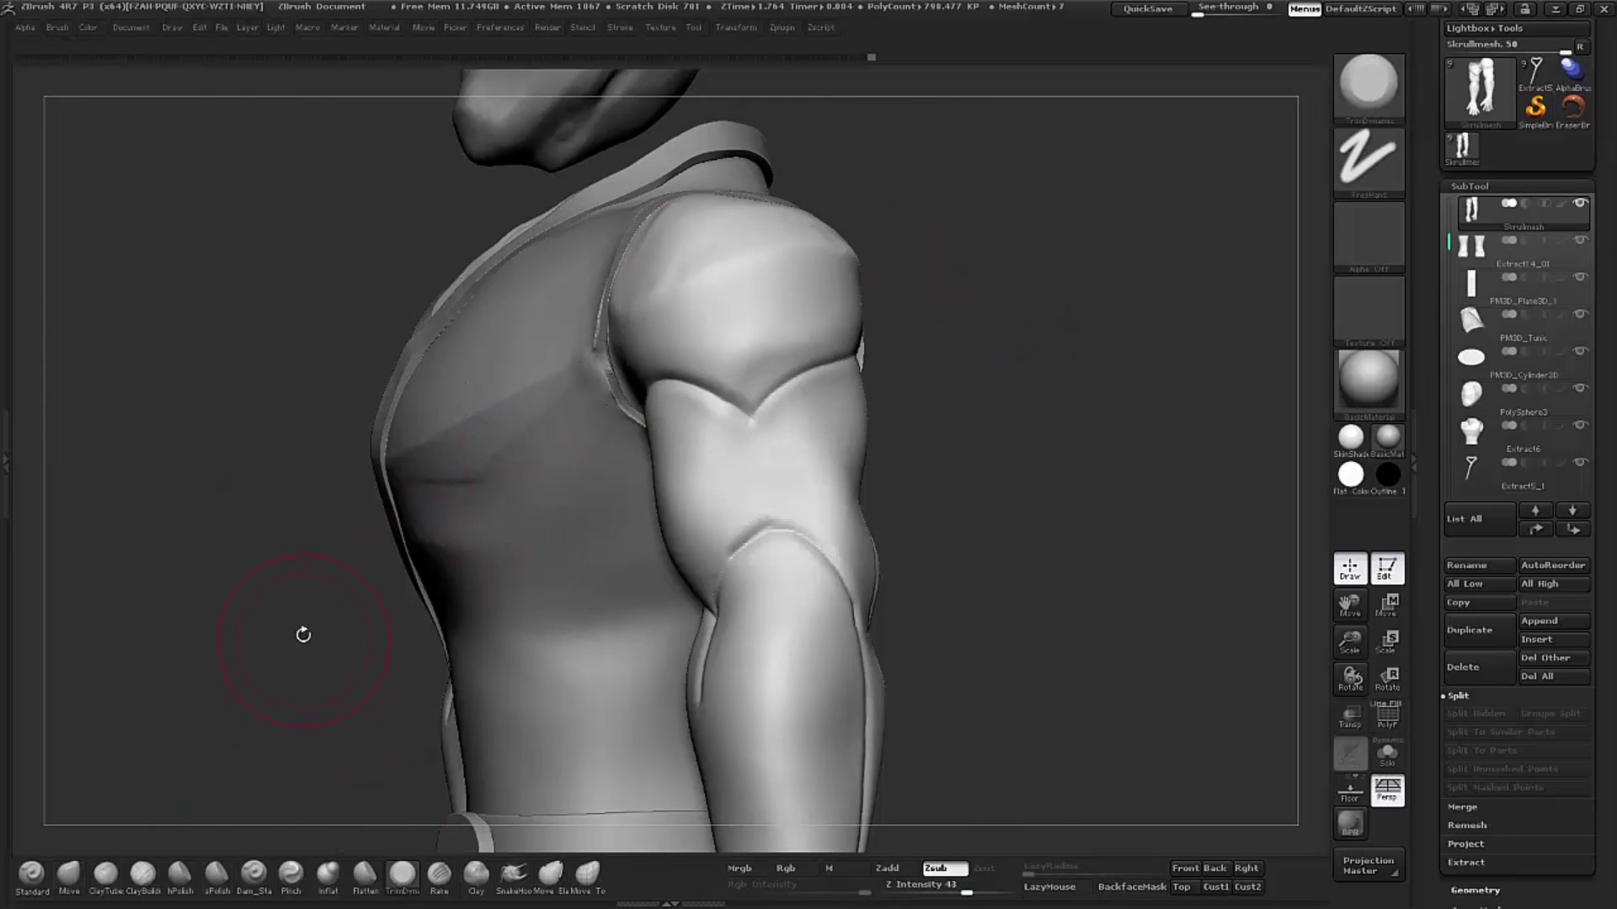
pyautogui.moveTo(299, 636); pyautogui.dragTo(460, 642)
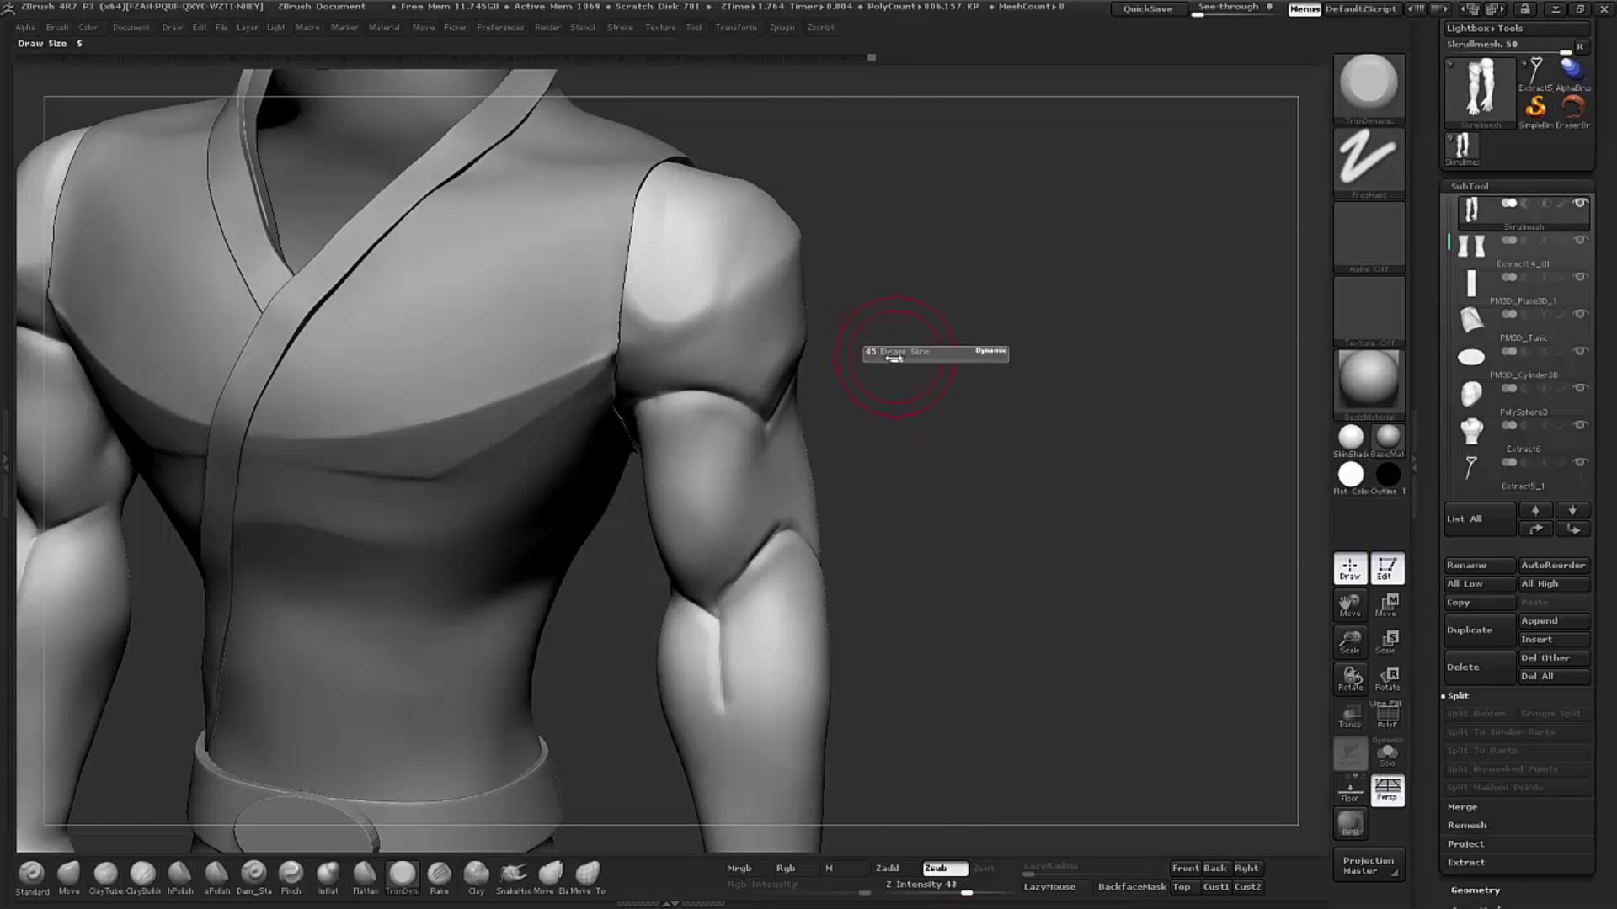
pyautogui.moveTo(894, 333); pyautogui.dragTo(580, 336)
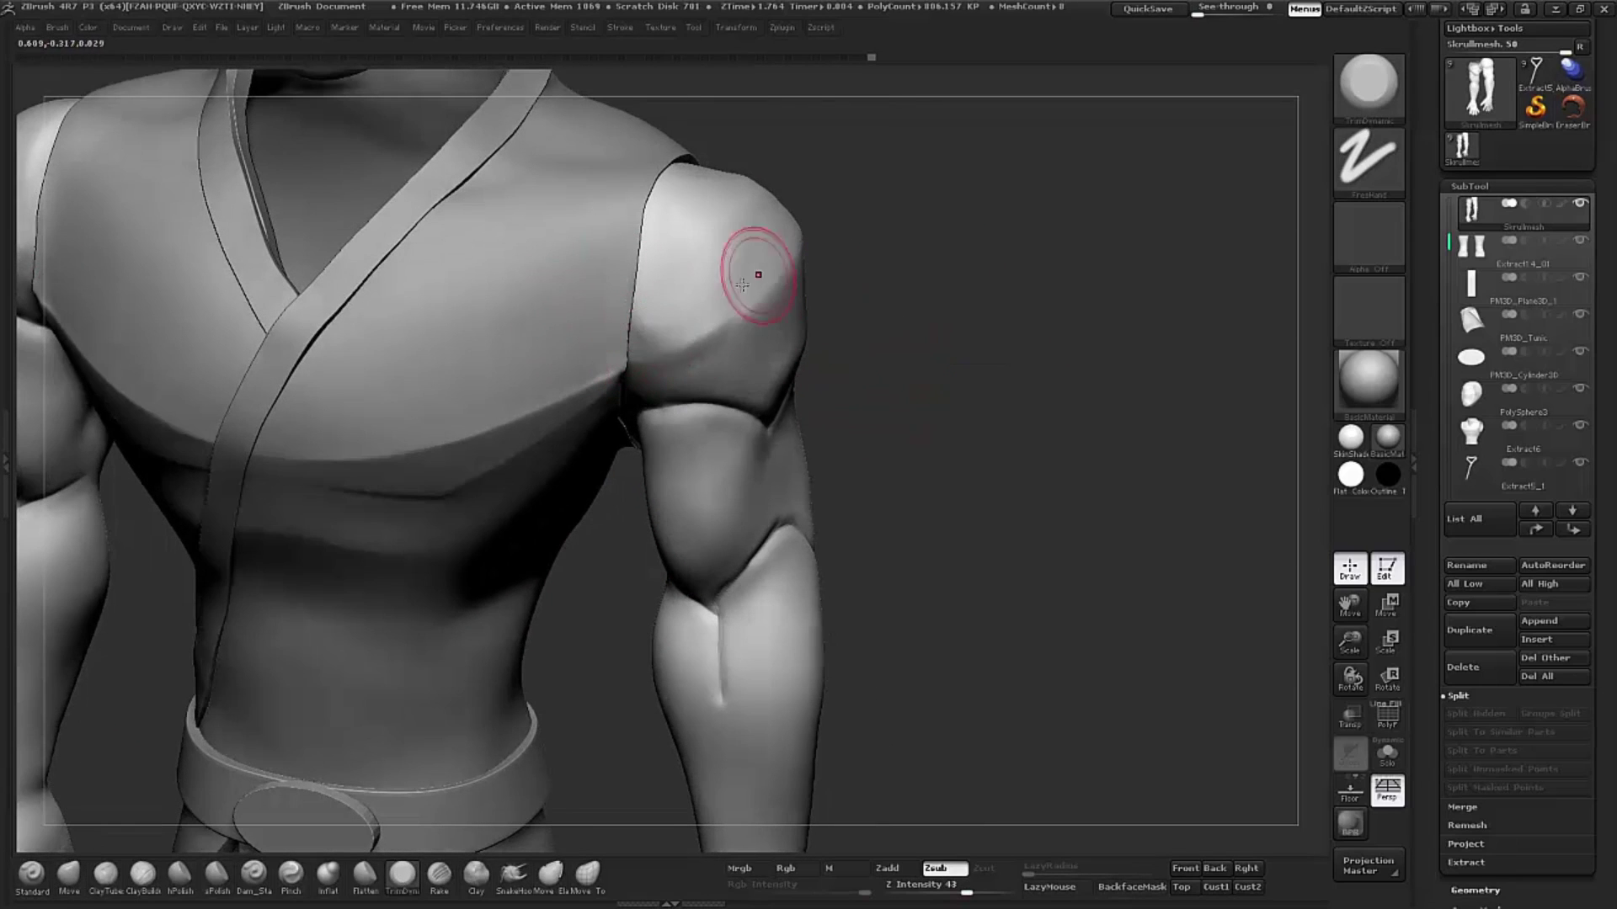
pyautogui.moveTo(893, 354)
pyautogui.mouseDown()
pyautogui.moveTo(960, 267)
pyautogui.moveTo(697, 346)
pyautogui.mouseUp()
pyautogui.keyDown('ctrl'); pyautogui.keyDown('shift'); pyautogui.click(646, 380); pyautogui.keyUp('shift'); pyautogui.keyUp('ctrl')
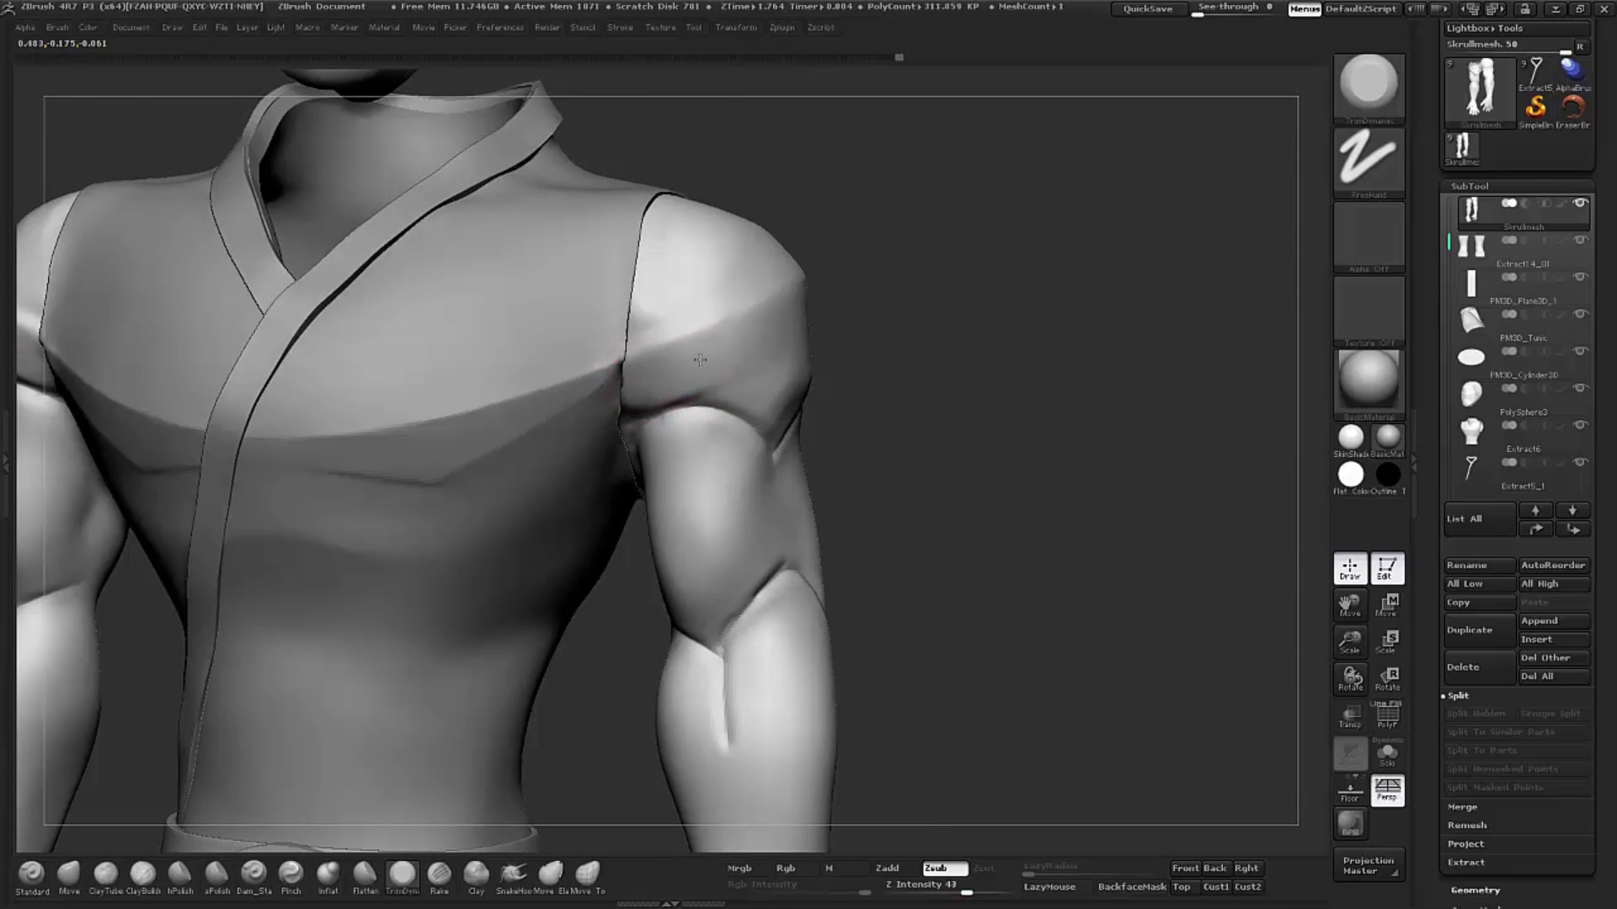
pyautogui.moveTo(700, 360); pyautogui.dragTo(700, 340)
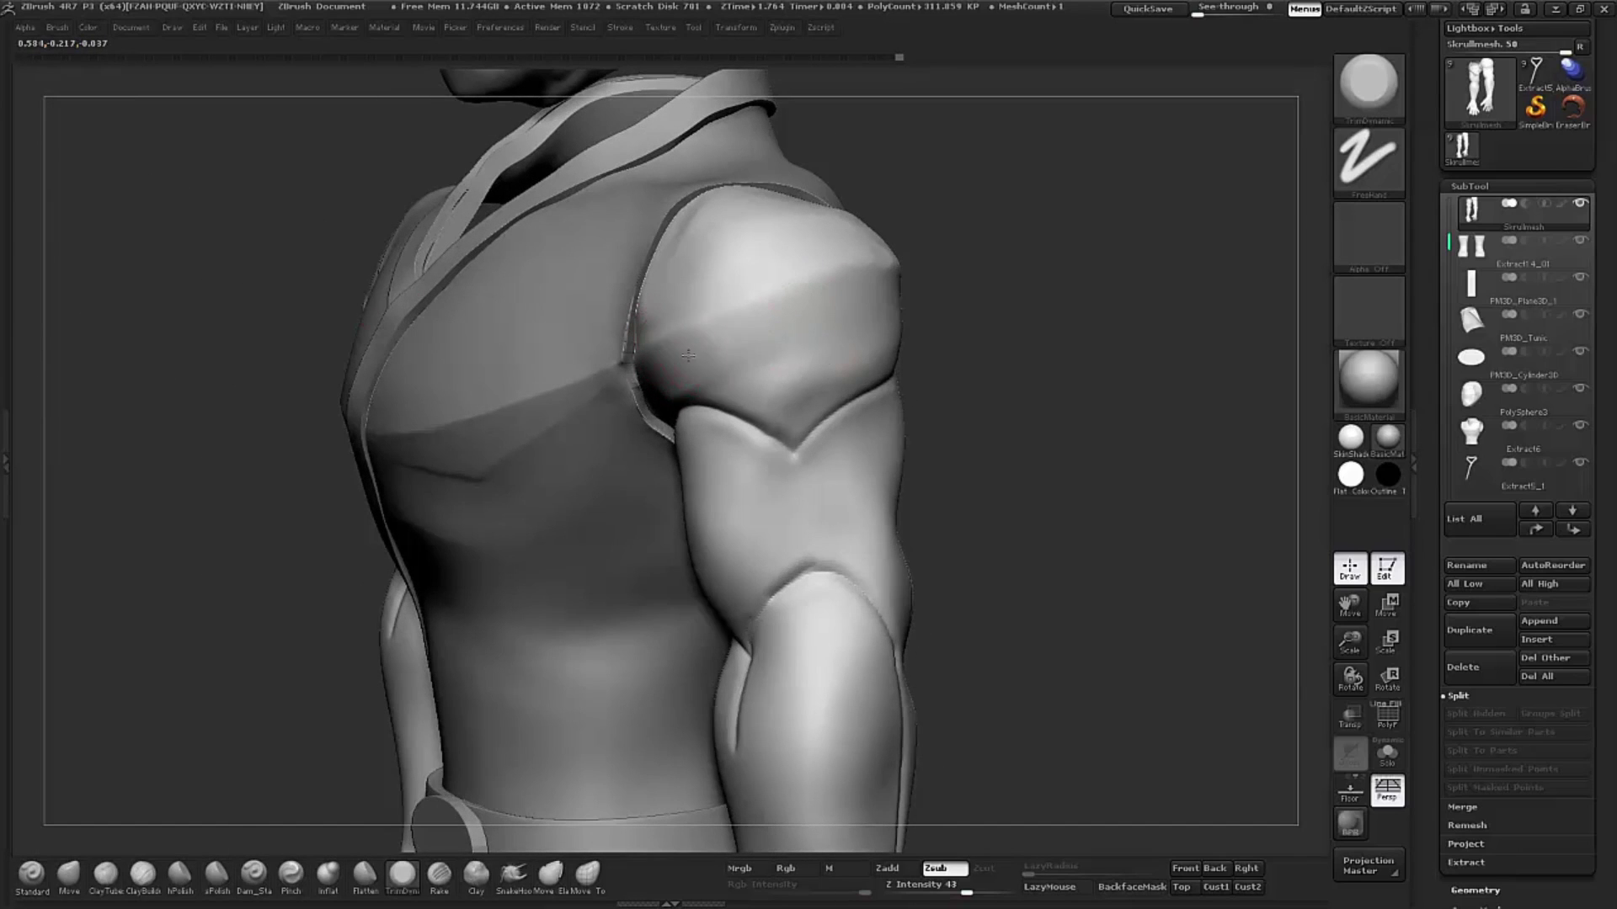
pyautogui.moveTo(975, 284); pyautogui.dragTo(1014, 249)
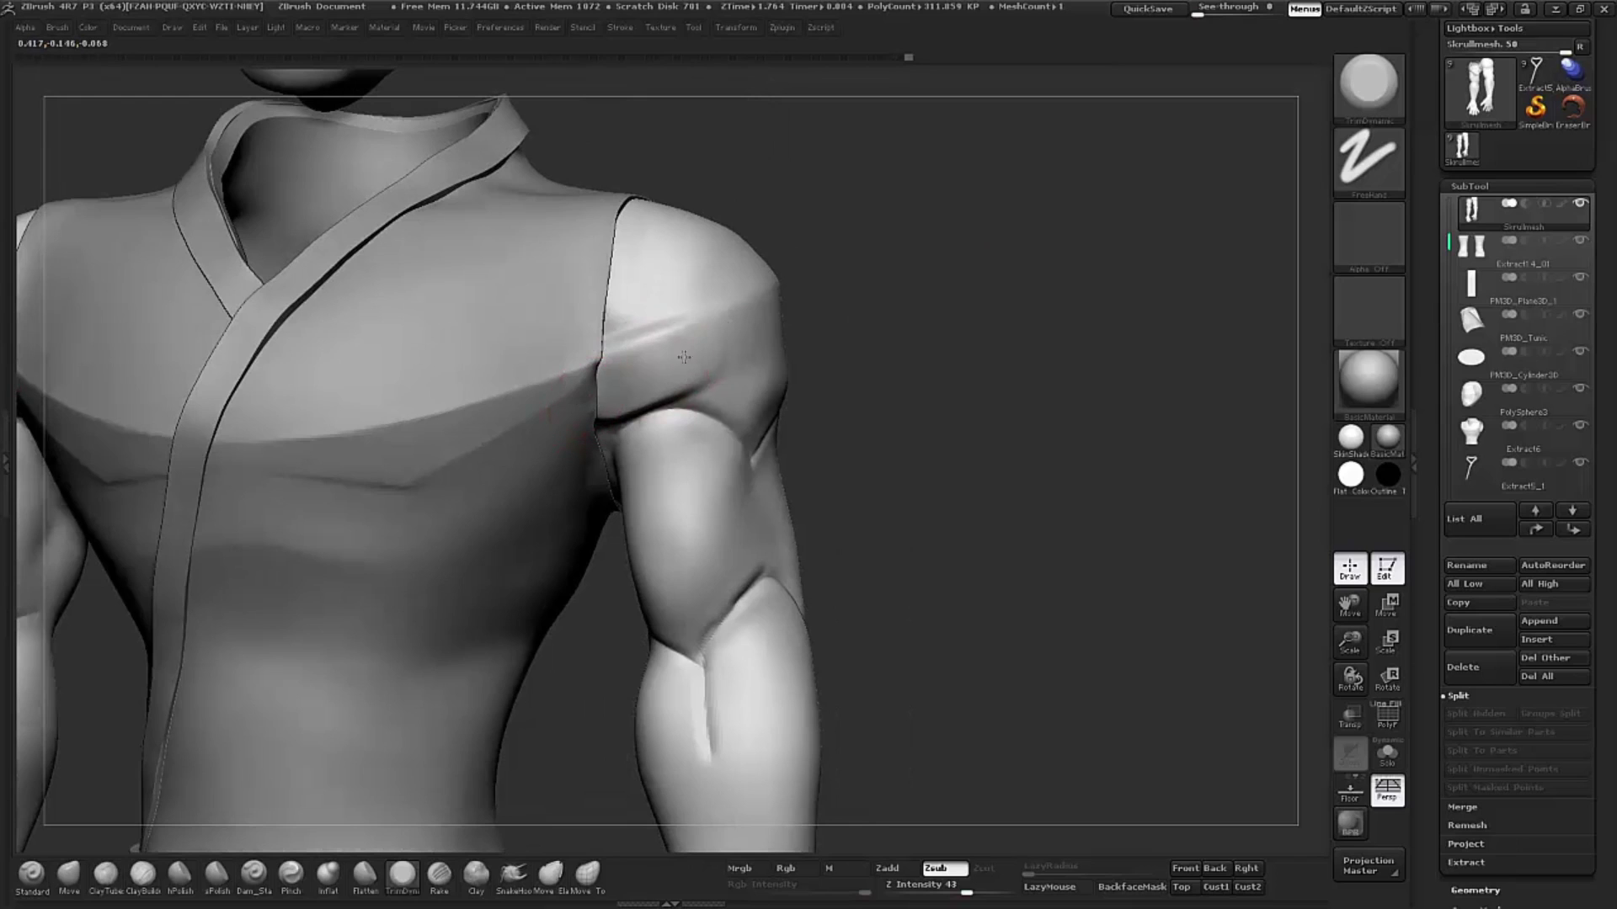
pyautogui.moveTo(986, 286); pyautogui.dragTo(721, 282)
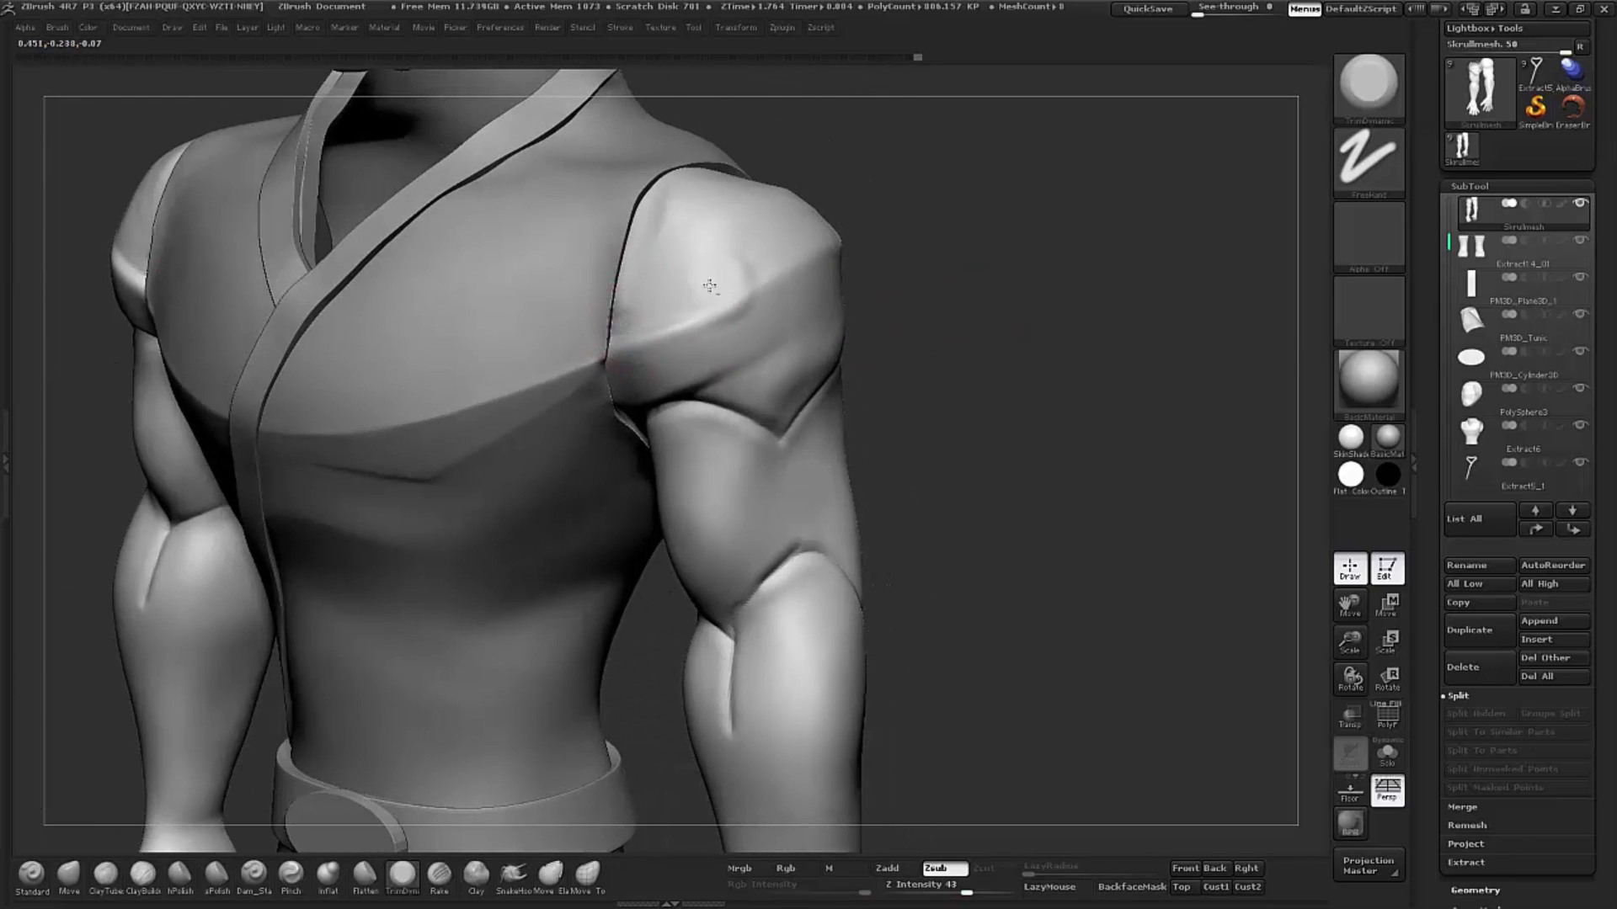
pyautogui.moveTo(631, 324); pyautogui.dragTo(758, 245)
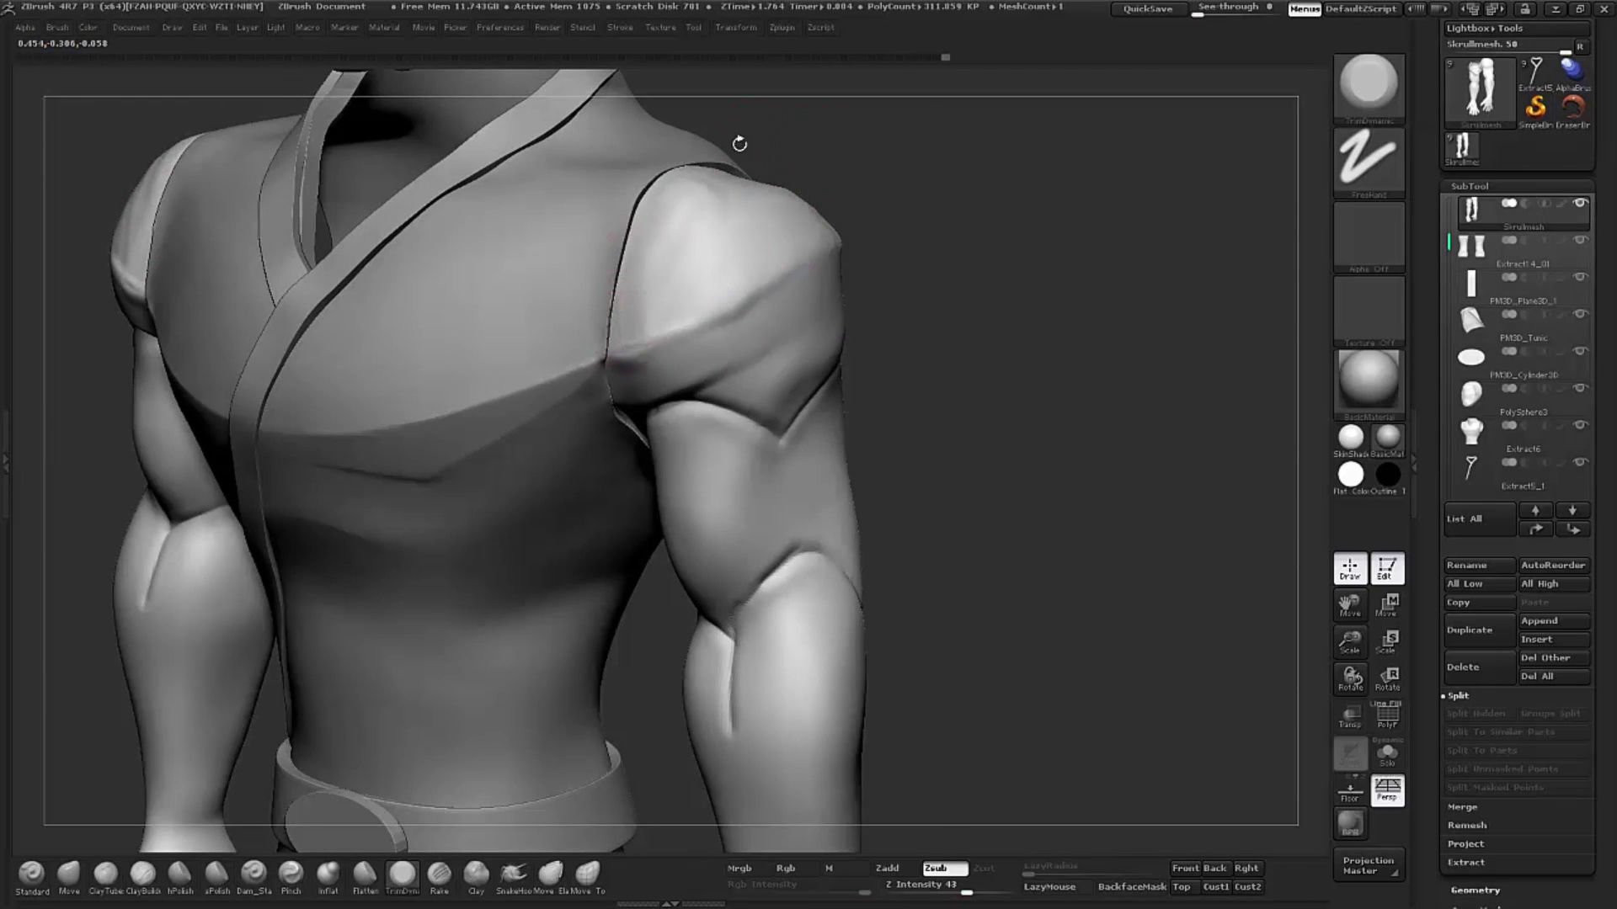
# Step: Bulge the pad's top along its seam and carve a crease across its lower part
pyautogui.moveTo(739, 144); pyautogui.dragTo(899, 244)
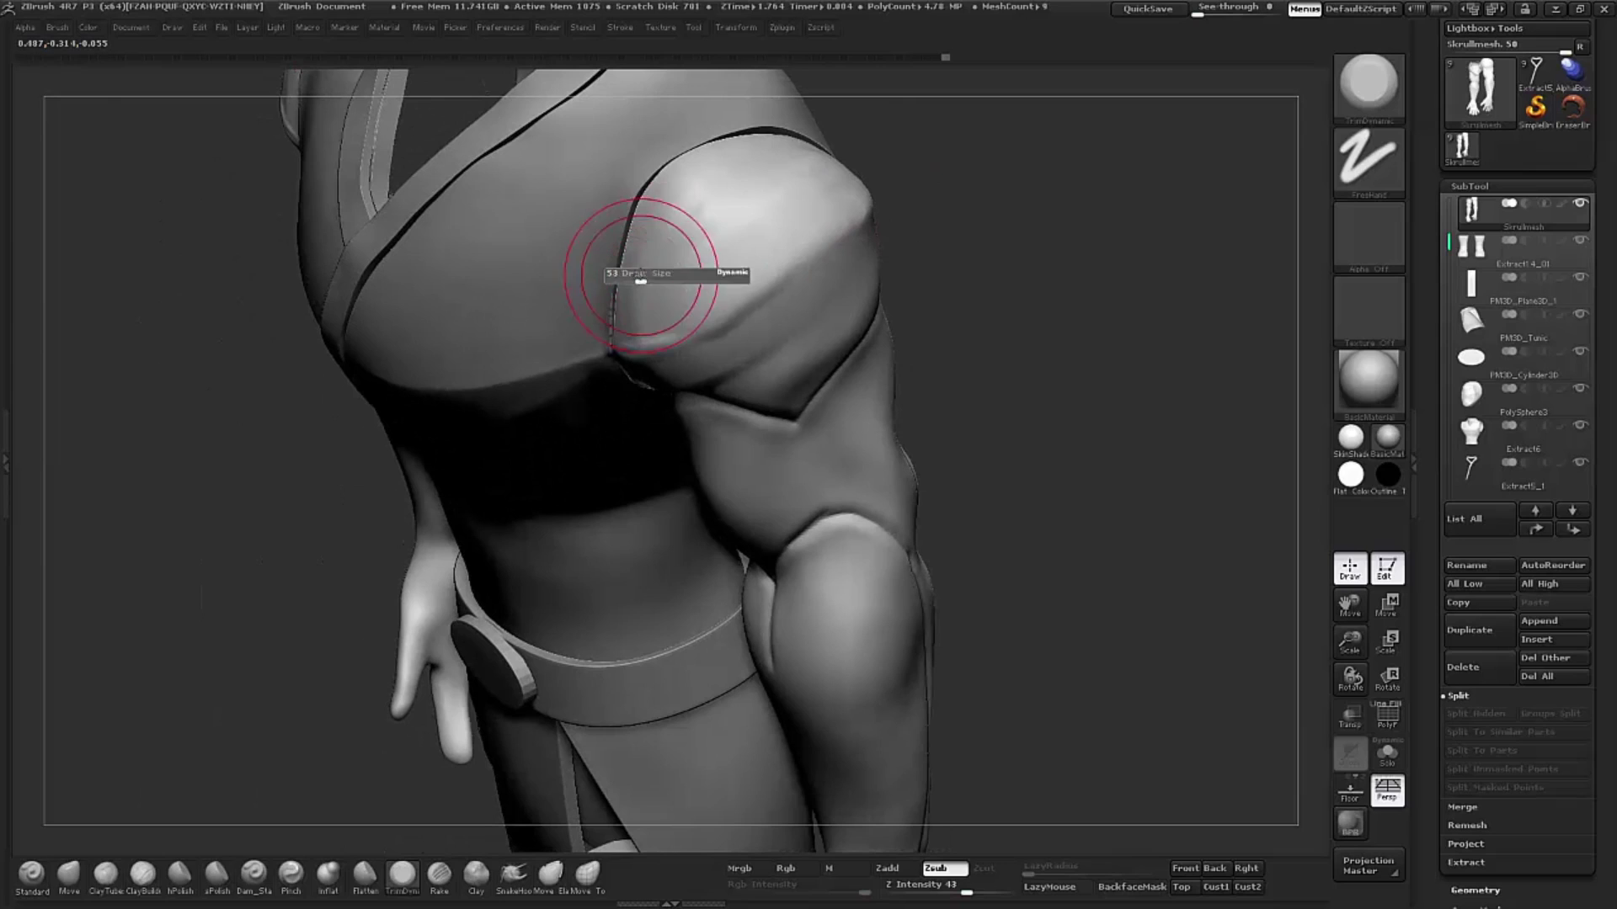
pyautogui.moveTo(637, 277); pyautogui.dragTo(665, 169)
pyautogui.moveTo(606, 326); pyautogui.dragTo(741, 108)
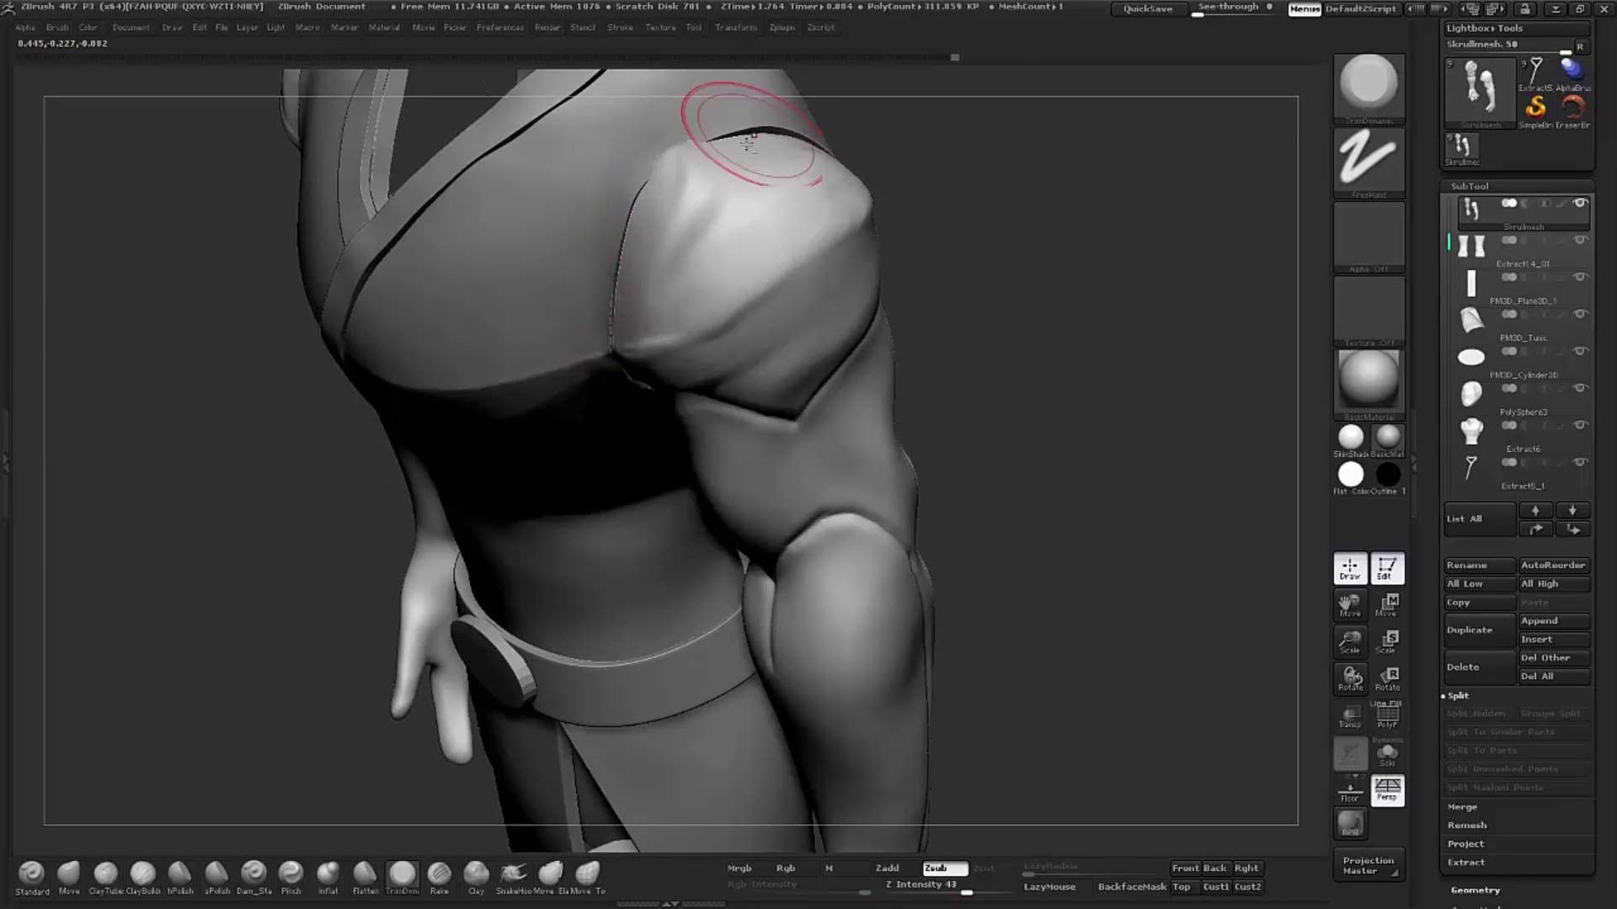
pyautogui.moveTo(253, 505)
pyautogui.mouseDown()
pyautogui.moveTo(660, 178)
pyautogui.moveTo(721, 109)
pyautogui.mouseUp()
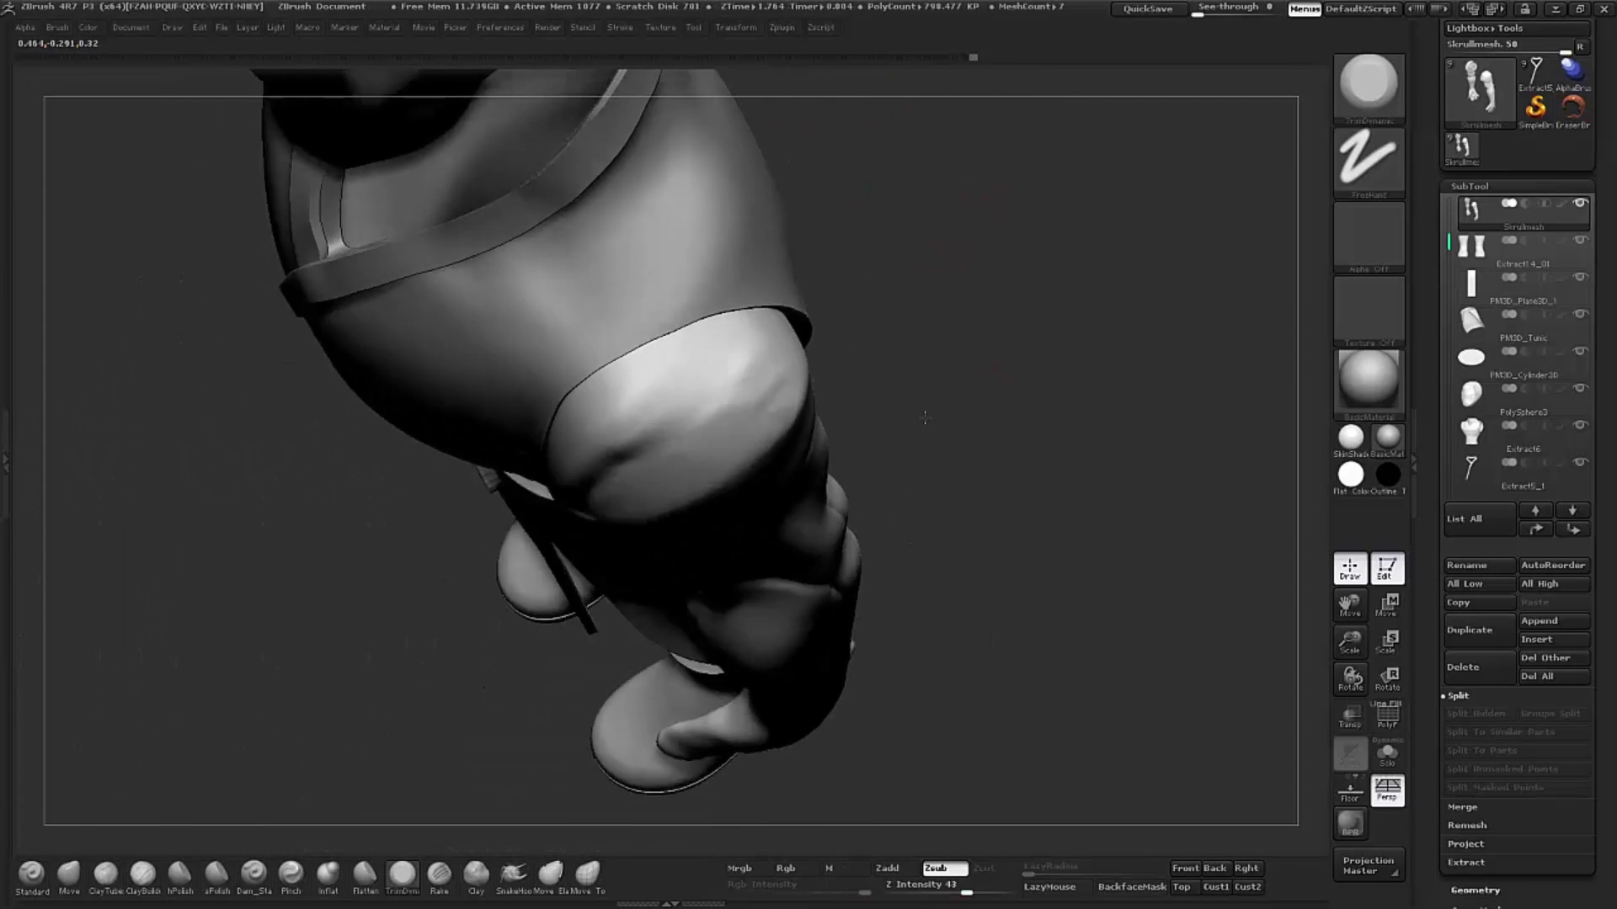
pyautogui.moveTo(925, 418); pyautogui.dragTo(881, 321)
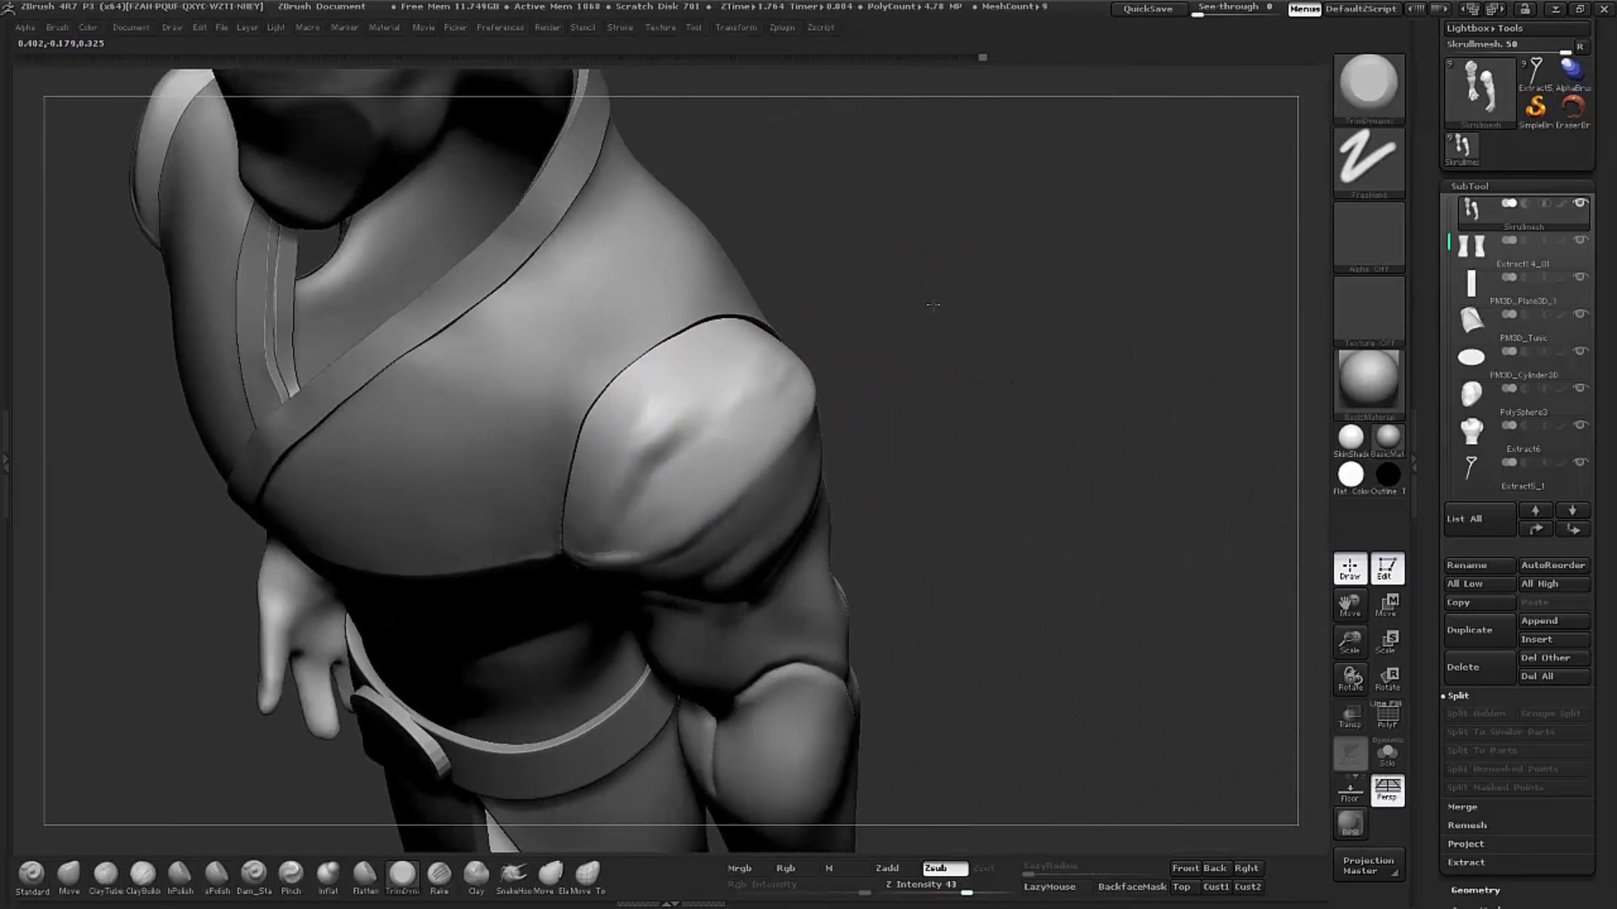
pyautogui.moveTo(933, 305); pyautogui.dragTo(652, 381)
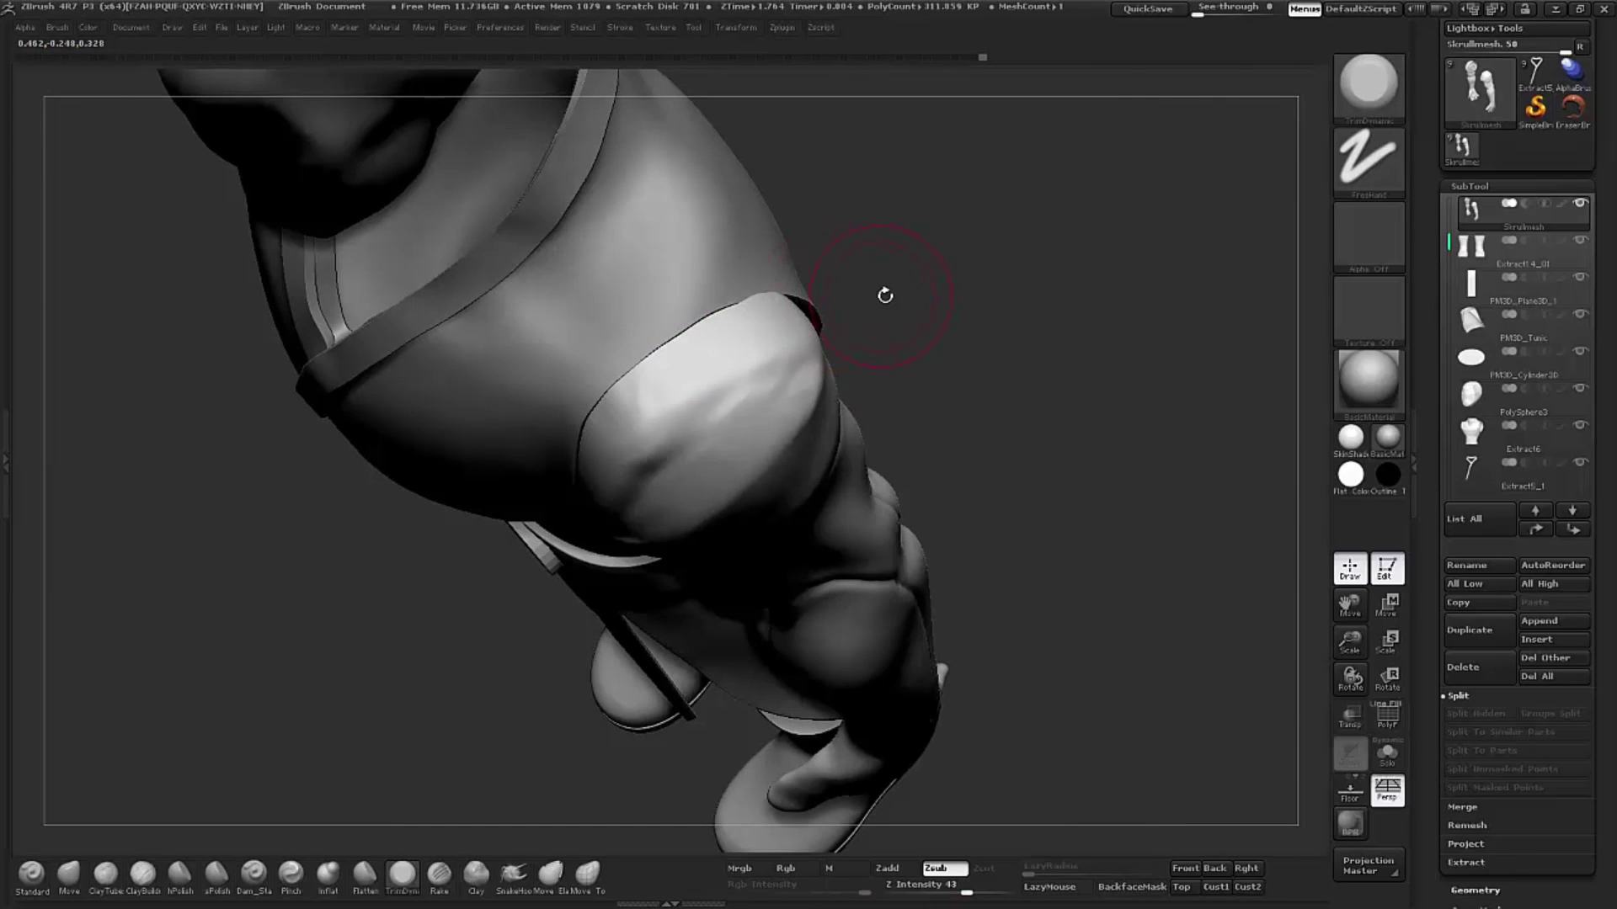
pyautogui.moveTo(870, 317)
pyautogui.mouseDown()
pyautogui.moveTo(653, 375)
pyautogui.moveTo(742, 320)
pyautogui.moveTo(909, 310)
pyautogui.moveTo(725, 324)
pyautogui.mouseUp()
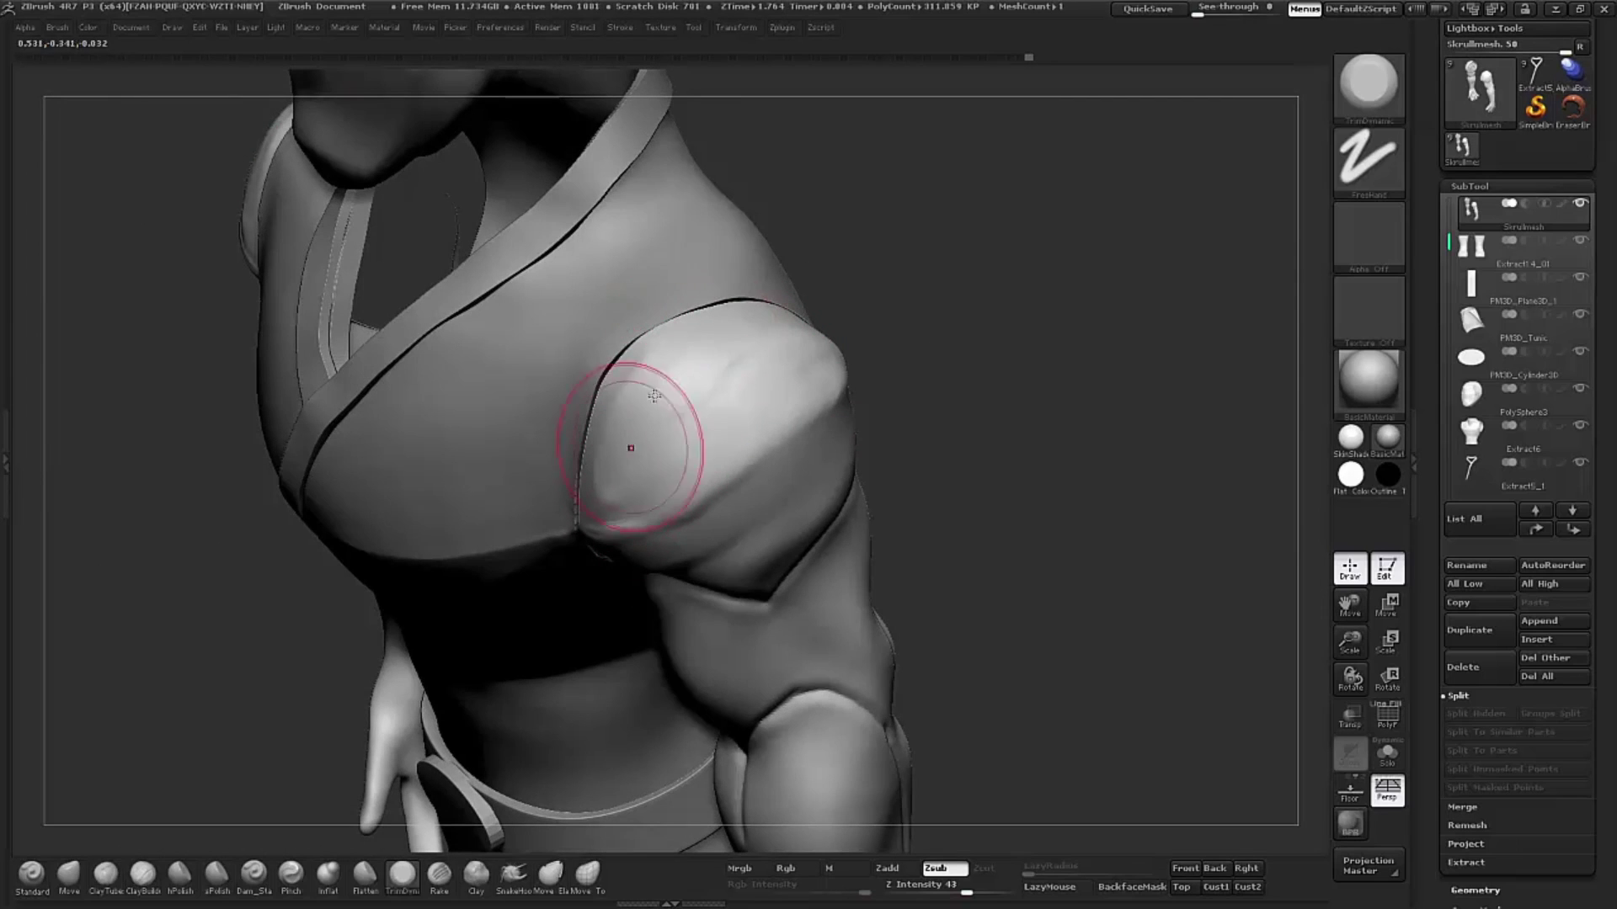
pyautogui.moveTo(651, 448); pyautogui.dragTo(617, 498)
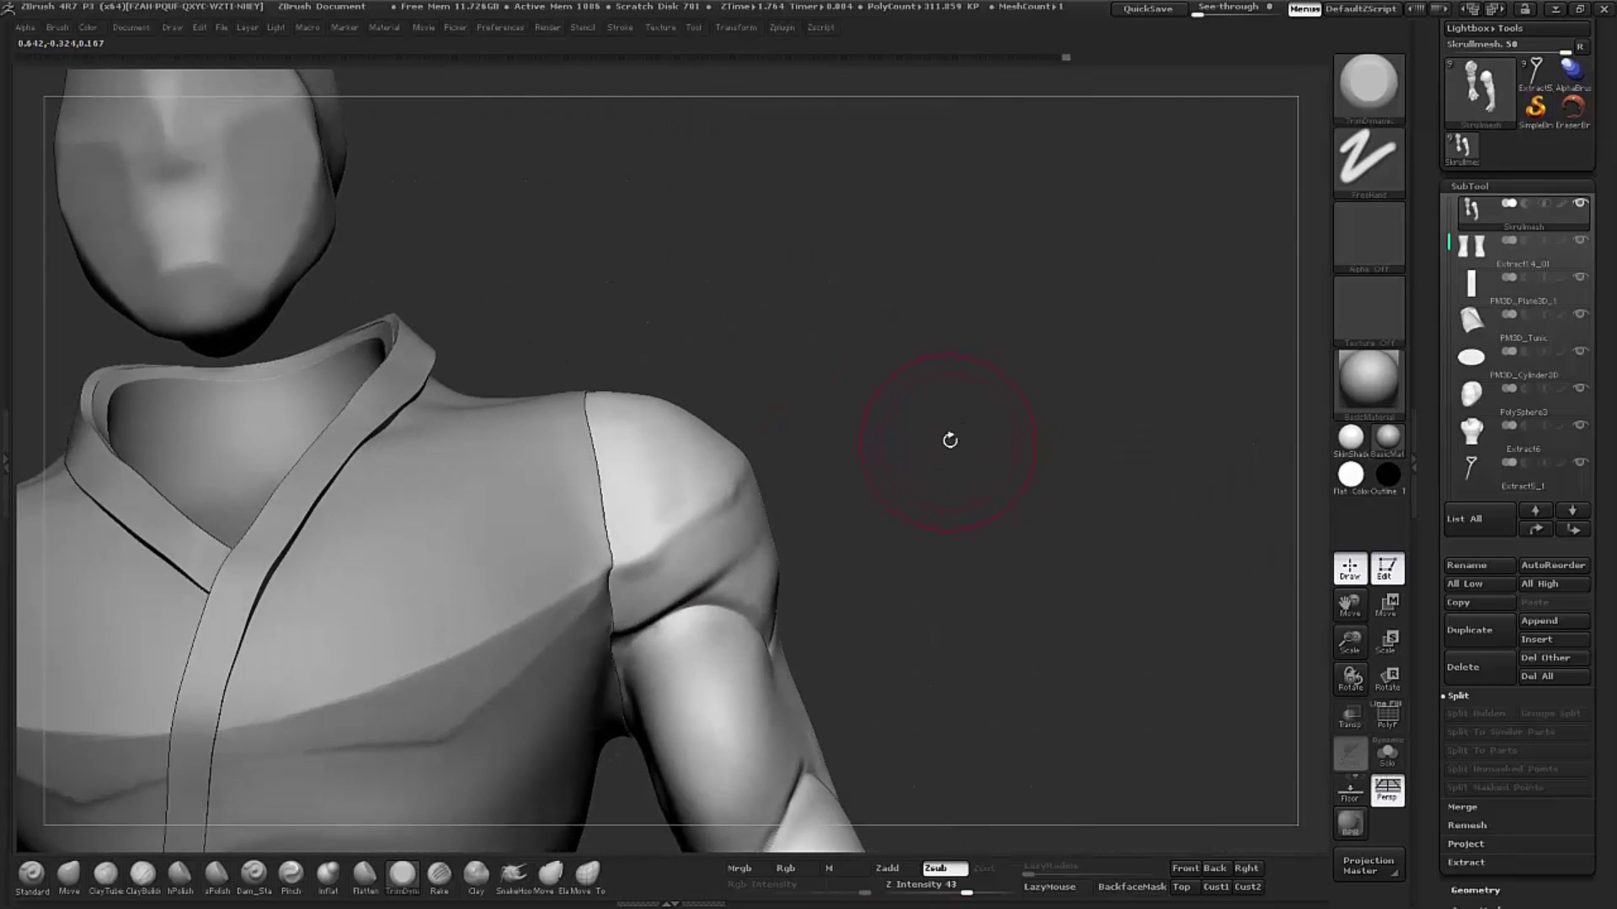
# Step: Smooth the shoulder pad's surface and crease, then deepen the shoulder crease slightly
pyautogui.keyDown('shift'); pyautogui.moveTo(649, 526); pyautogui.dragTo(585, 601); pyautogui.keyUp('shift')
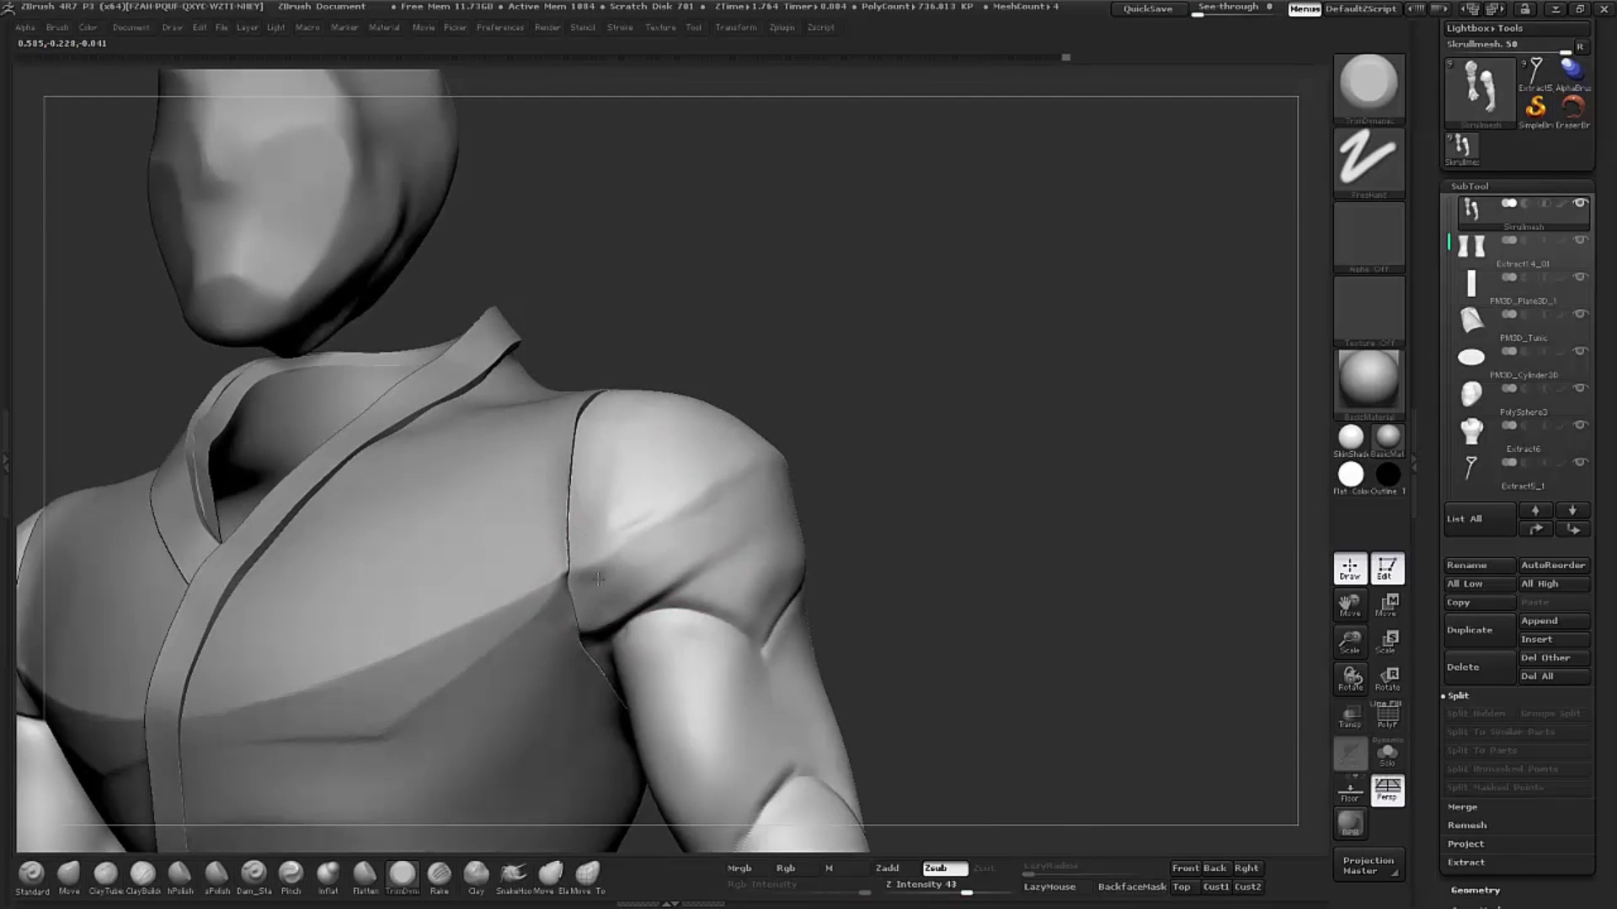
pyautogui.moveTo(980, 439)
pyautogui.mouseDown()
pyautogui.moveTo(899, 510)
pyautogui.moveTo(654, 534)
pyautogui.mouseUp()
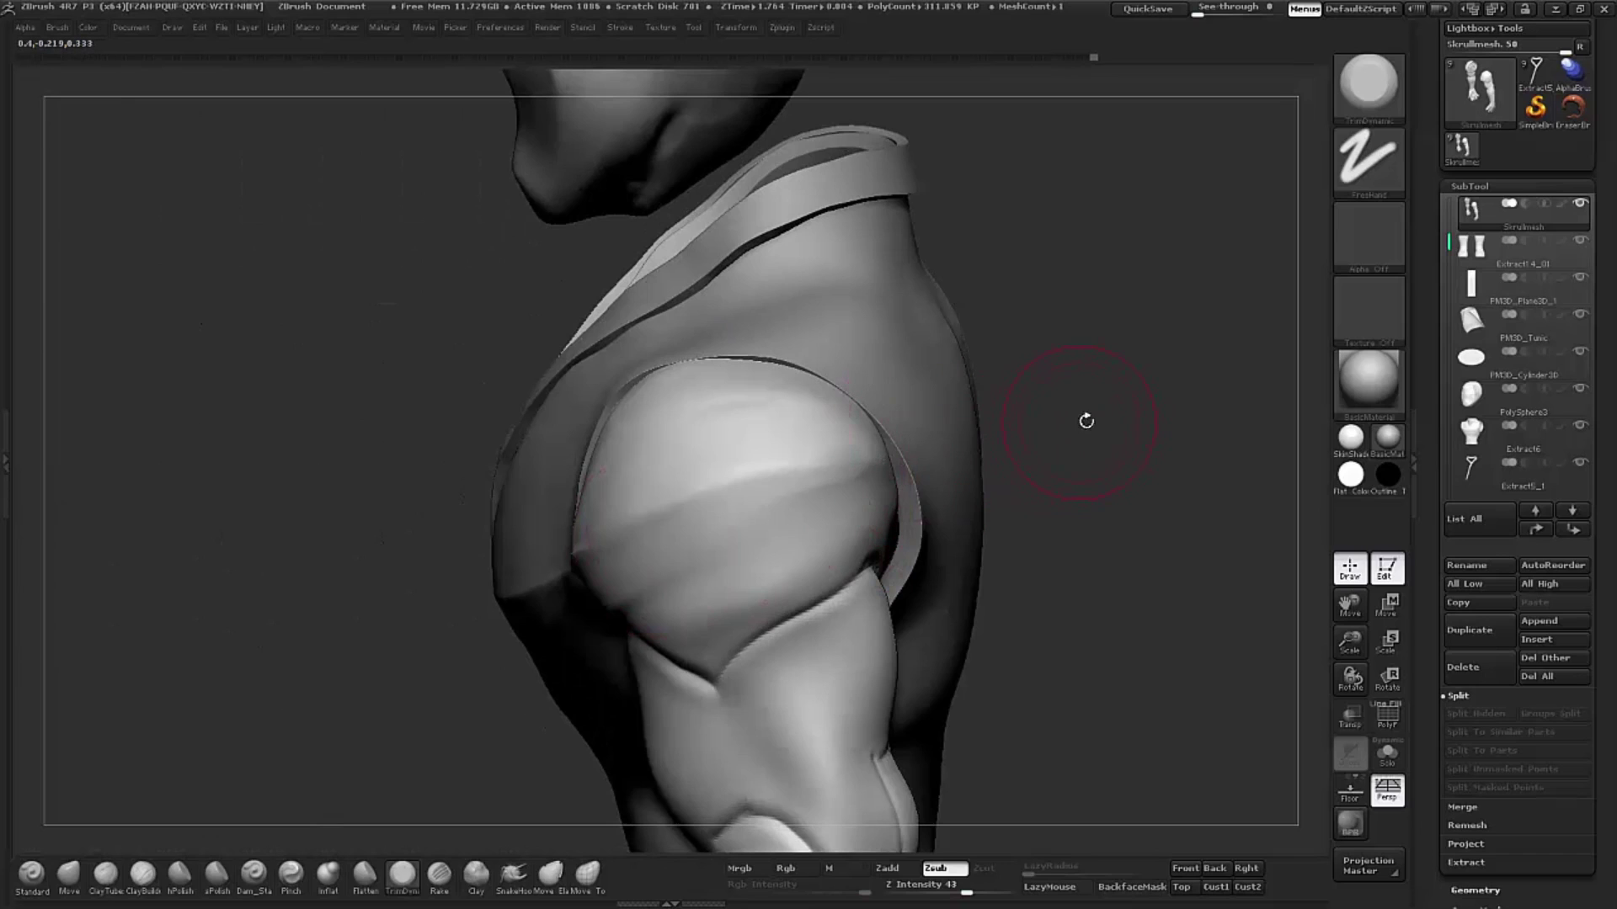
pyautogui.moveTo(1101, 440)
pyautogui.mouseDown()
pyautogui.moveTo(877, 469)
pyautogui.moveTo(906, 488)
pyautogui.mouseUp()
pyautogui.keyDown('shift'); pyautogui.moveTo(746, 521); pyautogui.dragTo(880, 490); pyautogui.keyUp('shift')
pyautogui.moveTo(1118, 440)
pyautogui.keyDown('alt'); pyautogui.mouseDown()
pyautogui.moveTo(977, 369)
pyautogui.moveTo(909, 387)
pyautogui.mouseUp(); pyautogui.keyUp('alt')
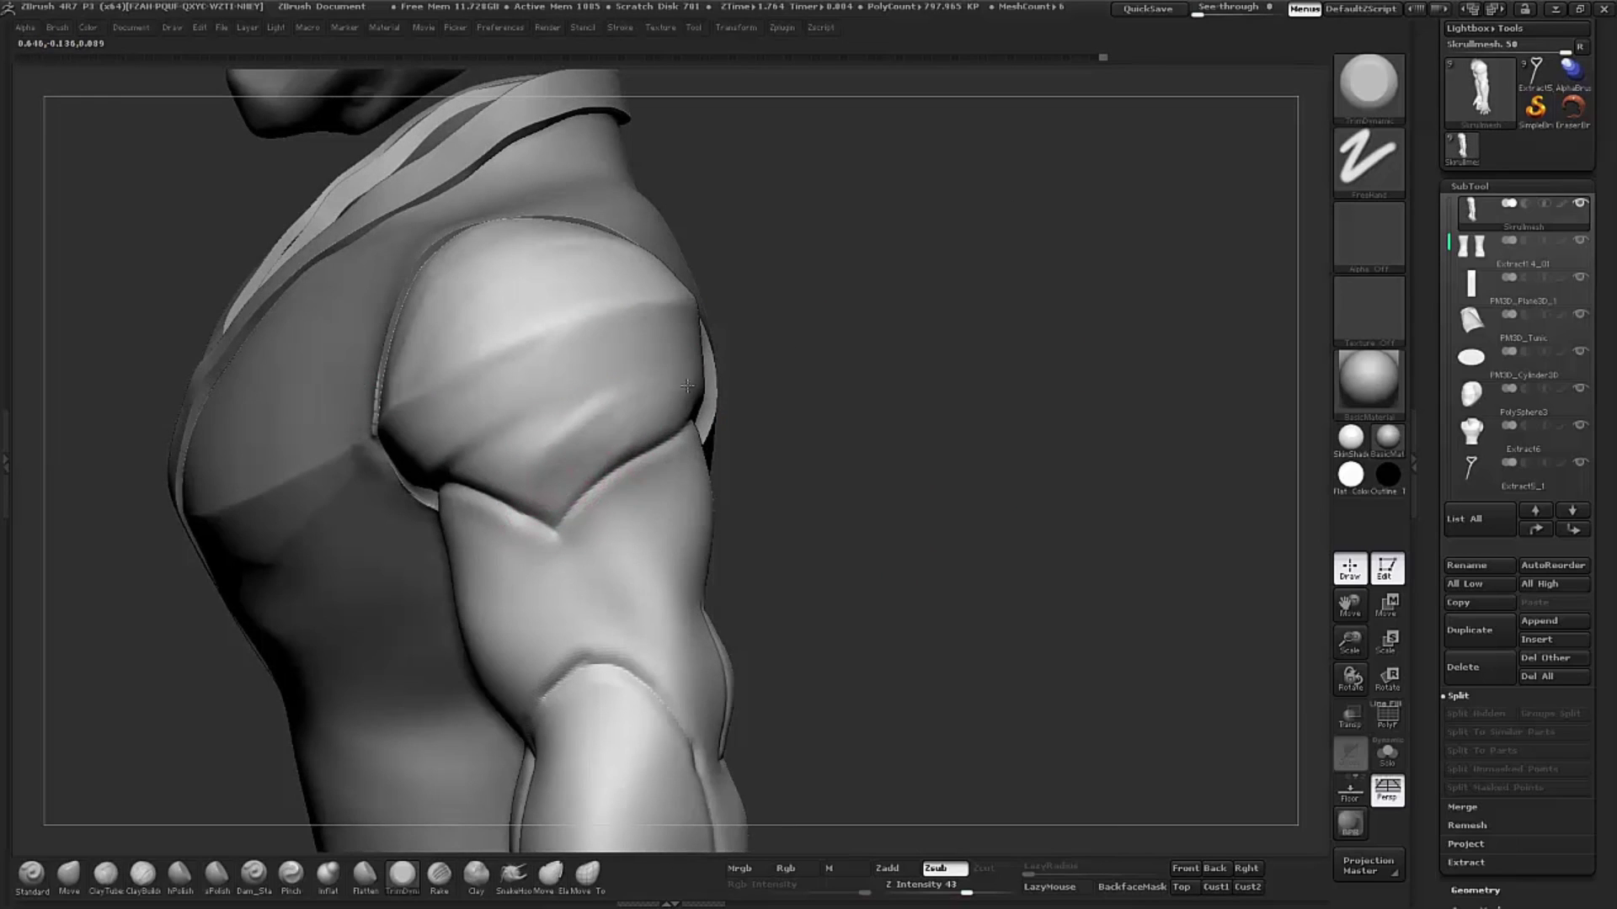
pyautogui.moveTo(523, 332); pyautogui.dragTo(729, 385)
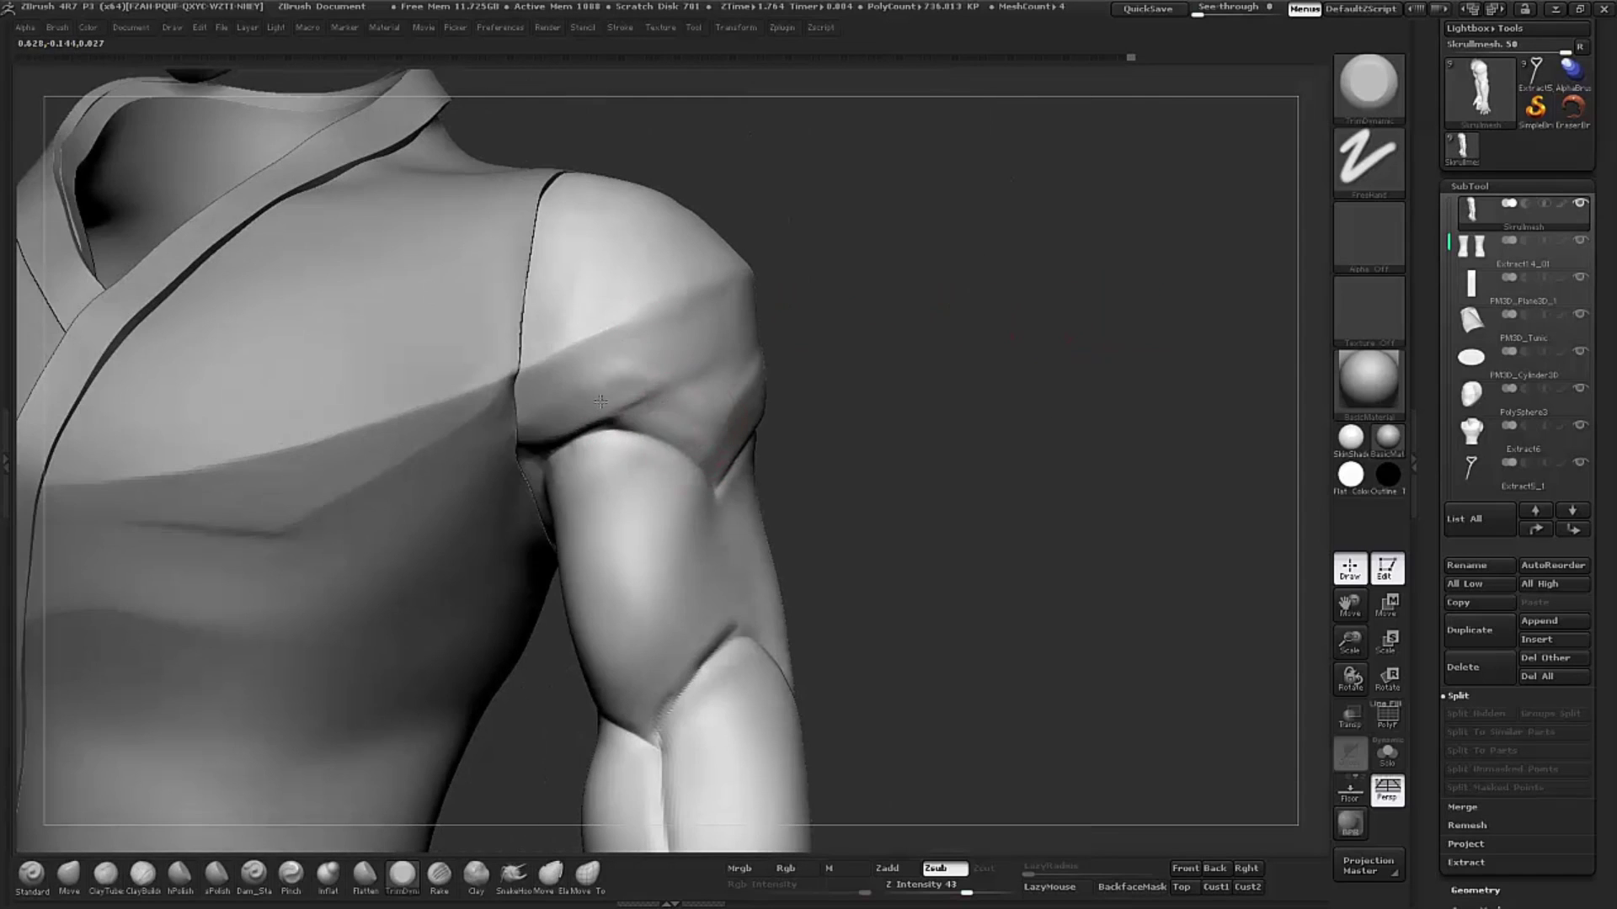
pyautogui.moveTo(601, 401); pyautogui.dragTo(593, 414)
pyautogui.moveTo(945, 401)
pyautogui.mouseDown()
pyautogui.moveTo(698, 421)
pyautogui.moveTo(553, 401)
pyautogui.mouseUp()
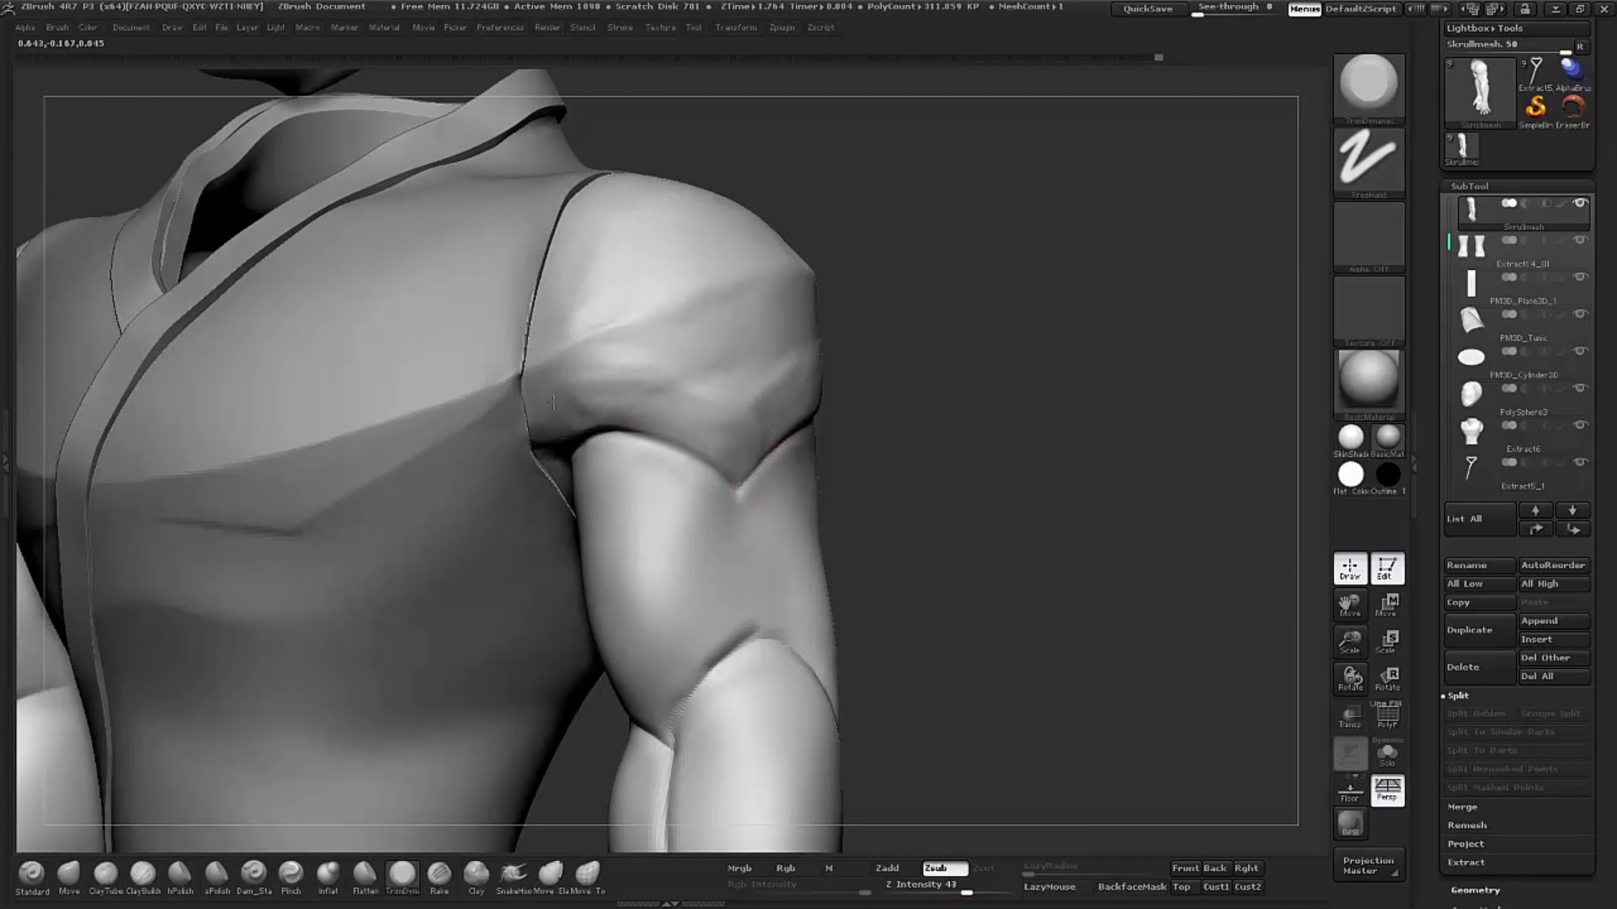
pyautogui.moveTo(960, 328); pyautogui.dragTo(736, 382)
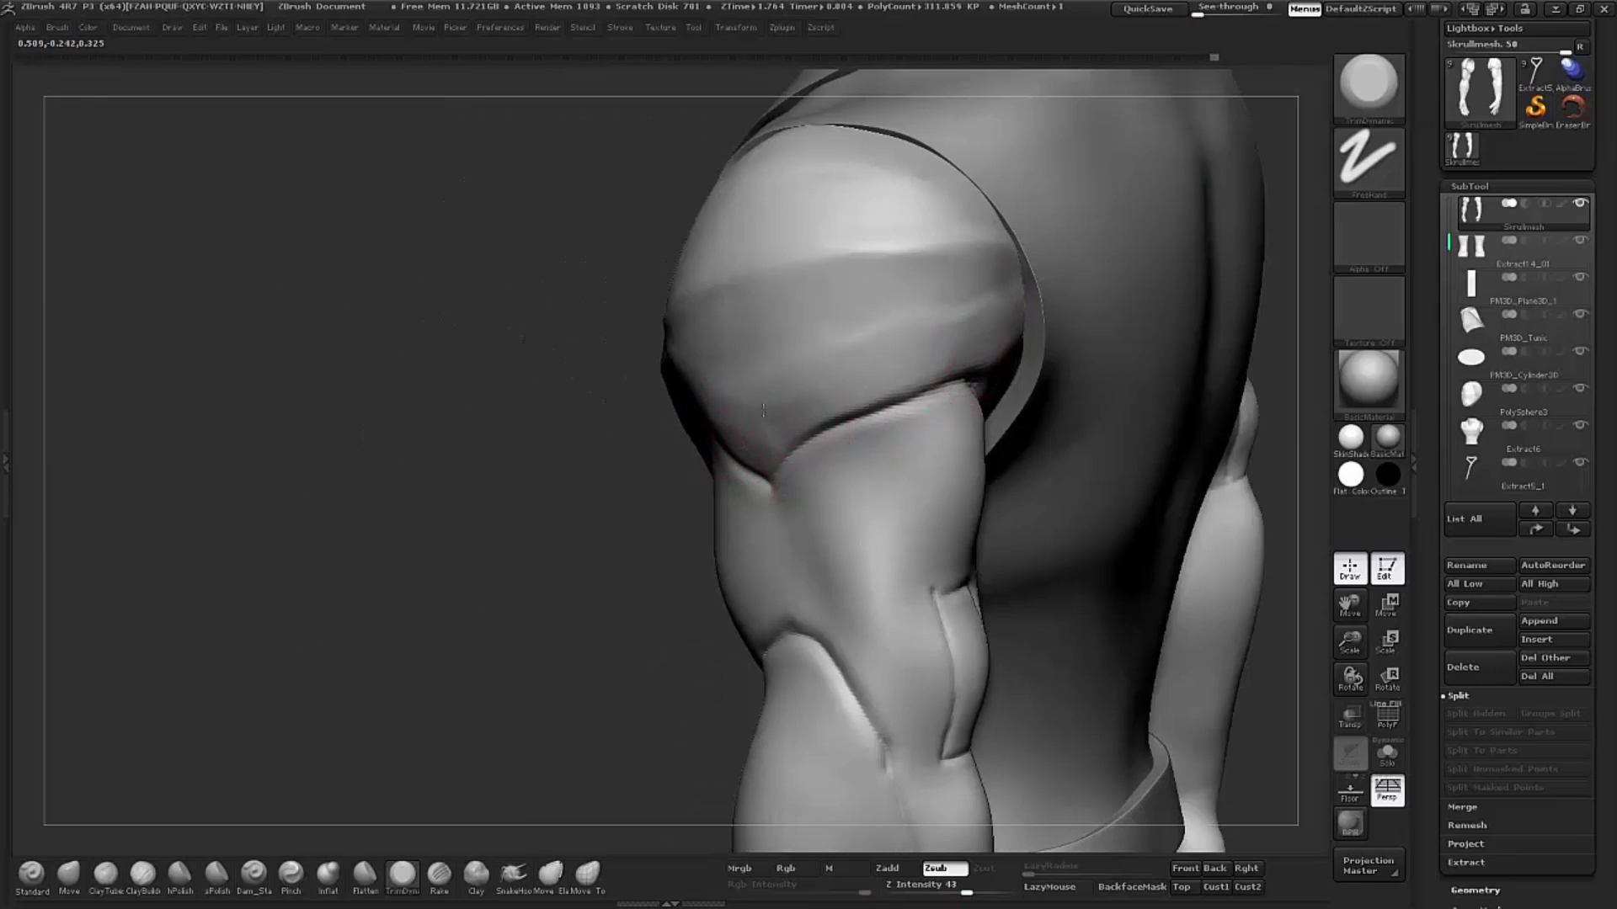
# Step: Plane a V-shaped sleeve hem across the upper arm with TrimDynamic
pyautogui.press('s')
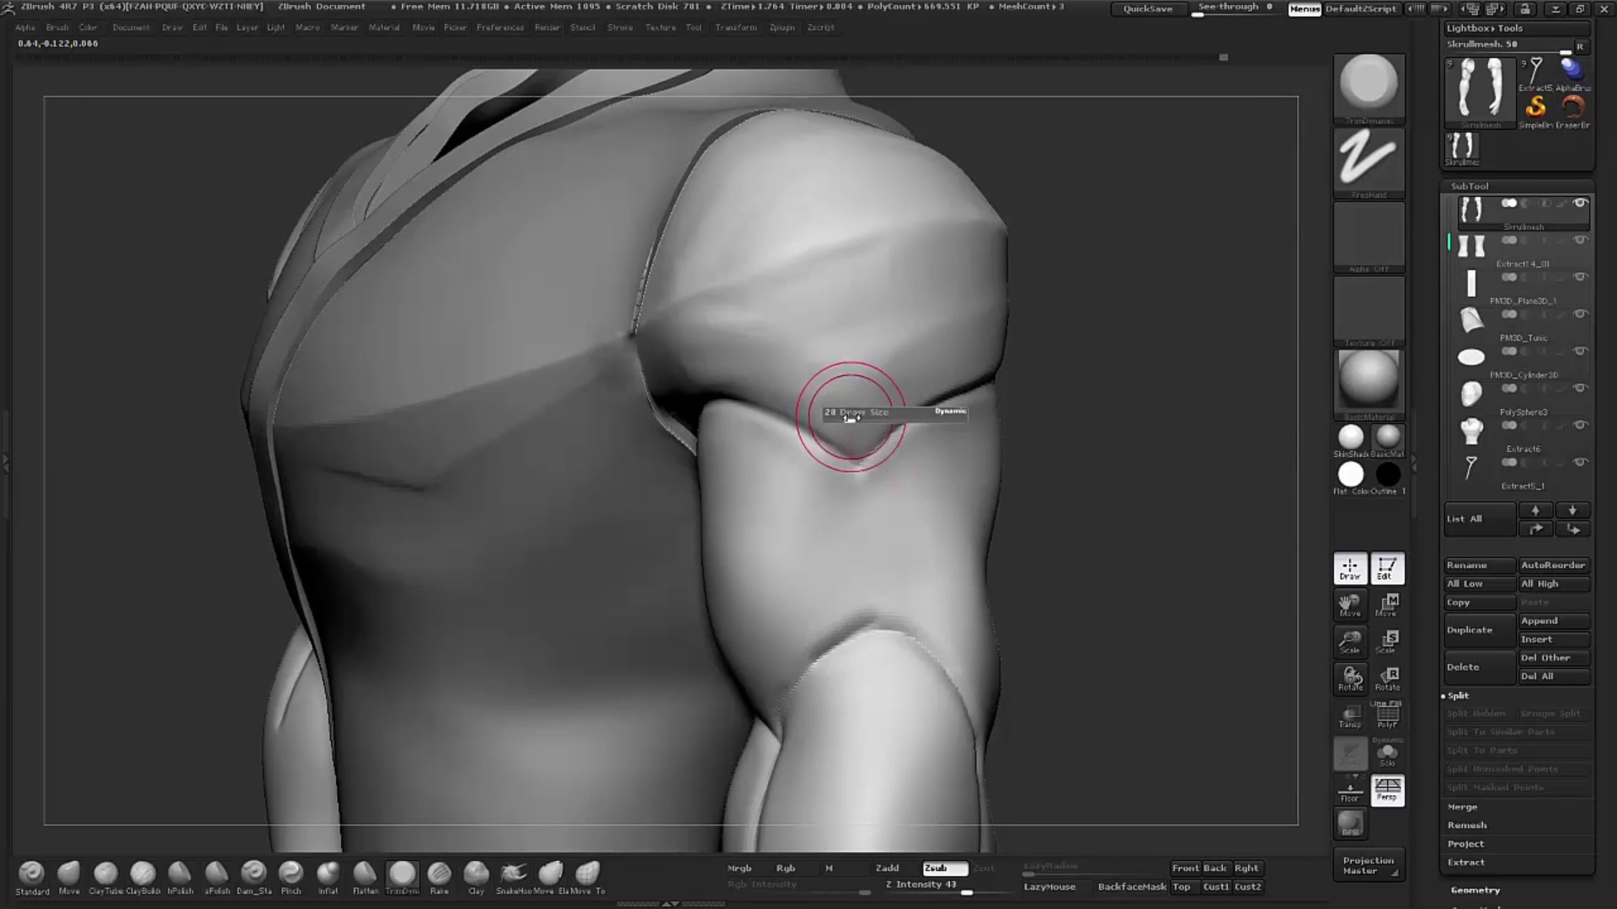
pyautogui.moveTo(741, 371)
pyautogui.mouseDown()
pyautogui.moveTo(844, 423)
pyautogui.moveTo(722, 368)
pyautogui.mouseUp()
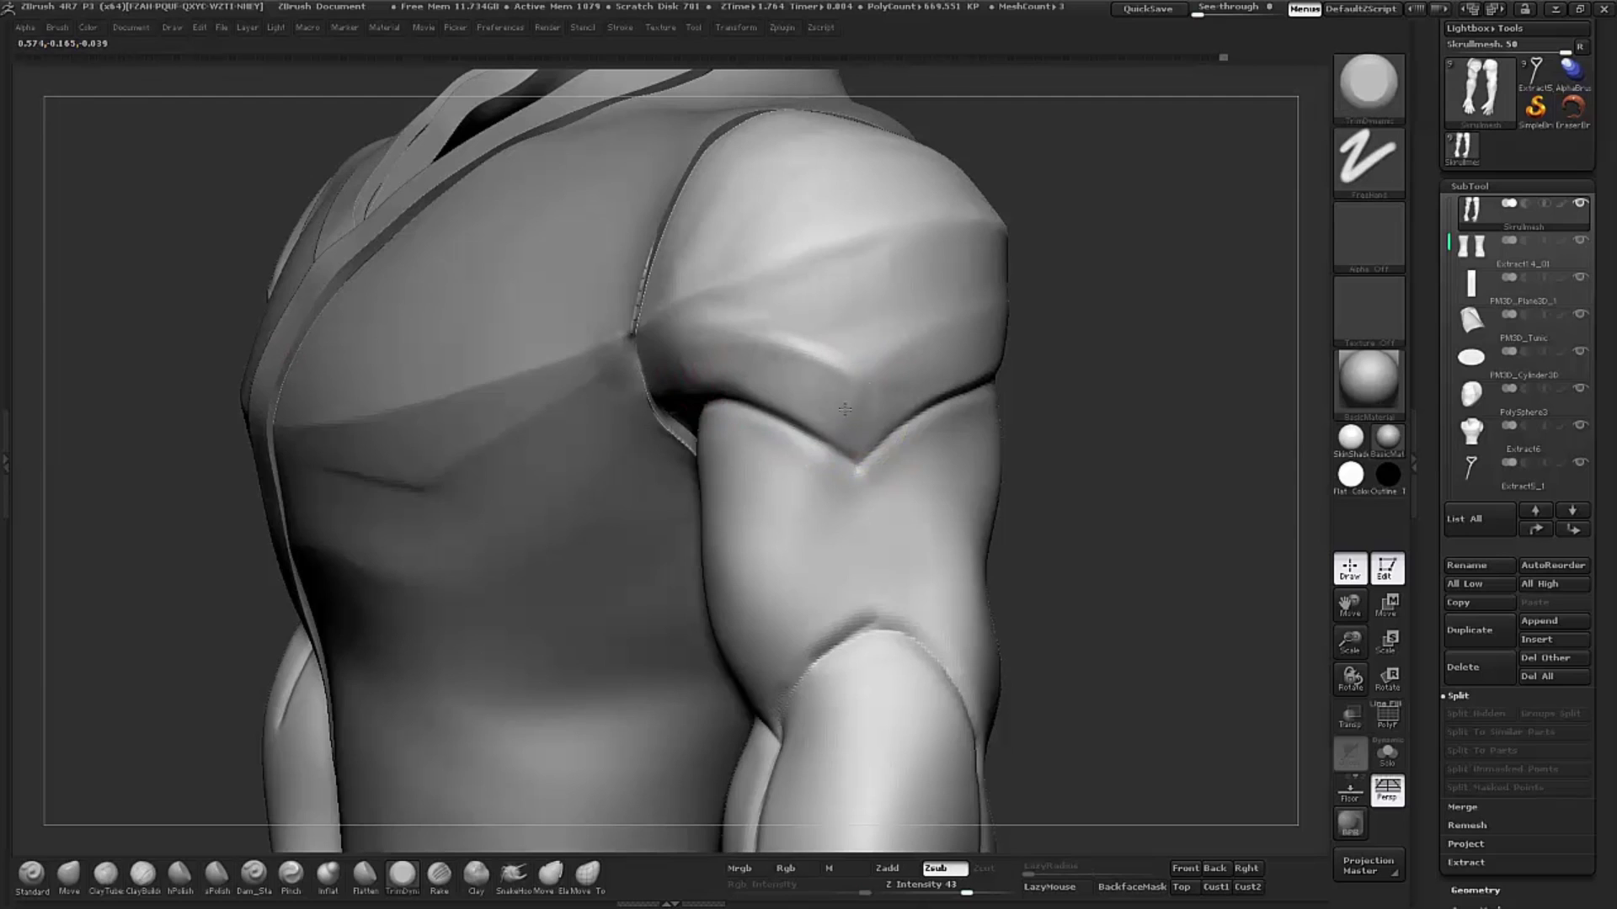
pyautogui.moveTo(1137, 383); pyautogui.dragTo(884, 413)
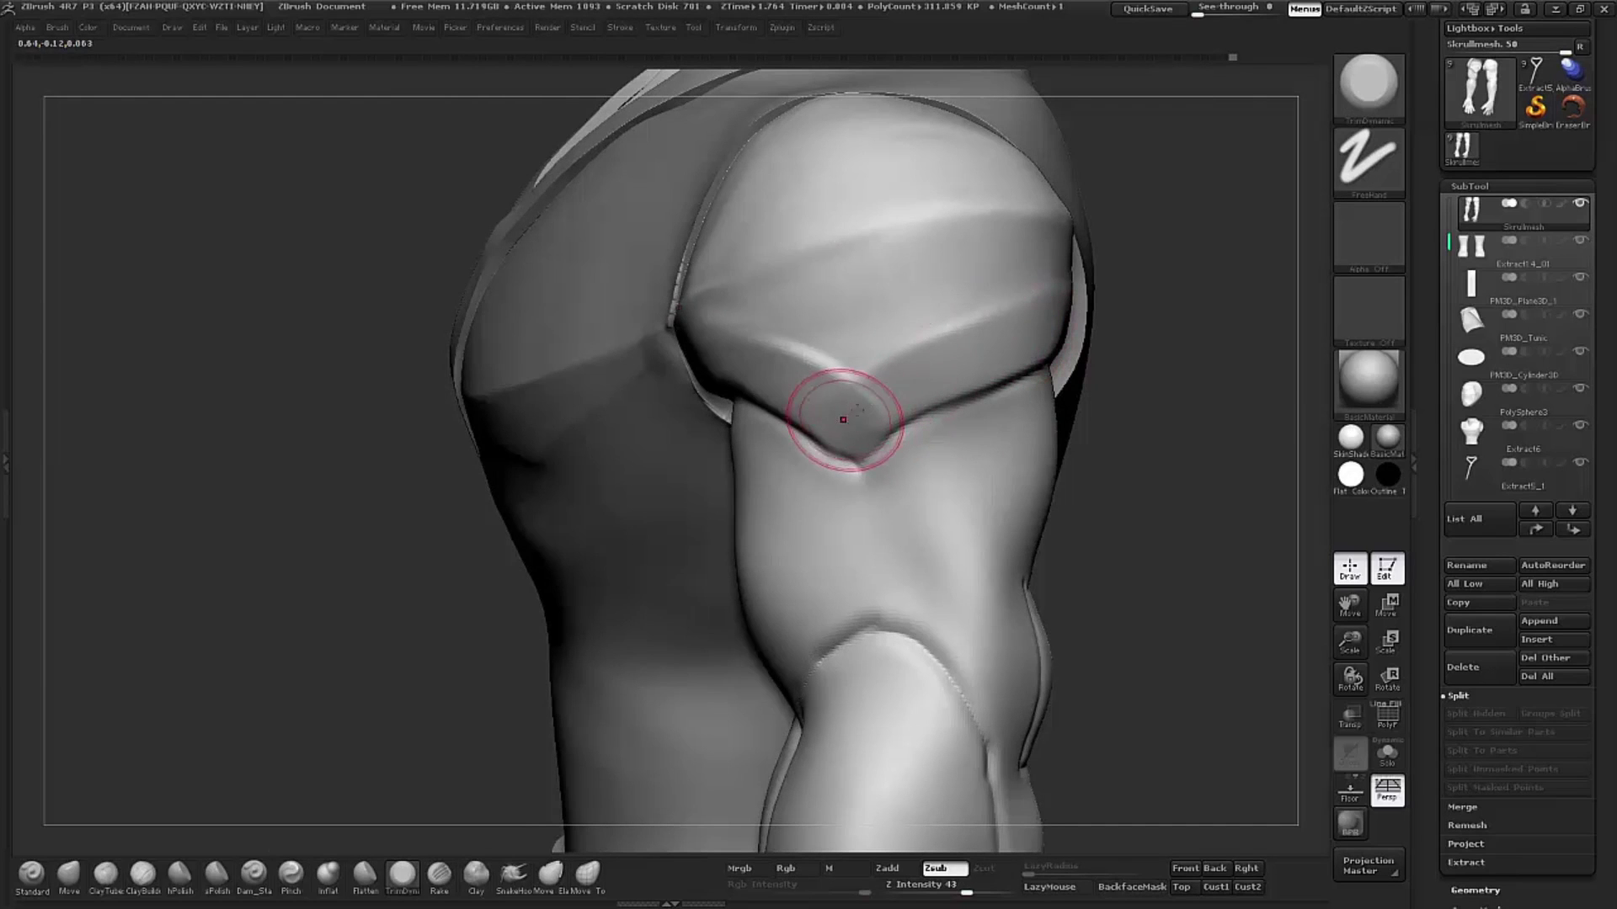
pyautogui.moveTo(1228, 309); pyautogui.dragTo(1052, 320)
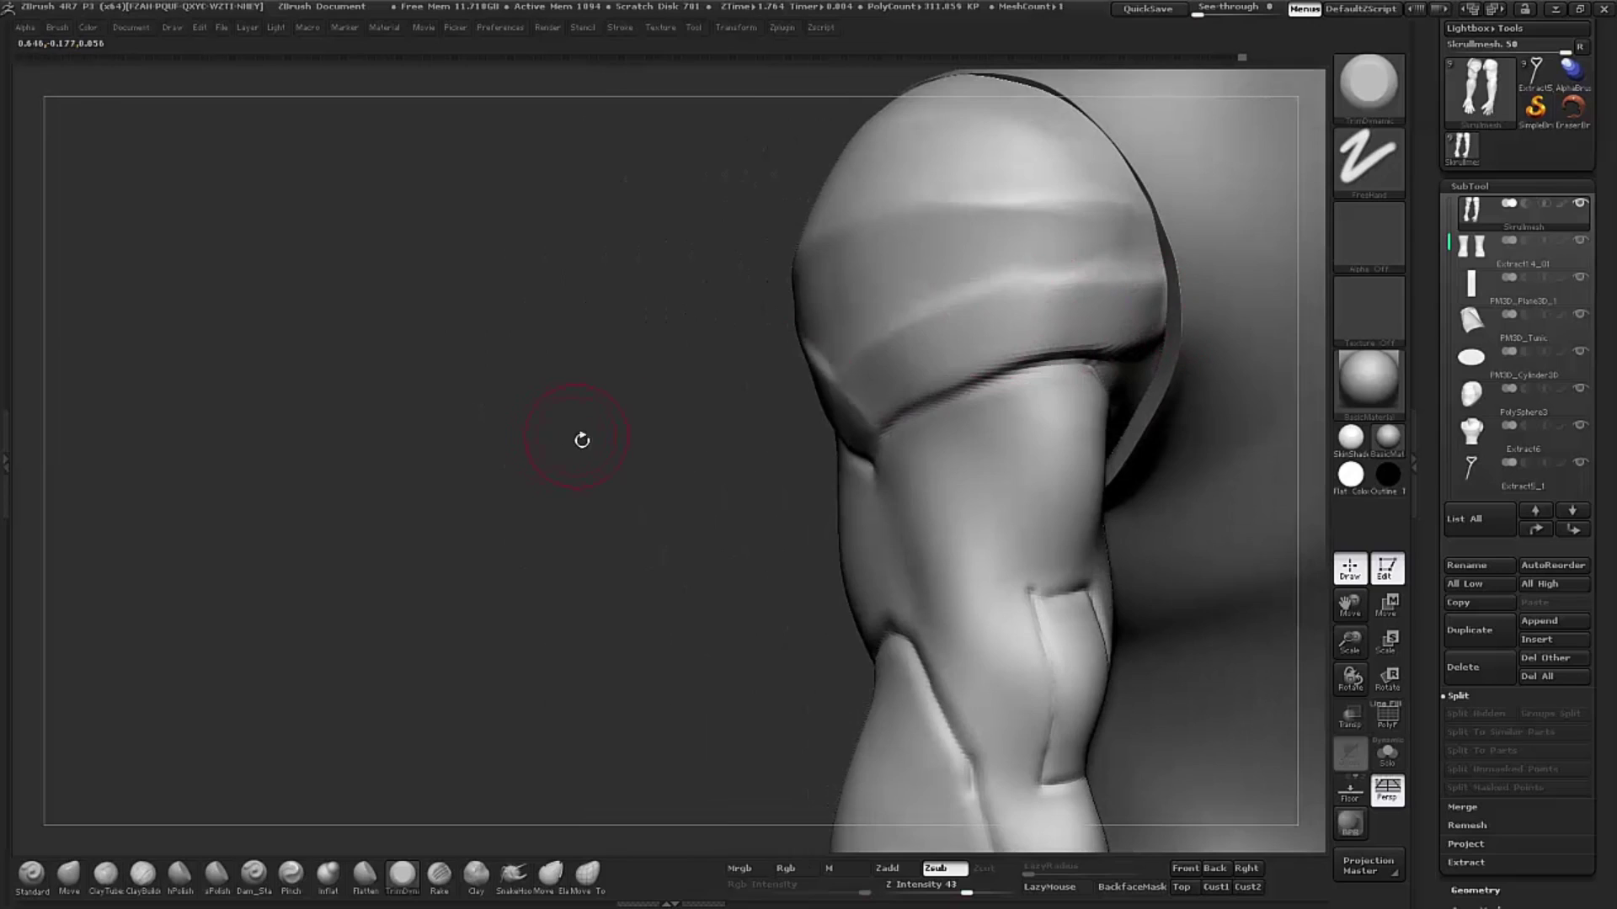
pyautogui.moveTo(581, 440); pyautogui.dragTo(931, 328)
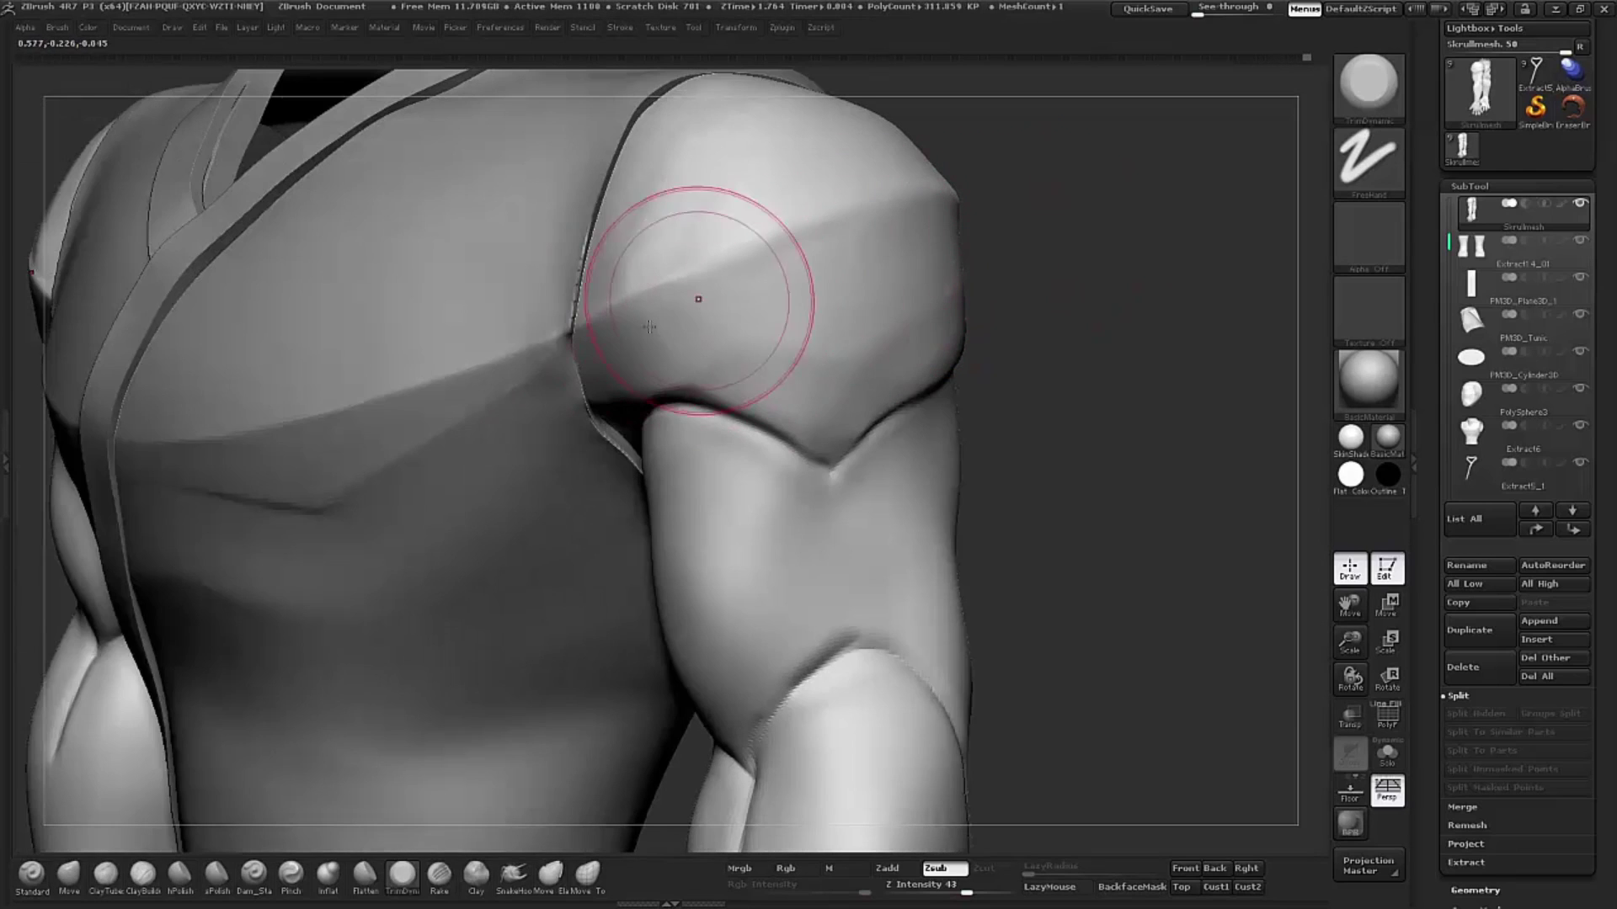
# Step: Orbit around the shoulders and upper arm, ending on a straight front view
pyautogui.moveTo(1067, 247); pyautogui.dragTo(947, 295)
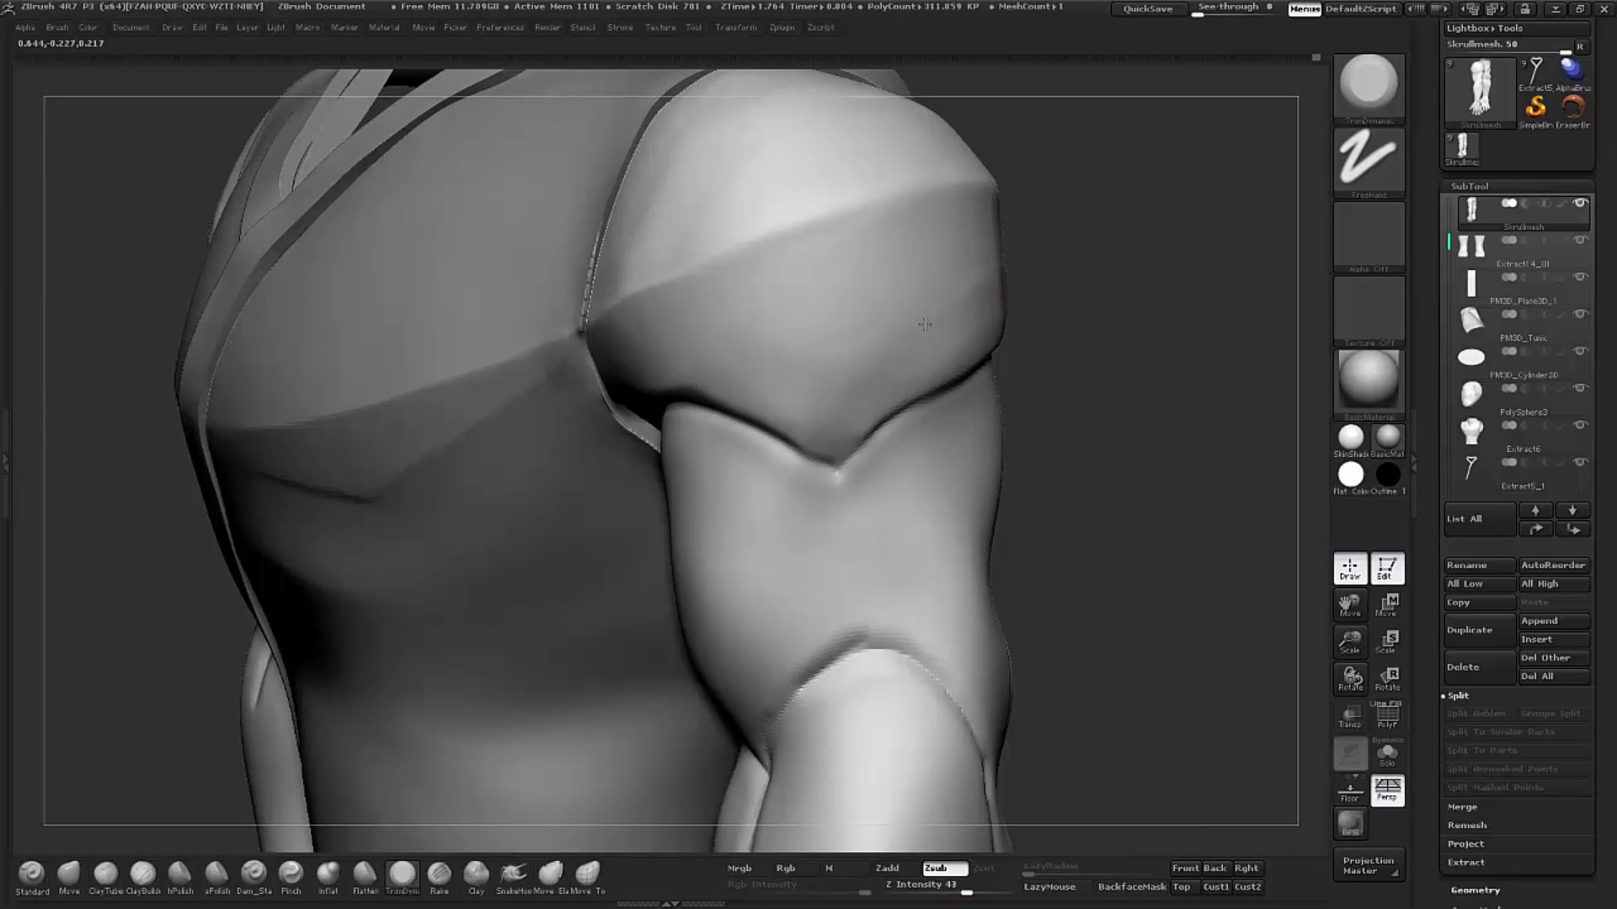
pyautogui.moveTo(1164, 268); pyautogui.dragTo(977, 312)
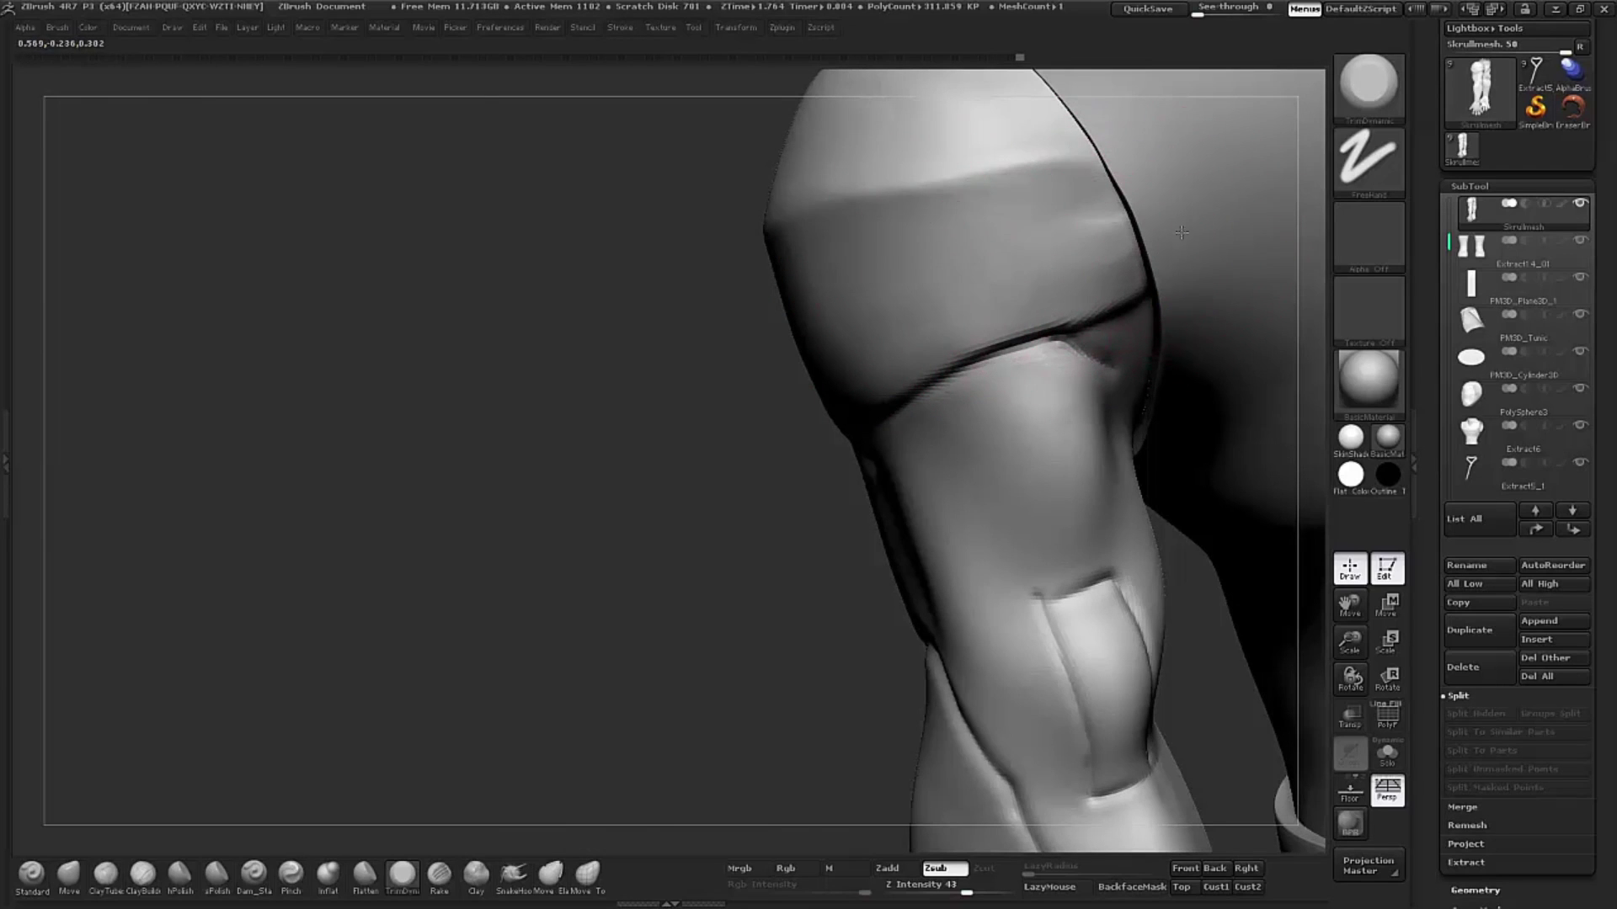
pyautogui.moveTo(1170, 168); pyautogui.dragTo(964, 217)
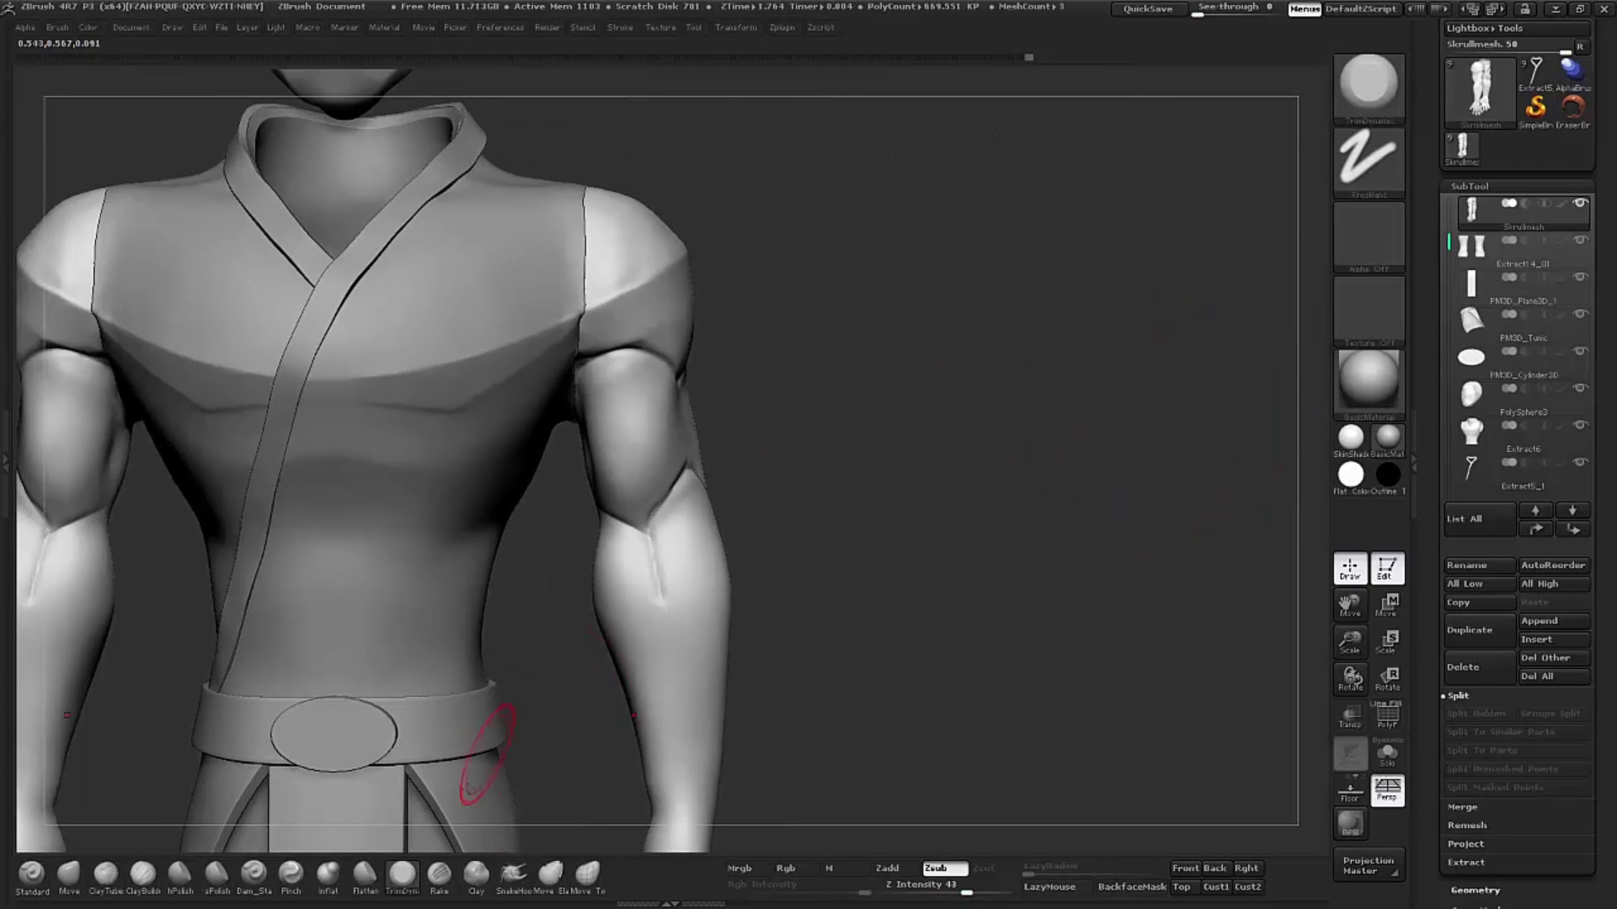
pyautogui.moveTo(867, 296)
pyautogui.keyDown('alt'); pyautogui.mouseDown()
pyautogui.moveTo(801, 342)
pyautogui.moveTo(697, 361)
pyautogui.mouseUp(); pyautogui.keyUp('alt')
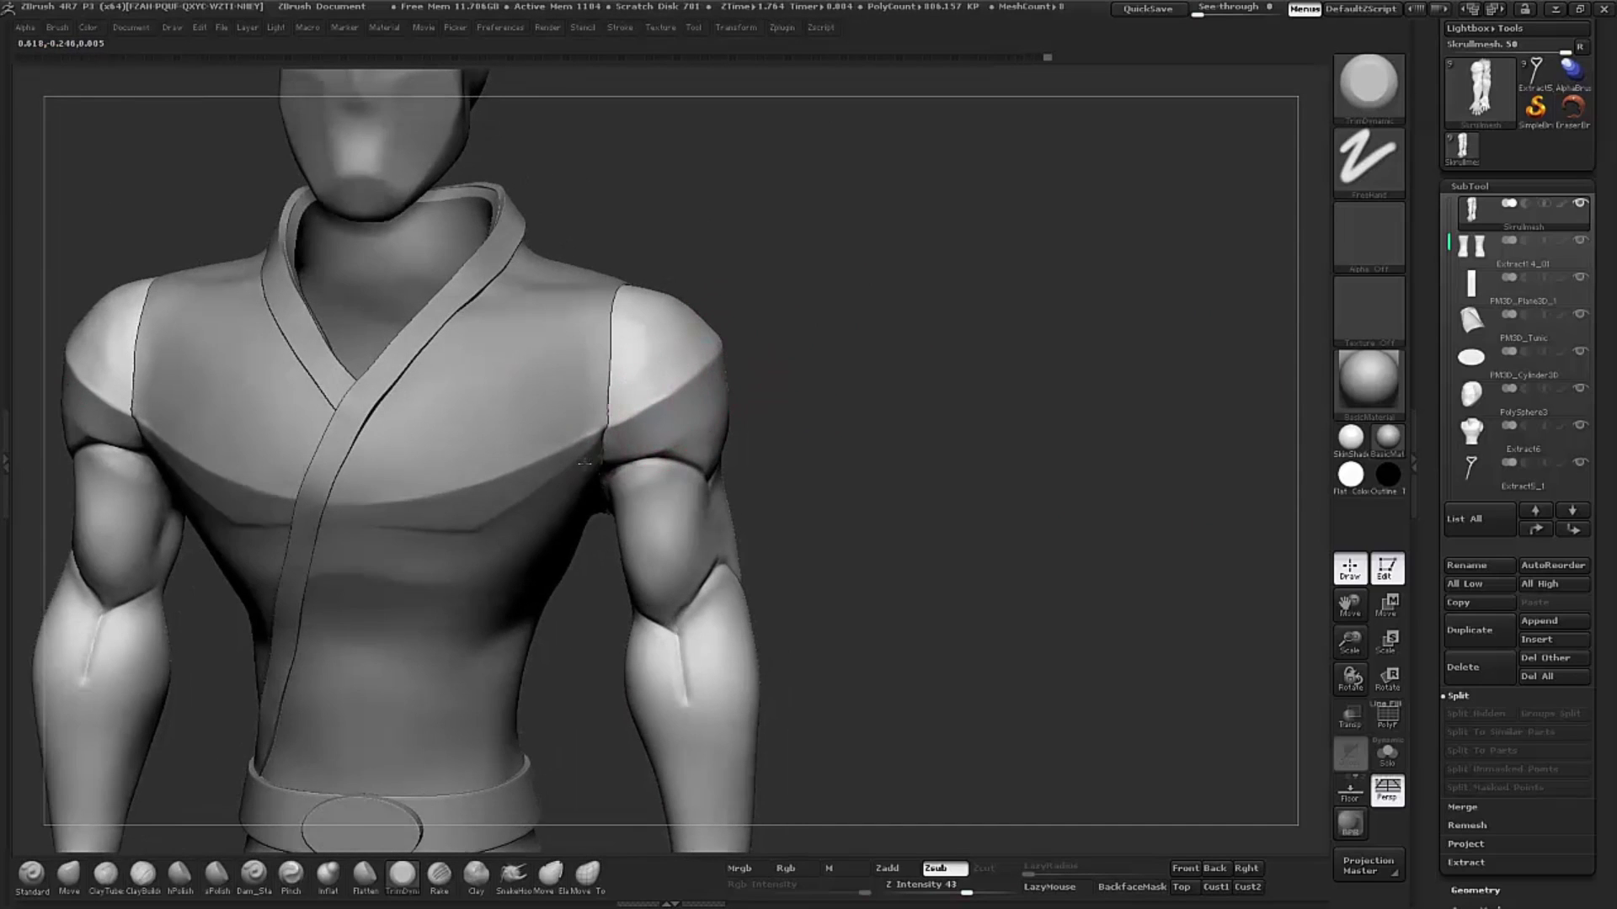
pyautogui.moveTo(583, 462)
pyautogui.mouseDown()
pyautogui.moveTo(830, 354)
pyautogui.moveTo(890, 357)
pyautogui.mouseUp()
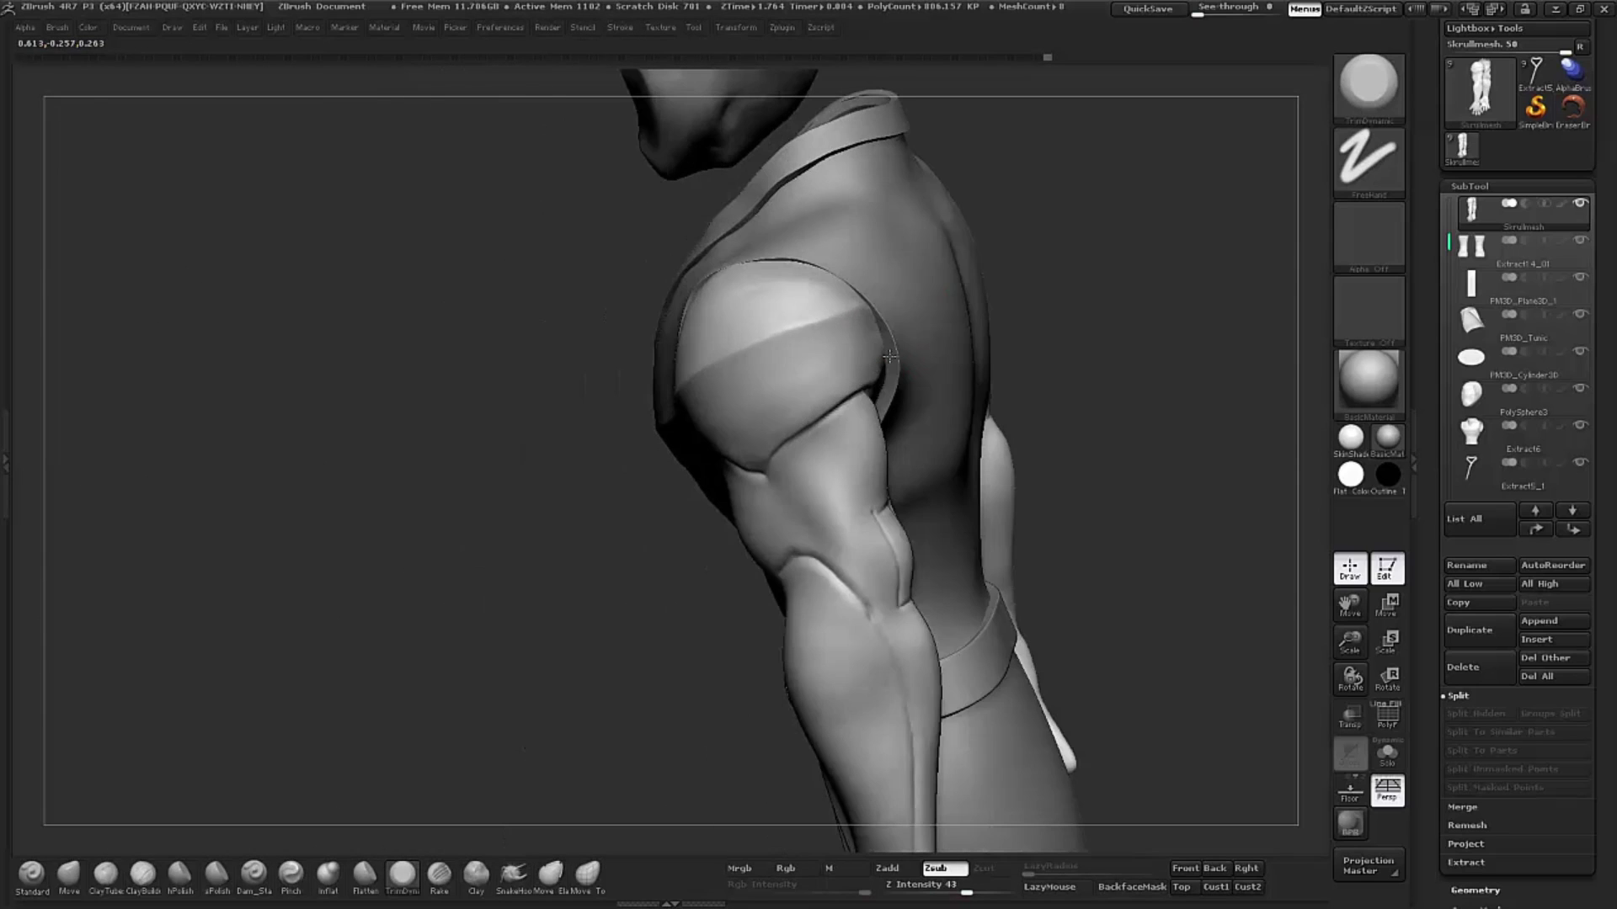
pyautogui.moveTo(1060, 281); pyautogui.dragTo(704, 287)
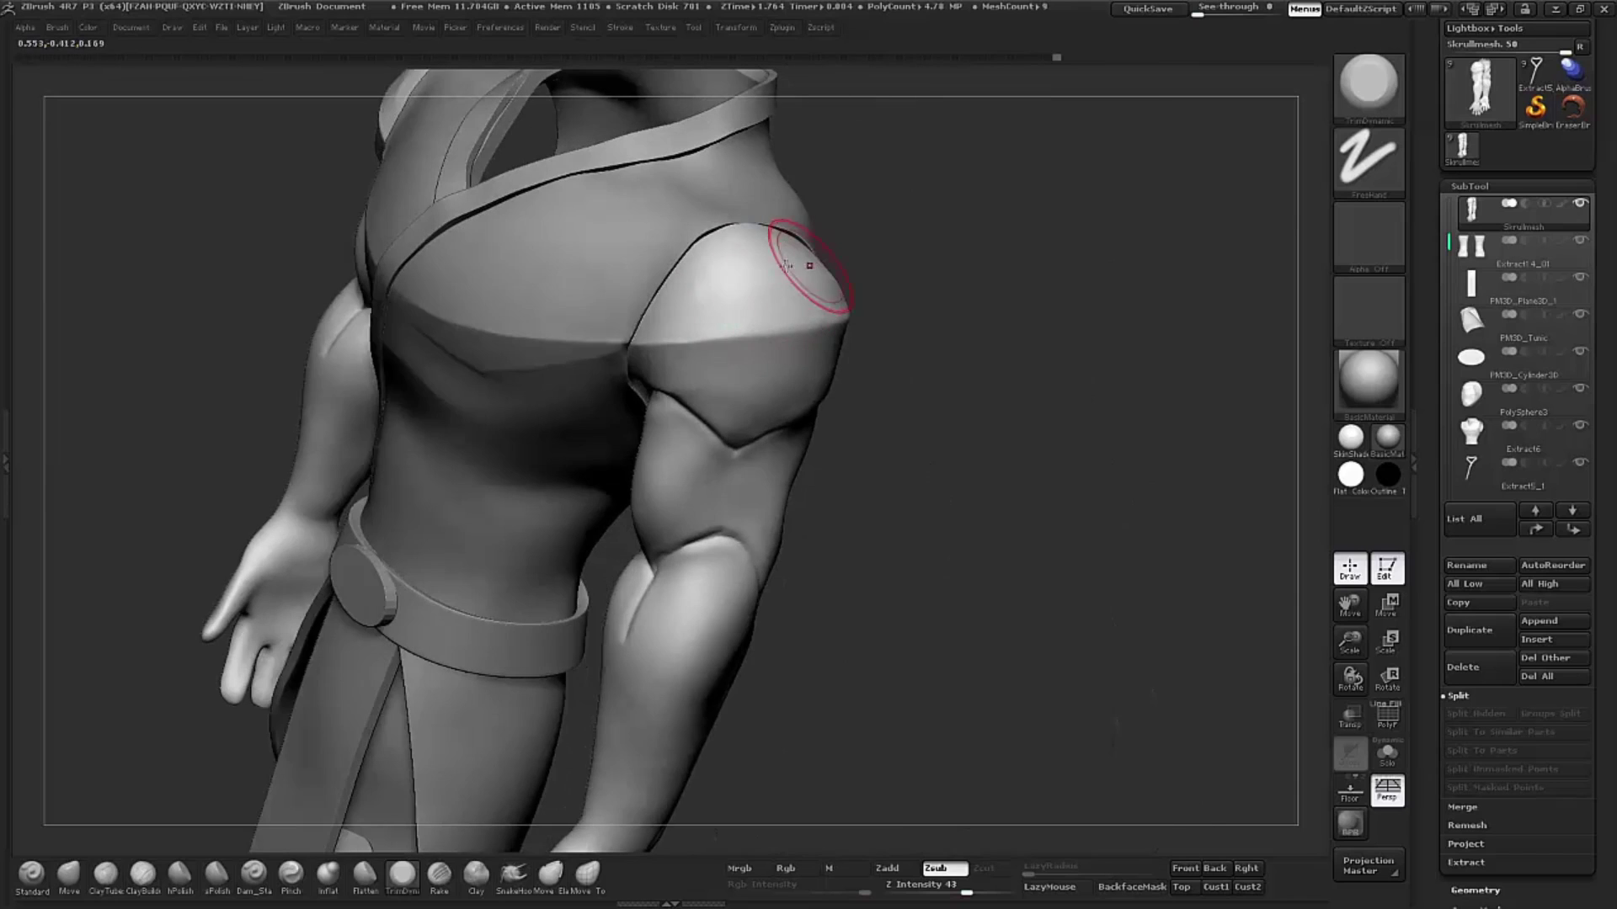
pyautogui.keyDown('shift'); pyautogui.moveTo(935, 270); pyautogui.dragTo(982, 260); pyautogui.keyUp('shift')
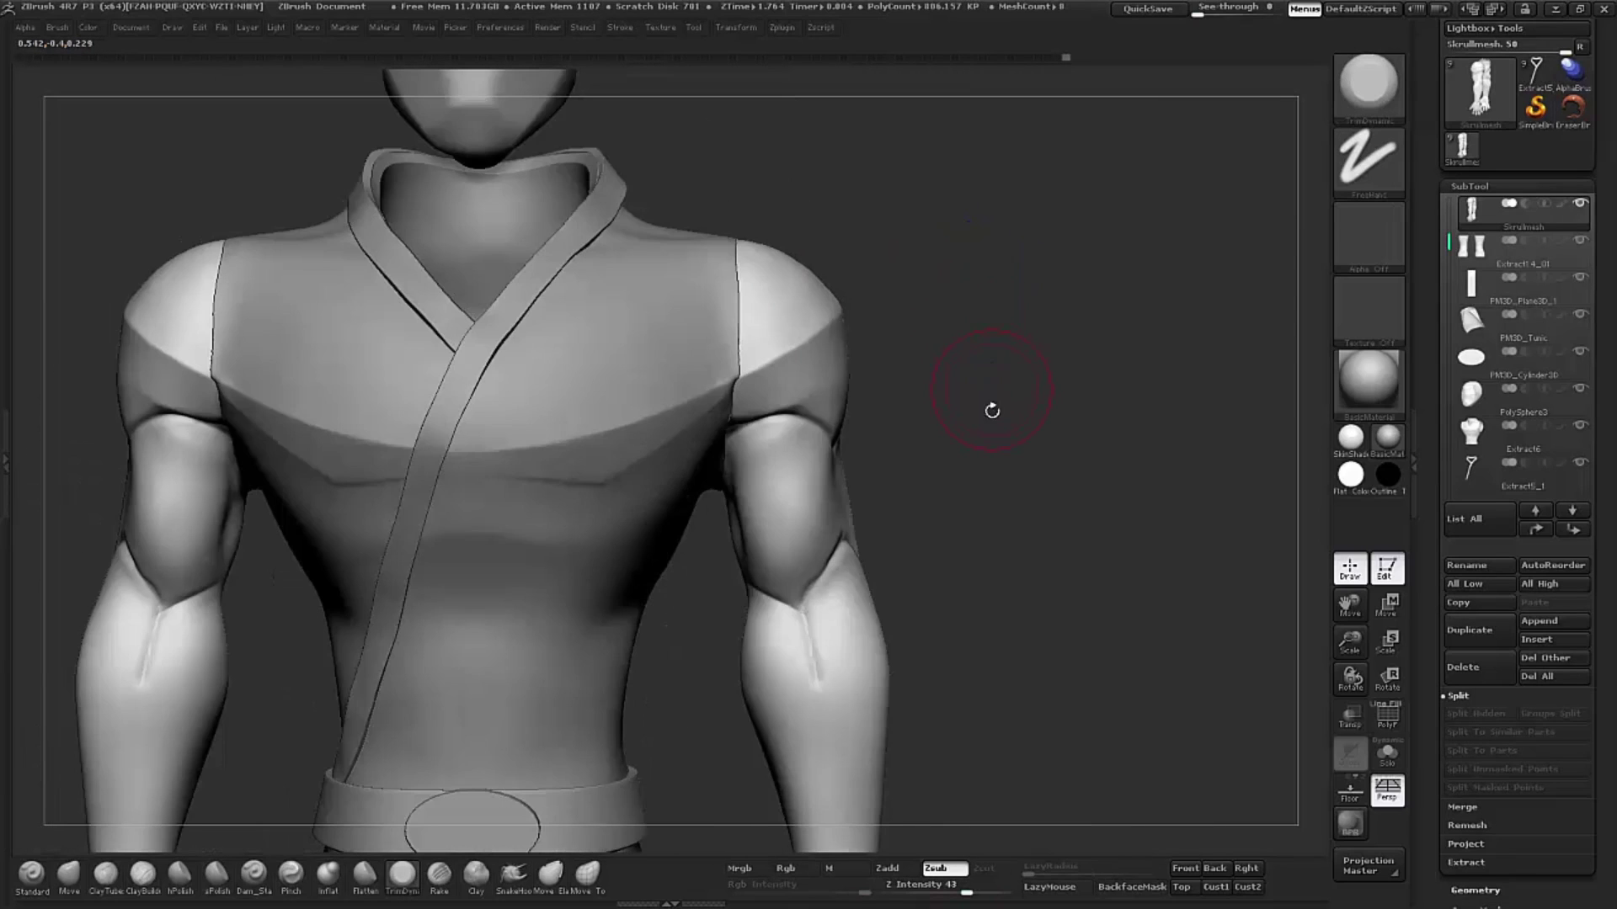
pyautogui.keyDown('alt'); pyautogui.moveTo(992, 408); pyautogui.dragTo(998, 349); pyautogui.keyUp('alt')
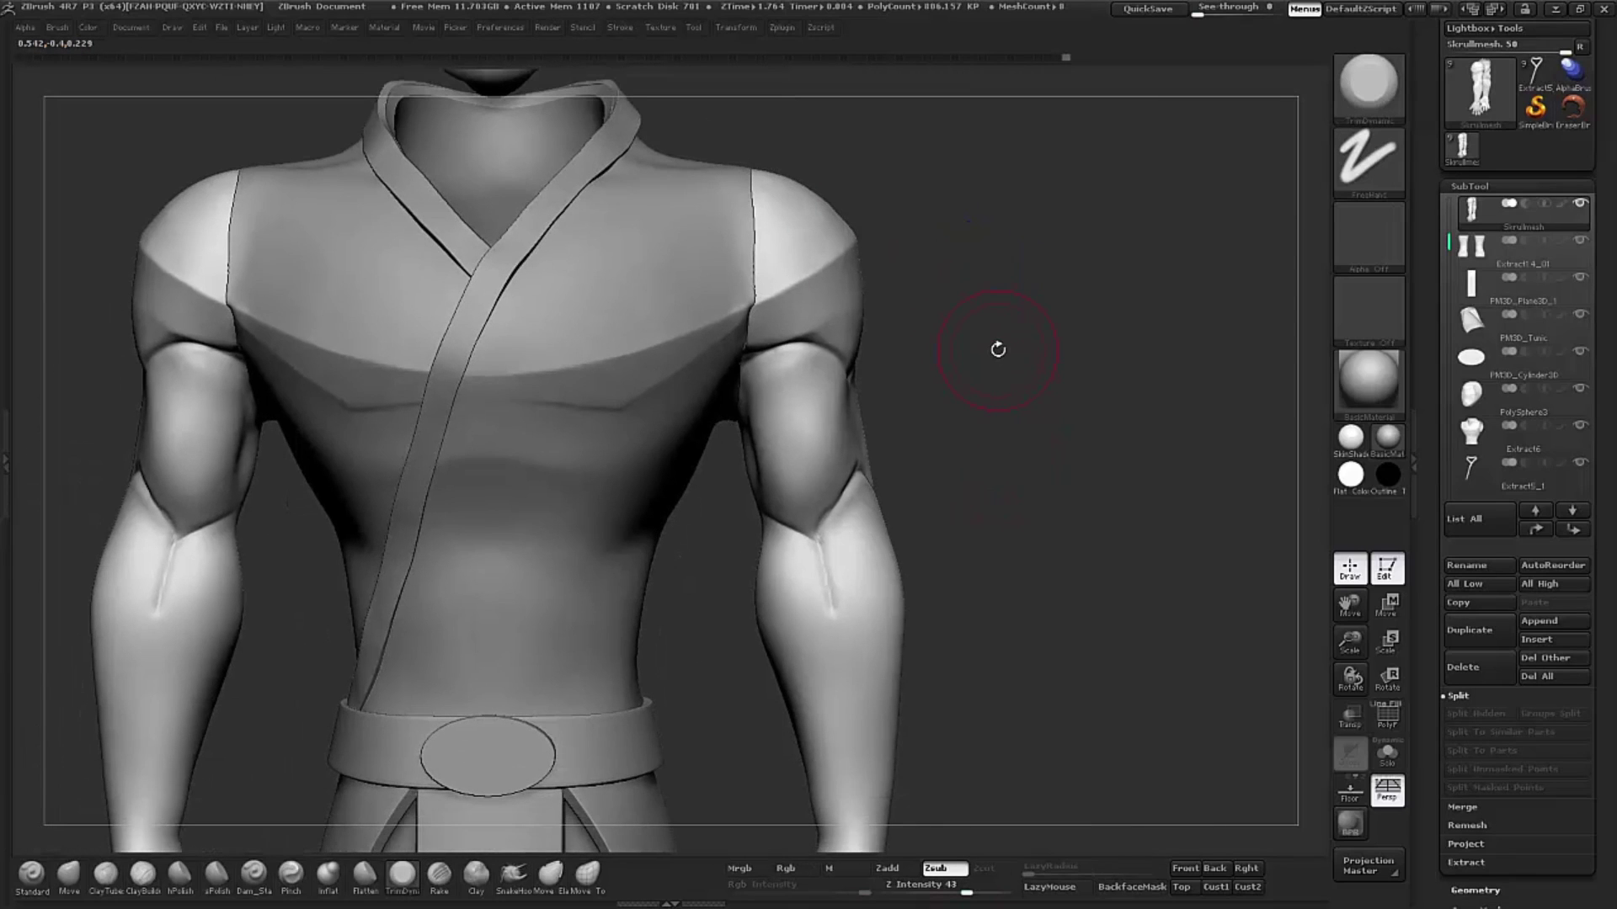
# Step: With the Move brush, view the right shoulder from three-quarter and front angles
pyautogui.press('b')
pyautogui.press('m')
pyautogui.press('v')
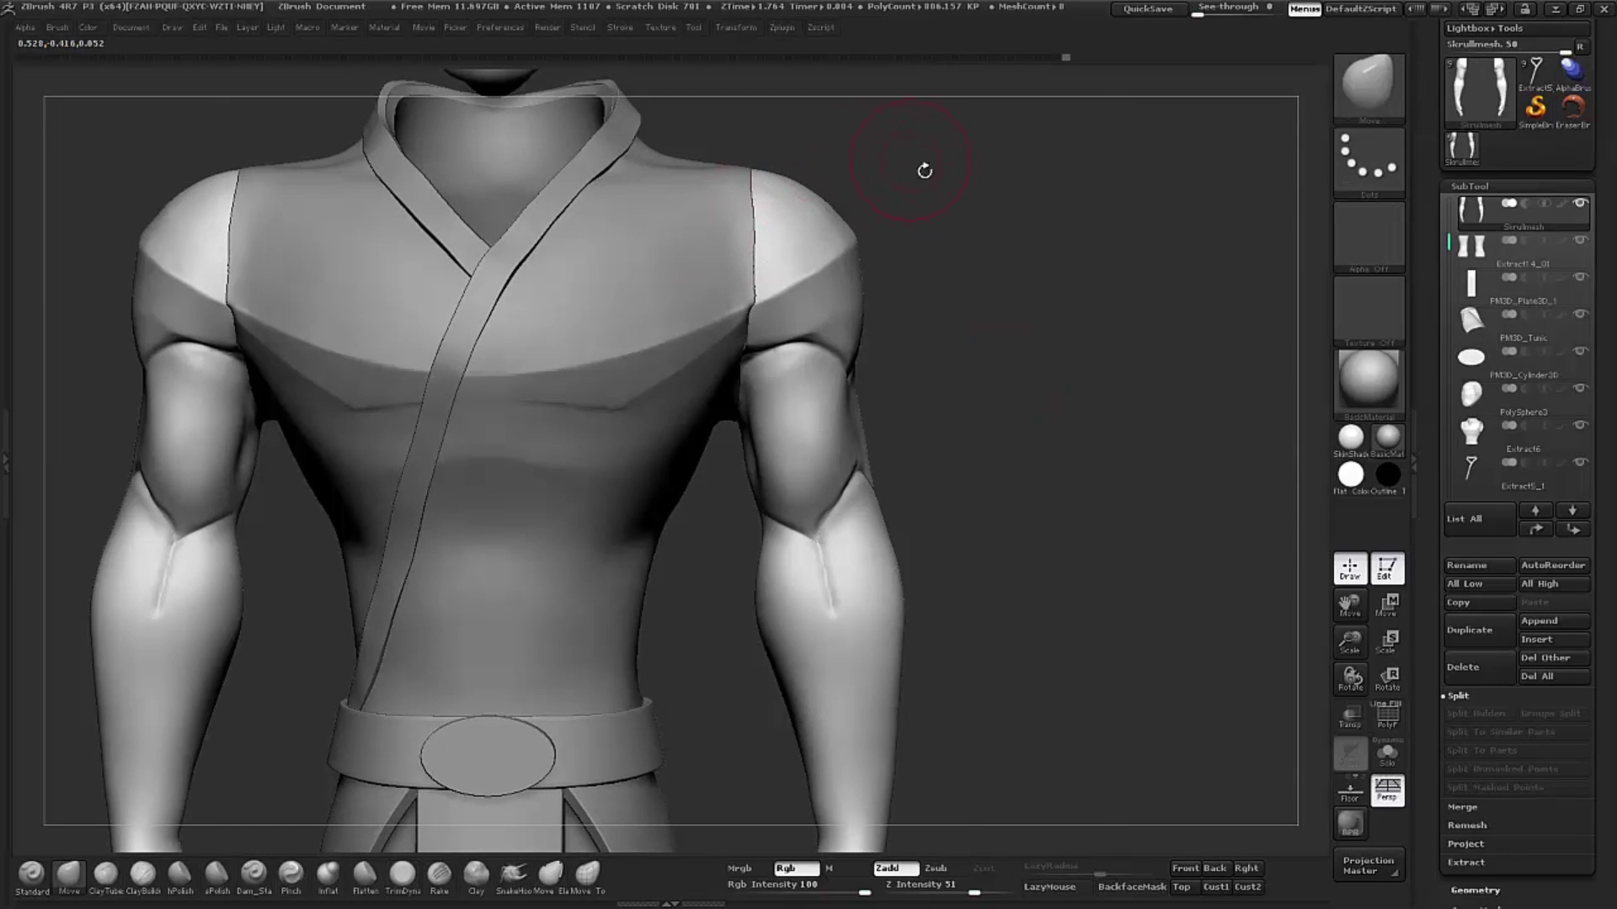
pyautogui.keyDown('alt'); pyautogui.moveTo(930, 188); pyautogui.dragTo(907, 237); pyautogui.keyUp('alt')
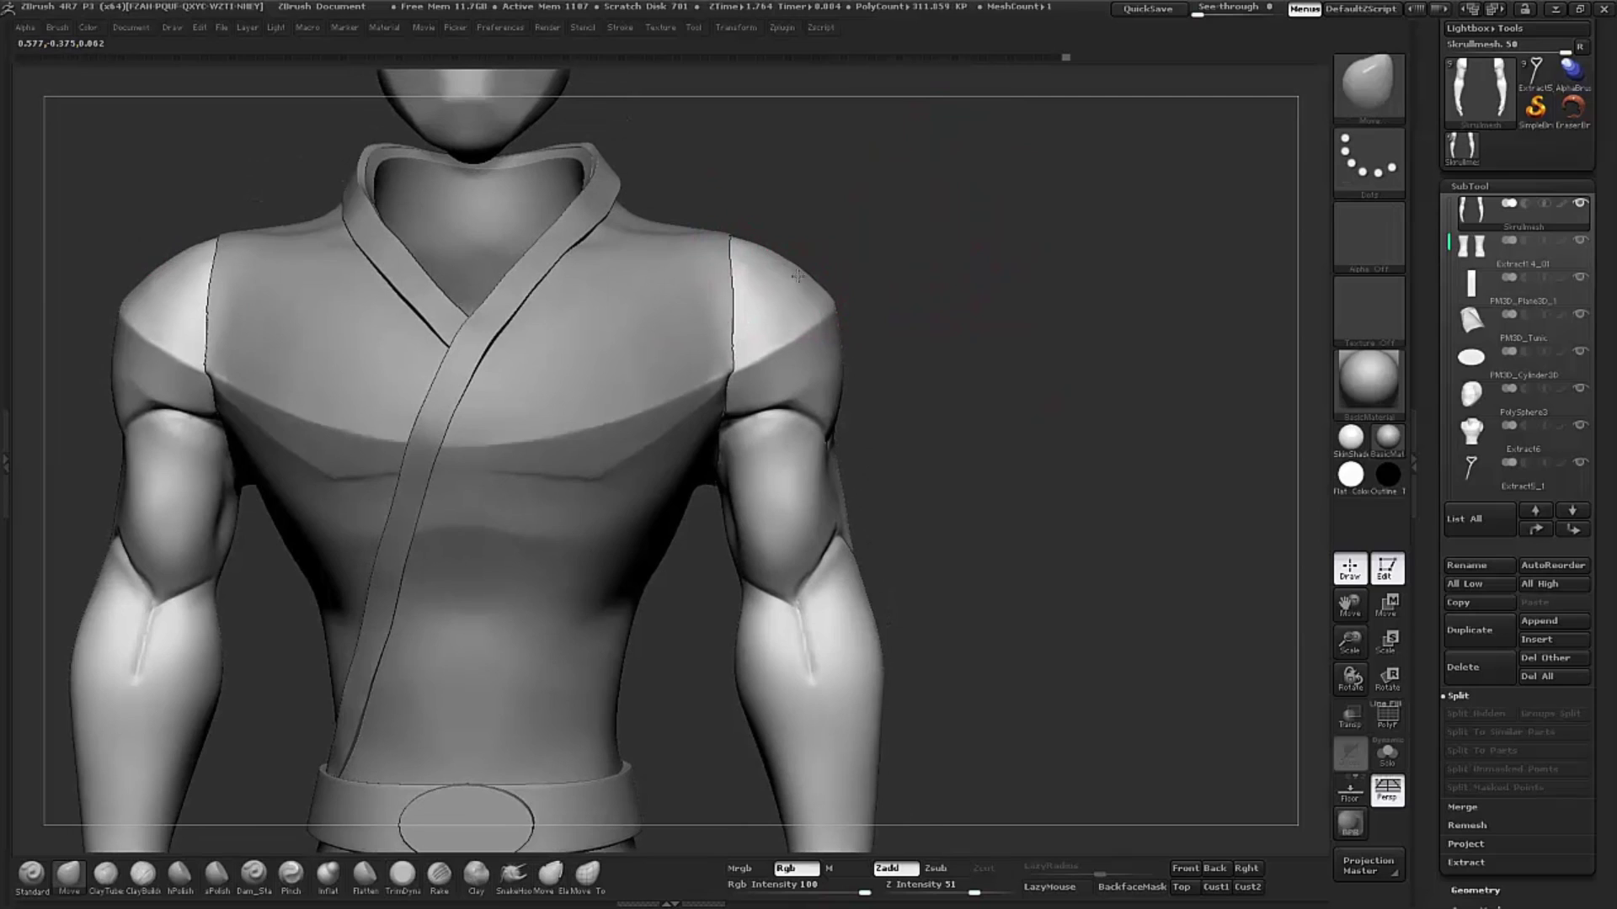
pyautogui.moveTo(795, 278); pyautogui.dragTo(849, 257)
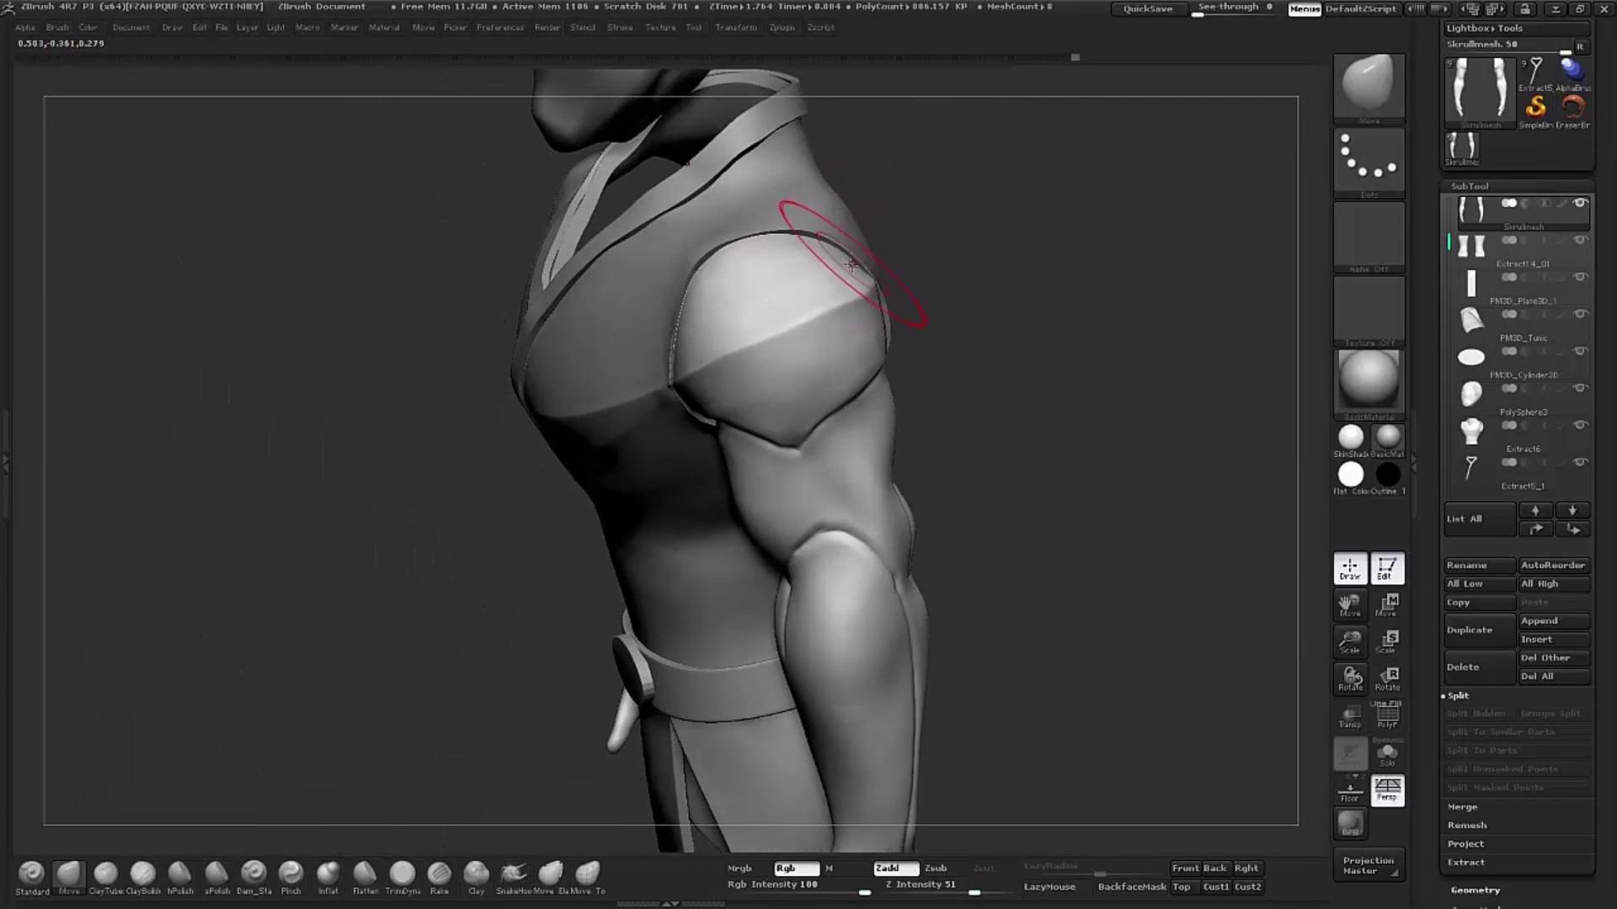
pyautogui.moveTo(974, 173); pyautogui.dragTo(895, 238)
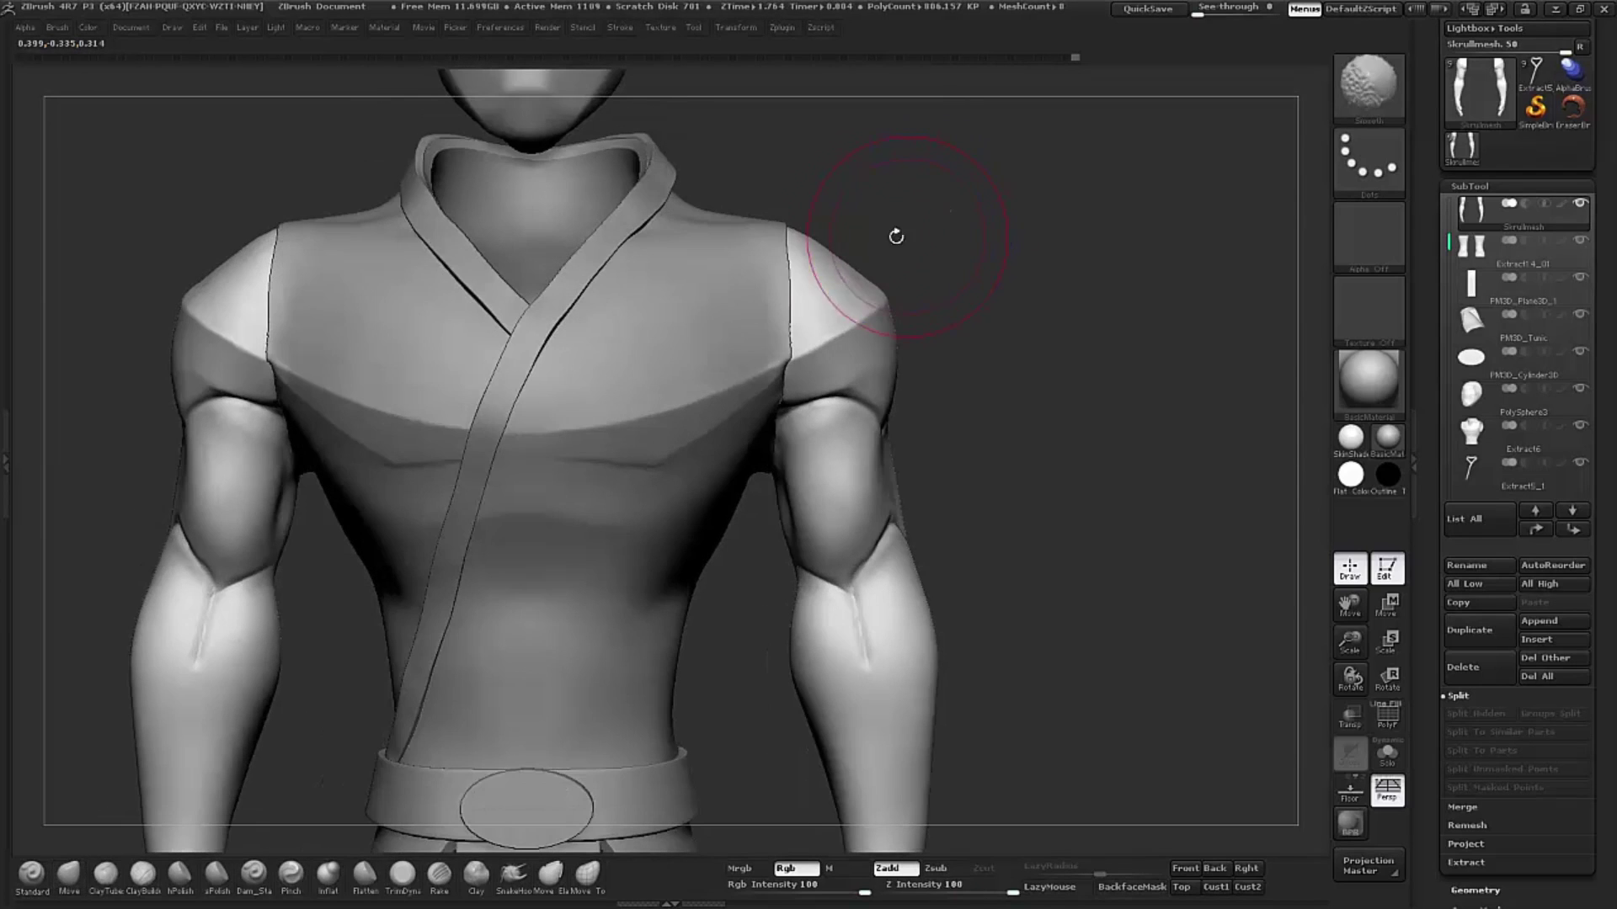
pyautogui.moveTo(891, 358)
pyautogui.mouseDown()
pyautogui.moveTo(887, 371)
pyautogui.moveTo(1039, 350)
pyautogui.moveTo(1003, 338)
pyautogui.moveTo(1050, 351)
pyautogui.moveTo(1078, 390)
pyautogui.moveTo(921, 459)
pyautogui.mouseUp()
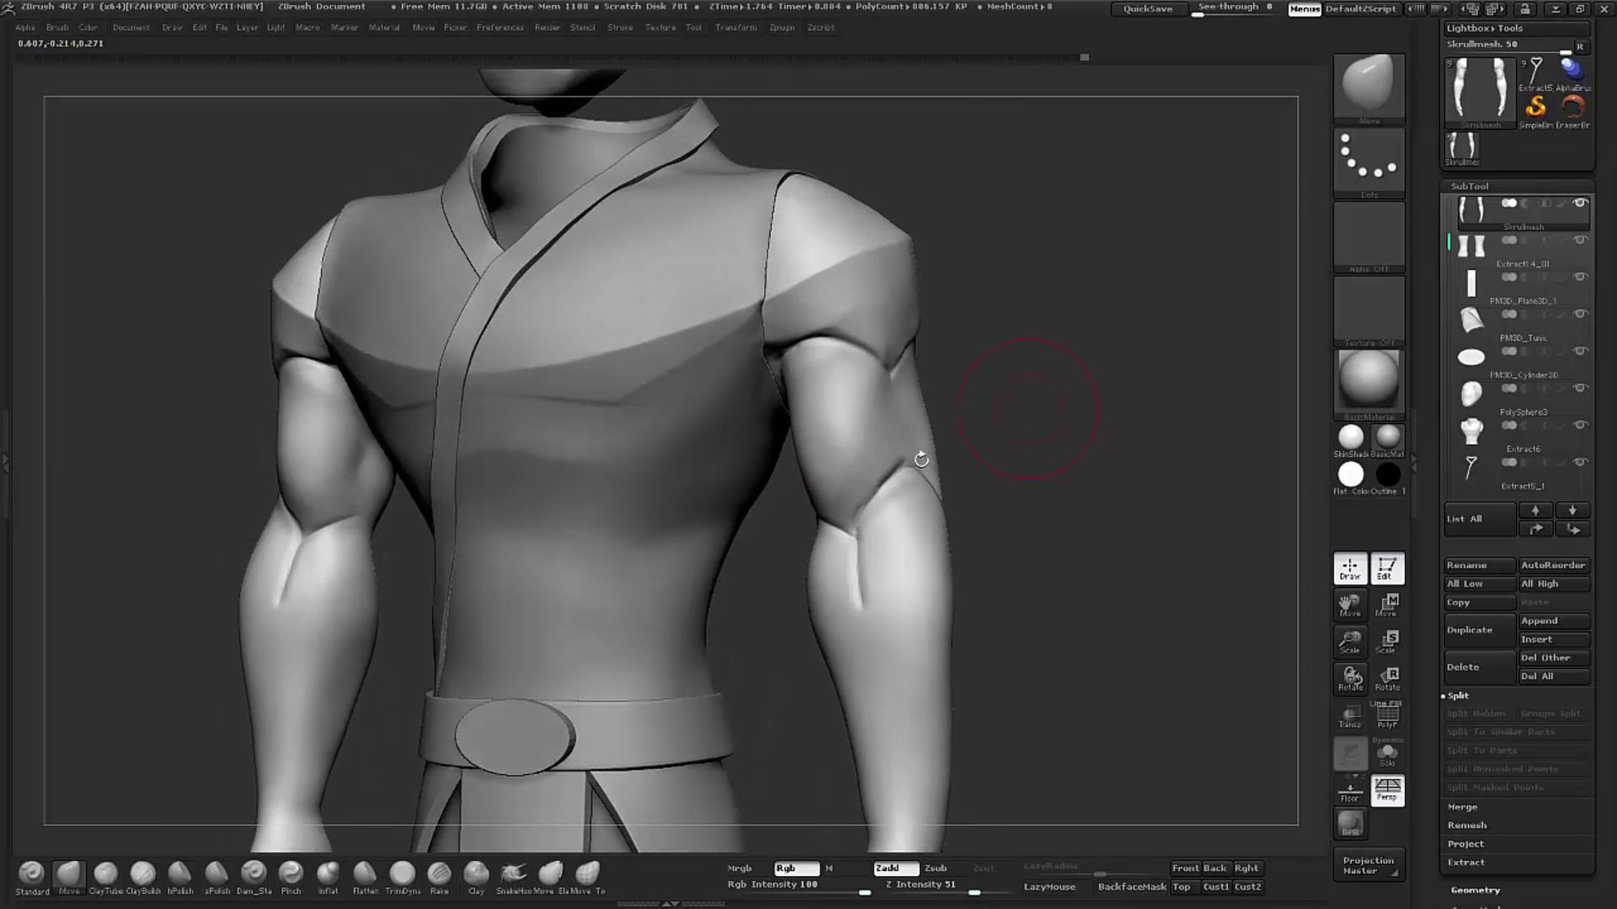
# Step: Return to TrimDynamic and bring up its draw size setting
pyautogui.click(403, 876)
pyautogui.moveTo(1023, 375)
pyautogui.mouseDown()
pyautogui.moveTo(1055, 383)
pyautogui.moveTo(846, 414)
pyautogui.moveTo(860, 453)
pyautogui.mouseUp()
pyautogui.press('s')
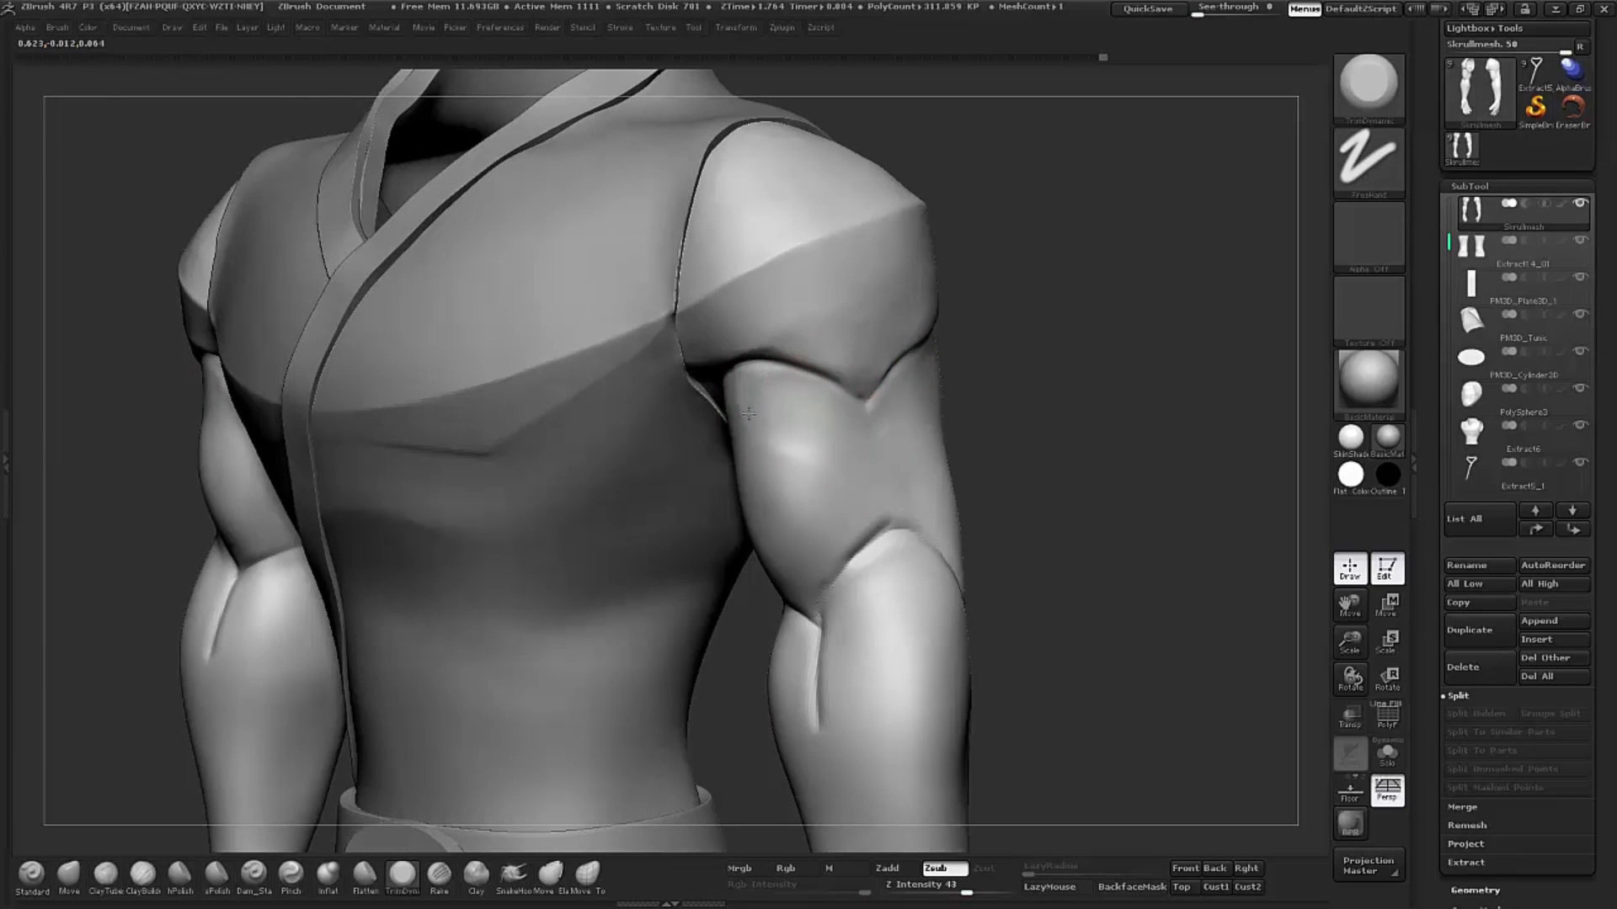
# Step: Shrink the TrimDynamic brush and plane the upper crease of the forearm patch
pyautogui.moveTo(748, 413); pyautogui.dragTo(755, 389)
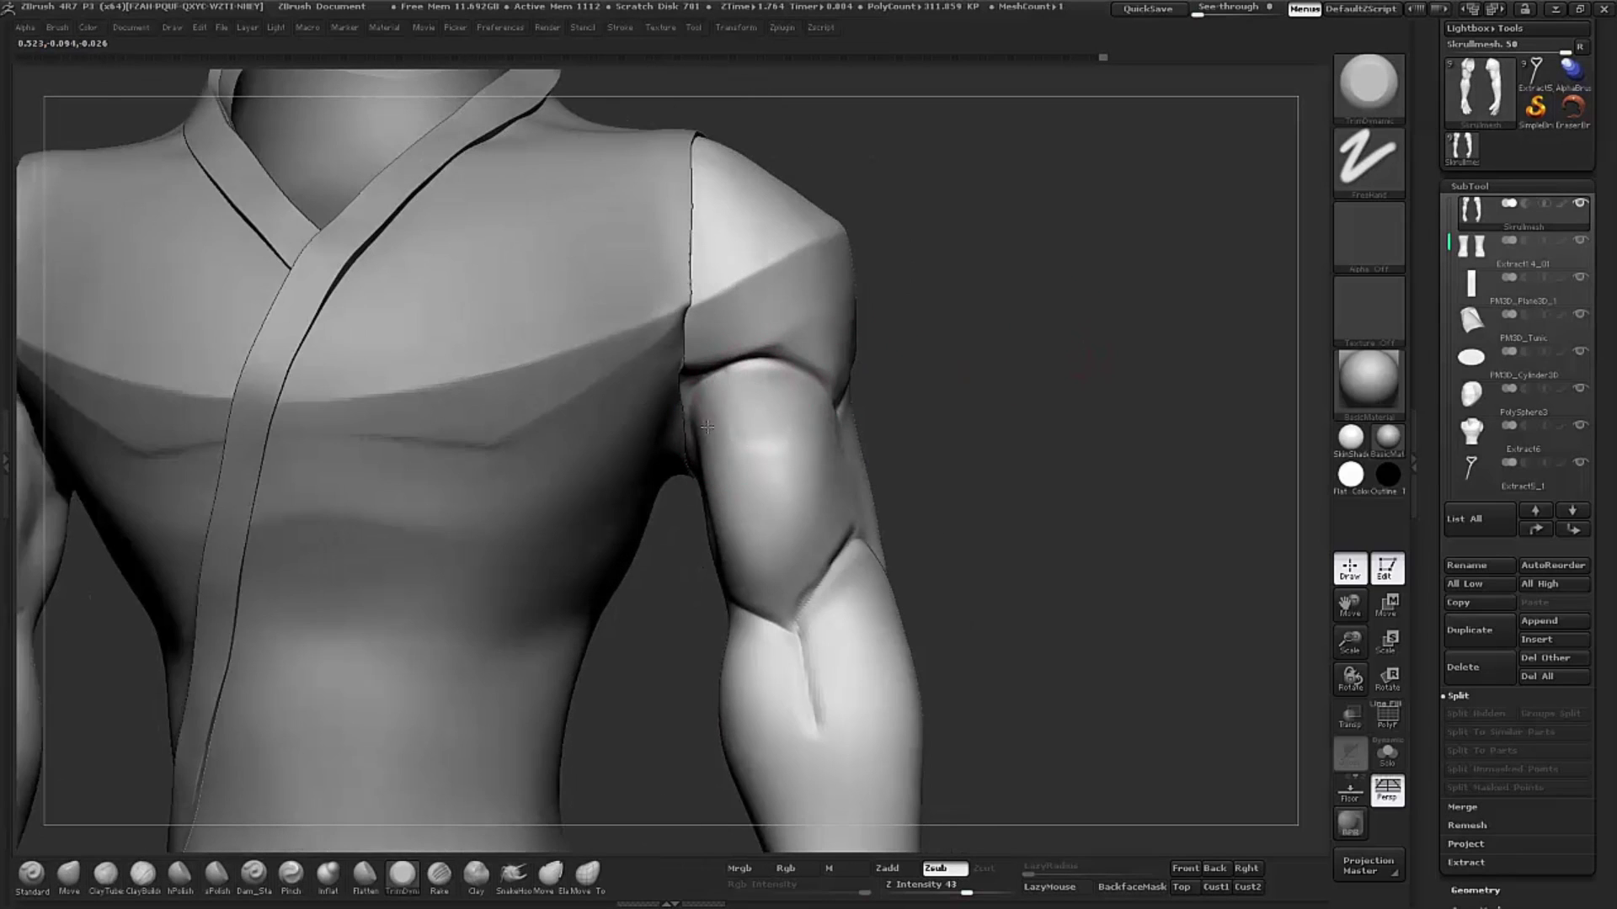
pyautogui.moveTo(1019, 394); pyautogui.dragTo(1112, 398)
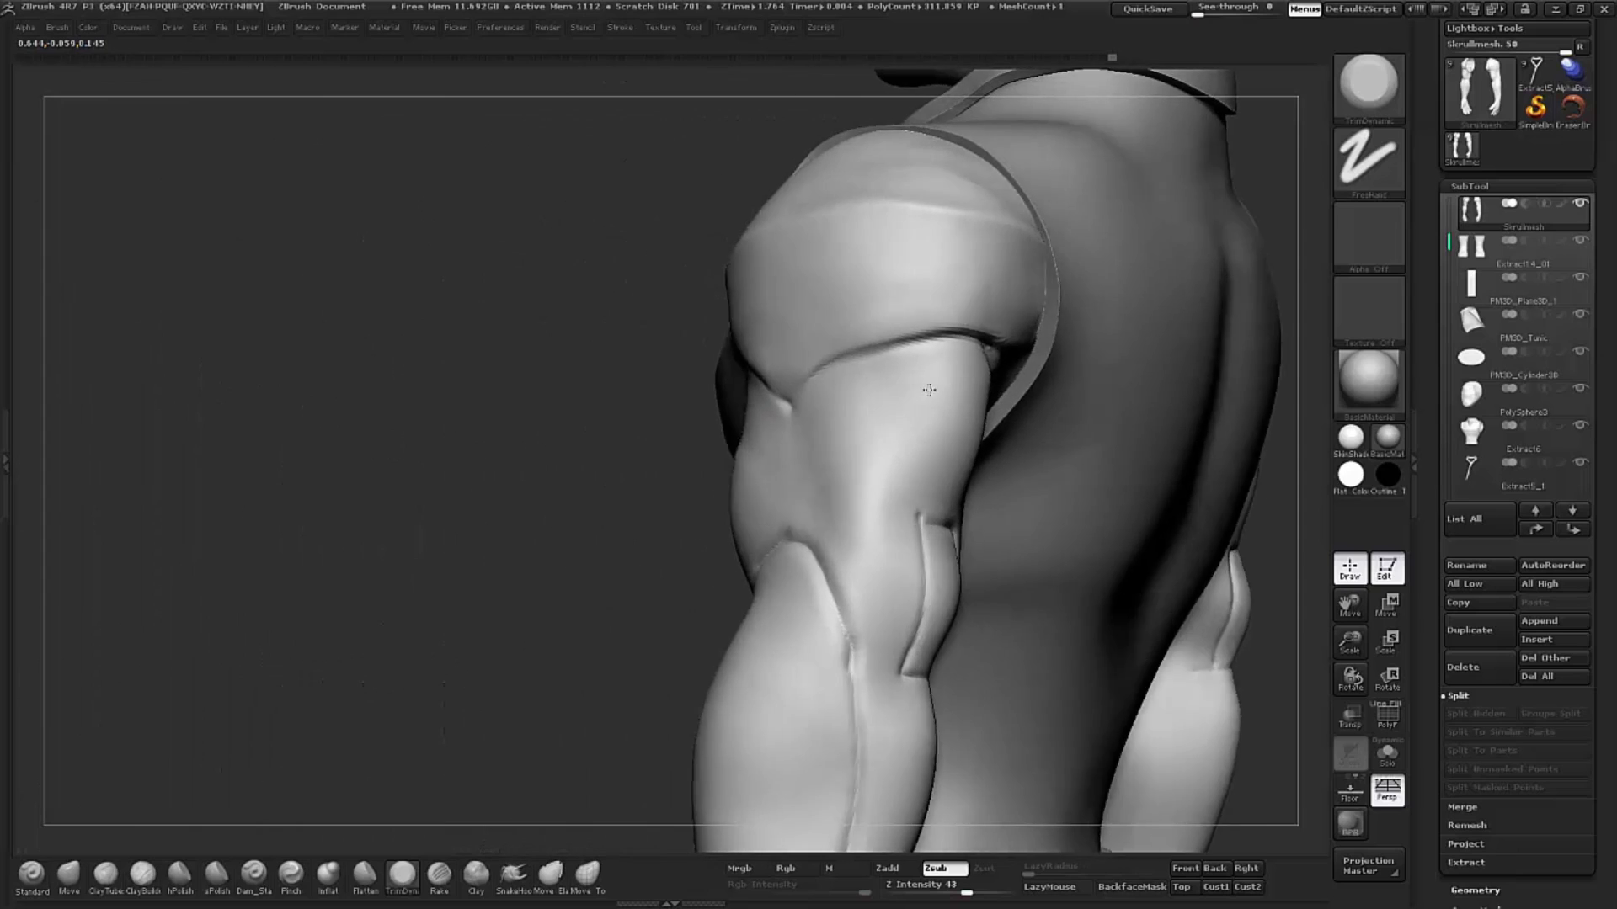
pyautogui.keyDown('alt'); pyautogui.moveTo(1196, 438); pyautogui.dragTo(1171, 253); pyautogui.keyUp('alt')
pyautogui.press('s')
pyautogui.moveTo(893, 375); pyautogui.dragTo(887, 334)
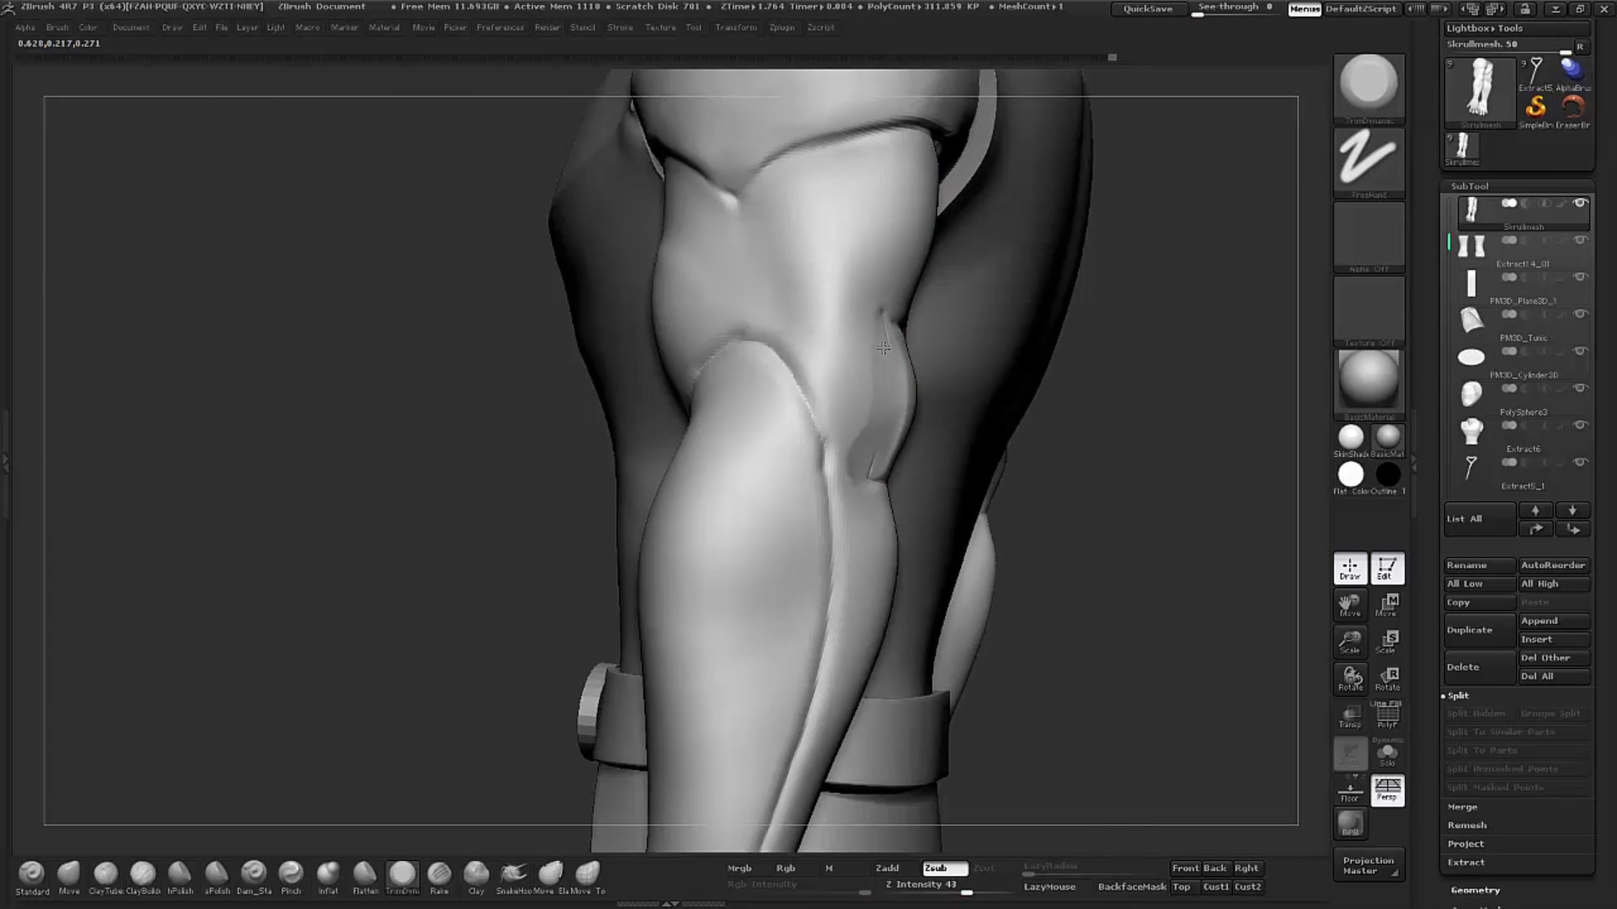
pyautogui.moveTo(1007, 520); pyautogui.dragTo(1054, 459)
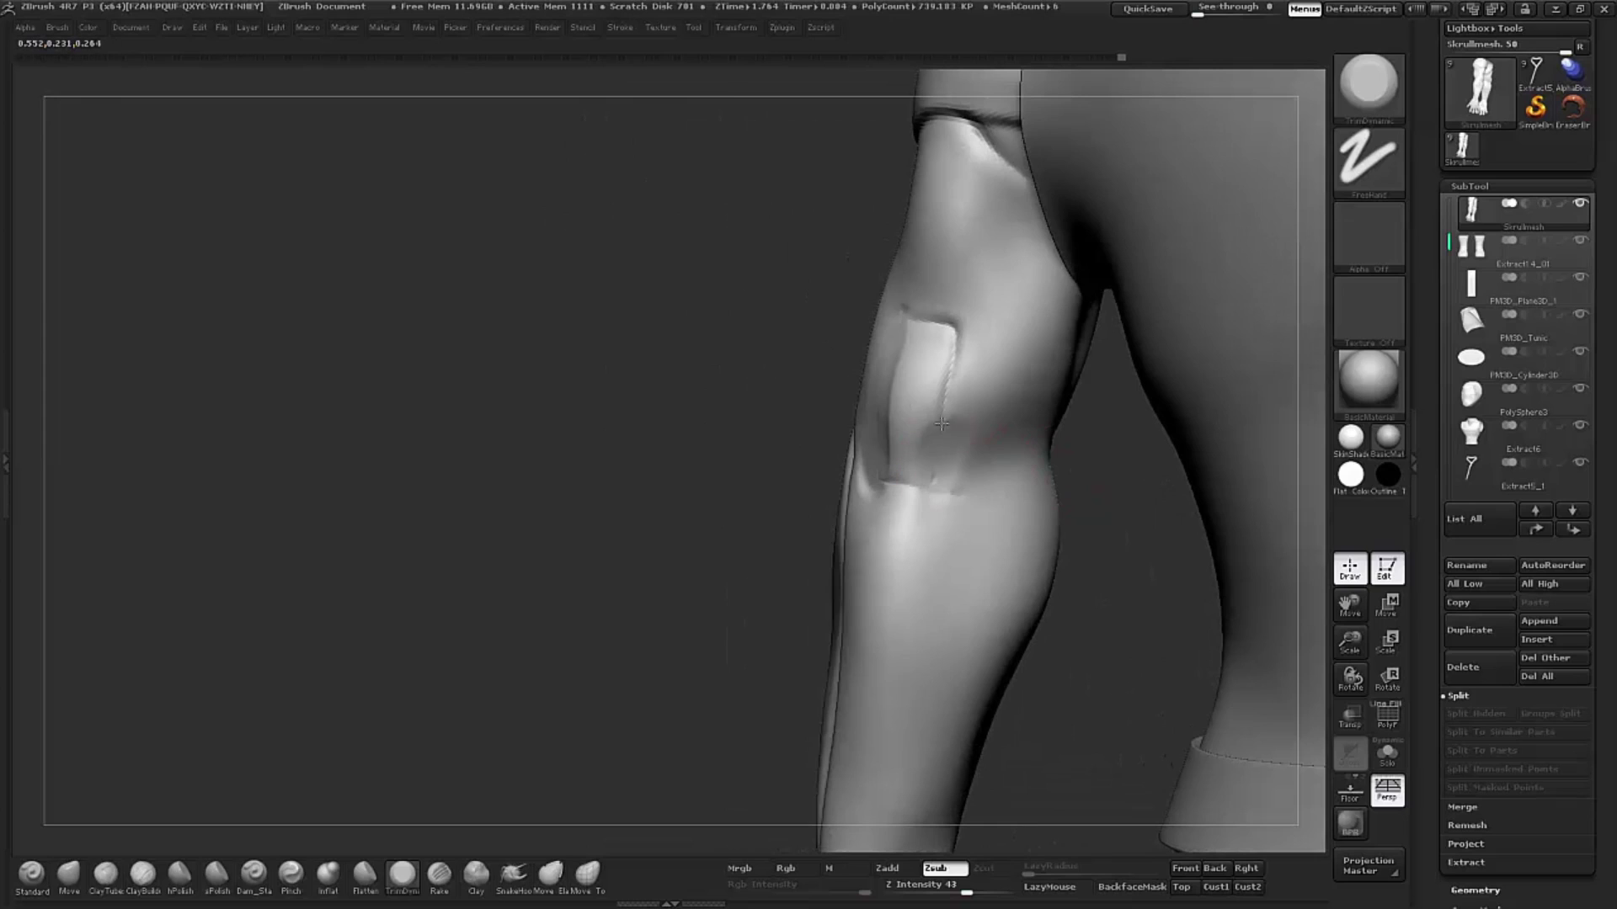
pyautogui.keyDown('shift'); pyautogui.moveTo(943, 320); pyautogui.dragTo(952, 351); pyautogui.keyUp('shift')
# Step: Smooth the rough forearm creases while working round to a side view of the elbow
pyautogui.press('shift')
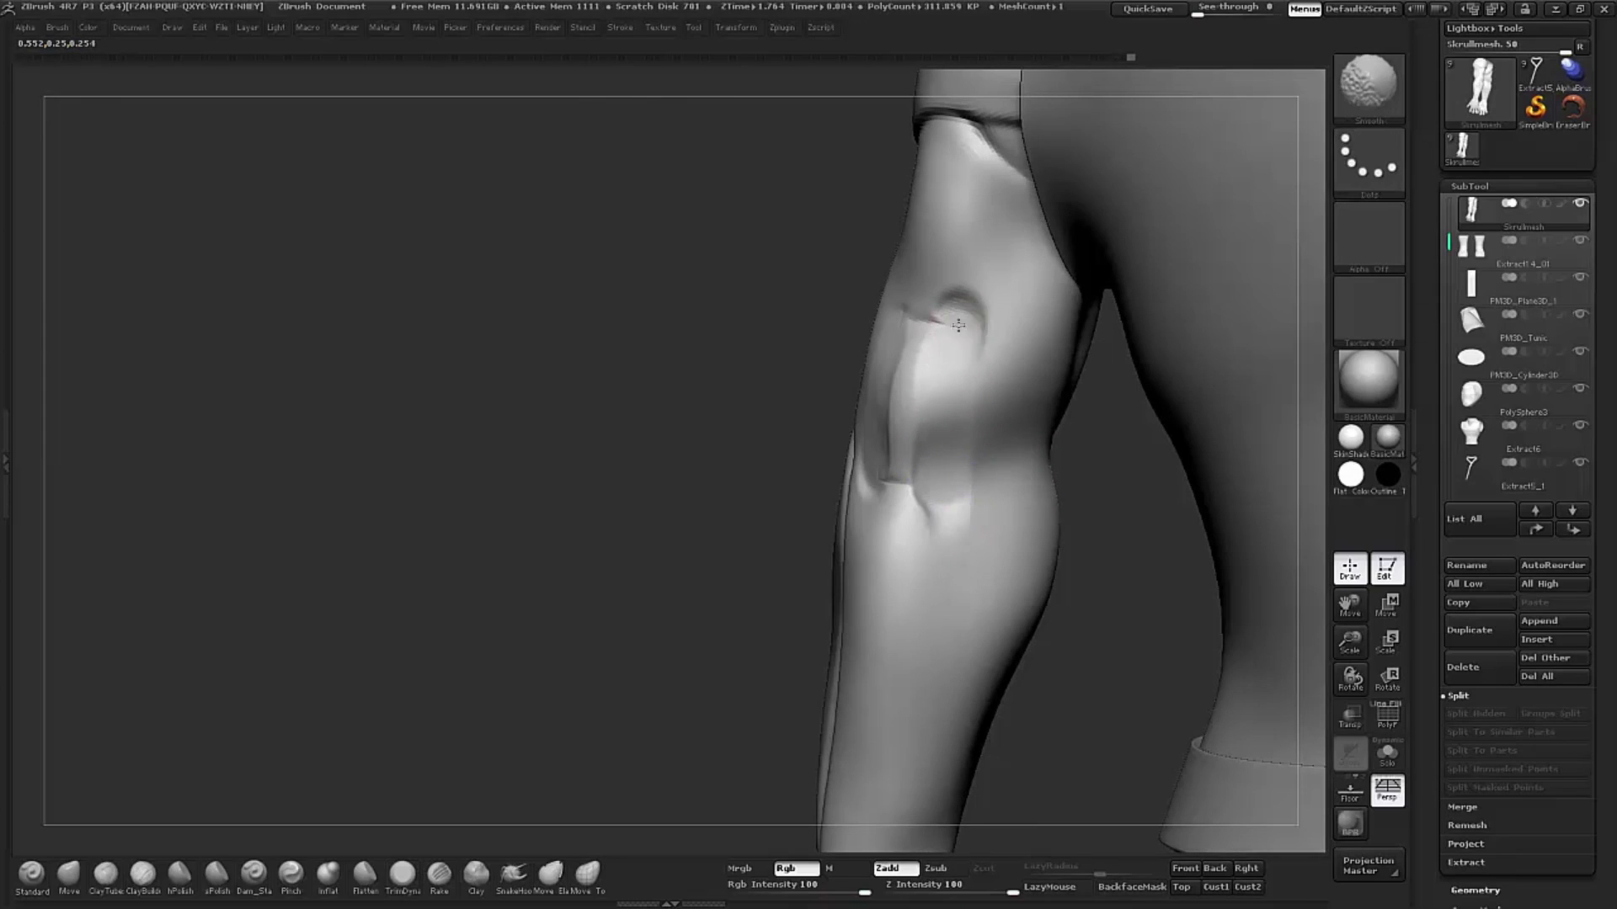
pyautogui.moveTo(887, 526); pyautogui.dragTo(916, 364)
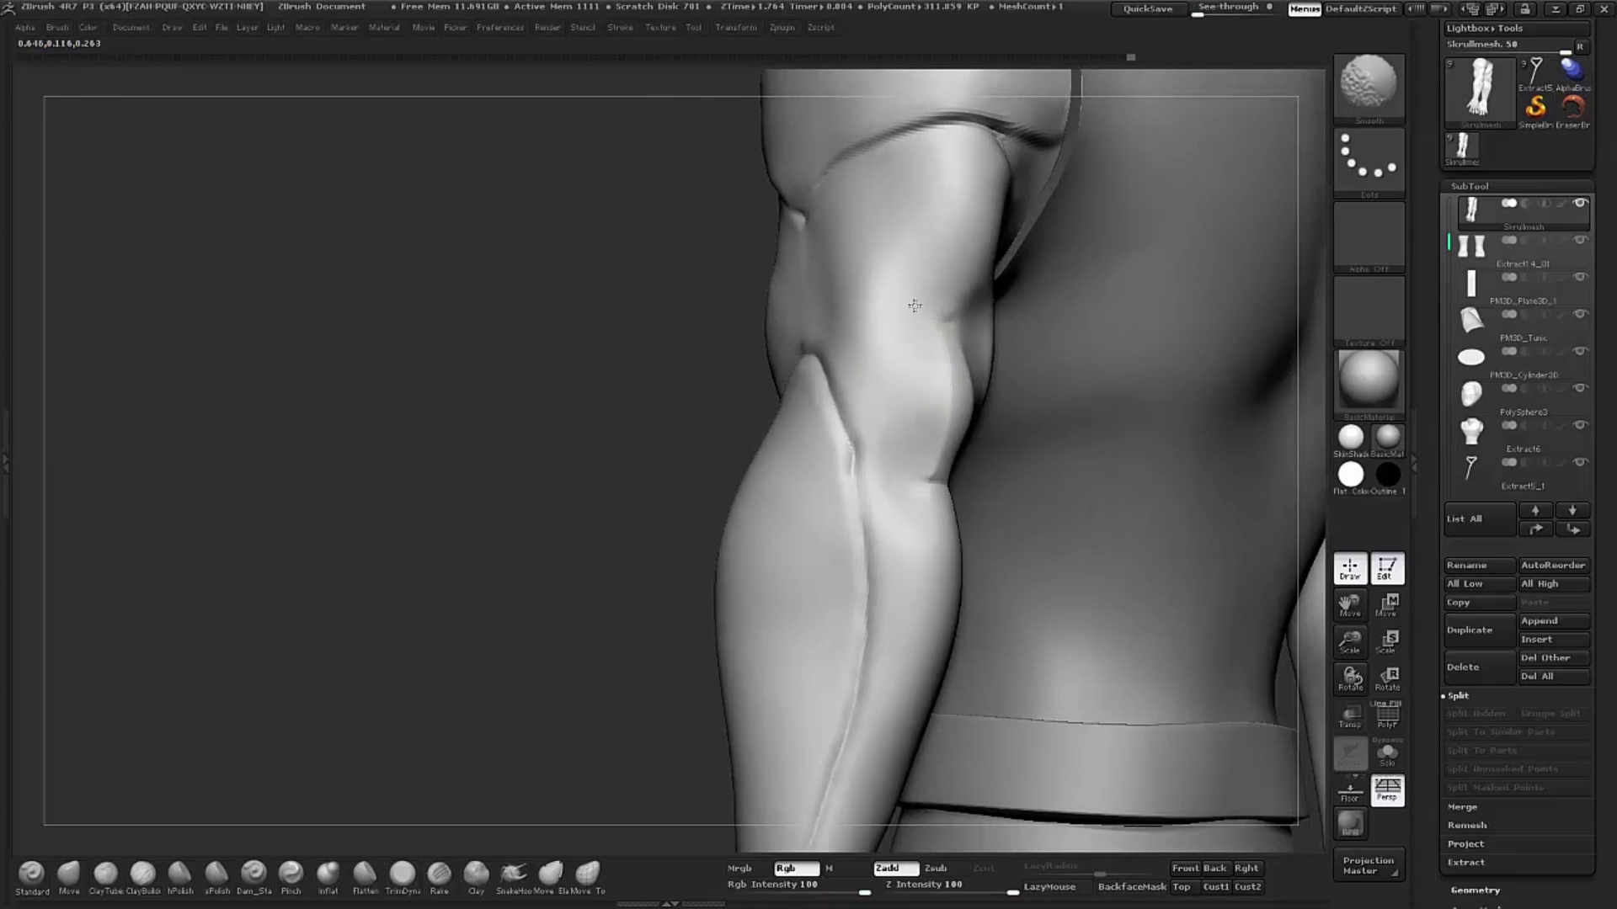
pyautogui.moveTo(675, 398); pyautogui.dragTo(922, 325)
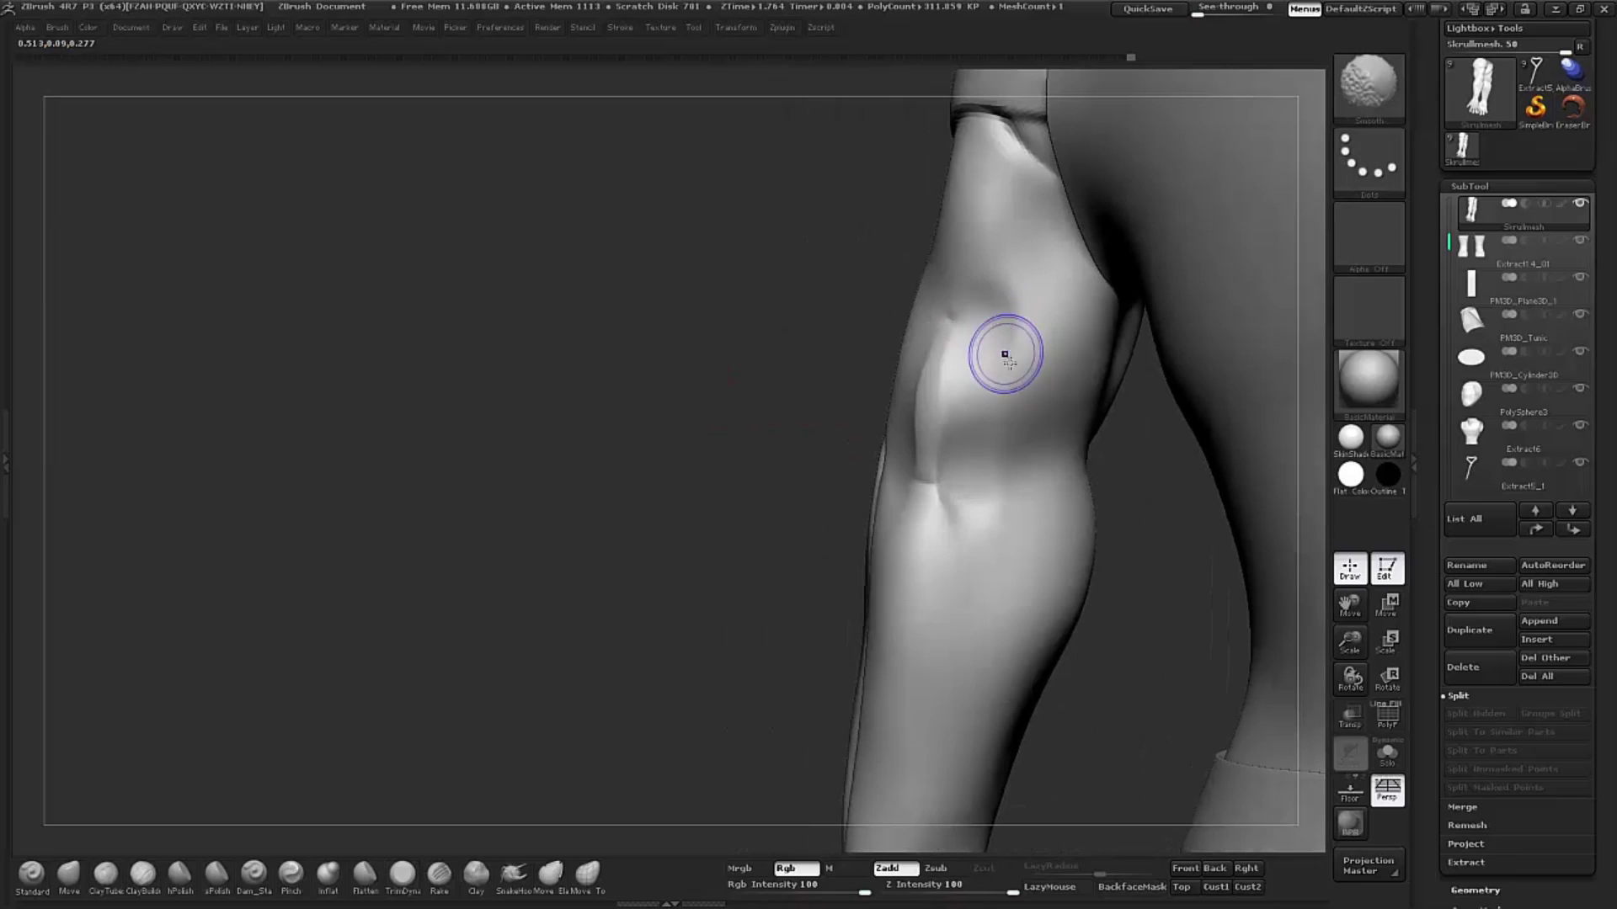
pyautogui.moveTo(792, 362)
pyautogui.mouseDown()
pyautogui.moveTo(1210, 462)
pyautogui.moveTo(1177, 458)
pyautogui.mouseUp()
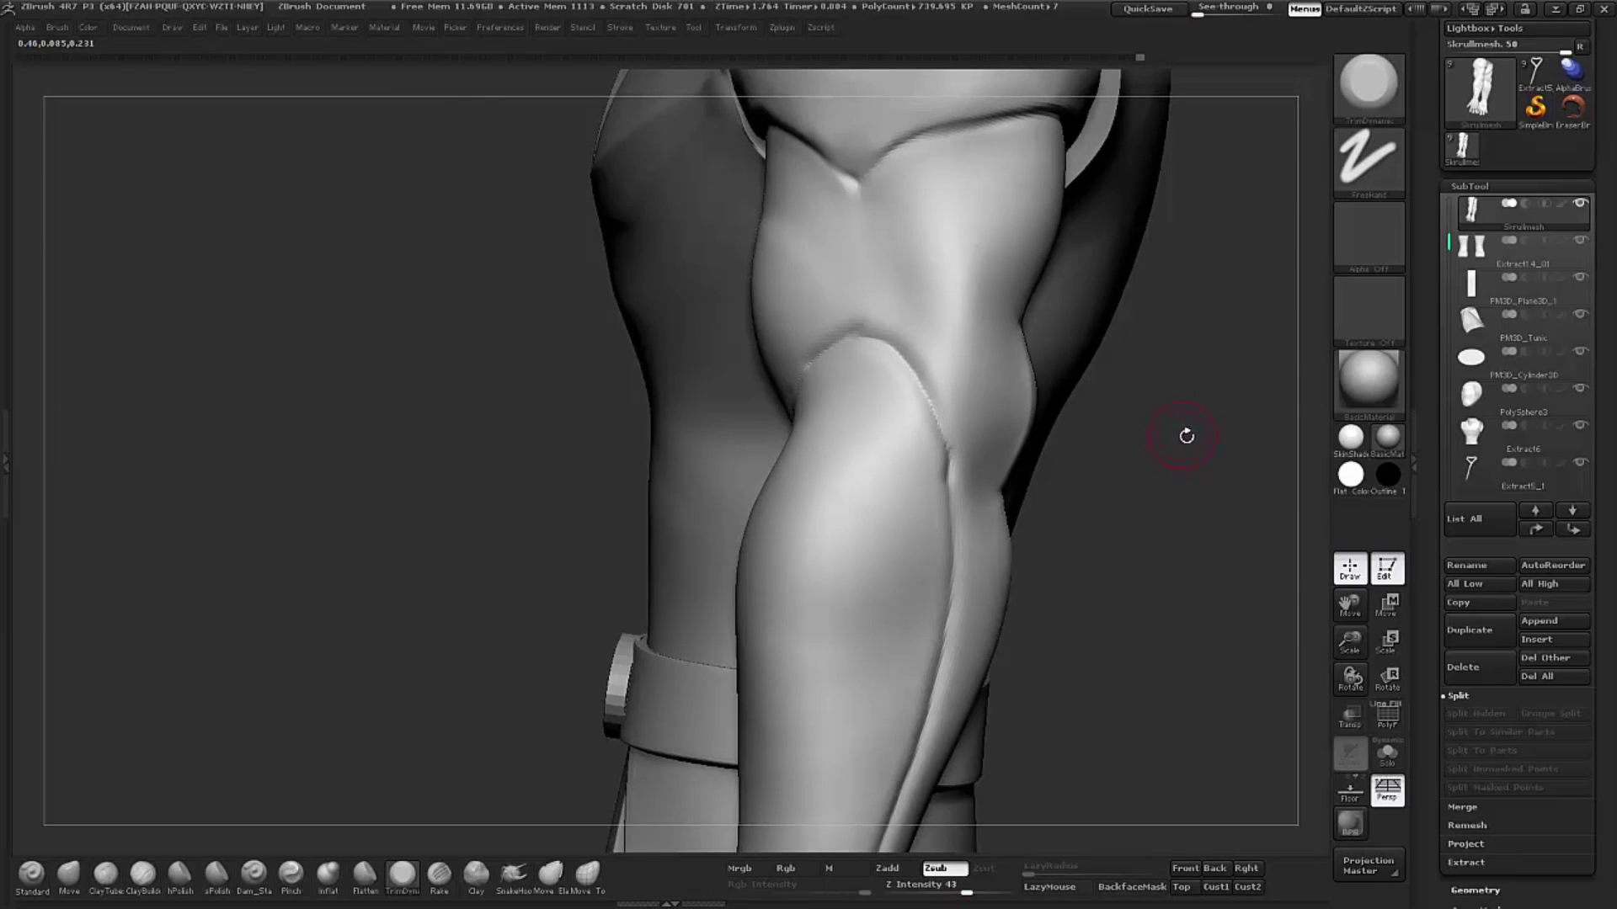
pyautogui.moveTo(1184, 434); pyautogui.dragTo(1200, 466)
pyautogui.moveTo(636, 307)
pyautogui.mouseDown()
pyautogui.moveTo(613, 379)
pyautogui.moveTo(931, 357)
pyautogui.mouseUp()
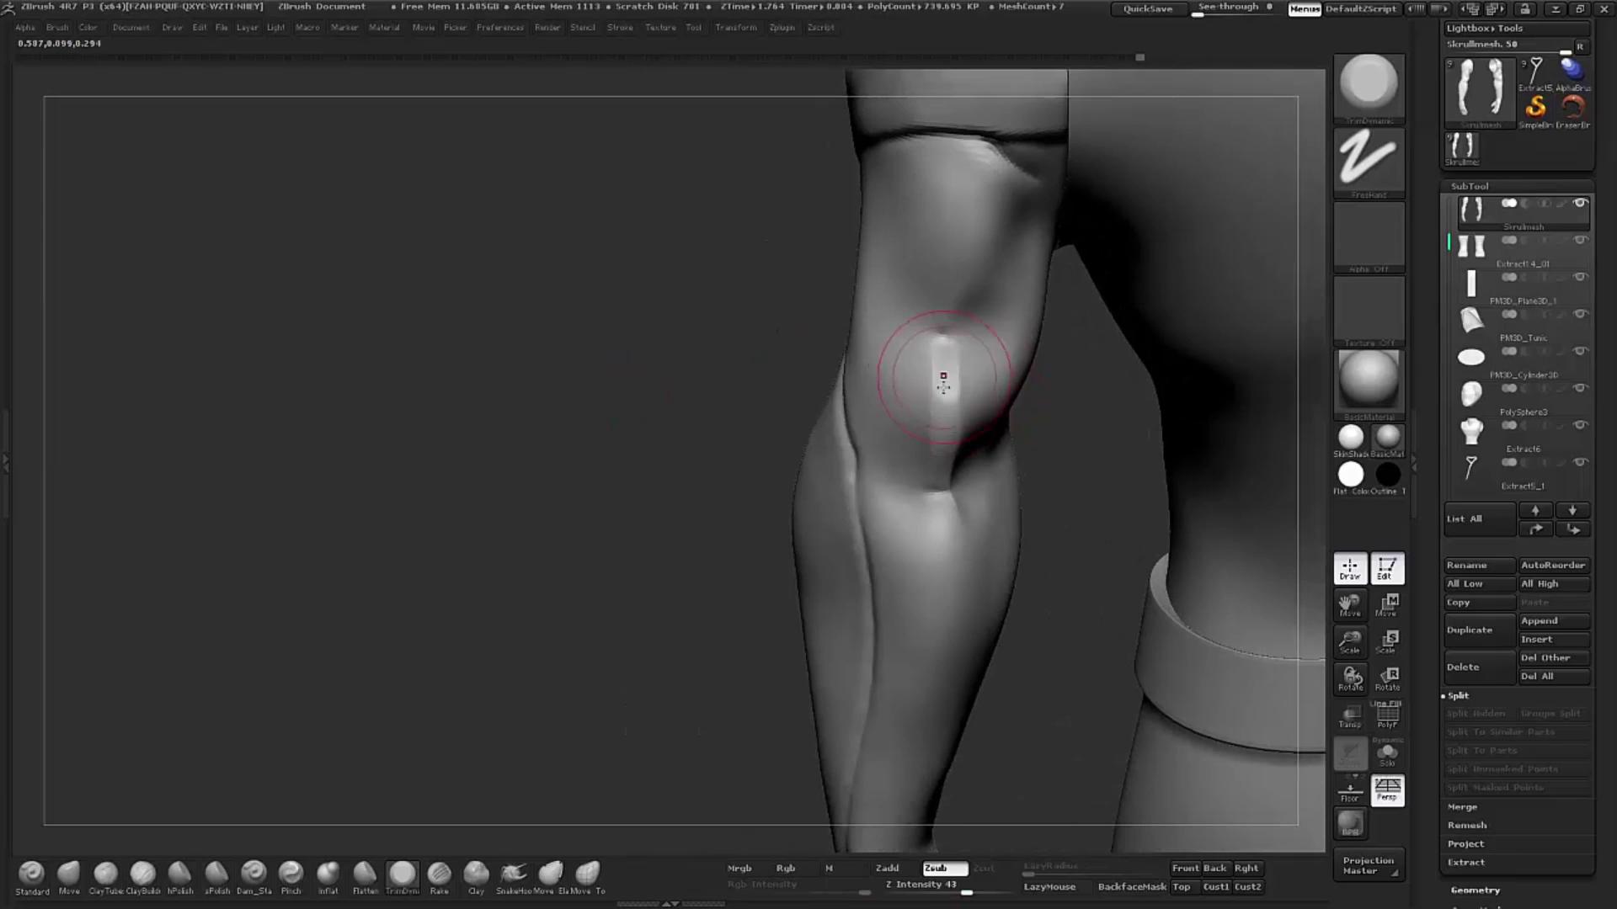
pyautogui.moveTo(714, 381)
pyautogui.mouseDown()
pyautogui.moveTo(963, 459)
pyautogui.moveTo(942, 468)
pyautogui.mouseUp()
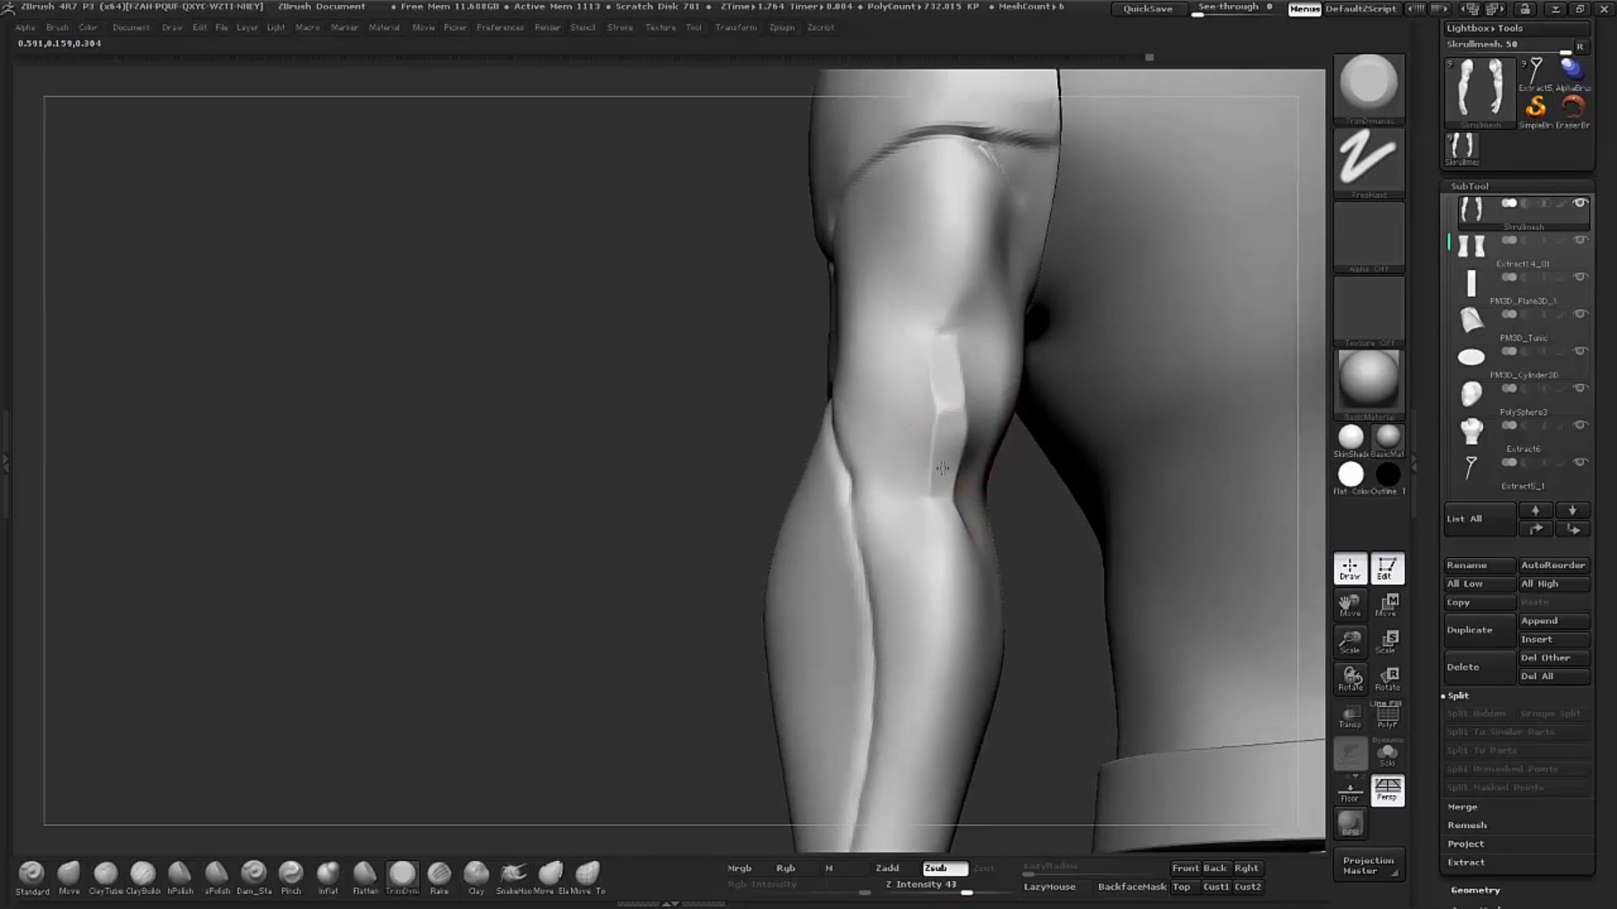
pyautogui.keyDown('alt'); pyautogui.moveTo(747, 362); pyautogui.dragTo(1022, 462); pyautogui.keyUp('alt')
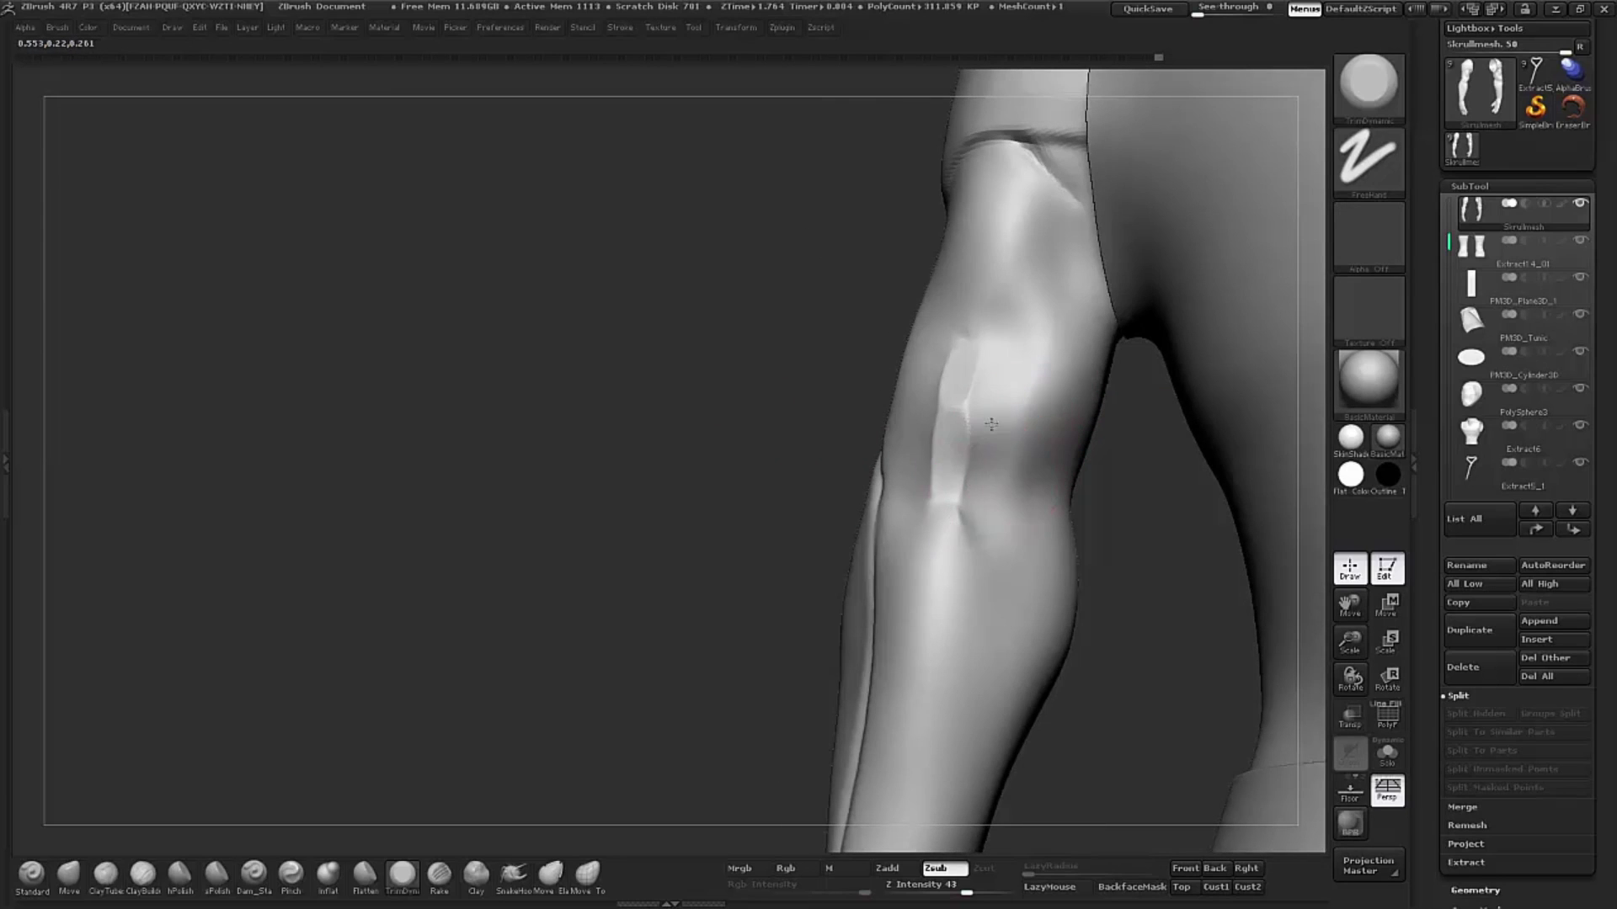
pyautogui.press('shift')
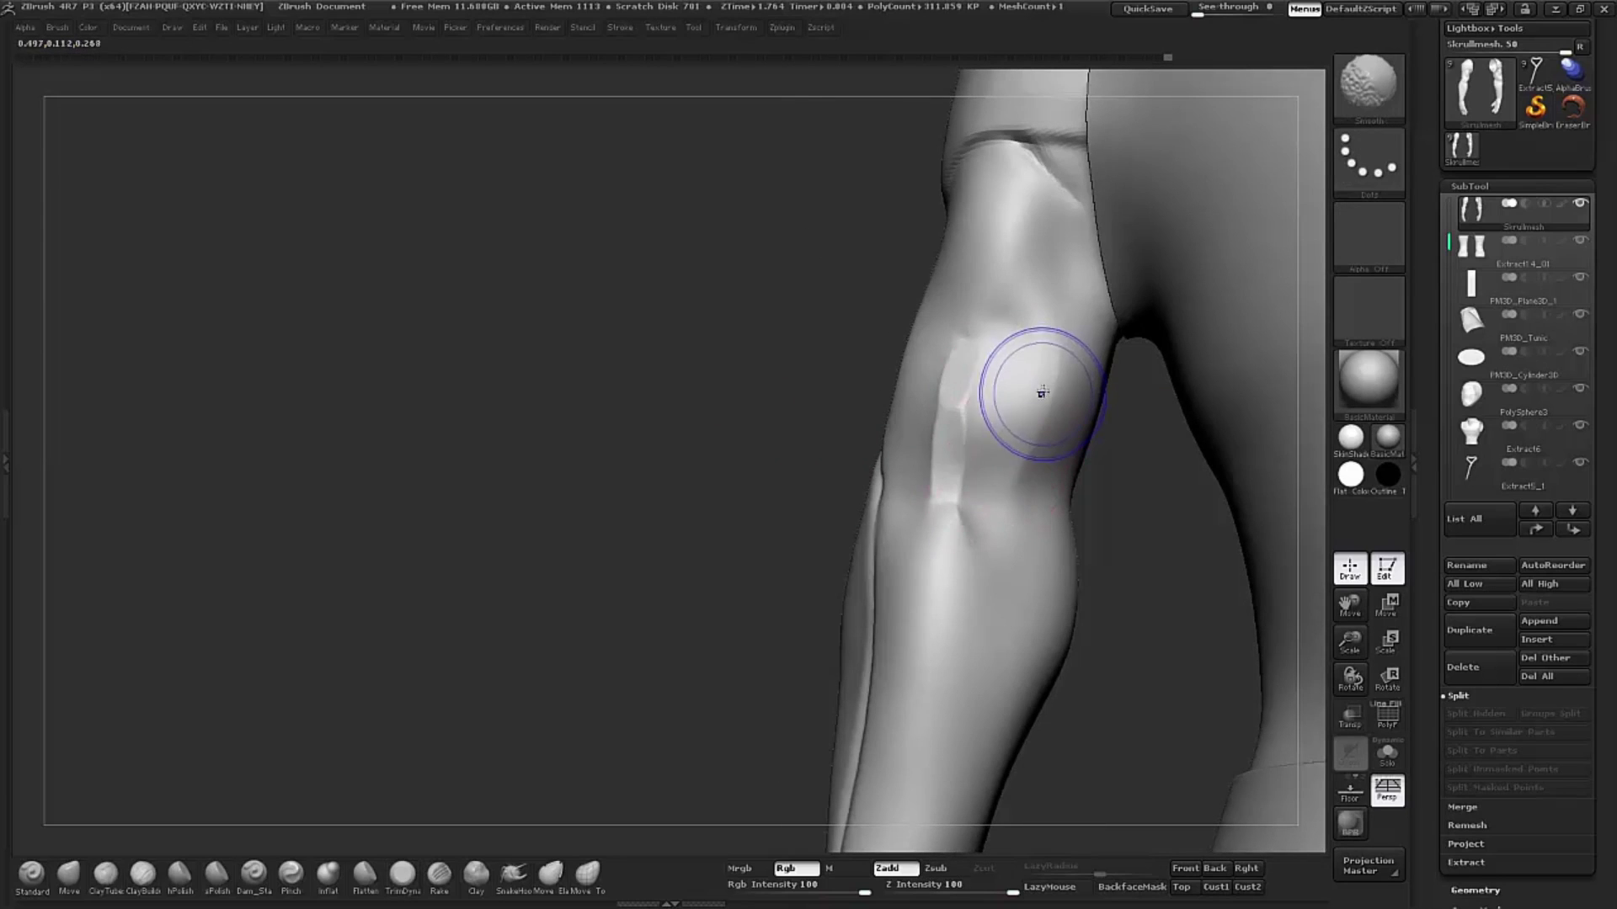
# Step: Reshape the elbow contour, then enlarge the brush and return to TrimDynamic
pyautogui.moveTo(751, 361); pyautogui.dragTo(988, 372)
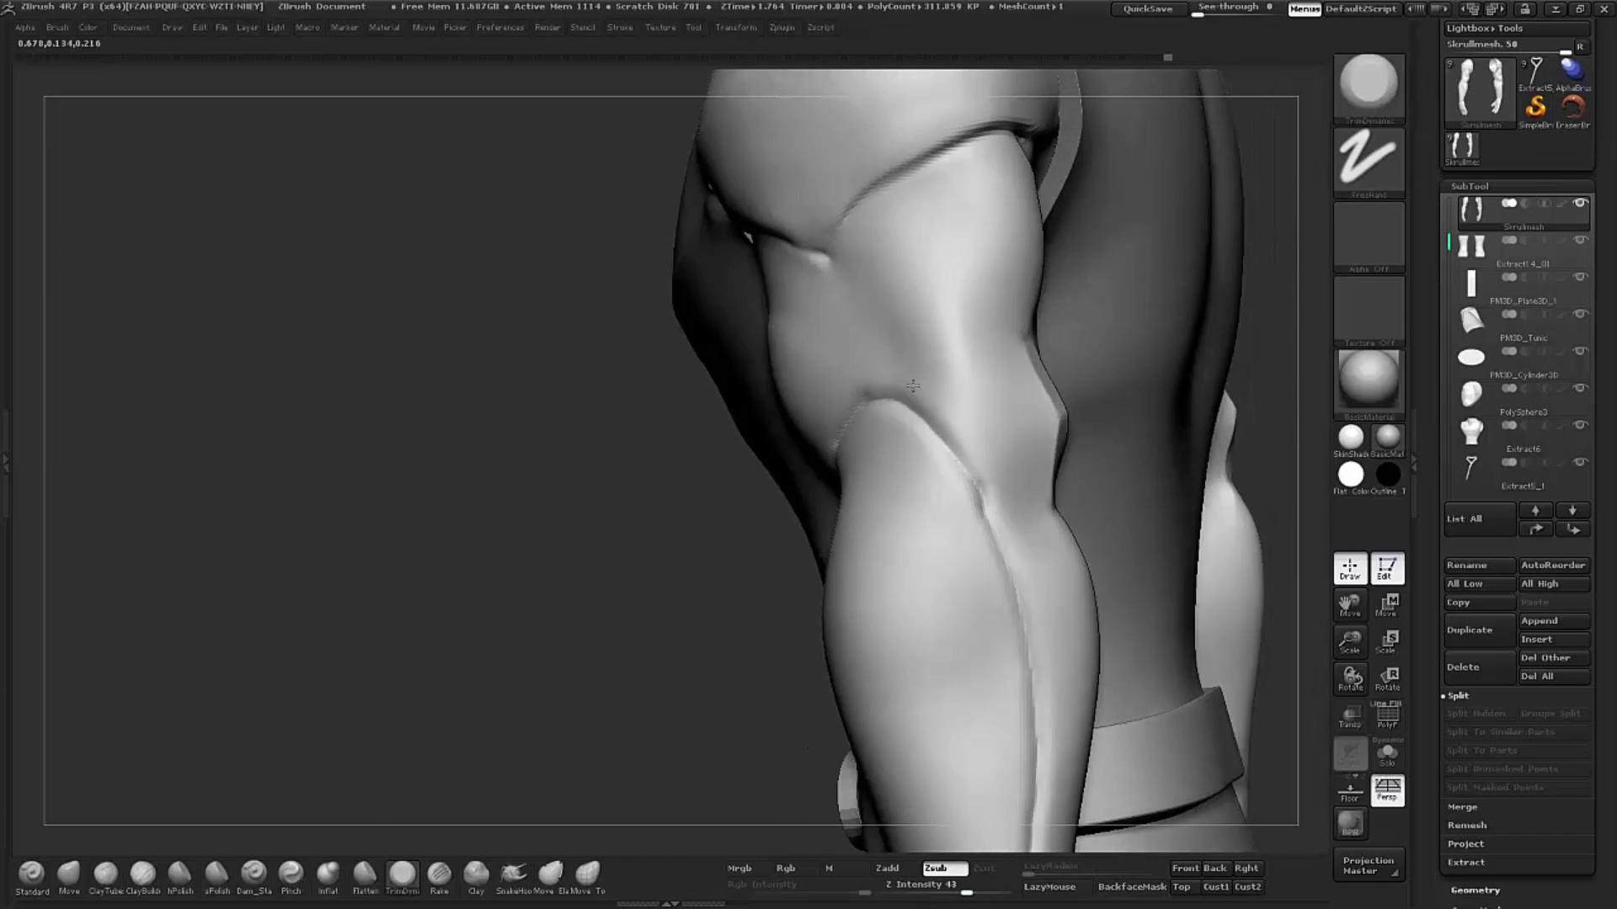
pyautogui.moveTo(654, 508)
pyautogui.keyDown('alt'); pyautogui.mouseDown()
pyautogui.moveTo(823, 541)
pyautogui.moveTo(1125, 439)
pyautogui.moveTo(960, 389)
pyautogui.mouseUp(); pyautogui.keyUp('alt')
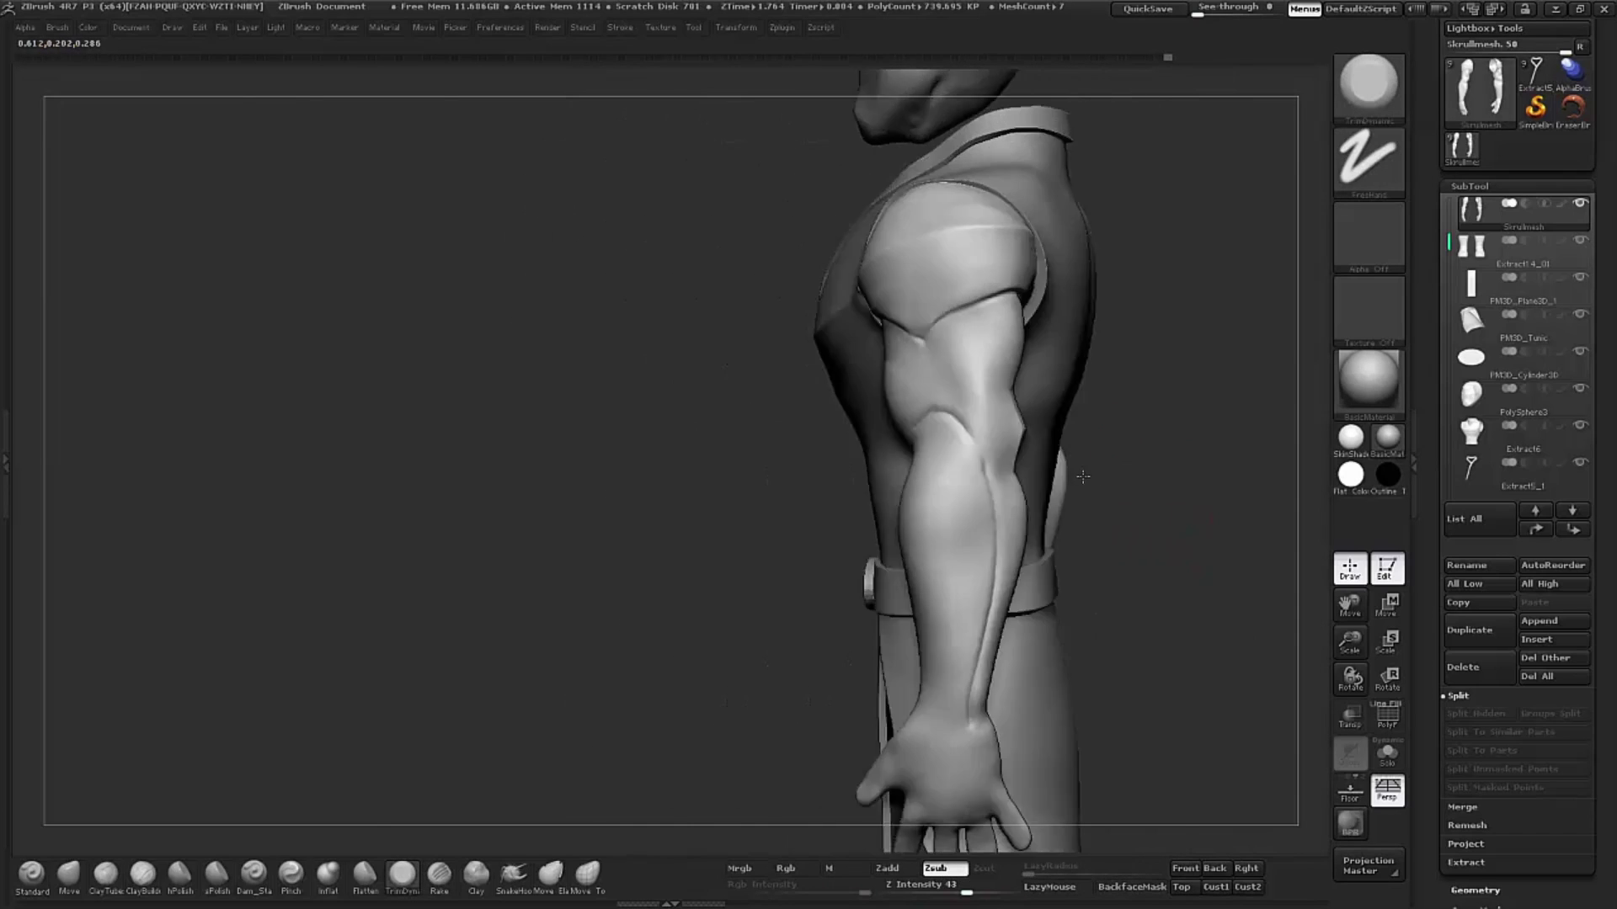
pyautogui.moveTo(713, 434)
pyautogui.keyDown('alt'); pyautogui.mouseDown()
pyautogui.moveTo(730, 462)
pyautogui.moveTo(934, 387)
pyautogui.moveTo(1039, 417)
pyautogui.mouseUp(); pyautogui.keyUp('alt')
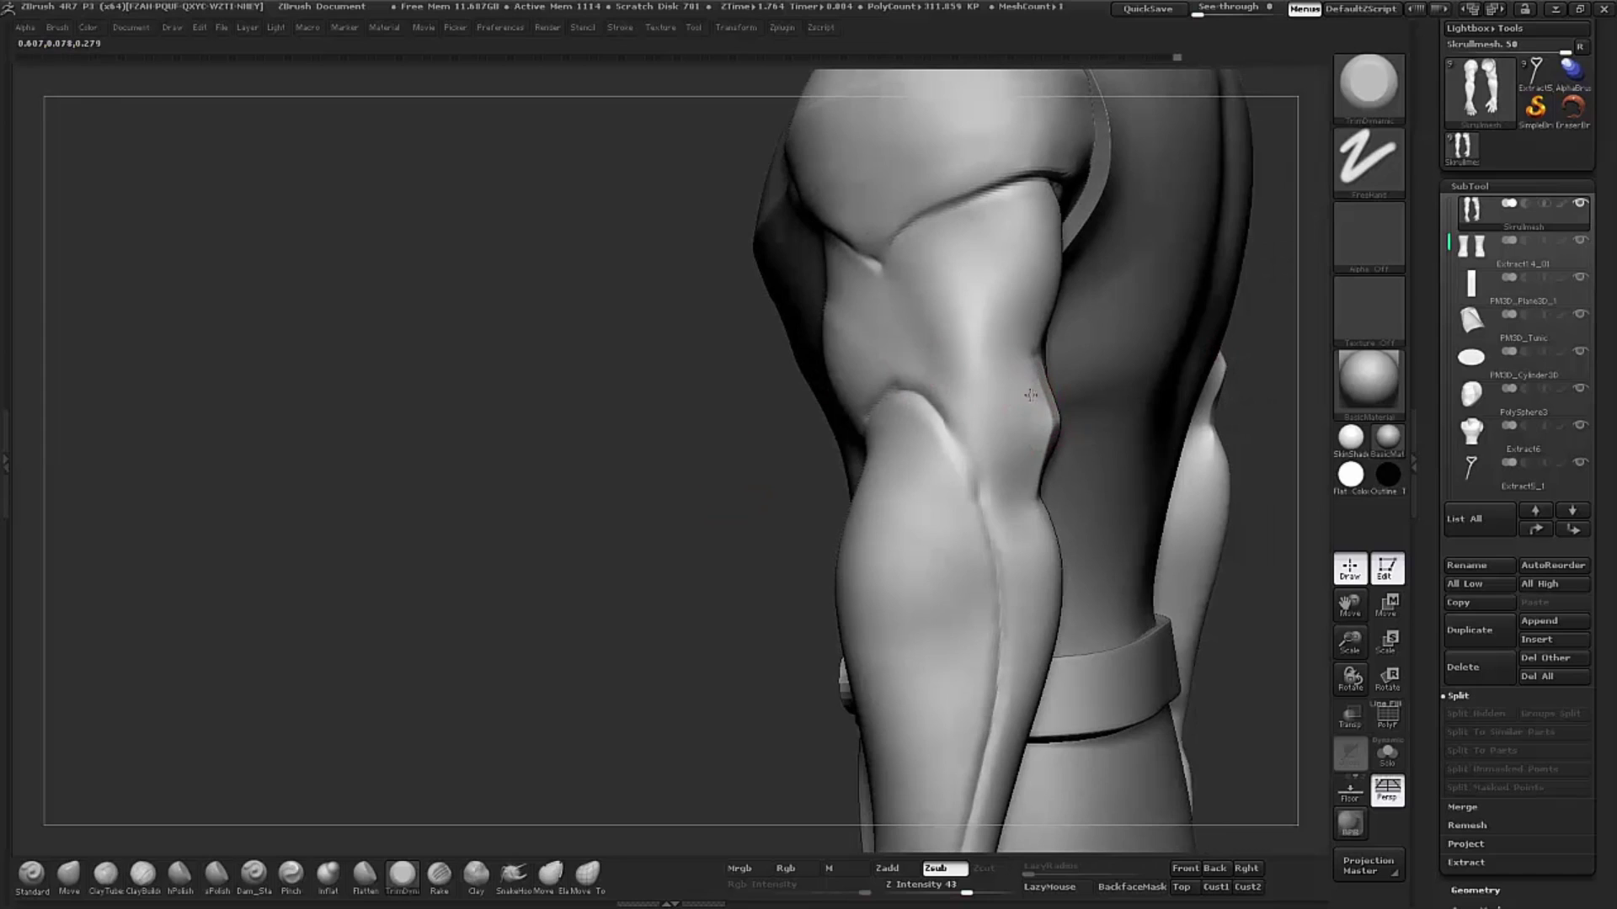
pyautogui.moveTo(1036, 402); pyautogui.dragTo(1010, 437)
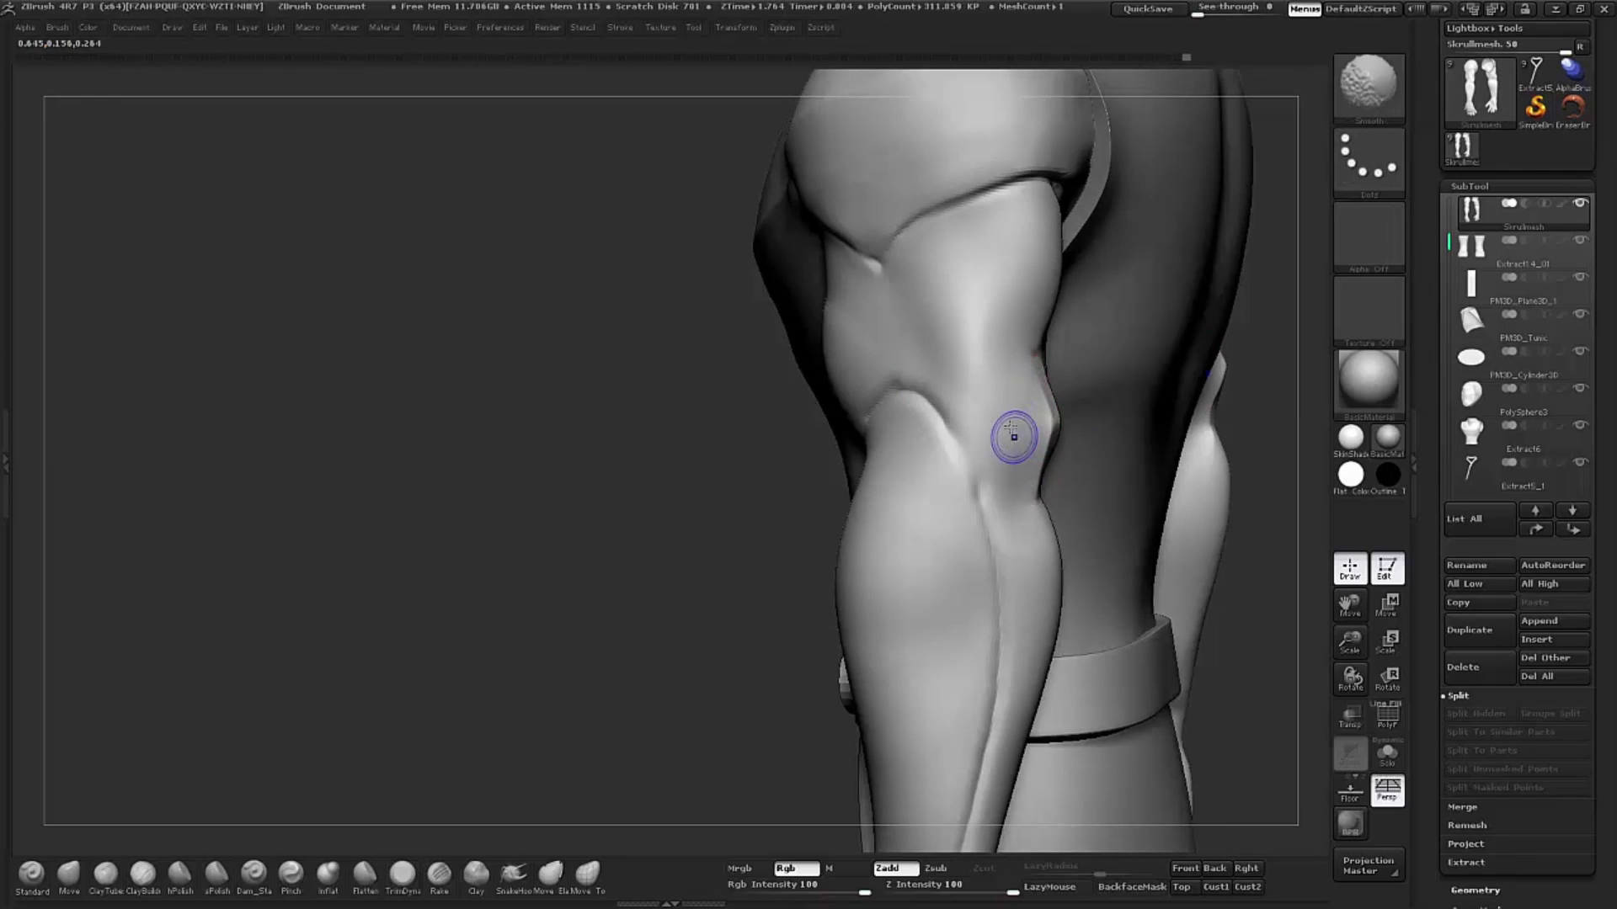
pyautogui.moveTo(783, 447)
pyautogui.mouseDown()
pyautogui.moveTo(801, 466)
pyautogui.moveTo(1157, 470)
pyautogui.moveTo(1163, 450)
pyautogui.moveTo(1072, 437)
pyautogui.mouseUp()
pyautogui.press('s')
pyautogui.press('s')
pyautogui.moveTo(891, 327)
pyautogui.mouseDown()
pyautogui.moveTo(946, 318)
pyautogui.moveTo(904, 330)
pyautogui.mouseUp()
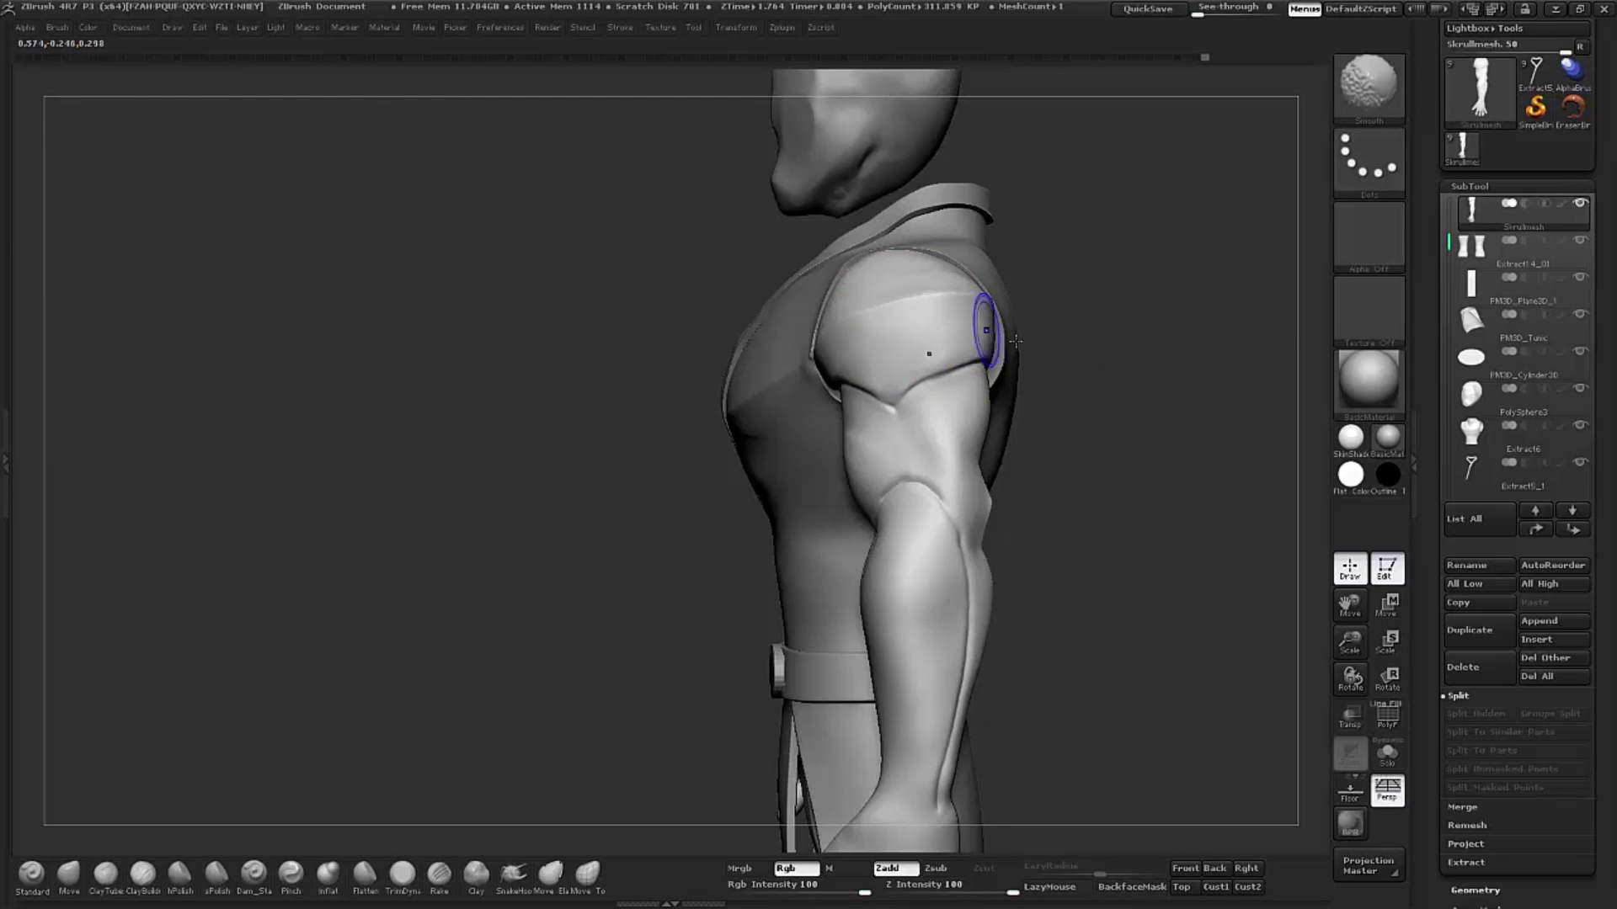
pyautogui.press('shift')
# Step: Set the brush size to 32 for the fingers and undo a stray bump on the middle finger
pyautogui.keyDown('alt'); pyautogui.moveTo(1124, 487); pyautogui.dragTo(1108, 346); pyautogui.keyUp('alt')
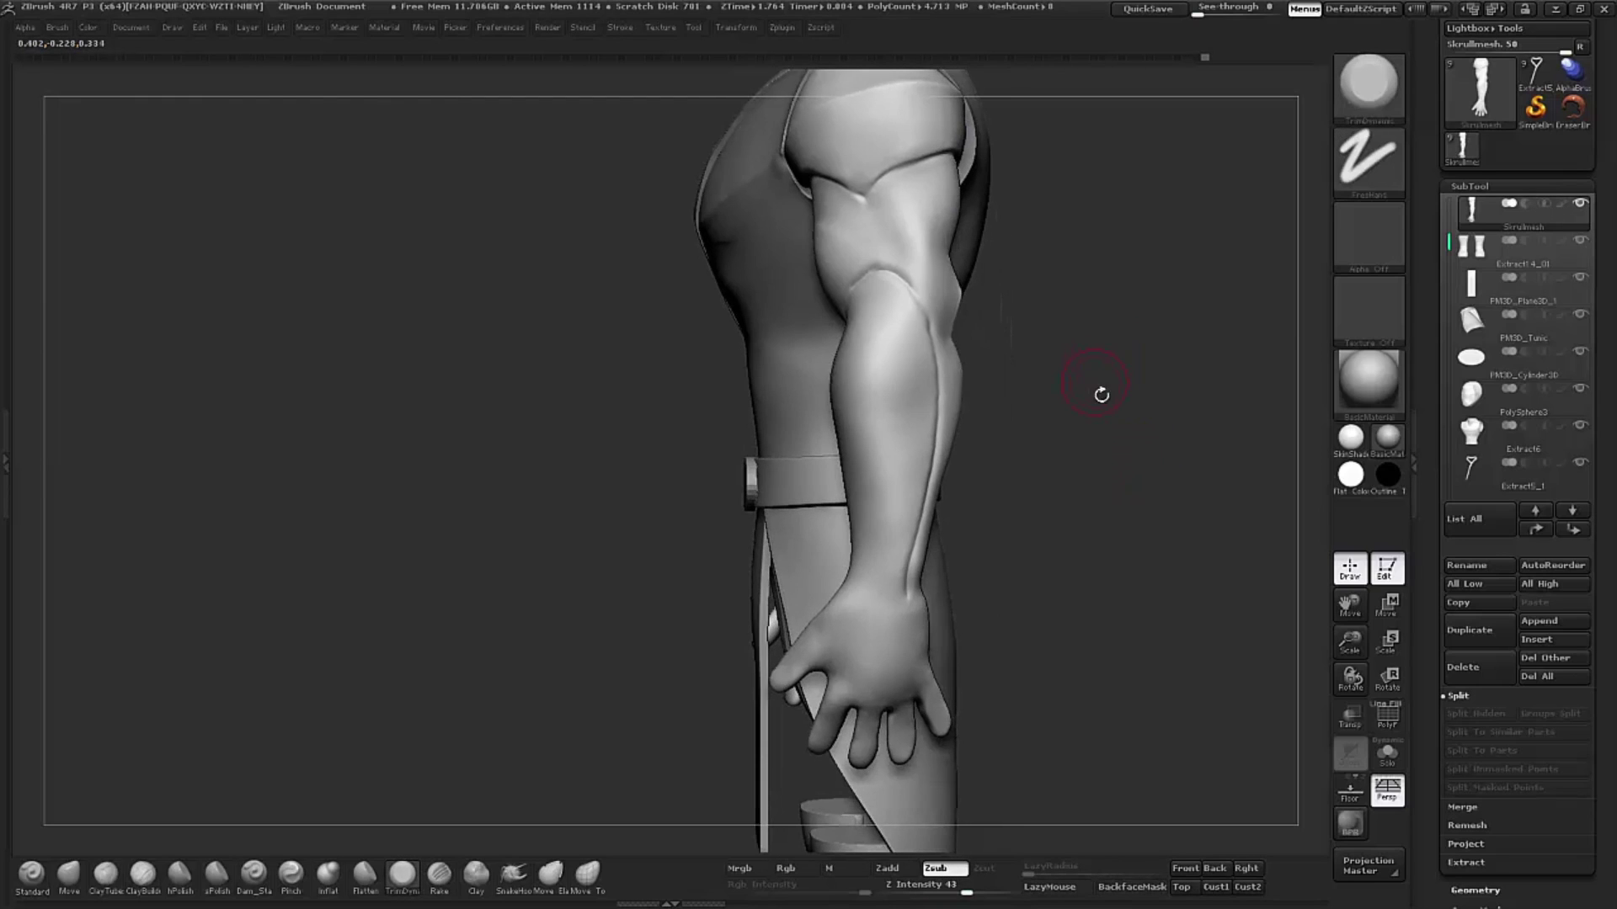
pyautogui.moveTo(1103, 412)
pyautogui.keyDown('alt'); pyautogui.mouseDown()
pyautogui.moveTo(1133, 350)
pyautogui.moveTo(1210, 520)
pyautogui.moveTo(1211, 396)
pyautogui.mouseUp(); pyautogui.keyUp('alt')
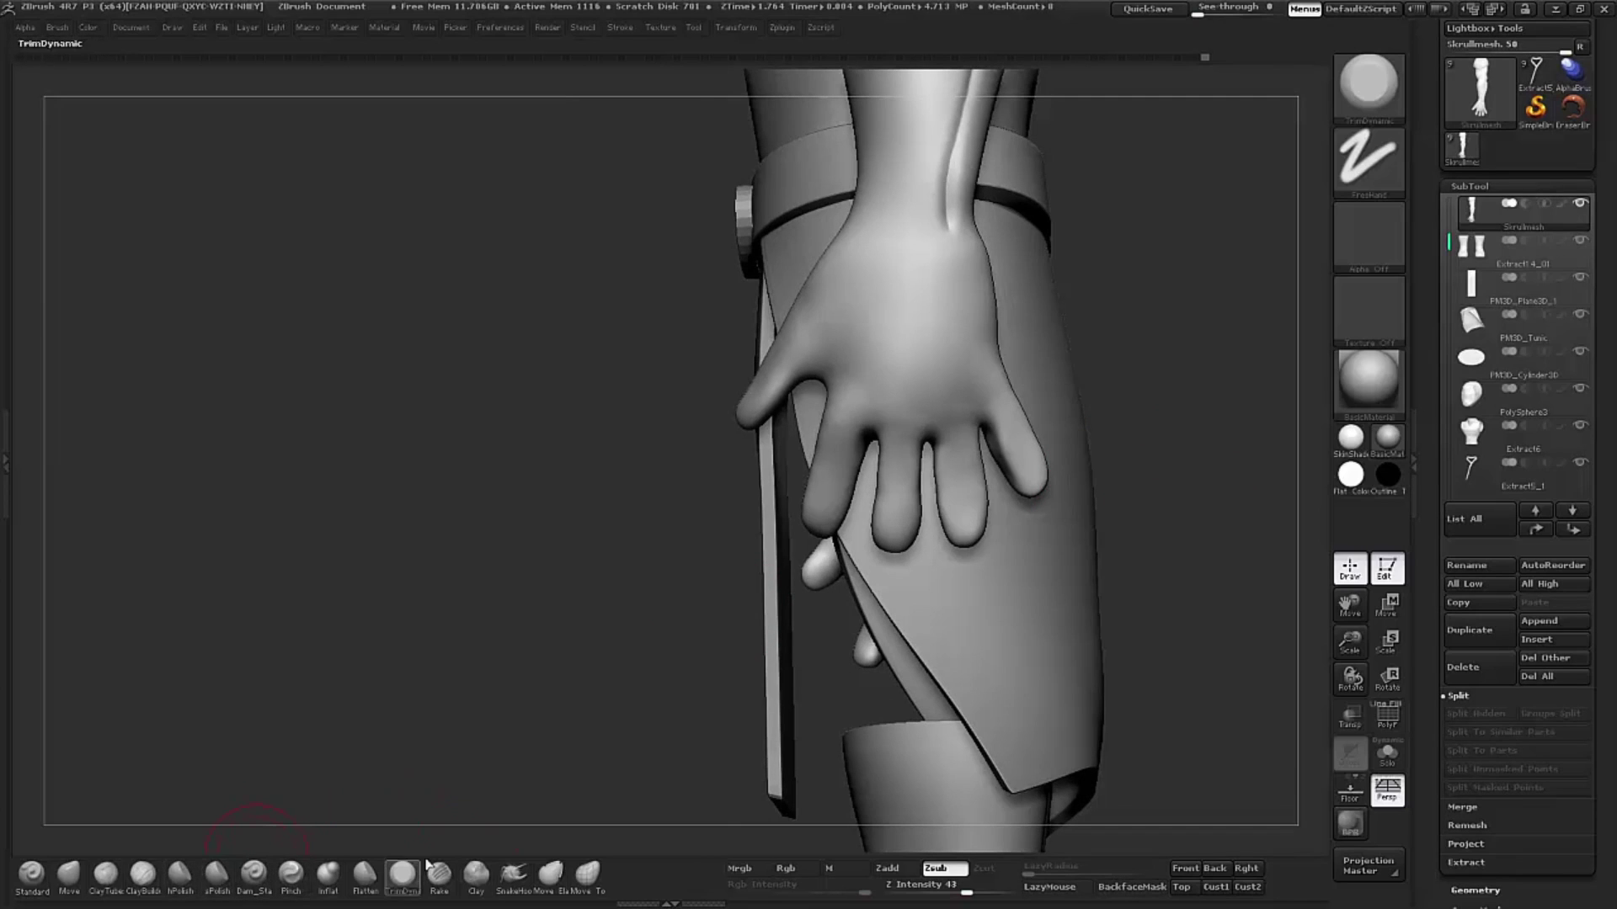
pyautogui.keyDown('alt'); pyautogui.moveTo(1224, 450); pyautogui.dragTo(1226, 427); pyautogui.keyUp('alt')
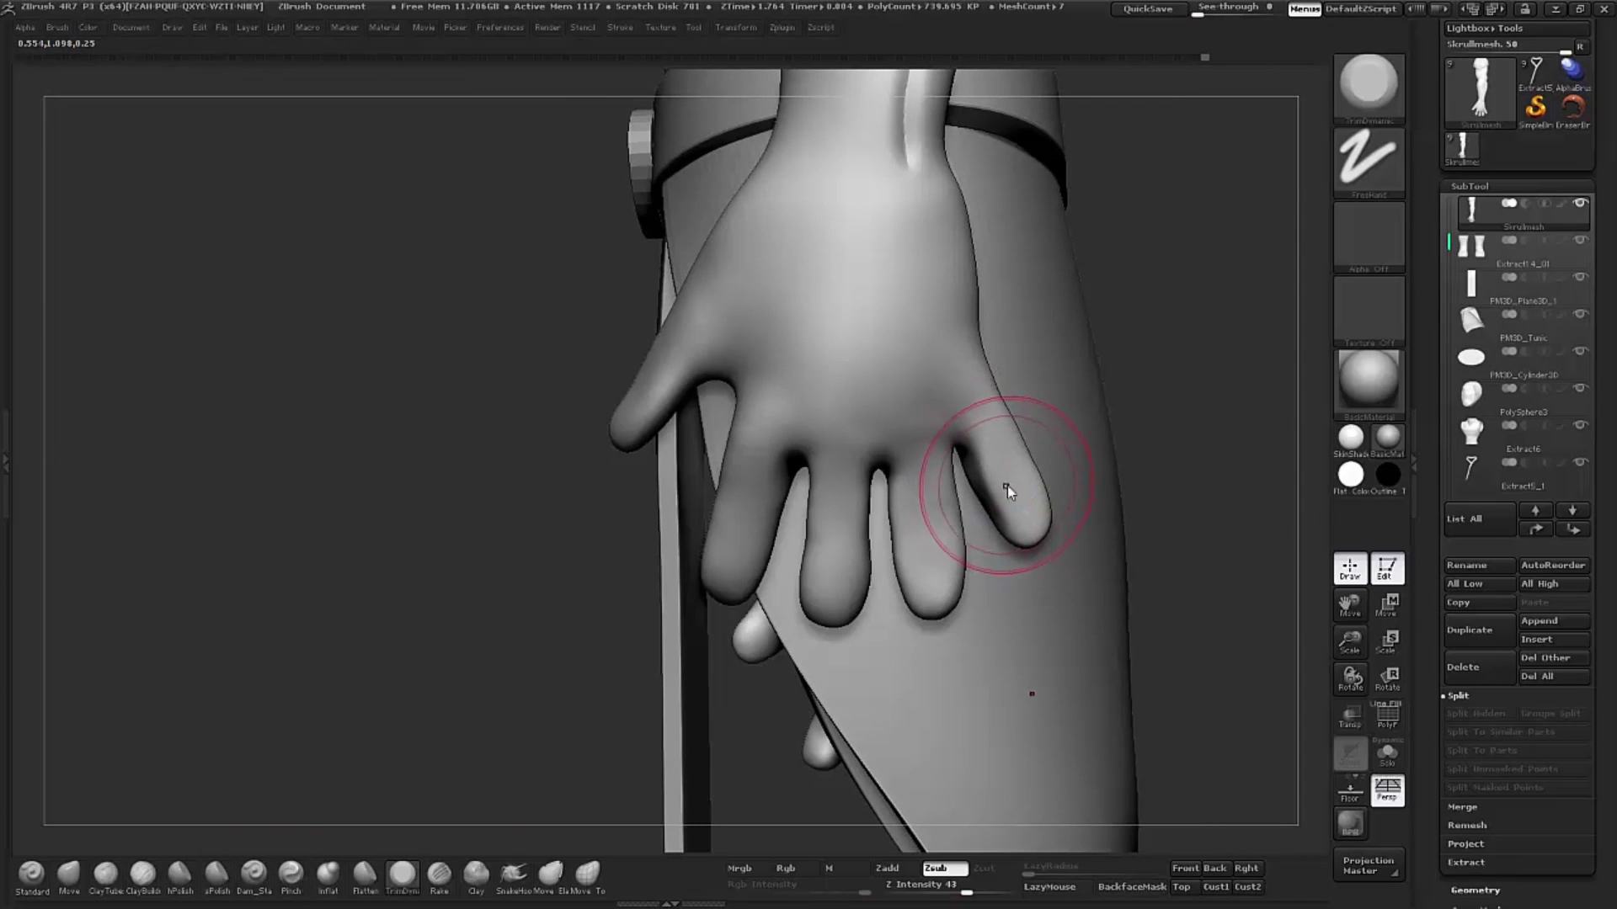
pyautogui.moveTo(1231, 628)
pyautogui.keyDown('alt'); pyautogui.mouseDown()
pyautogui.moveTo(1227, 384)
pyautogui.moveTo(1233, 401)
pyautogui.mouseUp(); pyautogui.keyUp('alt')
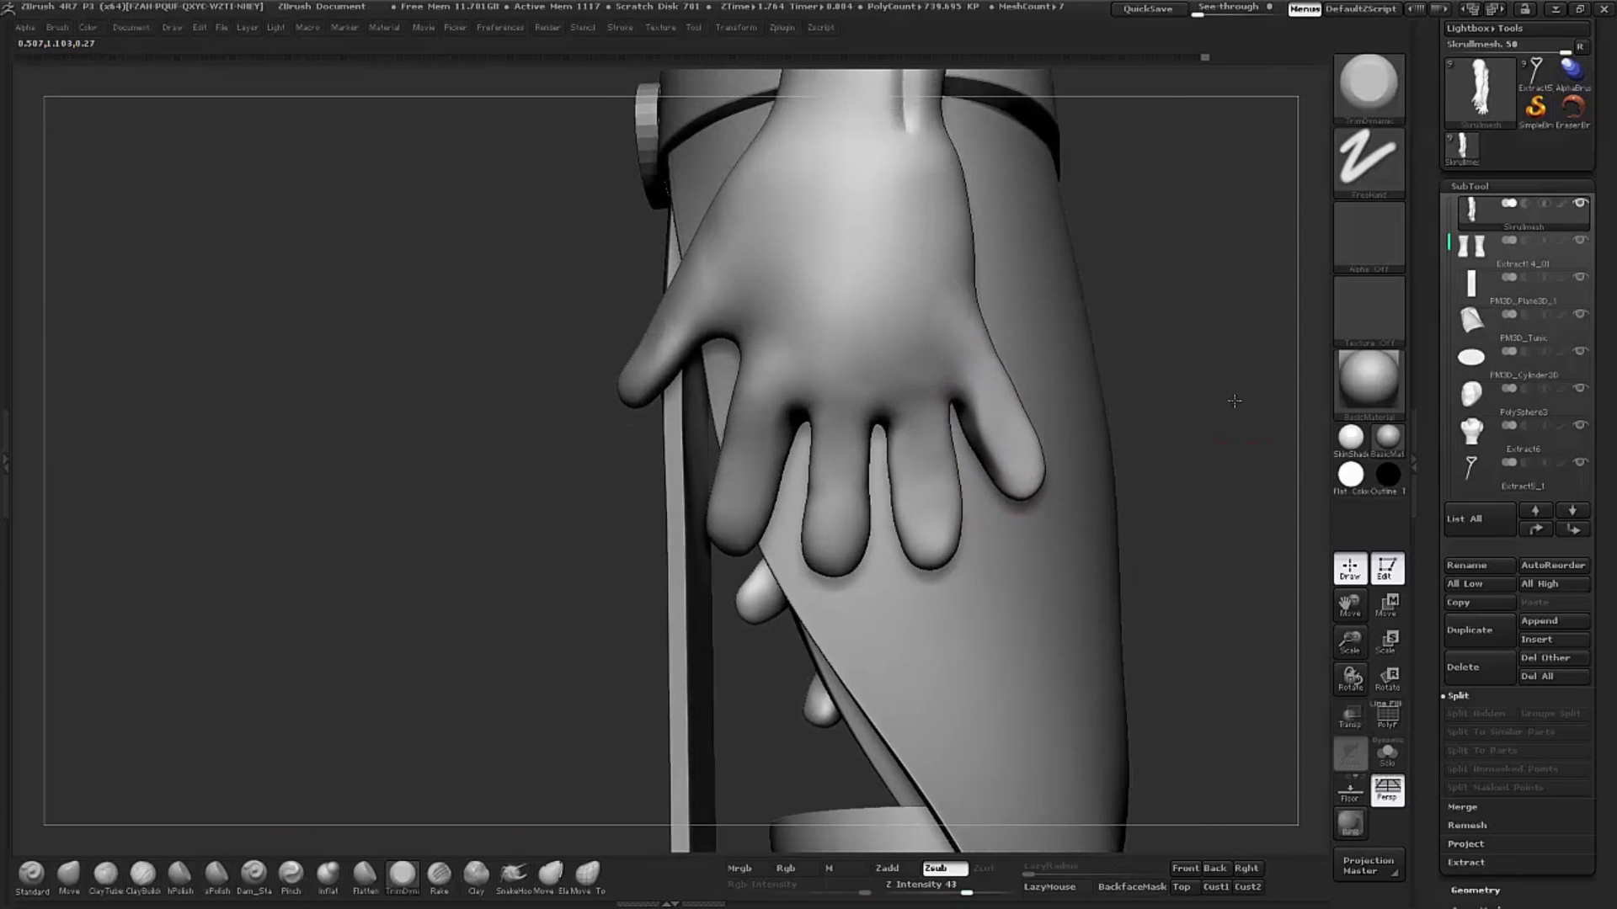
pyautogui.press('s')
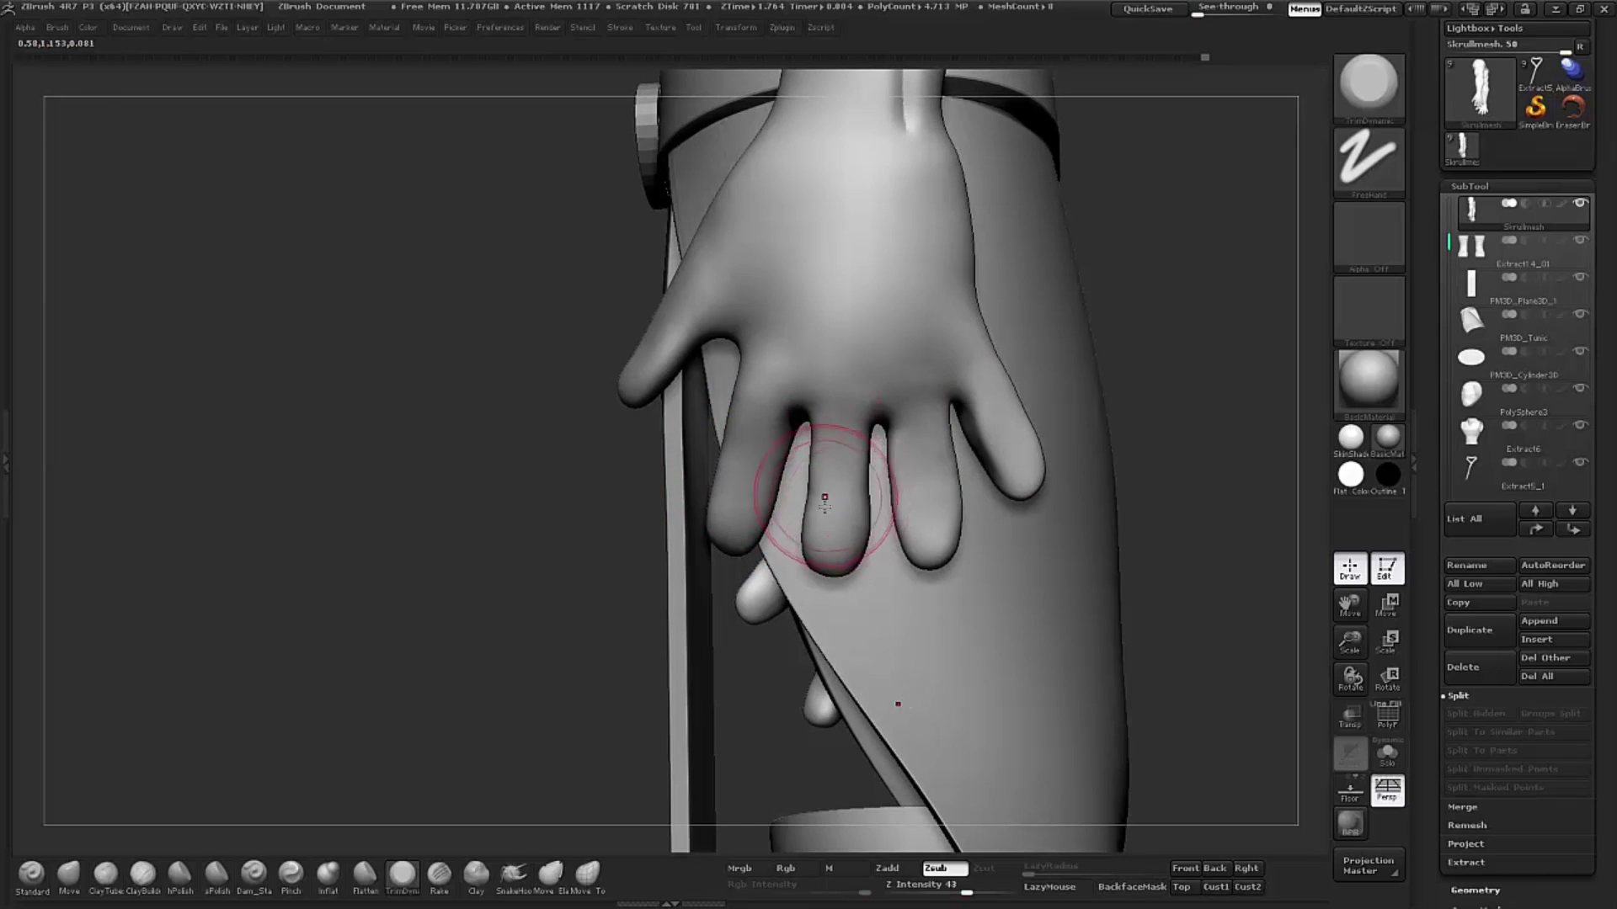
pyautogui.press('s')
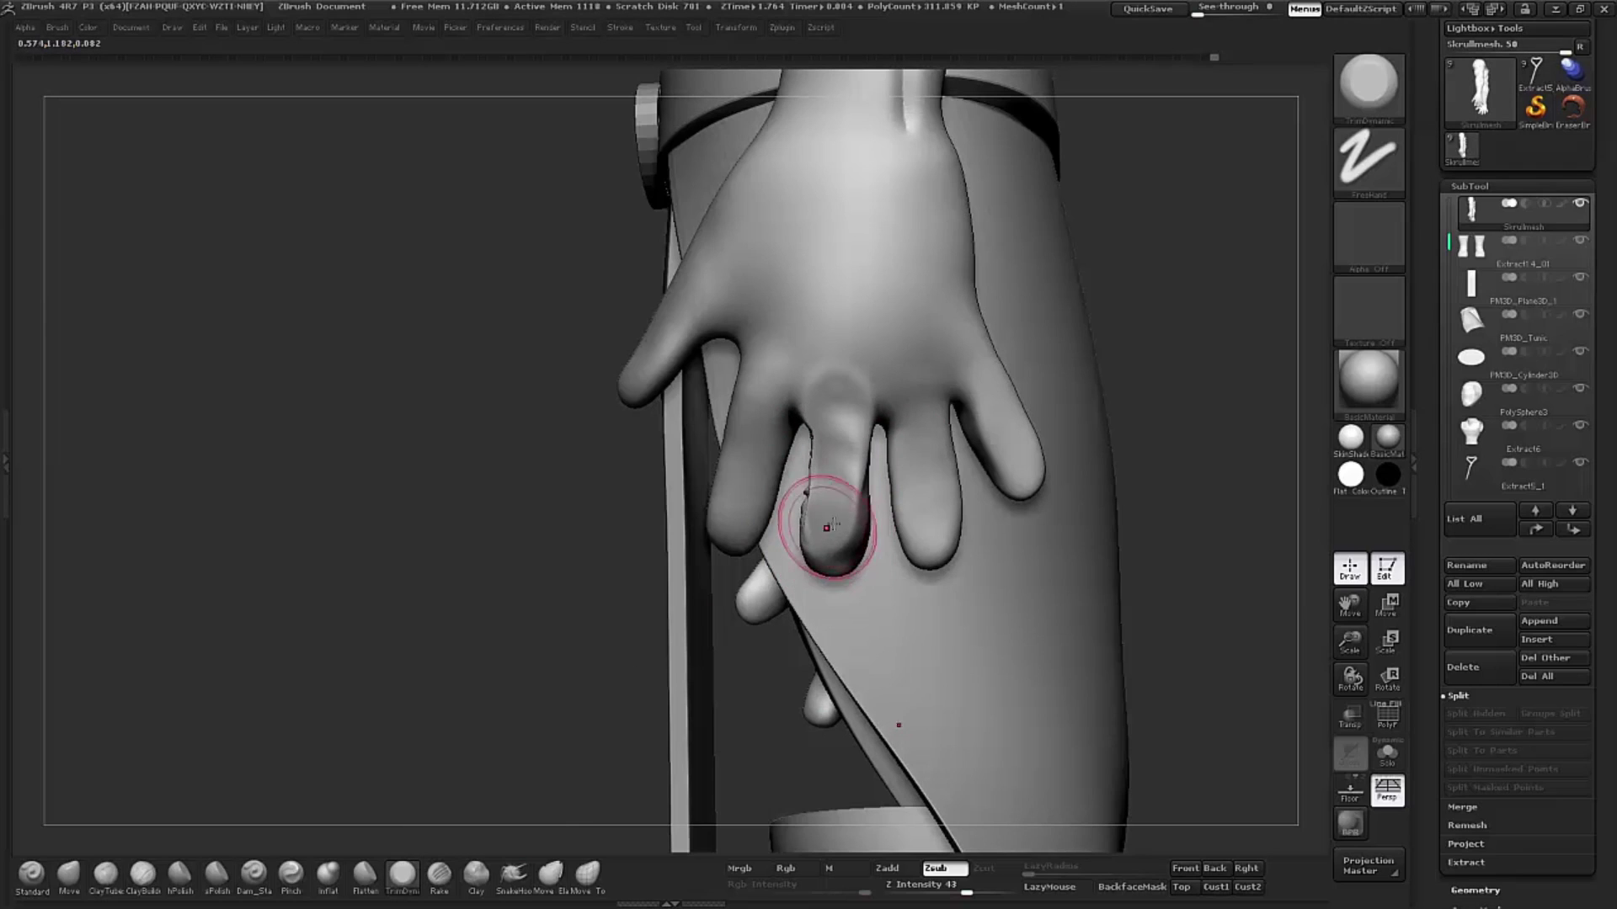
pyautogui.hotkey('ctrl', 'z')
# Step: Enable BackfaceMask in the bottom shelf so away-facing surfaces stay protected
pyautogui.moveTo(572, 525); pyautogui.dragTo(852, 516)
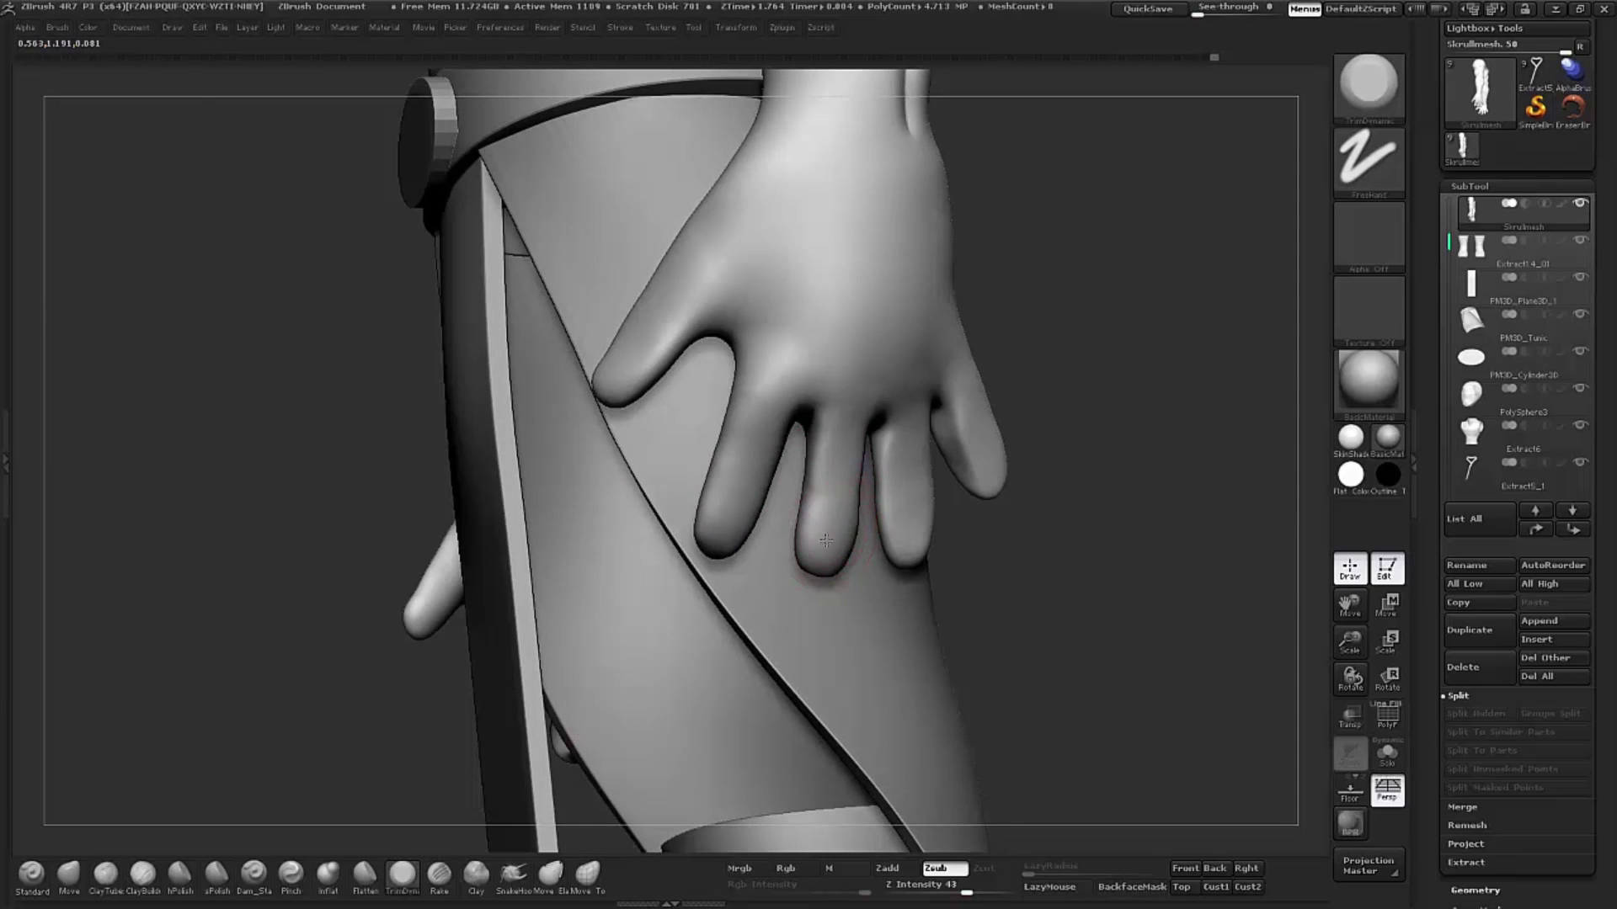
pyautogui.moveTo(1052, 362); pyautogui.dragTo(1141, 348)
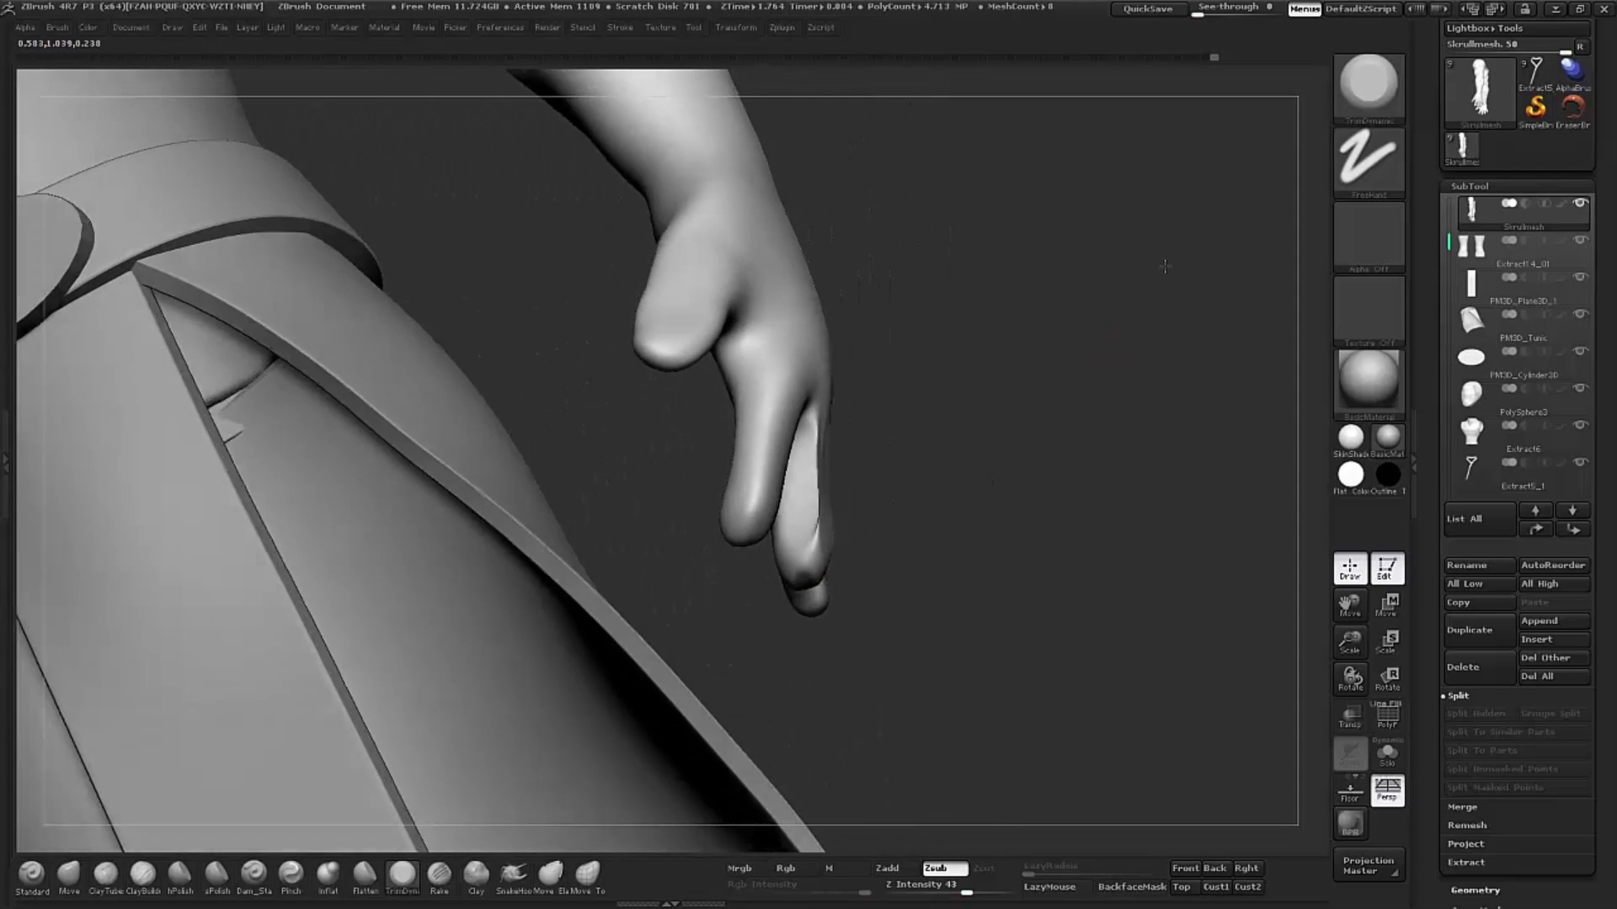
pyautogui.click(1112, 884)
pyautogui.moveTo(1108, 531)
pyautogui.mouseDown()
pyautogui.moveTo(1084, 421)
pyautogui.moveTo(1111, 441)
pyautogui.moveTo(1085, 505)
pyautogui.moveTo(968, 505)
pyautogui.mouseUp()
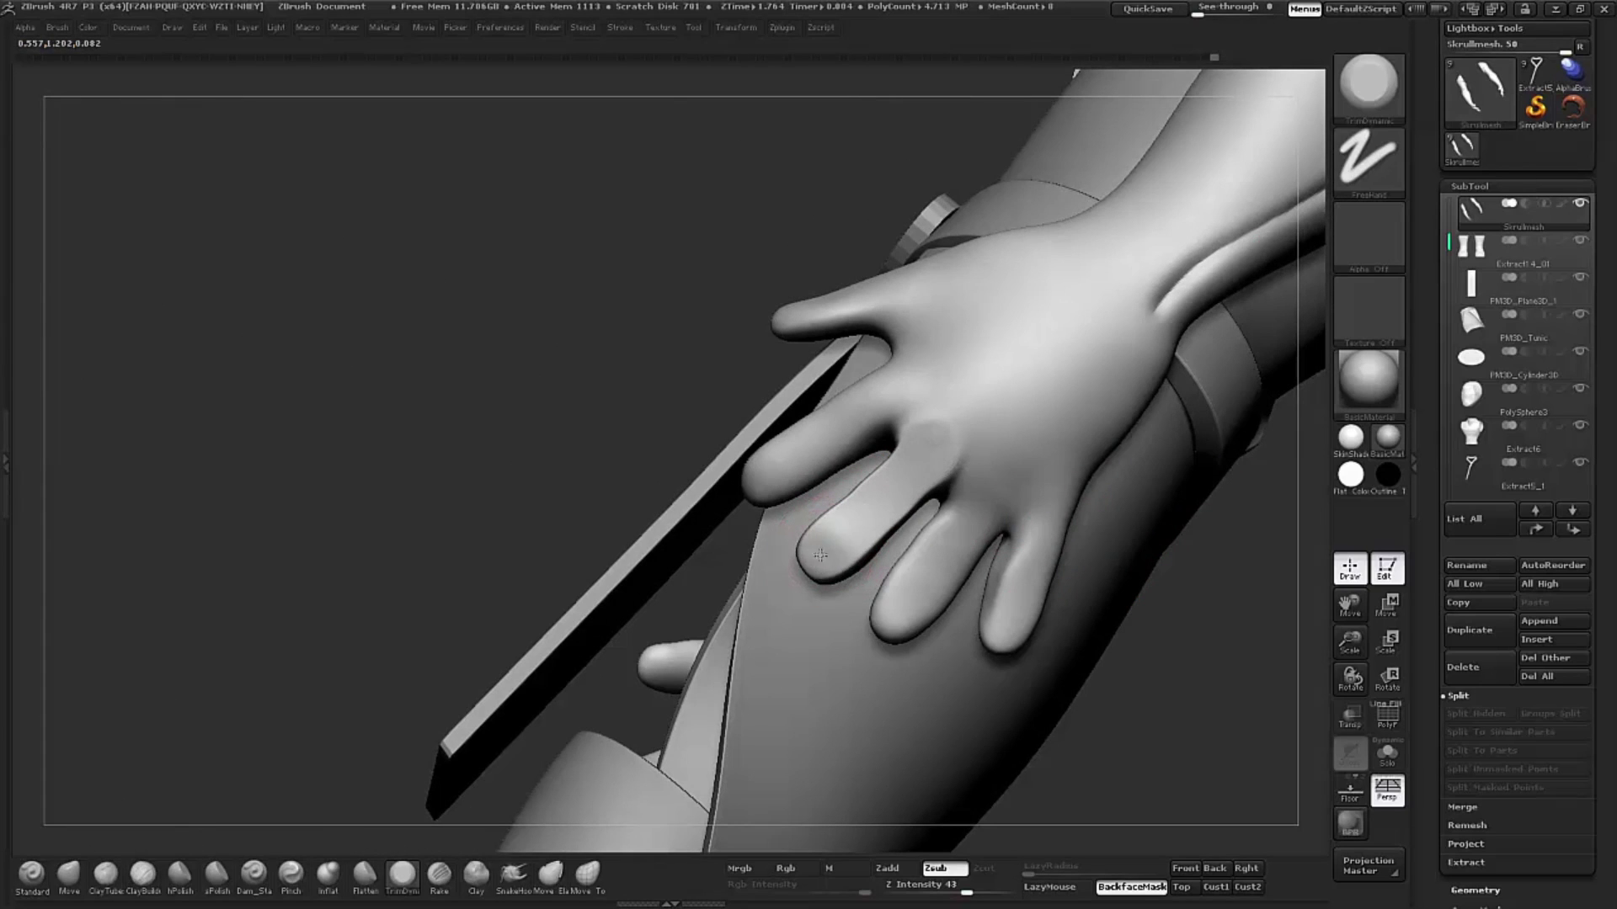
# Step: Plane and smooth the first finger's top along its length up to the knuckle
pyautogui.moveTo(738, 405)
pyautogui.mouseDown()
pyautogui.moveTo(610, 403)
pyautogui.moveTo(917, 531)
pyautogui.mouseUp()
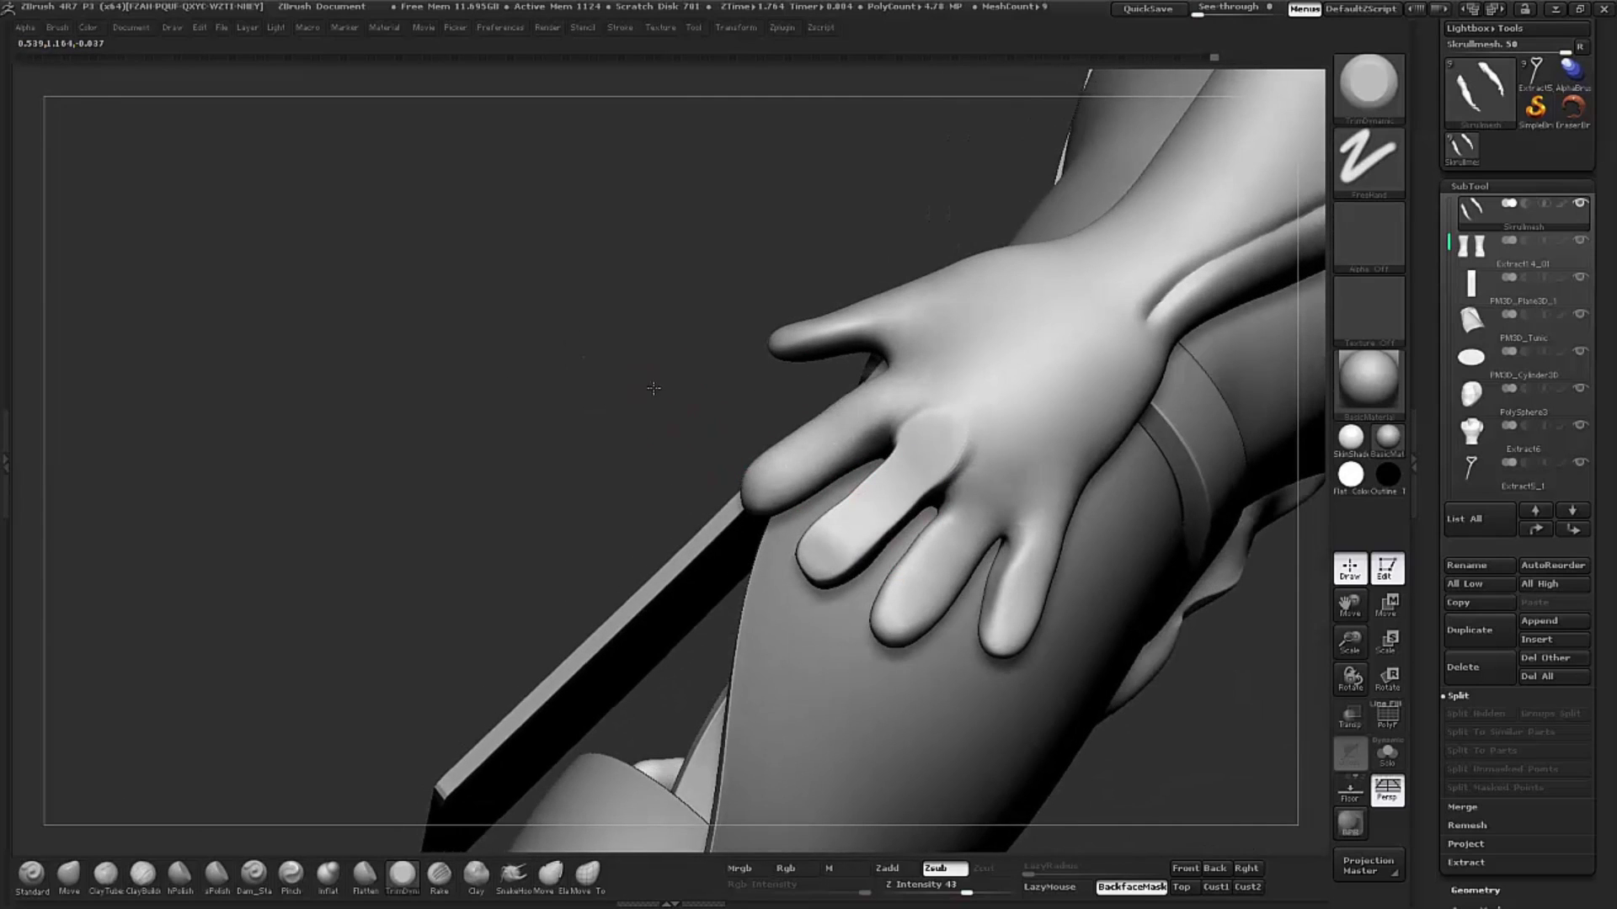
pyautogui.moveTo(654, 388); pyautogui.dragTo(710, 422)
pyautogui.moveTo(886, 612)
pyautogui.mouseDown()
pyautogui.moveTo(1002, 488)
pyautogui.moveTo(1010, 421)
pyautogui.mouseUp()
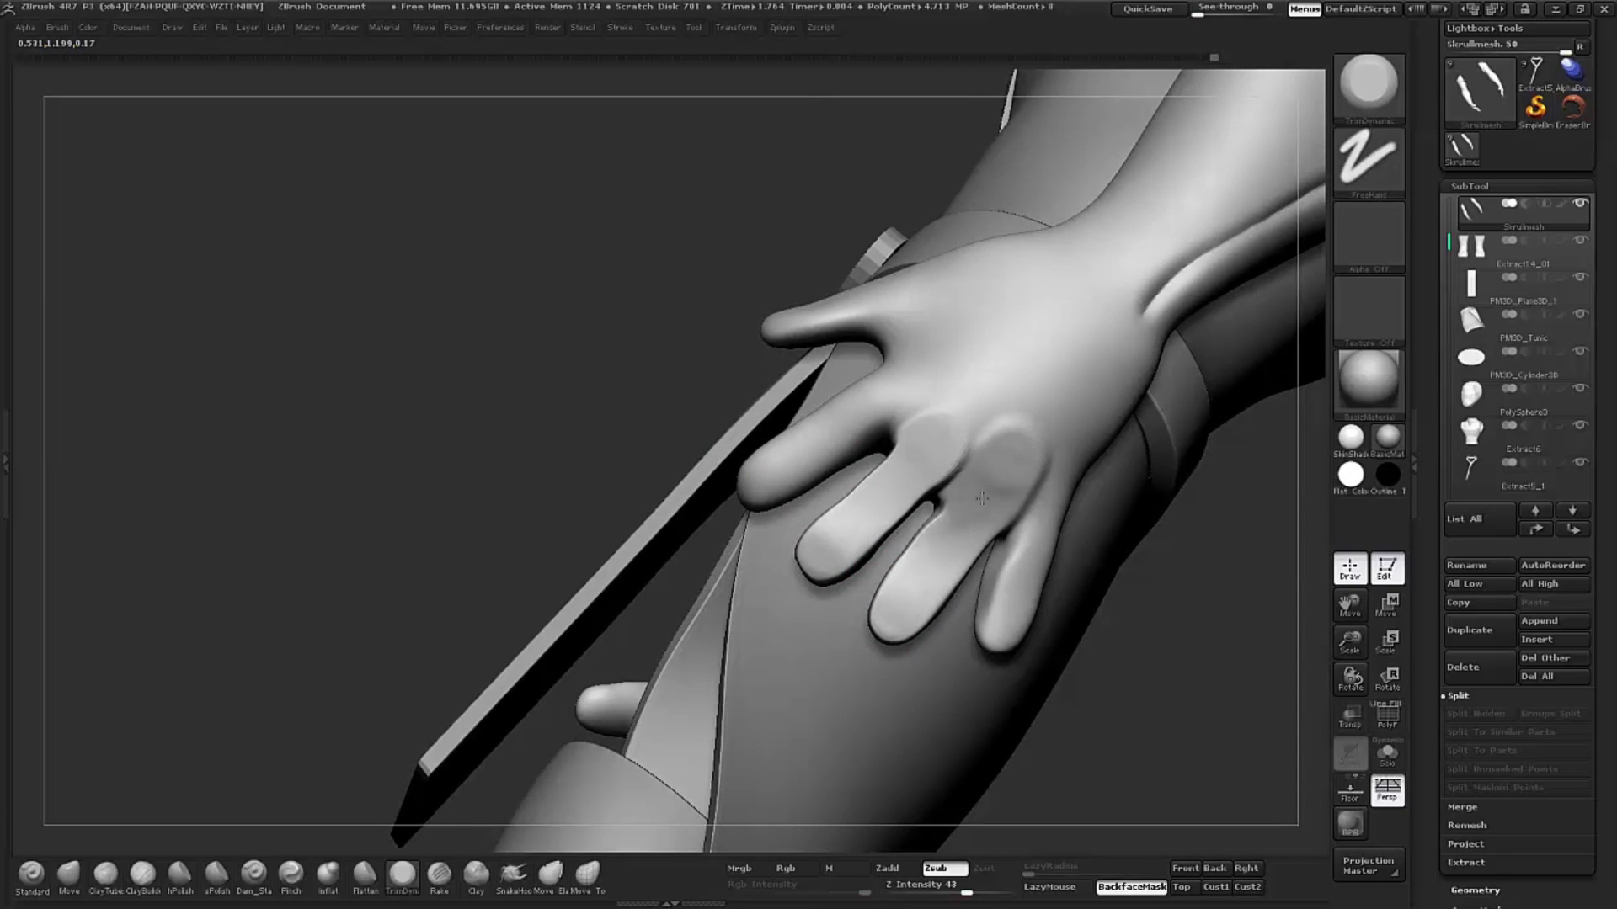
pyautogui.moveTo(724, 404)
pyautogui.mouseDown()
pyautogui.moveTo(652, 295)
pyautogui.moveTo(880, 488)
pyautogui.moveTo(902, 613)
pyautogui.moveTo(982, 469)
pyautogui.mouseUp()
pyautogui.moveTo(925, 570); pyautogui.dragTo(1019, 421)
pyautogui.moveTo(983, 535); pyautogui.dragTo(893, 606)
# Step: Plane the rightmost finger from tip to knuckle and thicken the index finger
pyautogui.moveTo(686, 480)
pyautogui.mouseDown()
pyautogui.moveTo(636, 431)
pyautogui.moveTo(693, 452)
pyautogui.mouseUp()
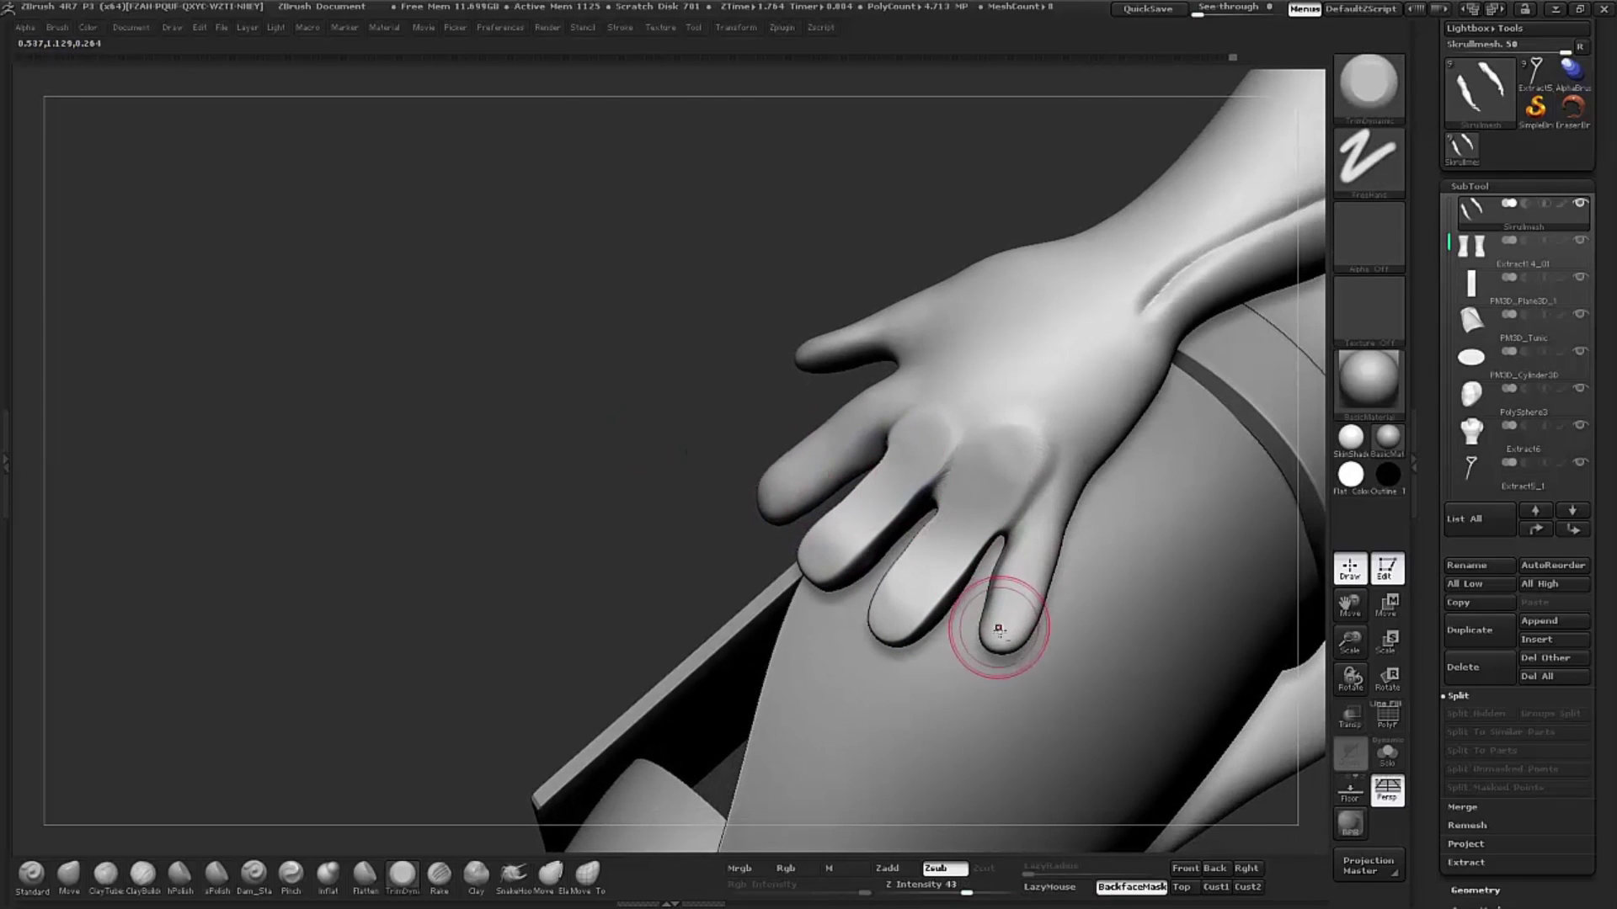
pyautogui.moveTo(1033, 550); pyautogui.dragTo(1061, 482)
pyautogui.keyDown('shift'); pyautogui.moveTo(1022, 624); pyautogui.dragTo(1046, 493); pyautogui.keyUp('shift')
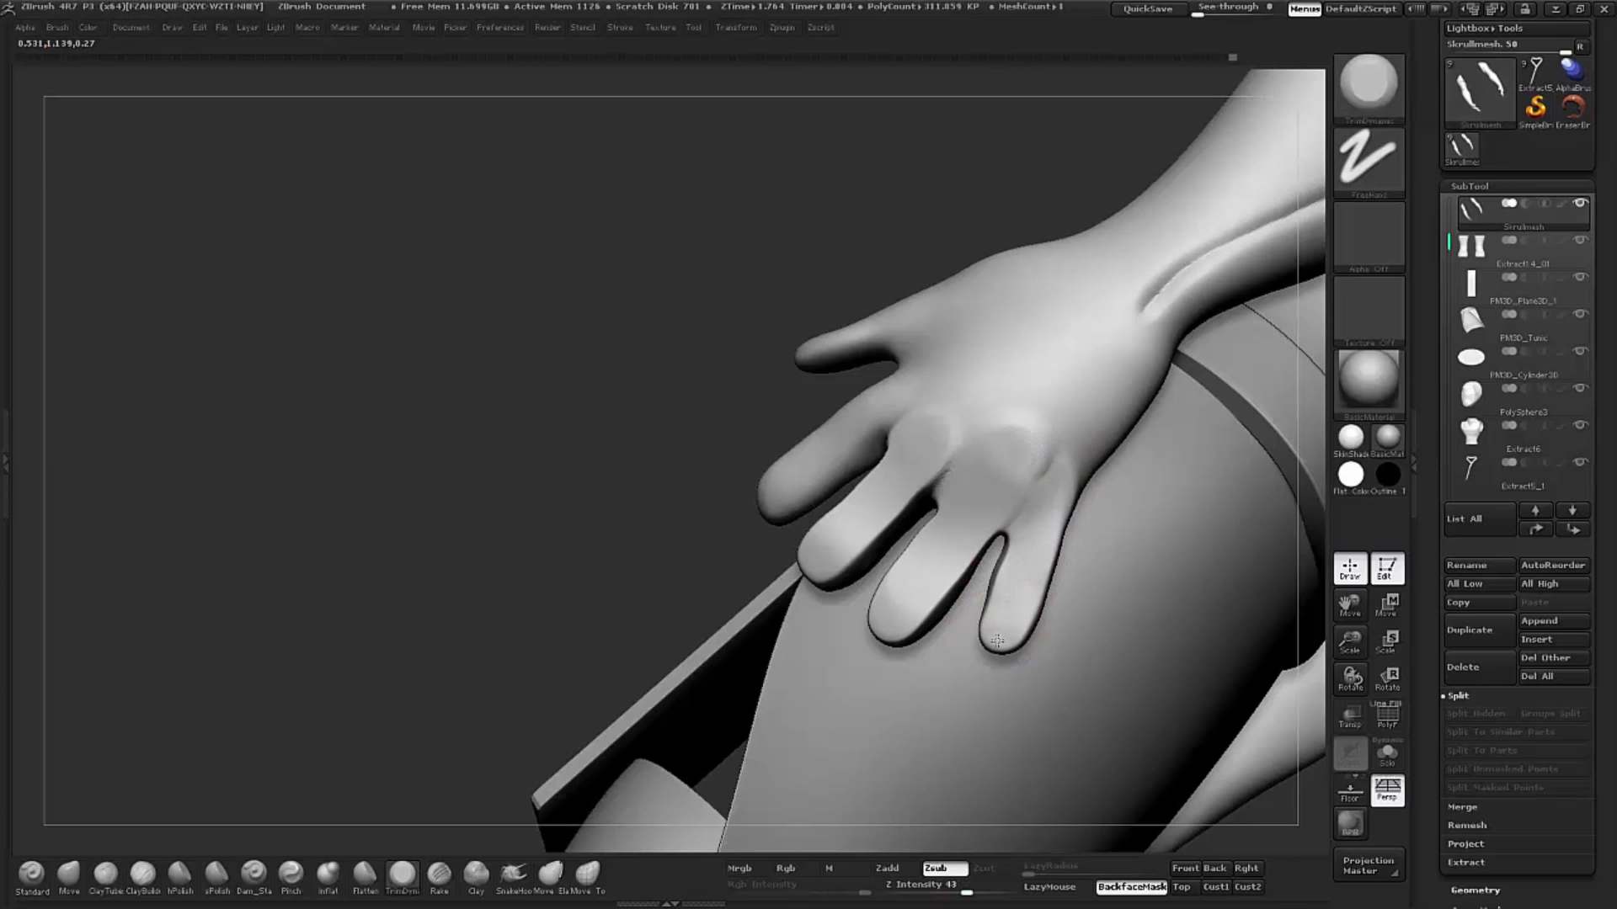
pyautogui.moveTo(635, 305); pyautogui.dragTo(699, 371)
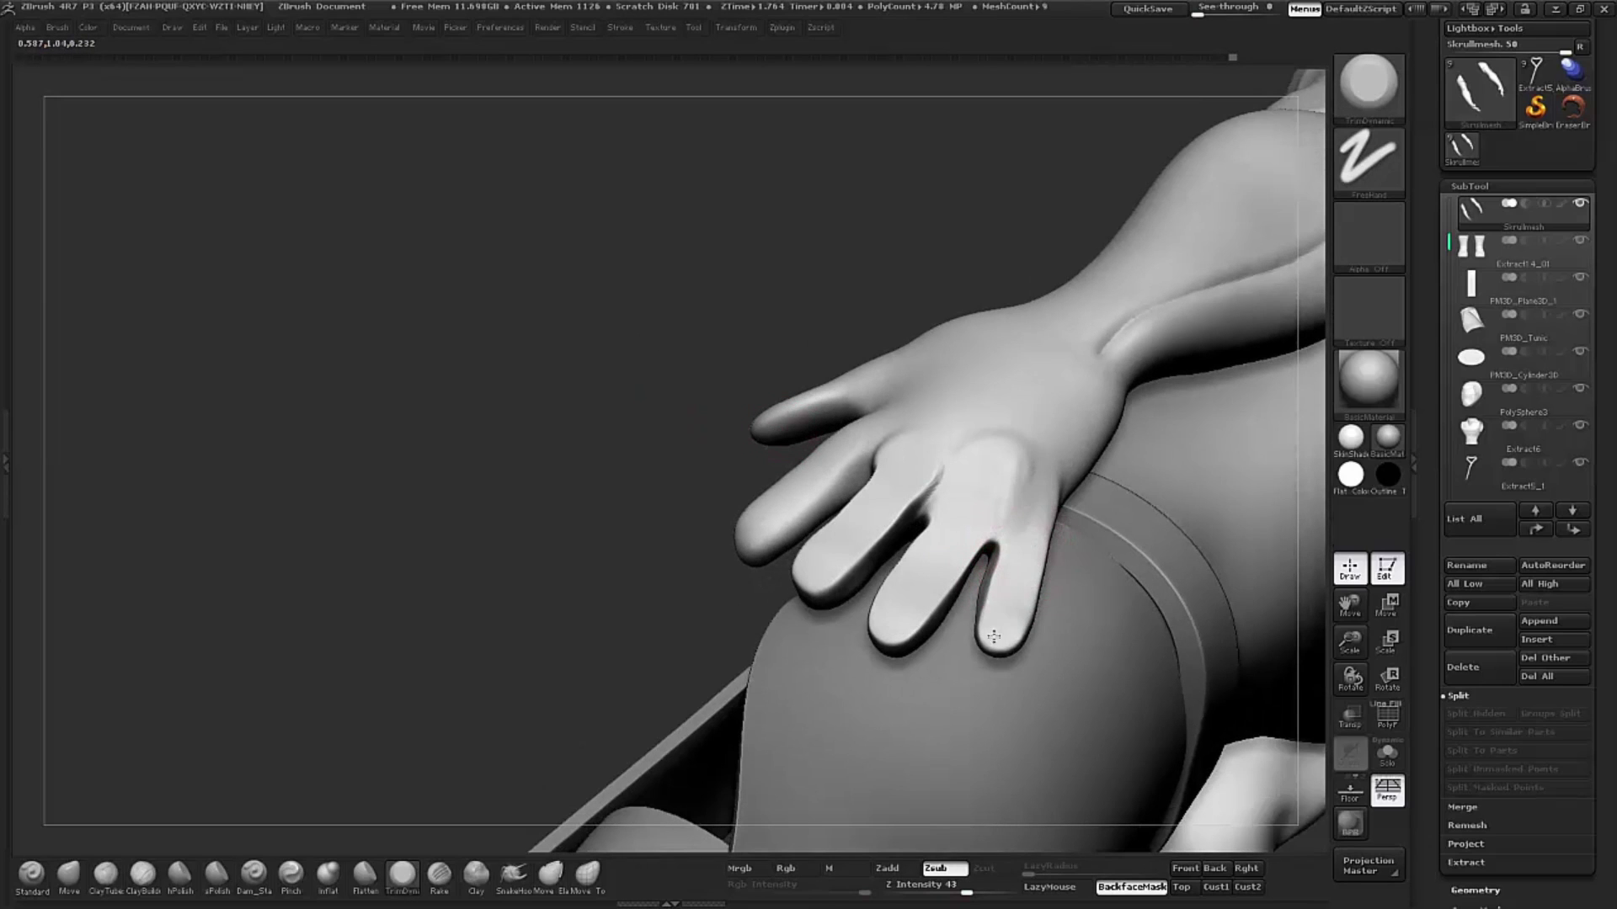
pyautogui.moveTo(776, 249)
pyautogui.mouseDown()
pyautogui.moveTo(801, 307)
pyautogui.moveTo(741, 532)
pyautogui.mouseUp()
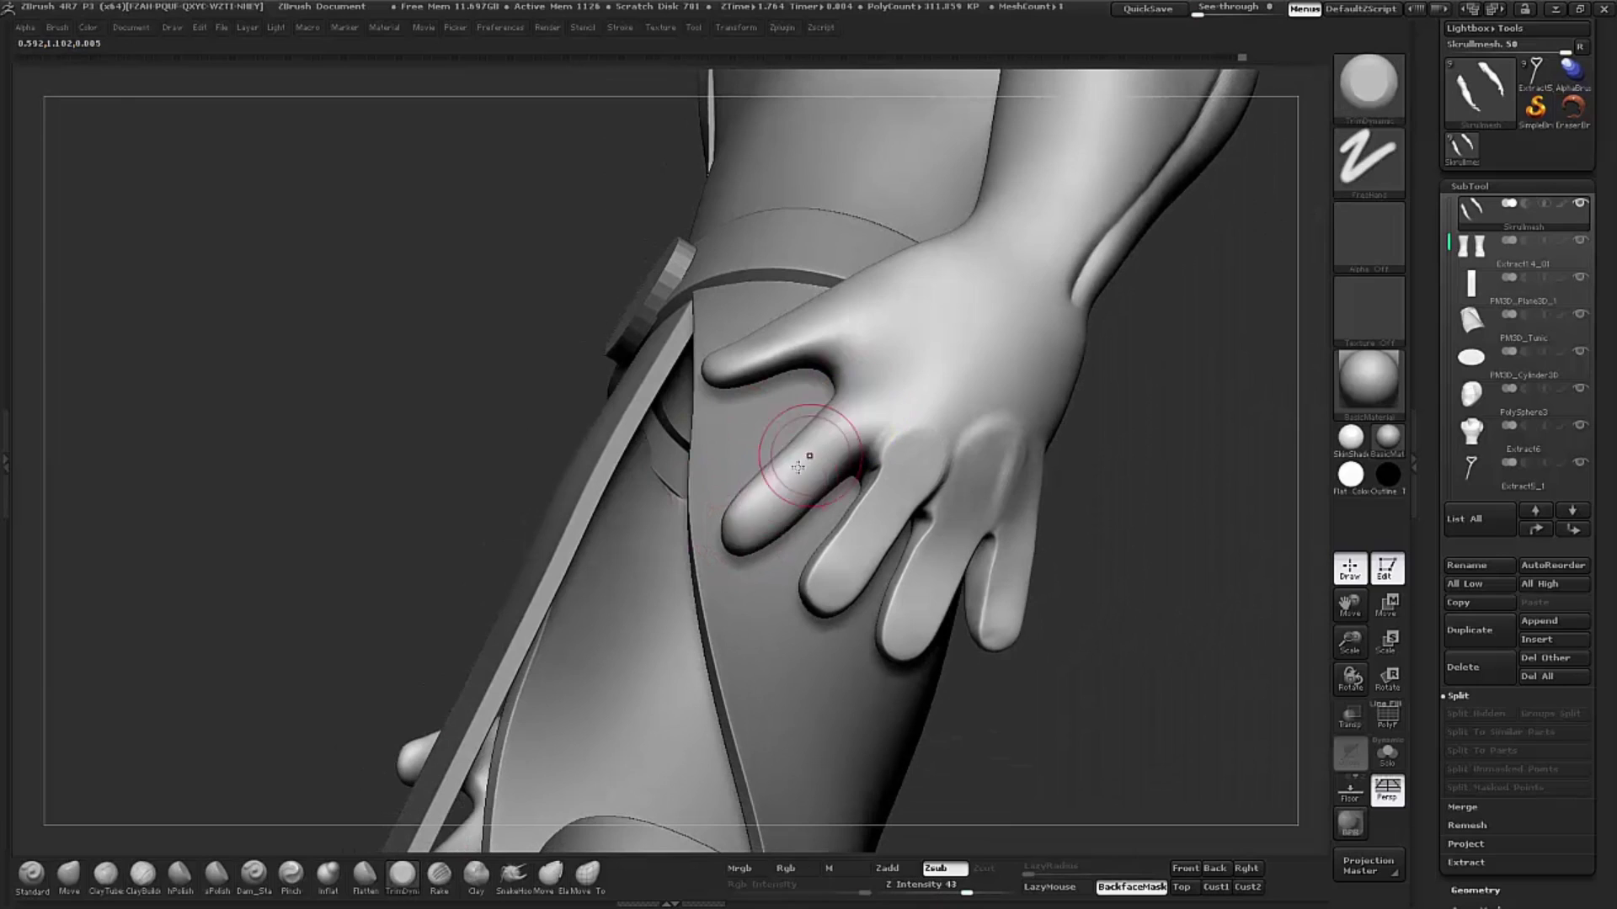
pyautogui.moveTo(741, 534); pyautogui.dragTo(860, 402)
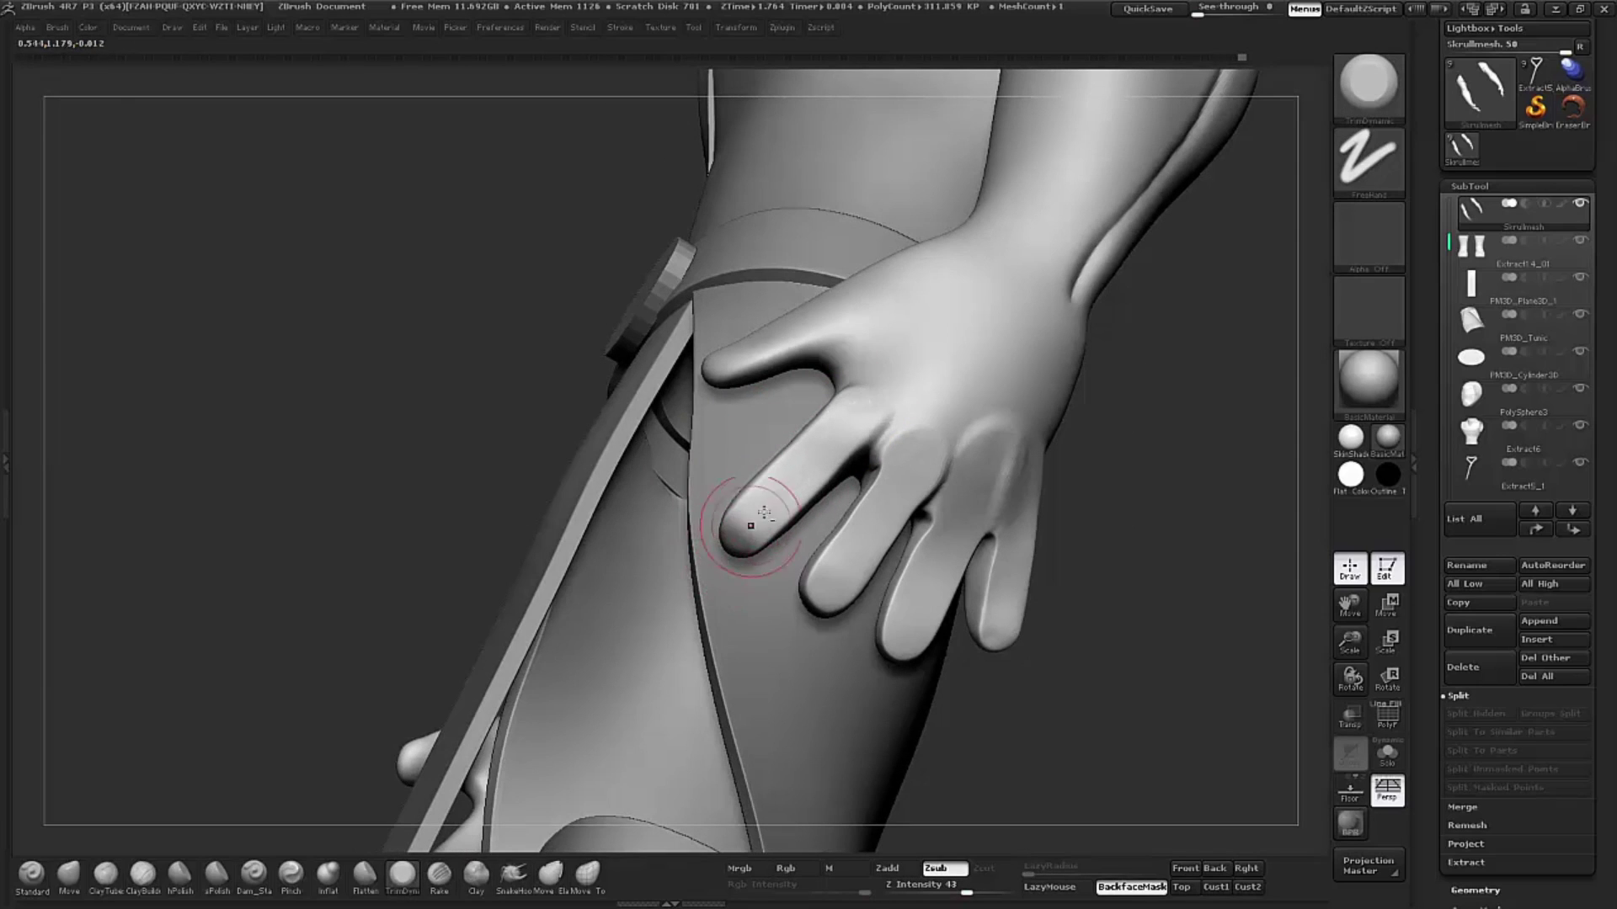
pyautogui.moveTo(1134, 458)
pyautogui.mouseDown()
pyautogui.moveTo(1226, 510)
pyautogui.moveTo(1177, 475)
pyautogui.moveTo(1090, 472)
pyautogui.mouseUp()
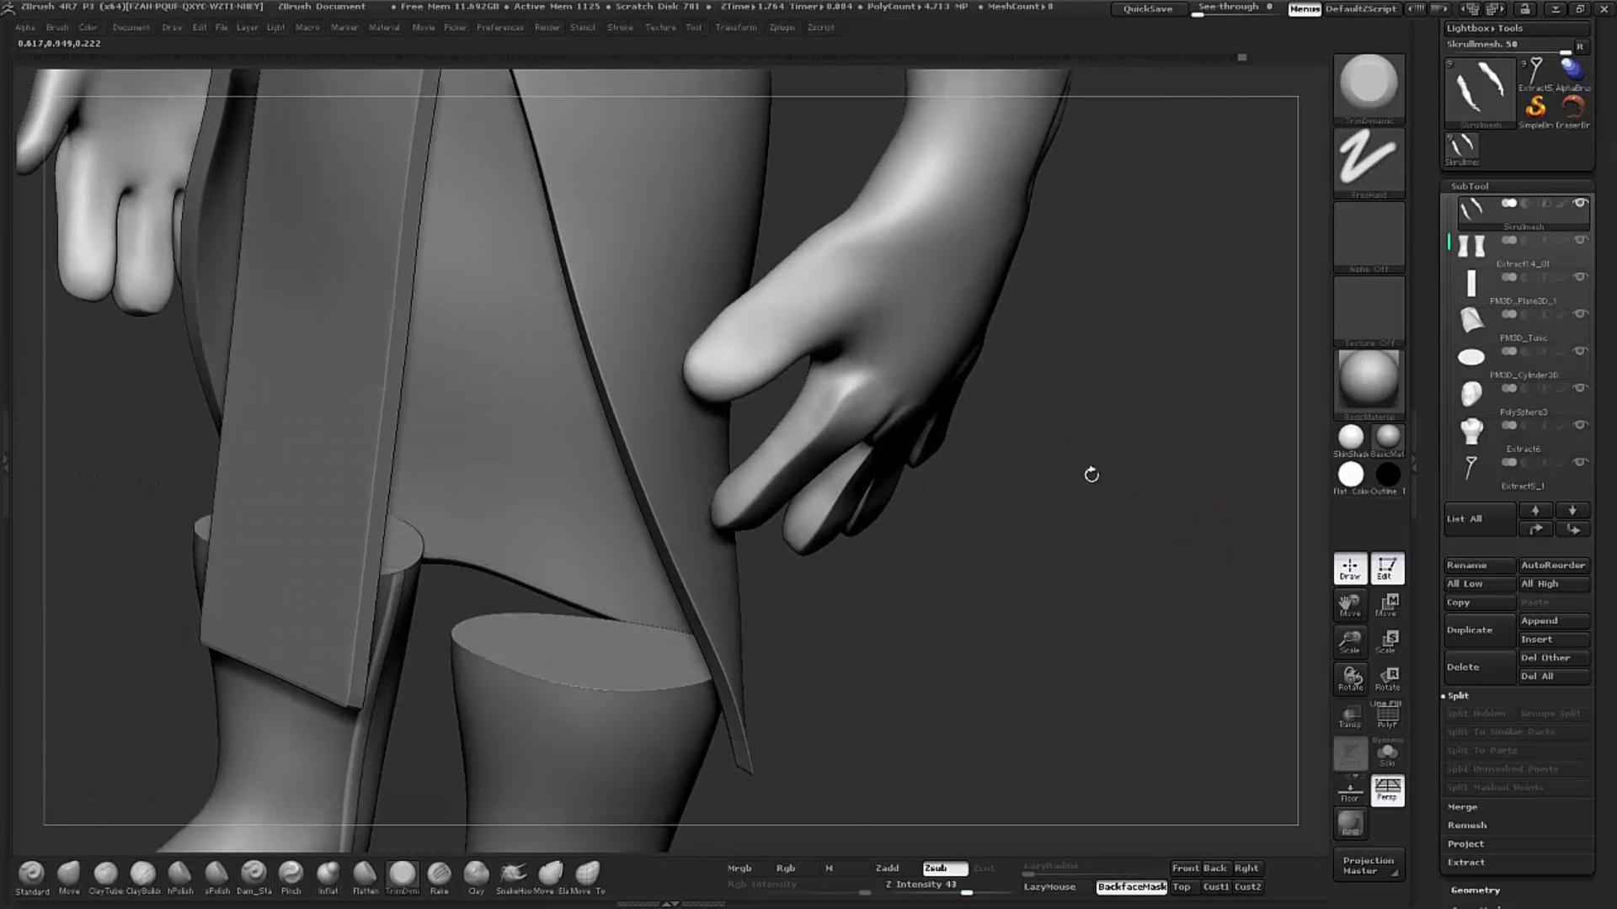
# Step: Reshape and smooth the thumb with a smaller trim brush
pyautogui.press('s')
pyautogui.moveTo(739, 352)
pyautogui.mouseDown()
pyautogui.moveTo(725, 352)
pyautogui.moveTo(891, 225)
pyautogui.mouseUp()
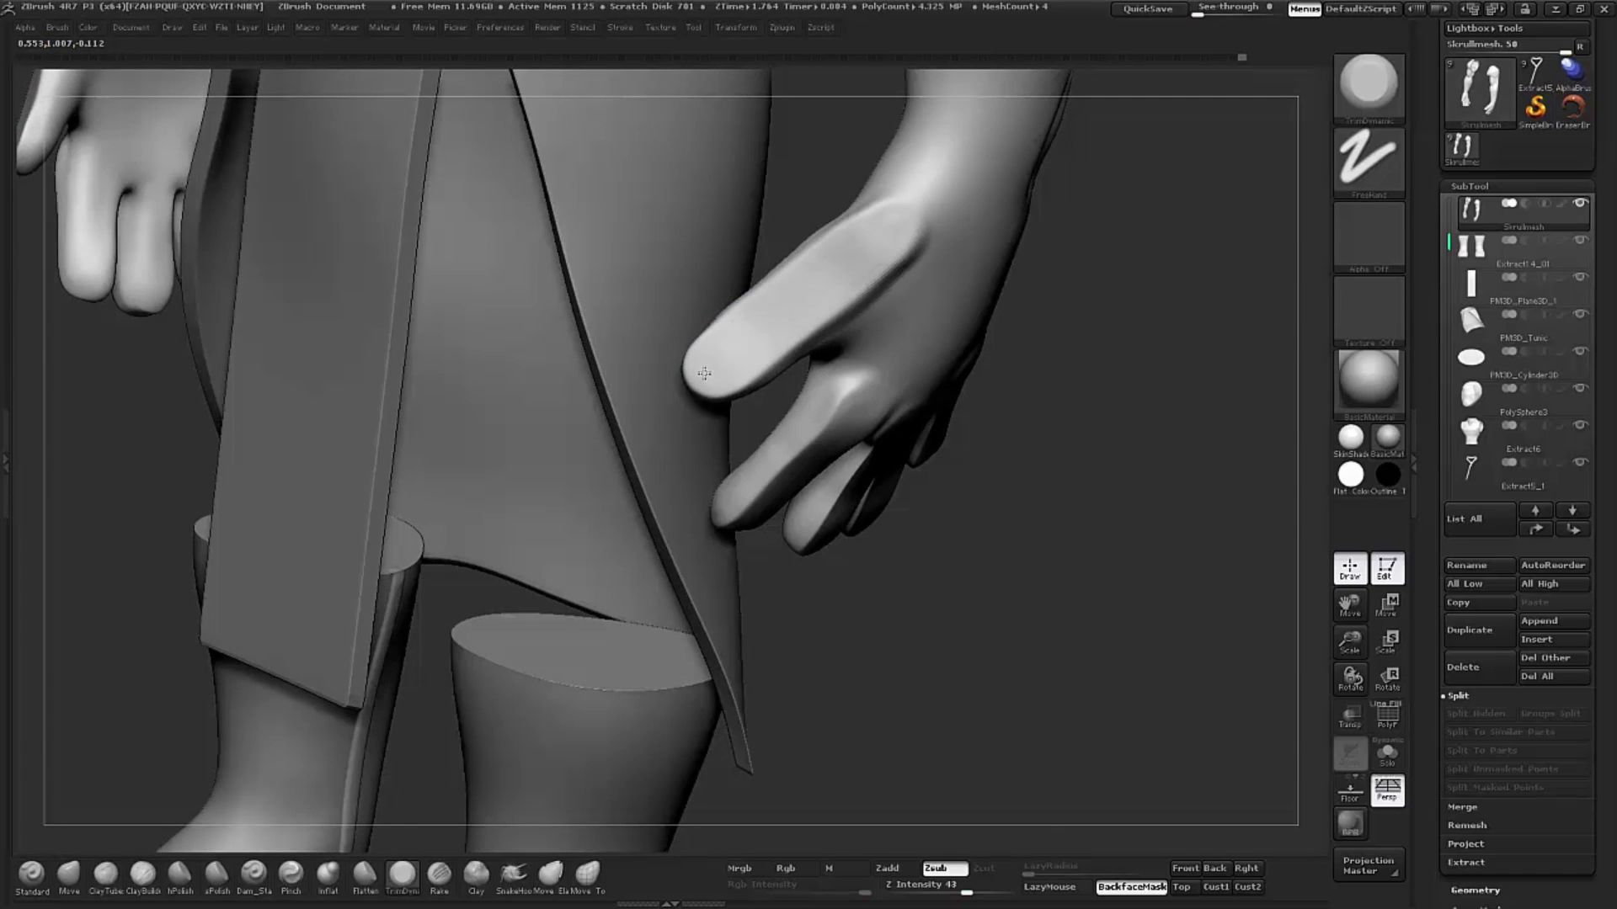
pyautogui.moveTo(1052, 336)
pyautogui.mouseDown()
pyautogui.moveTo(1114, 275)
pyautogui.moveTo(992, 278)
pyautogui.mouseUp()
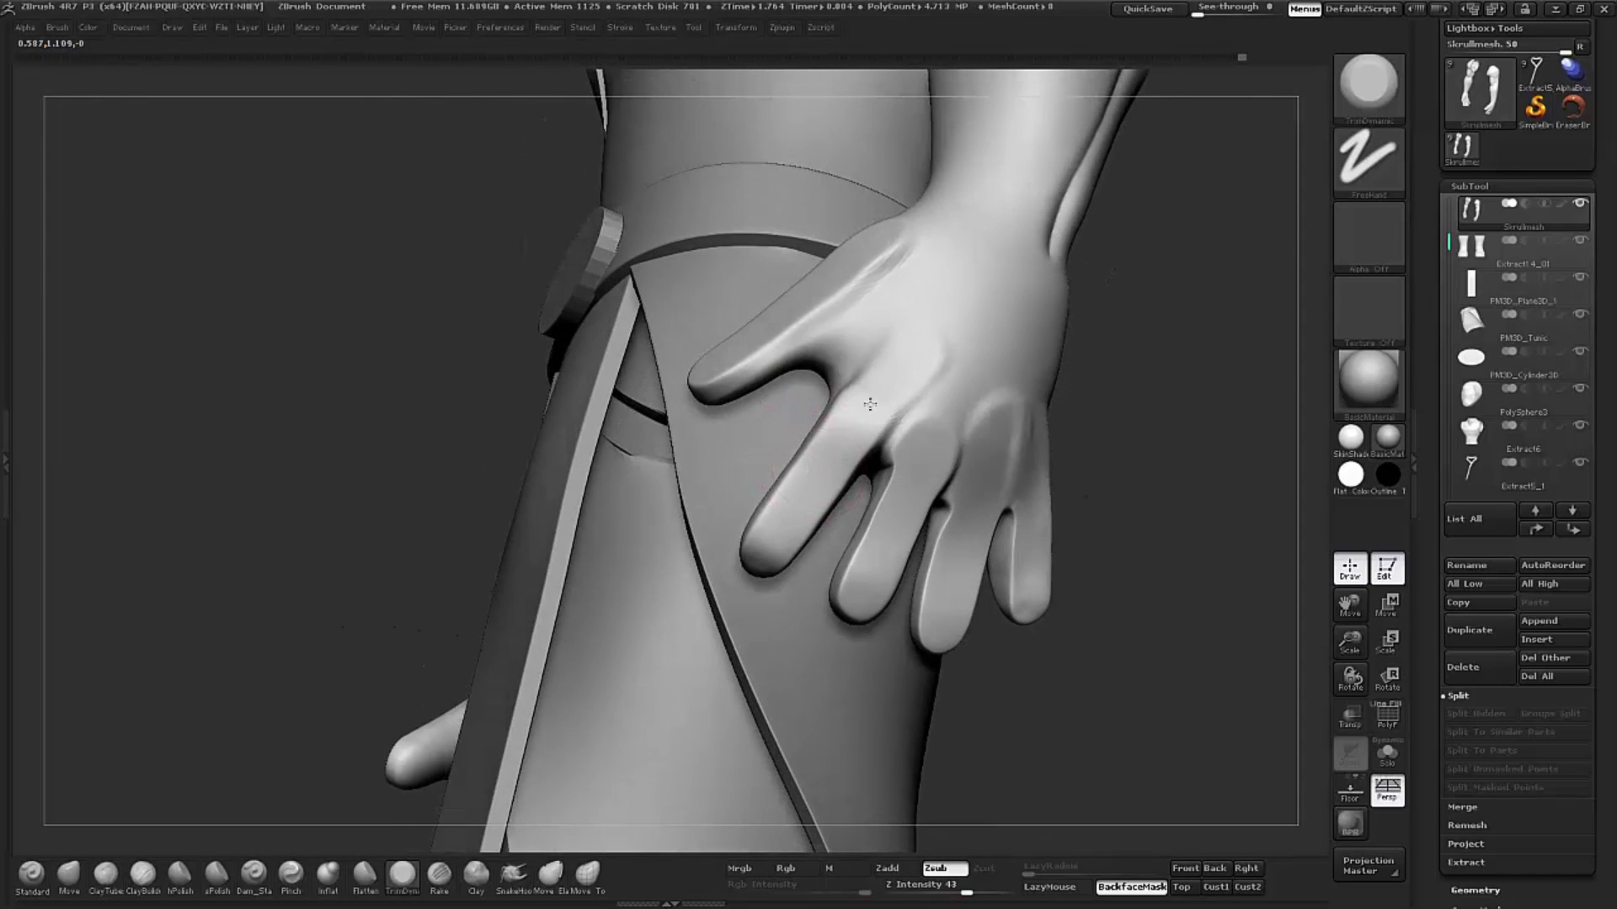
pyautogui.moveTo(1172, 477)
pyautogui.mouseDown()
pyautogui.moveTo(1210, 507)
pyautogui.moveTo(1162, 520)
pyautogui.mouseUp()
# Step: Set Draw Size to 35 and flatten the knuckle area across the back of the hand
pyautogui.press('s')
pyautogui.moveTo(969, 427); pyautogui.dragTo(939, 427)
pyautogui.press('s')
pyautogui.moveTo(1162, 437)
pyautogui.mouseDown()
pyautogui.moveTo(1216, 454)
pyautogui.moveTo(1183, 472)
pyautogui.mouseUp()
pyautogui.moveTo(1021, 425)
pyautogui.mouseDown()
pyautogui.moveTo(1000, 469)
pyautogui.moveTo(977, 446)
pyautogui.moveTo(935, 446)
pyautogui.moveTo(890, 427)
pyautogui.moveTo(884, 372)
pyautogui.mouseUp()
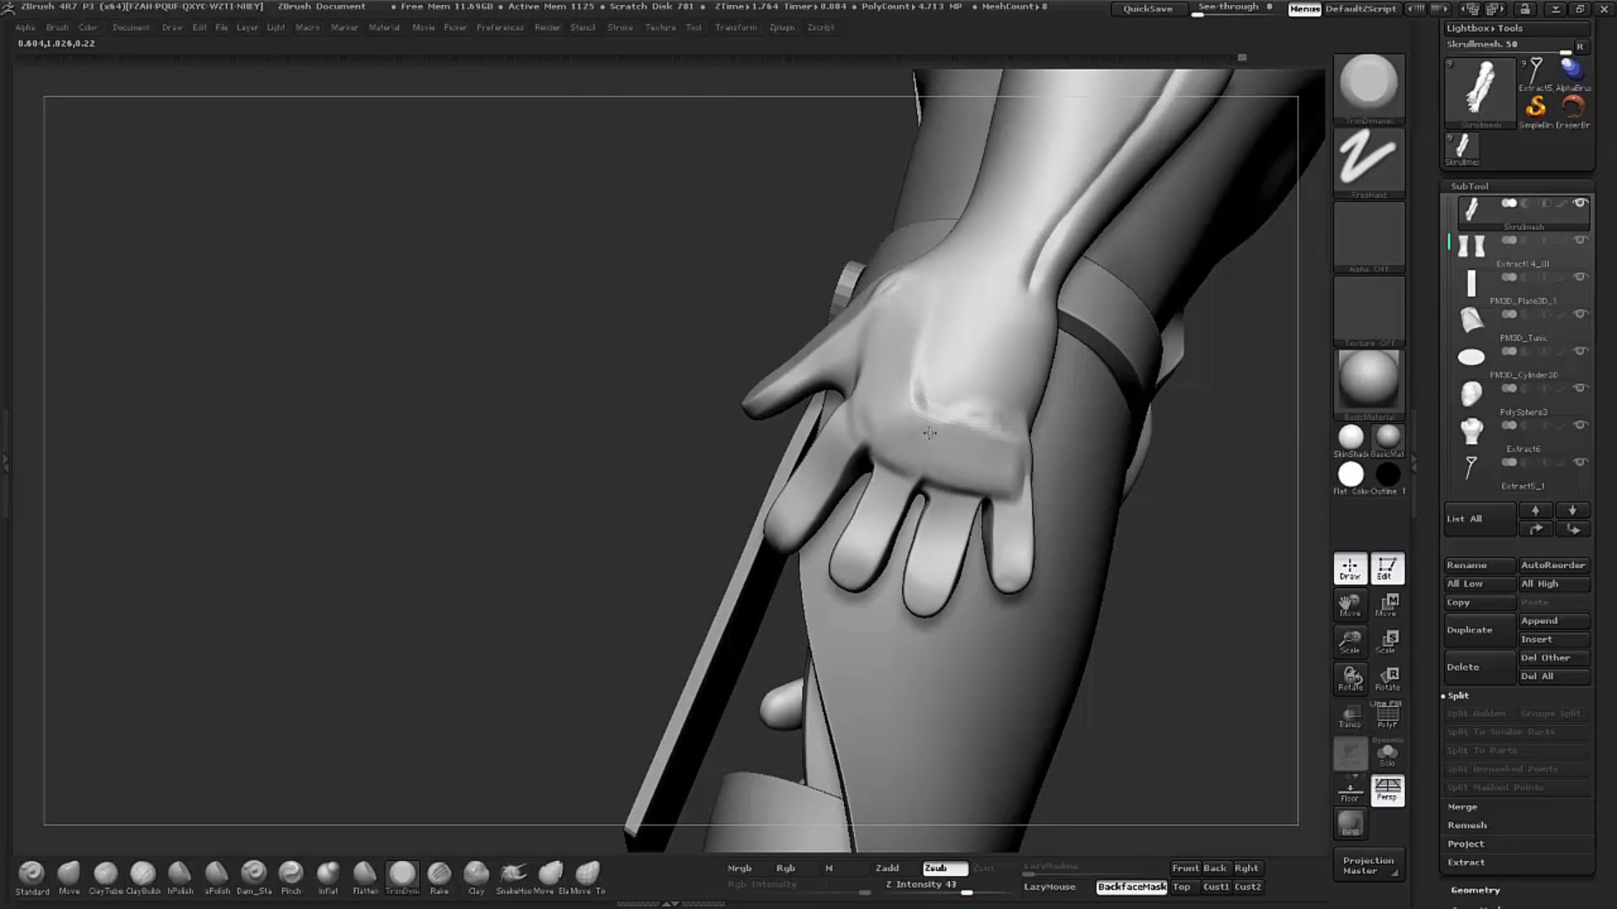
pyautogui.moveTo(1160, 439); pyautogui.dragTo(1164, 523)
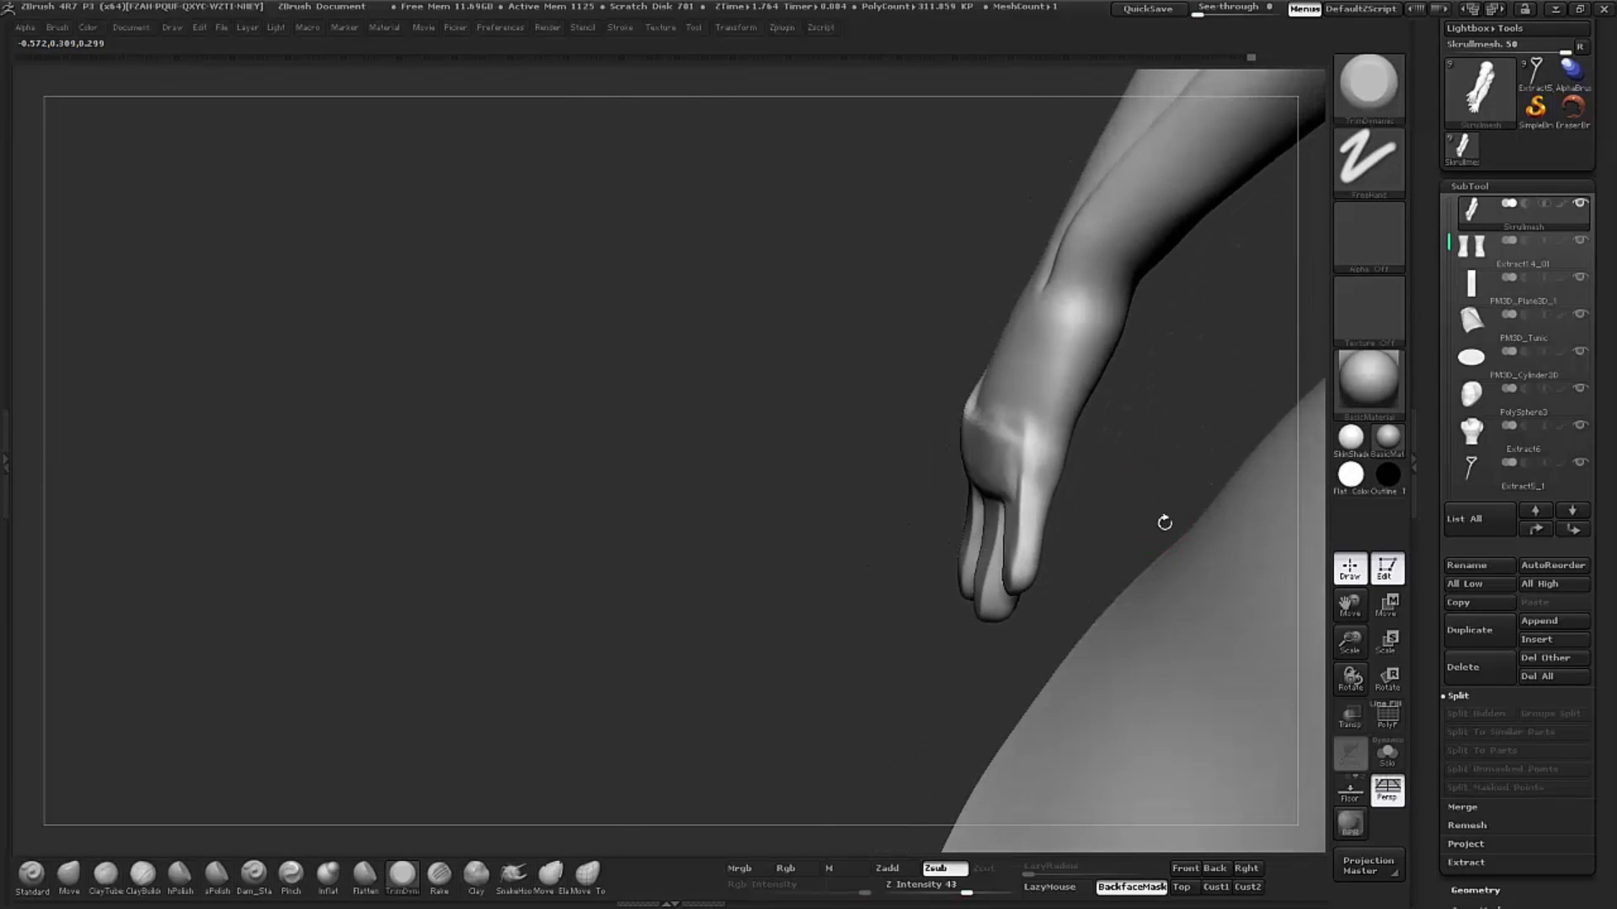
pyautogui.moveTo(823, 433)
pyautogui.mouseDown()
pyautogui.moveTo(1021, 281)
pyautogui.moveTo(969, 286)
pyautogui.moveTo(981, 275)
pyautogui.moveTo(842, 336)
pyautogui.mouseUp()
pyautogui.moveTo(1192, 418)
pyautogui.mouseDown()
pyautogui.moveTo(1227, 567)
pyautogui.moveTo(1203, 464)
pyautogui.moveTo(1230, 463)
pyautogui.moveTo(1039, 491)
pyautogui.moveTo(1082, 480)
pyautogui.moveTo(1121, 585)
pyautogui.mouseUp()
# Step: With the Move brush (B, M, V), pull the index fingertip down and wider
pyautogui.press('b')
pyautogui.press('m')
pyautogui.press('v')
pyautogui.moveTo(1134, 531)
pyautogui.mouseDown()
pyautogui.moveTo(753, 429)
pyautogui.moveTo(780, 432)
pyautogui.mouseUp()
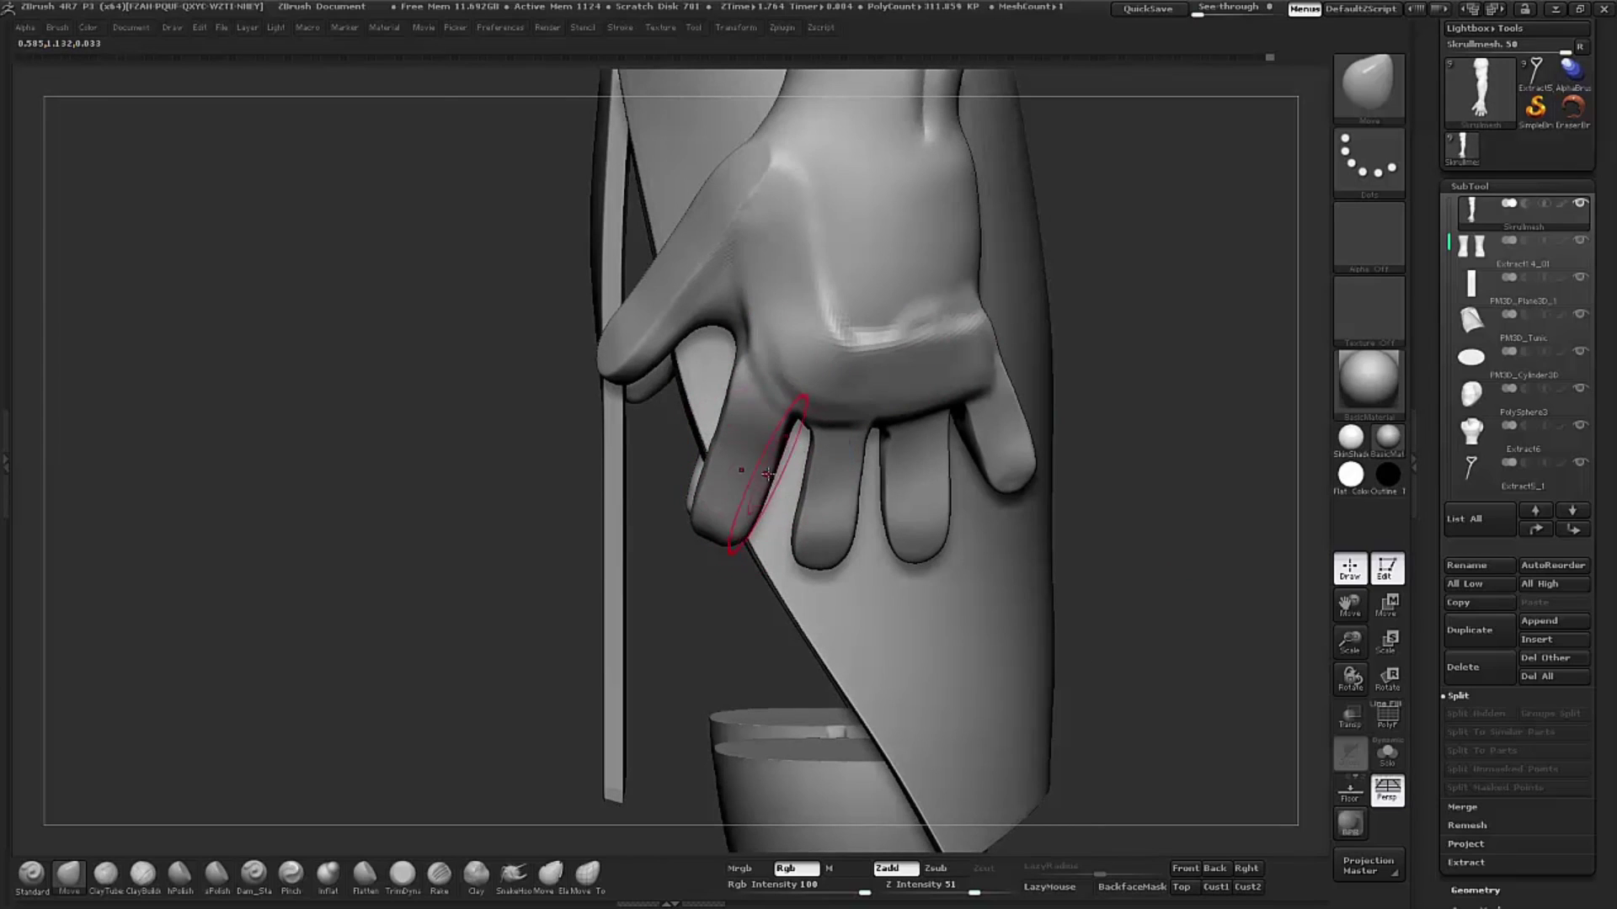
pyautogui.moveTo(736, 529)
pyautogui.mouseDown()
pyautogui.moveTo(741, 546)
pyautogui.moveTo(684, 497)
pyautogui.mouseUp()
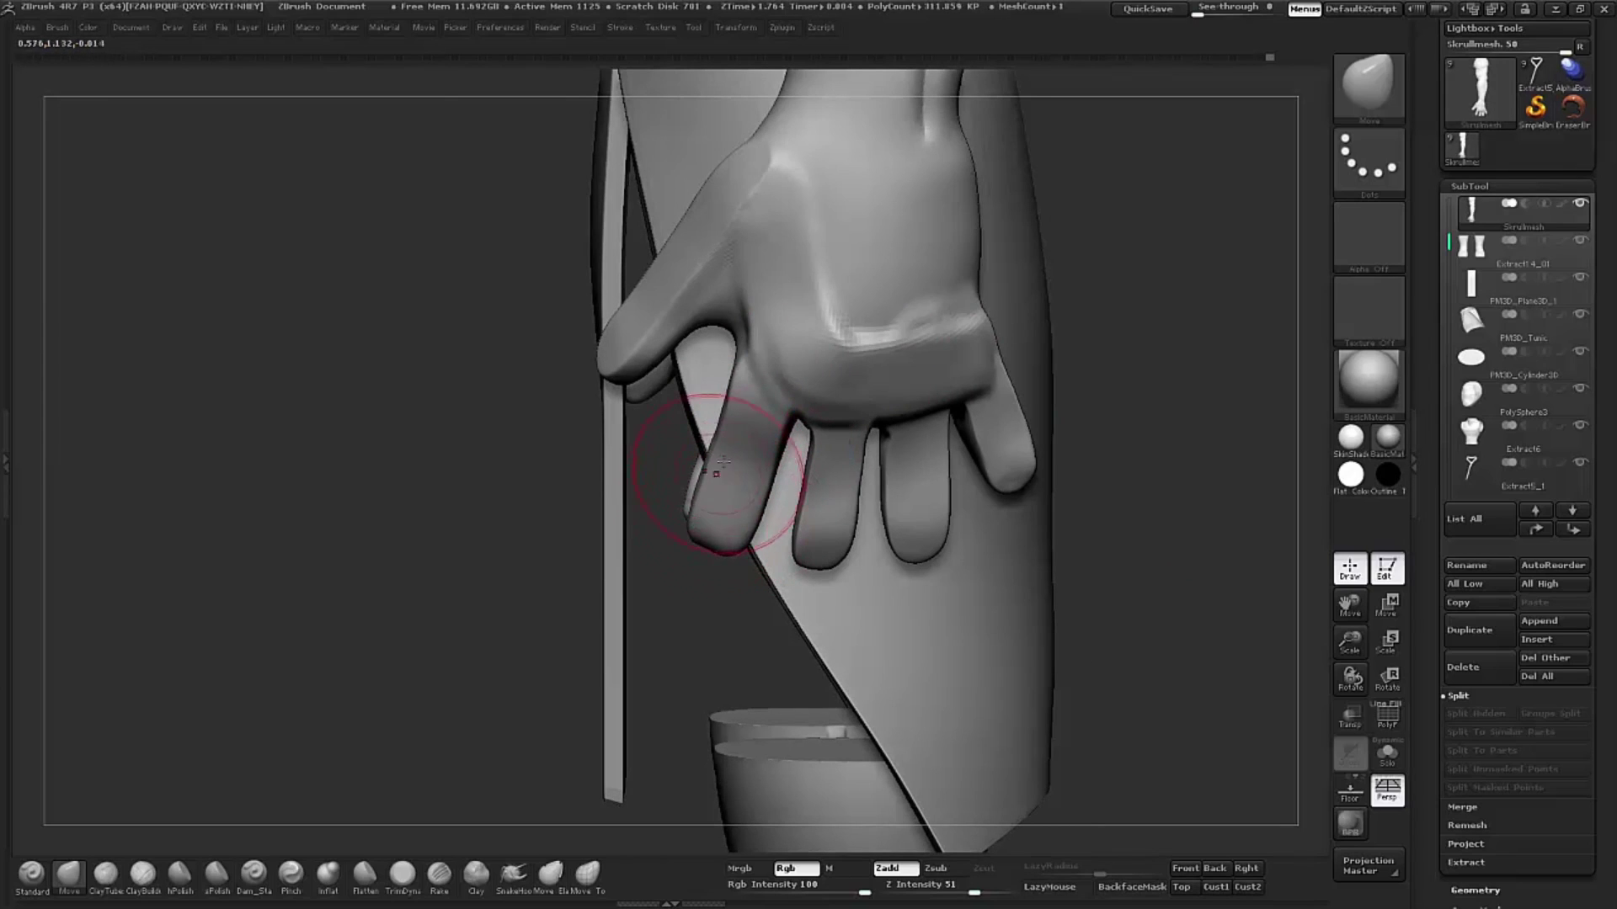
pyautogui.moveTo(605, 605); pyautogui.dragTo(687, 505)
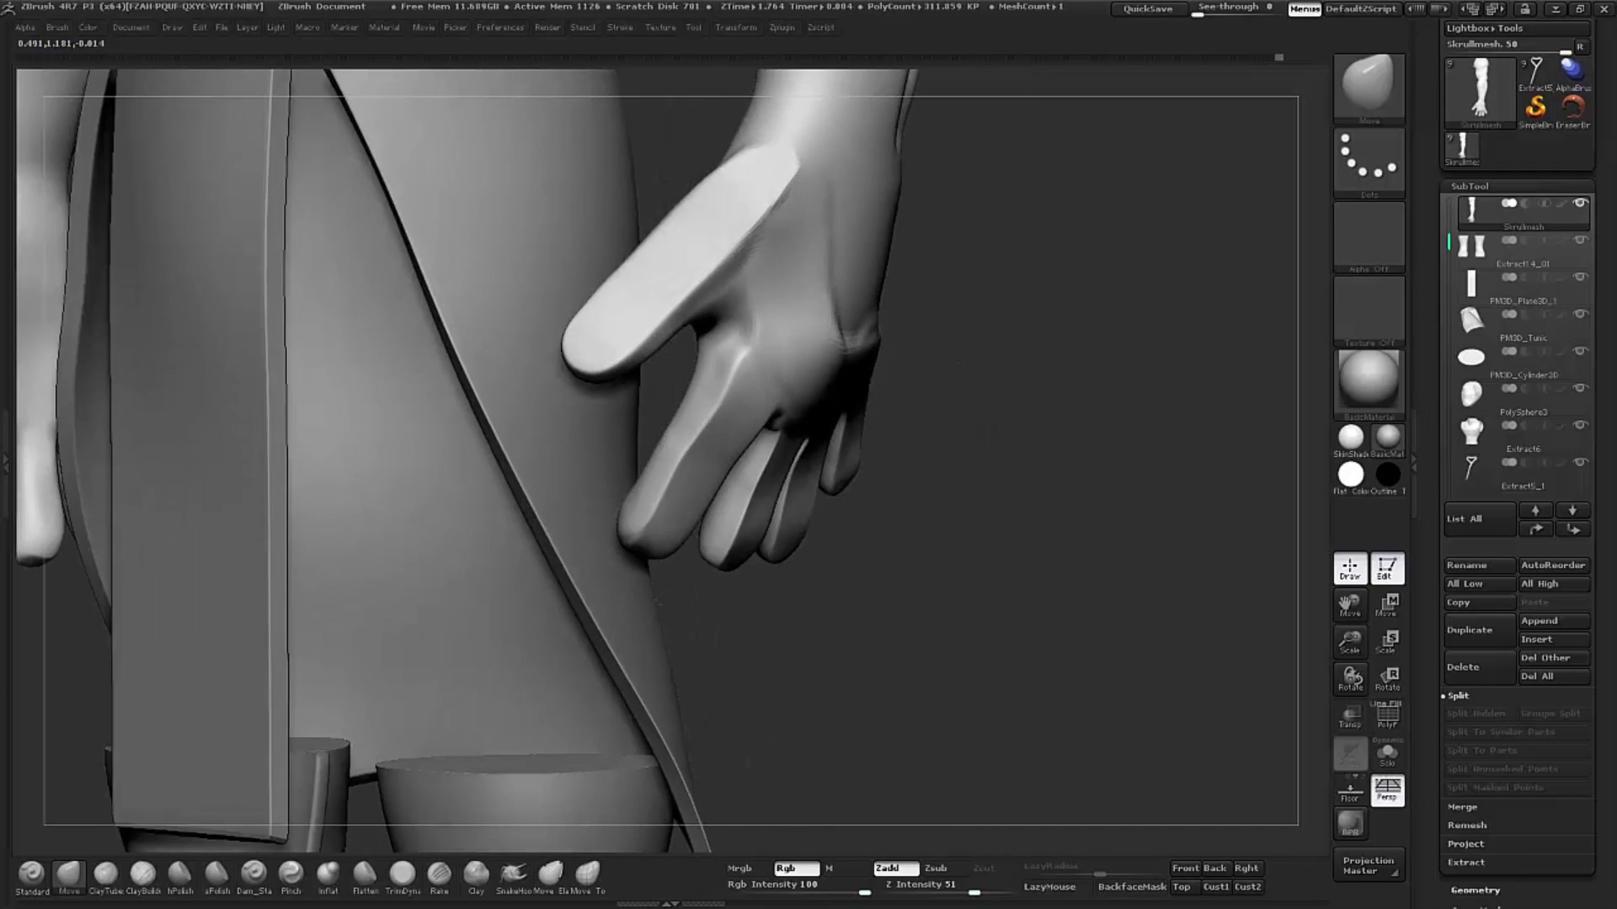
pyautogui.moveTo(857, 476)
pyautogui.mouseDown()
pyautogui.moveTo(812, 480)
pyautogui.moveTo(1040, 469)
pyautogui.moveTo(796, 455)
pyautogui.mouseUp()
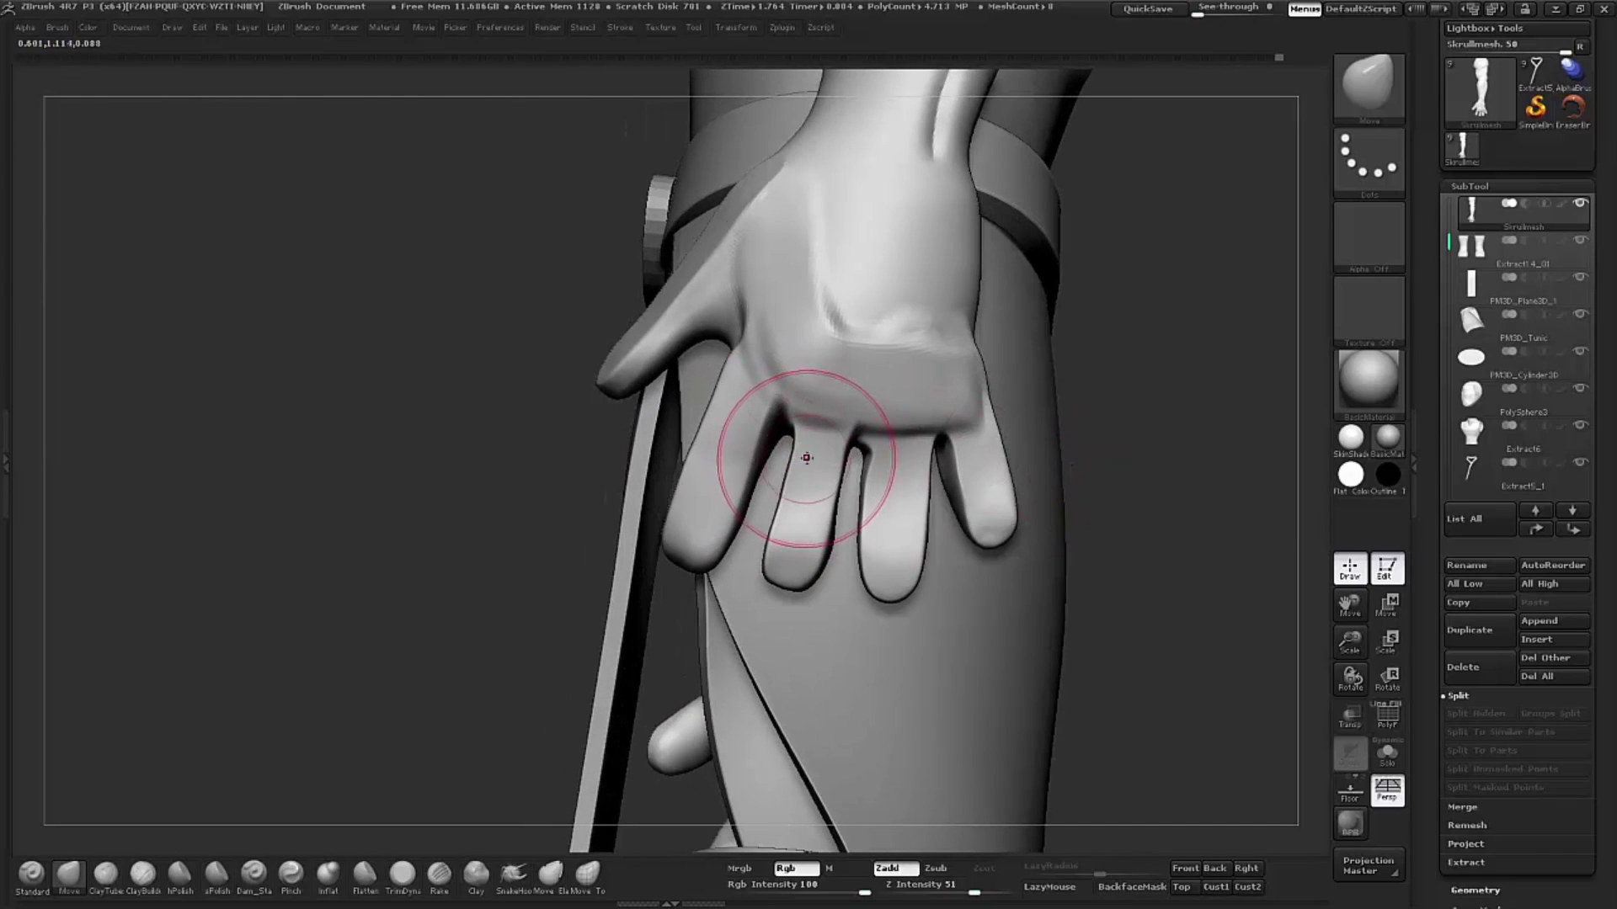
# Step: Lasso-mask the index finger and adjoining palm, clearing and redrawing the first attempt
pyautogui.press('ctrl')
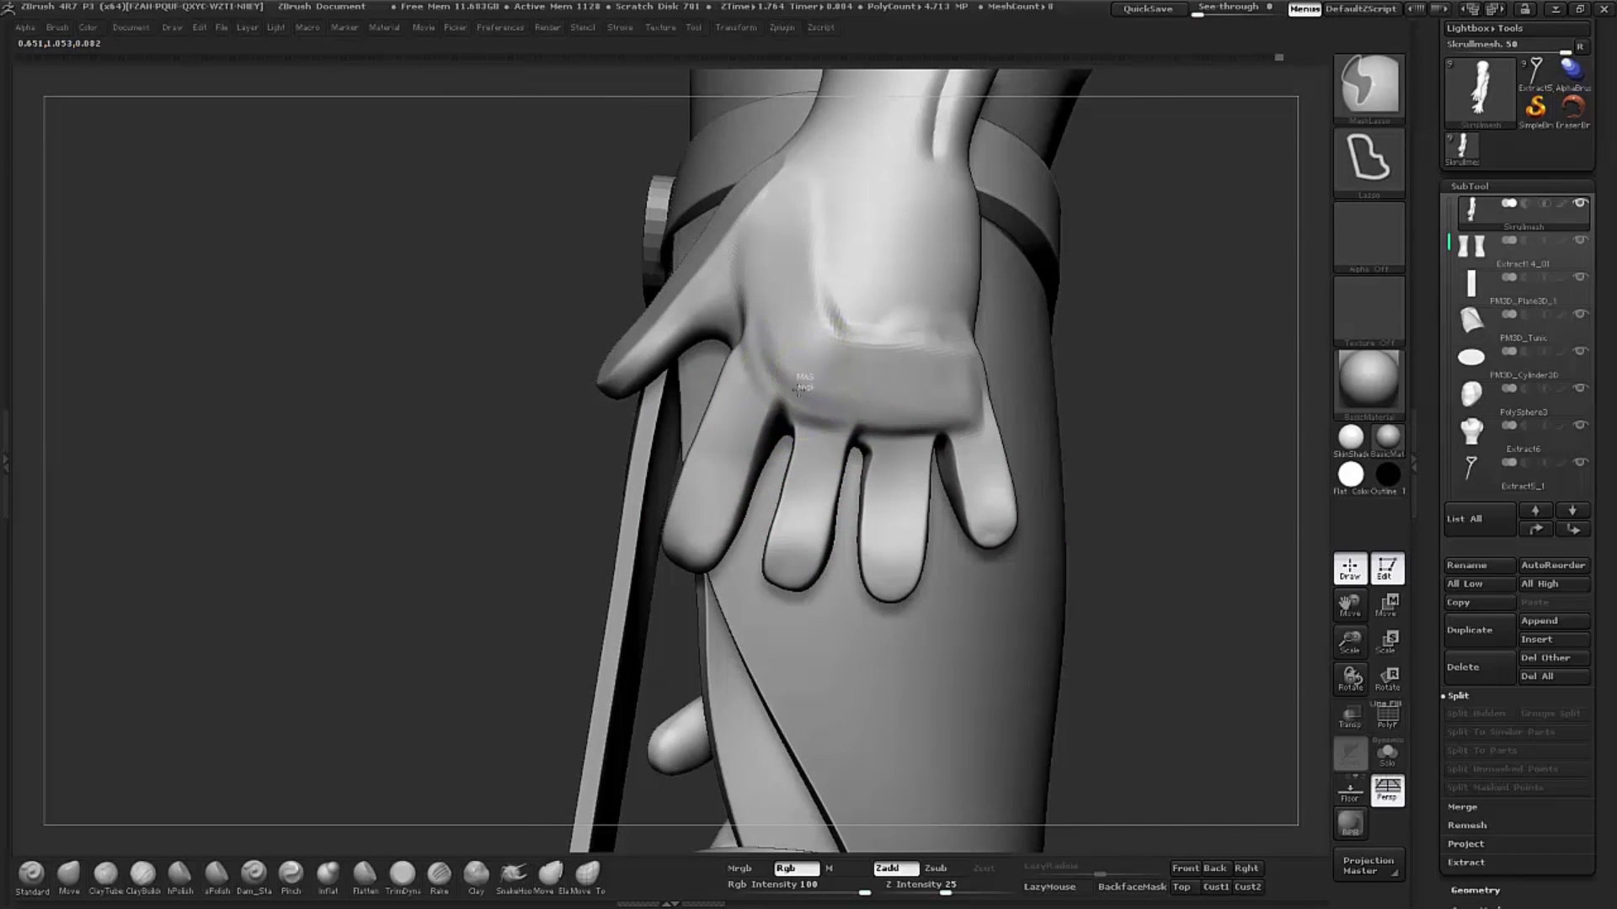
pyautogui.keyDown('ctrl'); pyautogui.moveTo(749, 577); pyautogui.dragTo(847, 556); pyautogui.keyUp('ctrl')
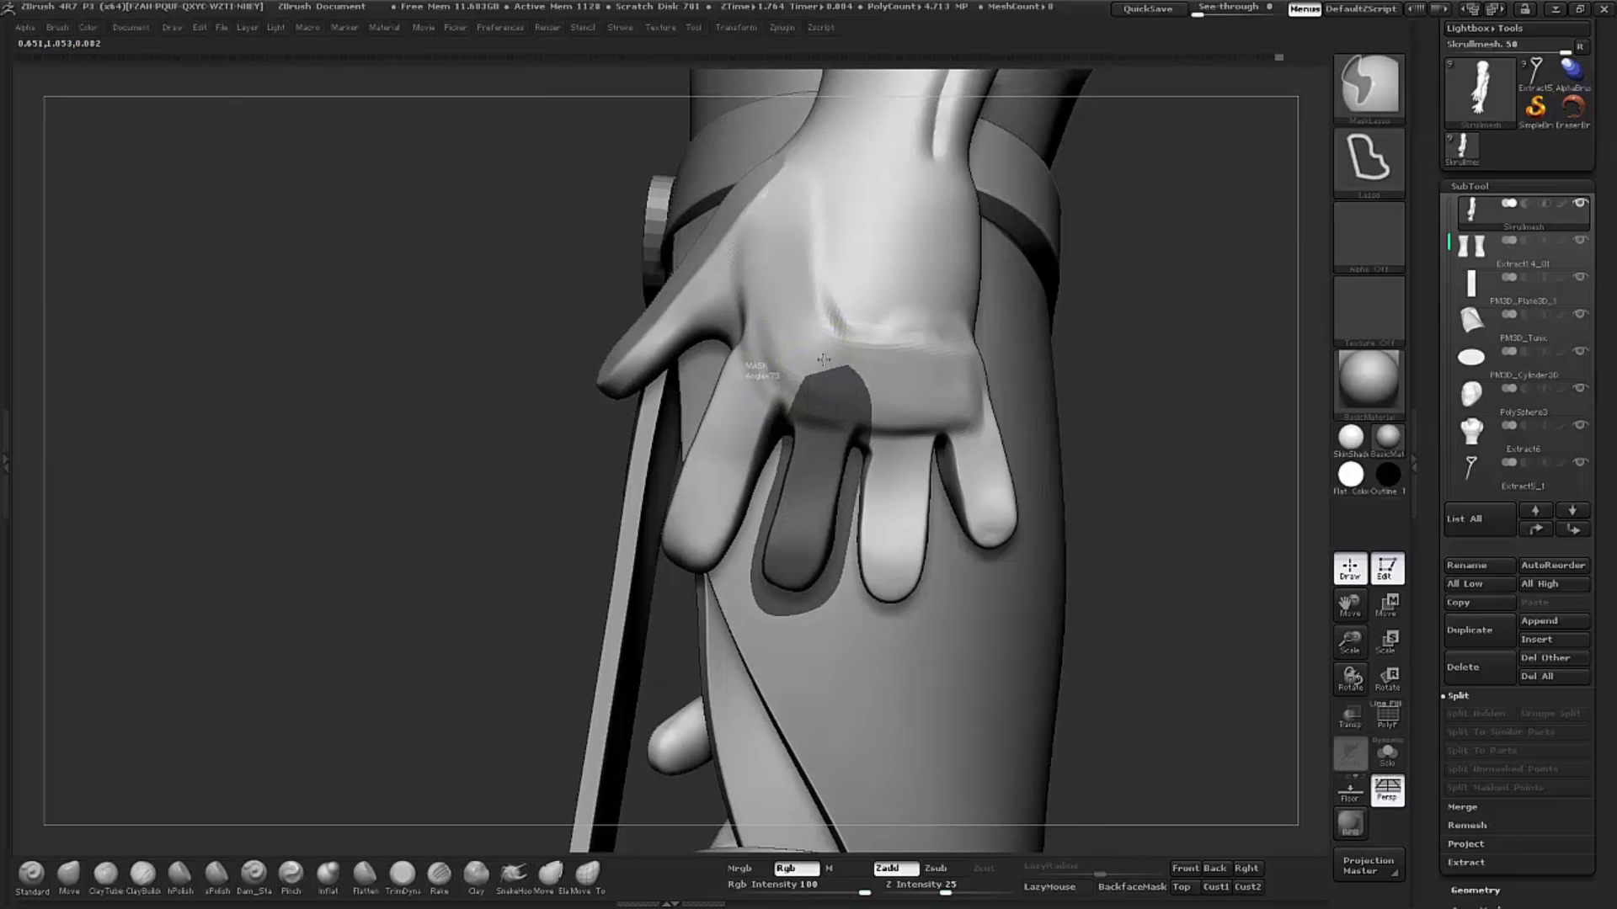
pyautogui.keyDown('ctrl'); pyautogui.moveTo(823, 359); pyautogui.dragTo(825, 364); pyautogui.keyUp('ctrl')
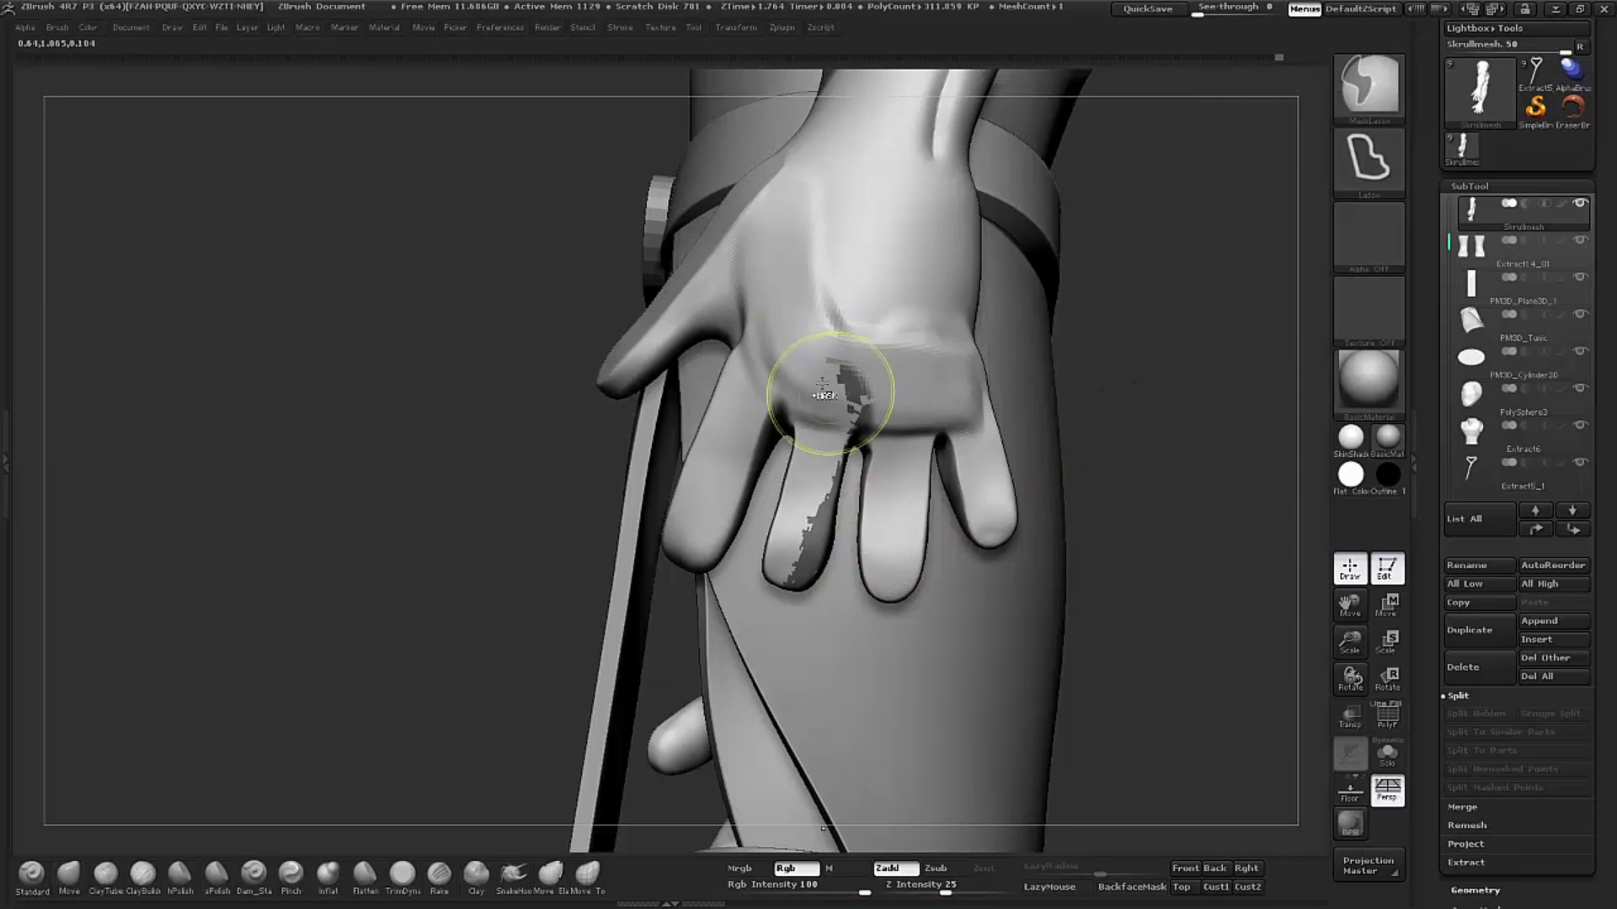
pyautogui.keyDown('ctrl'); pyautogui.moveTo(1179, 421); pyautogui.dragTo(1095, 362); pyautogui.keyUp('ctrl')
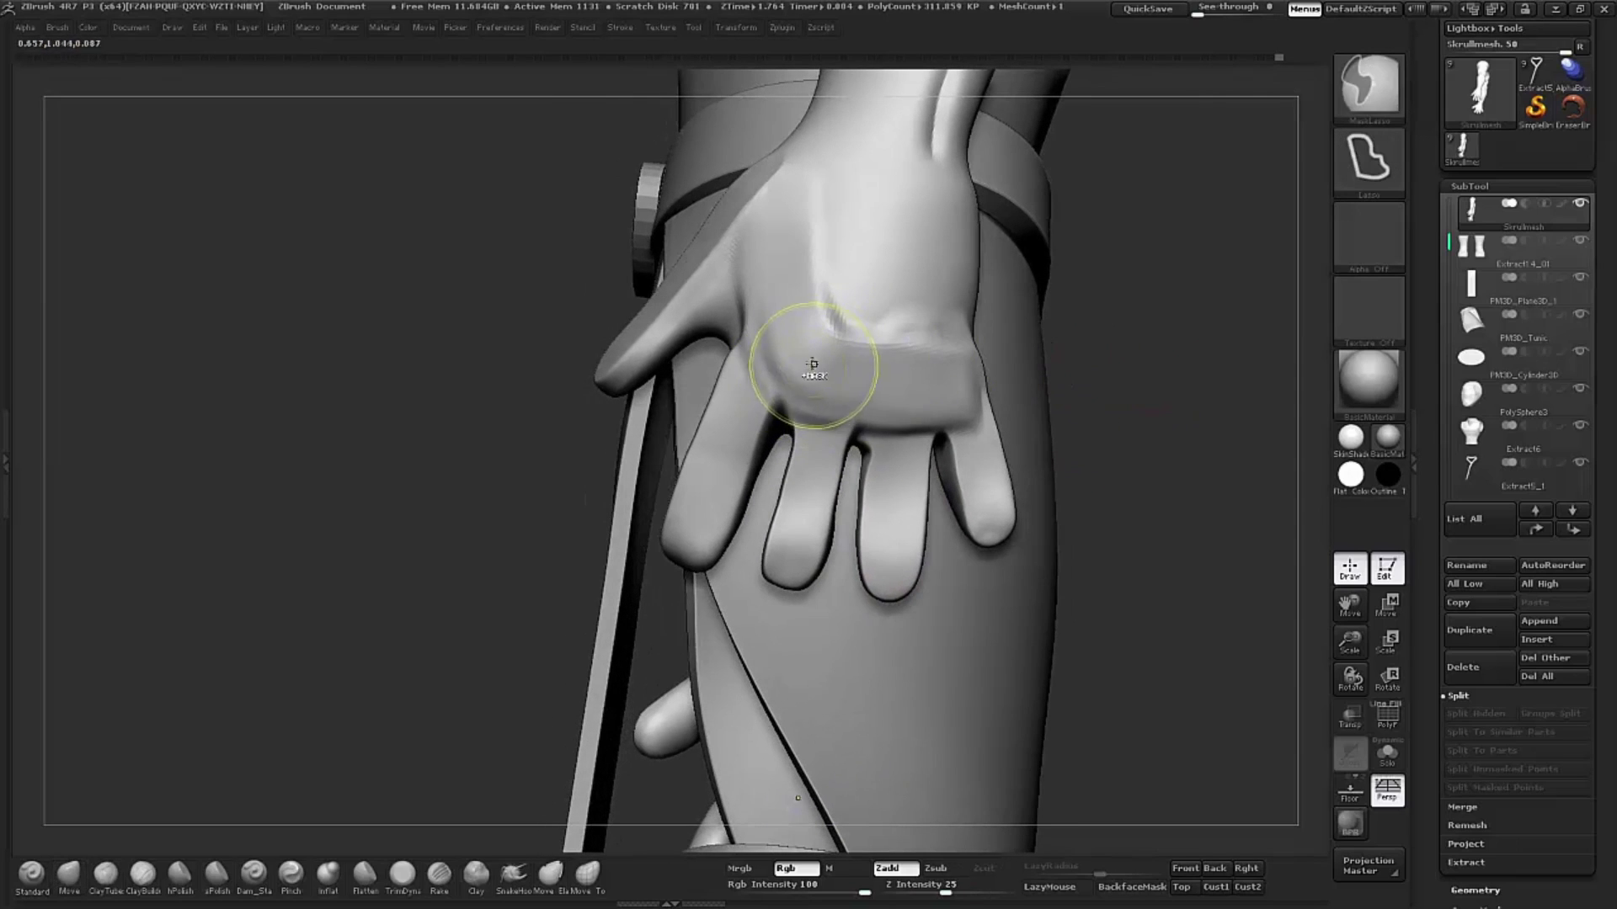
pyautogui.moveTo(750, 542)
pyautogui.keyDown('ctrl'); pyautogui.mouseDown()
pyautogui.moveTo(768, 608)
pyautogui.moveTo(823, 592)
pyautogui.mouseUp(); pyautogui.keyUp('ctrl')
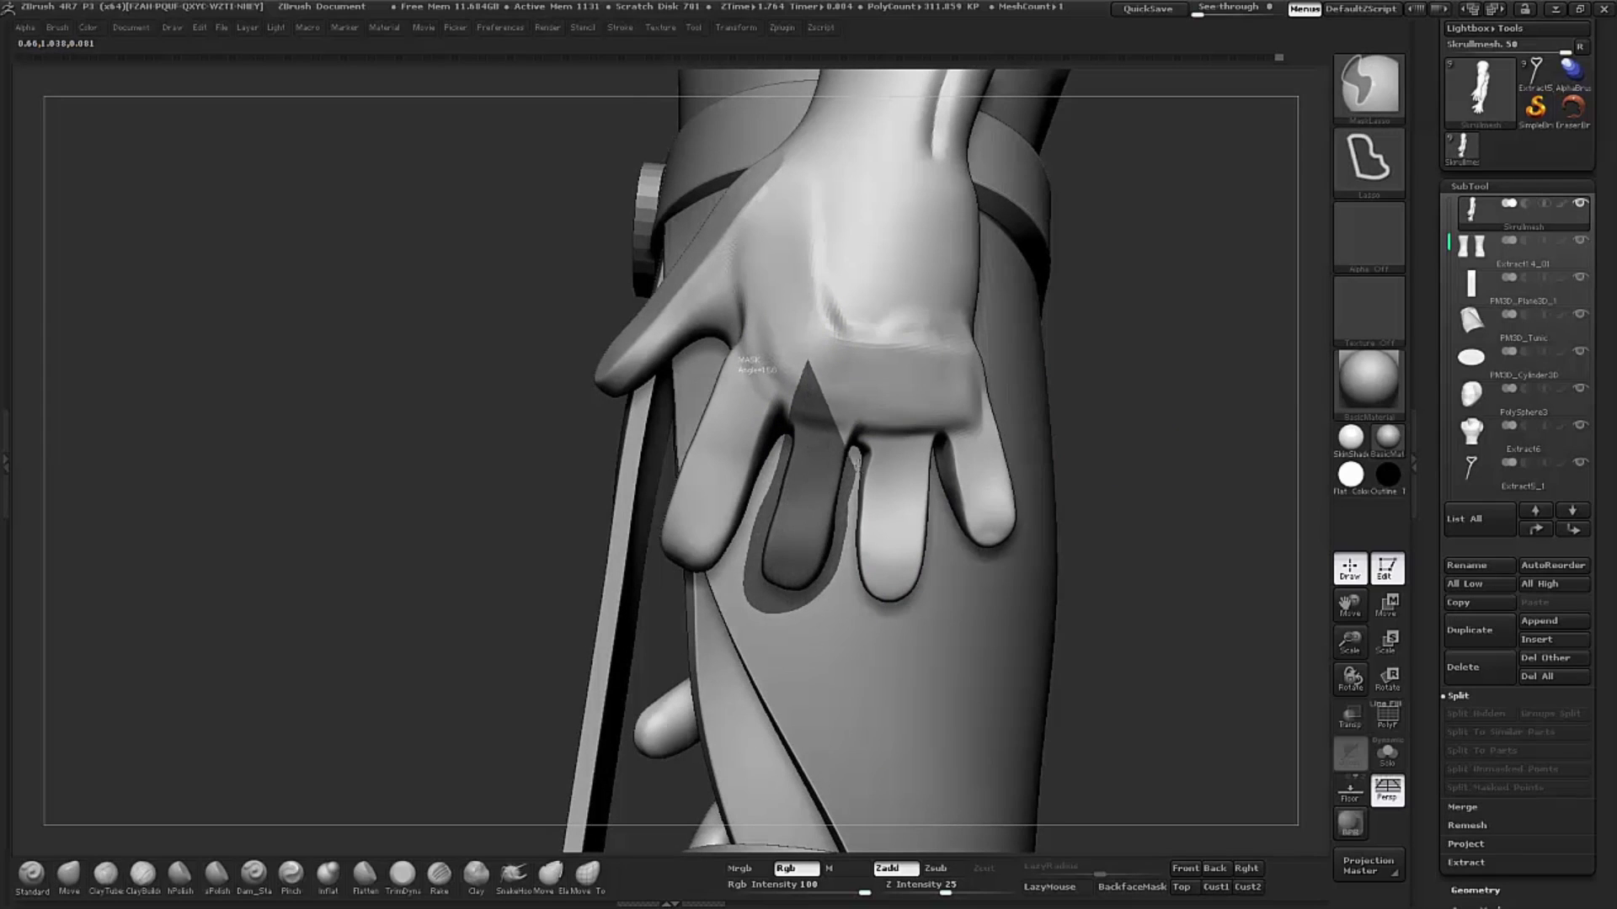
pyautogui.keyDown('ctrl'); pyautogui.moveTo(858, 381); pyautogui.dragTo(836, 379); pyautogui.keyUp('ctrl')
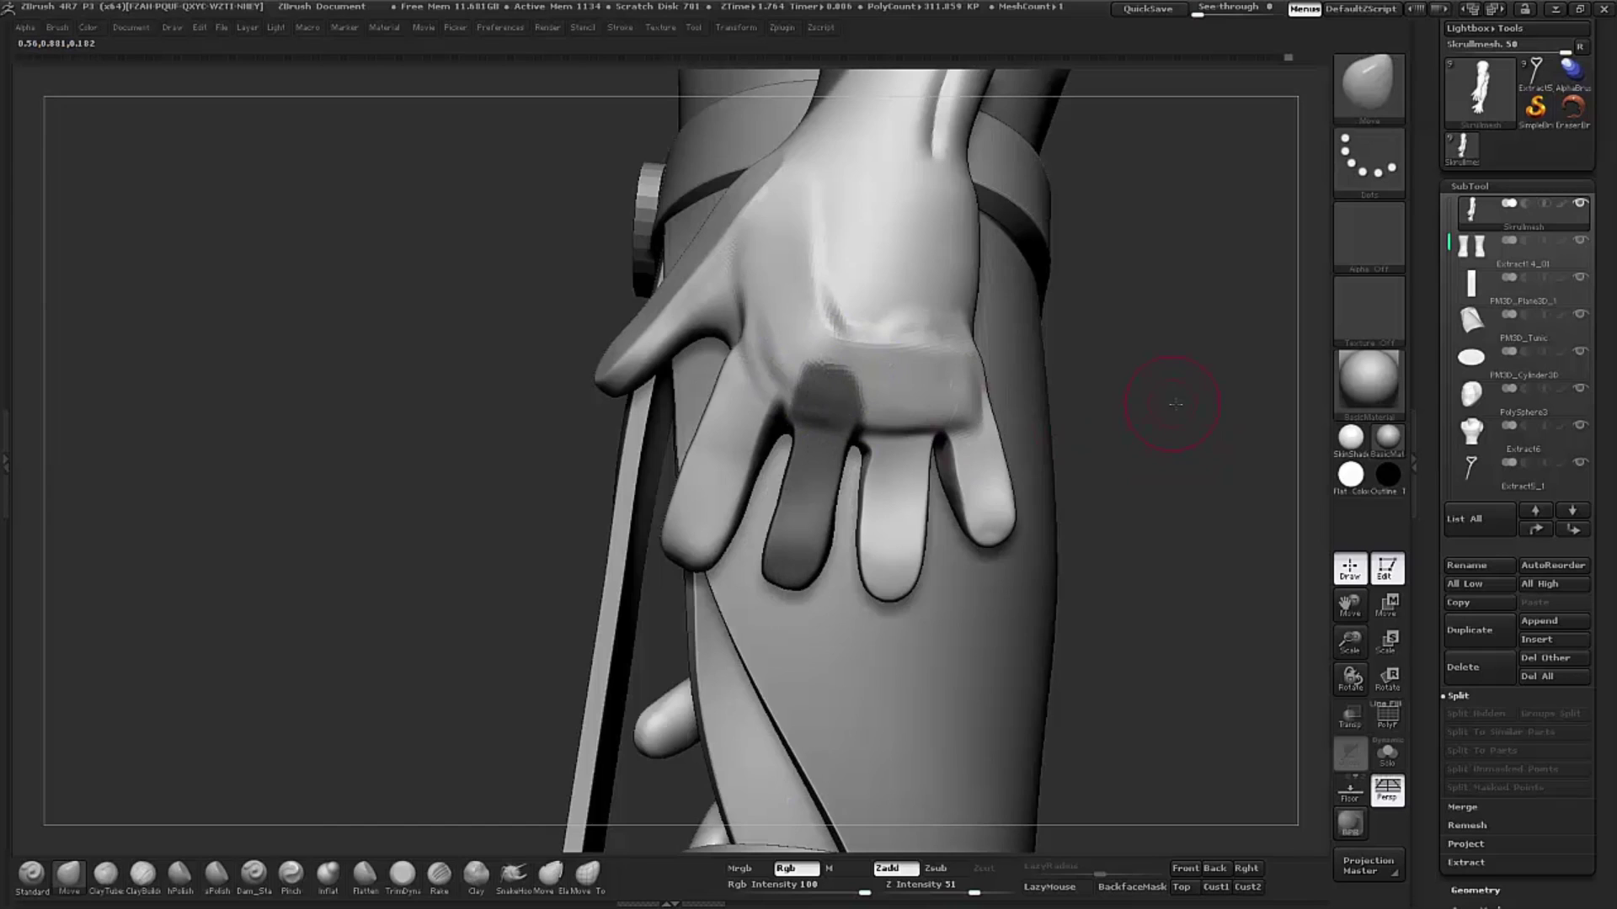
# Step: Invert the mask to free the index finger, then pull its tip lower and rounder
pyautogui.hotkey('shift', 'ctrl', 's')
pyautogui.moveTo(1182, 314)
pyautogui.mouseDown()
pyautogui.moveTo(1190, 489)
pyautogui.moveTo(1175, 439)
pyautogui.mouseUp()
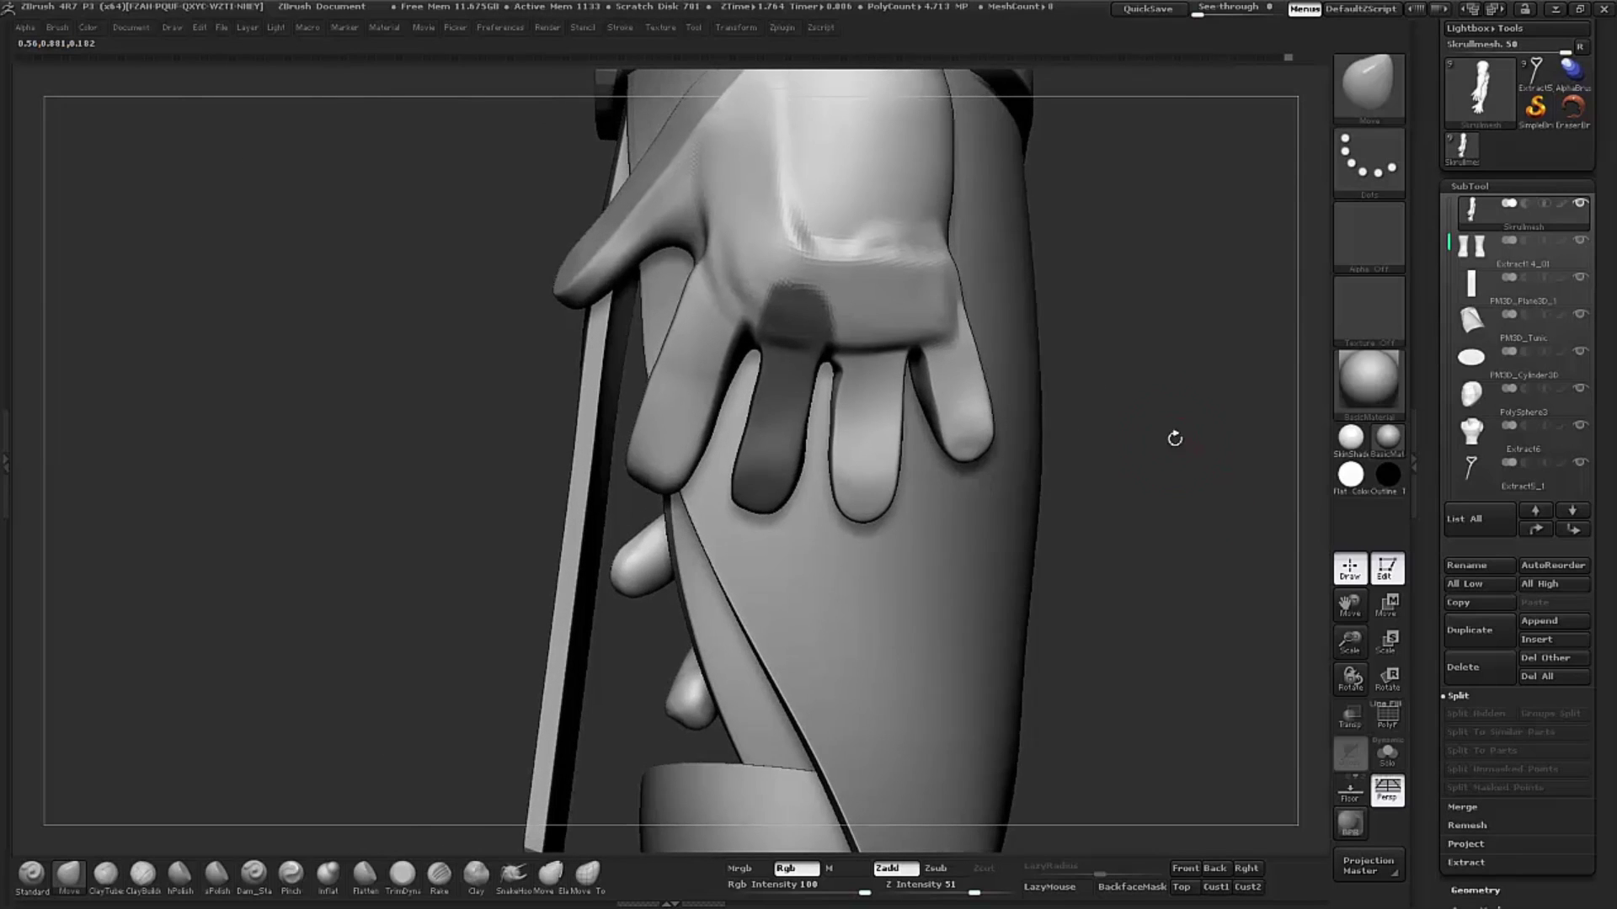
pyautogui.keyDown('ctrl'); pyautogui.click(1155, 448); pyautogui.keyUp('ctrl')
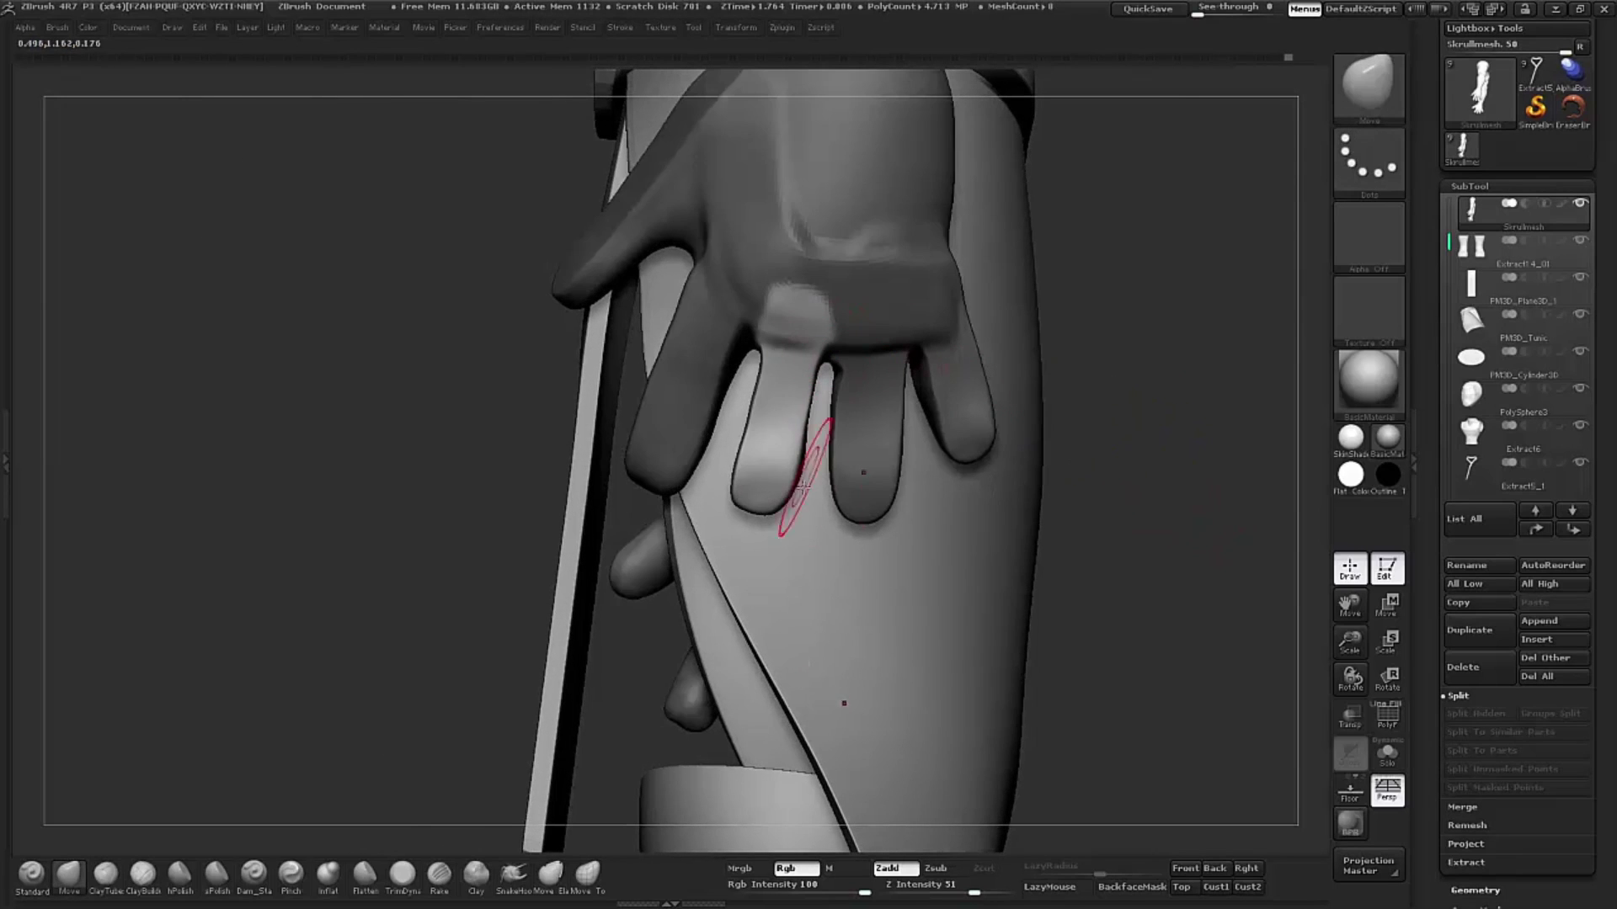
pyautogui.moveTo(792, 485)
pyautogui.mouseDown()
pyautogui.moveTo(807, 503)
pyautogui.moveTo(733, 499)
pyautogui.mouseUp()
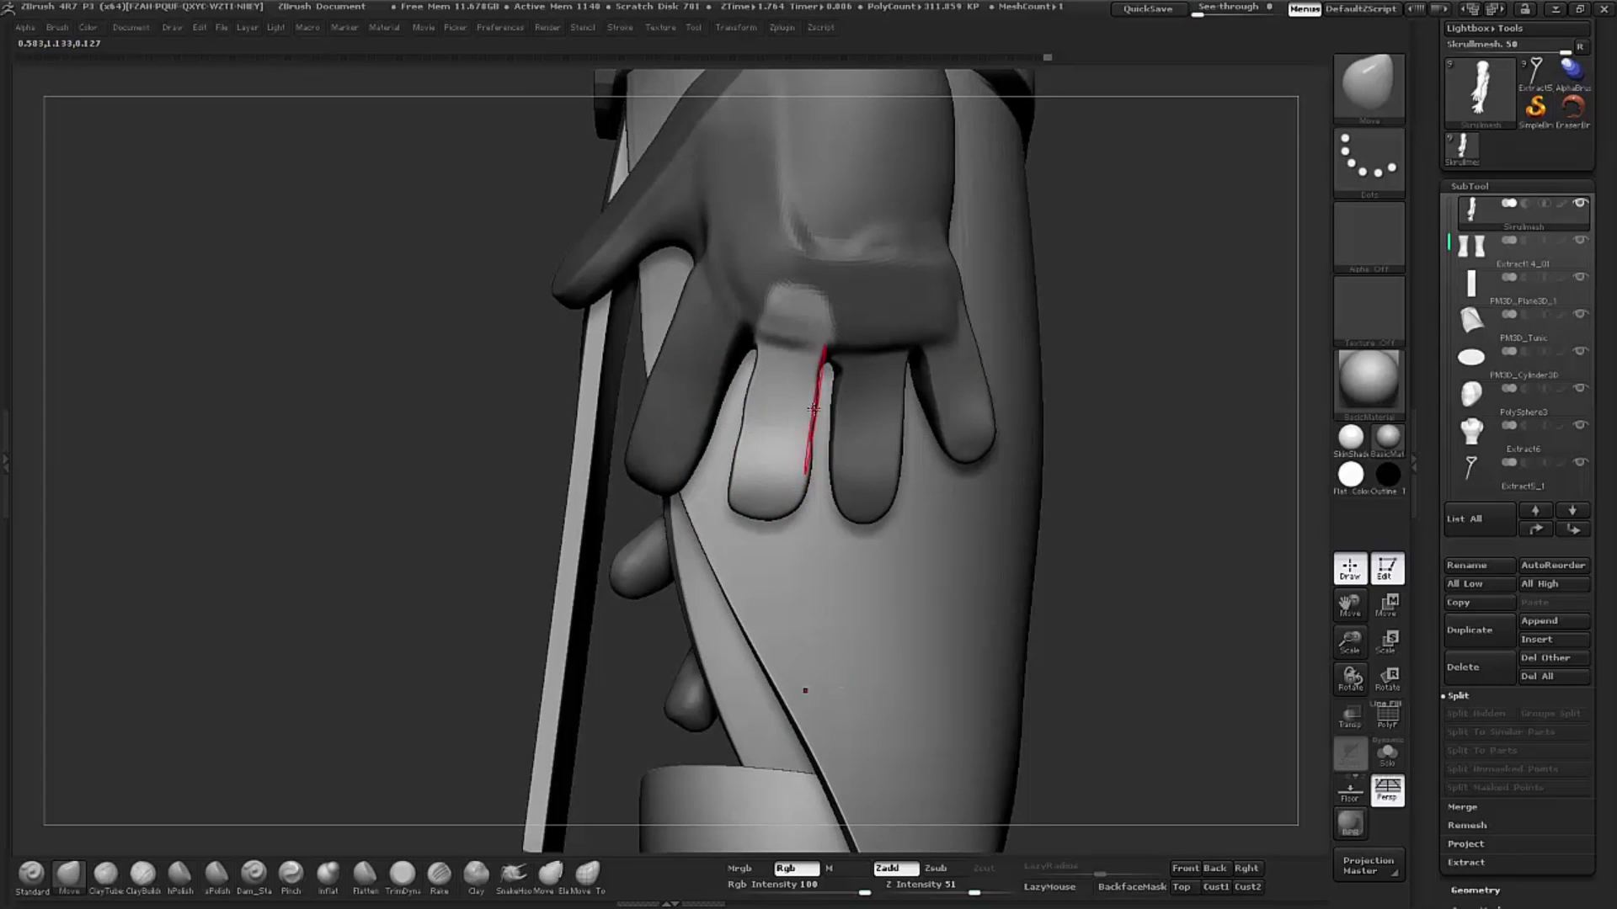
pyautogui.moveTo(808, 406); pyautogui.dragTo(777, 400)
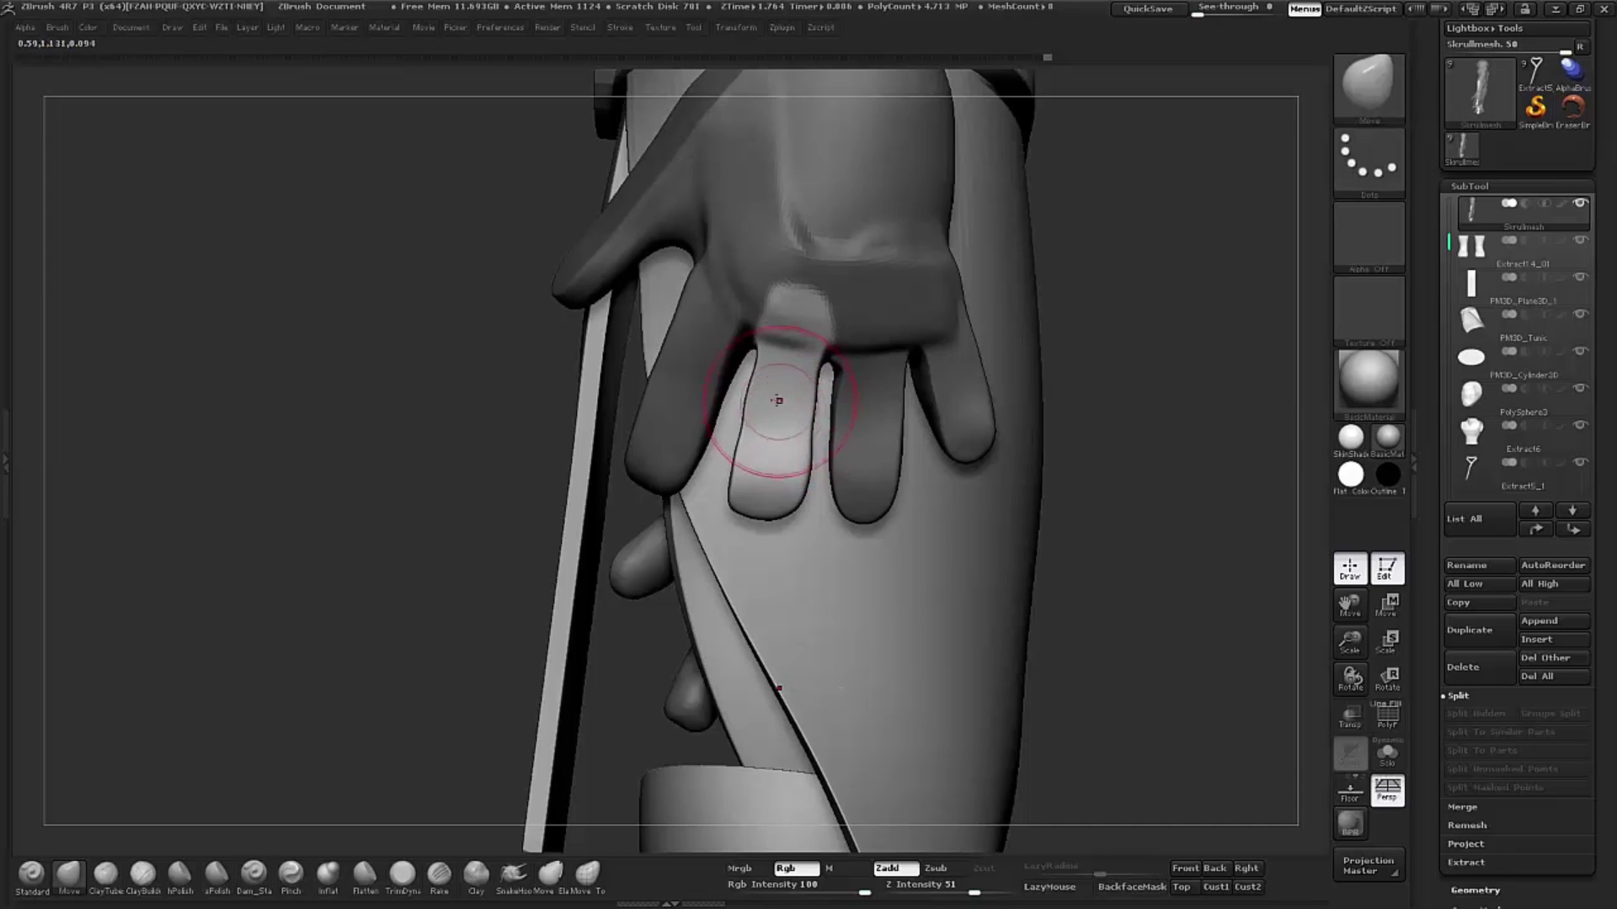
pyautogui.moveTo(797, 497); pyautogui.dragTo(734, 503)
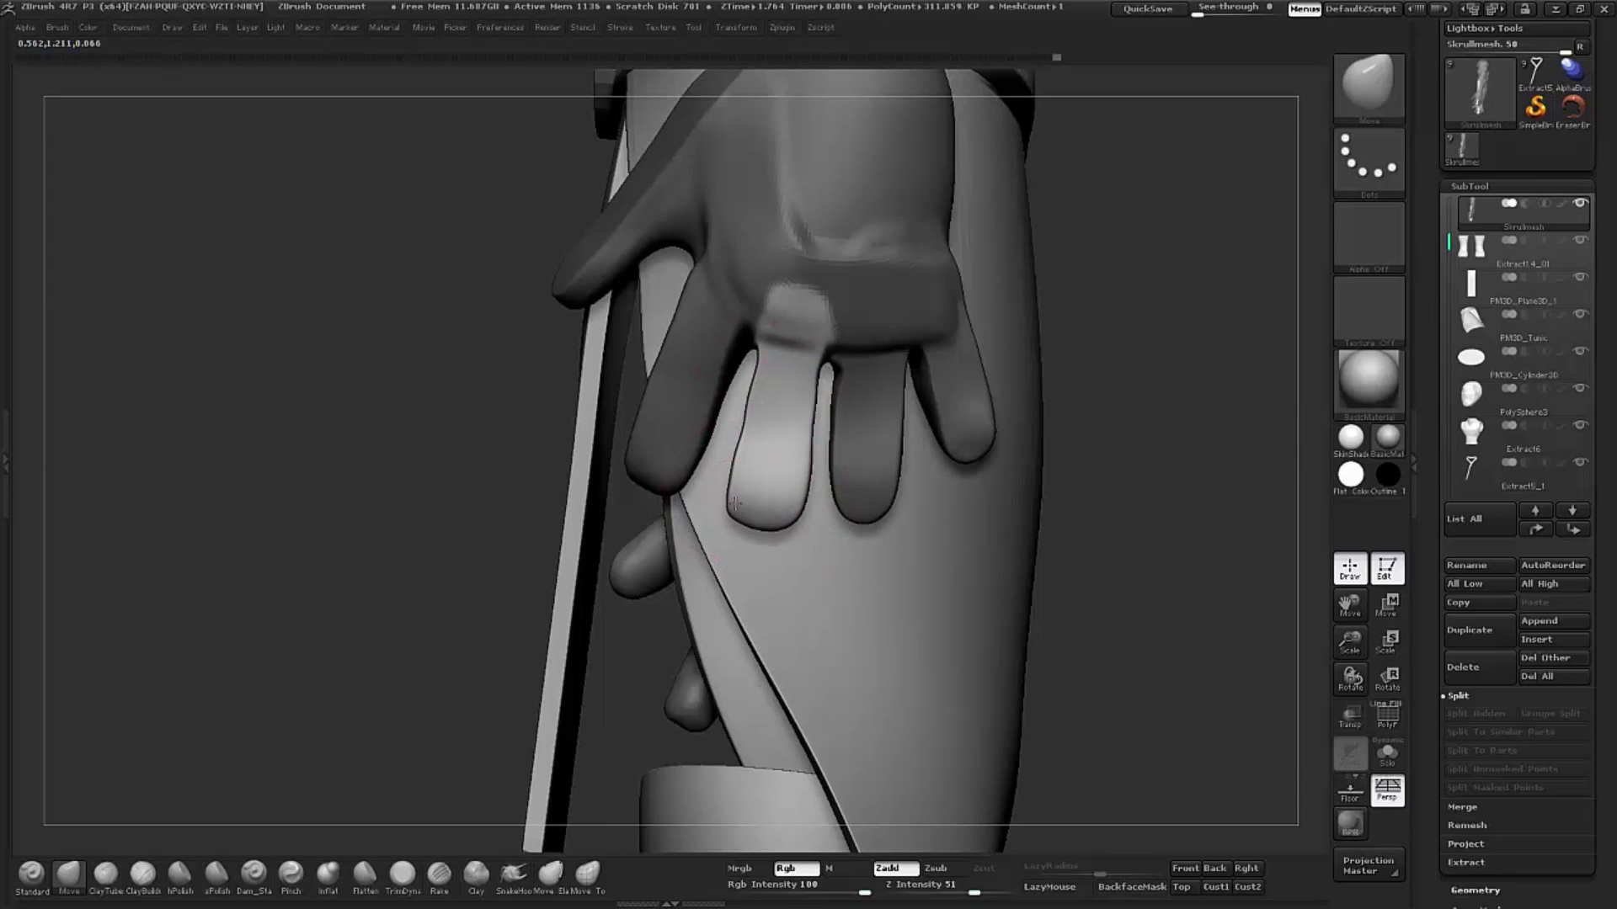
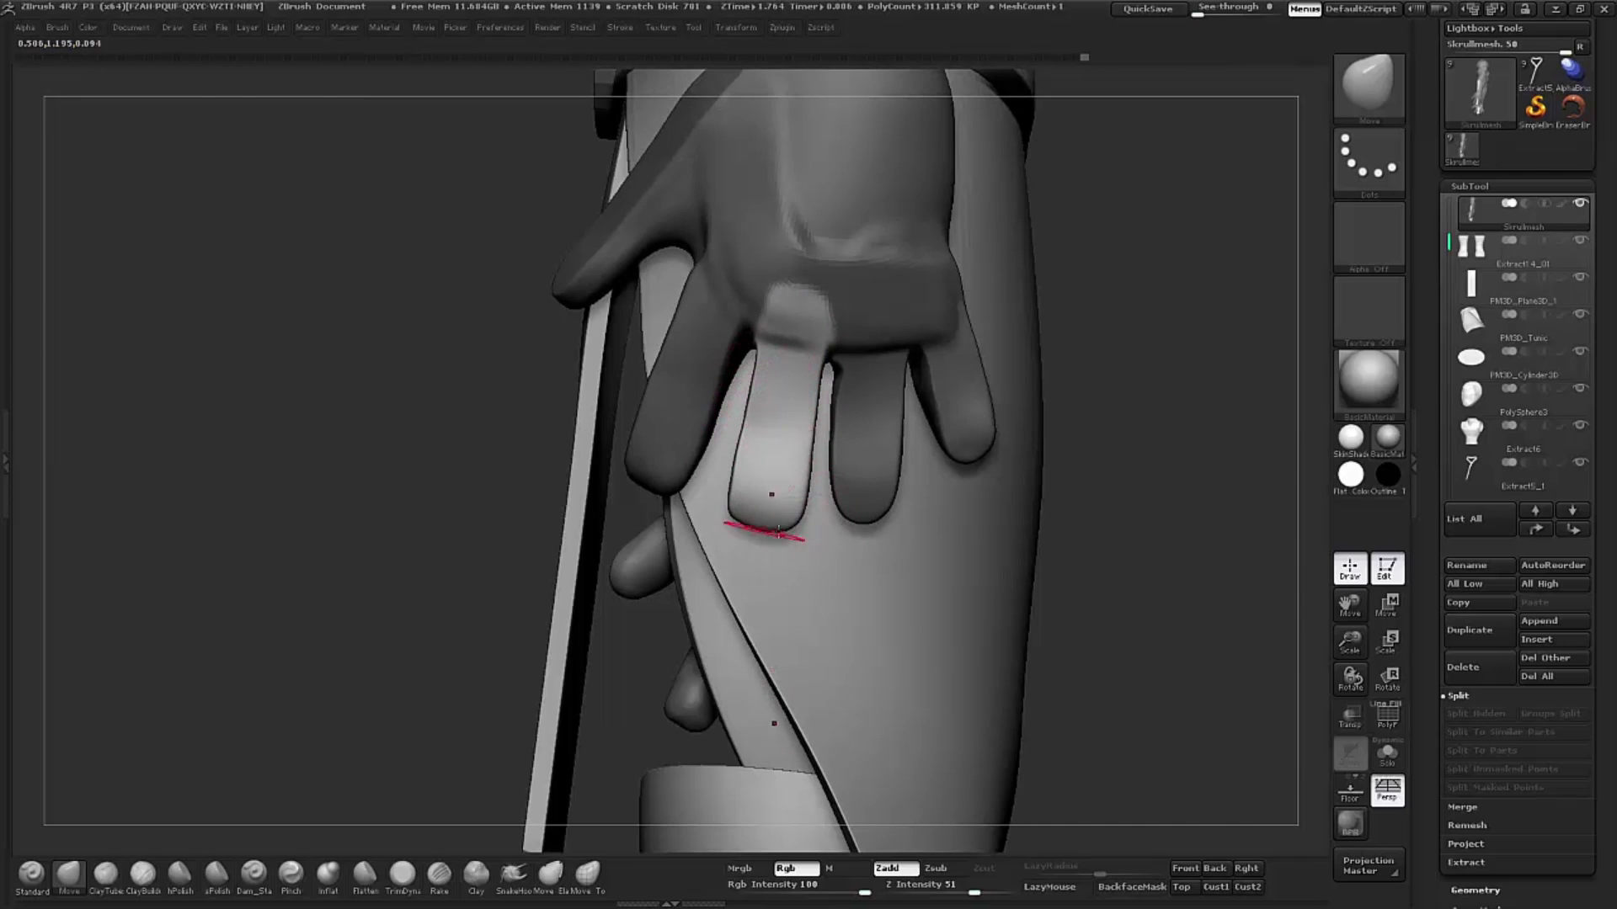
# Step: Lasso-mask the area around the middle finger of the hand
pyautogui.moveTo(1186, 459)
pyautogui.mouseDown()
pyautogui.moveTo(1233, 464)
pyautogui.moveTo(1082, 397)
pyautogui.moveTo(761, 343)
pyautogui.moveTo(750, 495)
pyautogui.moveTo(774, 422)
pyautogui.mouseUp()
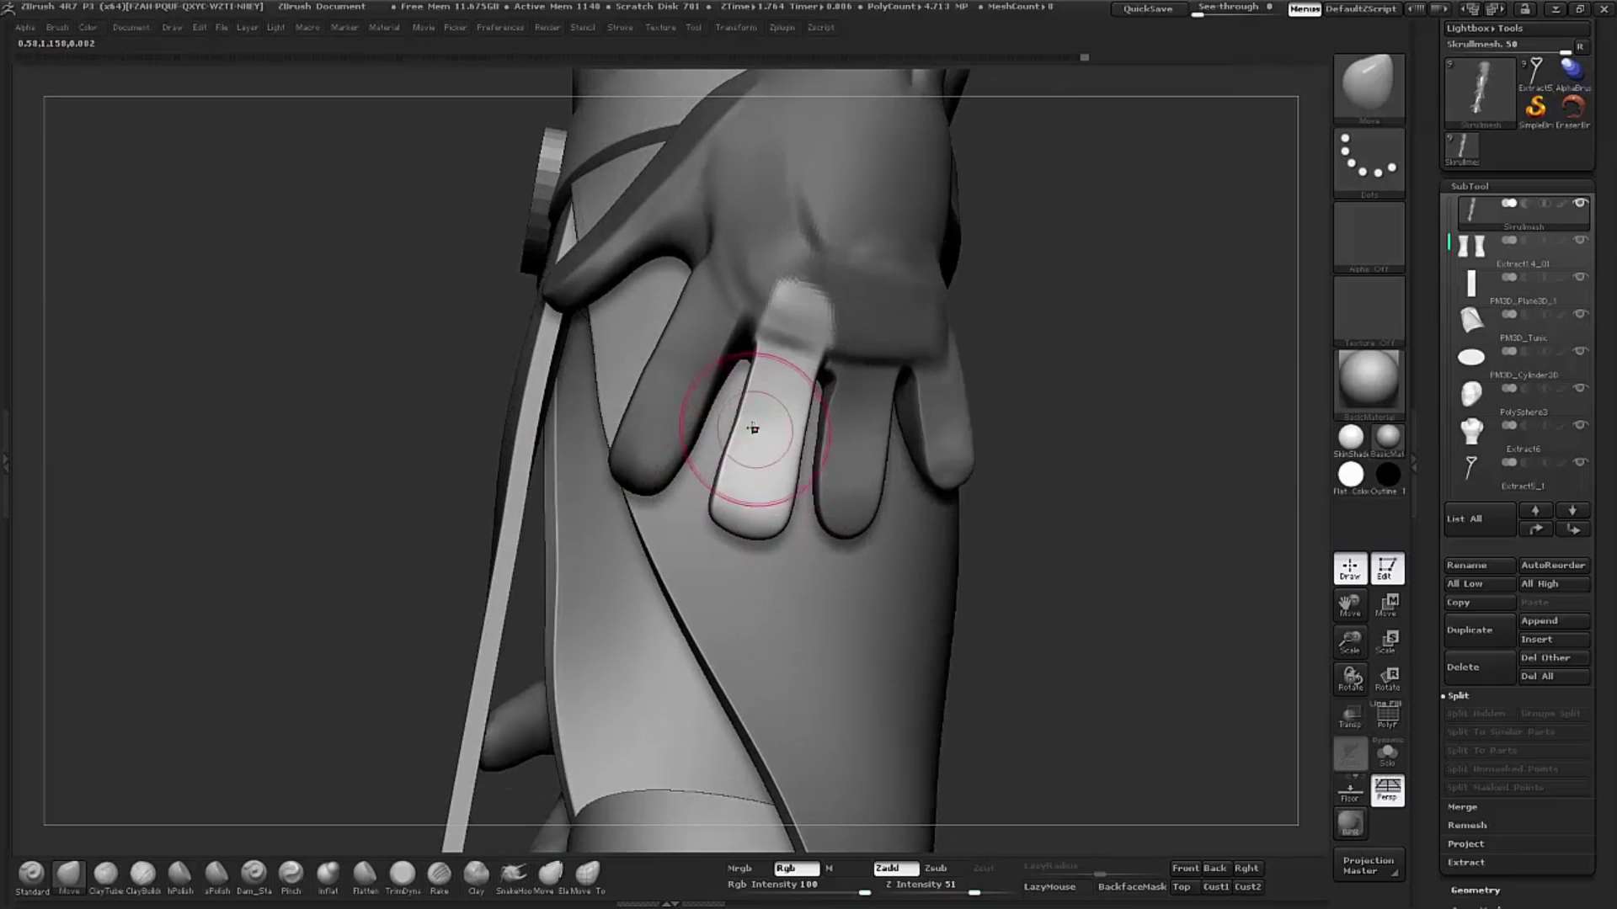
pyautogui.moveTo(988, 339); pyautogui.dragTo(962, 356)
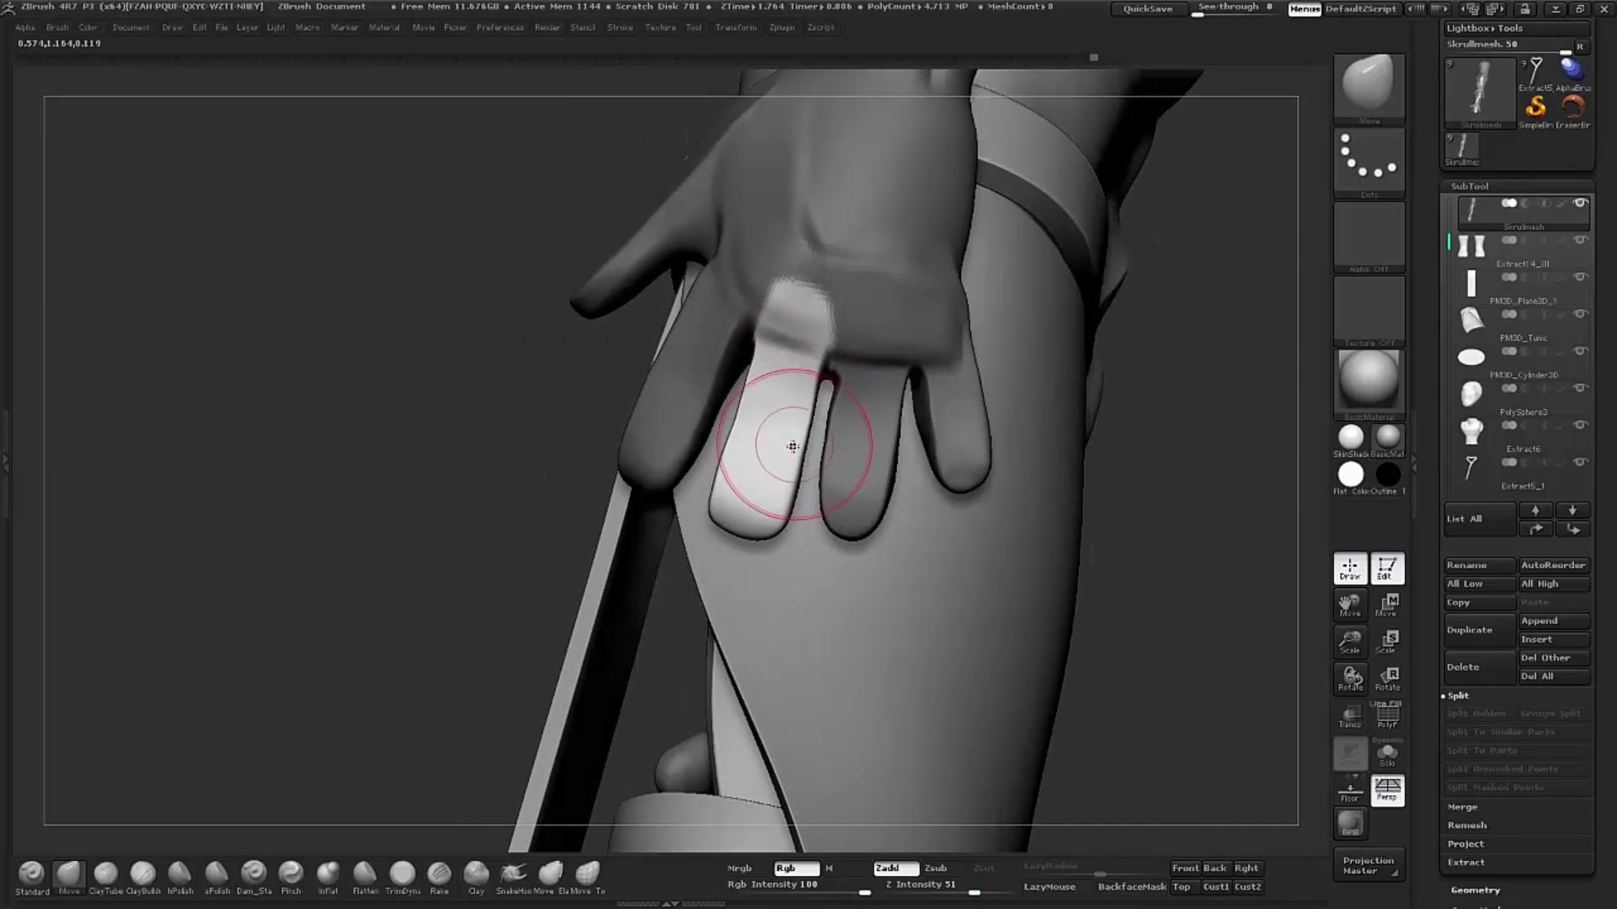
pyautogui.moveTo(1193, 432); pyautogui.dragTo(1204, 460)
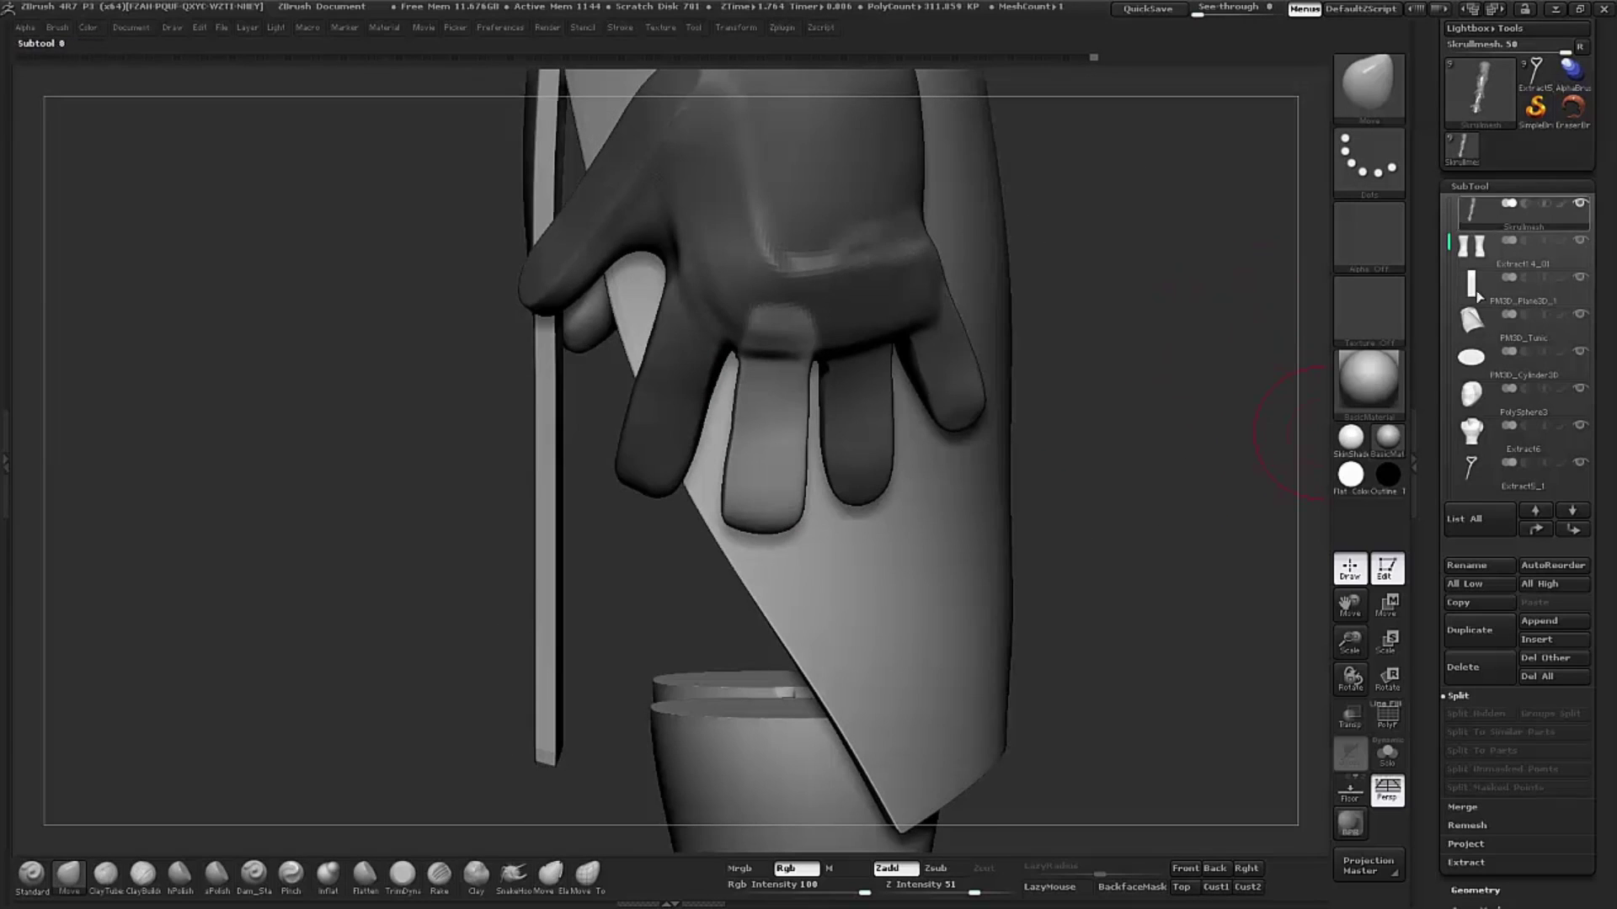
pyautogui.moveTo(1111, 371)
pyautogui.mouseDown()
pyautogui.moveTo(1078, 357)
pyautogui.moveTo(757, 413)
pyautogui.moveTo(741, 395)
pyautogui.mouseUp()
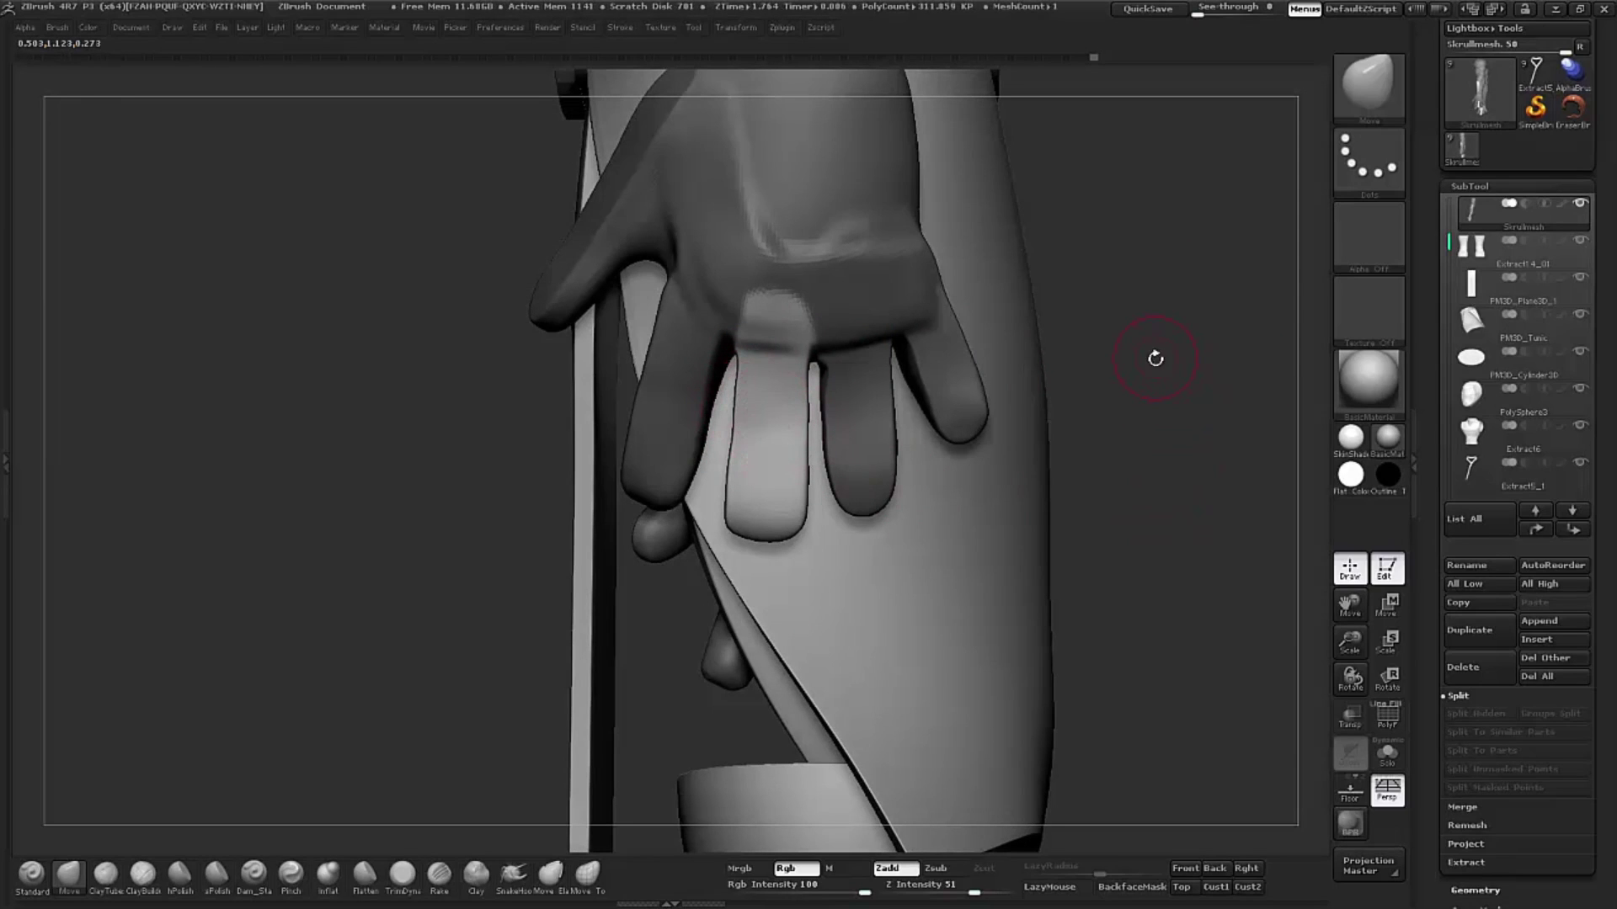
pyautogui.moveTo(1155, 358); pyautogui.dragTo(1100, 584)
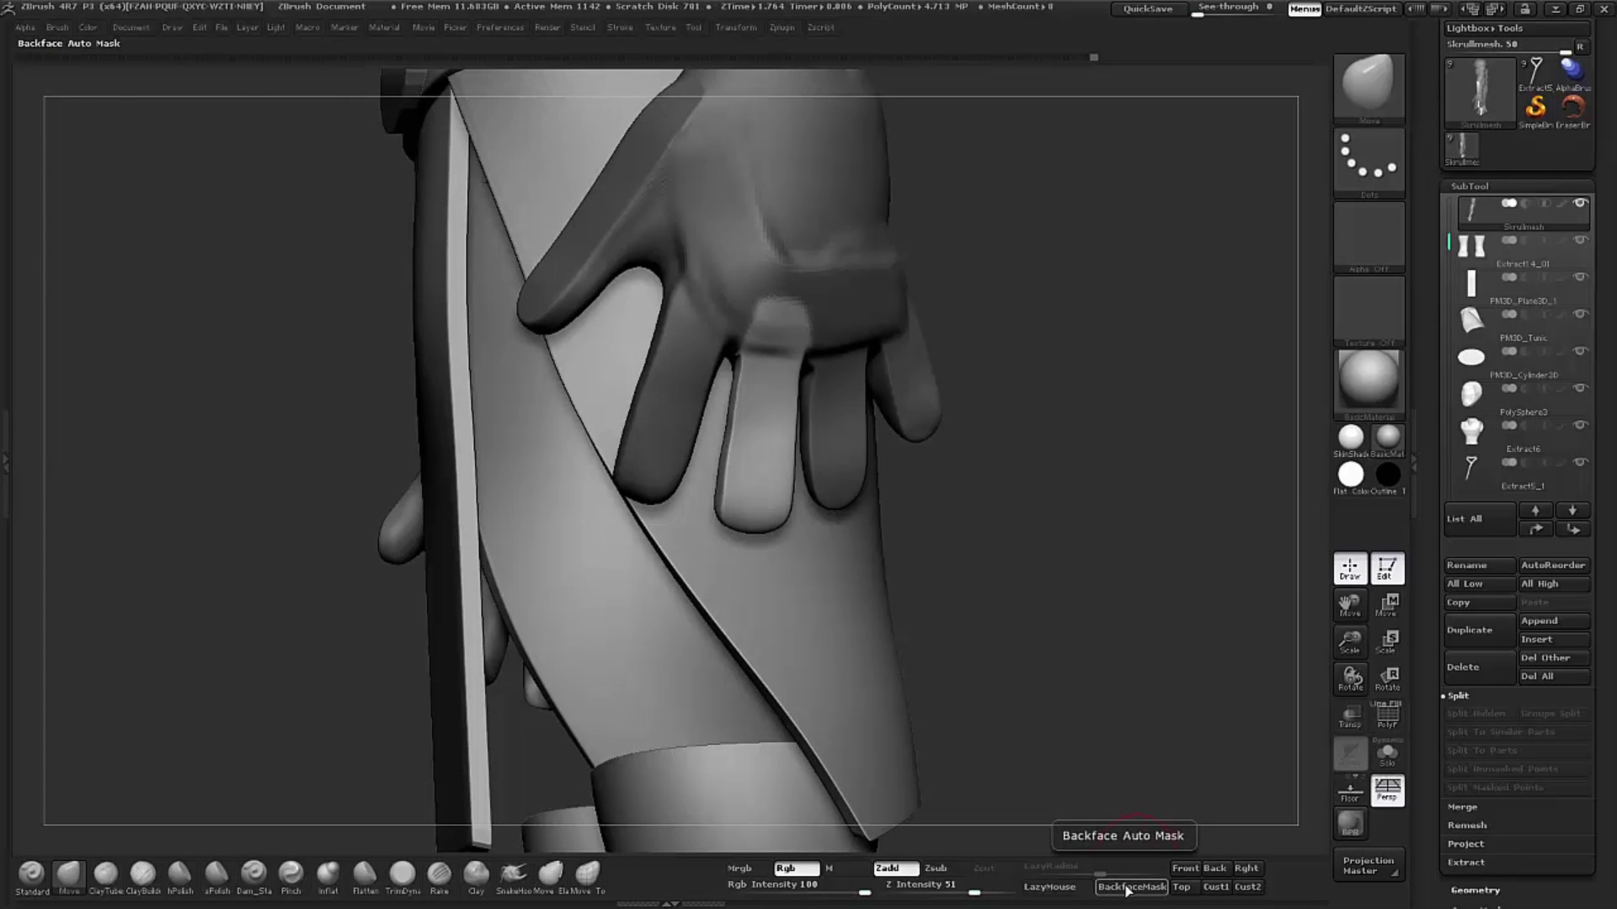
pyautogui.moveTo(1111, 354); pyautogui.dragTo(965, 395)
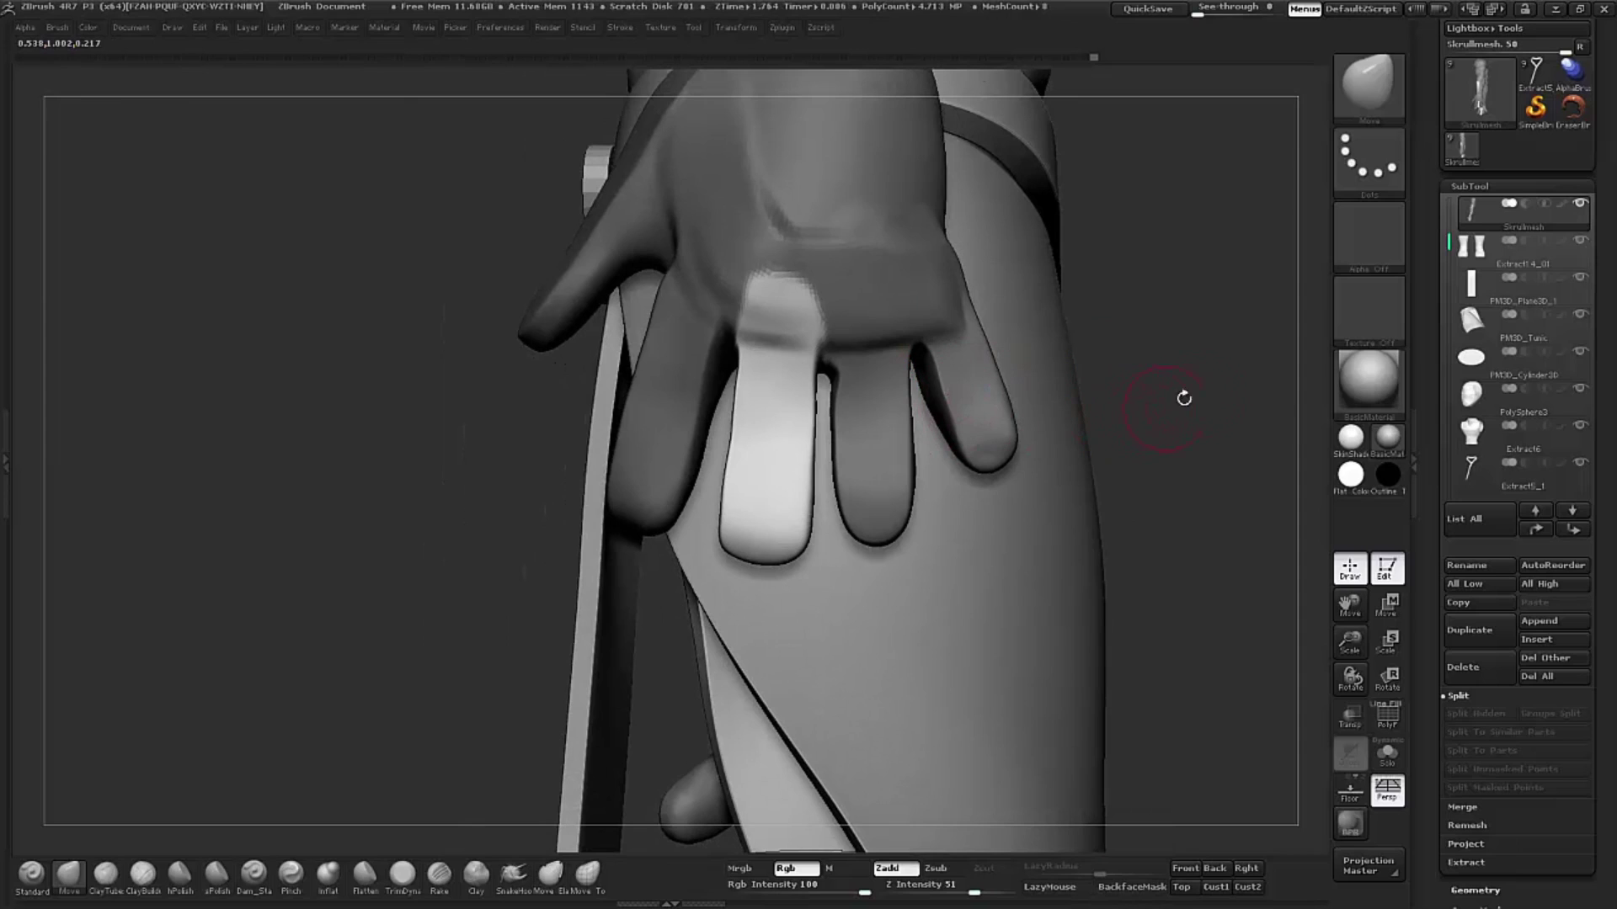
pyautogui.moveTo(1190, 379)
pyautogui.mouseDown()
pyautogui.moveTo(1195, 426)
pyautogui.moveTo(823, 277)
pyautogui.mouseUp()
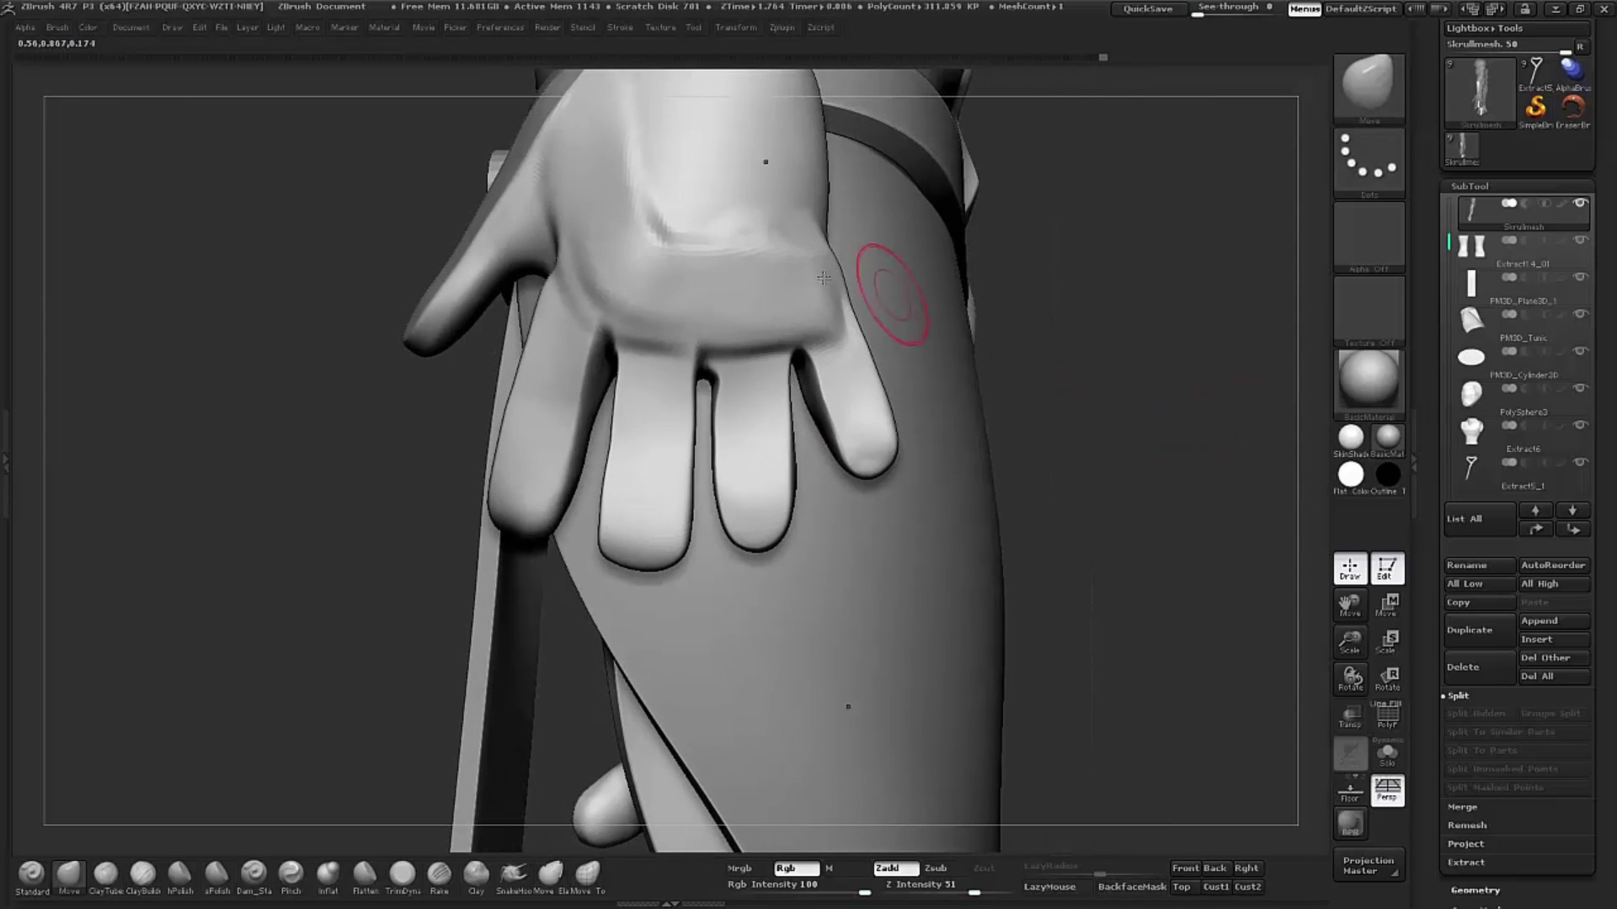
pyautogui.press('ctrl')
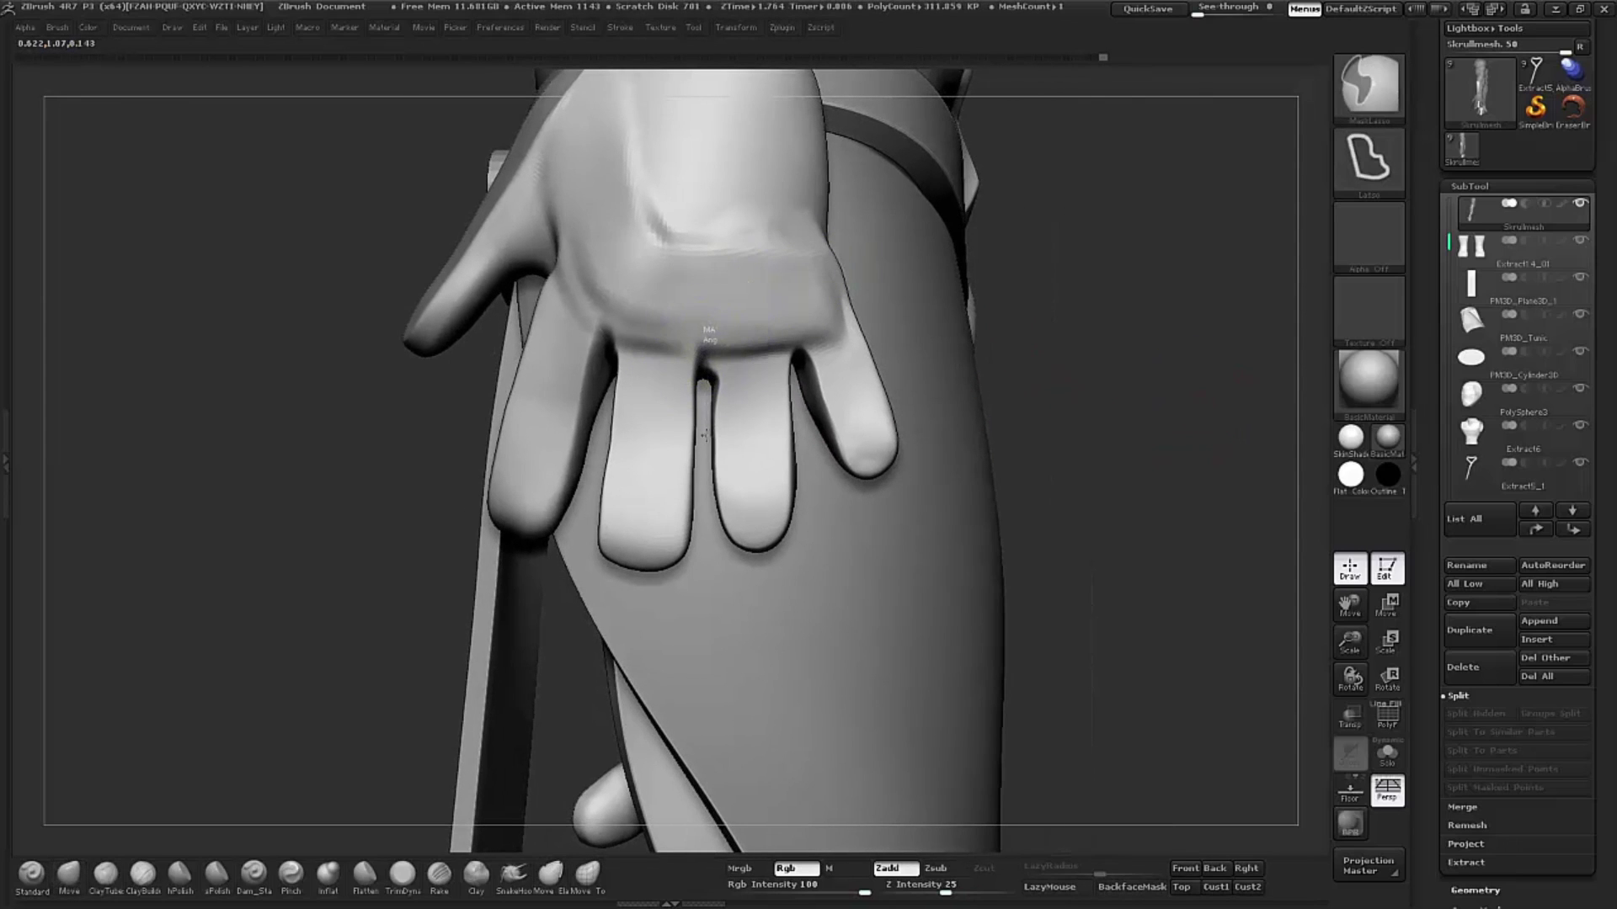
pyautogui.keyDown('ctrl'); pyautogui.moveTo(706, 495); pyautogui.dragTo(811, 436); pyautogui.keyUp('ctrl')
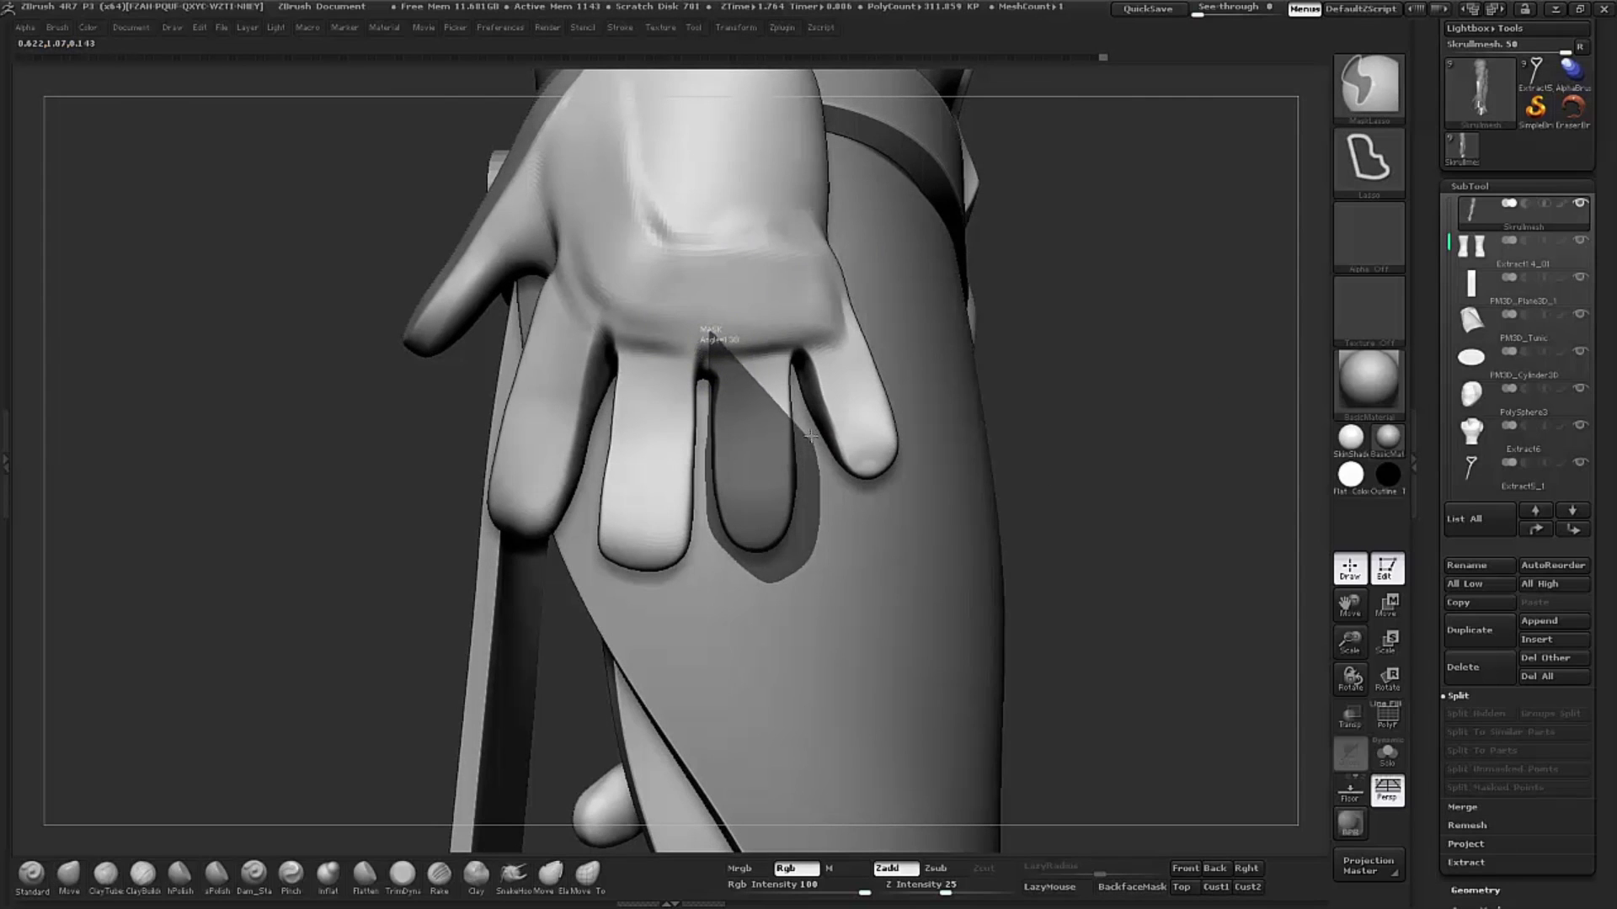
# Step: Invert the mask, smooth the middle finger's knuckle and pull its tip slightly longer
pyautogui.moveTo(1095, 354); pyautogui.dragTo(1192, 383)
pyautogui.keyDown('ctrl'); pyautogui.click(1196, 380); pyautogui.keyUp('ctrl')
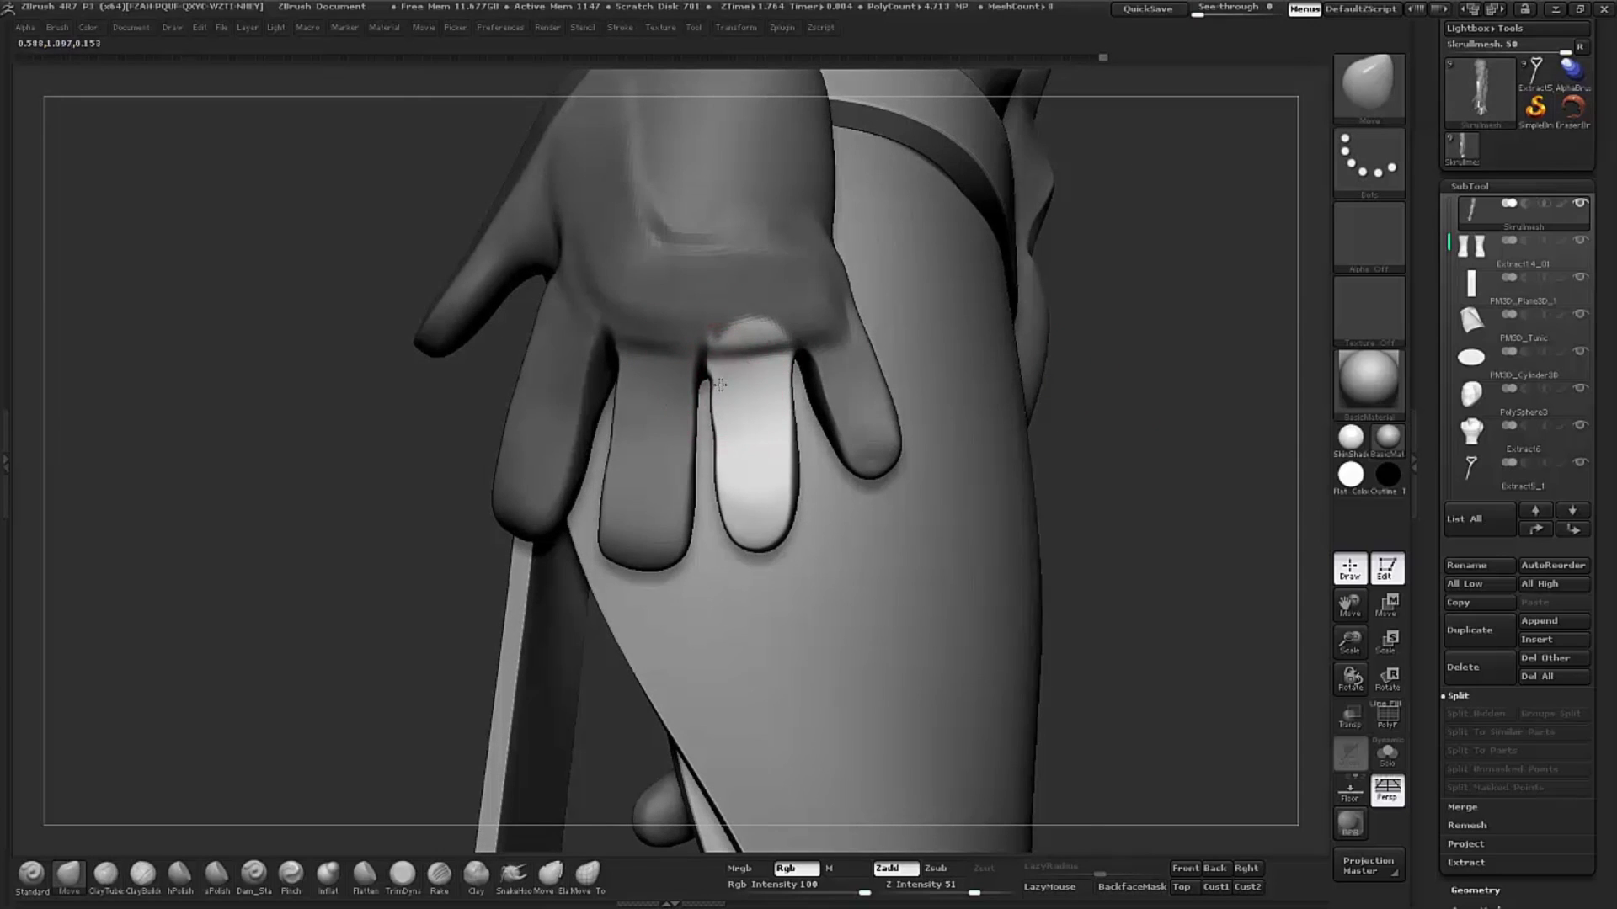
pyautogui.moveTo(739, 534)
pyautogui.mouseDown()
pyautogui.moveTo(738, 549)
pyautogui.moveTo(775, 531)
pyautogui.moveTo(758, 523)
pyautogui.moveTo(757, 567)
pyautogui.mouseUp()
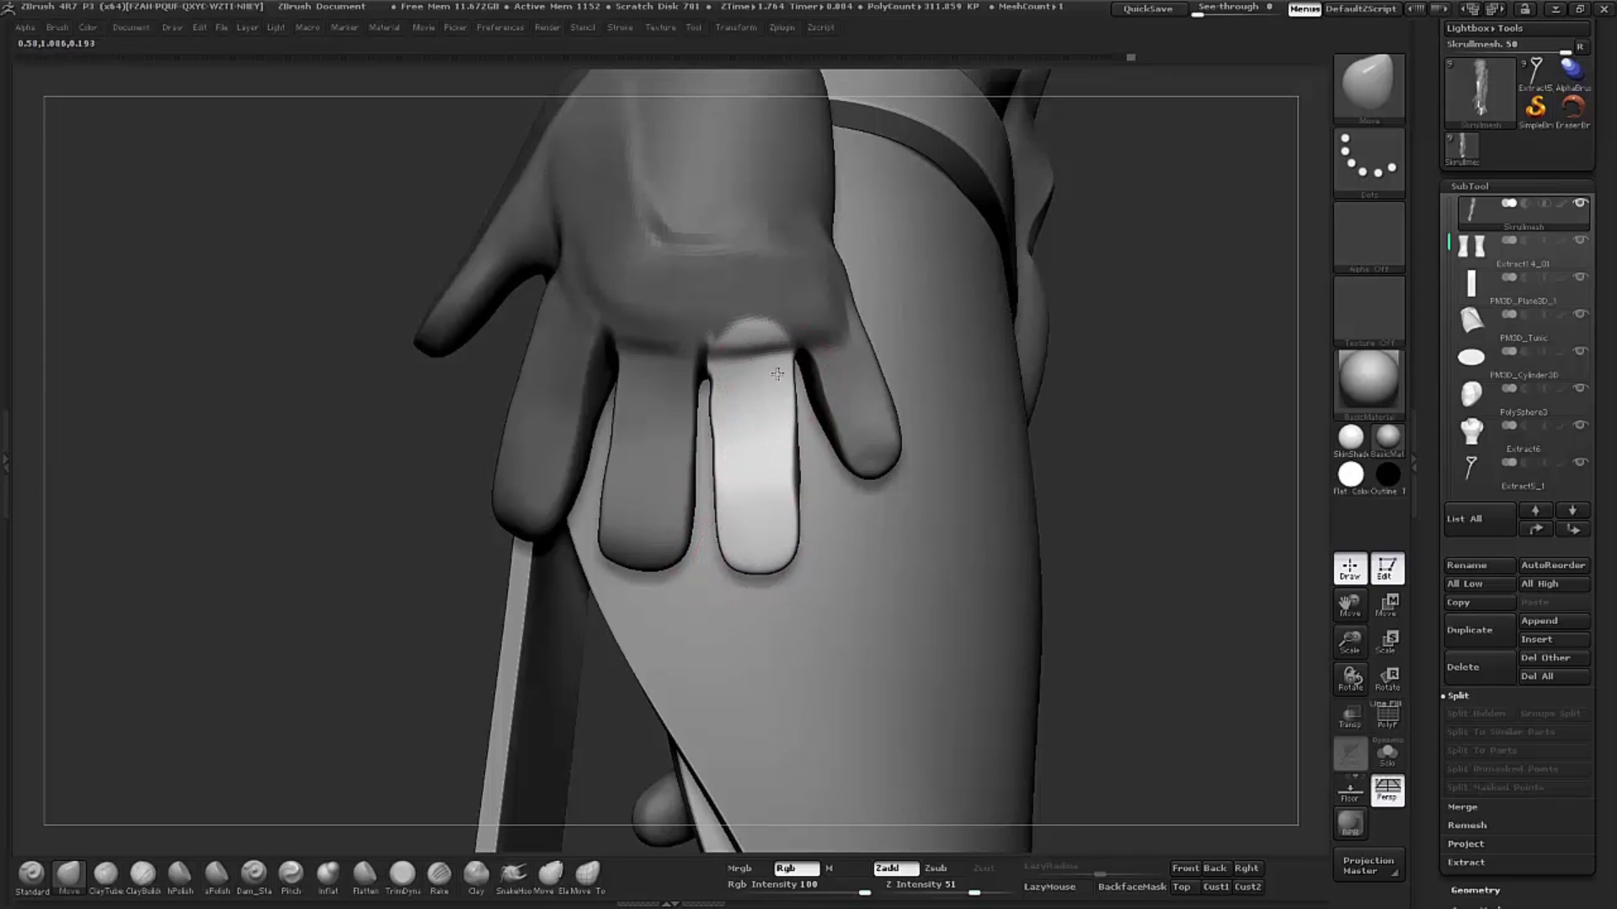
pyautogui.keyDown('shift'); pyautogui.moveTo(722, 396); pyautogui.dragTo(722, 453); pyautogui.keyUp('shift')
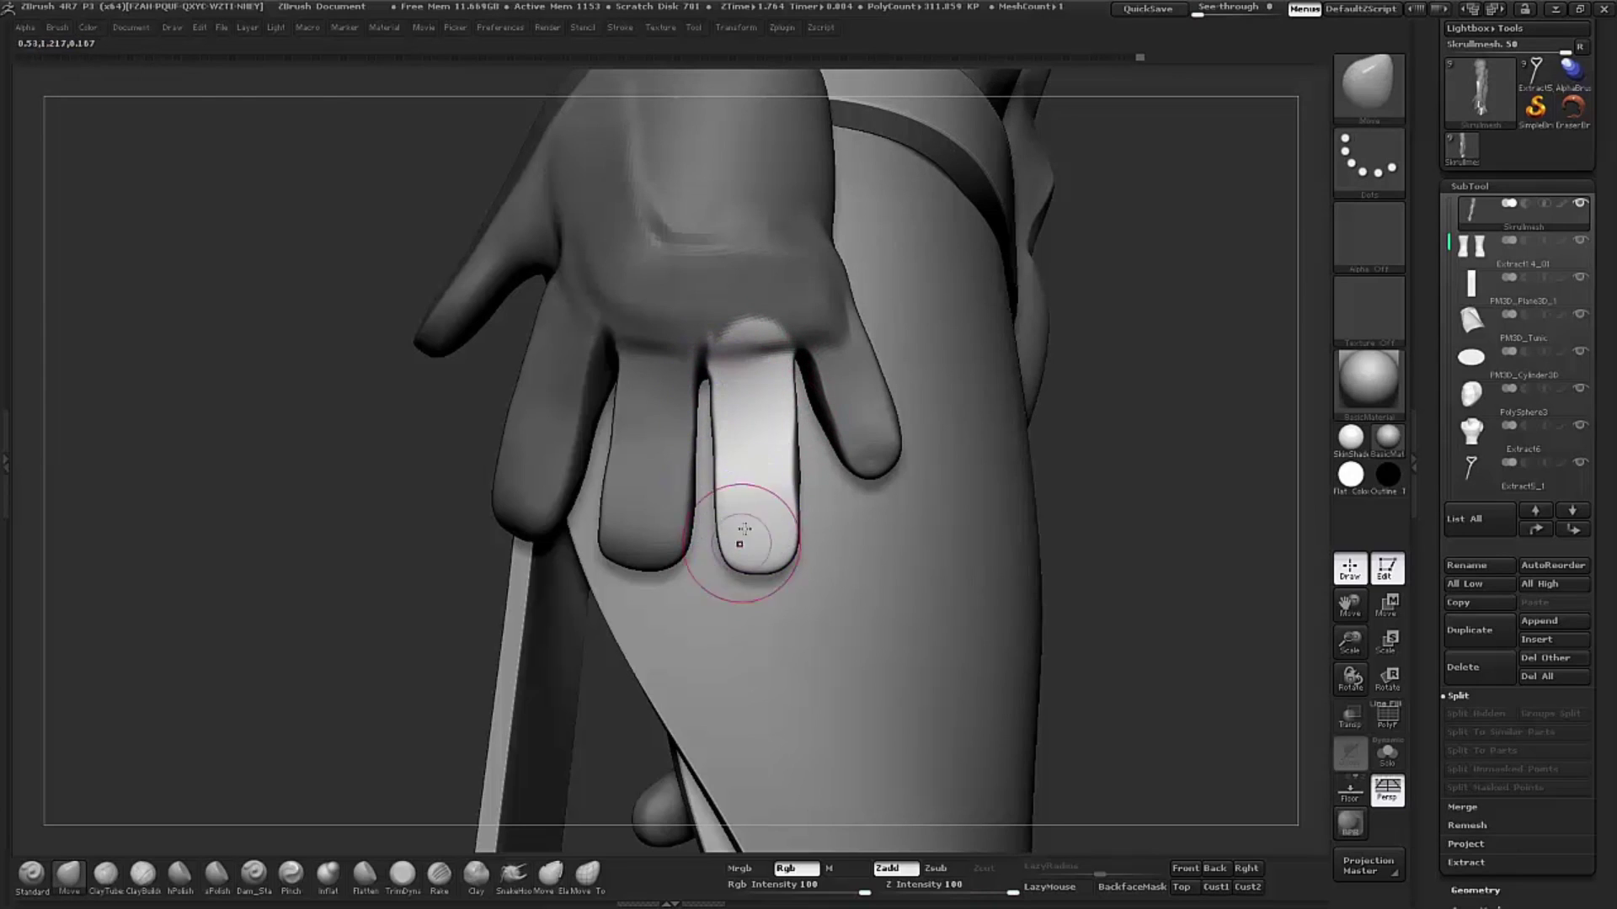
pyautogui.moveTo(769, 530); pyautogui.dragTo(793, 547)
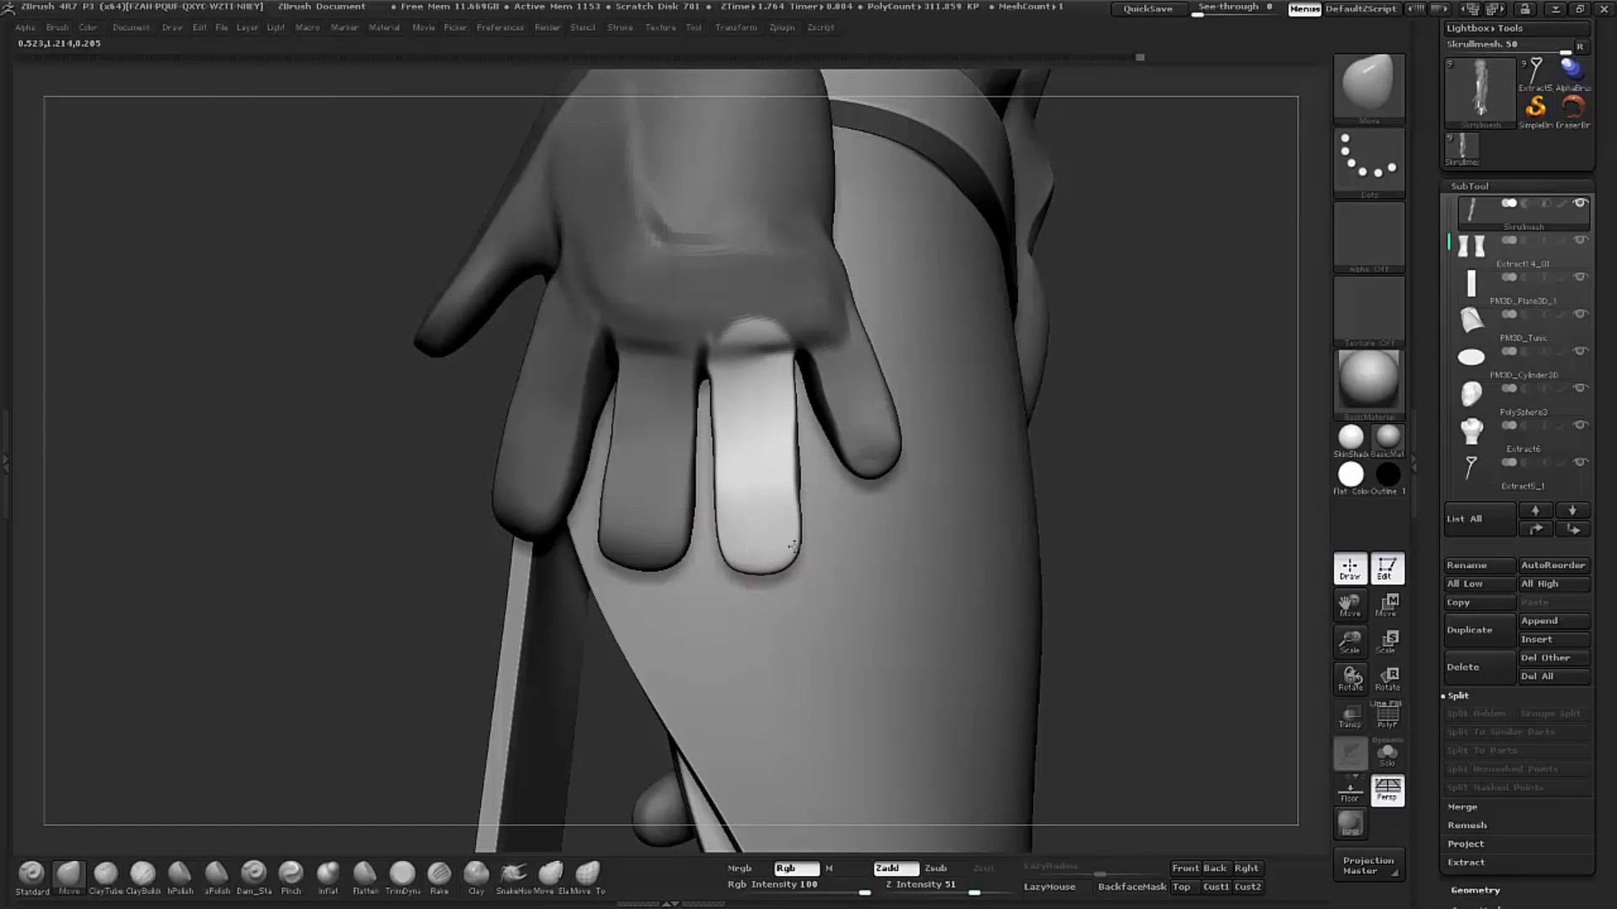
pyautogui.moveTo(1157, 462); pyautogui.dragTo(1154, 461)
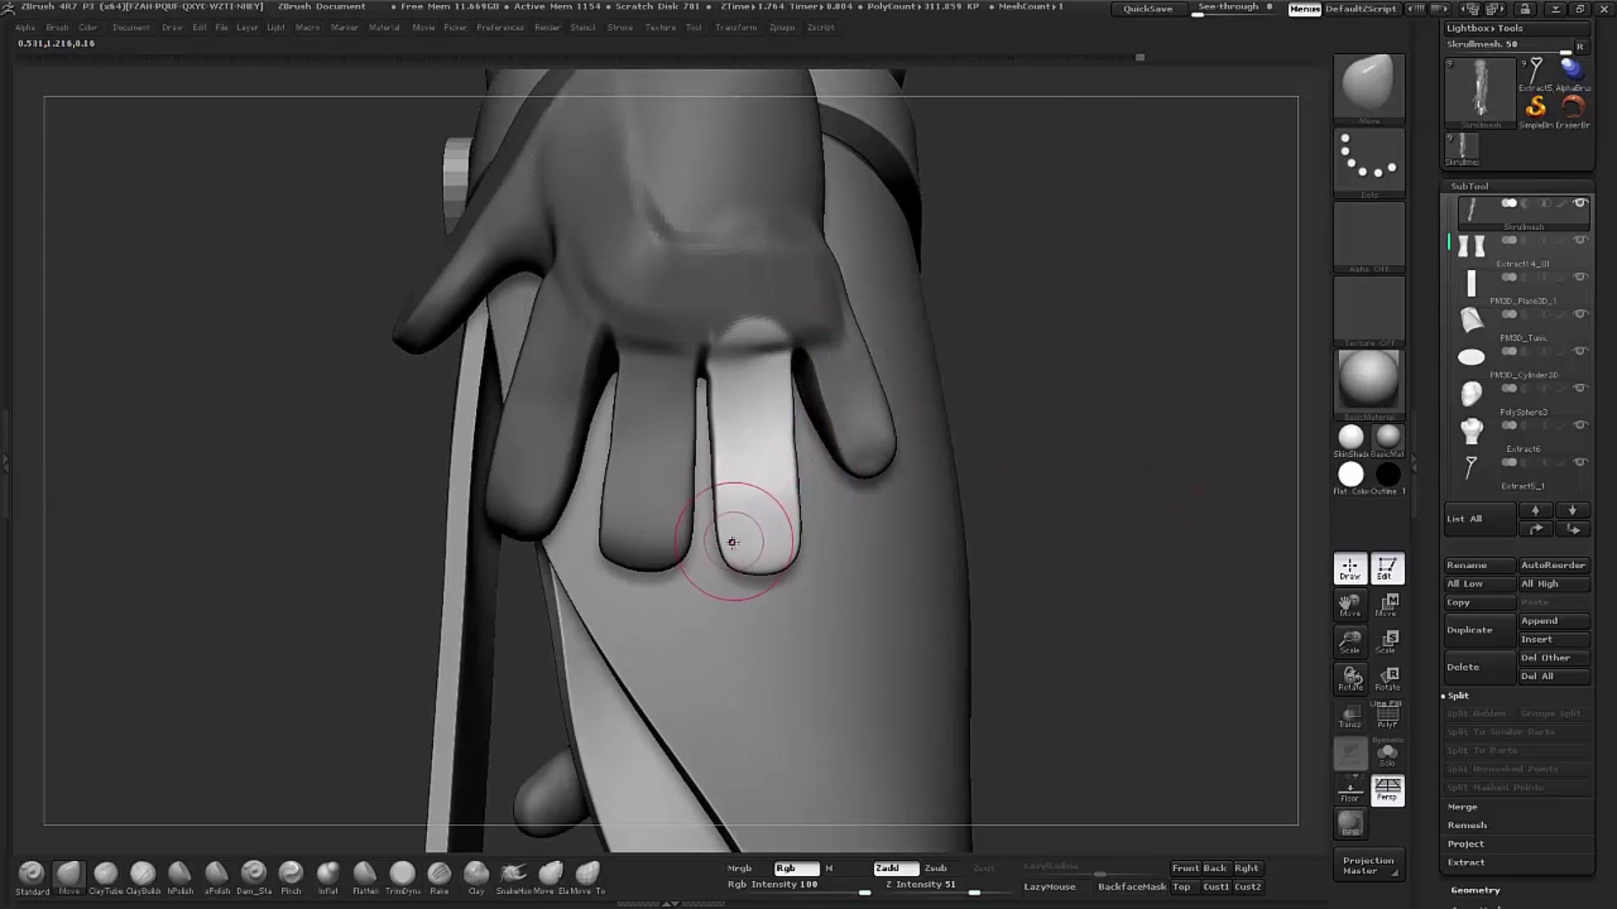
pyautogui.moveTo(1072, 368)
pyautogui.mouseDown()
pyautogui.moveTo(1057, 379)
pyautogui.moveTo(1102, 374)
pyautogui.moveTo(1112, 338)
pyautogui.moveTo(1085, 373)
pyautogui.mouseUp()
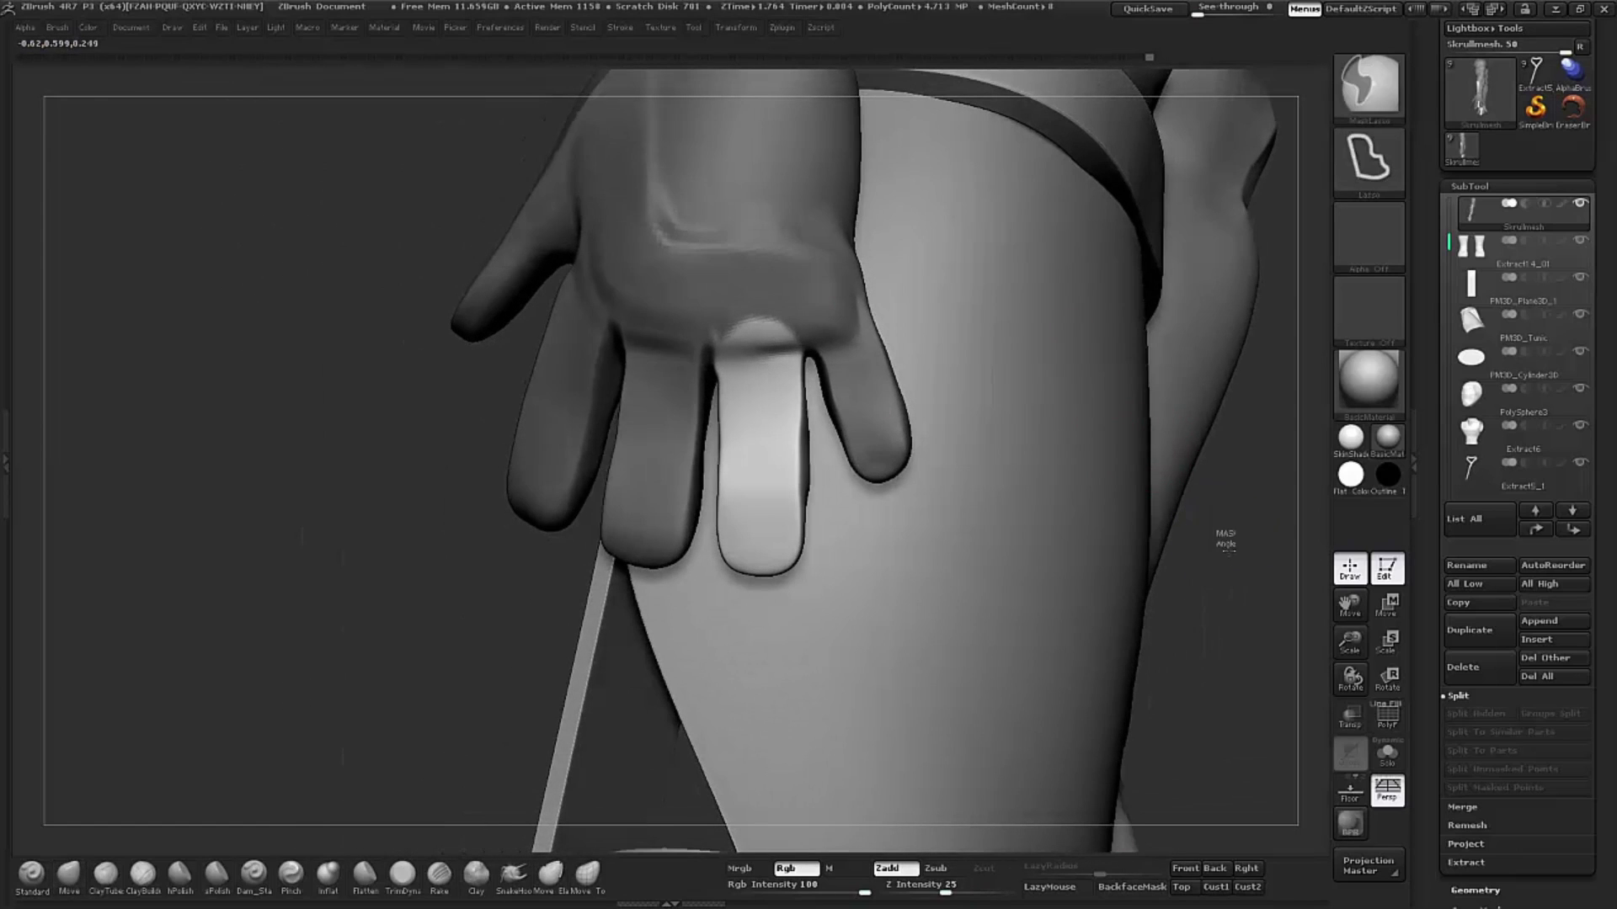
# Step: Clear the old mask, lasso-mask the pinky and invert so only the pinky is free
pyautogui.keyDown('ctrl'); pyautogui.moveTo(1325, 531); pyautogui.dragTo(1314, 506); pyautogui.keyUp('ctrl')
pyautogui.keyDown('ctrl'); pyautogui.moveTo(853, 253); pyautogui.dragTo(863, 320); pyautogui.keyUp('ctrl')
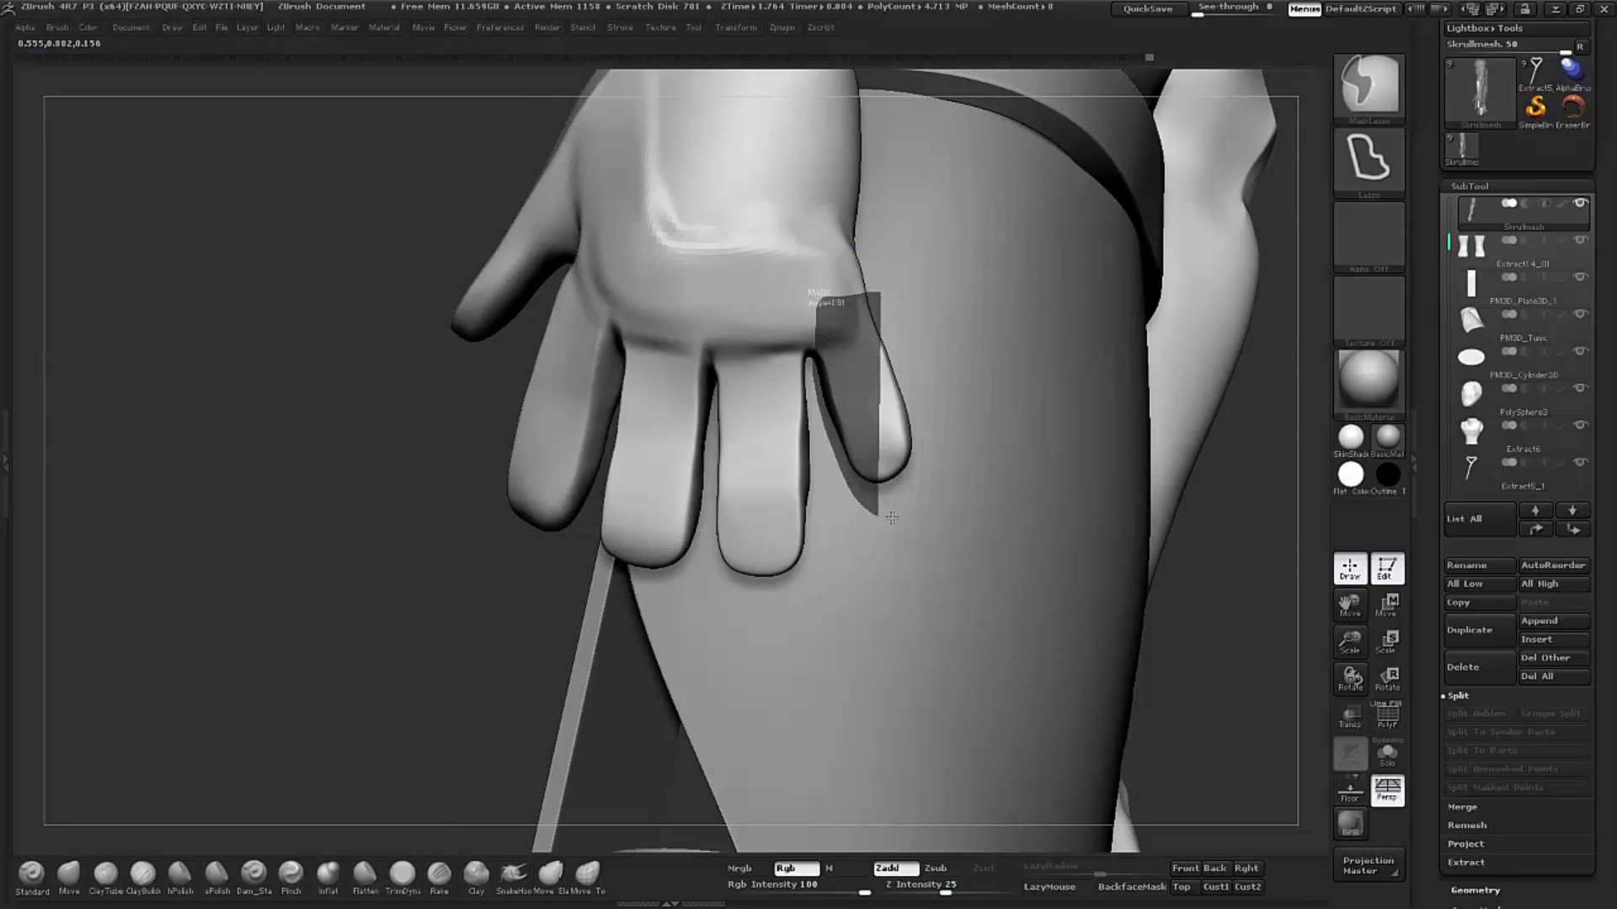
pyautogui.keyDown('ctrl'); pyautogui.moveTo(822, 426); pyautogui.dragTo(872, 314); pyautogui.keyUp('ctrl')
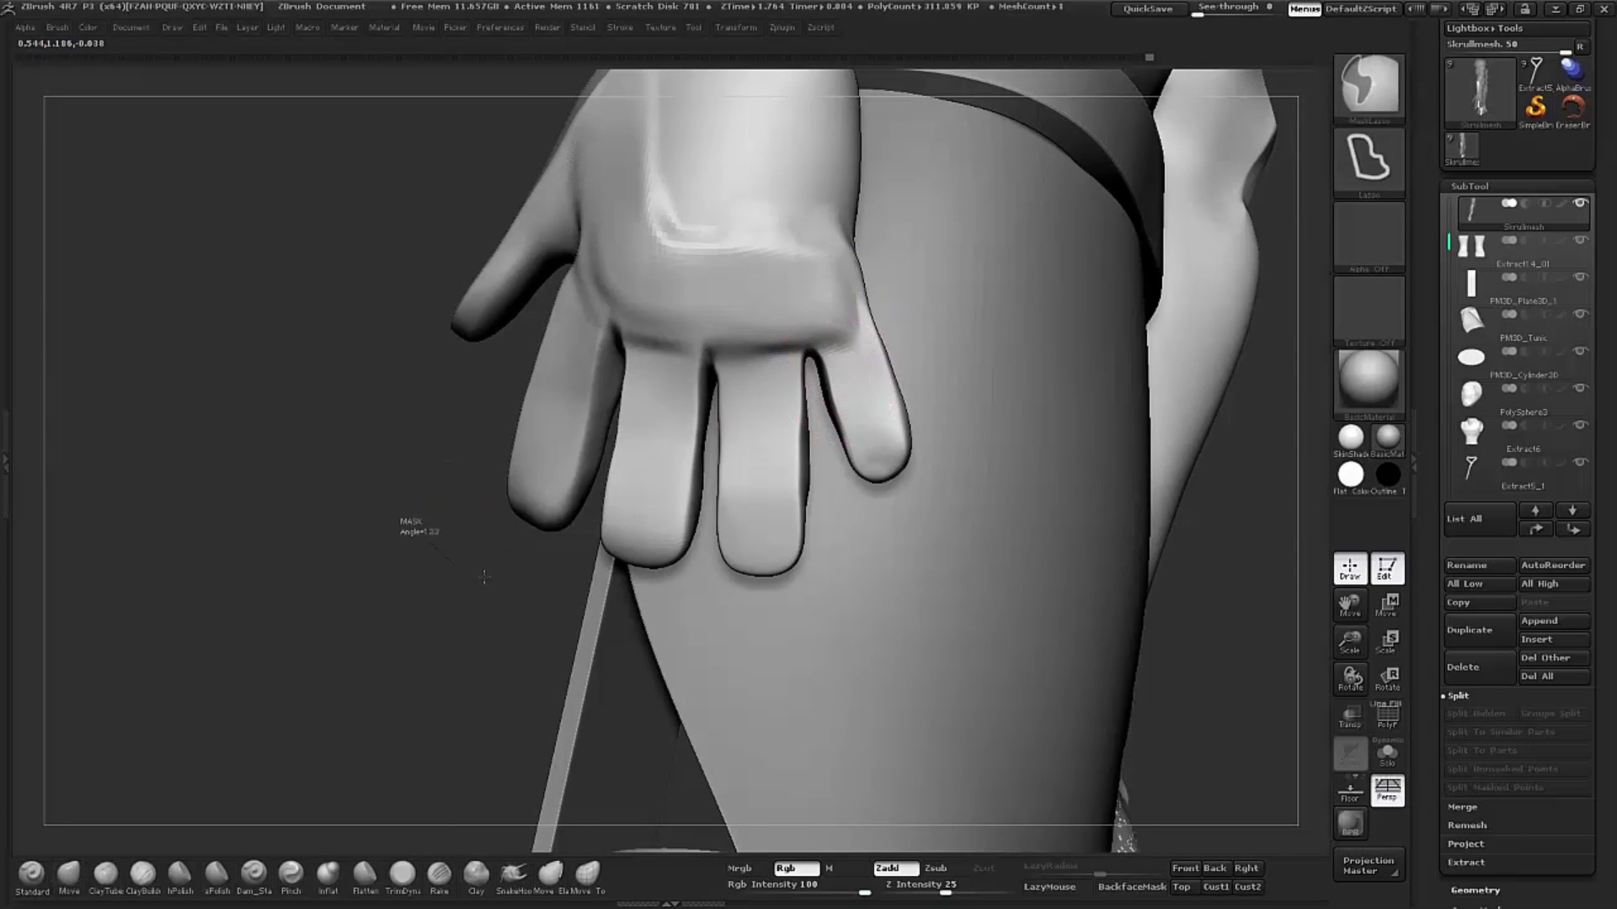
pyautogui.press('ctrl')
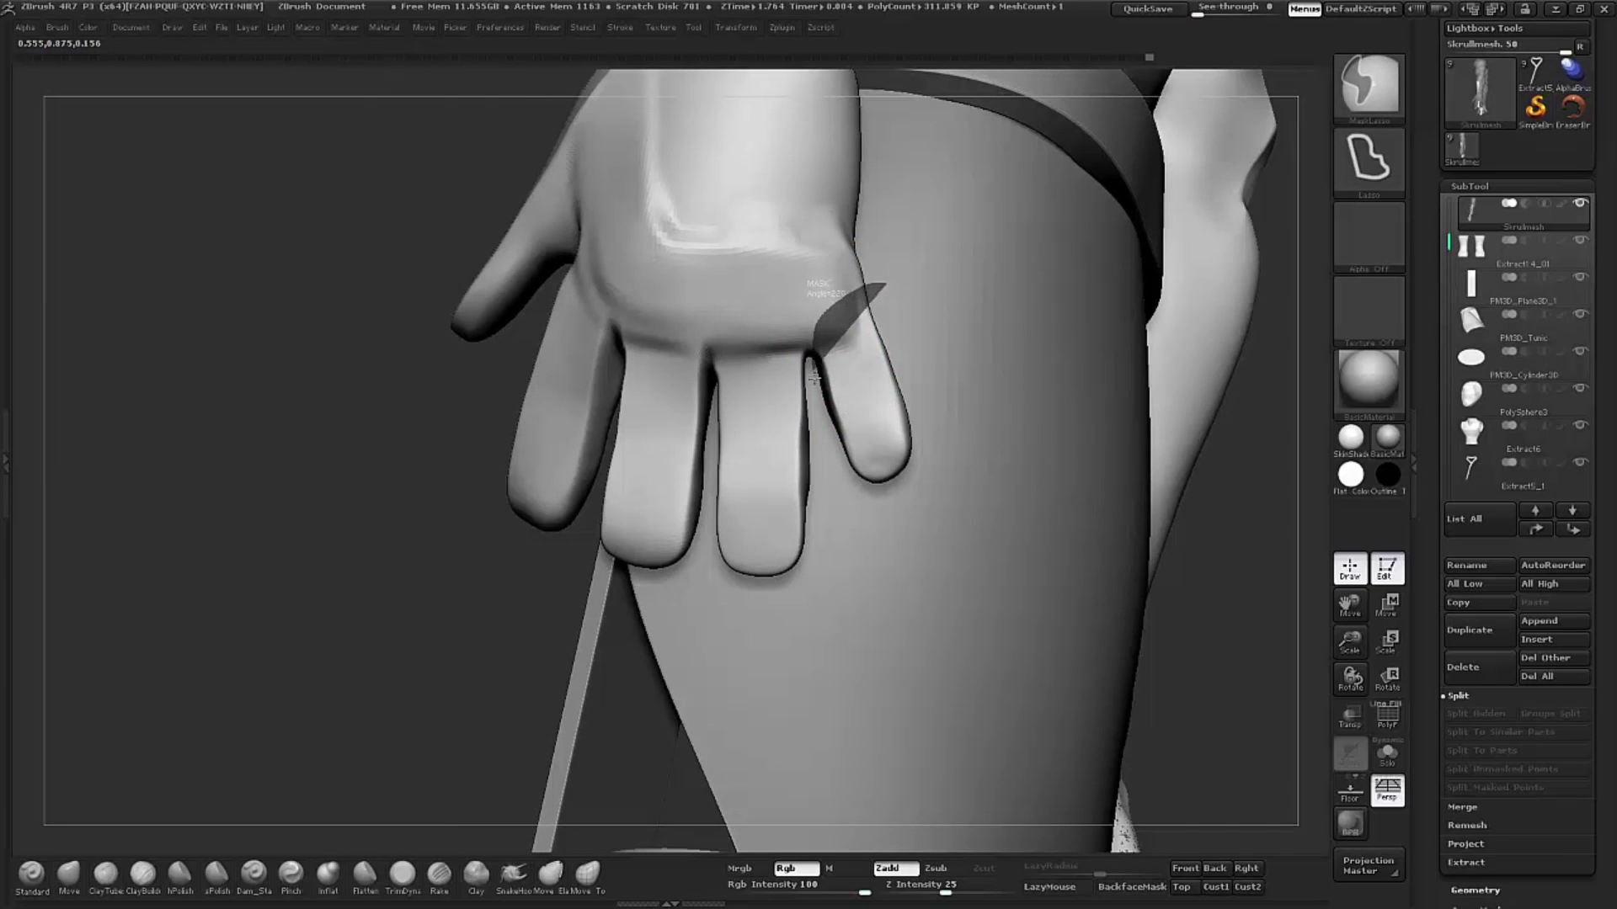
pyautogui.keyDown('ctrl'); pyautogui.moveTo(868, 515); pyautogui.dragTo(884, 337); pyautogui.keyUp('ctrl')
pyautogui.moveTo(581, 589)
pyautogui.mouseDown()
pyautogui.moveTo(472, 599)
pyautogui.moveTo(867, 432)
pyautogui.mouseUp()
pyautogui.press('ctrl')
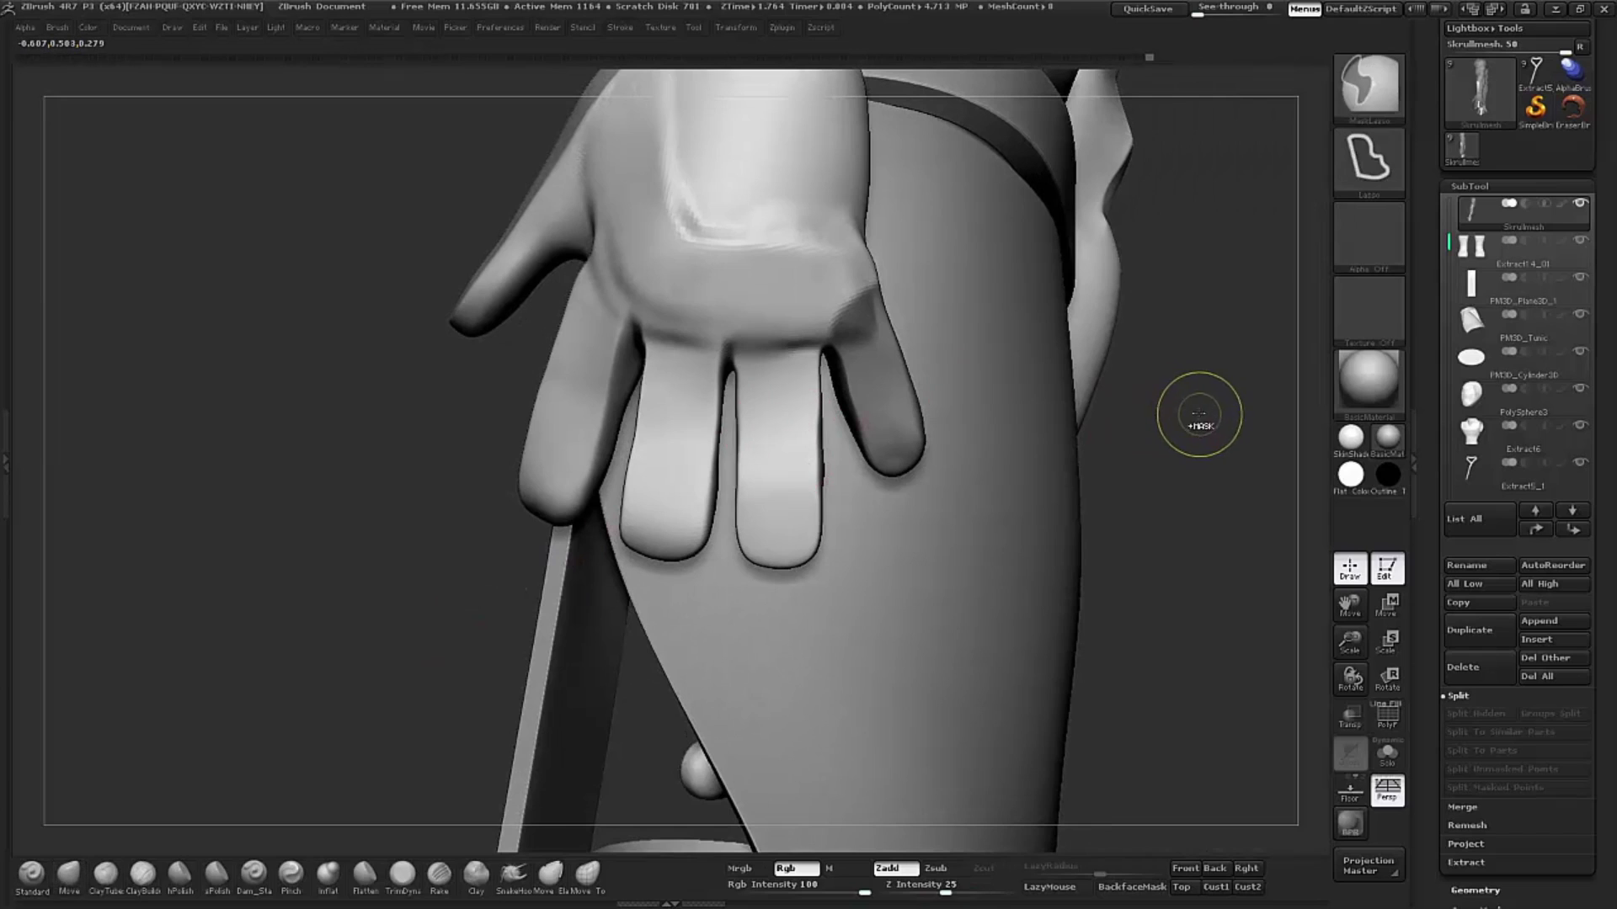
pyautogui.keyDown('ctrl'); pyautogui.click(1193, 414); pyautogui.keyUp('ctrl')
pyautogui.moveTo(1192, 417); pyautogui.dragTo(1088, 354)
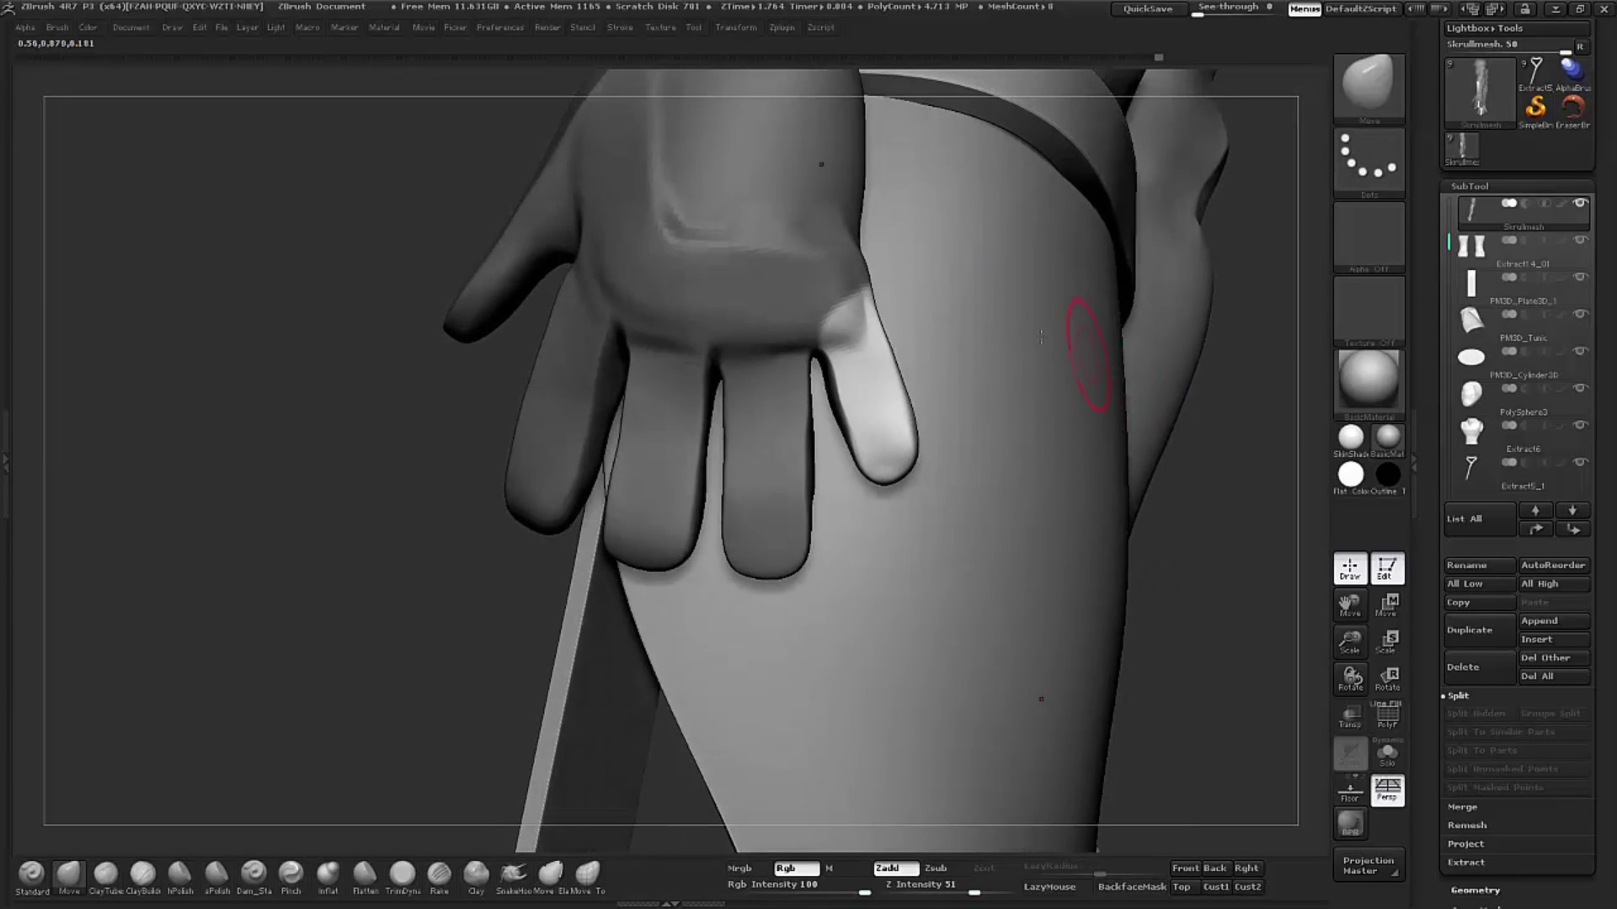
# Step: Stretch the pinky downward, blend its base, clear the mask, undo a spike and smooth the fingers
pyautogui.moveTo(832, 368); pyautogui.dragTo(910, 476)
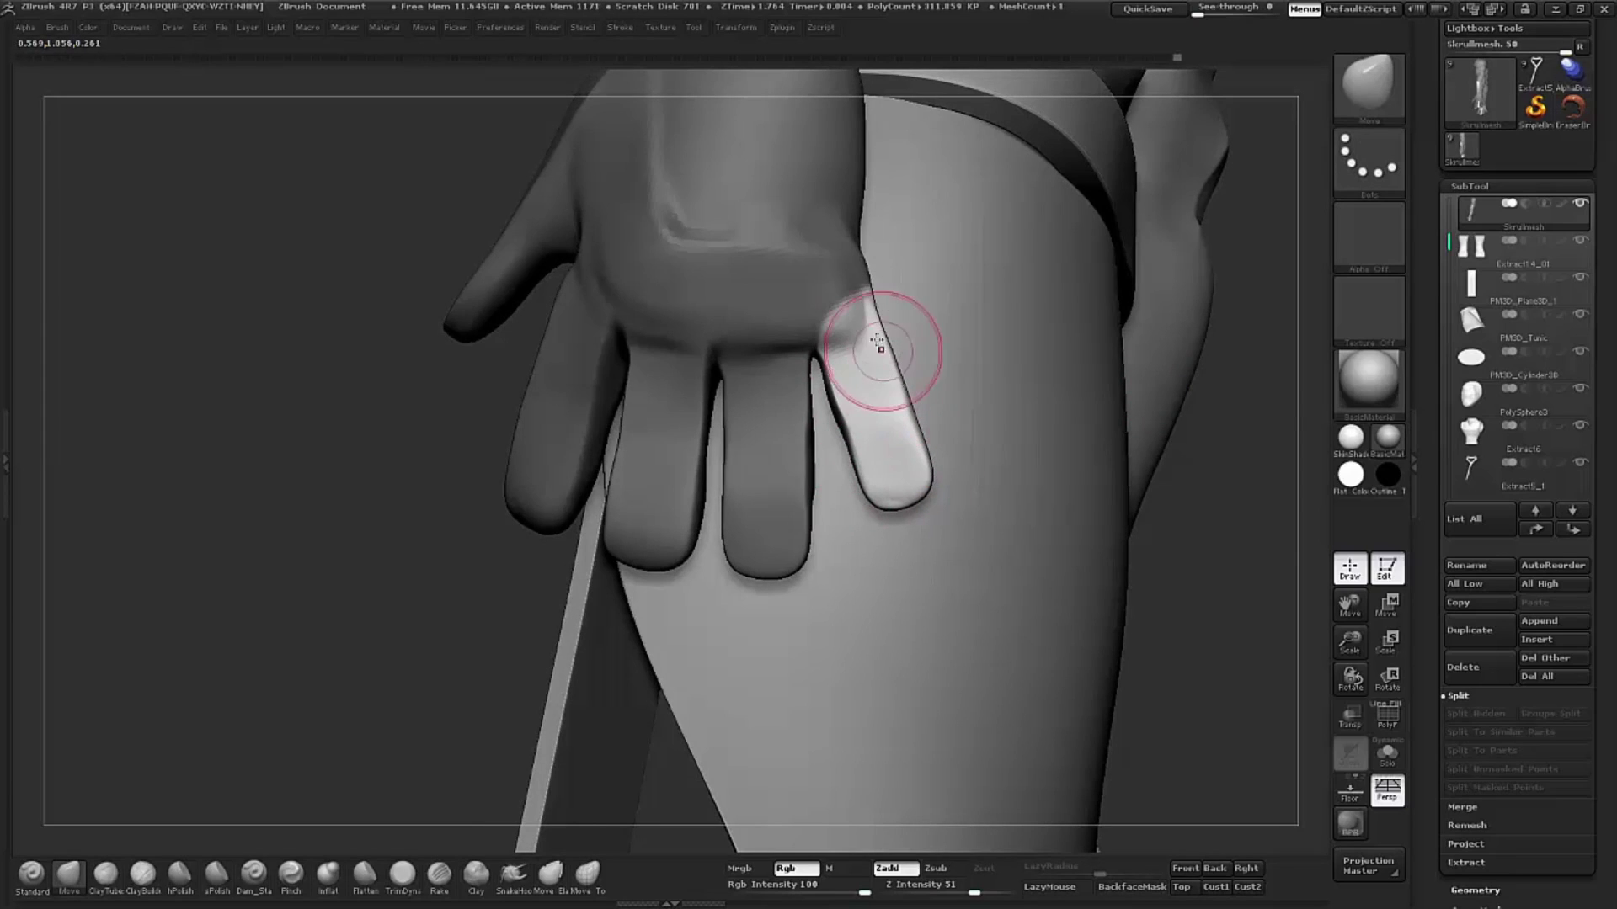
pyautogui.keyDown('ctrl'); pyautogui.keyDown('alt'); pyautogui.moveTo(863, 345); pyautogui.dragTo(841, 397); pyautogui.keyUp('alt'); pyautogui.keyUp('ctrl')
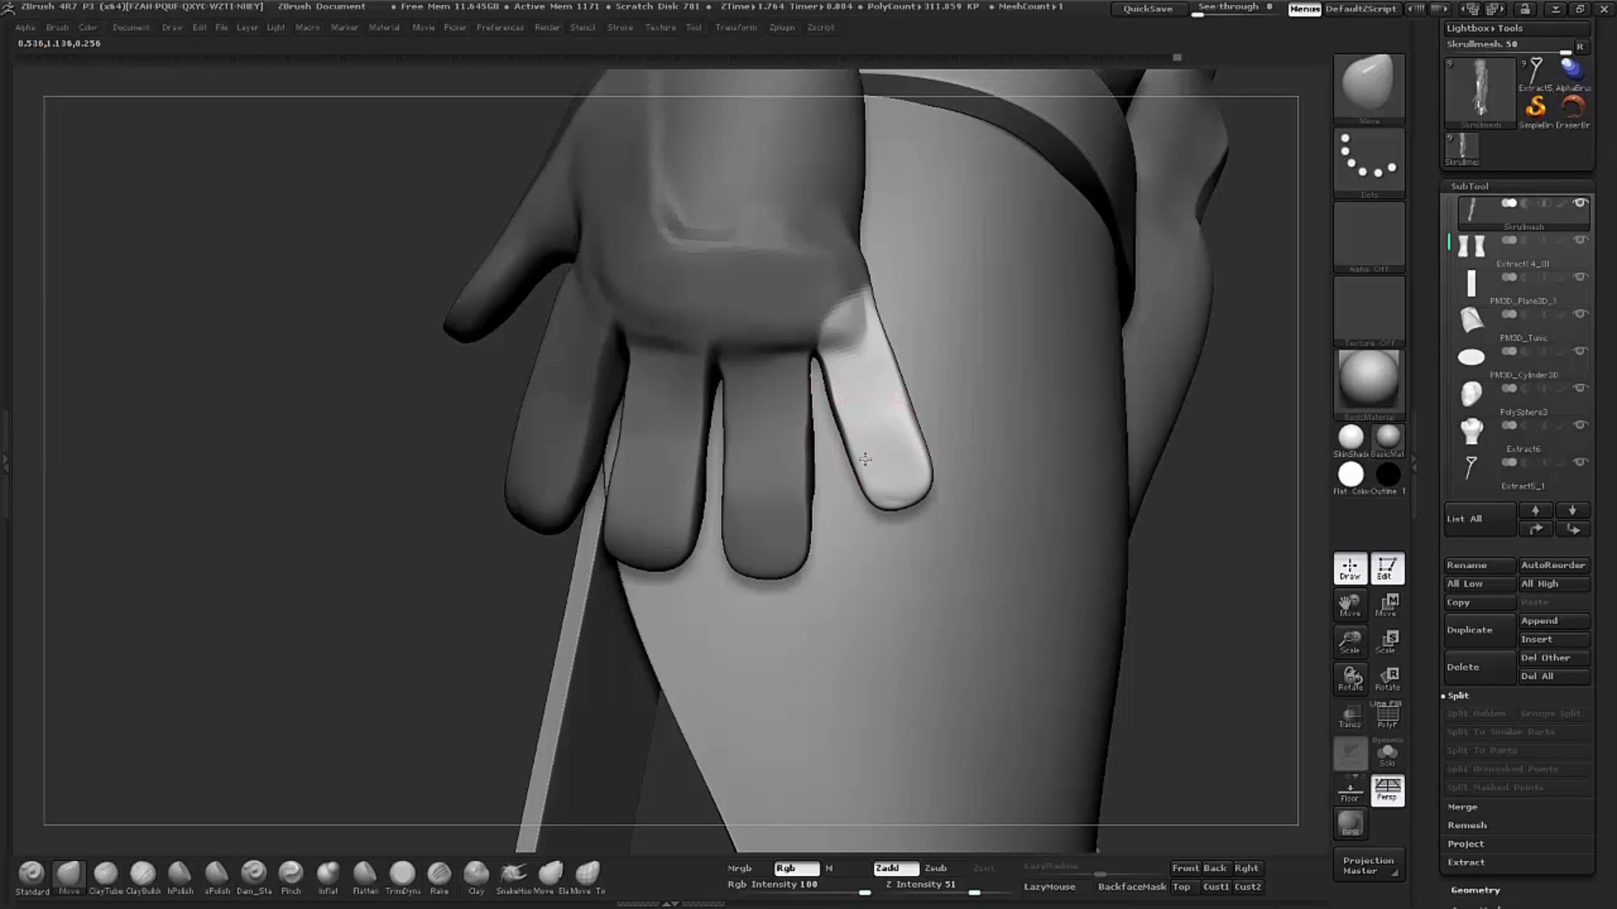
pyautogui.keyDown('ctrl'); pyautogui.keyDown('alt'); pyautogui.moveTo(905, 482); pyautogui.dragTo(910, 459); pyautogui.keyUp('alt'); pyautogui.keyUp('ctrl')
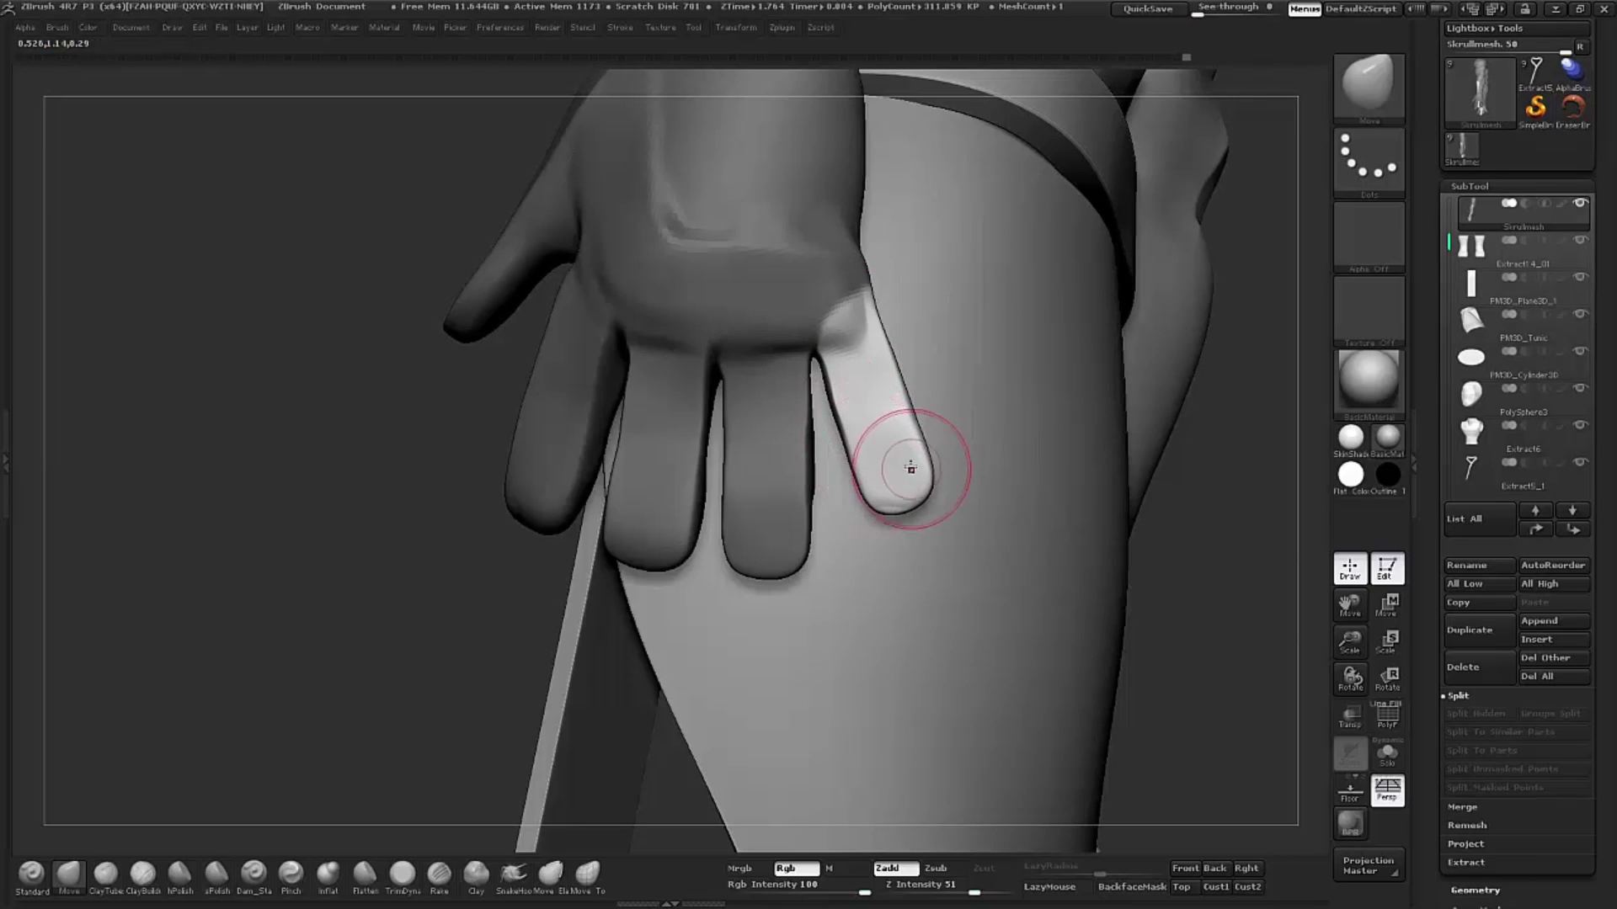
pyautogui.moveTo(1191, 560)
pyautogui.mouseDown()
pyautogui.moveTo(1170, 467)
pyautogui.moveTo(1179, 480)
pyautogui.moveTo(1043, 425)
pyautogui.mouseUp()
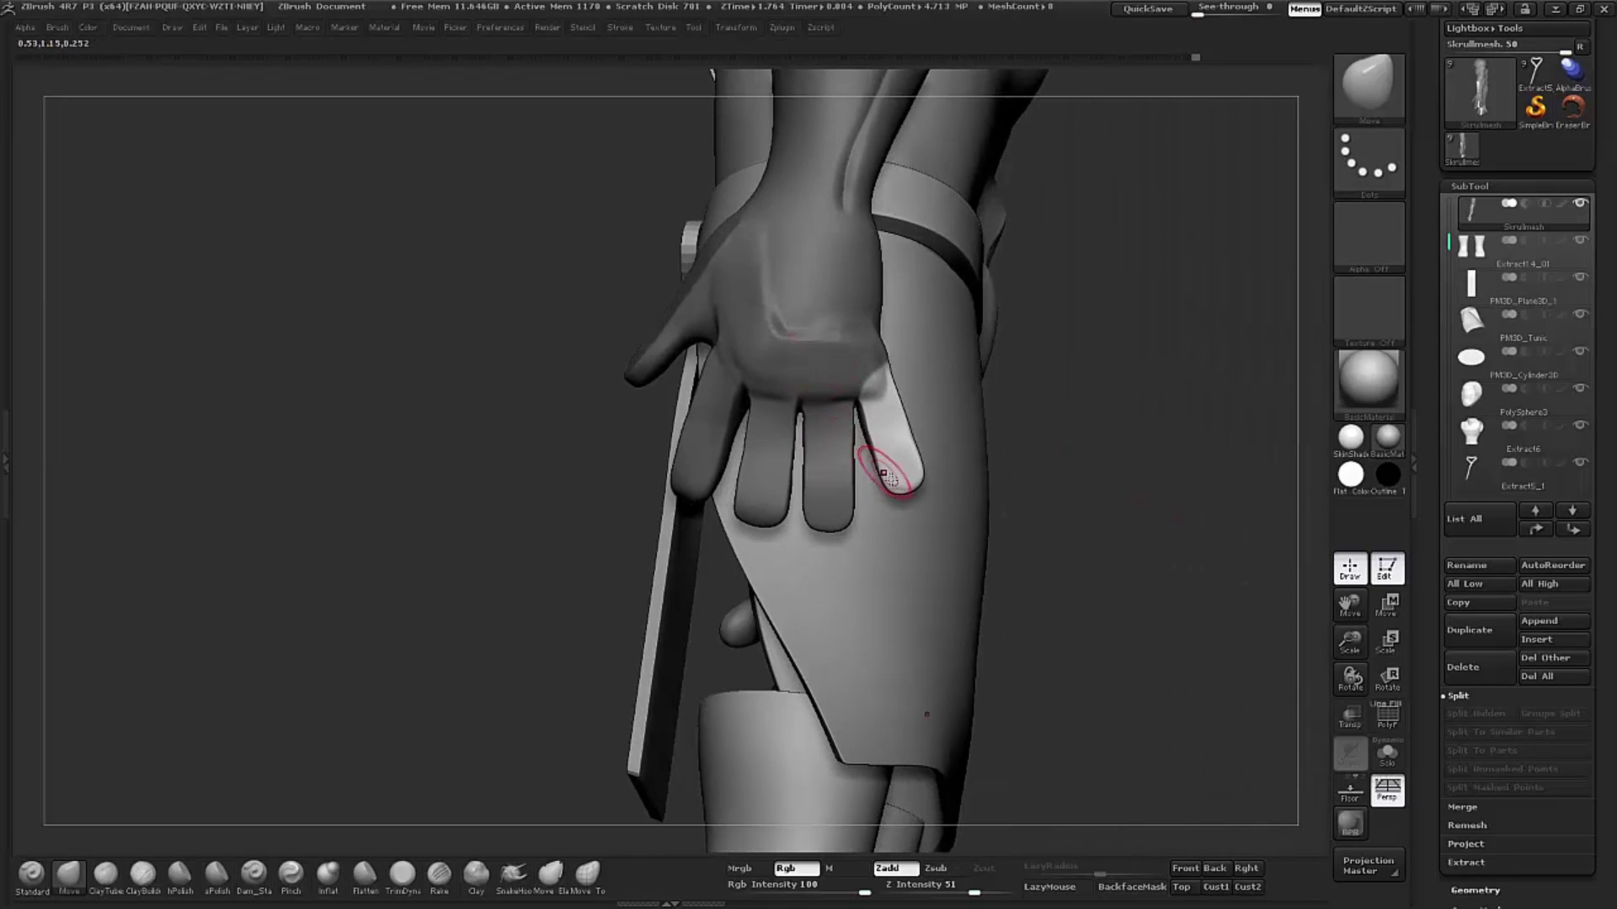
pyautogui.moveTo(884, 474); pyautogui.dragTo(1011, 469)
pyautogui.hotkey('ctrl', 'z')
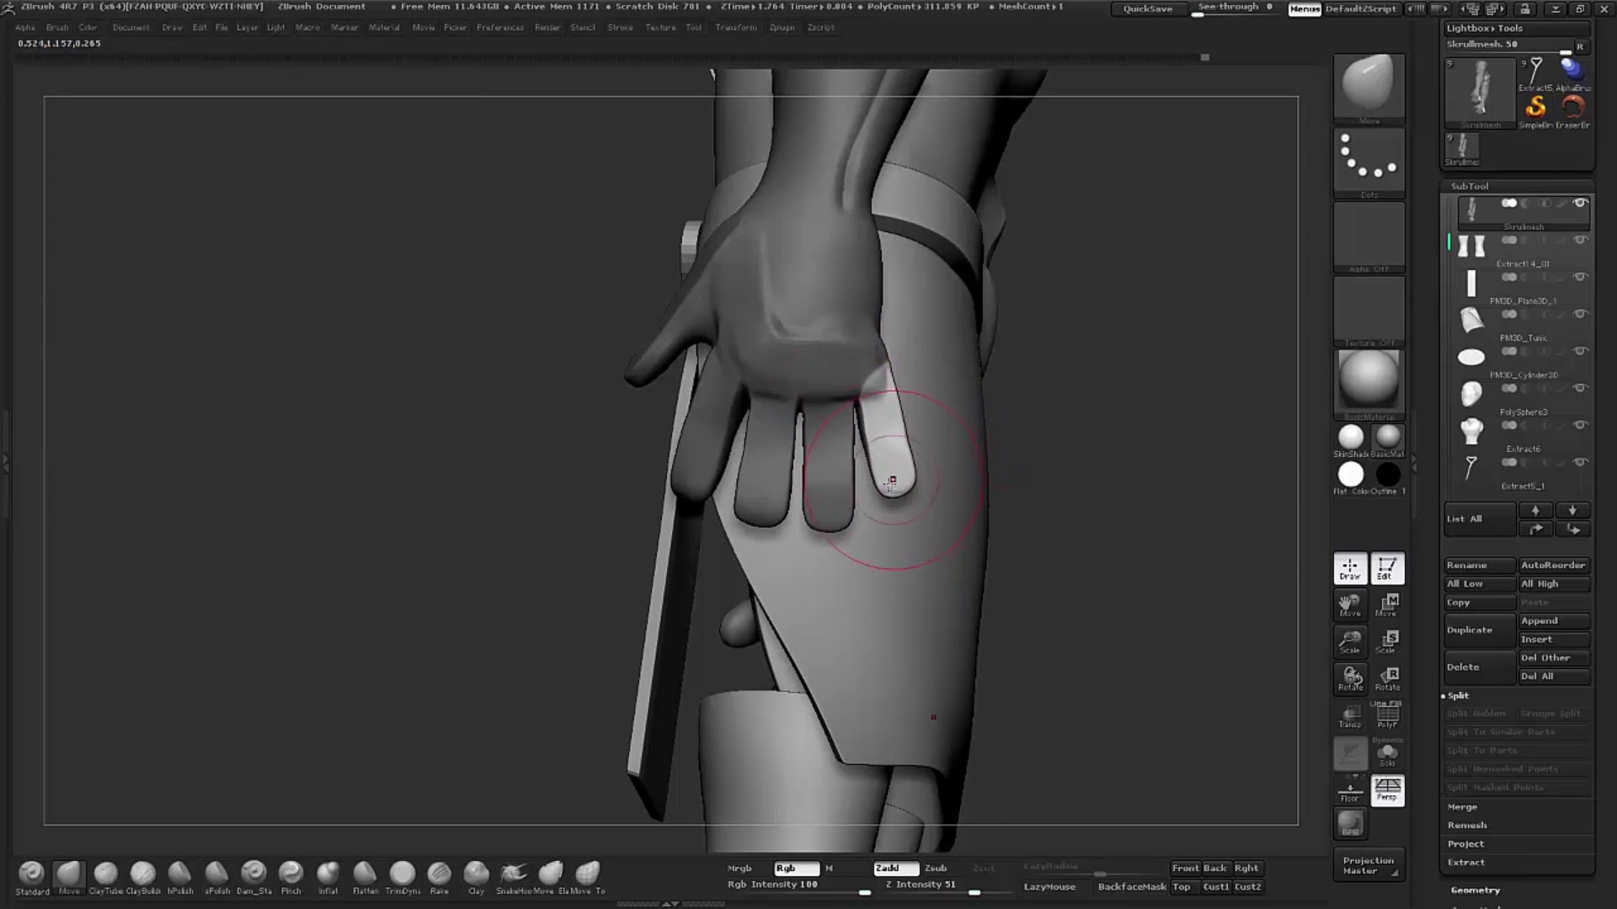
pyautogui.keyDown('shift'); pyautogui.moveTo(1090, 432); pyautogui.dragTo(1100, 430); pyautogui.keyUp('shift')
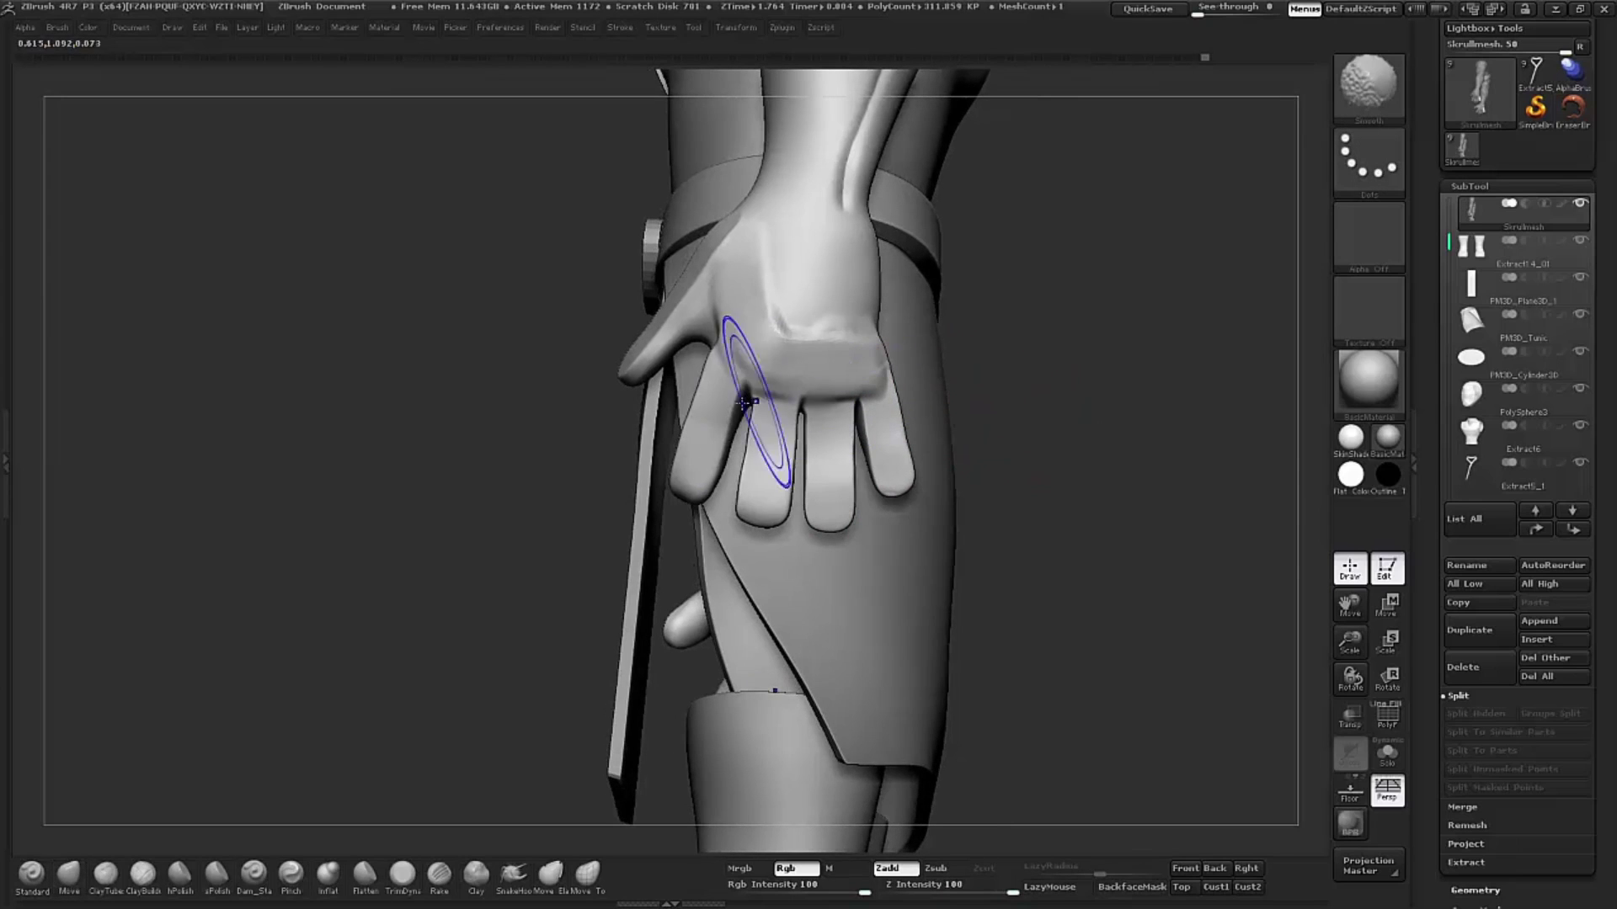
pyautogui.moveTo(1044, 429)
pyautogui.mouseDown()
pyautogui.moveTo(1134, 427)
pyautogui.moveTo(1093, 407)
pyautogui.moveTo(1286, 658)
pyautogui.mouseUp()
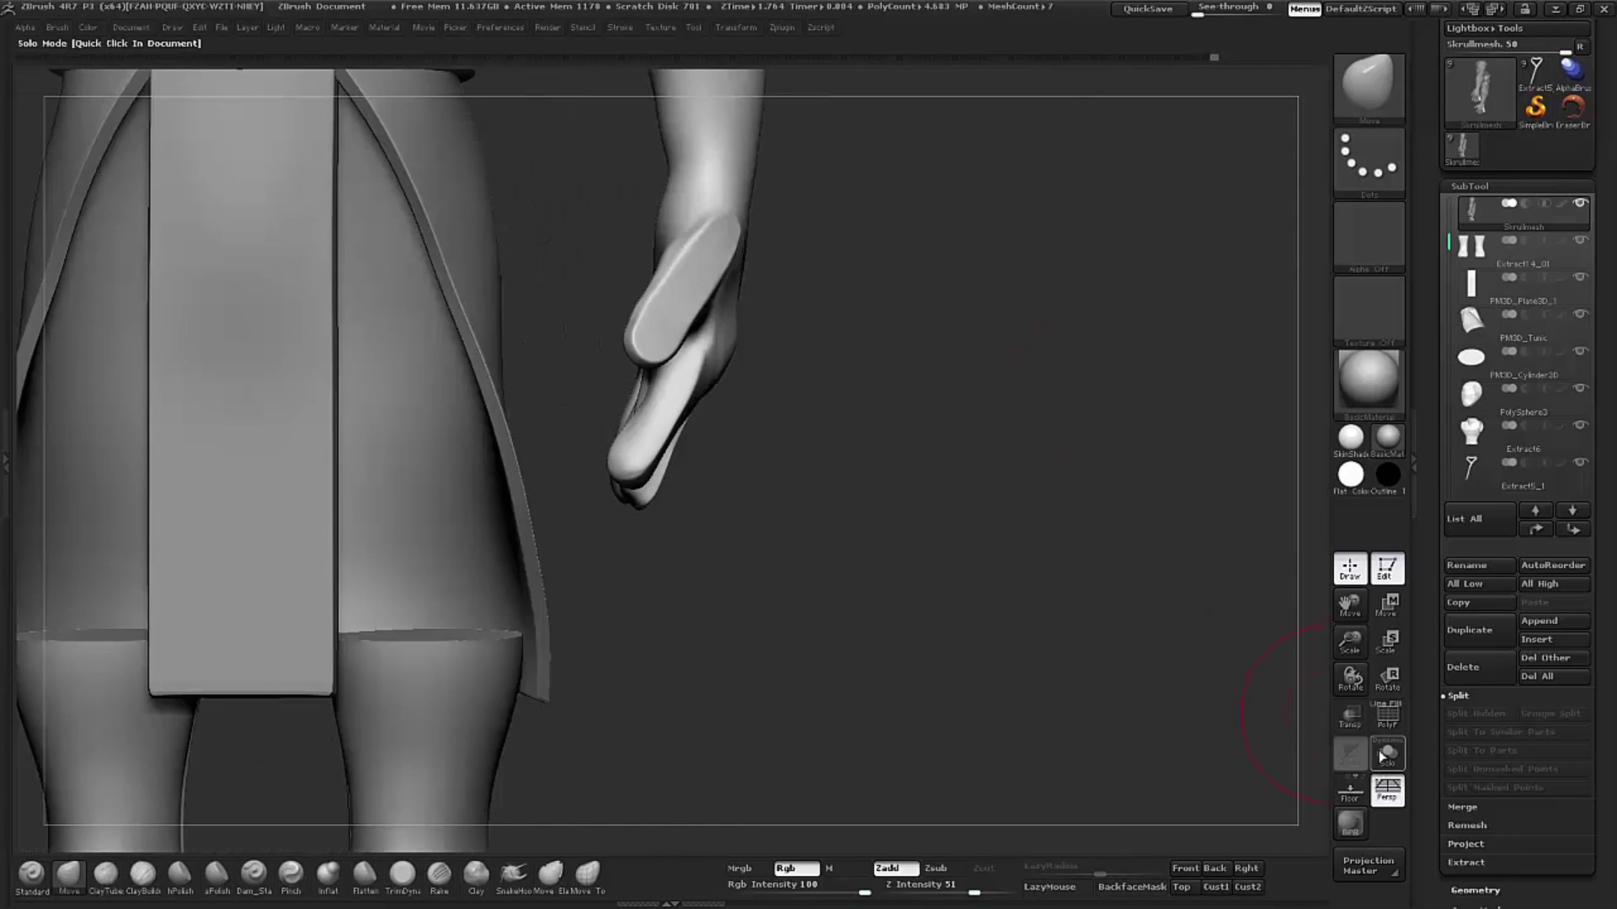
# Step: Solo the body mesh and load the TrimDynamic brush, framing the open hand
pyautogui.click(1382, 758)
pyautogui.moveTo(1005, 427)
pyautogui.mouseDown()
pyautogui.moveTo(1068, 437)
pyautogui.moveTo(1022, 429)
pyautogui.moveTo(1037, 509)
pyautogui.moveTo(1043, 480)
pyautogui.moveTo(1017, 455)
pyautogui.moveTo(430, 819)
pyautogui.mouseUp()
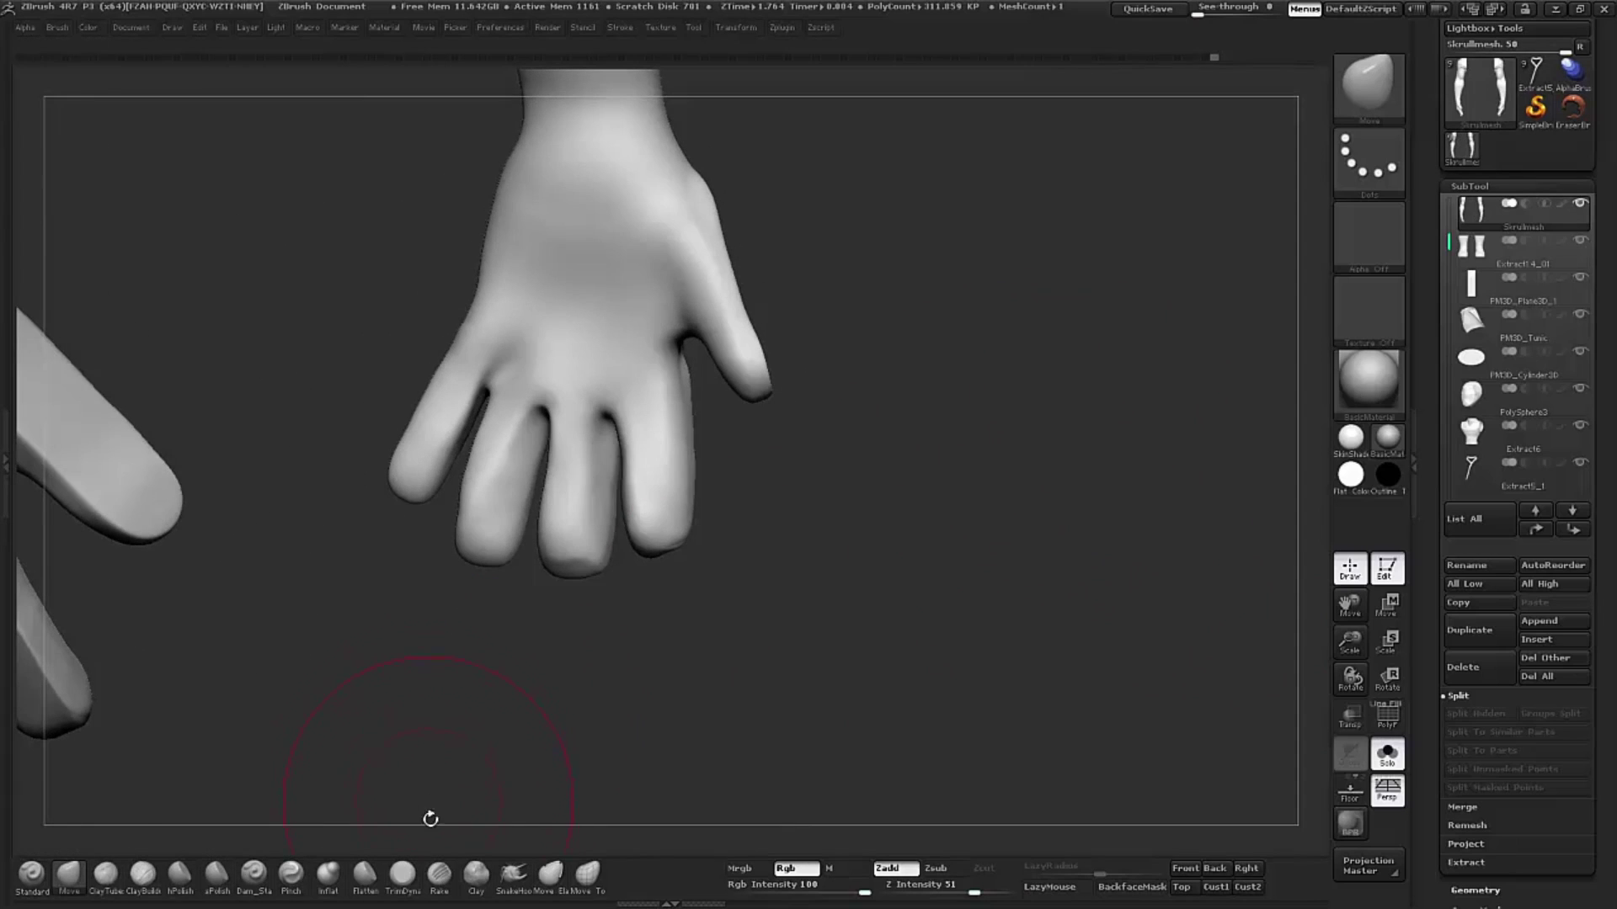
pyautogui.click(403, 865)
pyautogui.moveTo(846, 537); pyautogui.dragTo(892, 539)
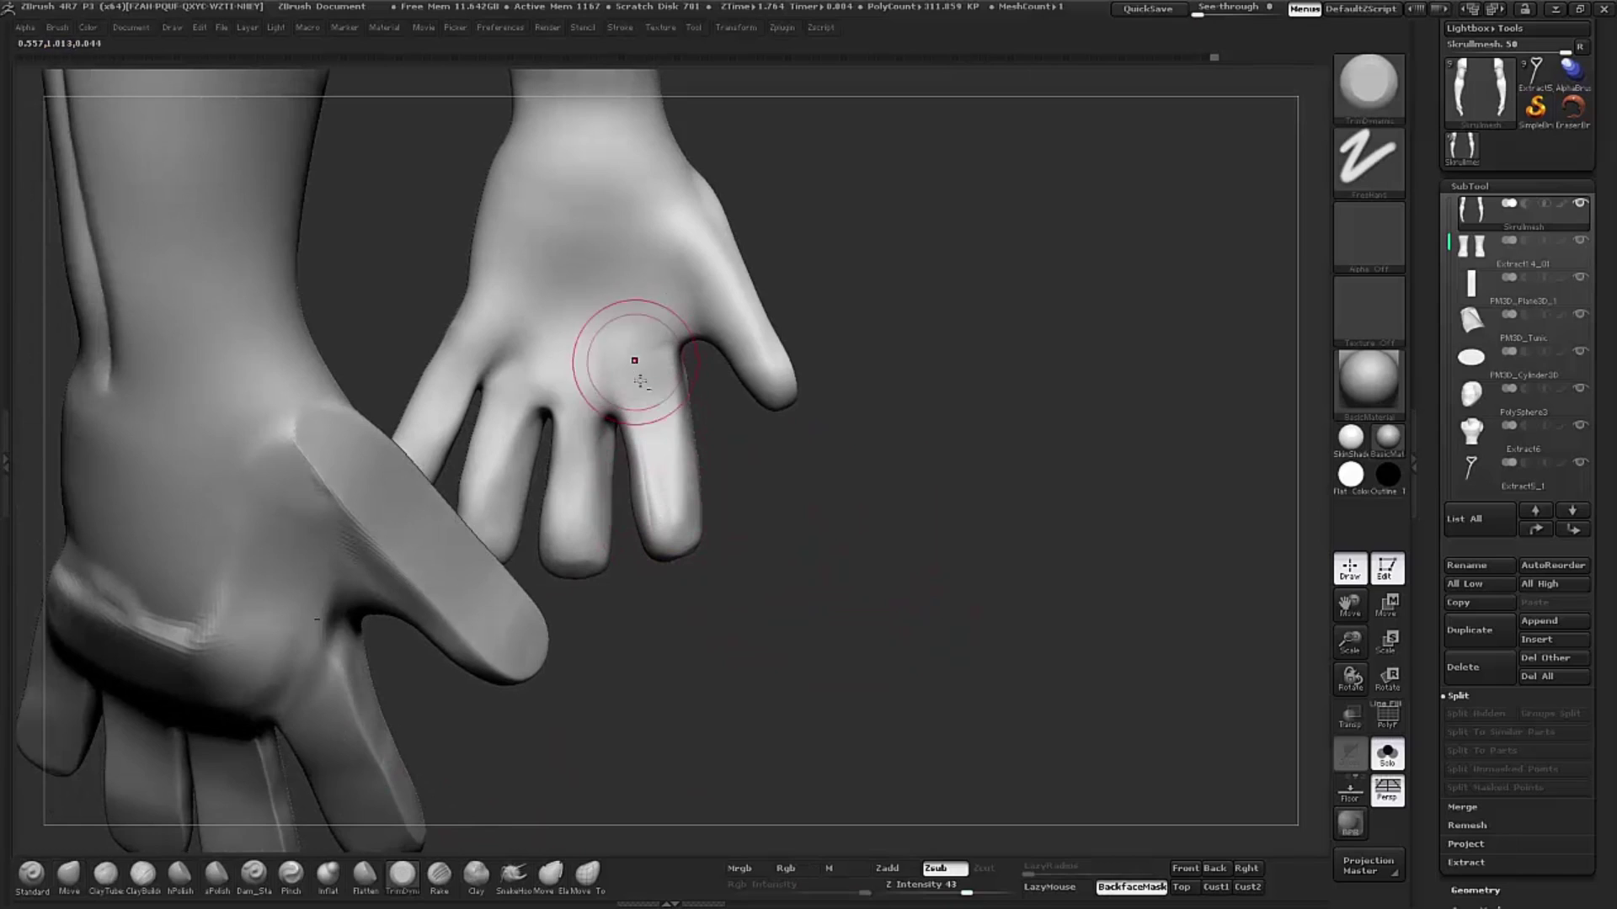
# Step: Flatten the little and ring fingertips and smooth over the index knuckle
pyautogui.moveTo(660, 523); pyautogui.dragTo(660, 532)
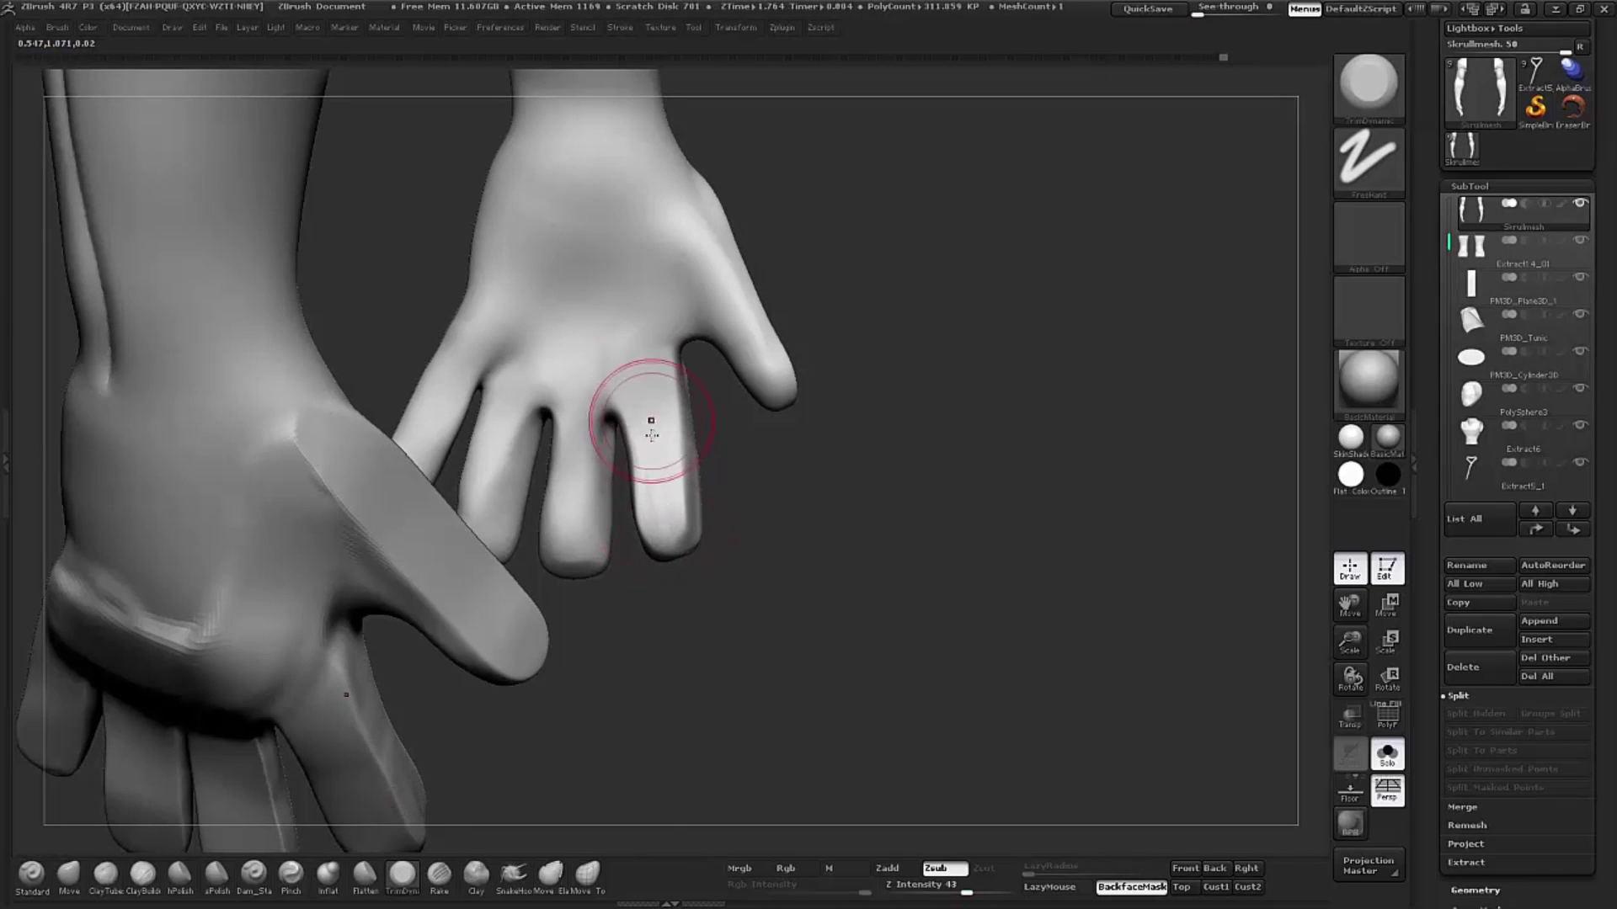
pyautogui.moveTo(578, 455); pyautogui.dragTo(583, 402)
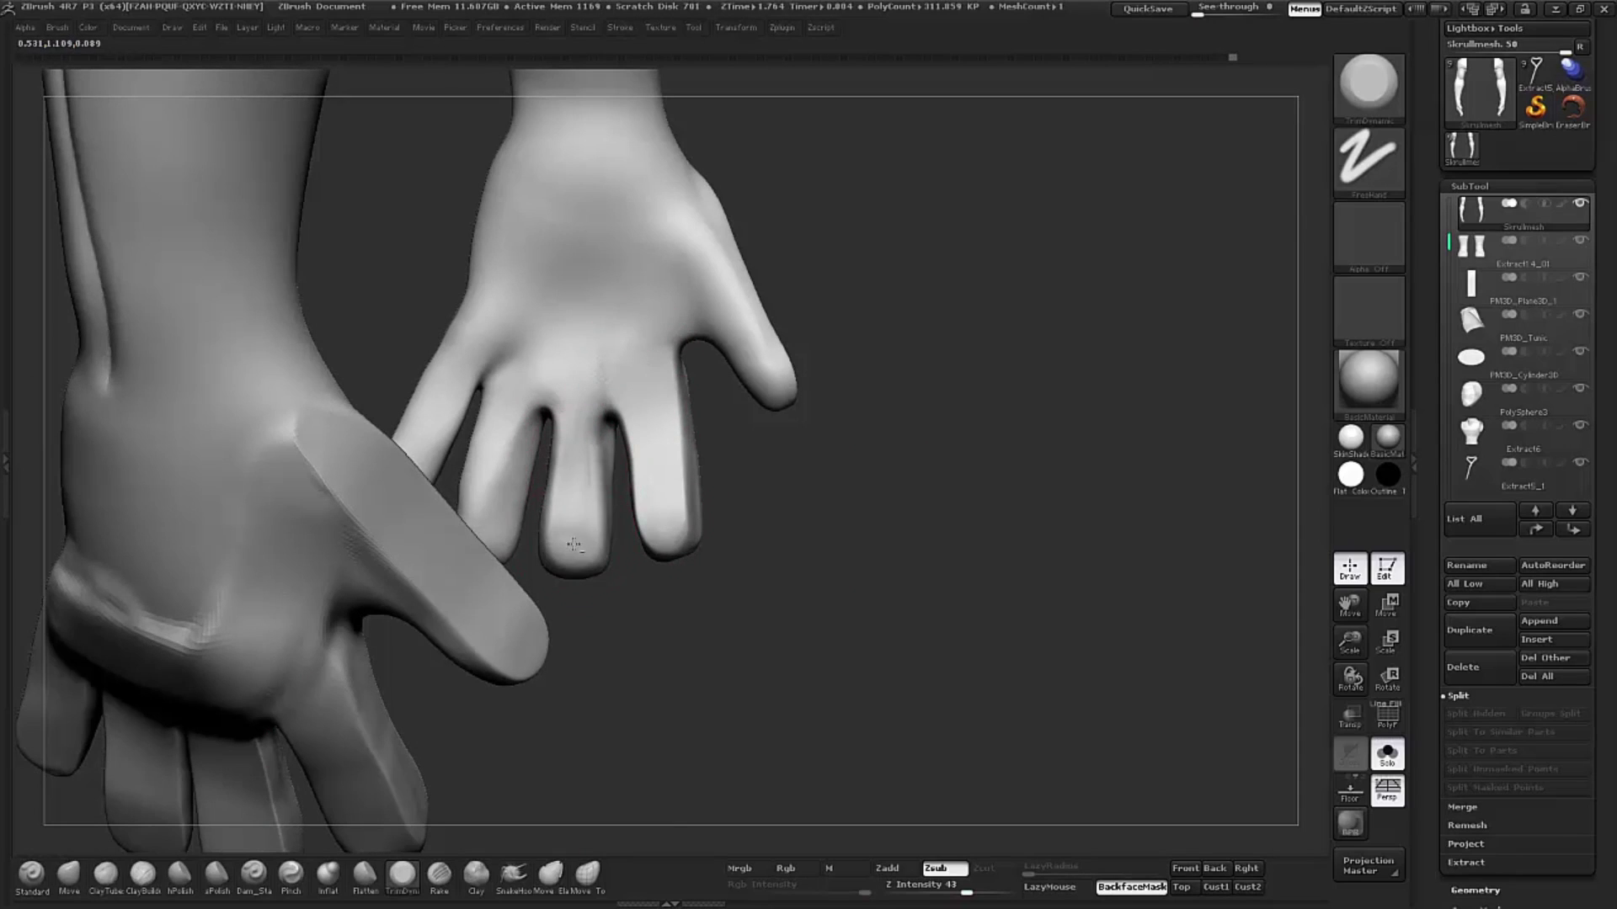
pyautogui.moveTo(577, 515); pyautogui.dragTo(578, 490)
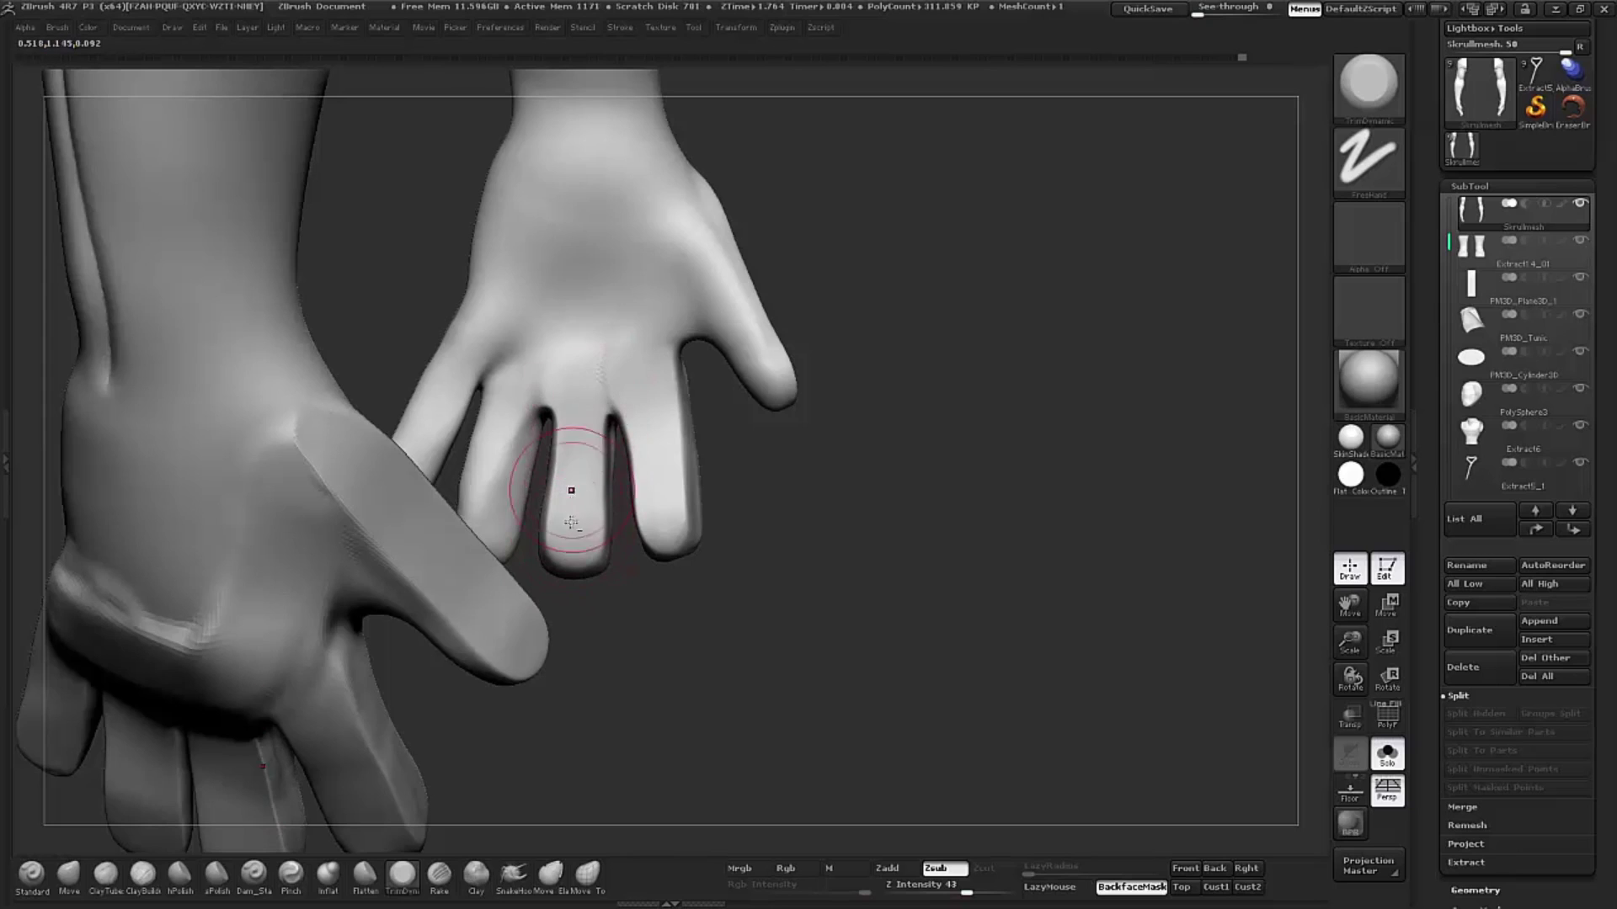
pyautogui.moveTo(622, 585)
pyautogui.mouseDown()
pyautogui.moveTo(676, 645)
pyautogui.moveTo(563, 610)
pyautogui.moveTo(487, 487)
pyautogui.moveTo(489, 431)
pyautogui.mouseUp()
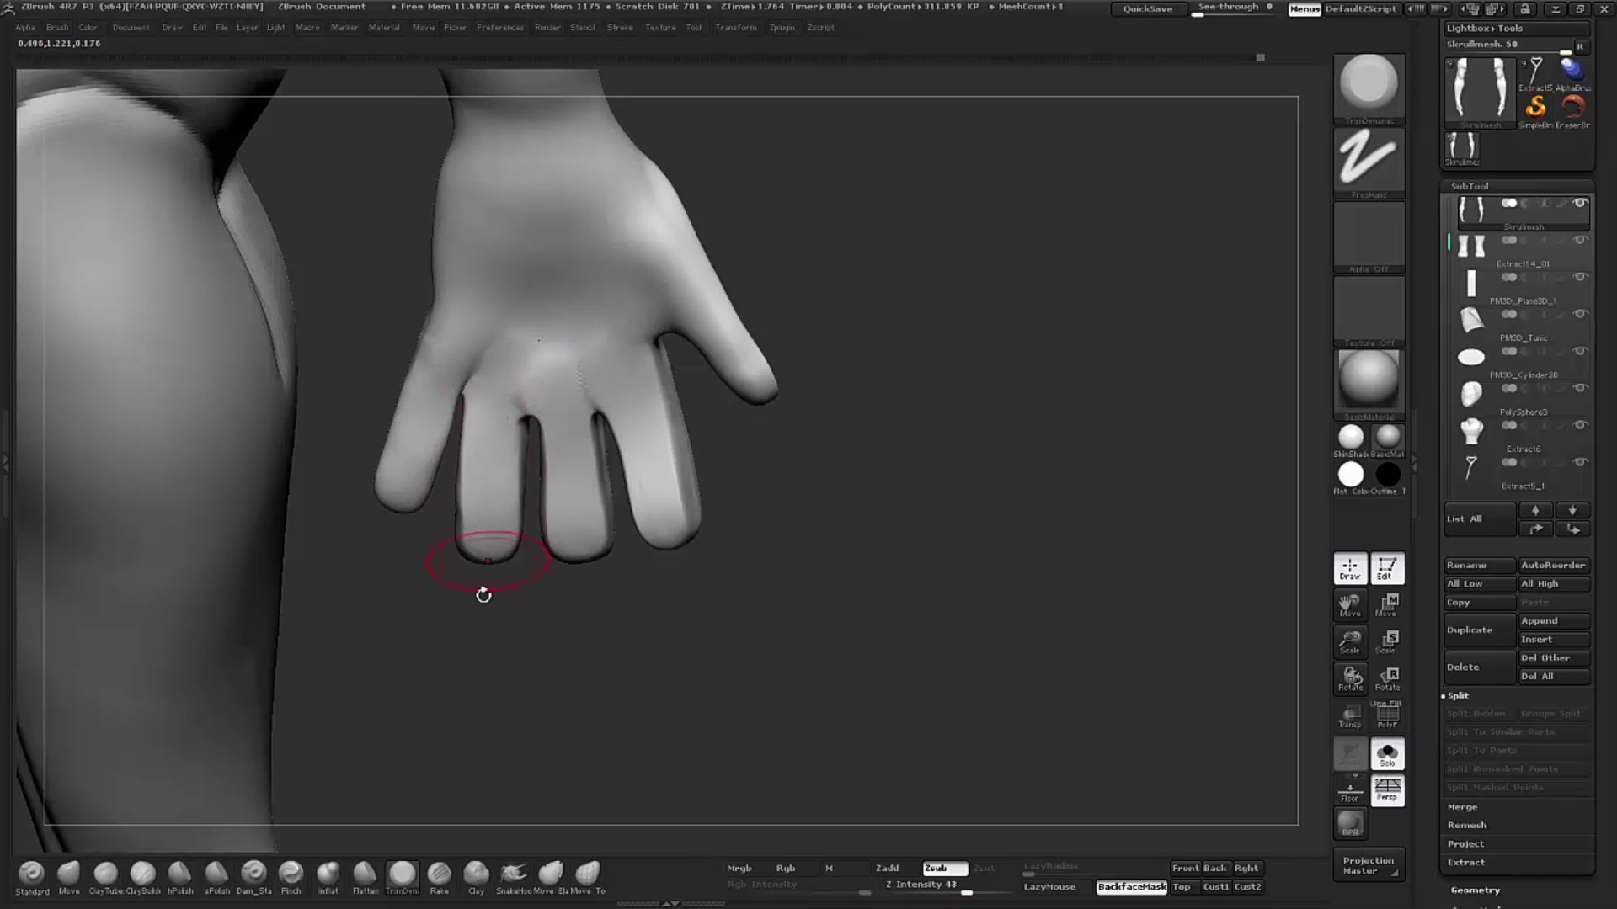
pyautogui.moveTo(486, 559); pyautogui.dragTo(458, 532)
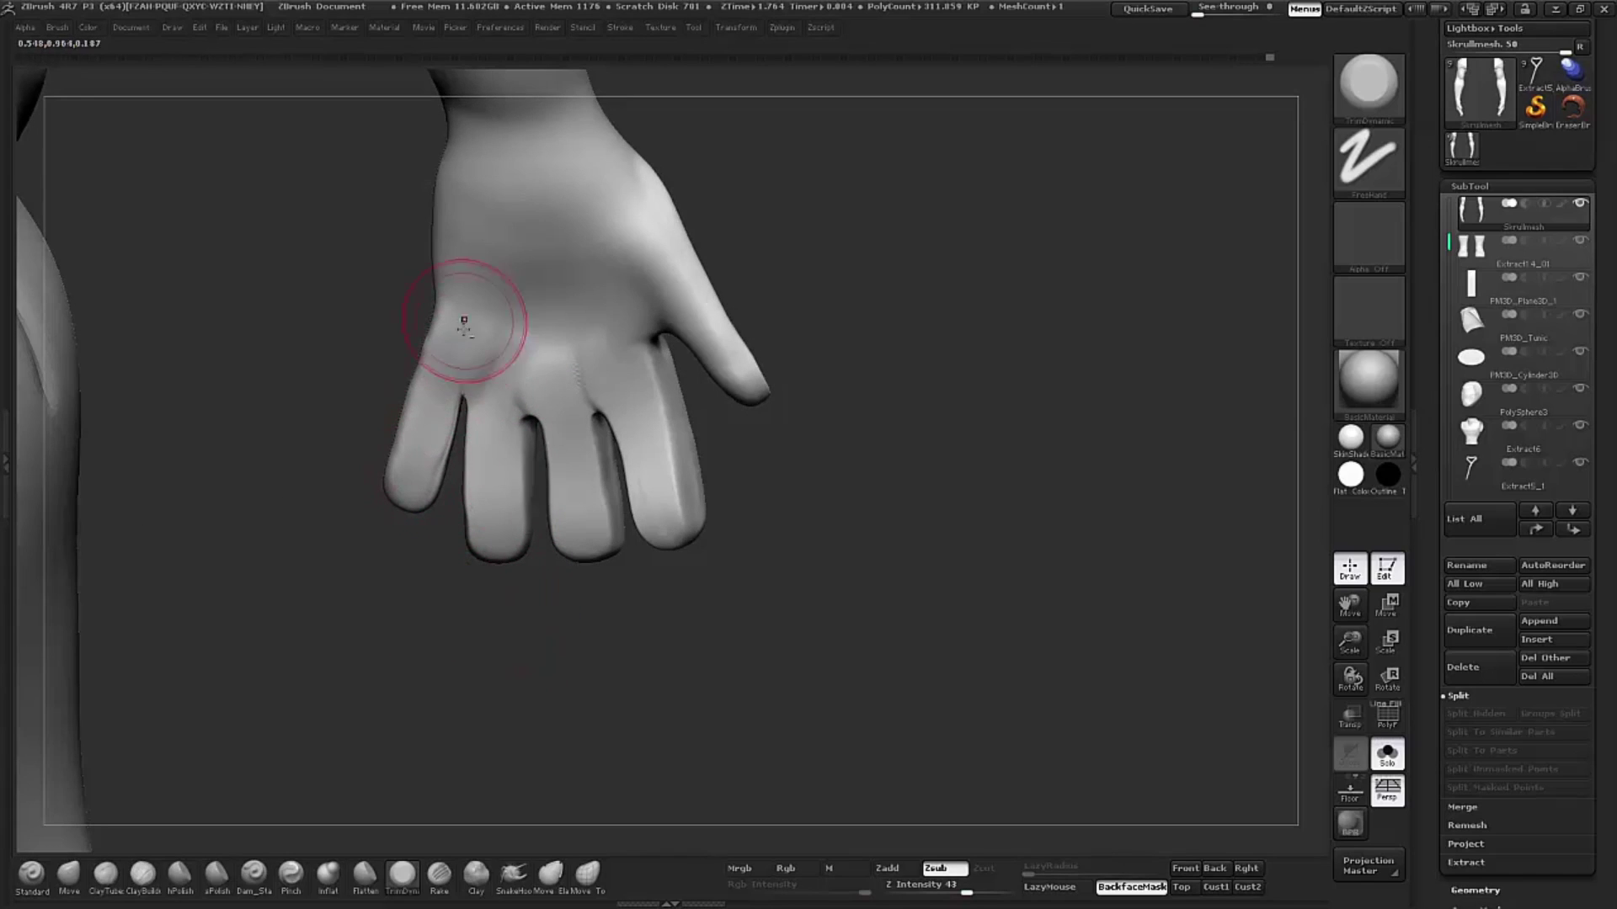
pyautogui.keyDown('shift'); pyautogui.moveTo(463, 390); pyautogui.dragTo(469, 379); pyautogui.keyUp('shift')
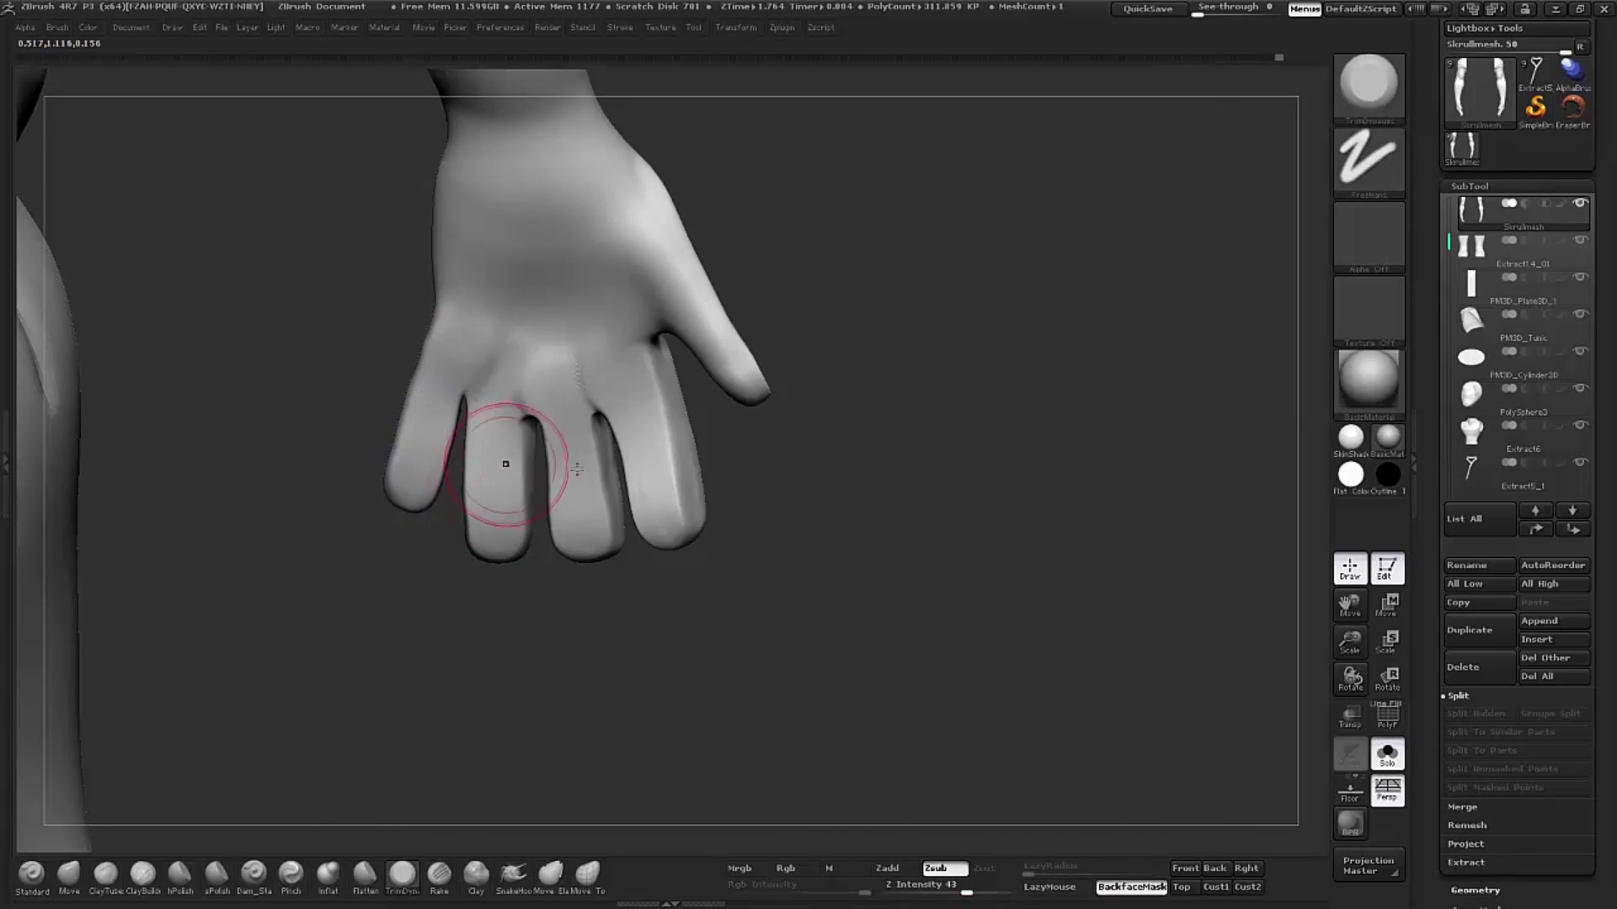
pyautogui.moveTo(505, 464); pyautogui.dragTo(613, 360)
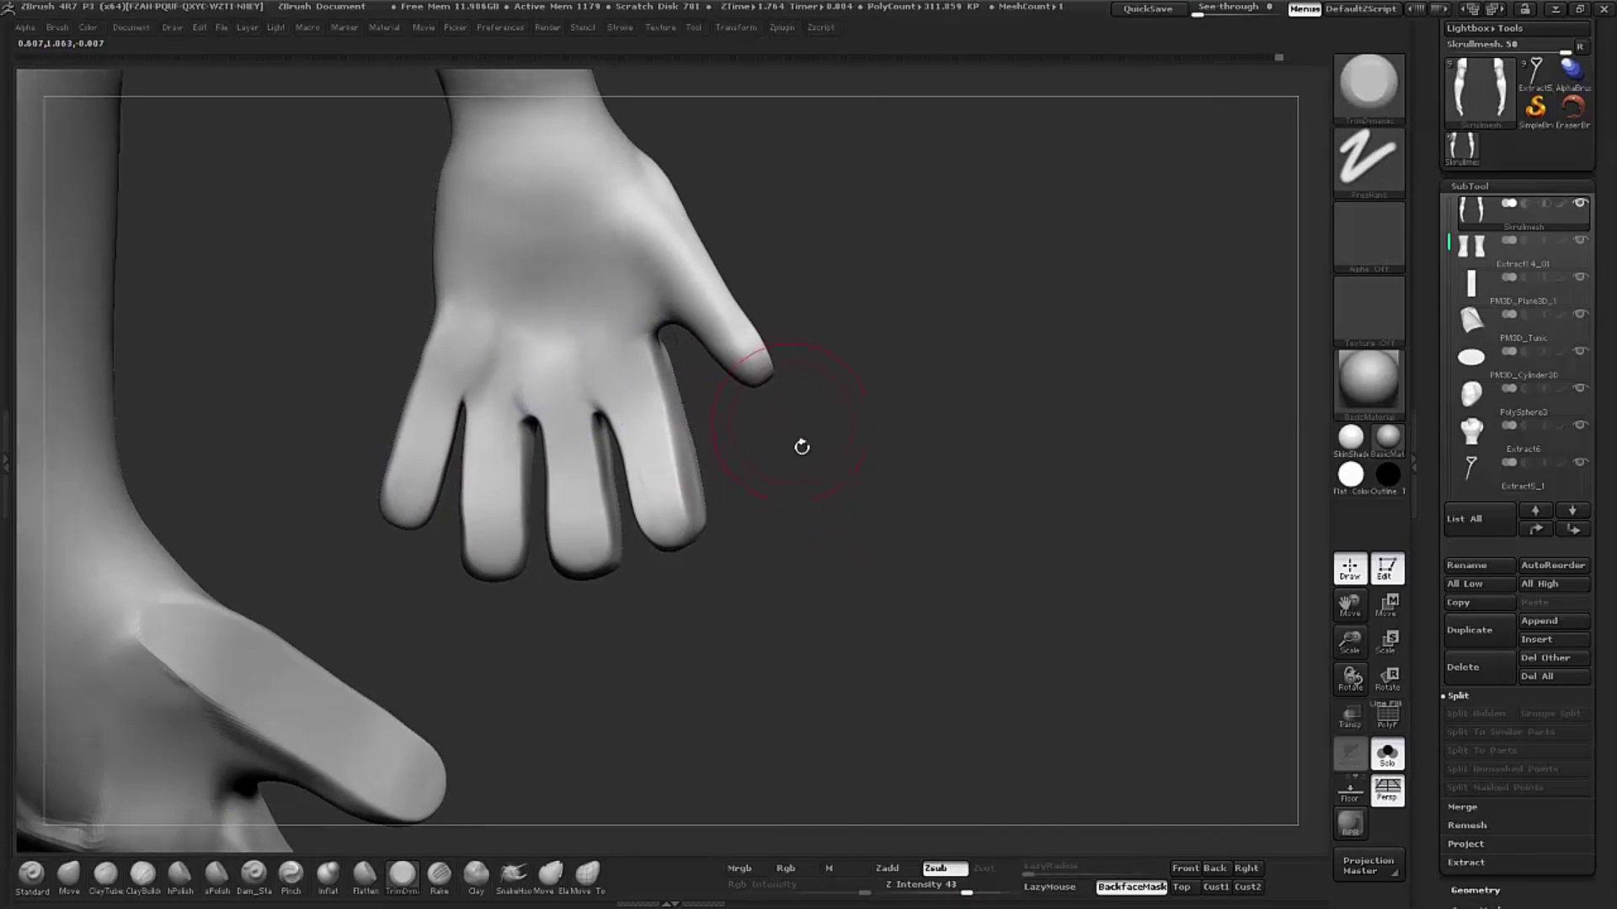
pyautogui.moveTo(801, 447); pyautogui.dragTo(614, 451)
# Step: Smooth the palm surface, then orbit to inspect the hand's sides
pyautogui.press('shift')
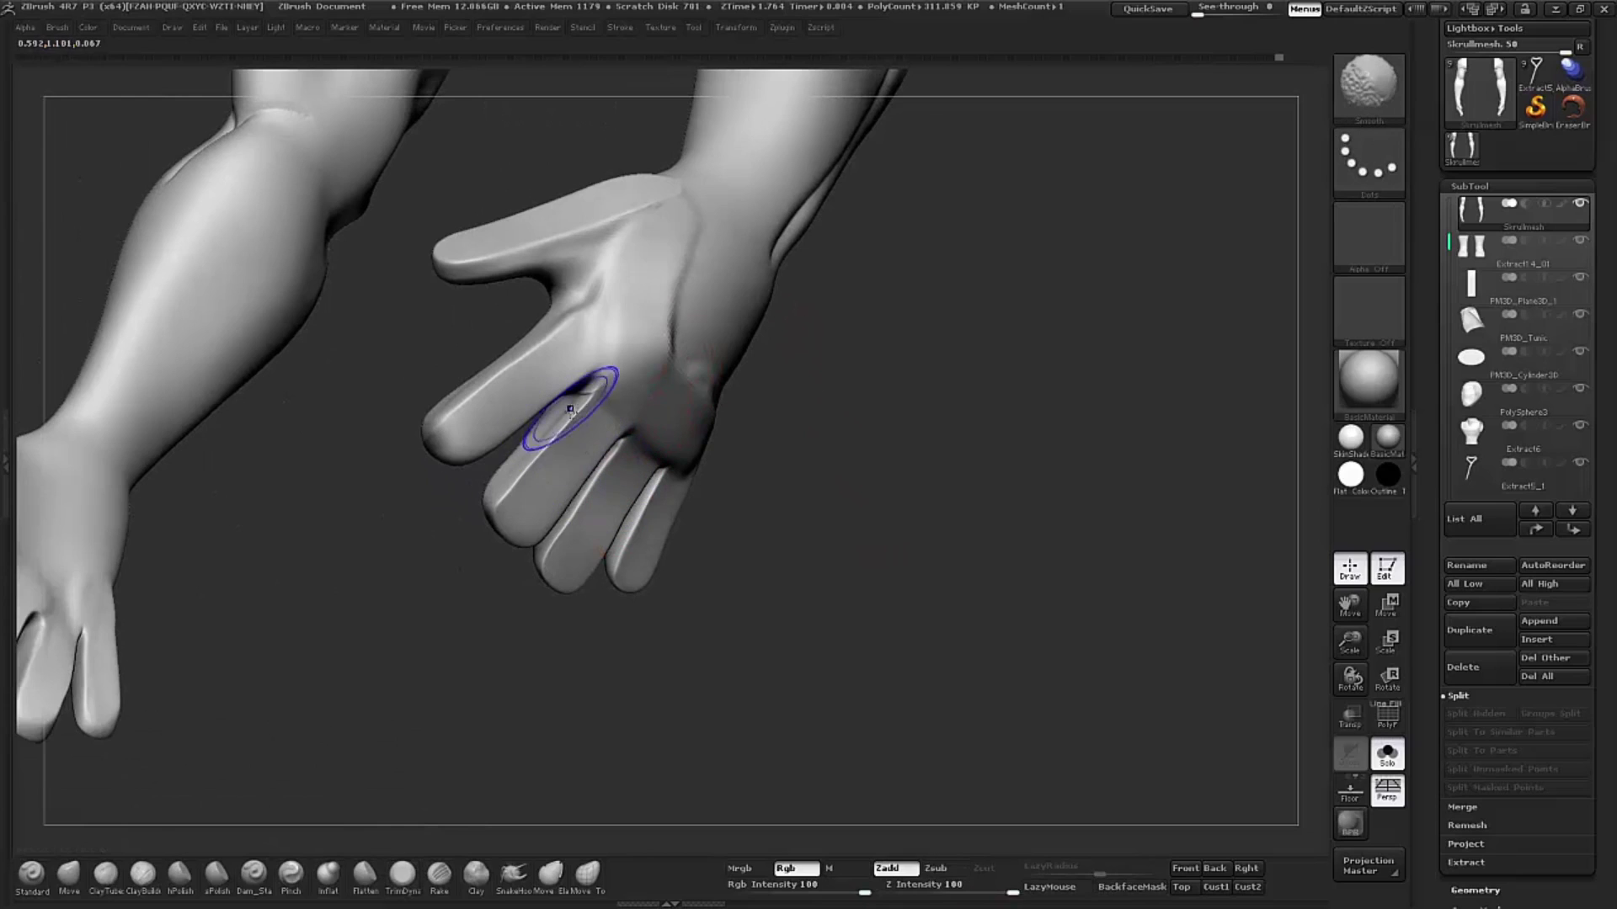
pyautogui.moveTo(751, 567); pyautogui.dragTo(740, 418)
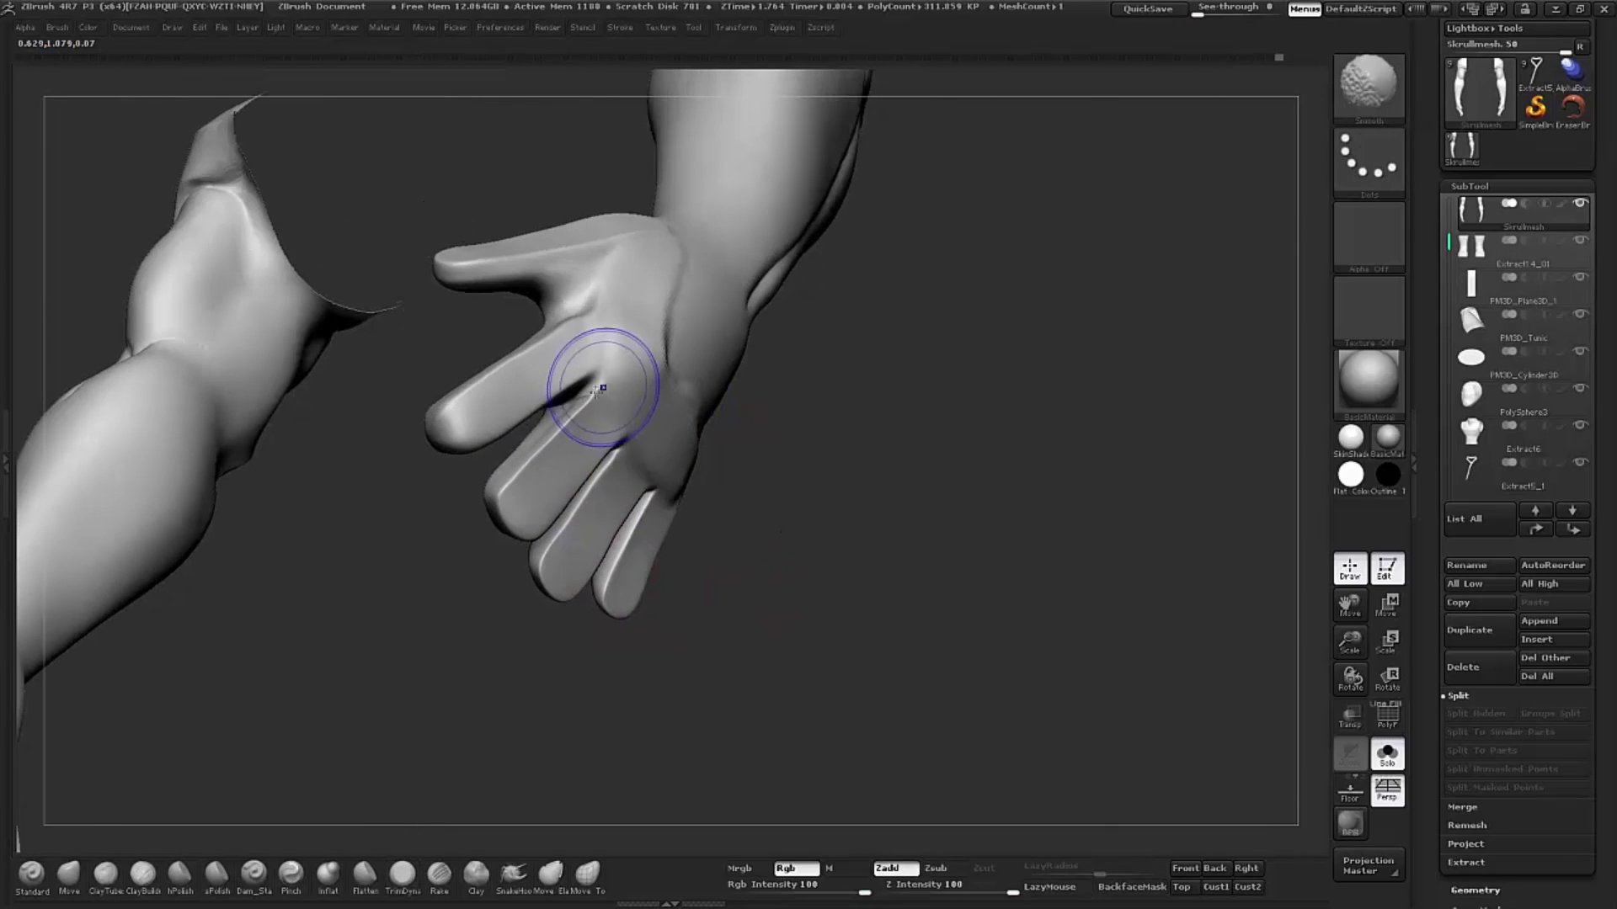
pyautogui.moveTo(890, 431)
pyautogui.mouseDown()
pyautogui.moveTo(741, 396)
pyautogui.moveTo(682, 362)
pyautogui.mouseUp()
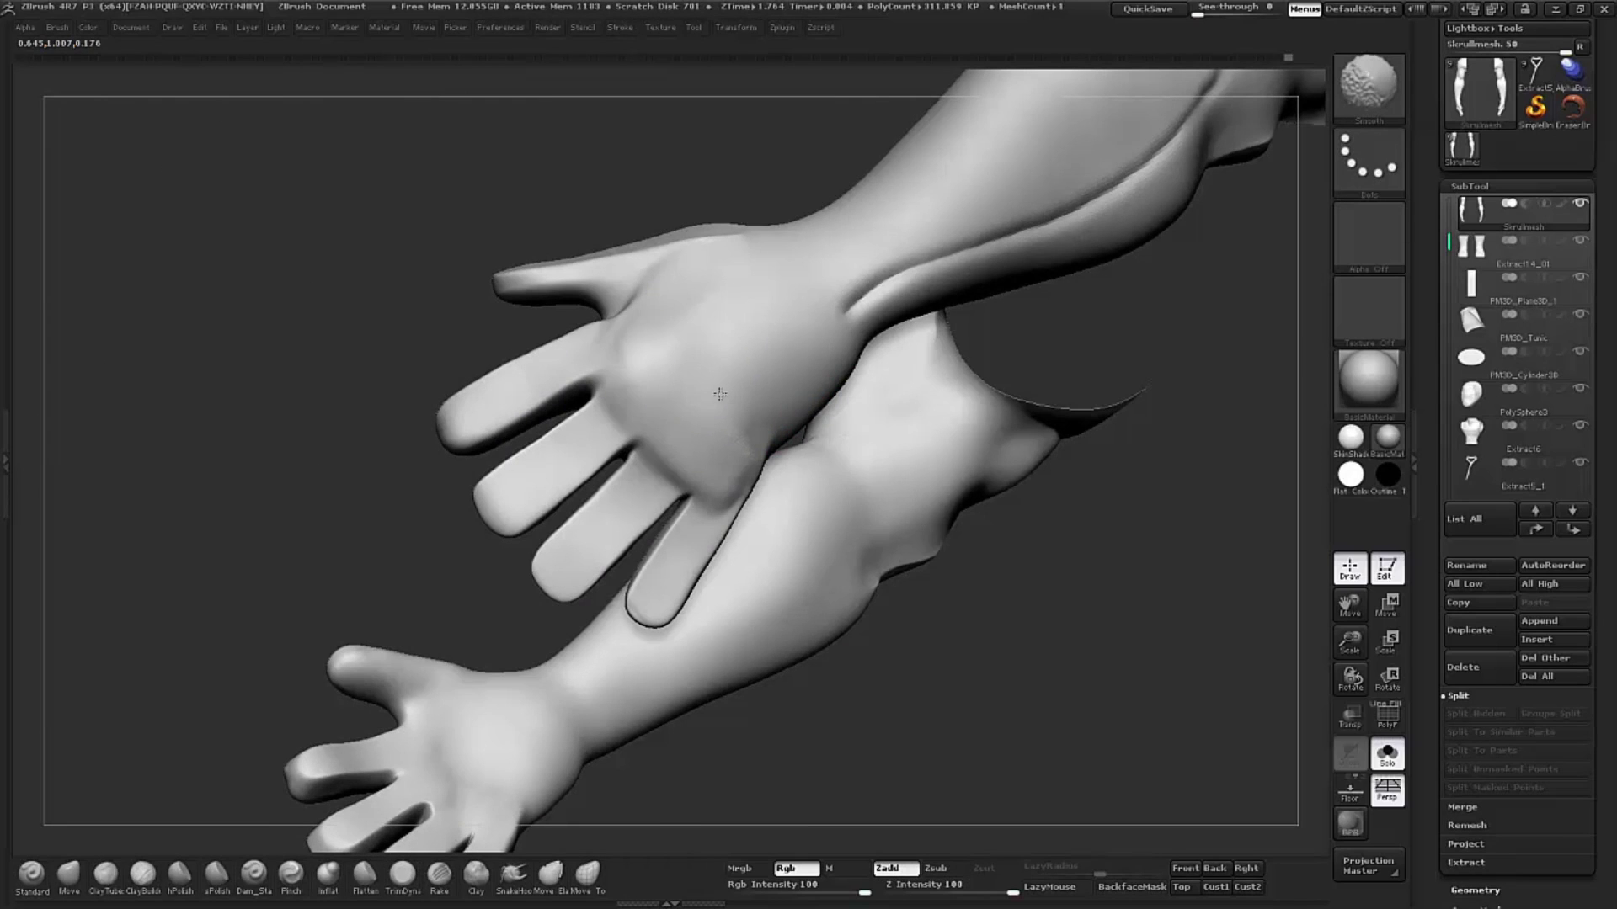
pyautogui.moveTo(974, 603); pyautogui.dragTo(962, 579)
pyautogui.moveTo(920, 565); pyautogui.dragTo(850, 505)
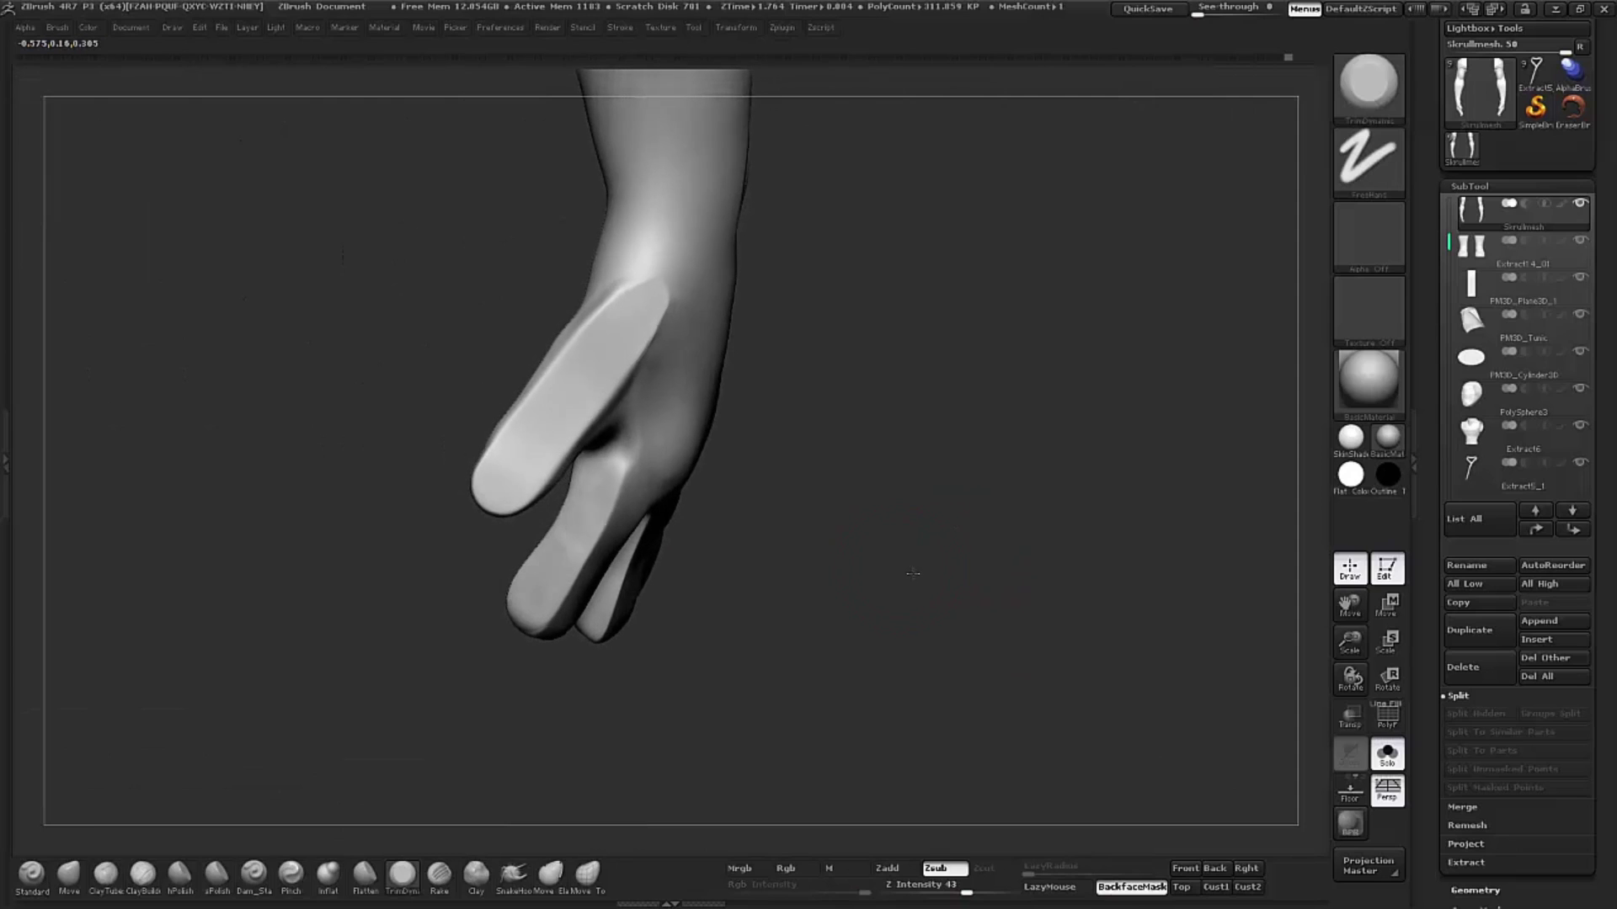
pyautogui.moveTo(842, 316)
pyautogui.mouseDown()
pyautogui.moveTo(949, 415)
pyautogui.moveTo(938, 426)
pyautogui.moveTo(870, 331)
pyautogui.moveTo(899, 322)
pyautogui.moveTo(815, 368)
pyautogui.mouseUp()
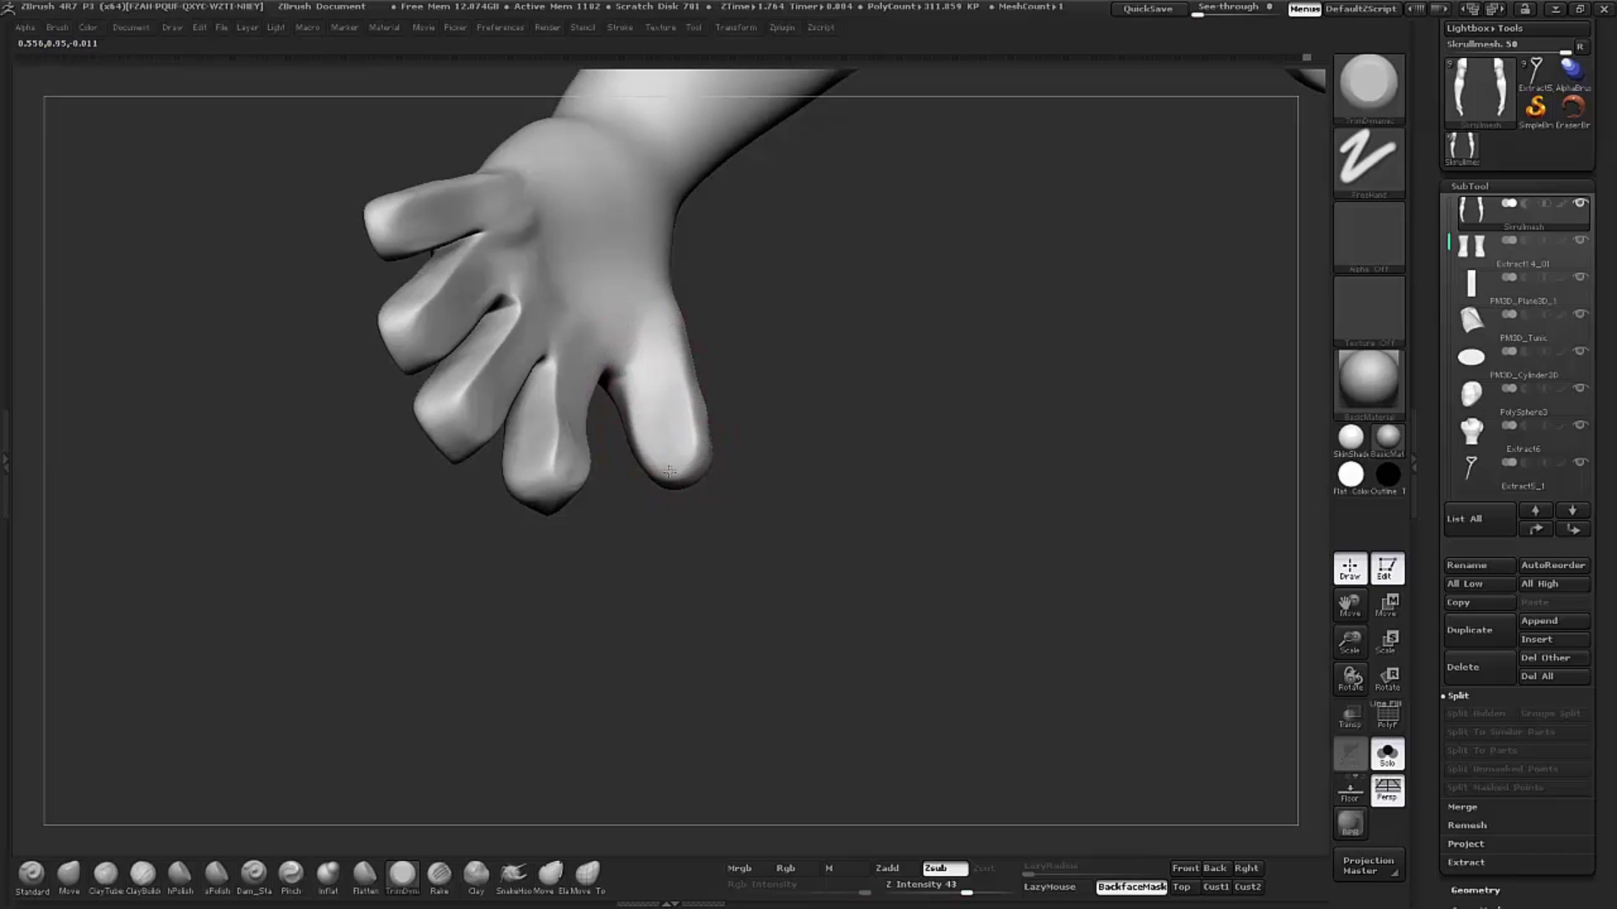
pyautogui.moveTo(787, 350)
pyautogui.mouseDown()
pyautogui.moveTo(730, 249)
pyautogui.moveTo(707, 516)
pyautogui.moveTo(218, 523)
pyautogui.moveTo(323, 531)
pyautogui.mouseUp()
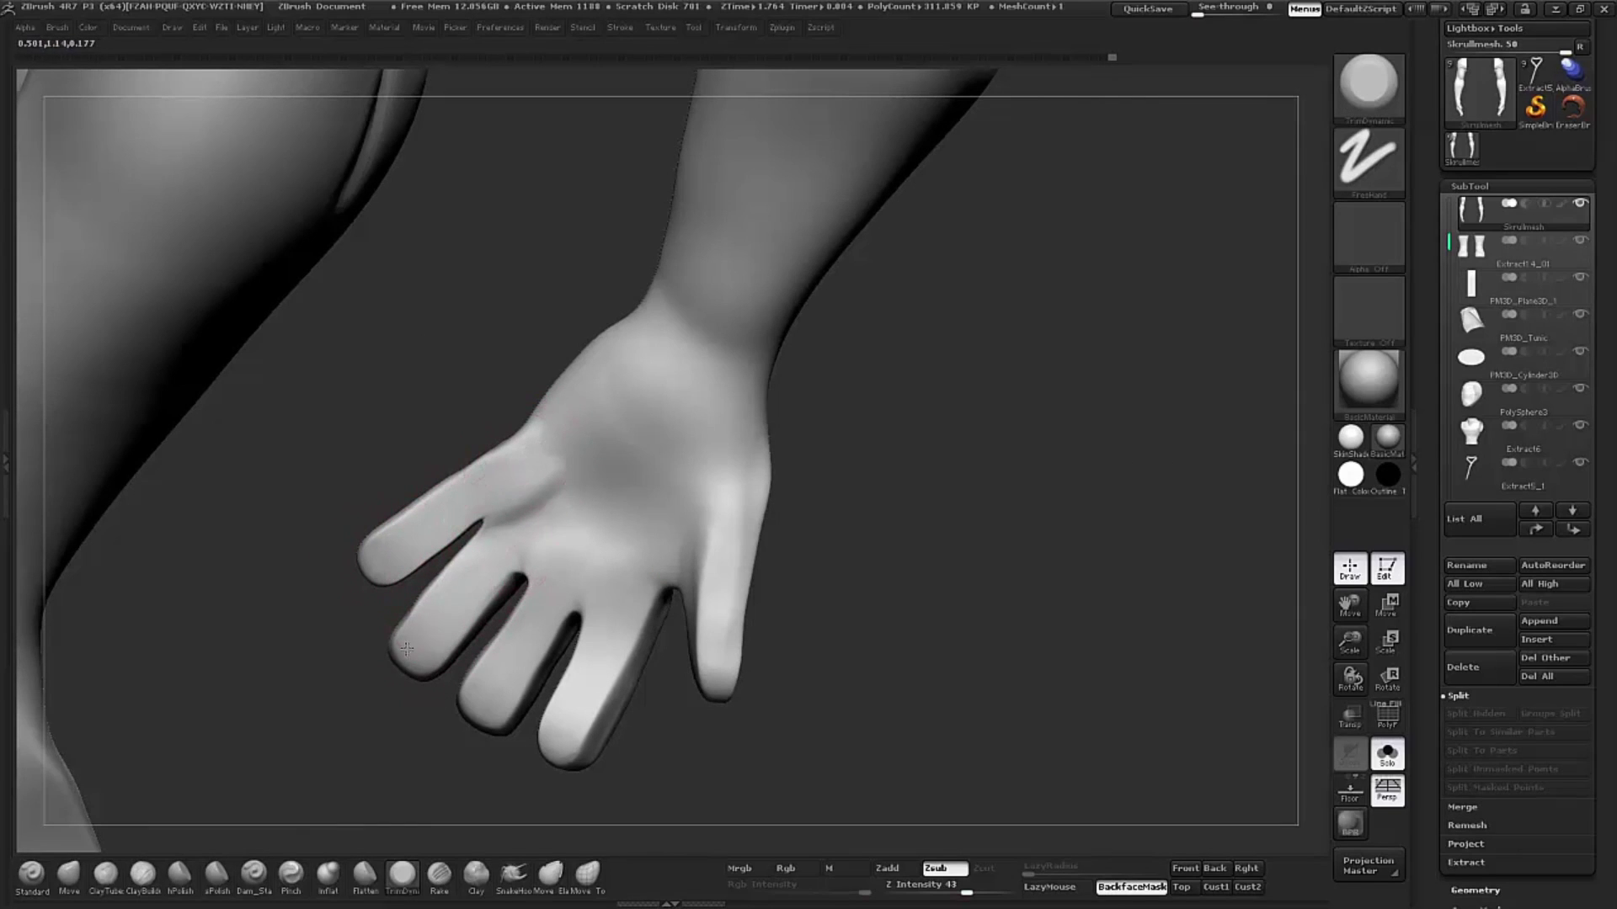
# Step: Flatten and smooth the bulge at the base of the thumb
pyautogui.press('shift')
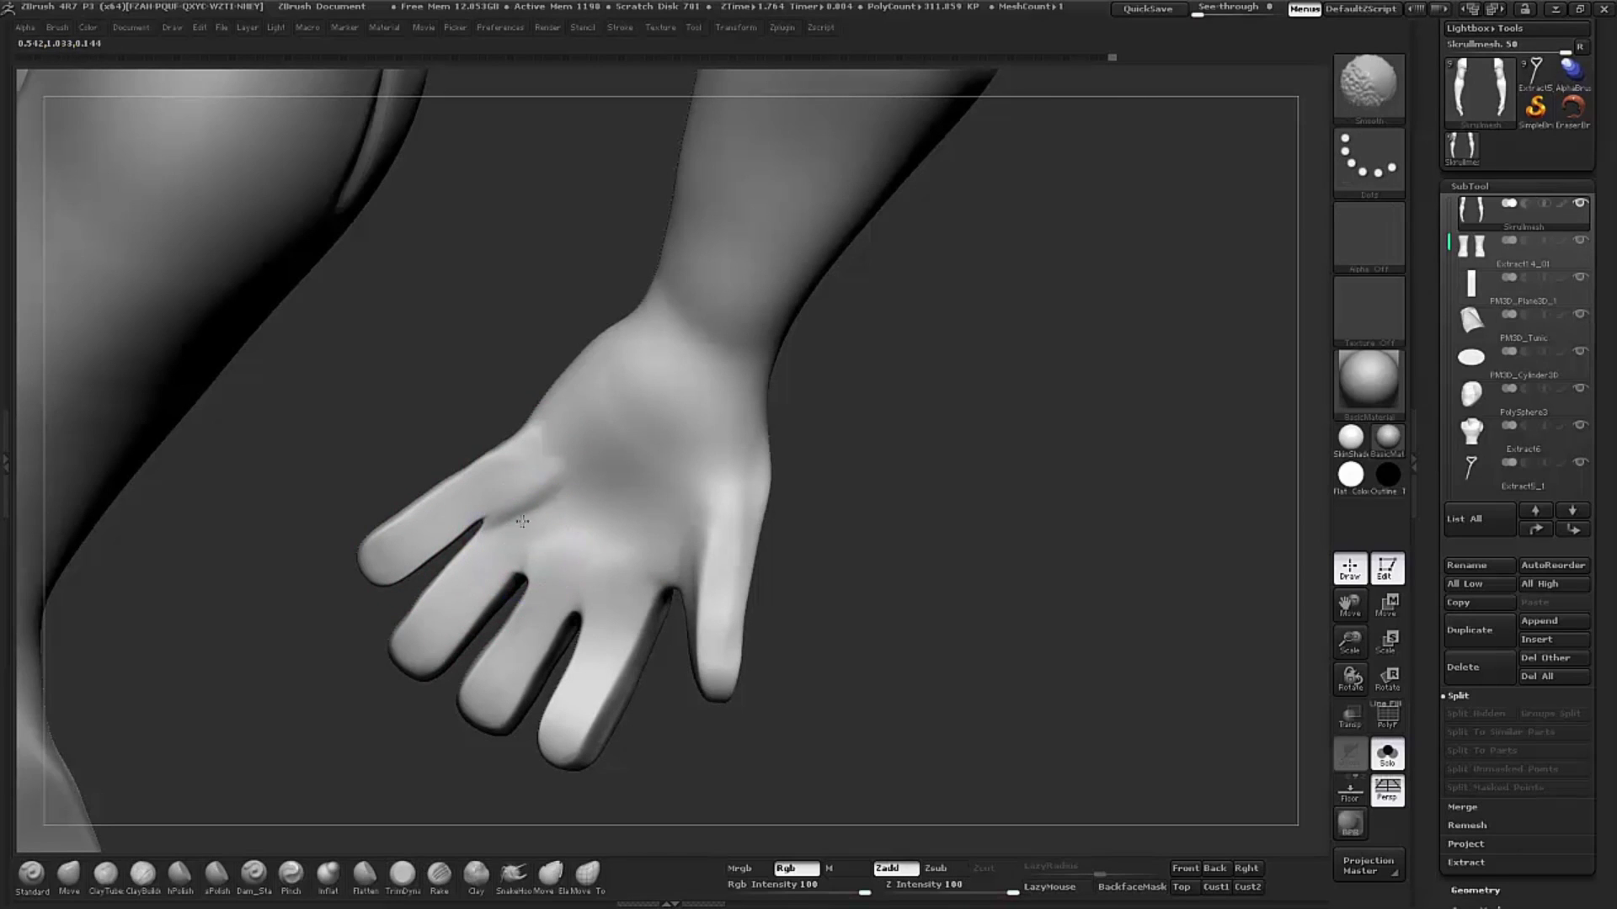
pyautogui.moveTo(356, 635)
pyautogui.mouseDown()
pyautogui.moveTo(361, 686)
pyautogui.moveTo(405, 575)
pyautogui.mouseUp()
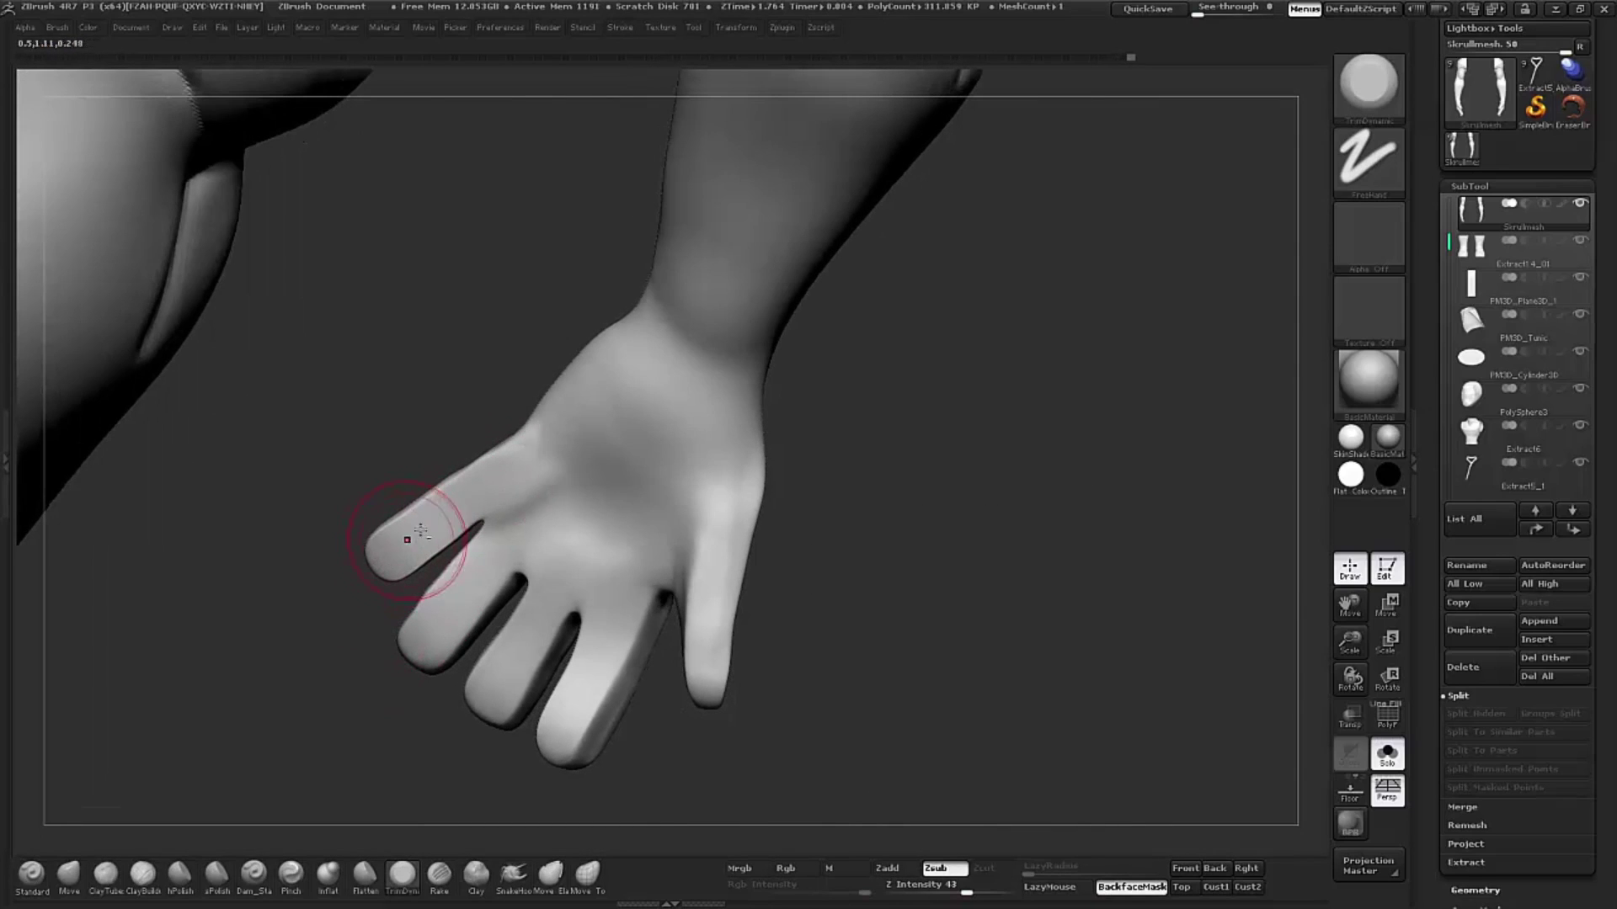
pyautogui.moveTo(511, 473); pyautogui.dragTo(521, 464)
pyautogui.moveTo(320, 653)
pyautogui.mouseDown()
pyautogui.moveTo(717, 499)
pyautogui.moveTo(534, 416)
pyautogui.moveTo(884, 516)
pyautogui.moveTo(922, 351)
pyautogui.moveTo(877, 431)
pyautogui.mouseUp()
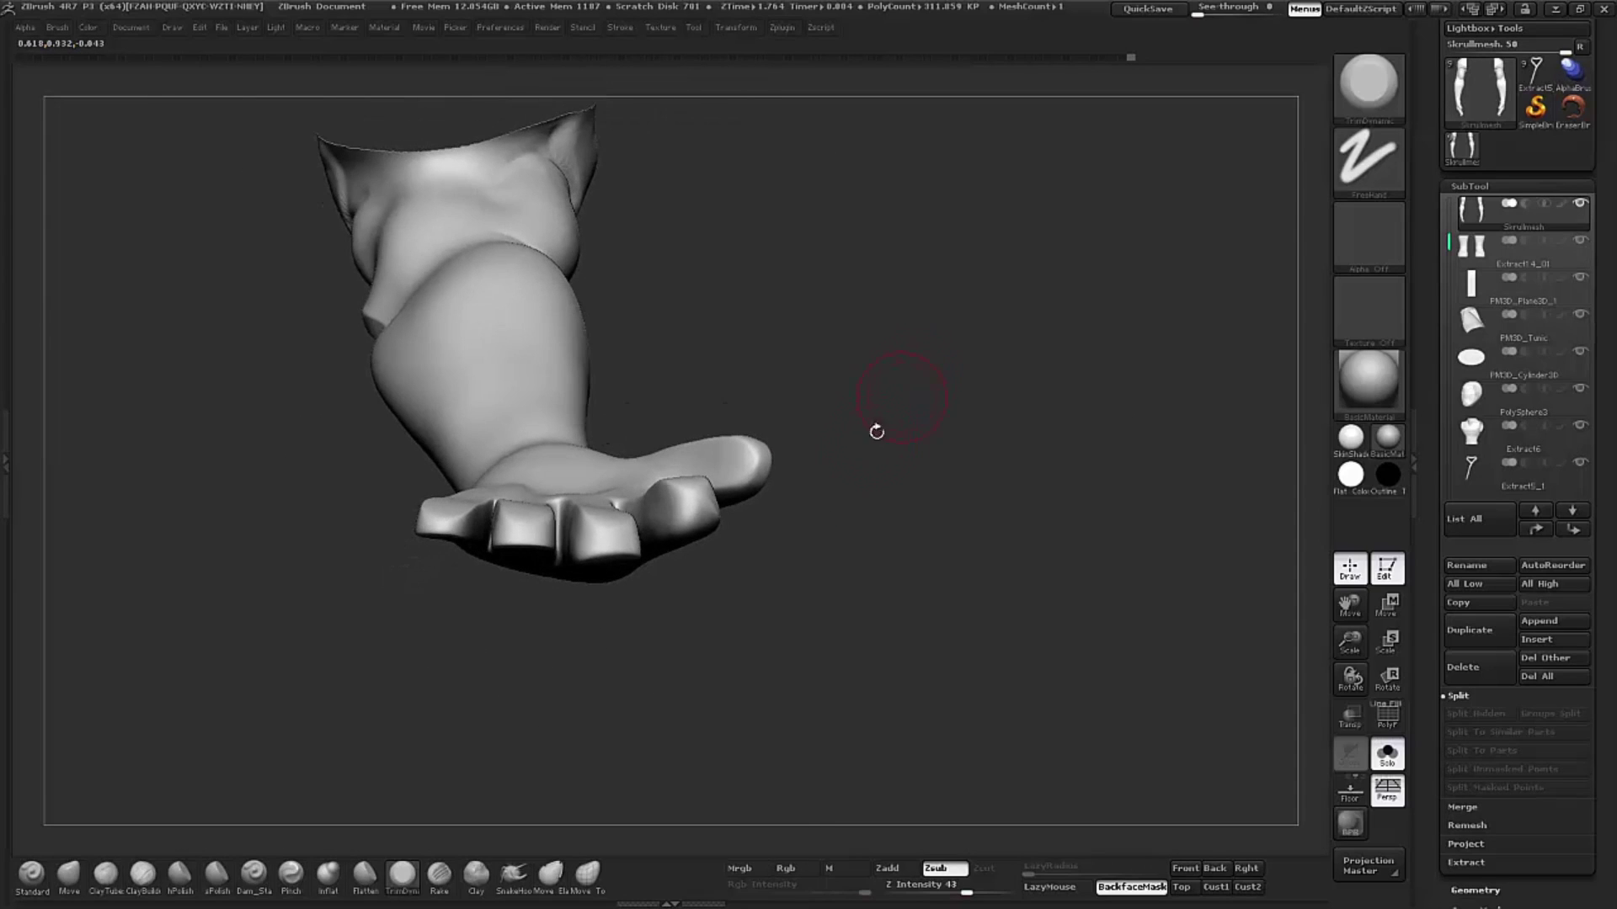
pyautogui.moveTo(965, 490); pyautogui.dragTo(930, 614)
# Step: Resize the brush and trim a flat plane across the knuckles from below
pyautogui.press('s')
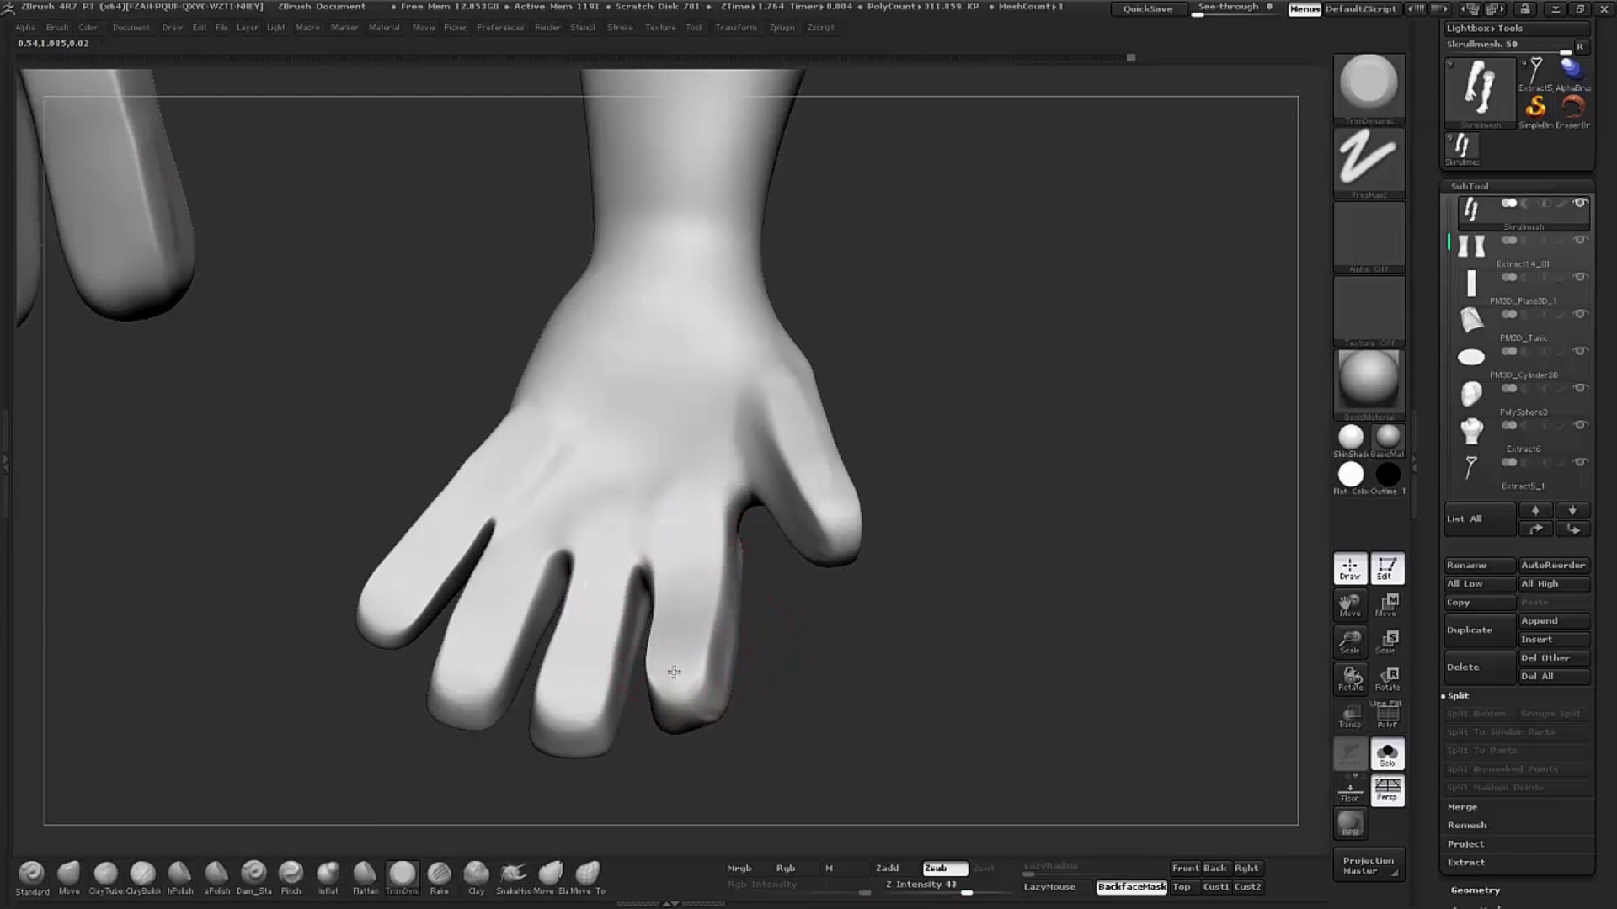
pyautogui.moveTo(814, 636)
pyautogui.mouseDown()
pyautogui.moveTo(879, 696)
pyautogui.moveTo(703, 617)
pyautogui.mouseUp()
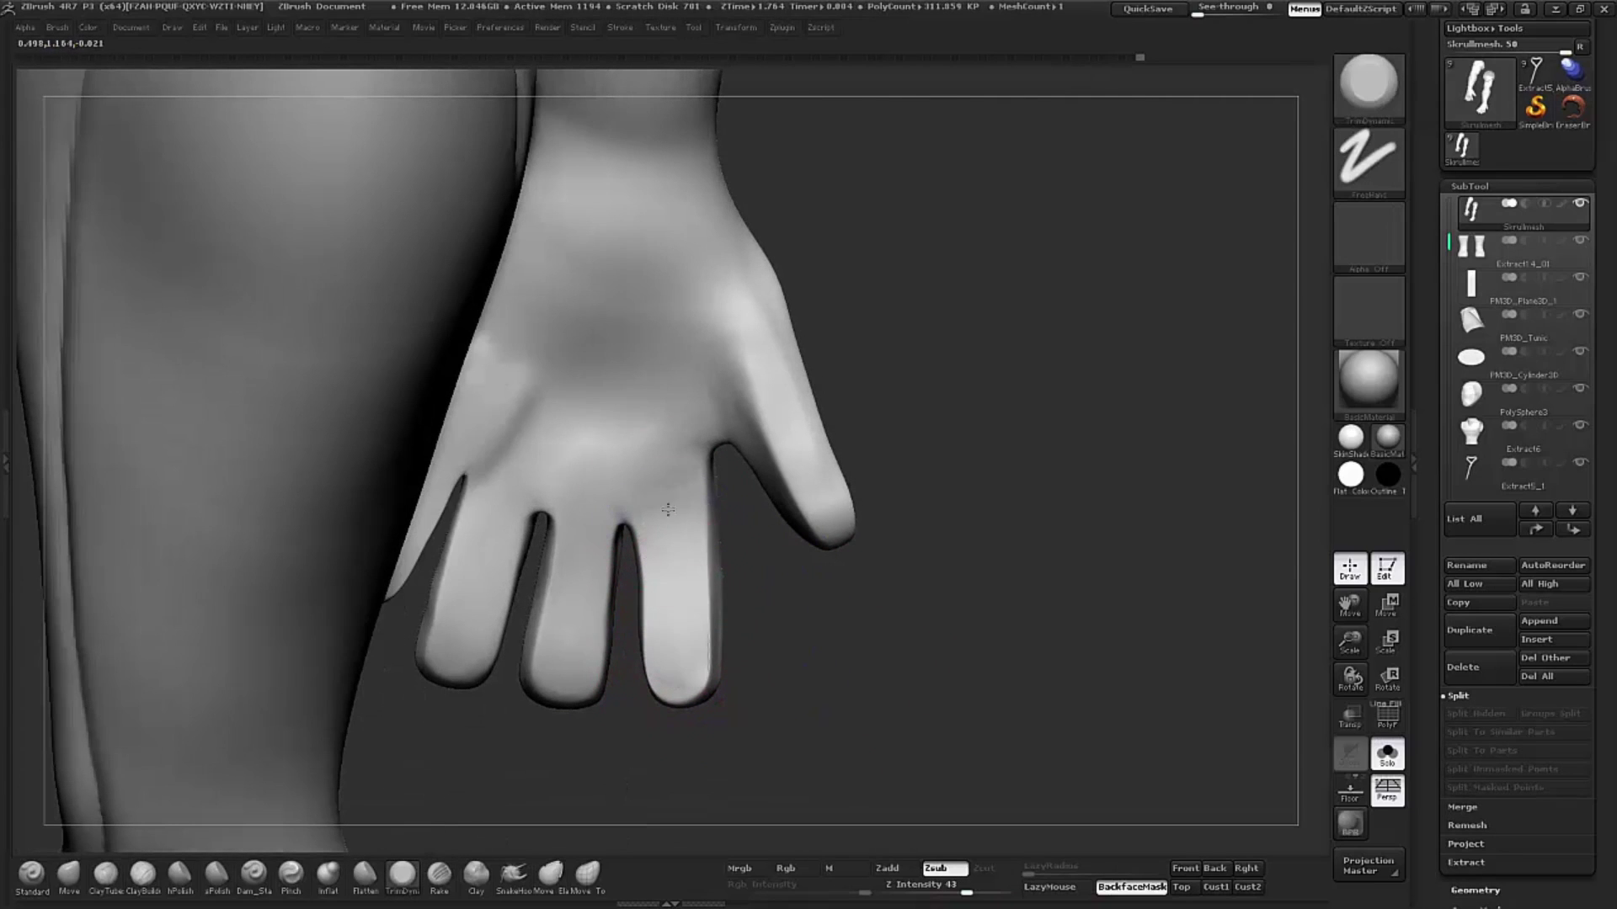
pyautogui.moveTo(677, 459); pyautogui.dragTo(712, 630)
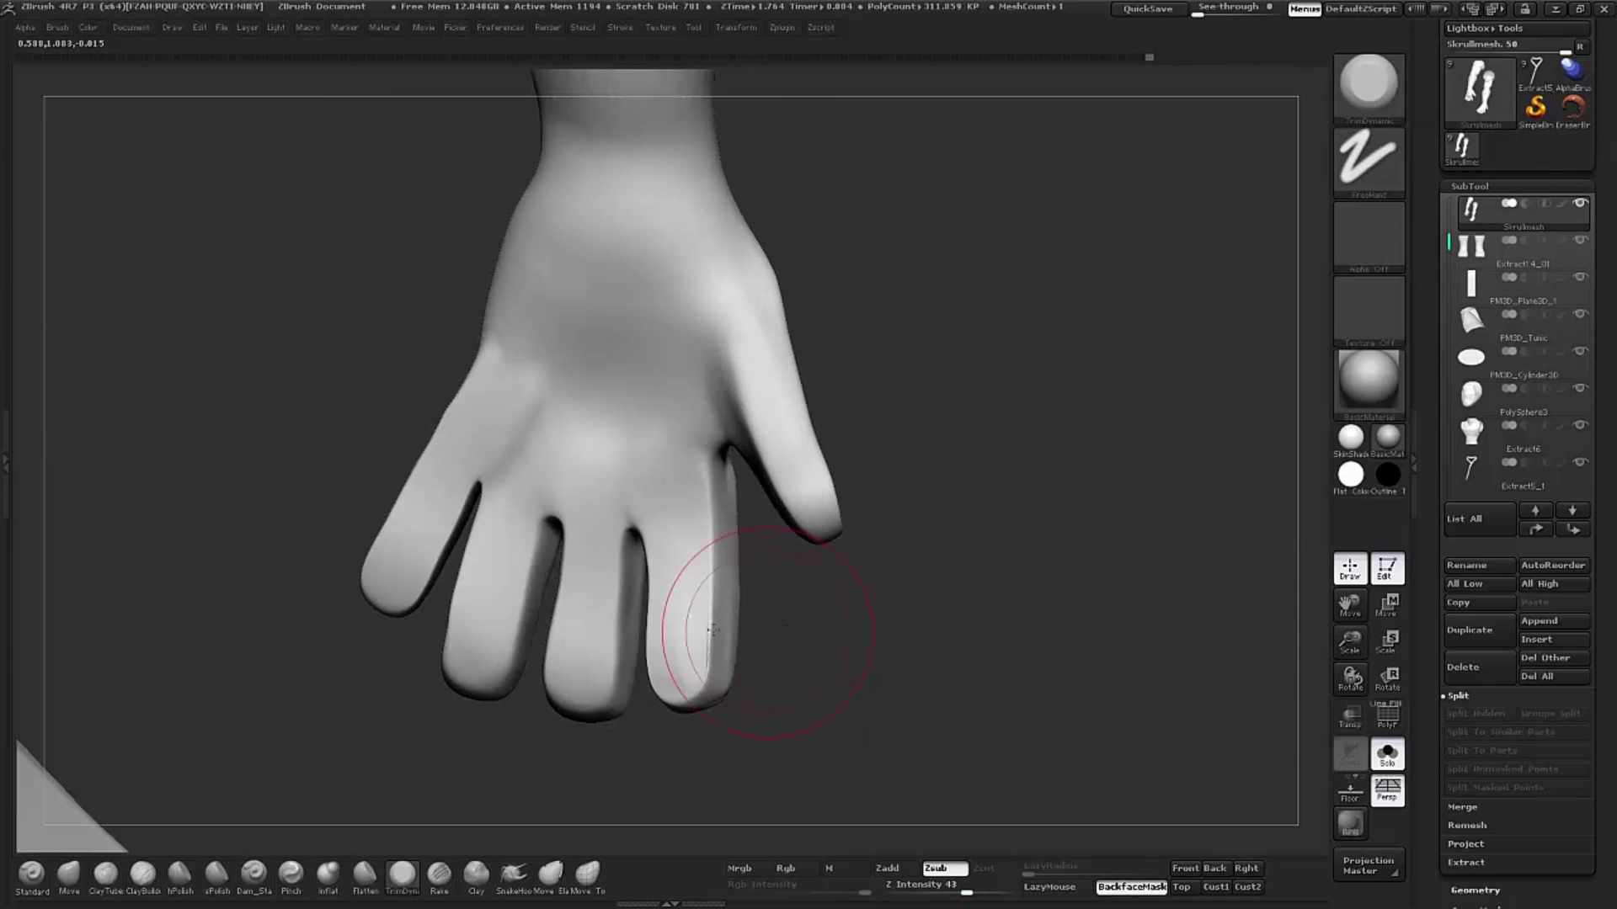
pyautogui.press('shift')
pyautogui.moveTo(682, 590)
pyautogui.mouseDown()
pyautogui.moveTo(850, 347)
pyautogui.moveTo(864, 416)
pyautogui.mouseUp()
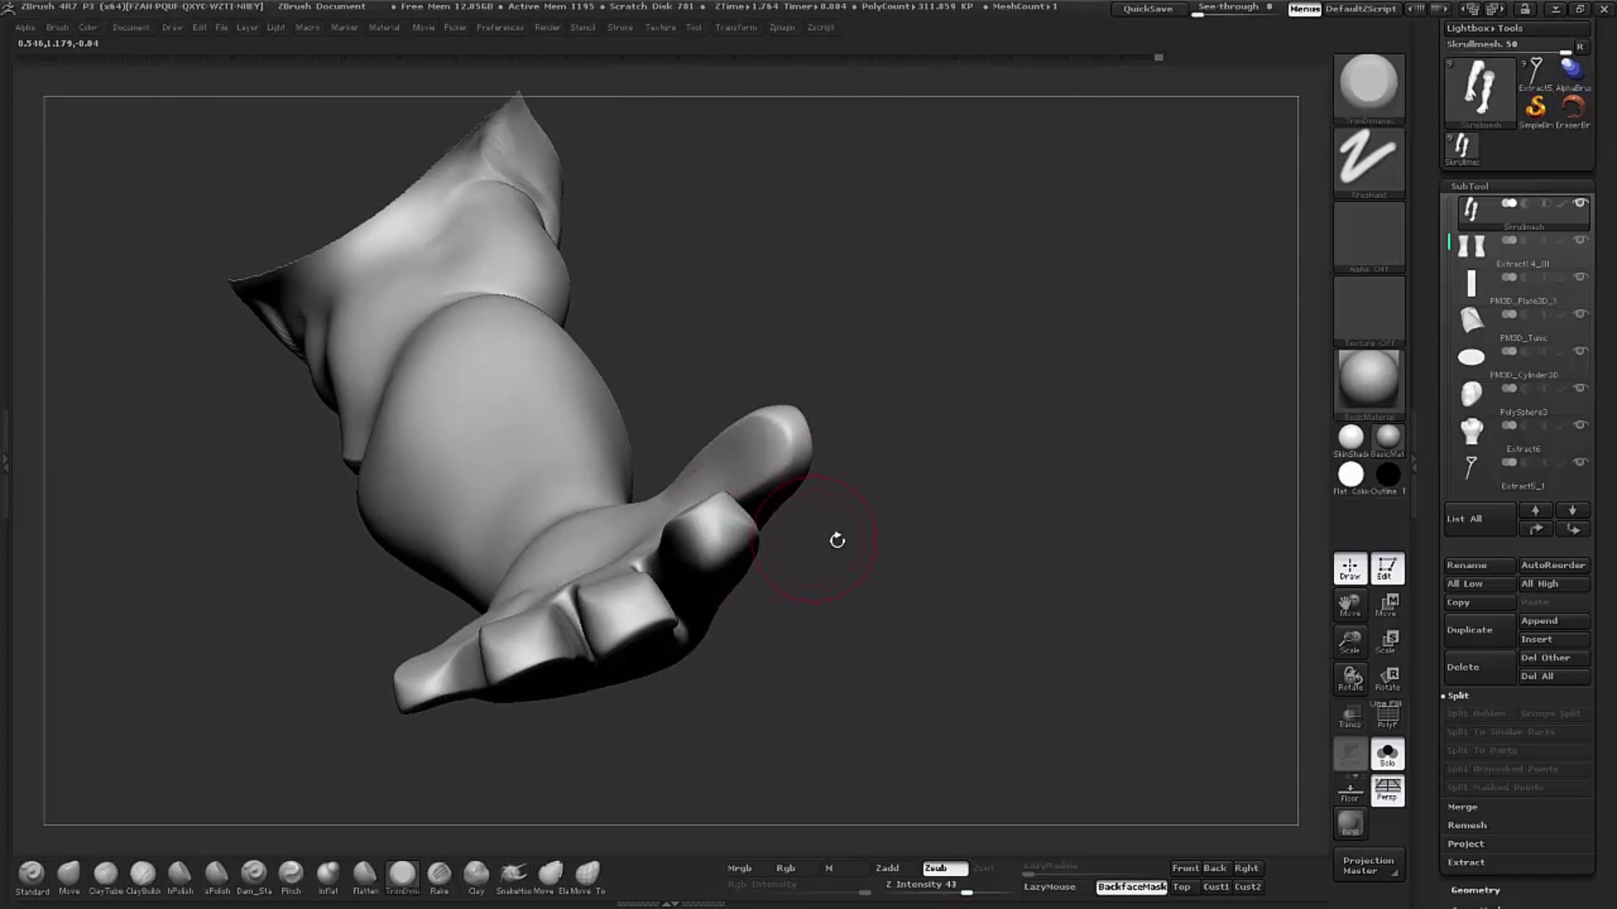
pyautogui.moveTo(837, 539); pyautogui.dragTo(725, 543)
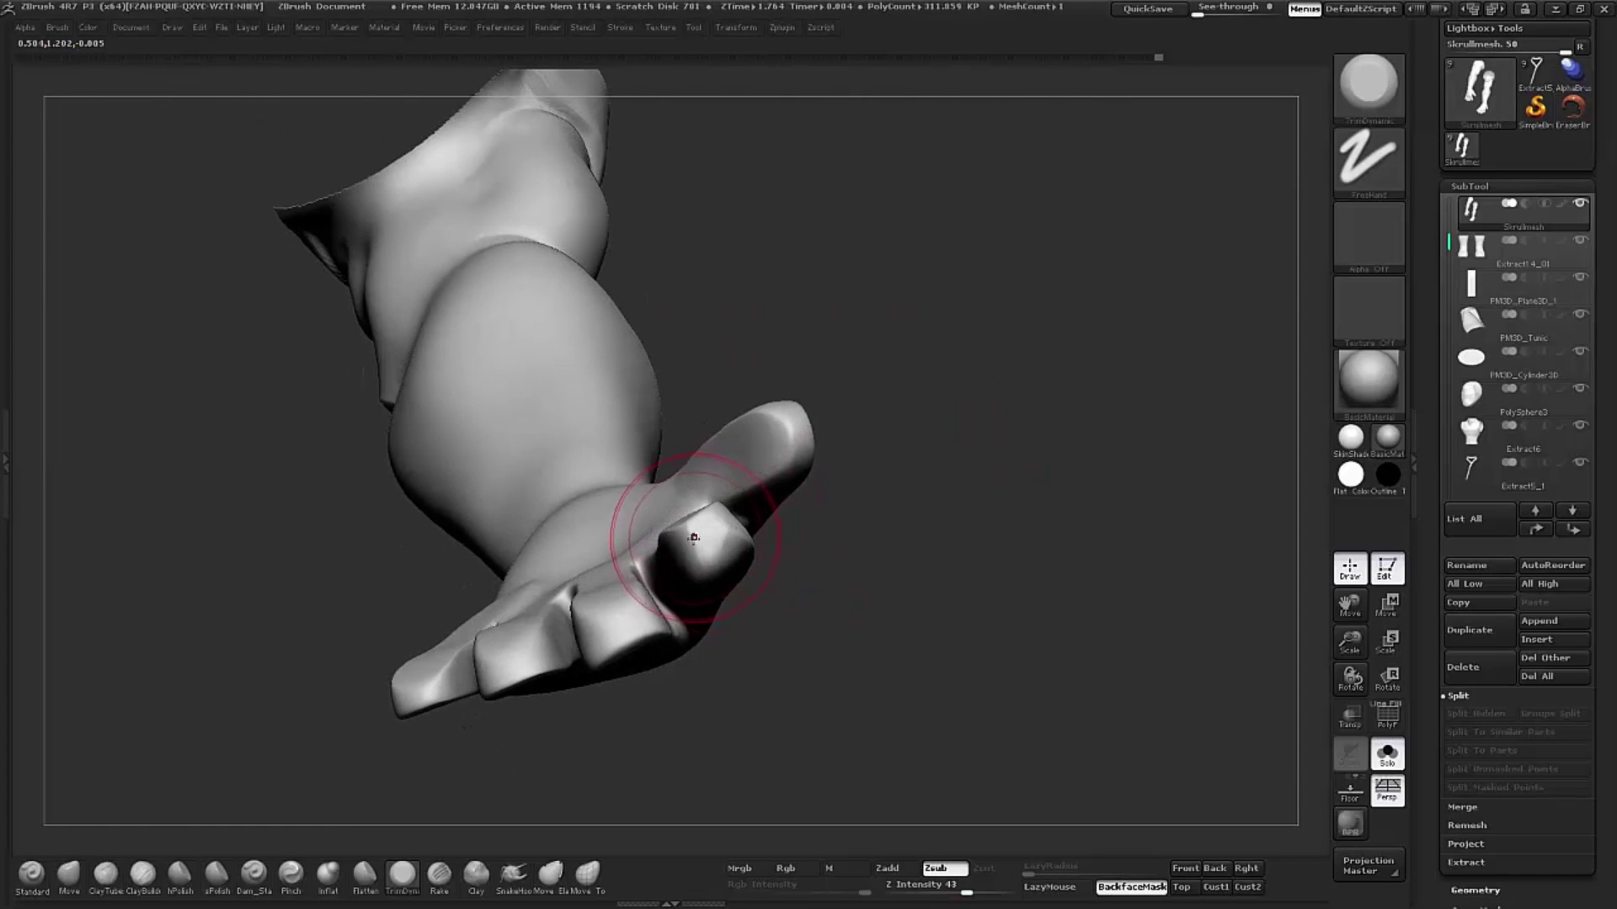
pyautogui.moveTo(814, 557)
pyautogui.mouseDown()
pyautogui.moveTo(704, 553)
pyautogui.moveTo(876, 669)
pyautogui.moveTo(623, 623)
pyautogui.mouseUp()
pyautogui.press('shift')
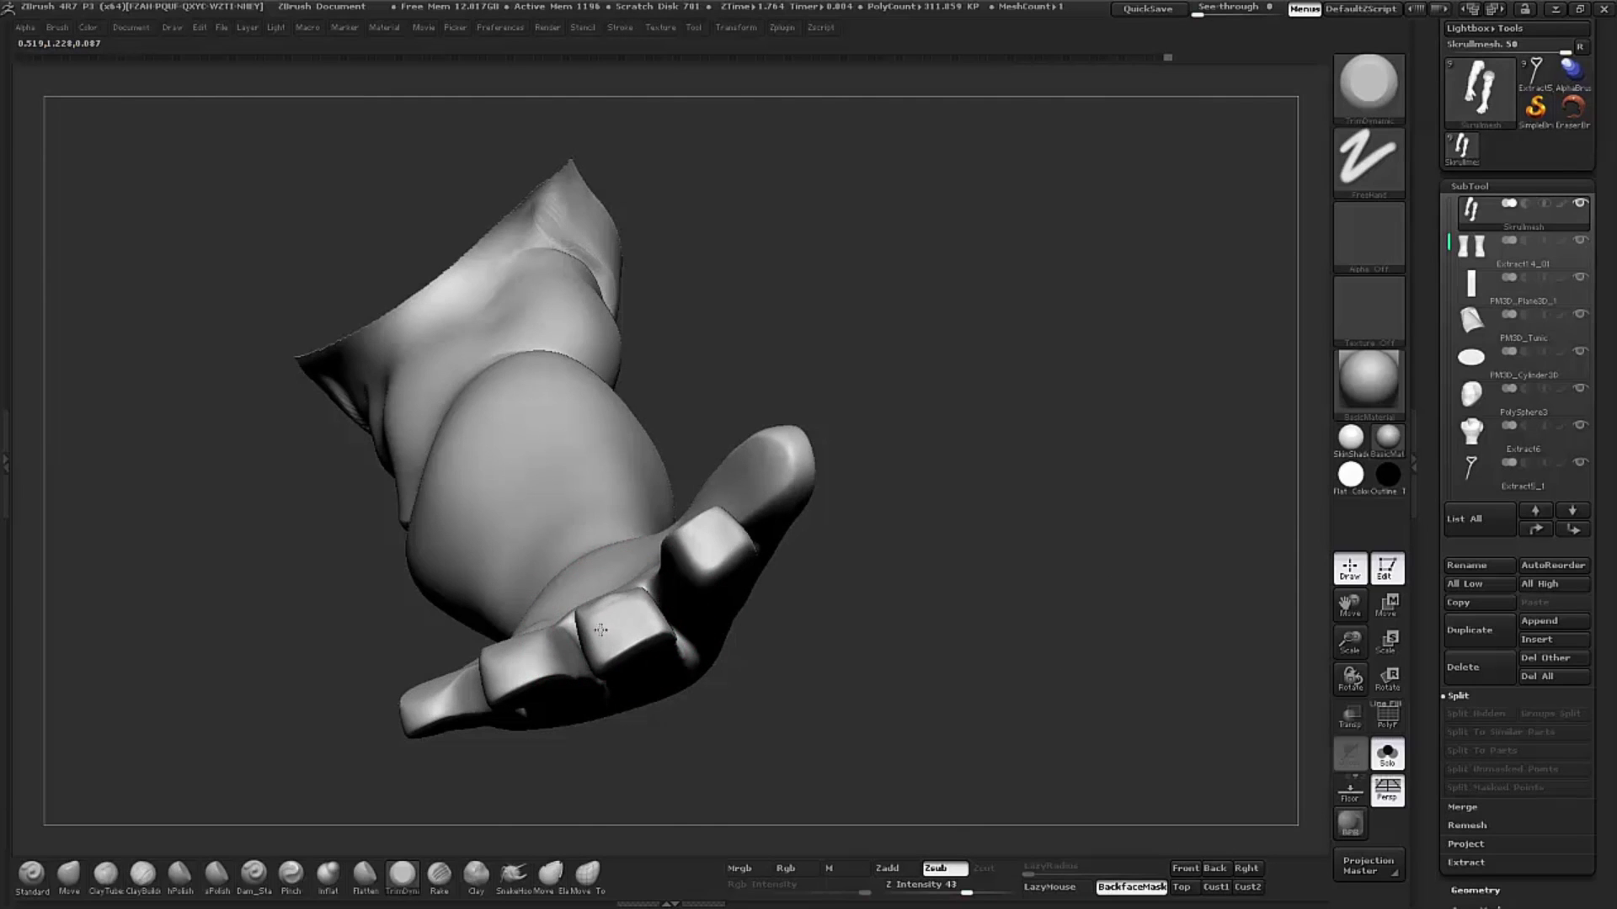
pyautogui.keyDown('ctrl'); pyautogui.keyDown('shift'); pyautogui.moveTo(678, 469); pyautogui.dragTo(741, 515); pyautogui.keyUp('shift'); pyautogui.keyUp('ctrl')
# Step: Orbit around the arm and both hands to inspect the open hand's palm and back
pyautogui.moveTo(707, 532)
pyautogui.mouseDown()
pyautogui.moveTo(879, 438)
pyautogui.moveTo(910, 559)
pyautogui.moveTo(931, 497)
pyautogui.moveTo(650, 470)
pyautogui.mouseUp()
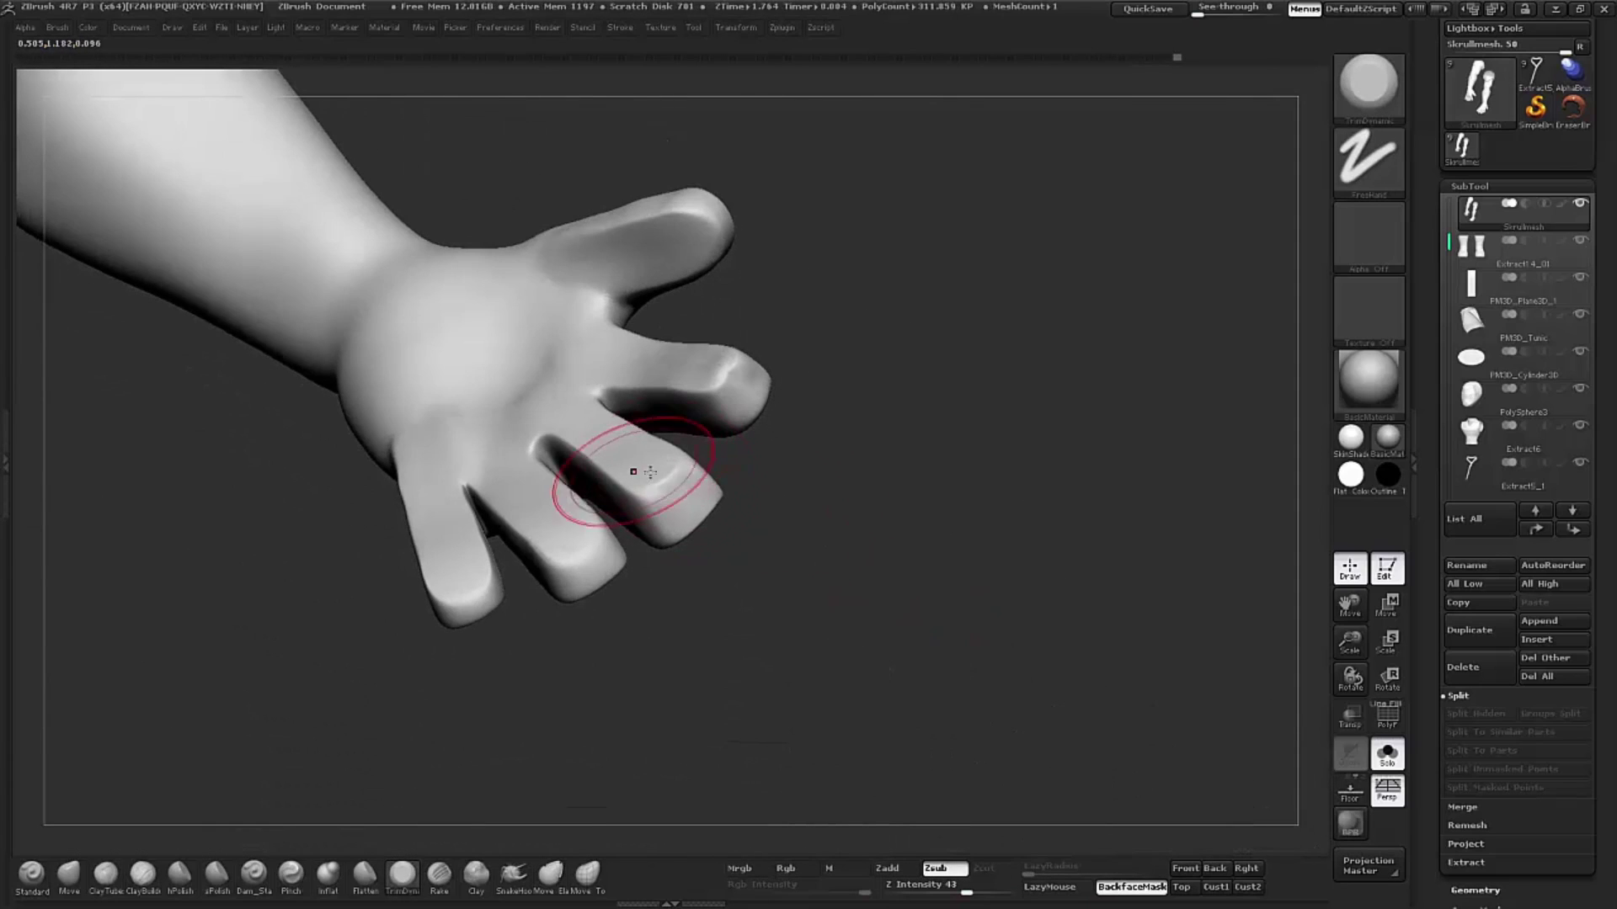
pyautogui.moveTo(714, 618); pyautogui.dragTo(617, 543)
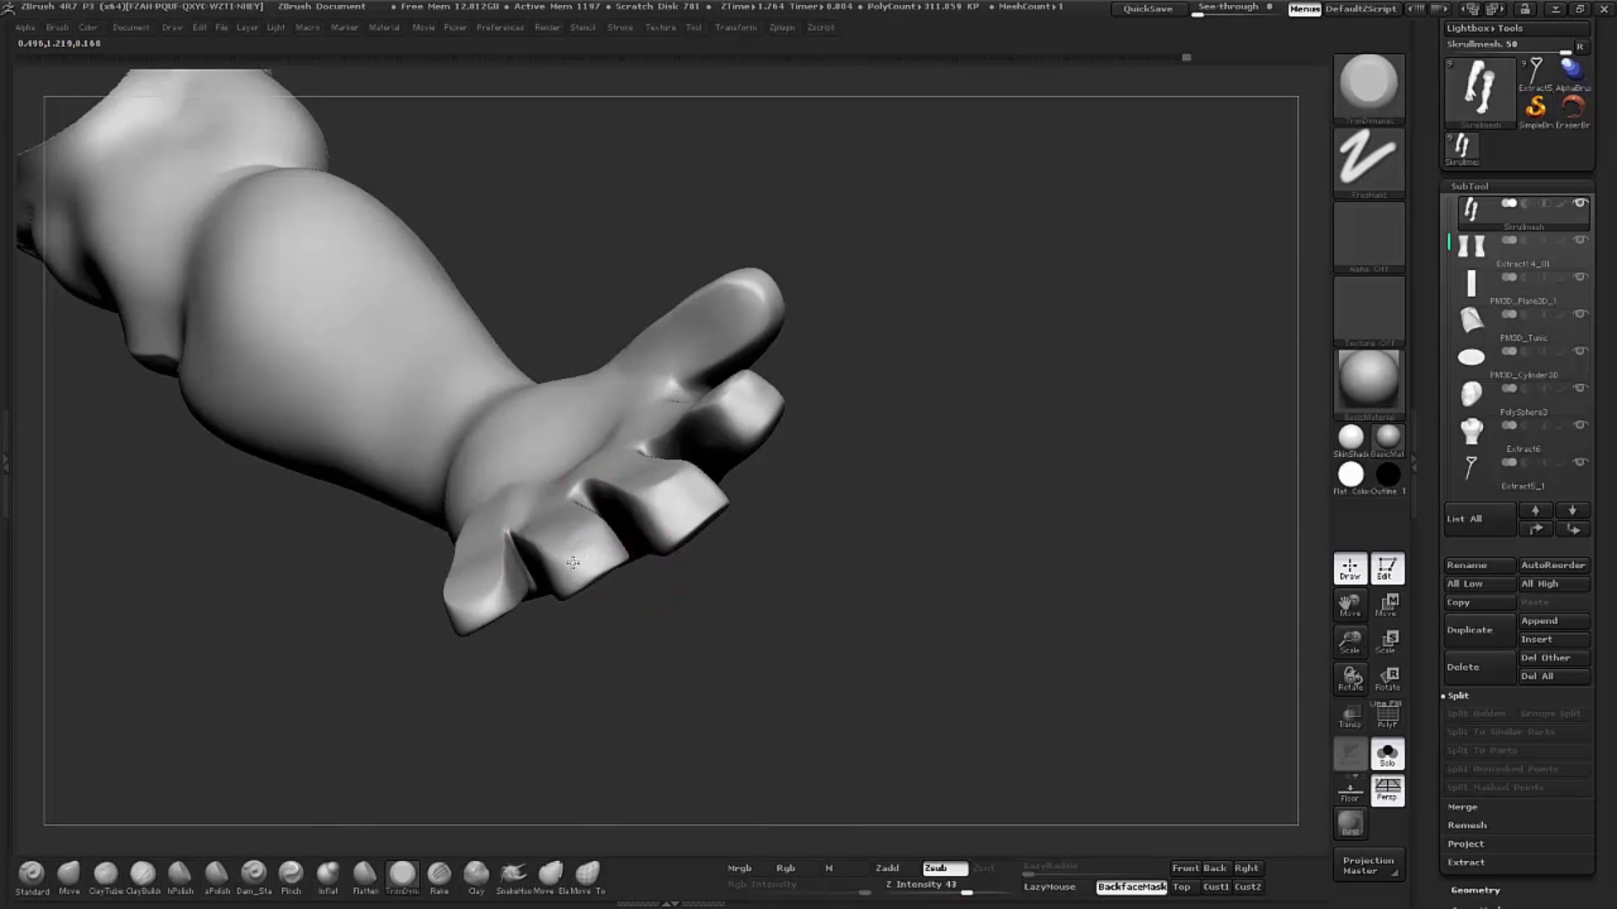
pyautogui.moveTo(598, 539)
pyautogui.mouseDown()
pyautogui.moveTo(684, 642)
pyautogui.moveTo(664, 668)
pyautogui.mouseUp()
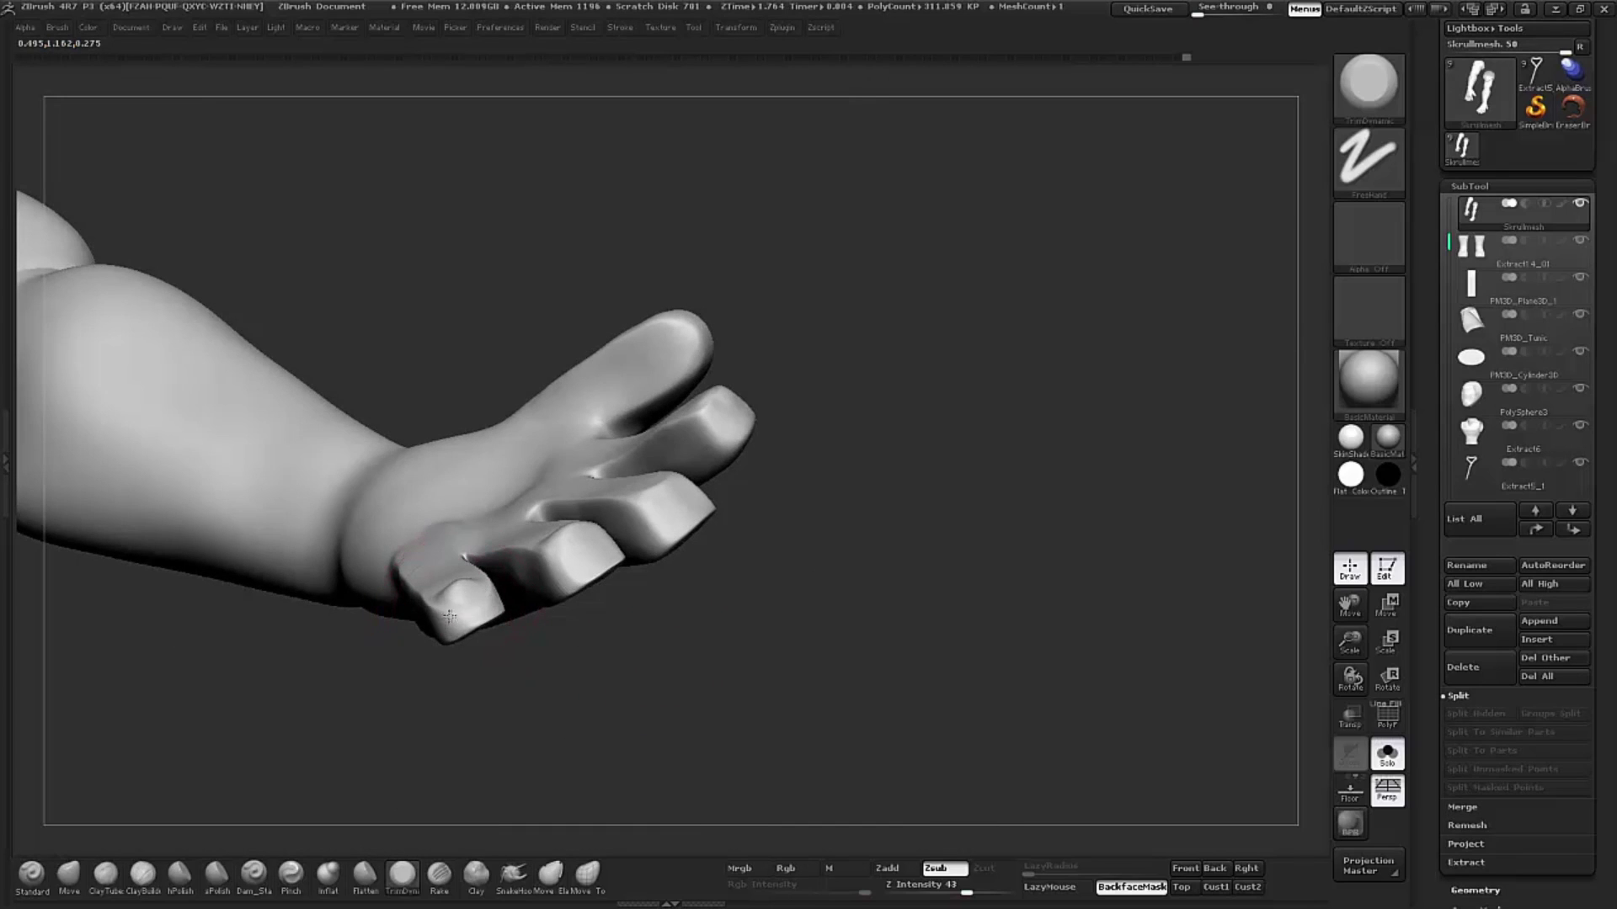
pyautogui.moveTo(560, 698)
pyautogui.mouseDown()
pyautogui.moveTo(426, 595)
pyautogui.moveTo(696, 504)
pyautogui.moveTo(838, 498)
pyautogui.moveTo(816, 552)
pyautogui.moveTo(614, 426)
pyautogui.mouseUp()
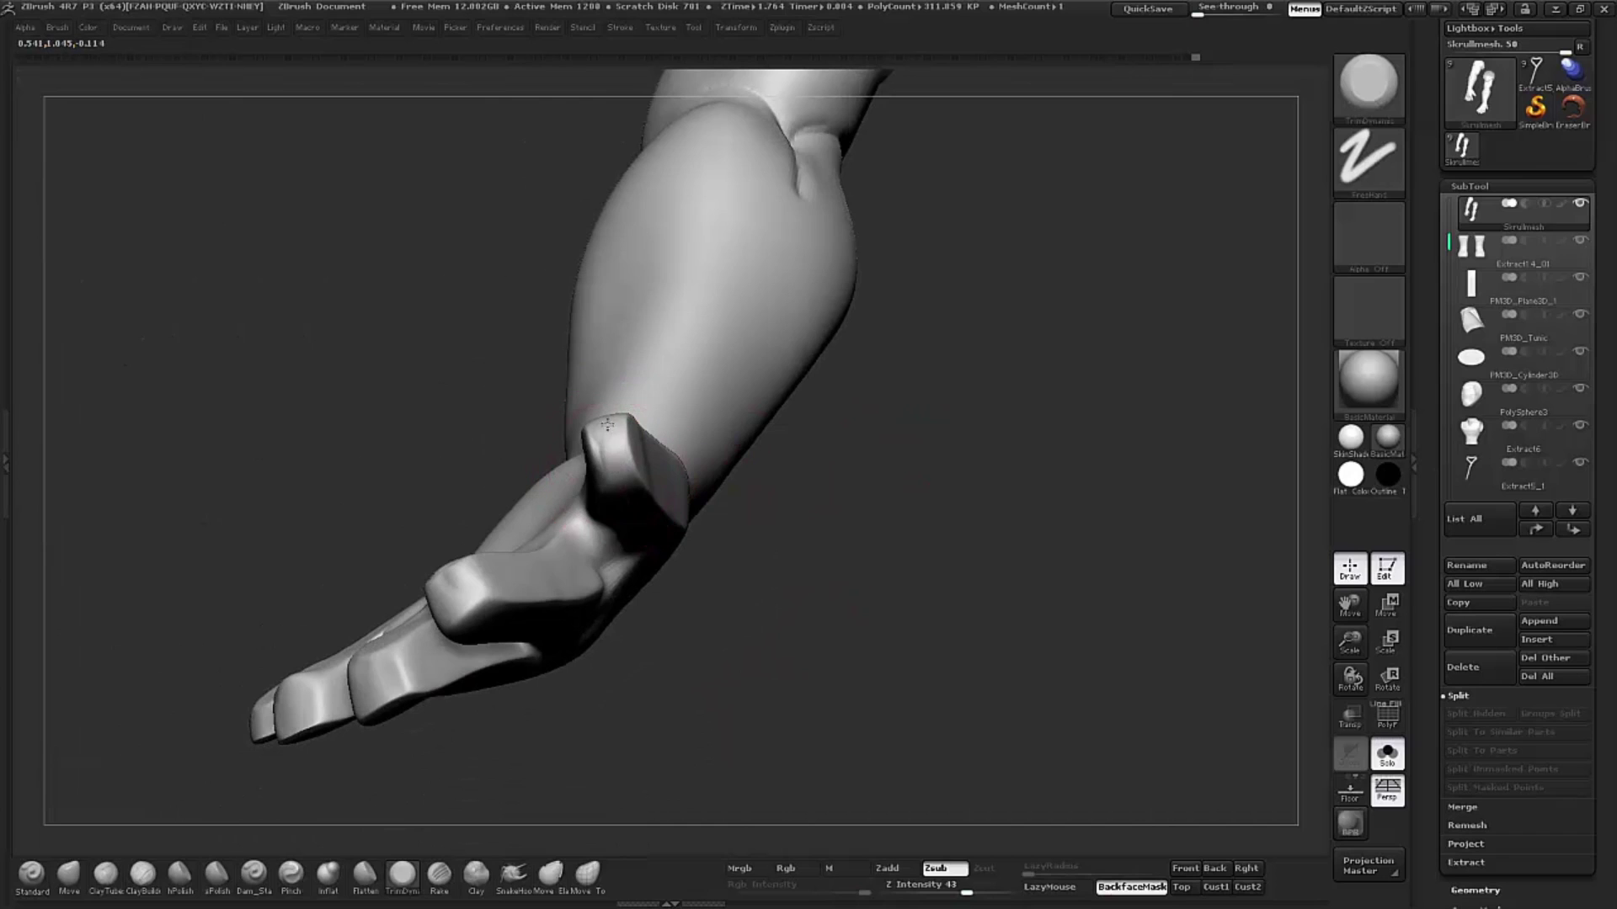
pyautogui.moveTo(694, 552); pyautogui.dragTo(633, 483)
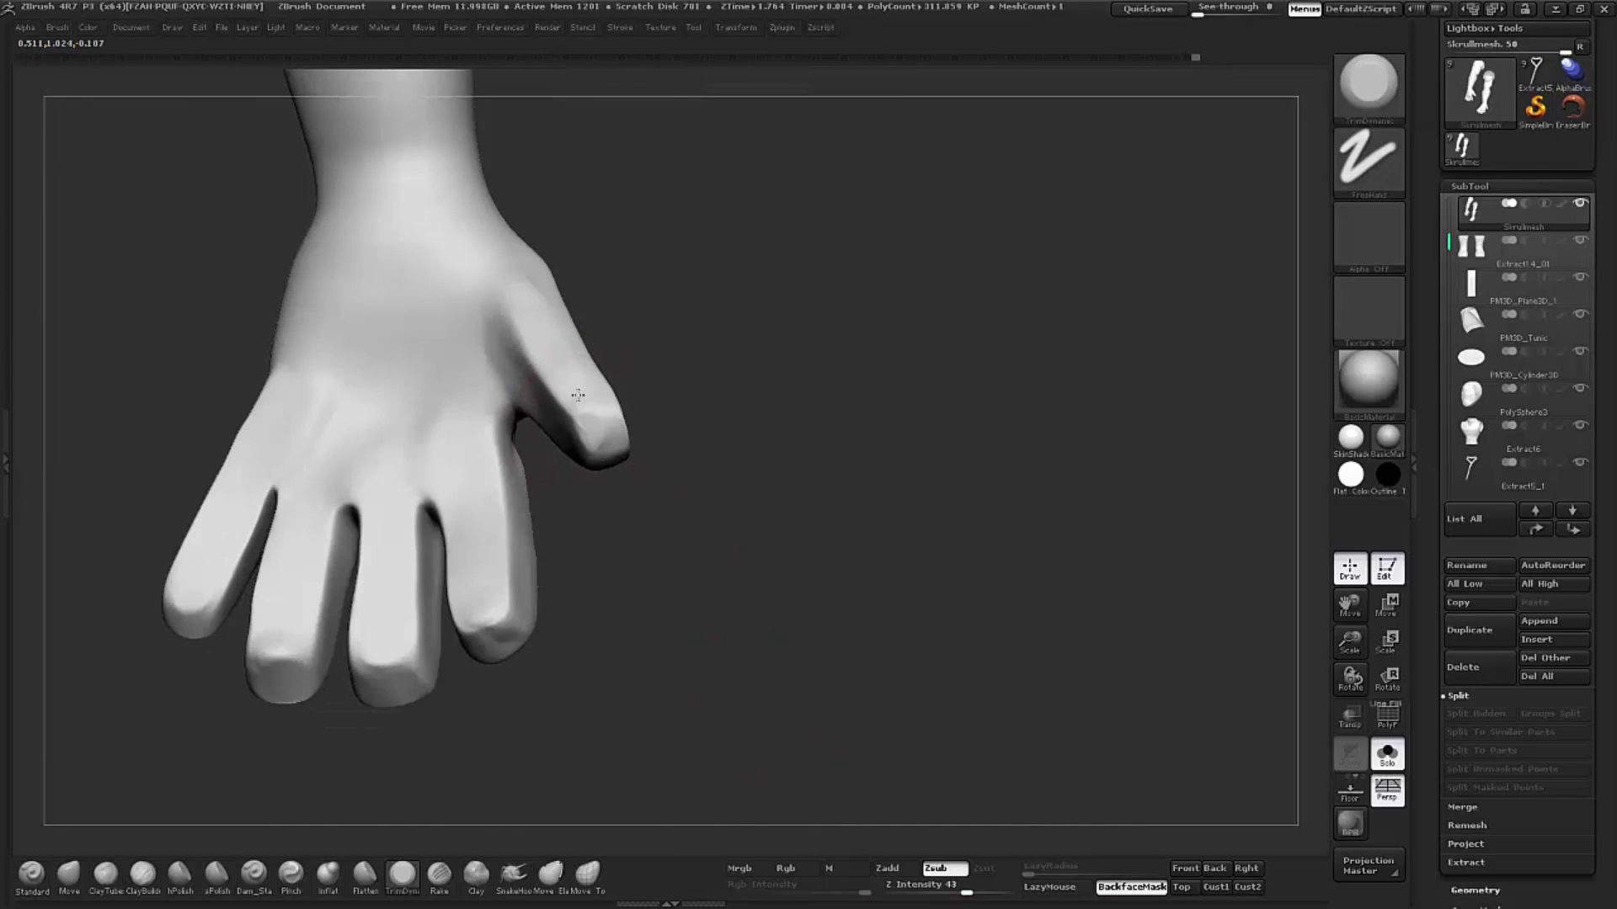
pyautogui.moveTo(690, 554); pyautogui.dragTo(693, 469)
pyautogui.moveTo(812, 451)
pyautogui.mouseDown()
pyautogui.moveTo(584, 449)
pyautogui.moveTo(621, 461)
pyautogui.moveTo(708, 469)
pyautogui.moveTo(559, 397)
pyautogui.mouseUp()
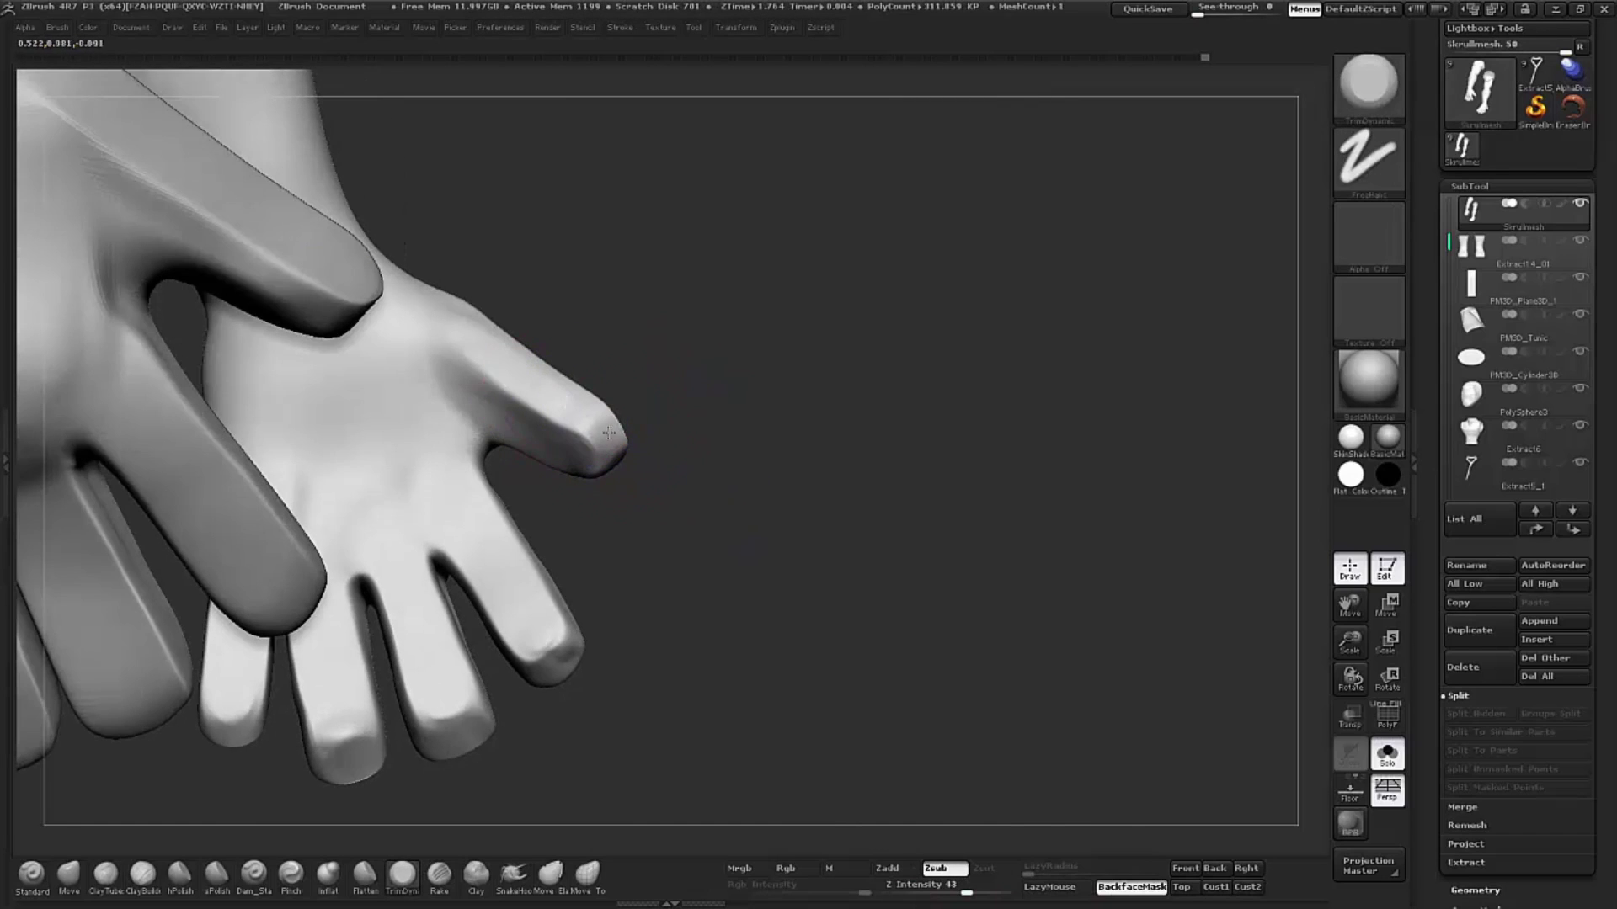
pyautogui.moveTo(702, 457)
pyautogui.mouseDown()
pyautogui.moveTo(469, 343)
pyautogui.moveTo(587, 412)
pyautogui.mouseUp()
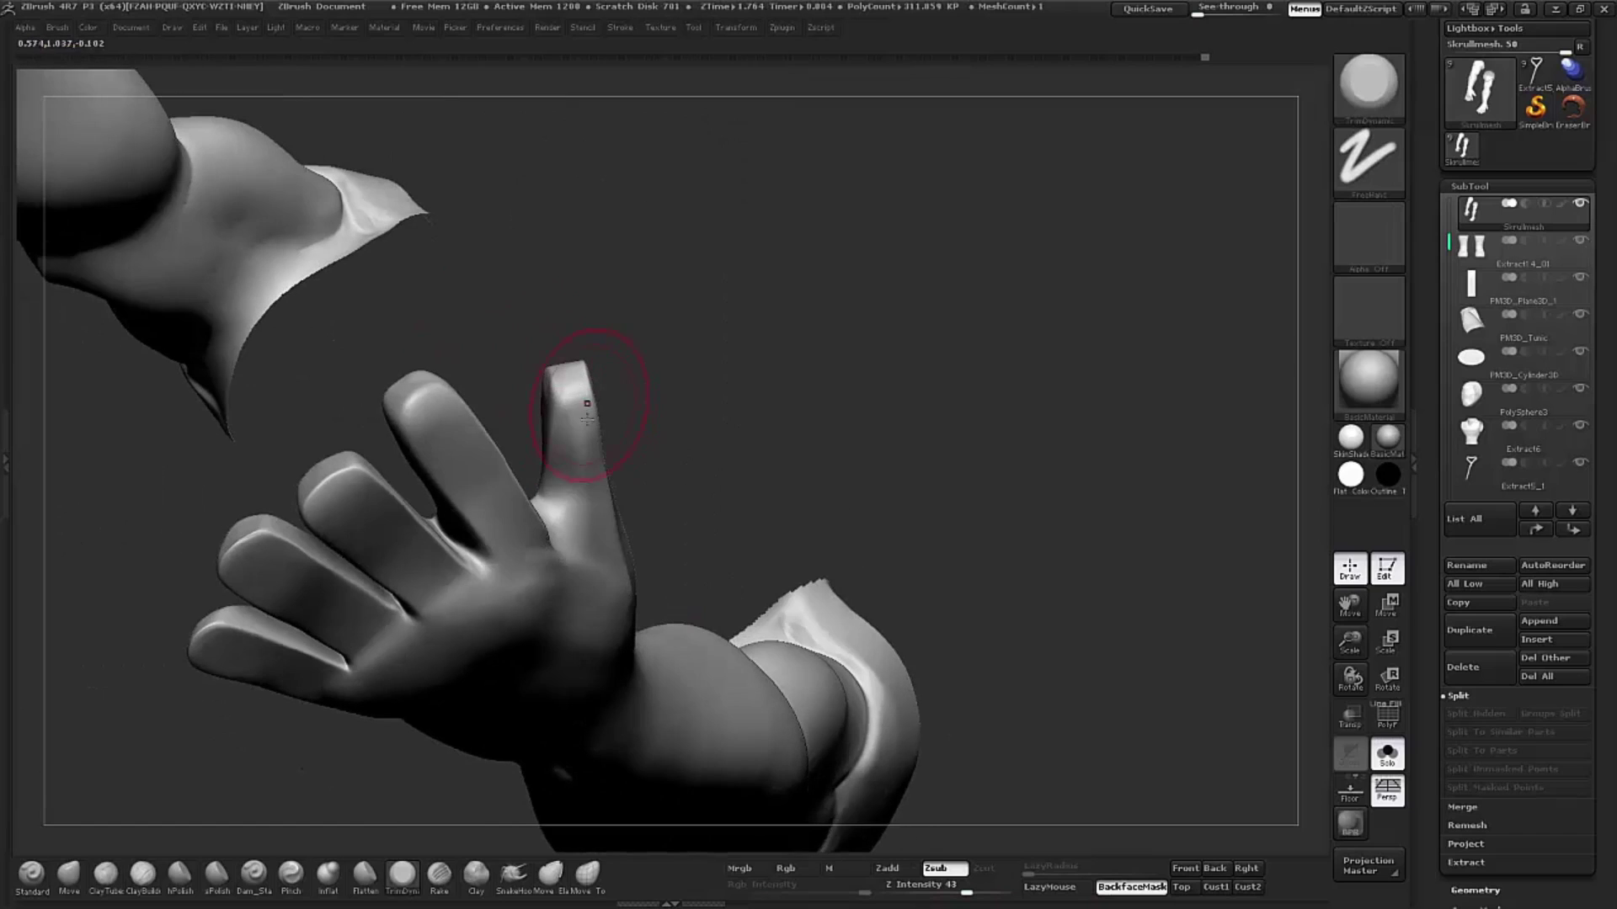
pyautogui.moveTo(615, 346); pyautogui.dragTo(800, 349)
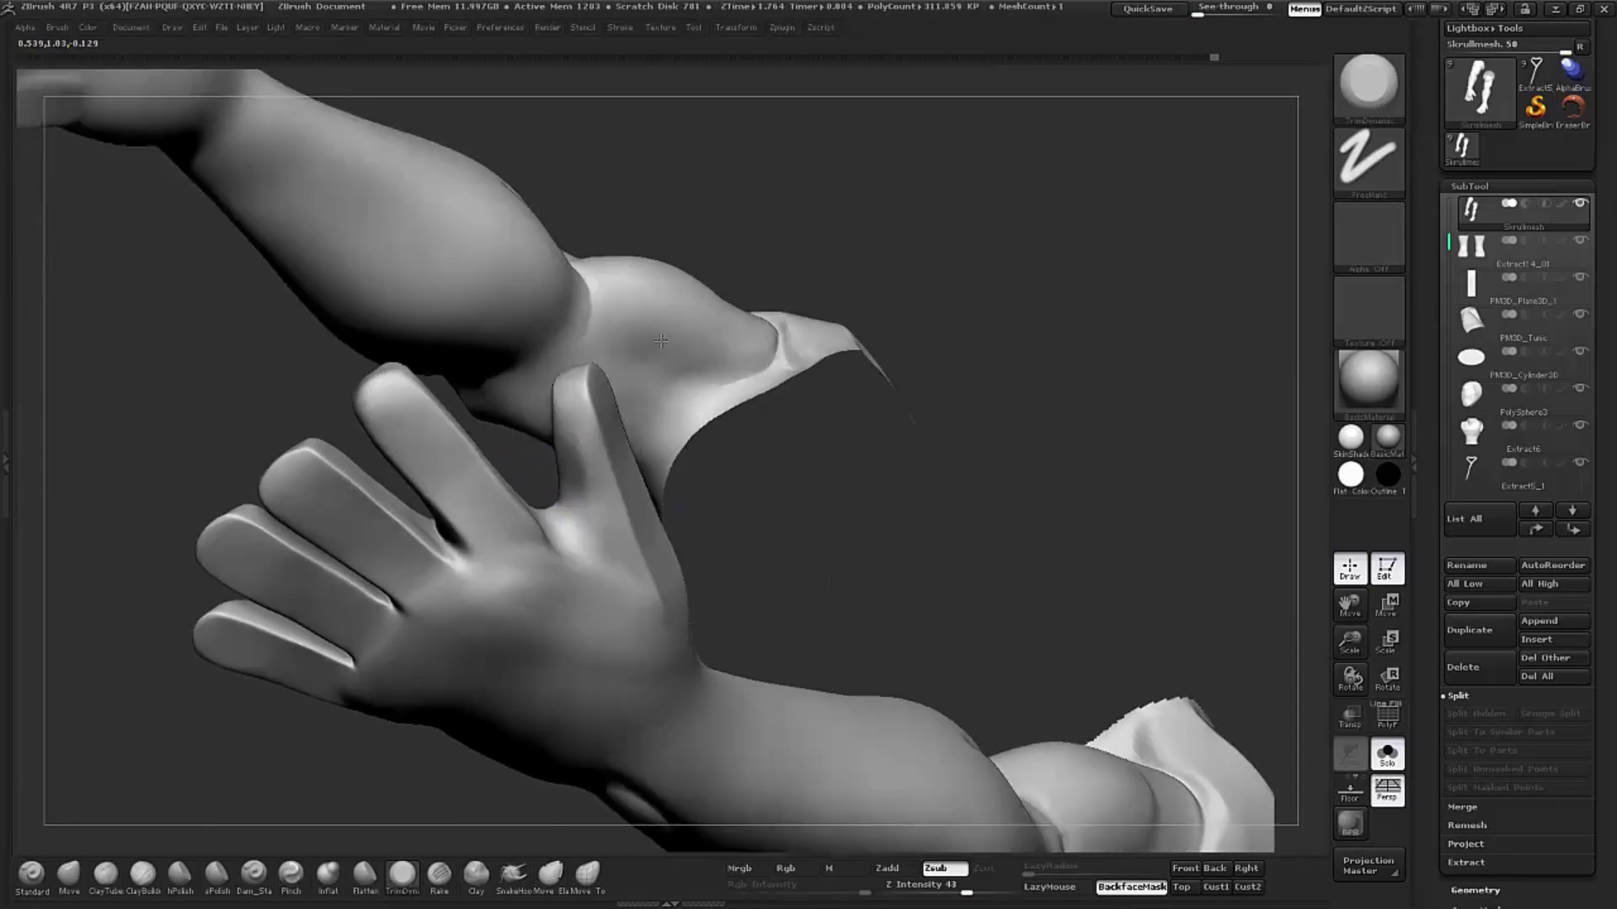
pyautogui.keyDown('alt'); pyautogui.moveTo(815, 426); pyautogui.dragTo(791, 348); pyautogui.keyUp('alt')
pyautogui.moveTo(904, 533)
pyautogui.mouseDown()
pyautogui.moveTo(926, 455)
pyautogui.moveTo(891, 530)
pyautogui.moveTo(922, 615)
pyautogui.mouseUp()
pyautogui.moveTo(920, 523)
pyautogui.mouseDown()
pyautogui.moveTo(982, 646)
pyautogui.moveTo(976, 536)
pyautogui.moveTo(938, 542)
pyautogui.moveTo(938, 592)
pyautogui.moveTo(840, 472)
pyautogui.mouseUp()
# Step: Smooth the creases between the fingers, checking both raised hands
pyautogui.keyDown('shift'); pyautogui.moveTo(623, 509); pyautogui.dragTo(594, 492); pyautogui.keyUp('shift')
pyautogui.moveTo(866, 548)
pyautogui.mouseDown()
pyautogui.moveTo(830, 545)
pyautogui.moveTo(660, 621)
pyautogui.mouseUp()
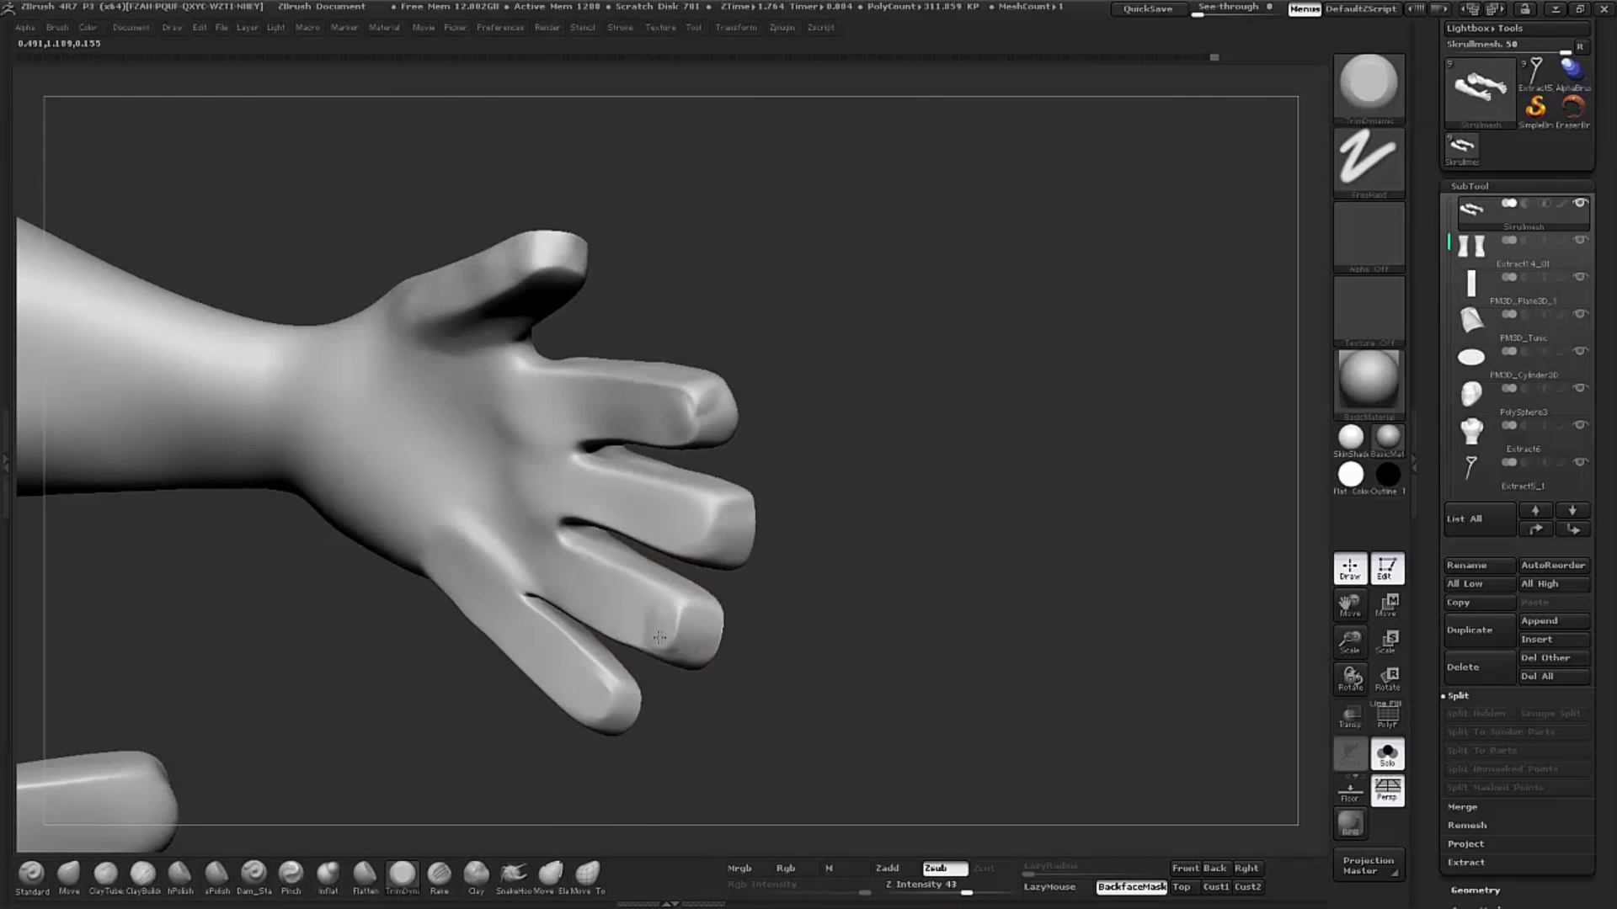
pyautogui.press('shift')
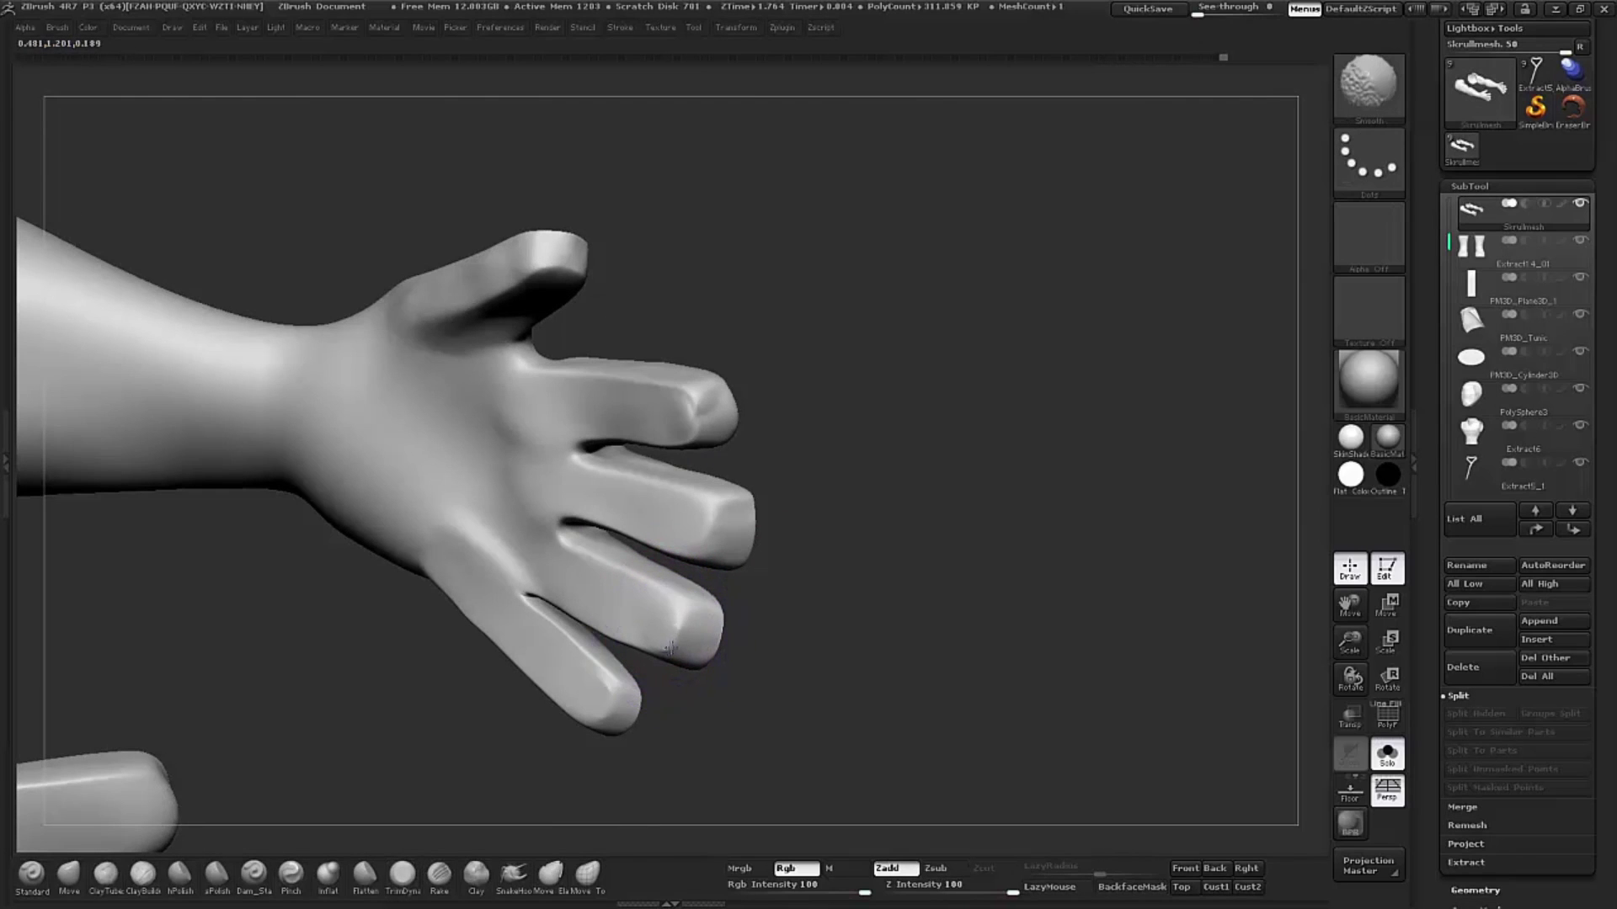
pyautogui.moveTo(793, 648)
pyautogui.mouseDown()
pyautogui.moveTo(838, 563)
pyautogui.moveTo(661, 621)
pyautogui.mouseUp()
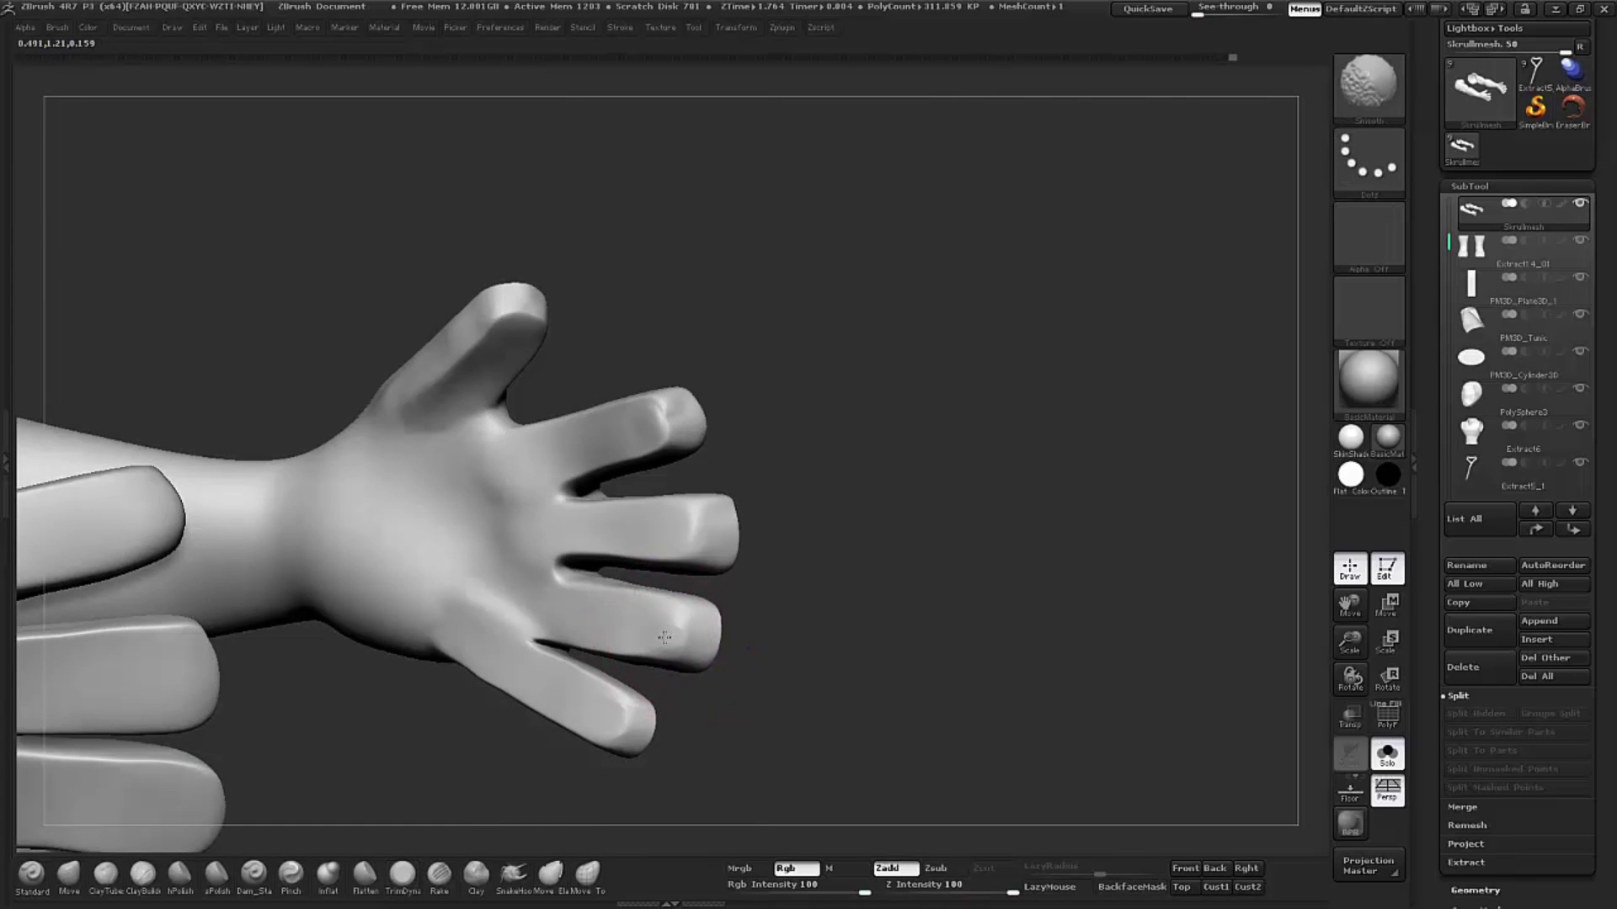
pyautogui.moveTo(884, 584); pyautogui.dragTo(787, 498)
pyautogui.moveTo(1036, 478)
pyautogui.mouseDown()
pyautogui.moveTo(989, 462)
pyautogui.moveTo(1067, 566)
pyautogui.moveTo(1064, 478)
pyautogui.moveTo(1125, 439)
pyautogui.moveTo(1020, 513)
pyautogui.mouseUp()
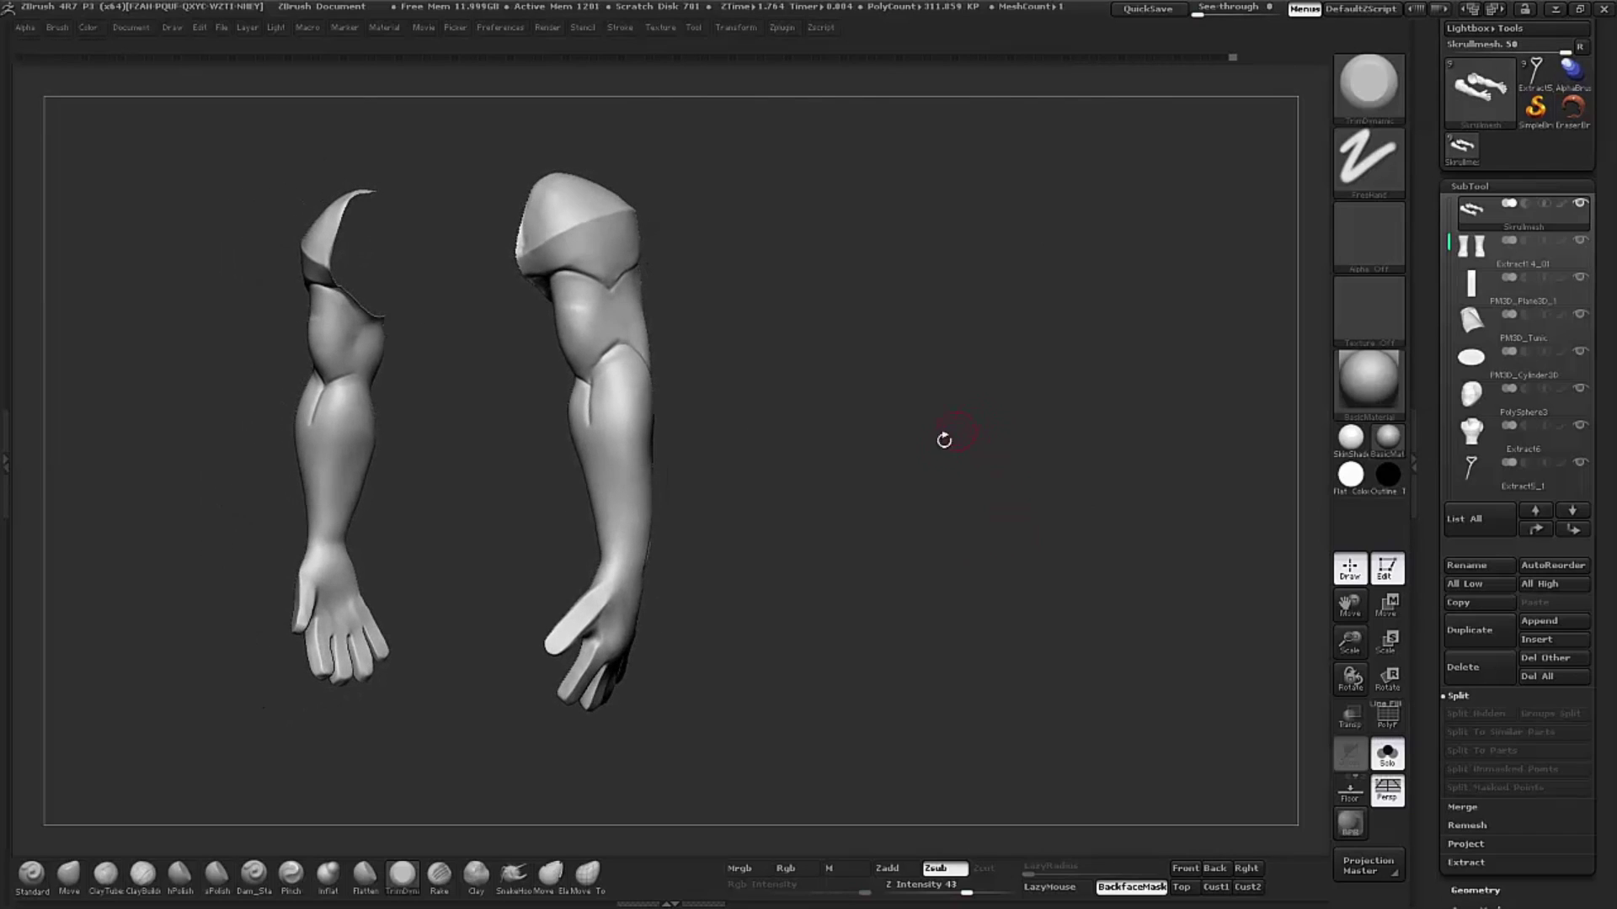
pyautogui.keyDown('alt'); pyautogui.moveTo(944, 440); pyautogui.dragTo(1027, 440); pyautogui.keyUp('alt')
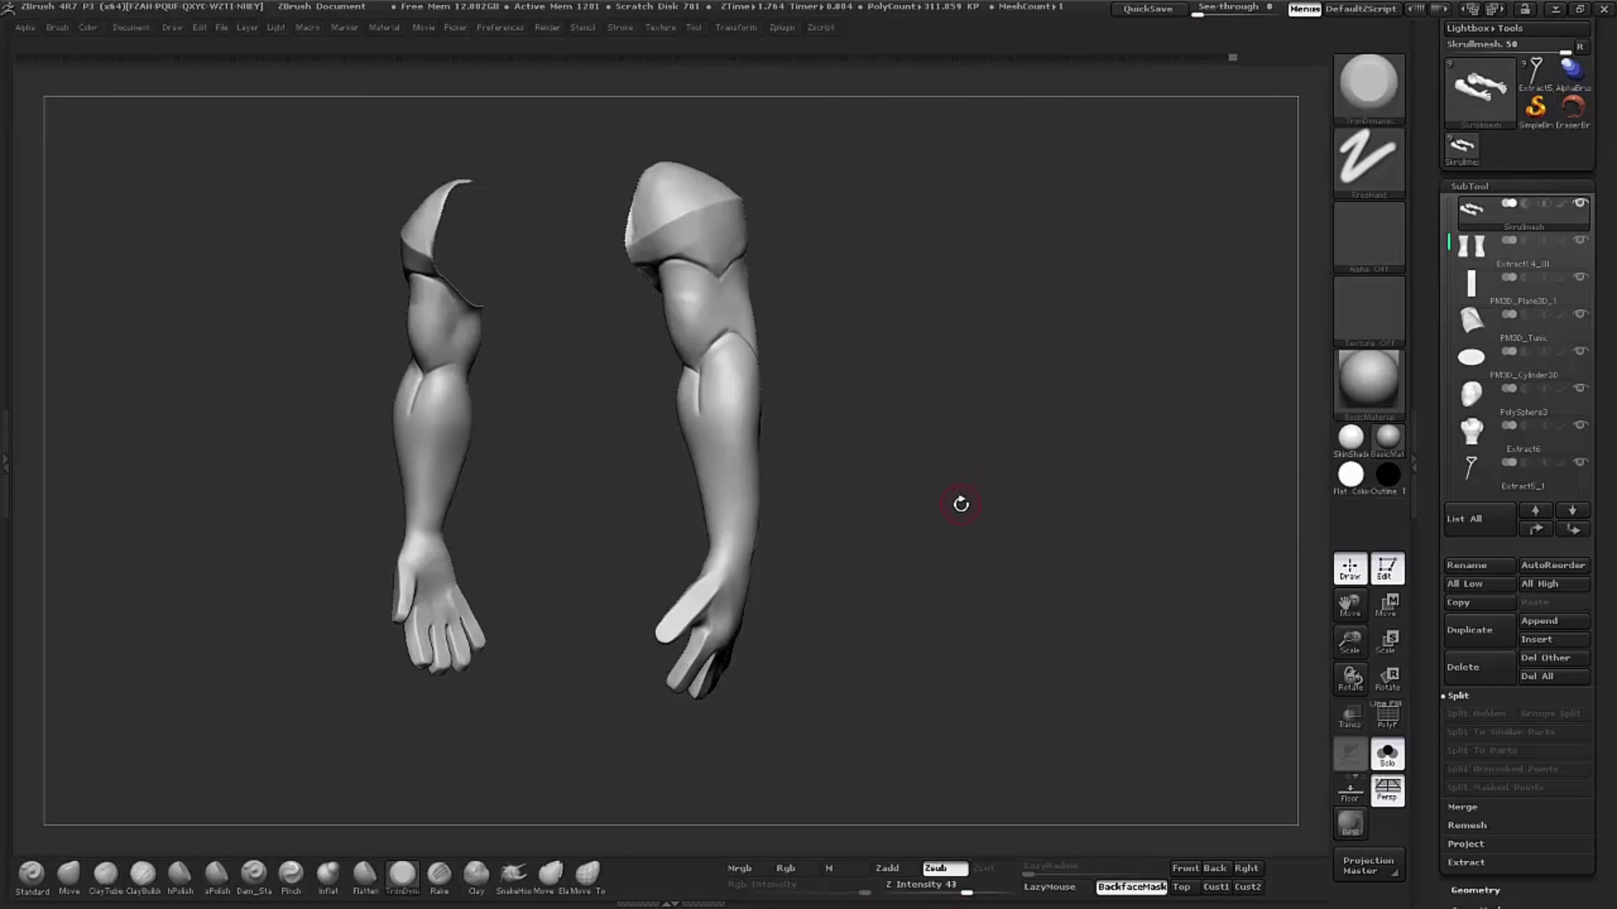
pyautogui.moveTo(1012, 502); pyautogui.dragTo(895, 373)
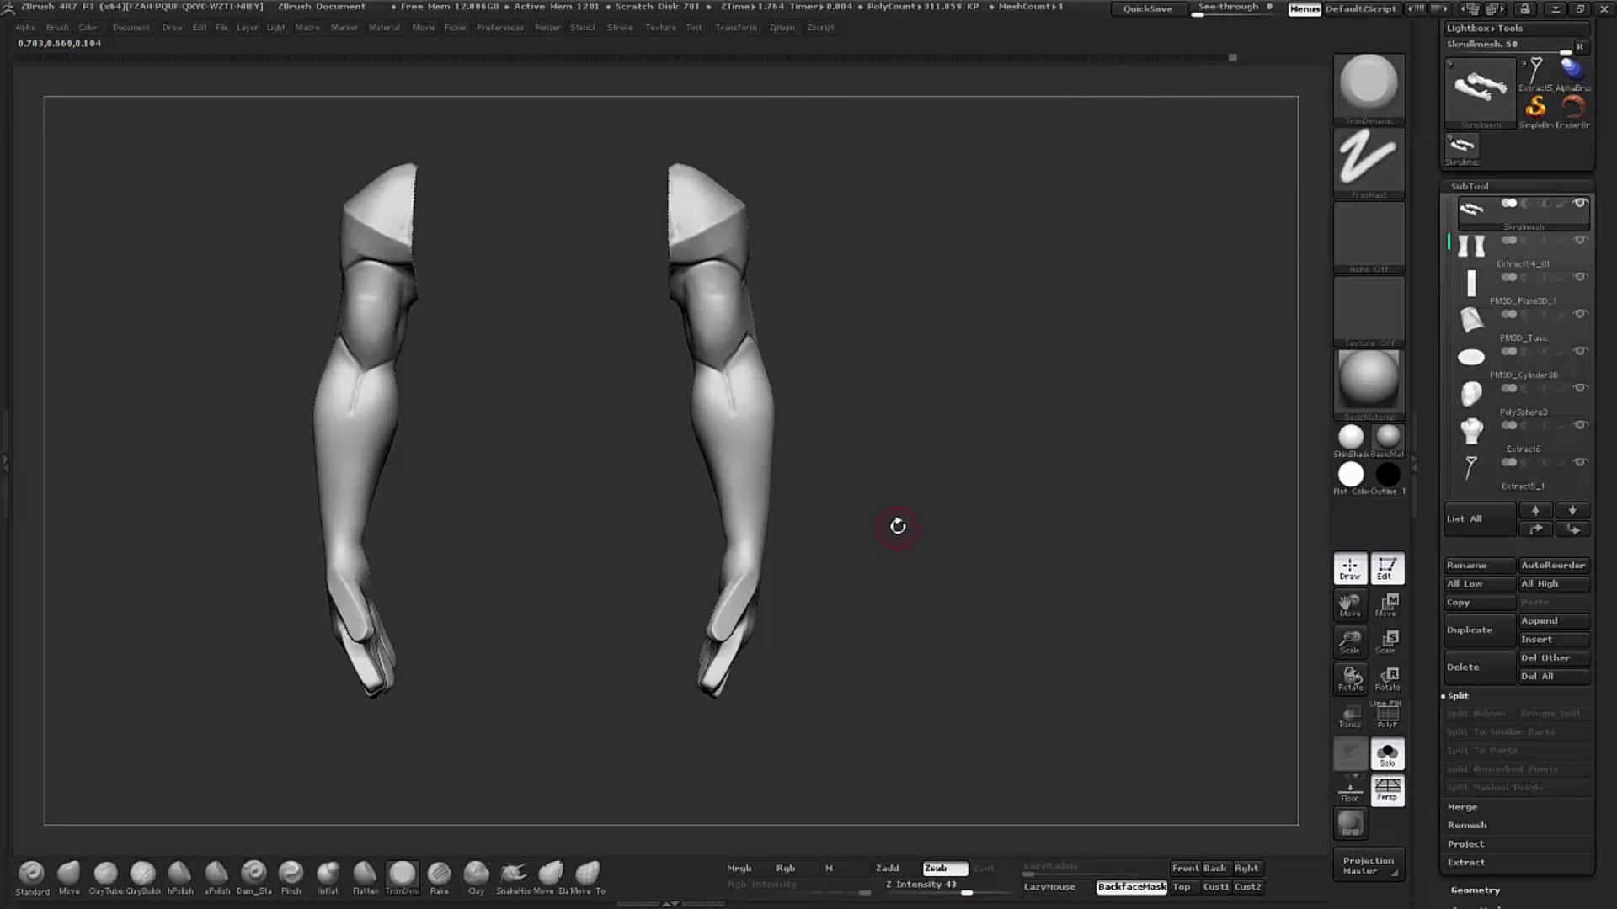
pyautogui.moveTo(921, 510); pyautogui.dragTo(900, 501)
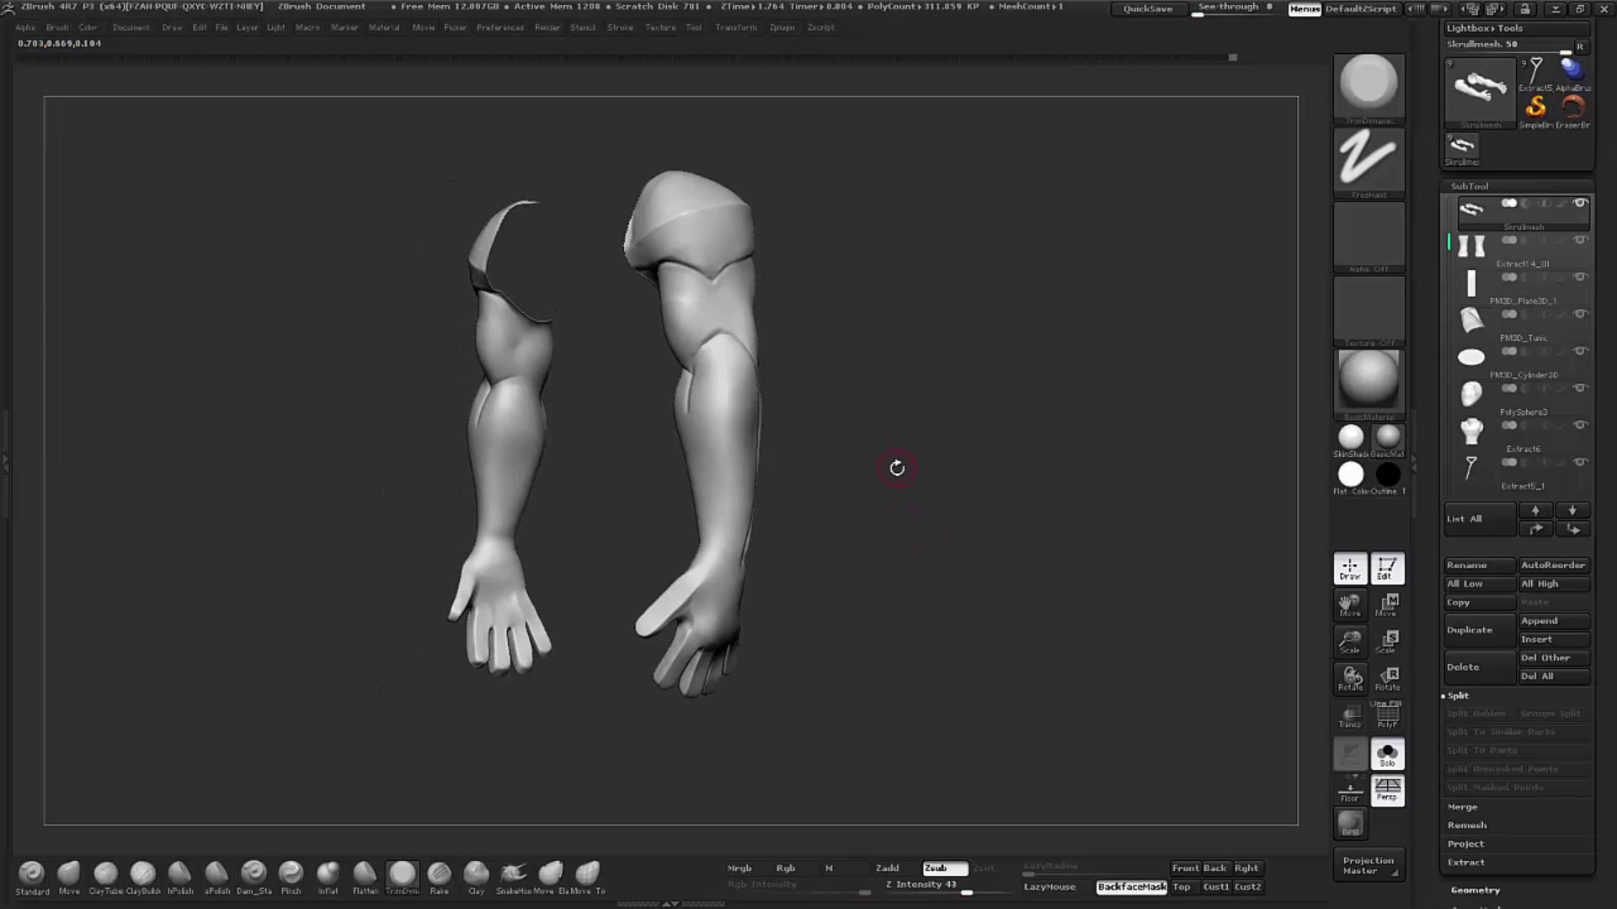
pyautogui.moveTo(898, 491)
pyautogui.mouseDown()
pyautogui.moveTo(792, 485)
pyautogui.moveTo(895, 503)
pyautogui.mouseUp()
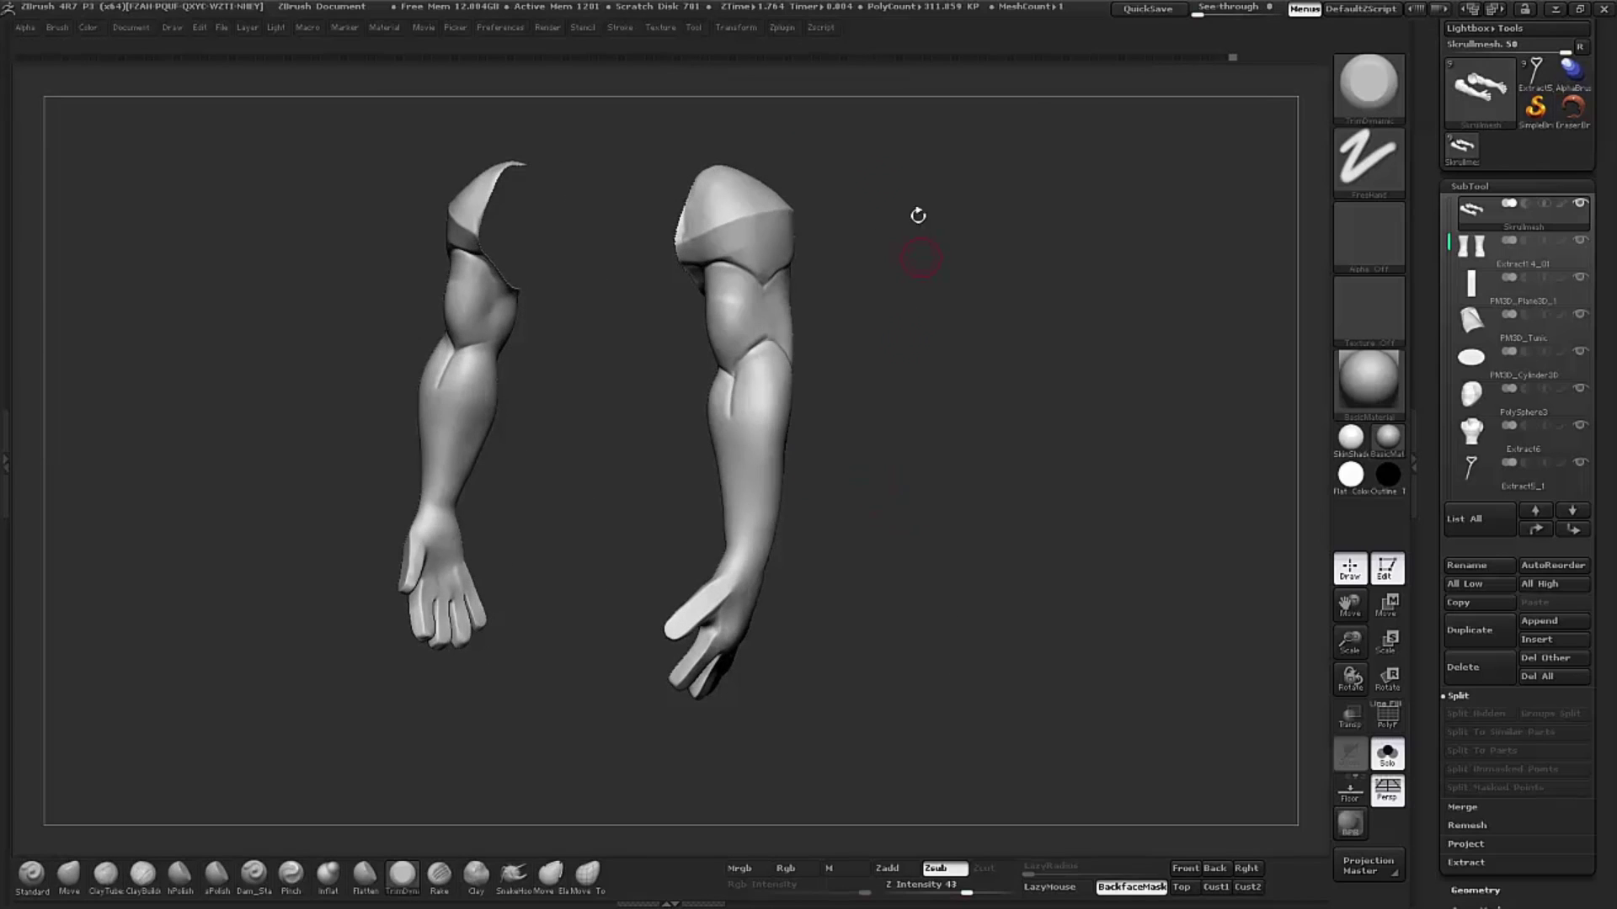
pyautogui.moveTo(942, 562)
pyautogui.mouseDown()
pyautogui.moveTo(927, 553)
pyautogui.moveTo(962, 577)
pyautogui.moveTo(856, 543)
pyautogui.mouseUp()
pyautogui.keyDown('shift'); pyautogui.moveTo(922, 450); pyautogui.dragTo(934, 457); pyautogui.keyUp('shift')
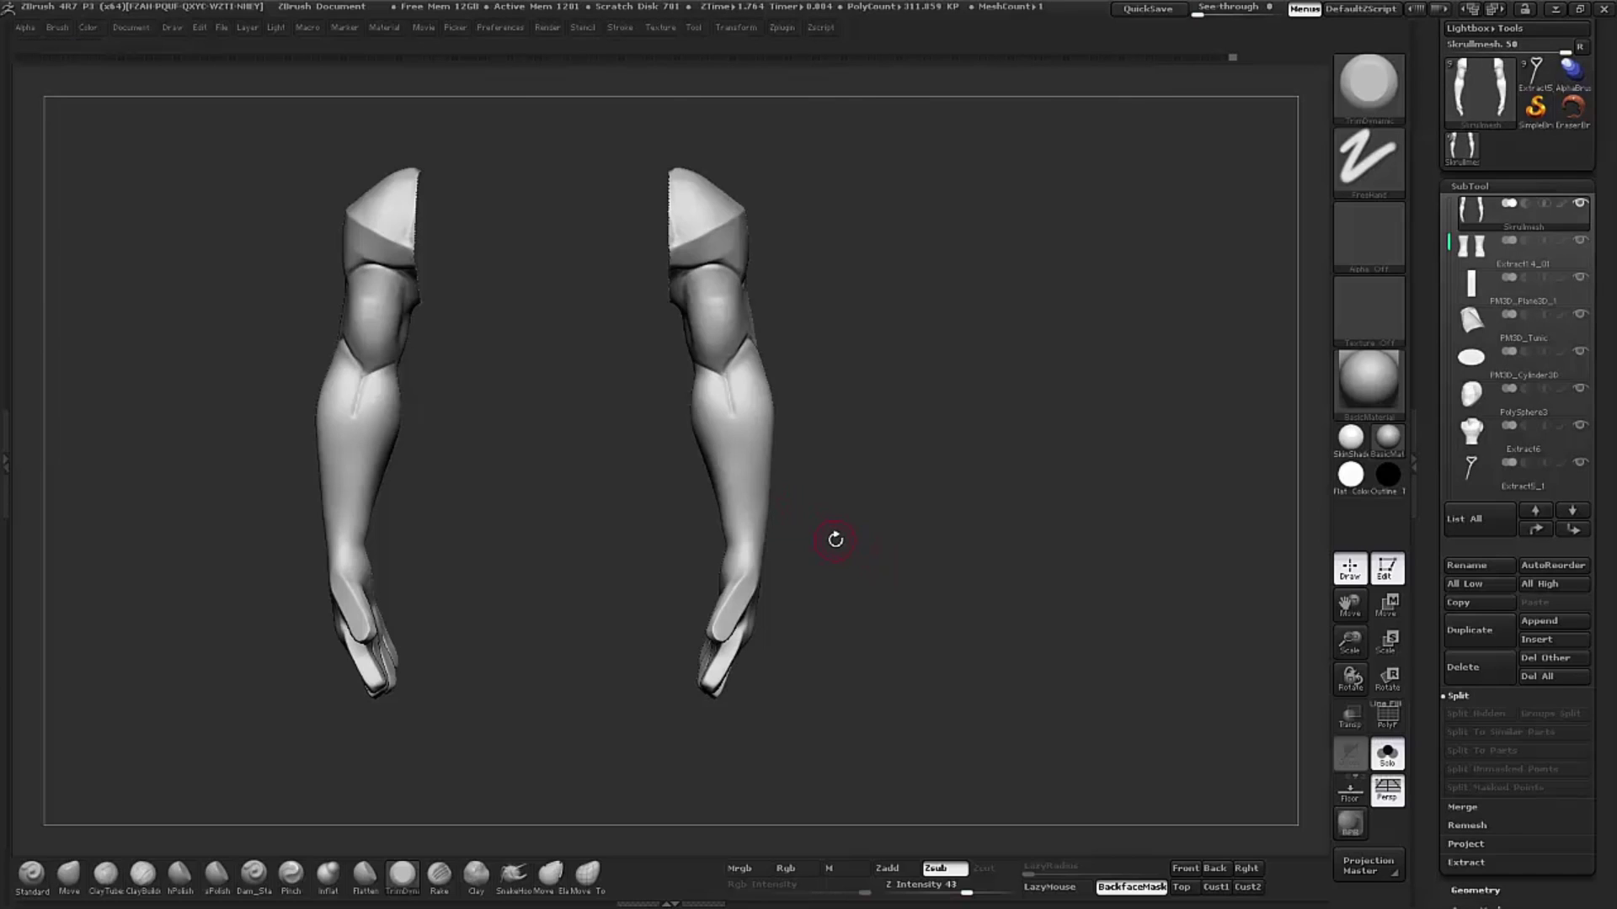
pyautogui.moveTo(847, 541); pyautogui.dragTo(686, 616)
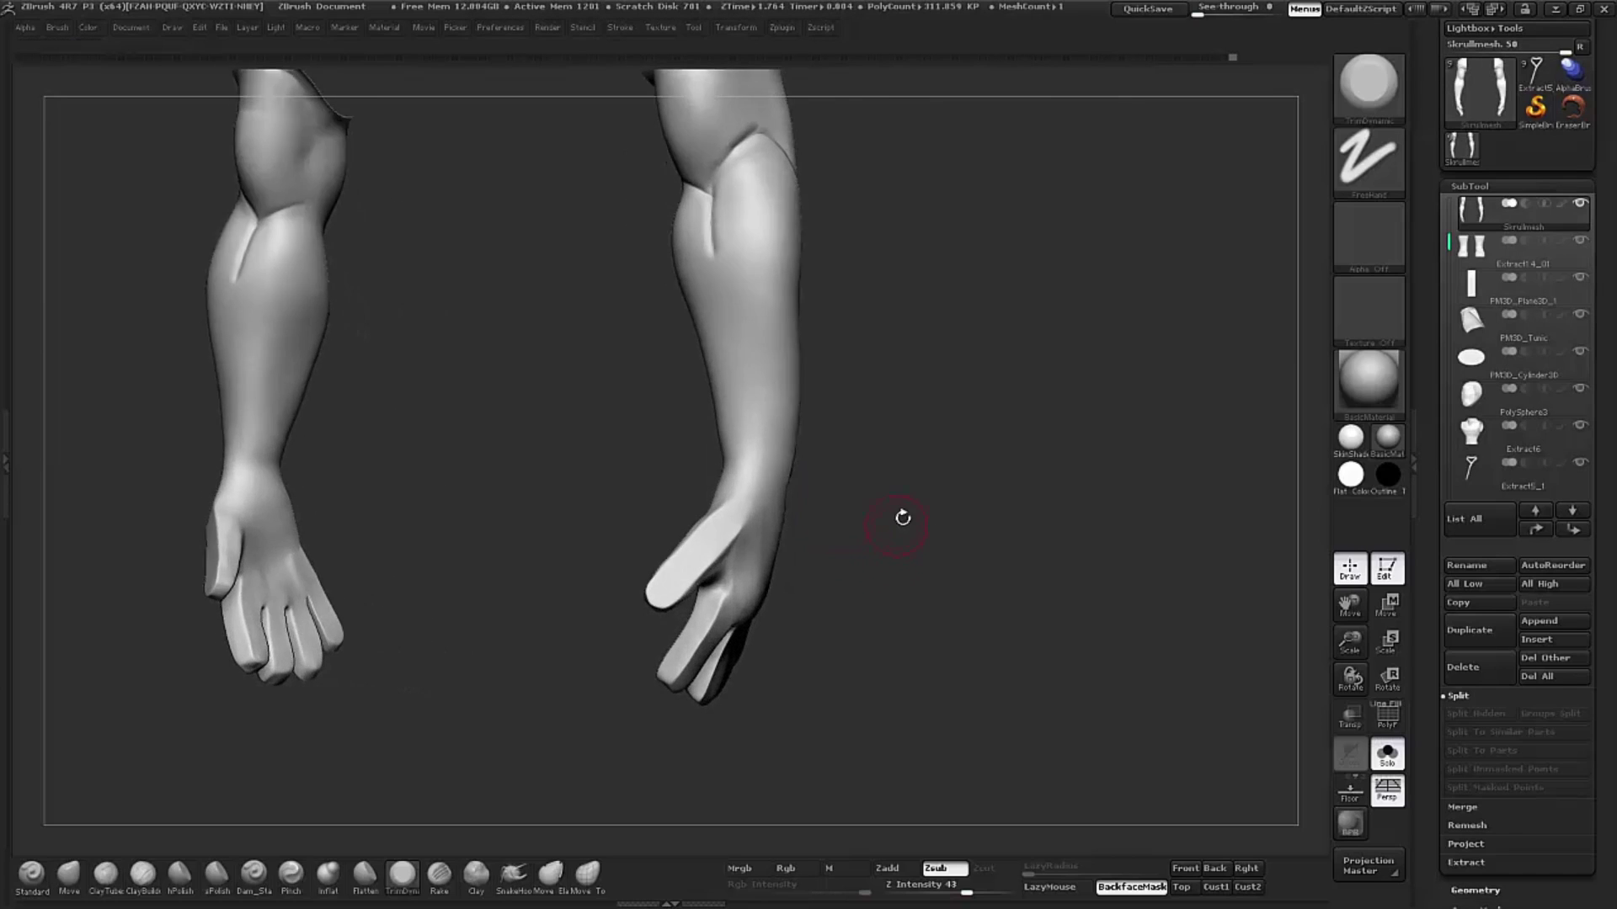
pyautogui.moveTo(686, 616)
pyautogui.keyDown('shift'); pyautogui.mouseDown()
pyautogui.moveTo(747, 566)
pyautogui.moveTo(977, 505)
pyautogui.moveTo(883, 602)
pyautogui.moveTo(725, 454)
pyautogui.mouseUp(); pyautogui.keyUp('shift')
pyautogui.click(403, 873)
pyautogui.moveTo(590, 589)
pyautogui.mouseDown()
pyautogui.moveTo(927, 506)
pyautogui.moveTo(640, 320)
pyautogui.moveTo(676, 365)
pyautogui.mouseUp()
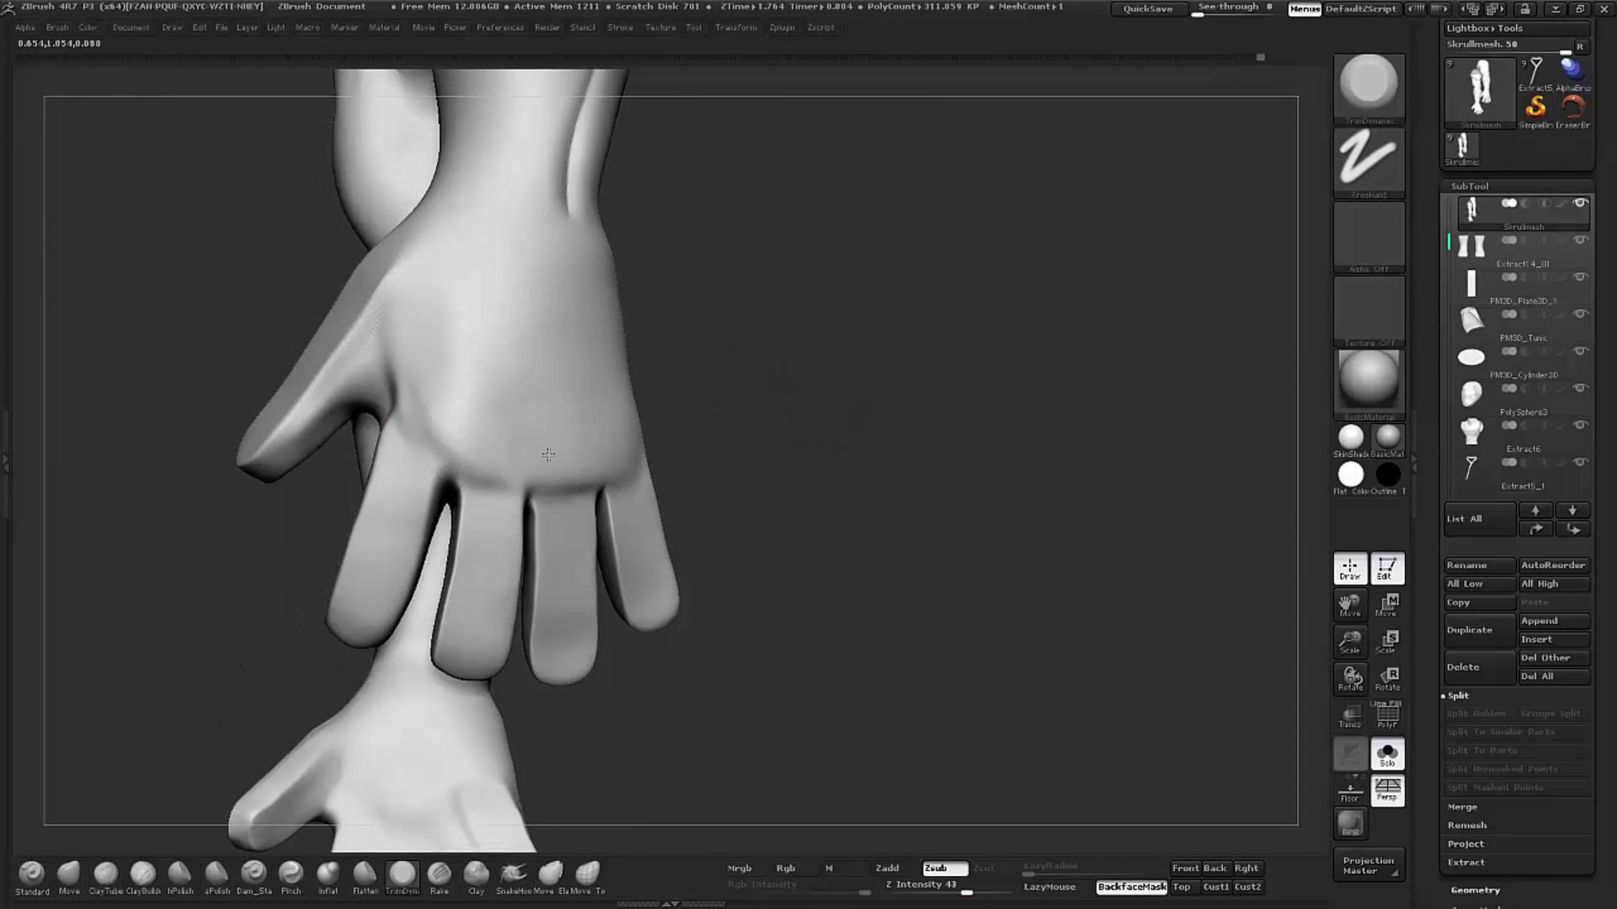
pyautogui.moveTo(440, 422); pyautogui.dragTo(426, 408)
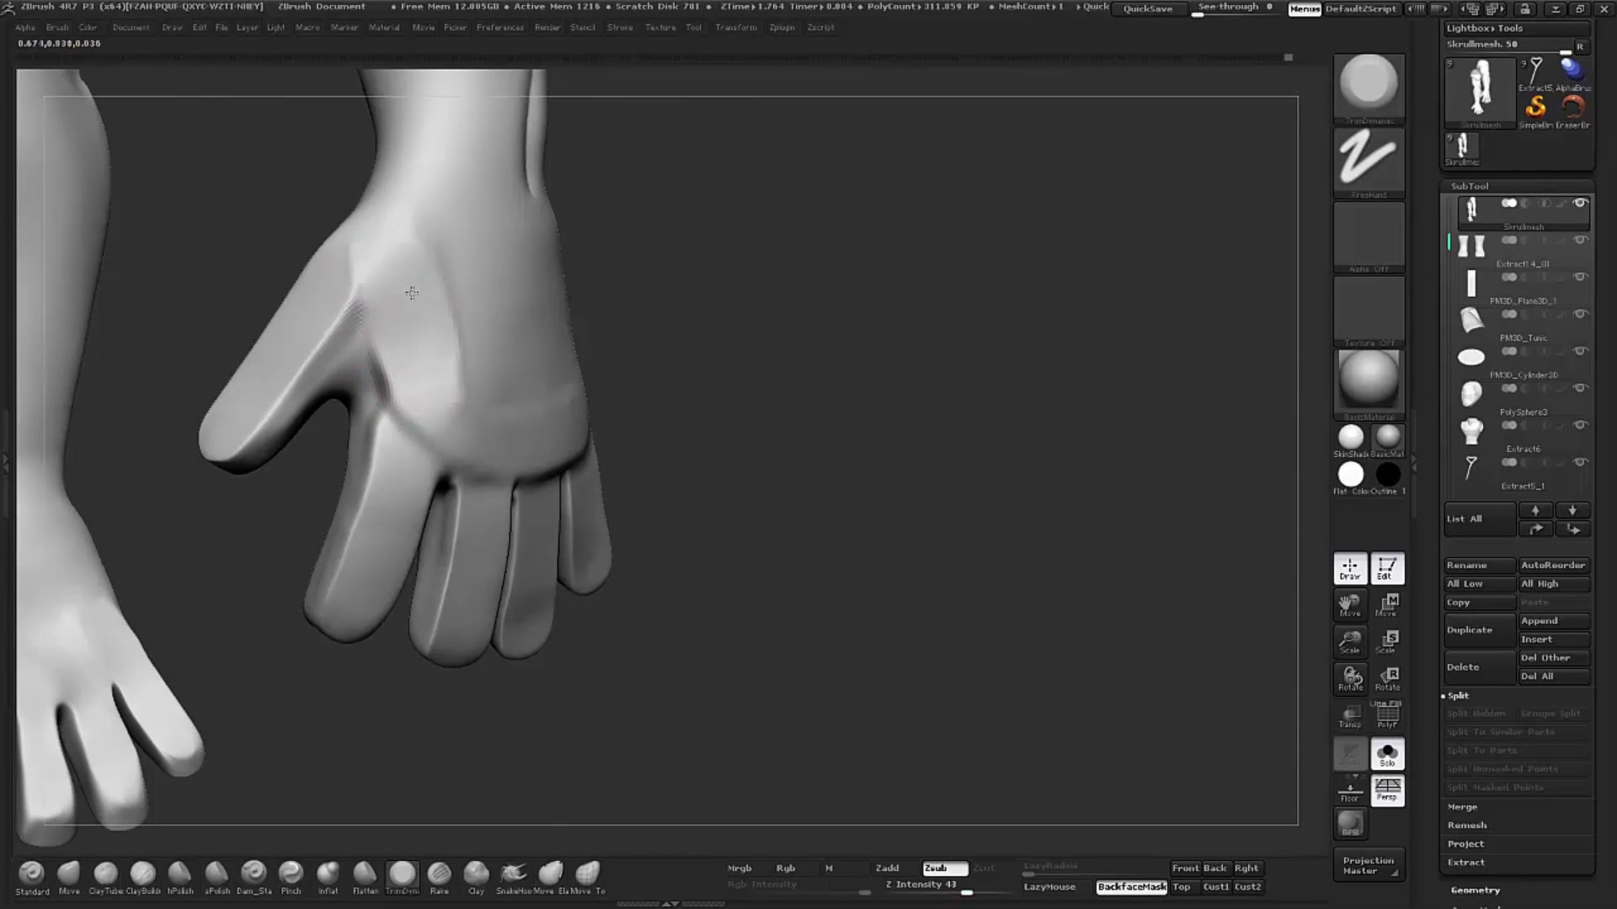
pyautogui.moveTo(412, 224); pyautogui.dragTo(498, 382)
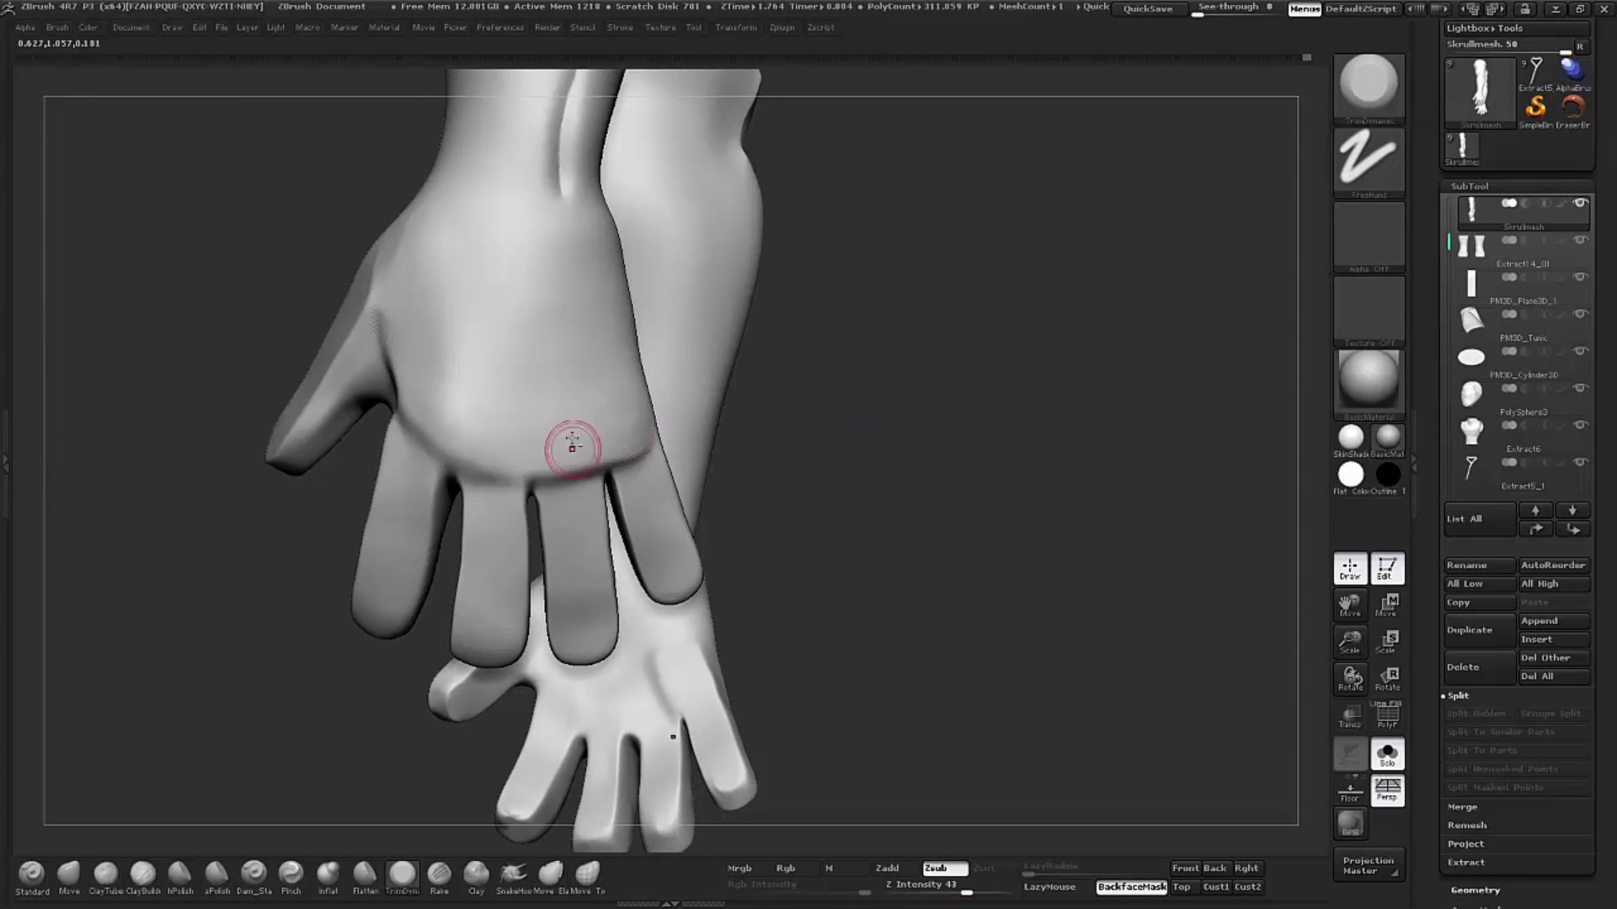
pyautogui.moveTo(572, 444); pyautogui.dragTo(352, 505)
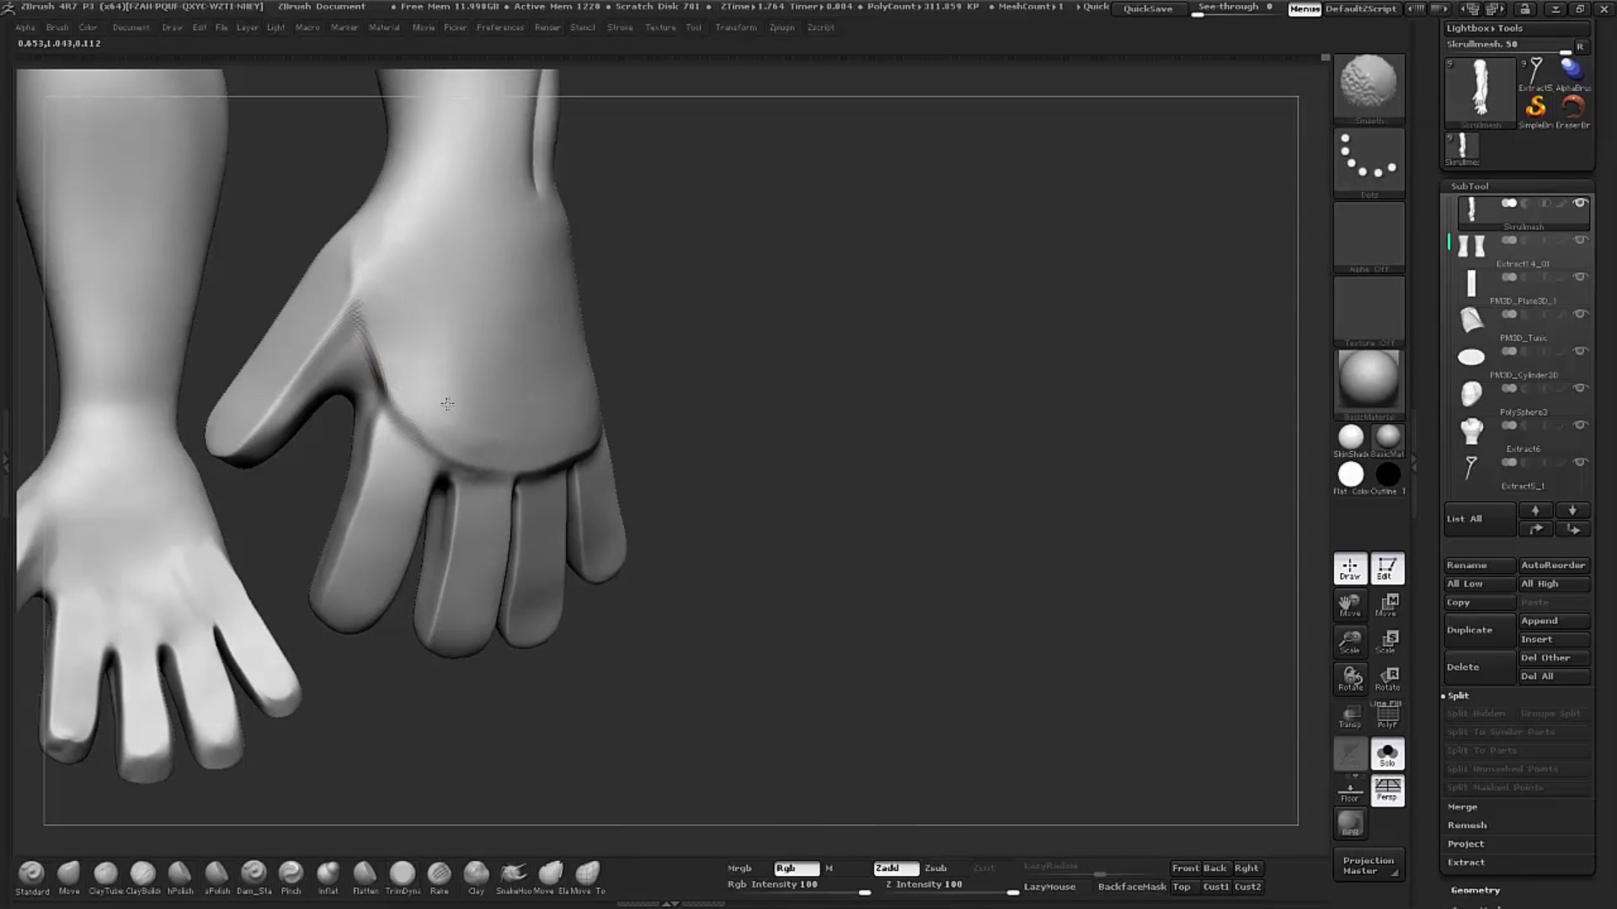
pyautogui.moveTo(392, 359); pyautogui.dragTo(614, 488)
pyautogui.moveTo(622, 467)
pyautogui.mouseDown()
pyautogui.moveTo(927, 505)
pyautogui.moveTo(619, 413)
pyautogui.moveTo(623, 594)
pyautogui.mouseUp()
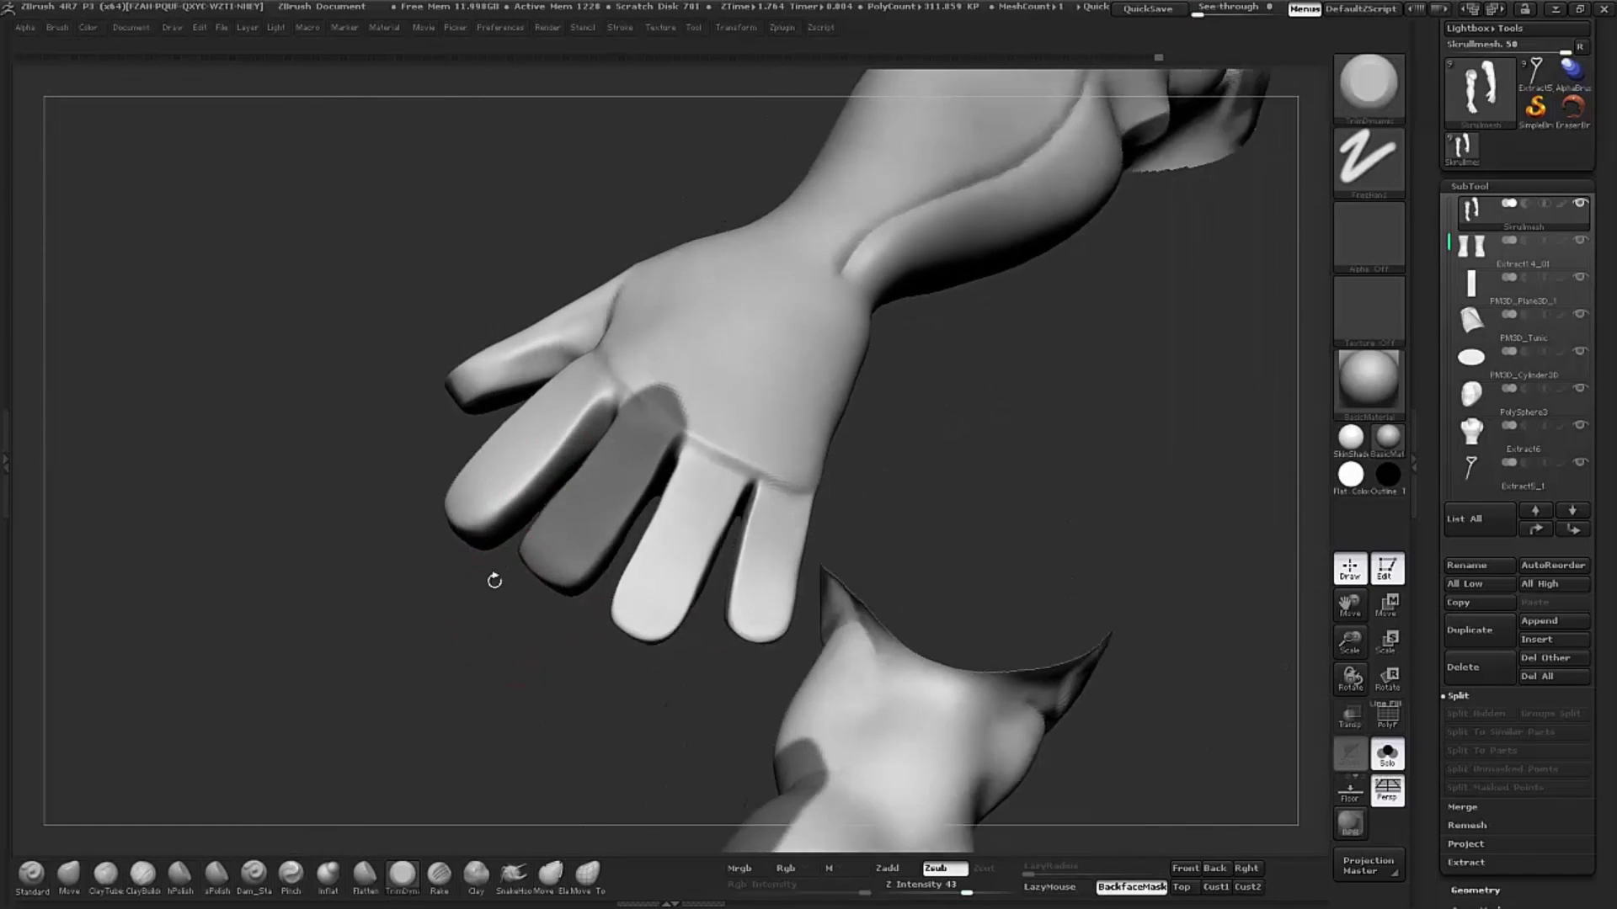
pyautogui.moveTo(619, 423)
pyautogui.mouseDown()
pyautogui.moveTo(541, 451)
pyautogui.moveTo(692, 335)
pyautogui.moveTo(712, 348)
pyautogui.mouseUp()
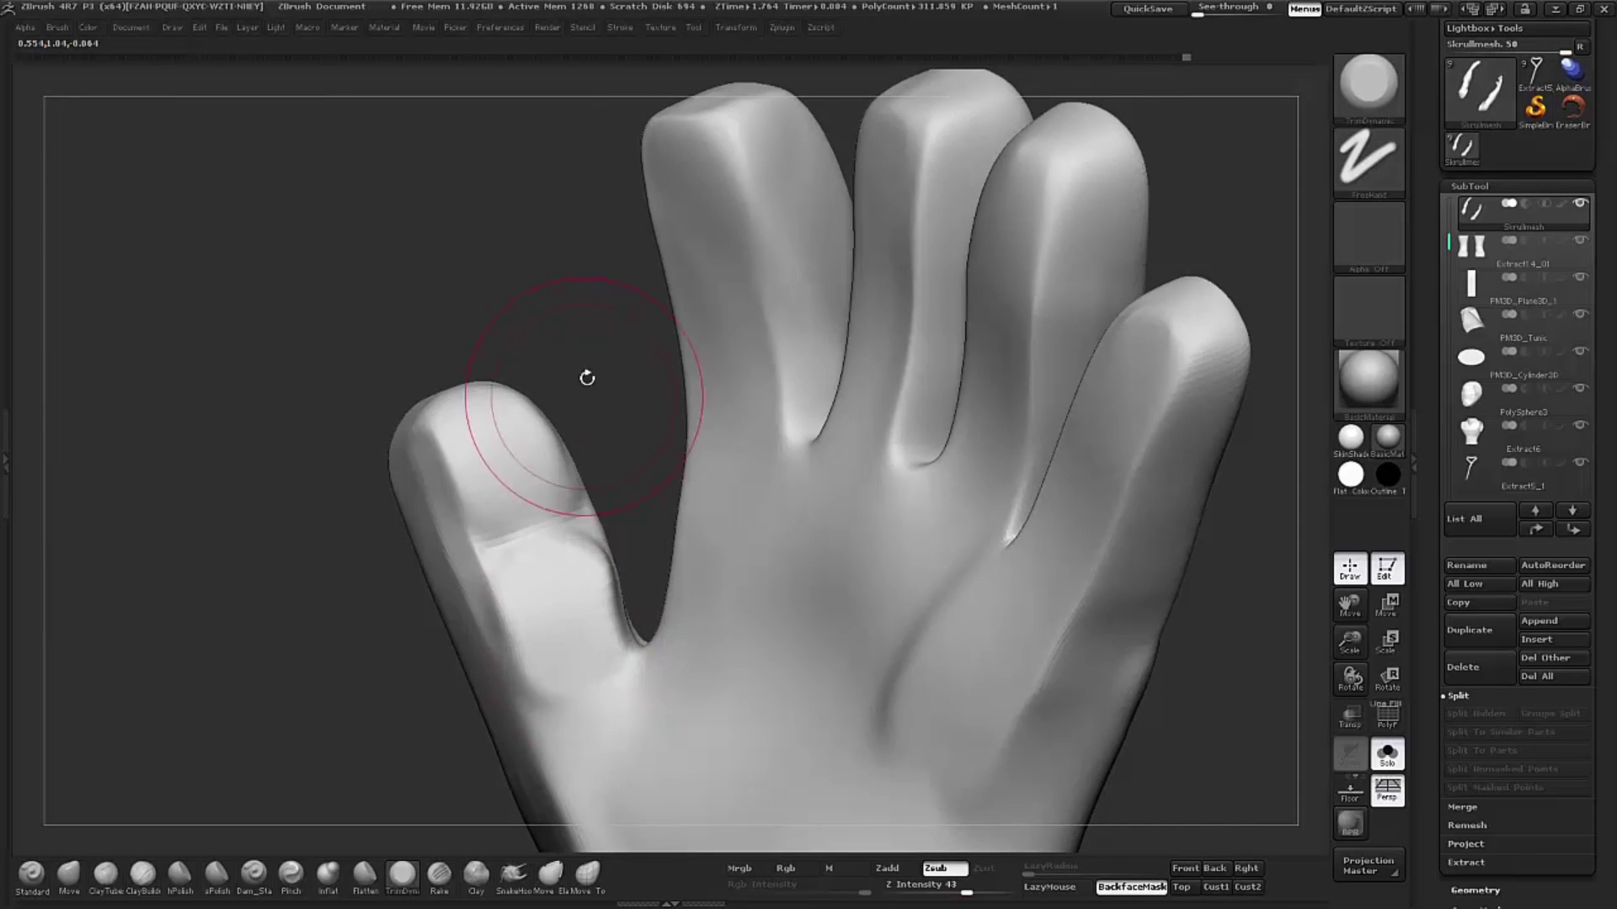
# Step: Resize the brush and flatten the surface at the raised hand's finger base
pyautogui.moveTo(587, 378); pyautogui.dragTo(365, 390)
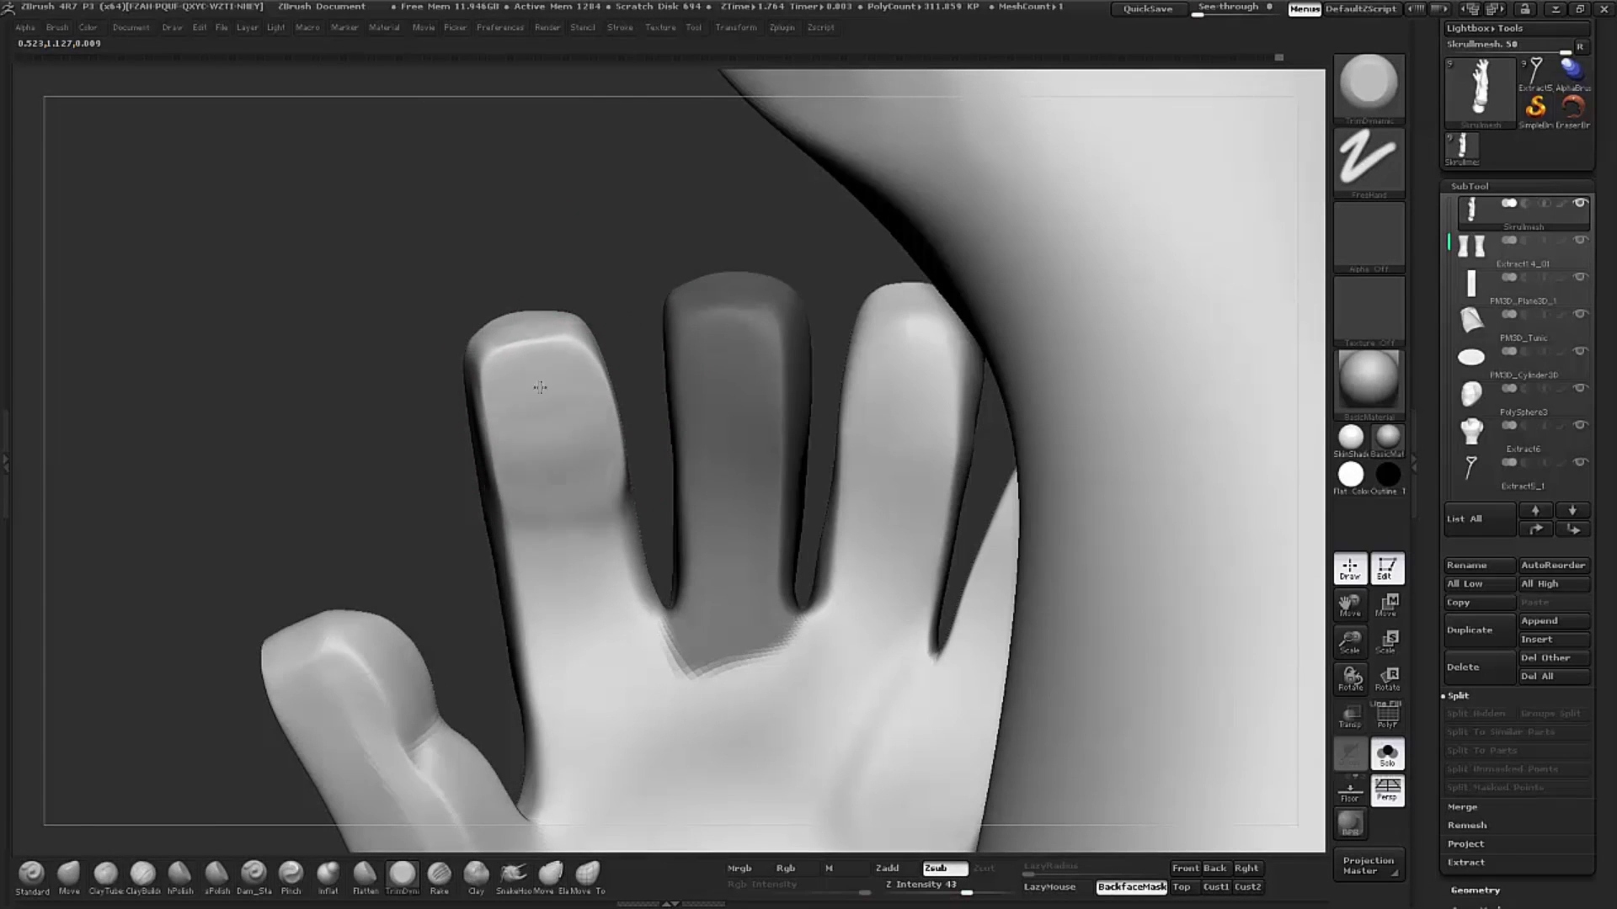
pyautogui.press('s')
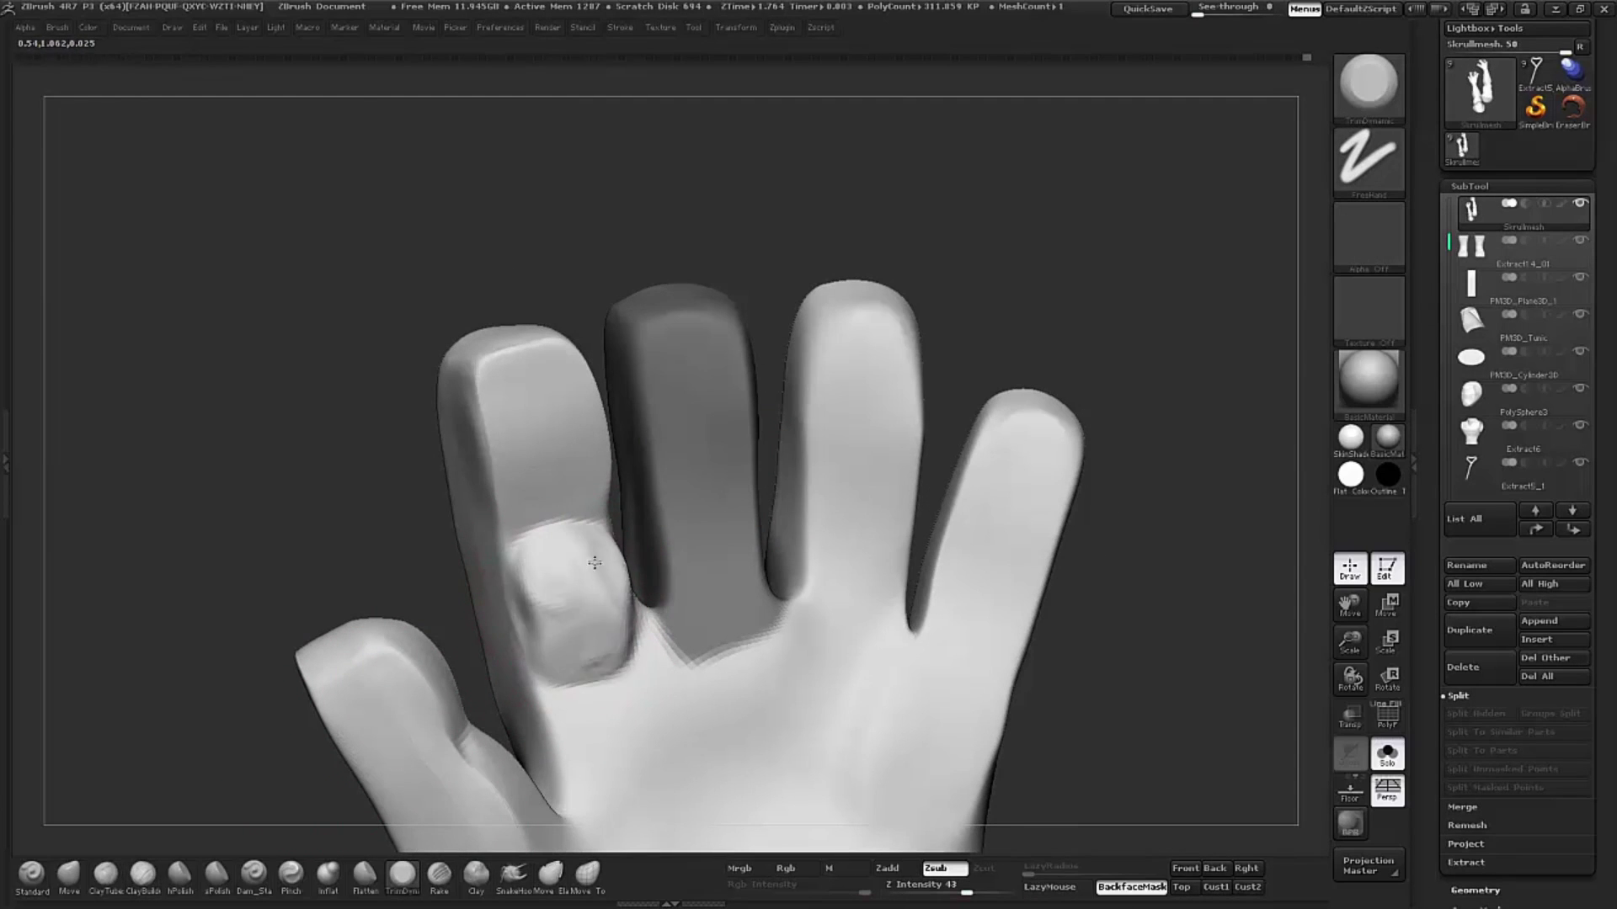
pyautogui.moveTo(595, 563); pyautogui.dragTo(570, 554)
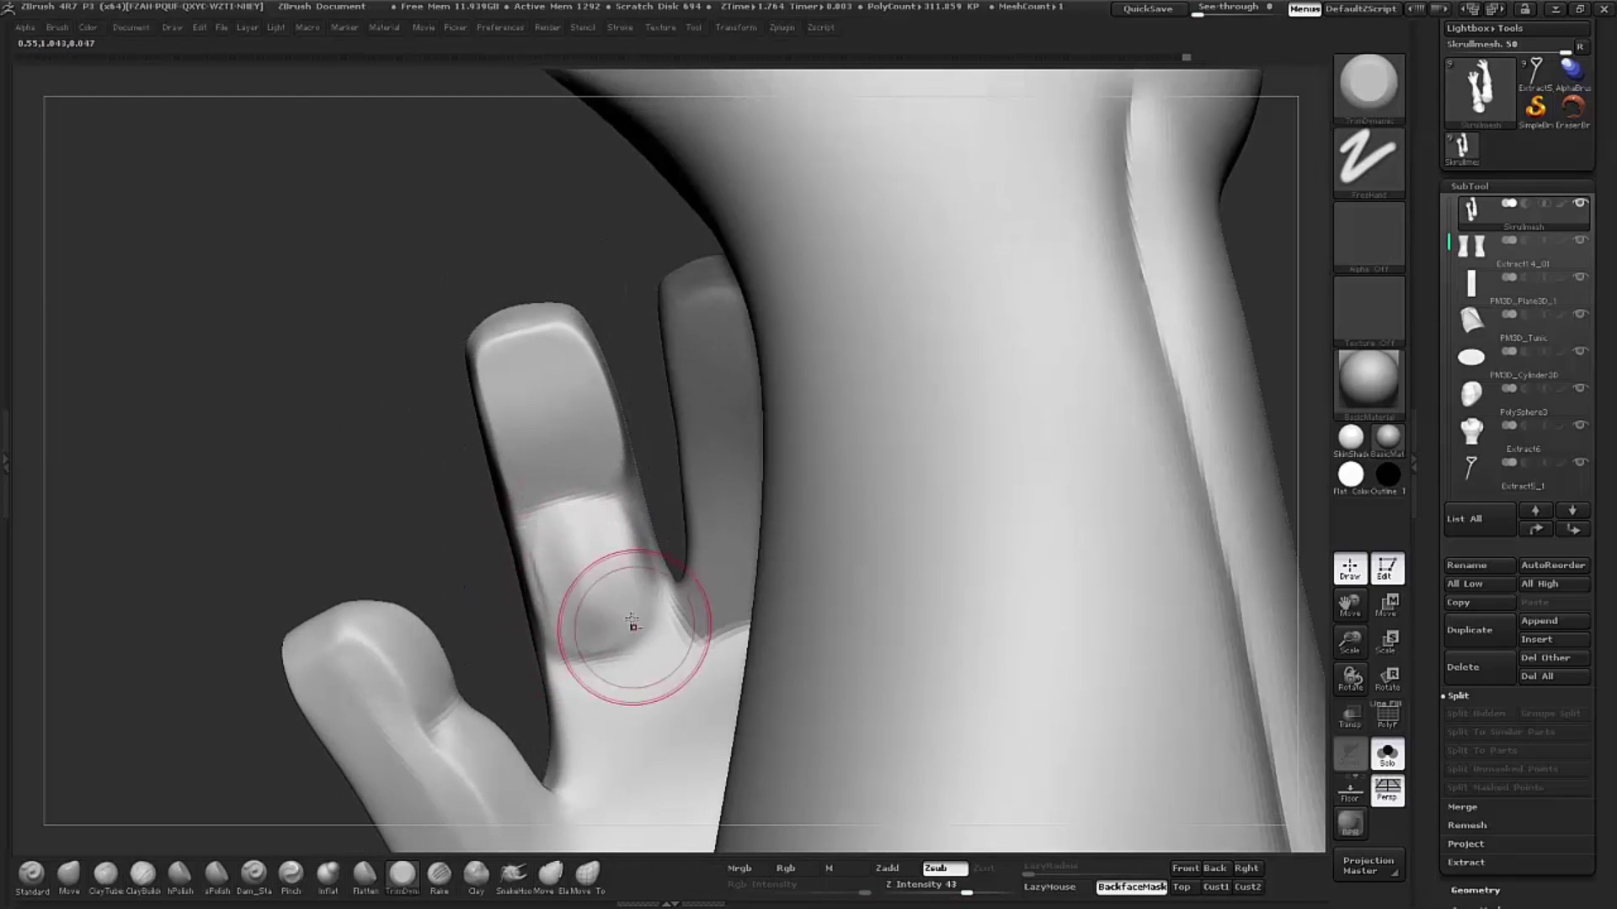
pyautogui.moveTo(633, 625); pyautogui.dragTo(540, 539)
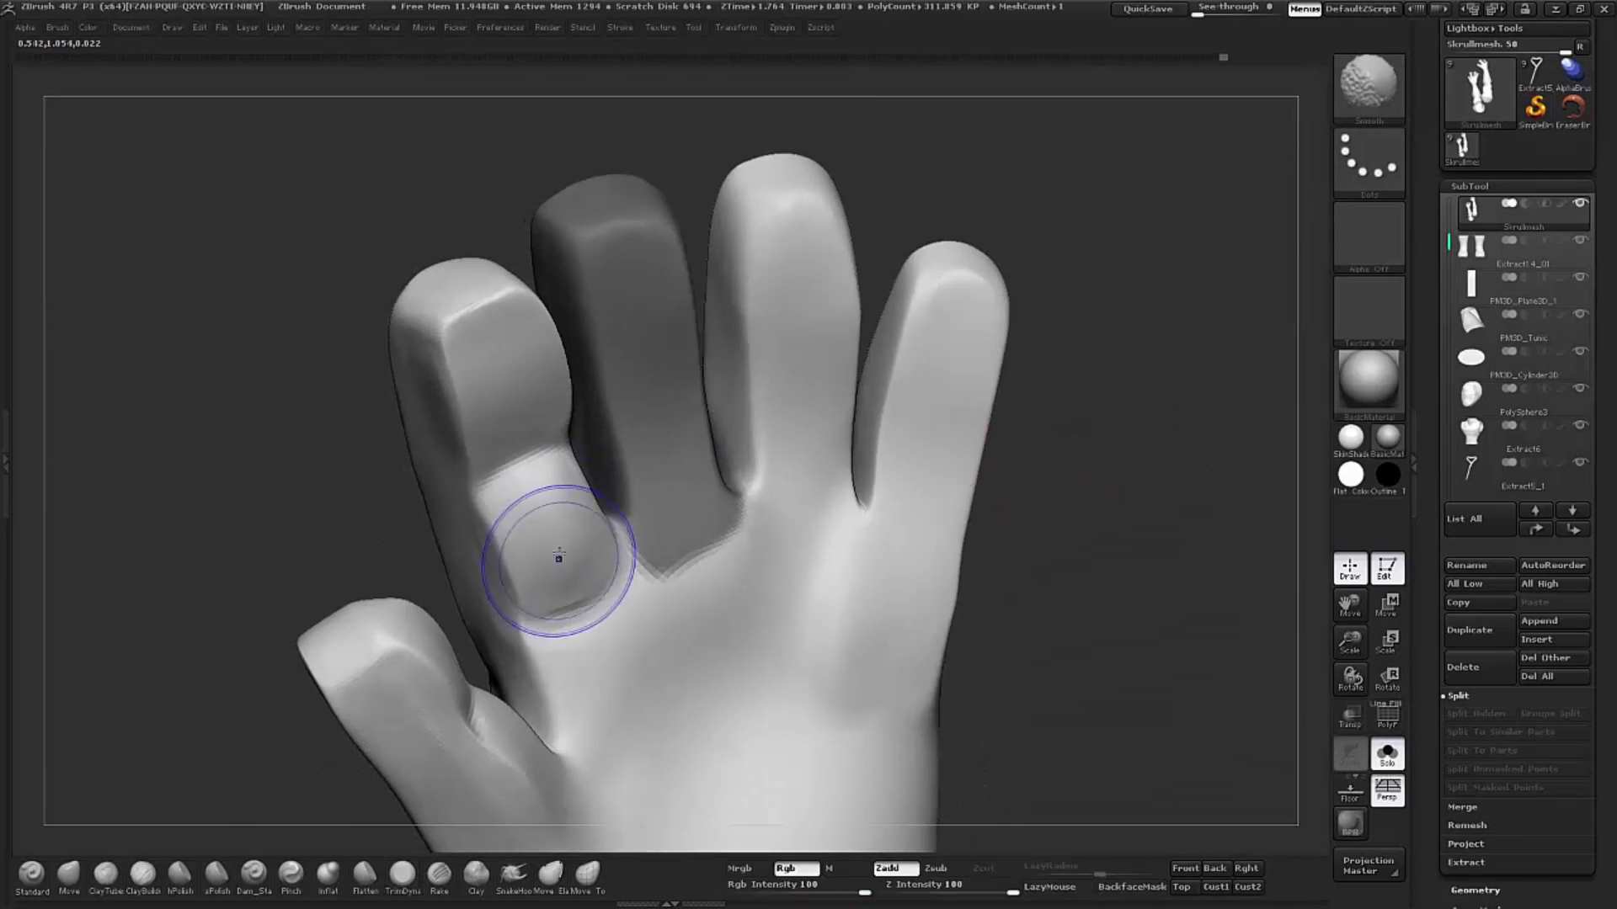
pyautogui.moveTo(1029, 206); pyautogui.dragTo(785, 307)
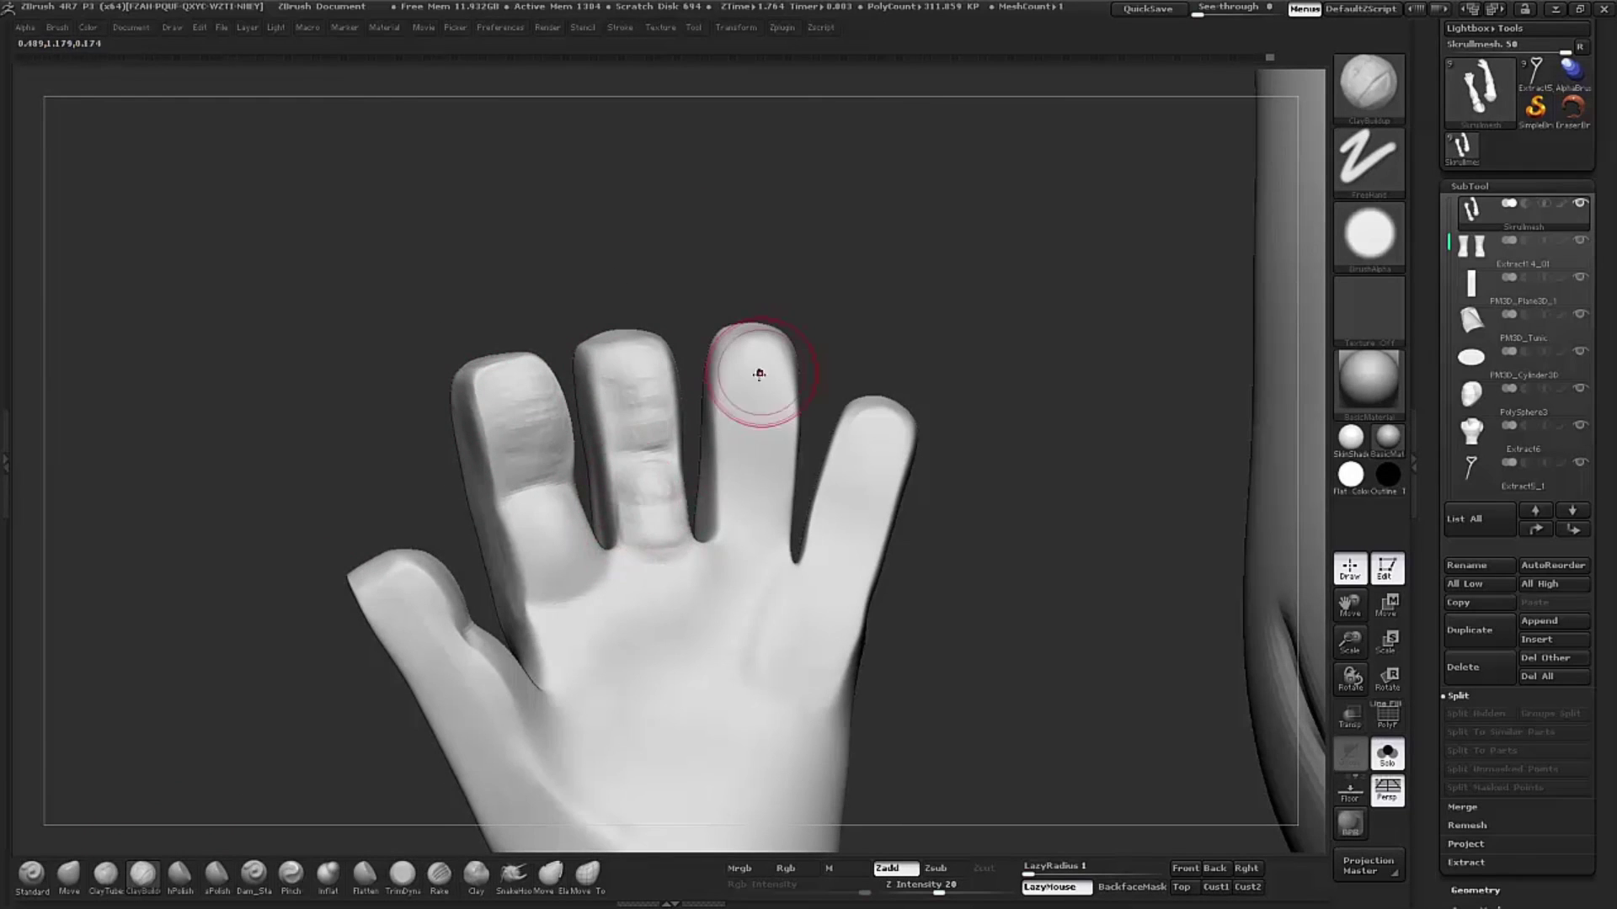
pyautogui.moveTo(783, 407); pyautogui.dragTo(756, 543)
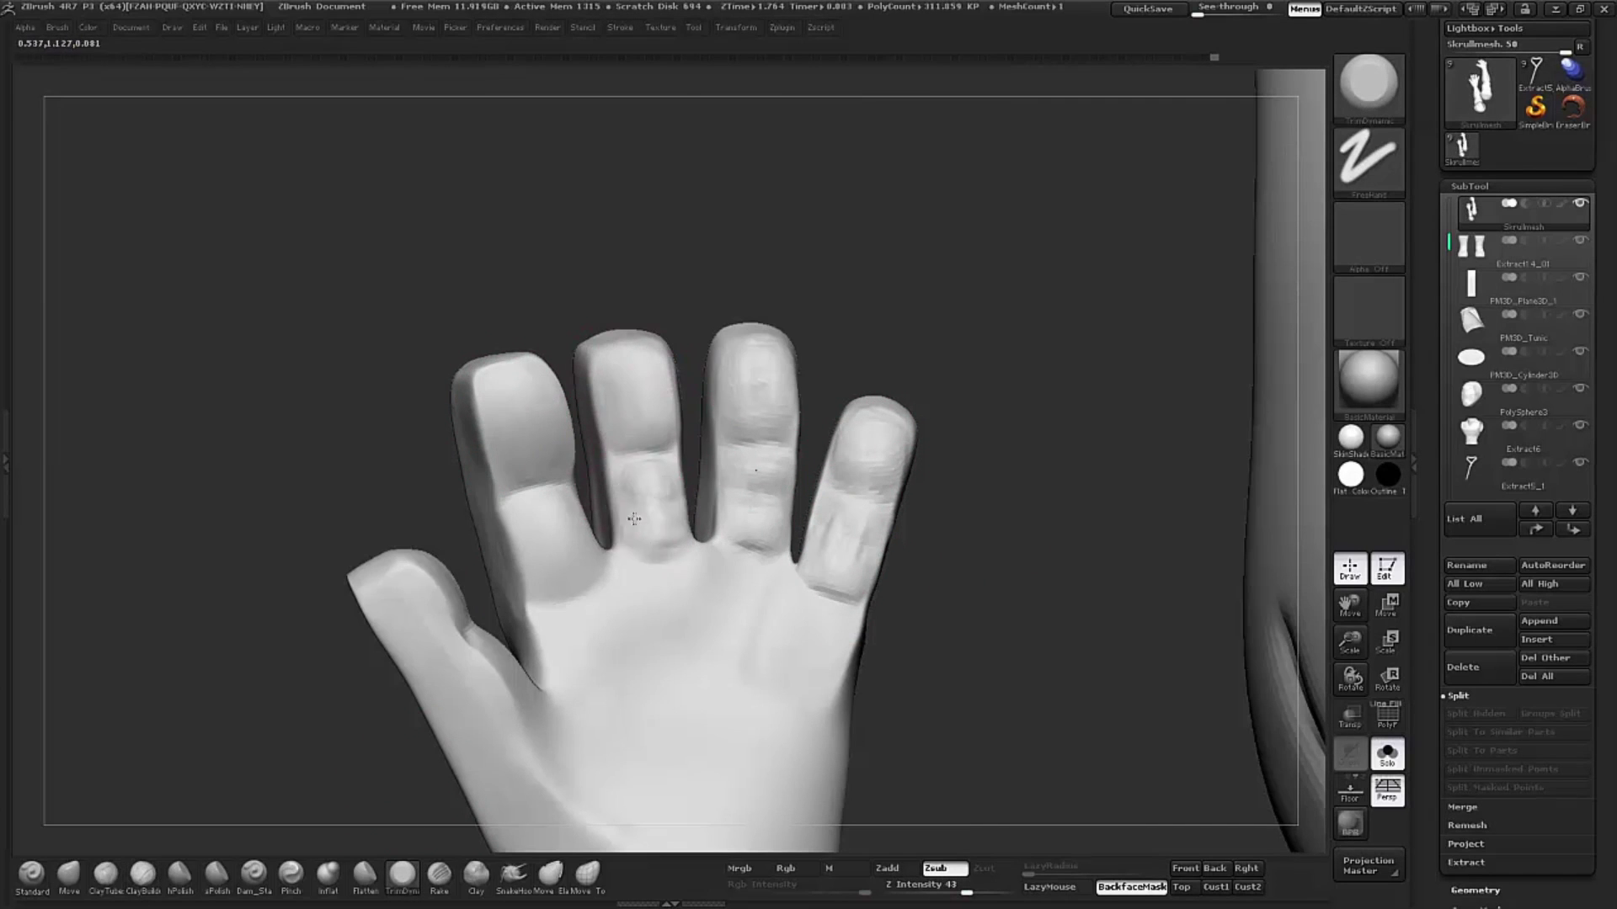
pyautogui.moveTo(636, 482); pyautogui.dragTo(650, 558)
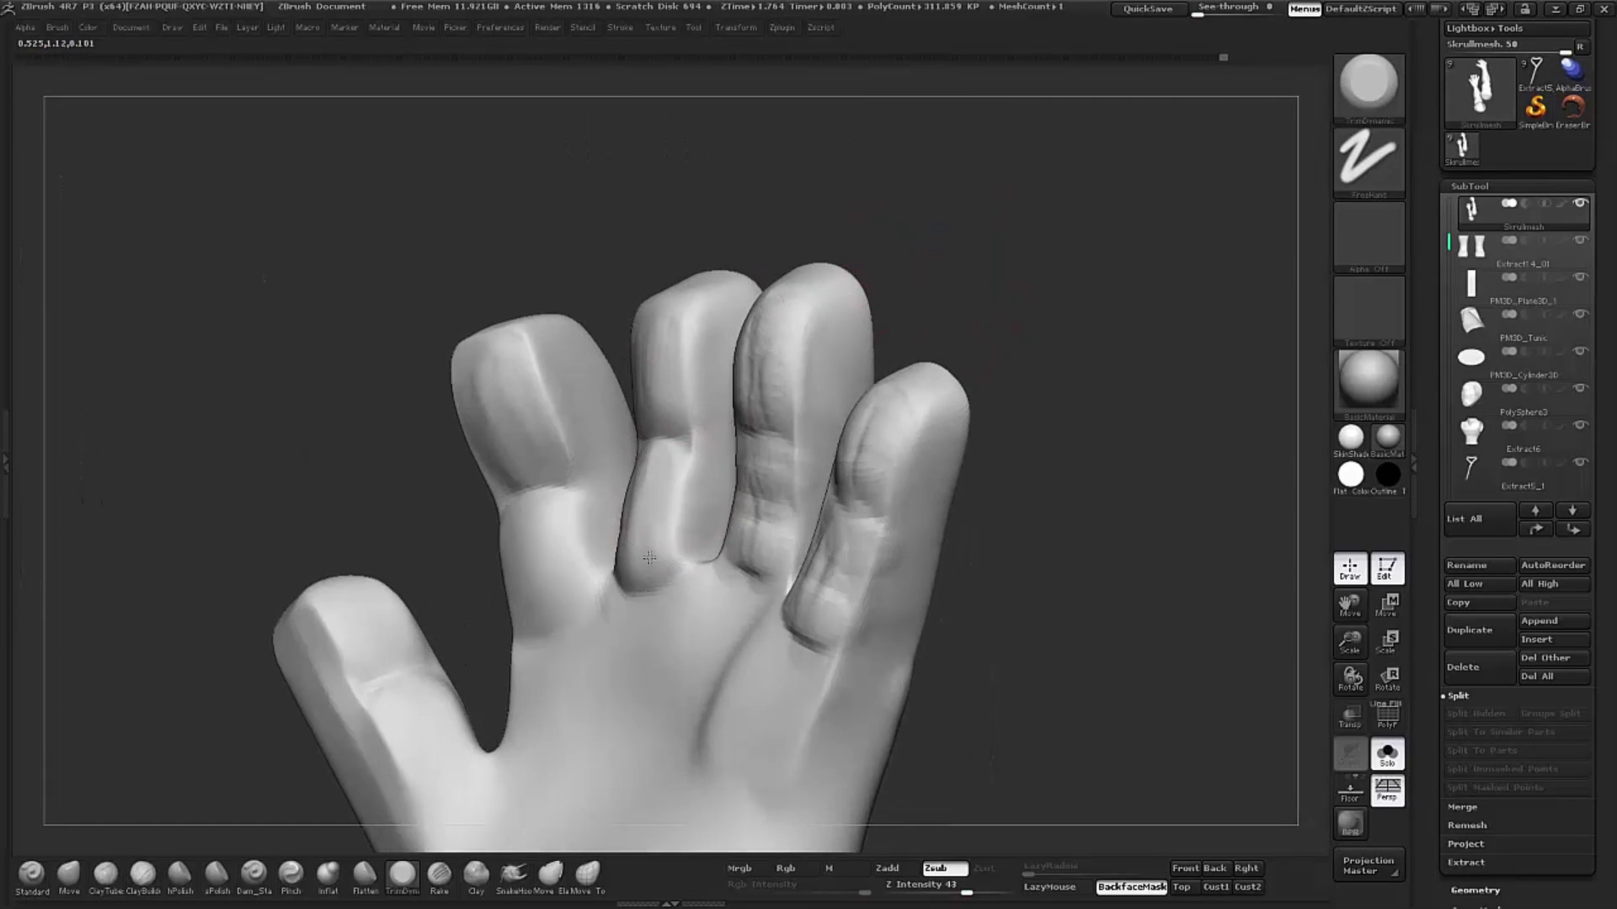
pyautogui.moveTo(669, 450)
pyautogui.mouseDown()
pyautogui.moveTo(628, 500)
pyautogui.moveTo(800, 404)
pyautogui.moveTo(923, 278)
pyautogui.moveTo(666, 412)
pyautogui.moveTo(896, 282)
pyautogui.moveTo(1163, 246)
pyautogui.moveTo(655, 431)
pyautogui.moveTo(638, 325)
pyautogui.mouseUp()
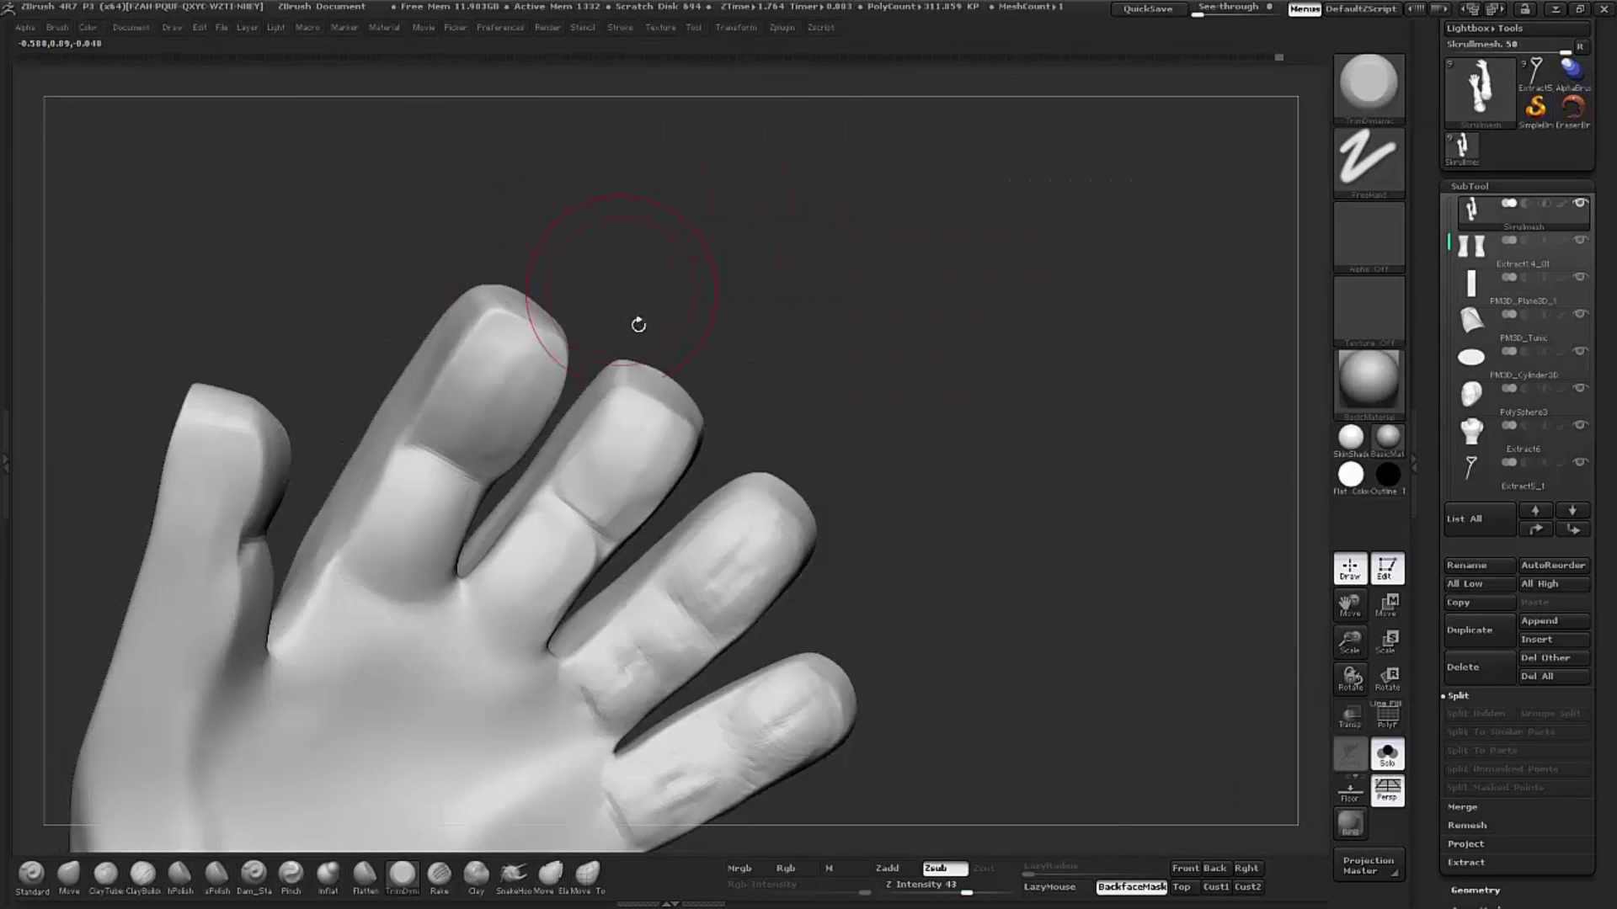
pyautogui.moveTo(610, 421)
pyautogui.mouseDown()
pyautogui.moveTo(673, 572)
pyautogui.moveTo(735, 509)
pyautogui.moveTo(567, 578)
pyautogui.moveTo(847, 514)
pyautogui.moveTo(865, 526)
pyautogui.moveTo(752, 526)
pyautogui.mouseUp()
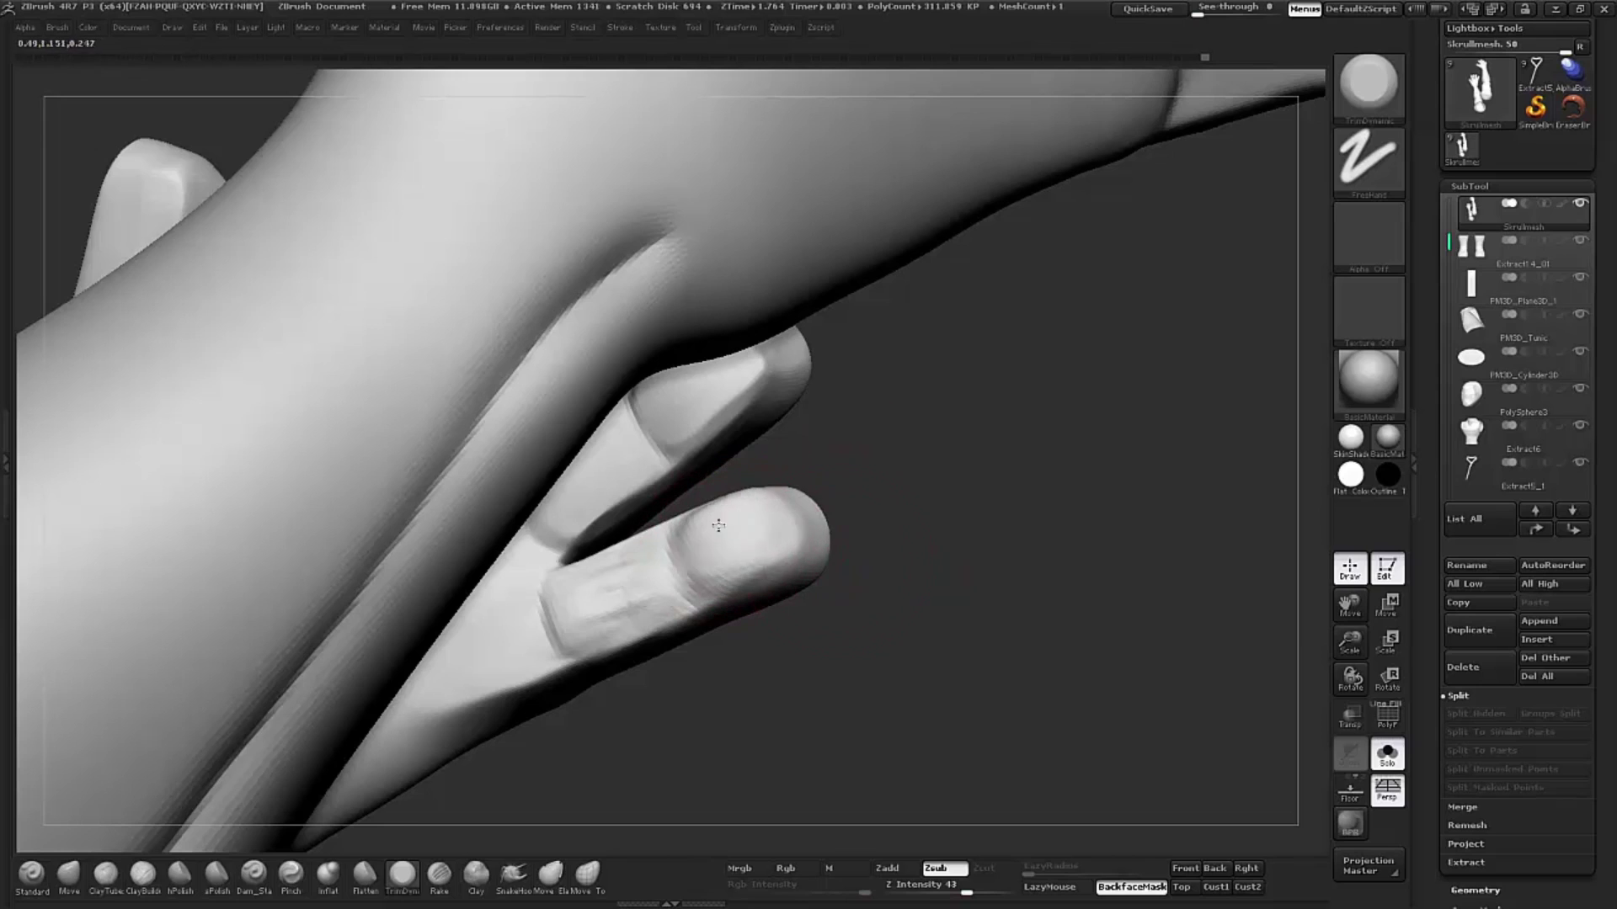
pyautogui.moveTo(599, 614)
pyautogui.mouseDown()
pyautogui.moveTo(801, 595)
pyautogui.moveTo(902, 443)
pyautogui.moveTo(734, 721)
pyautogui.moveTo(555, 614)
pyautogui.moveTo(815, 530)
pyautogui.moveTo(859, 386)
pyautogui.moveTo(801, 431)
pyautogui.moveTo(875, 505)
pyautogui.mouseUp()
# Step: Carve a Dam_Standard palm crease toward the wrist, soften it, and shape a thumb–index fold
pyautogui.click(254, 876)
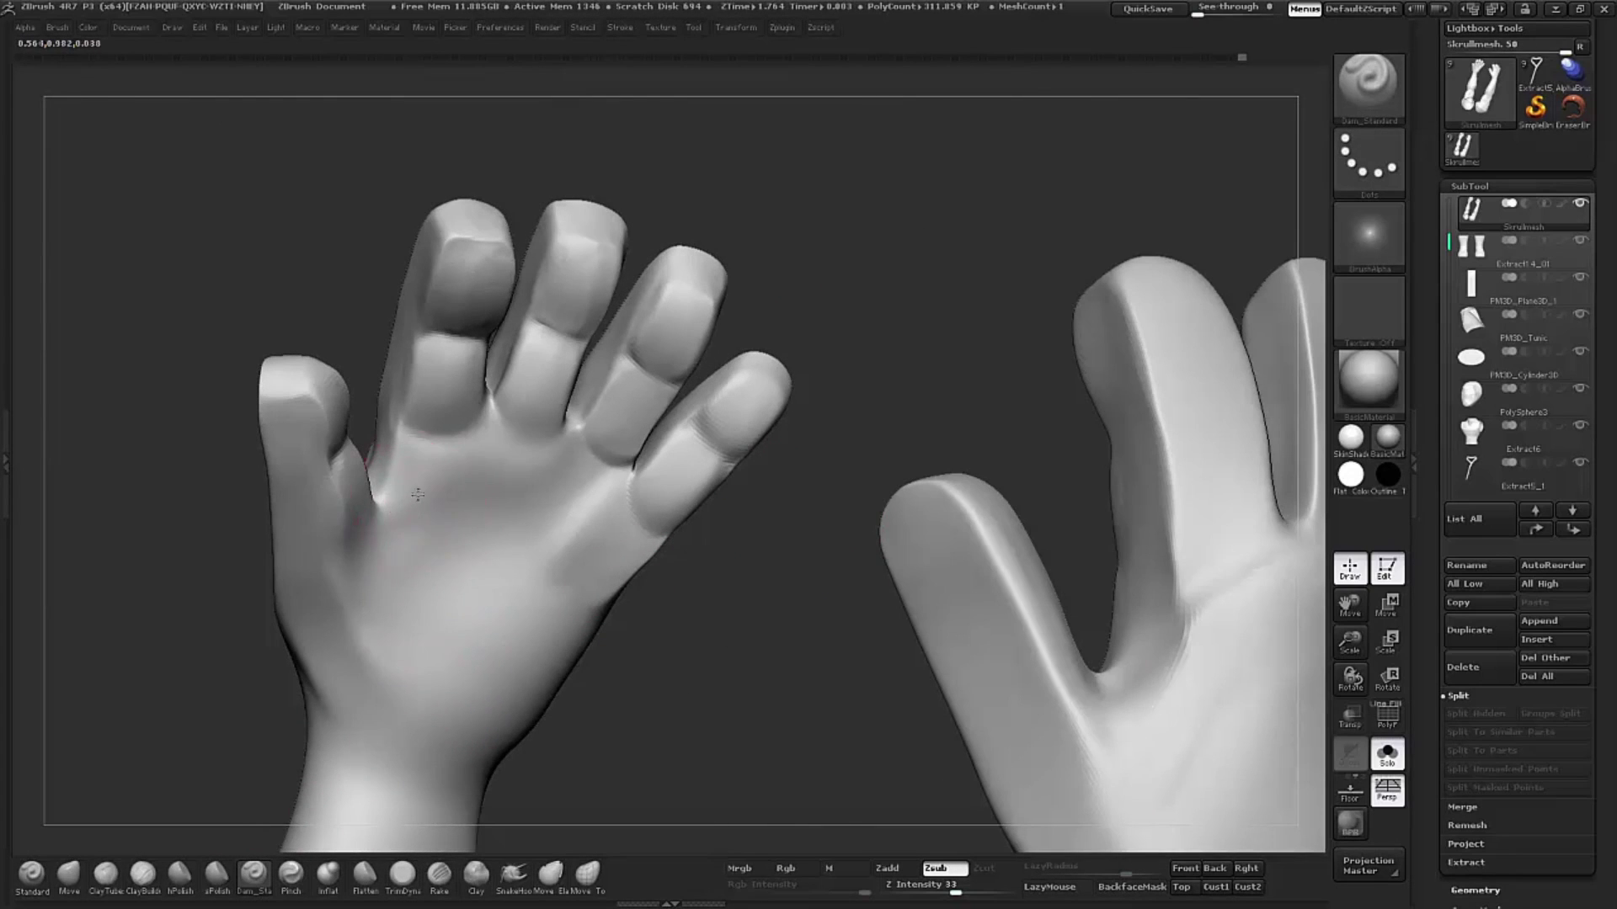
pyautogui.moveTo(418, 494); pyautogui.dragTo(413, 755)
pyautogui.keyDown('shift'); pyautogui.moveTo(521, 630); pyautogui.dragTo(620, 631); pyautogui.keyUp('shift')
pyautogui.click(402, 876)
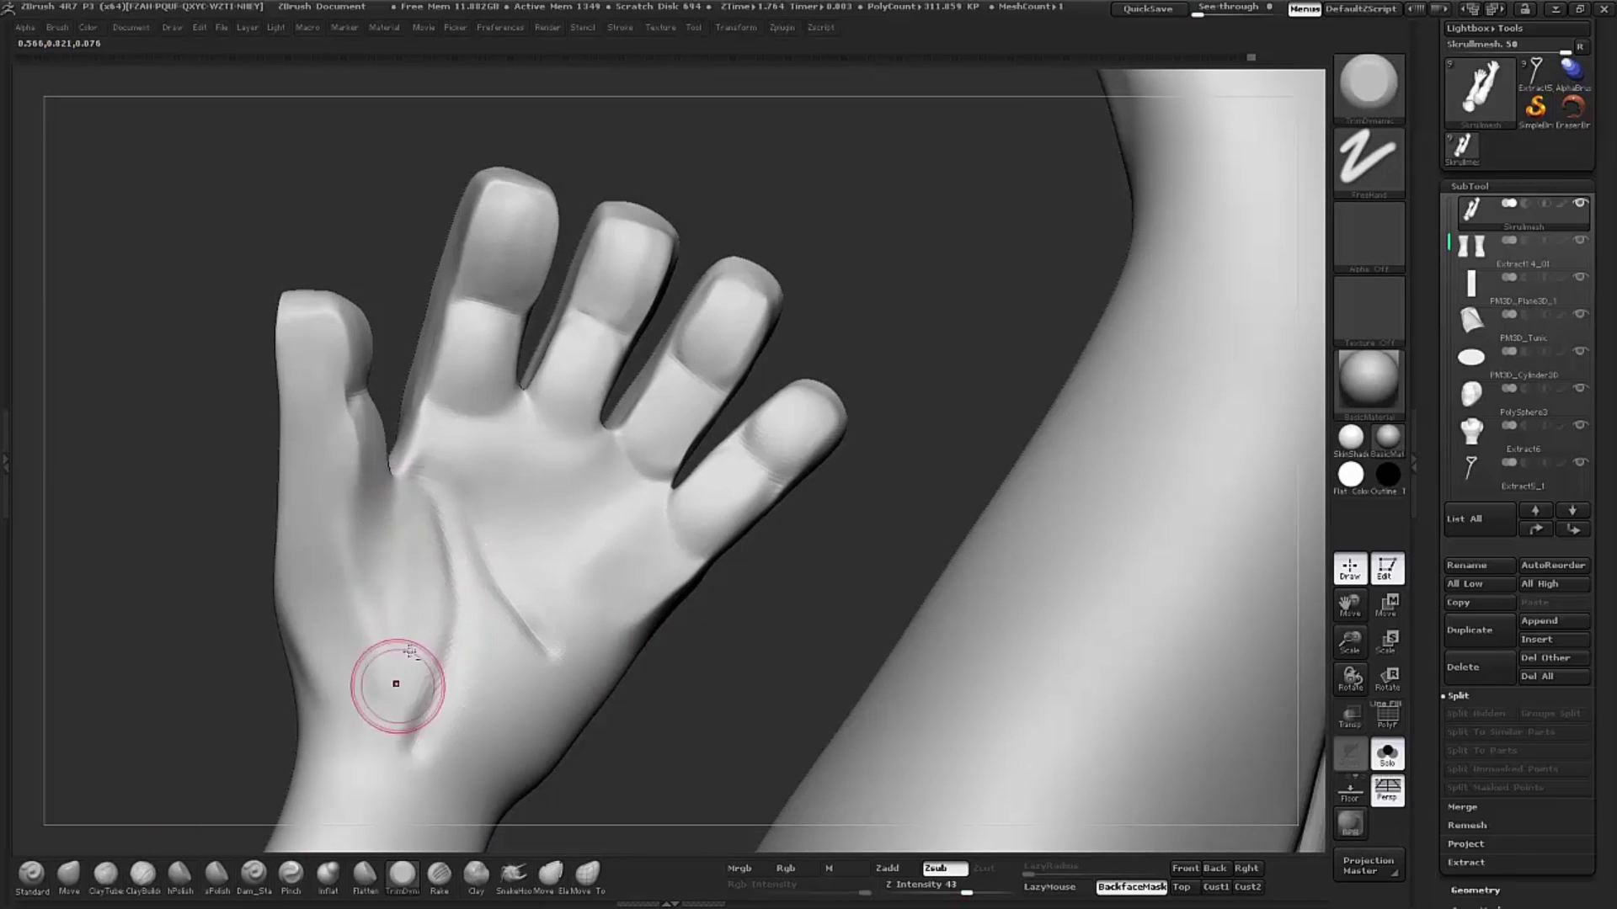
pyautogui.moveTo(429, 472); pyautogui.dragTo(468, 443)
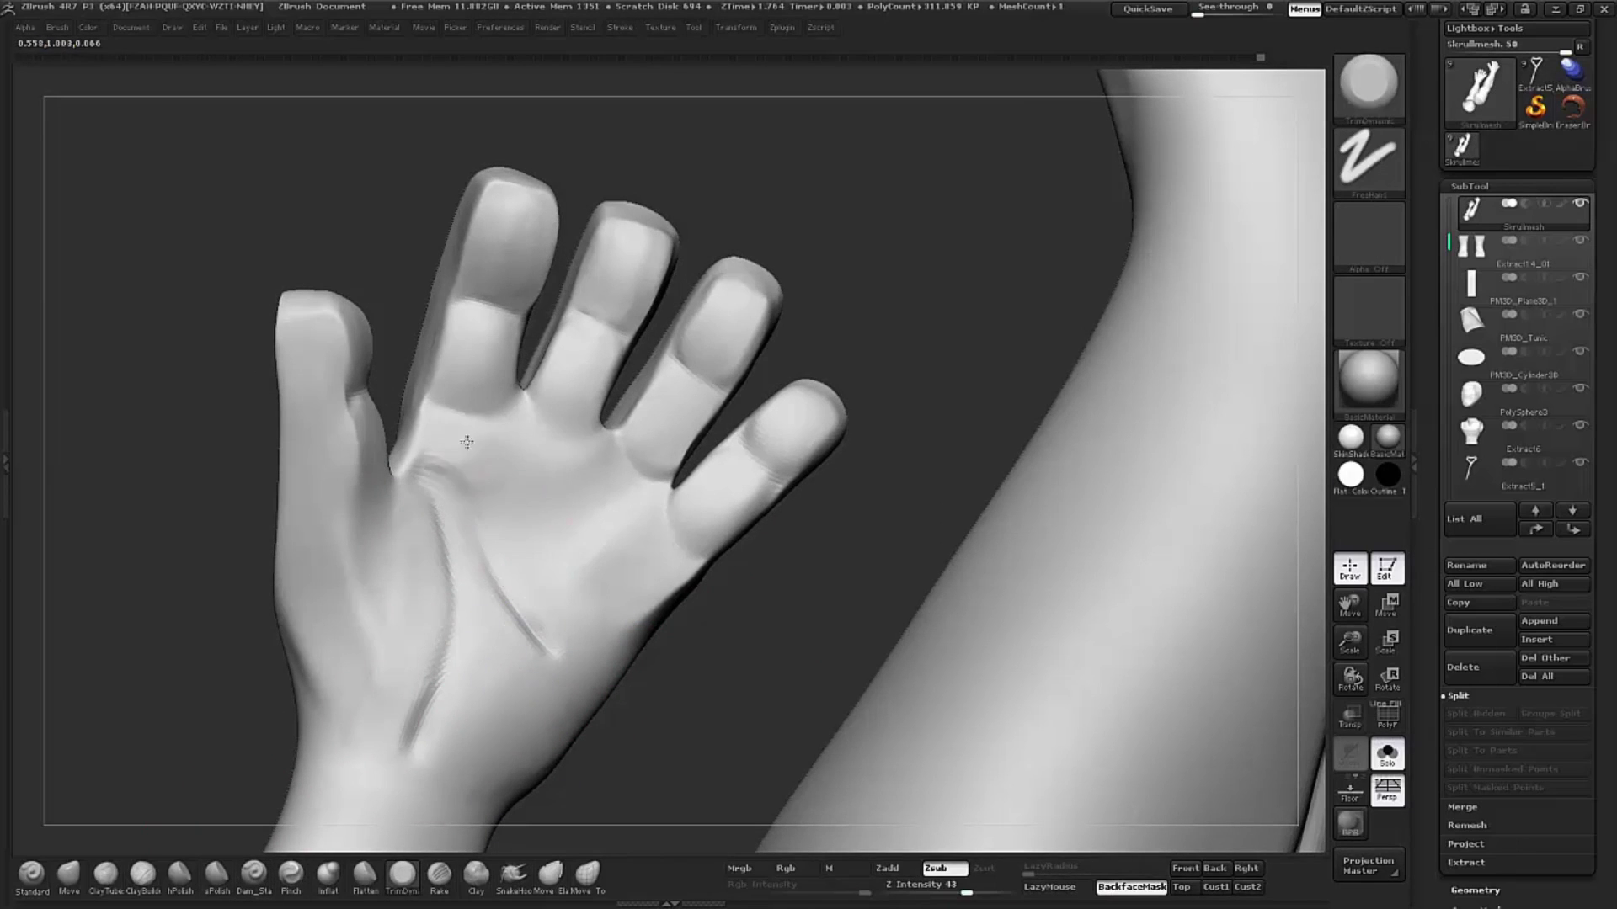
pyautogui.keyDown('shift'); pyautogui.moveTo(649, 564); pyautogui.dragTo(644, 586); pyautogui.keyUp('shift')
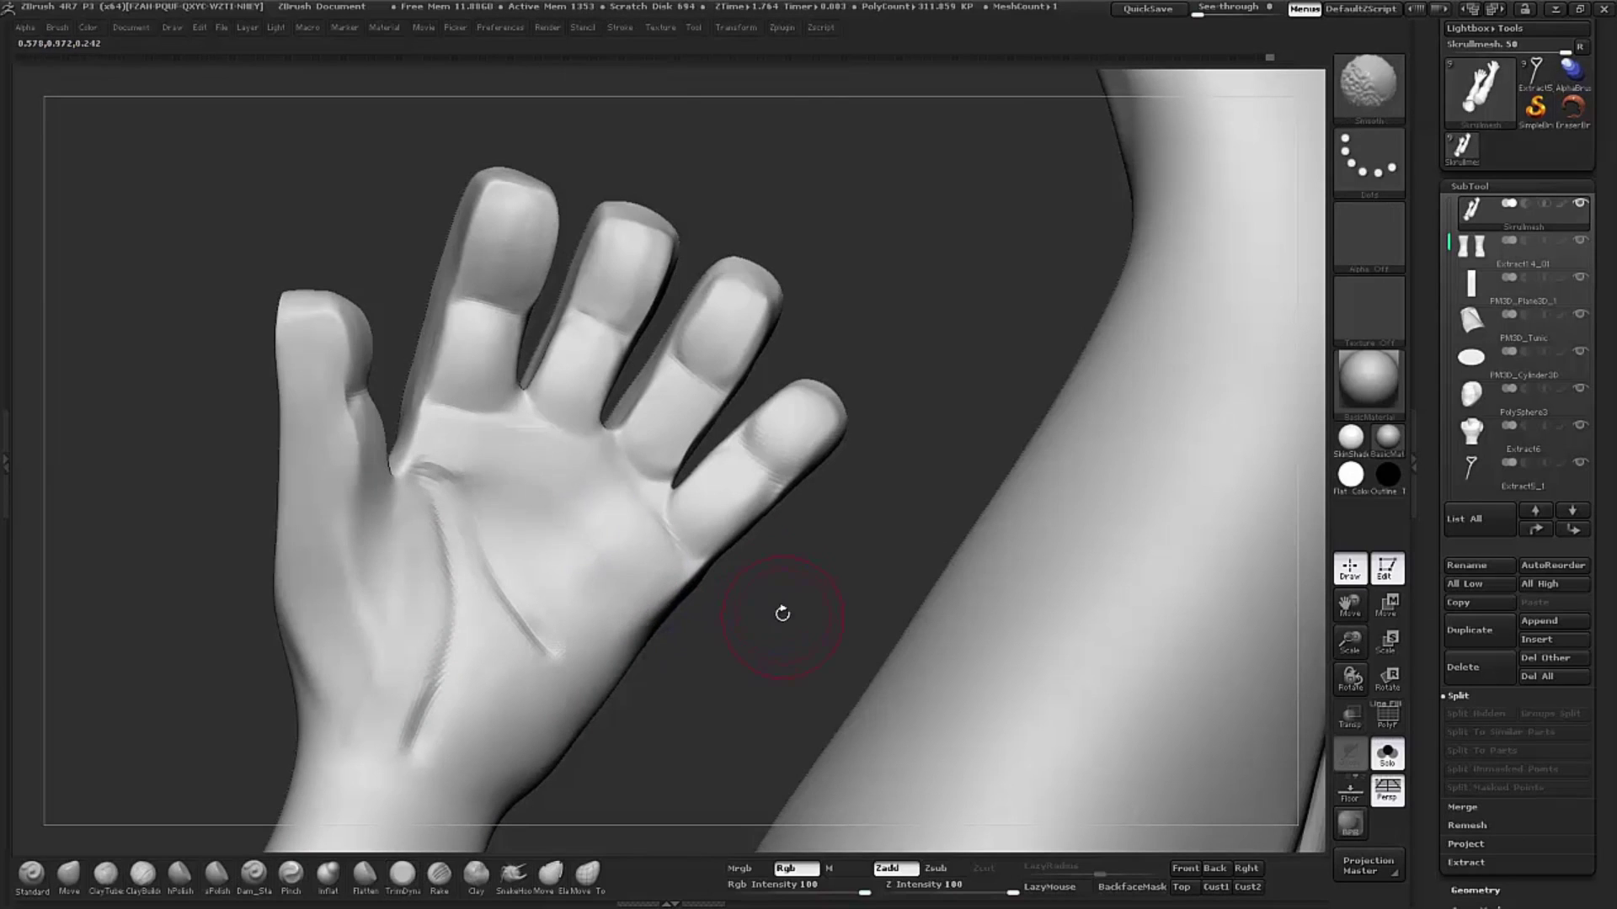
# Step: Orbit and zoom around the palm and fingers to compare both hands
pyautogui.moveTo(782, 614); pyautogui.dragTo(778, 509)
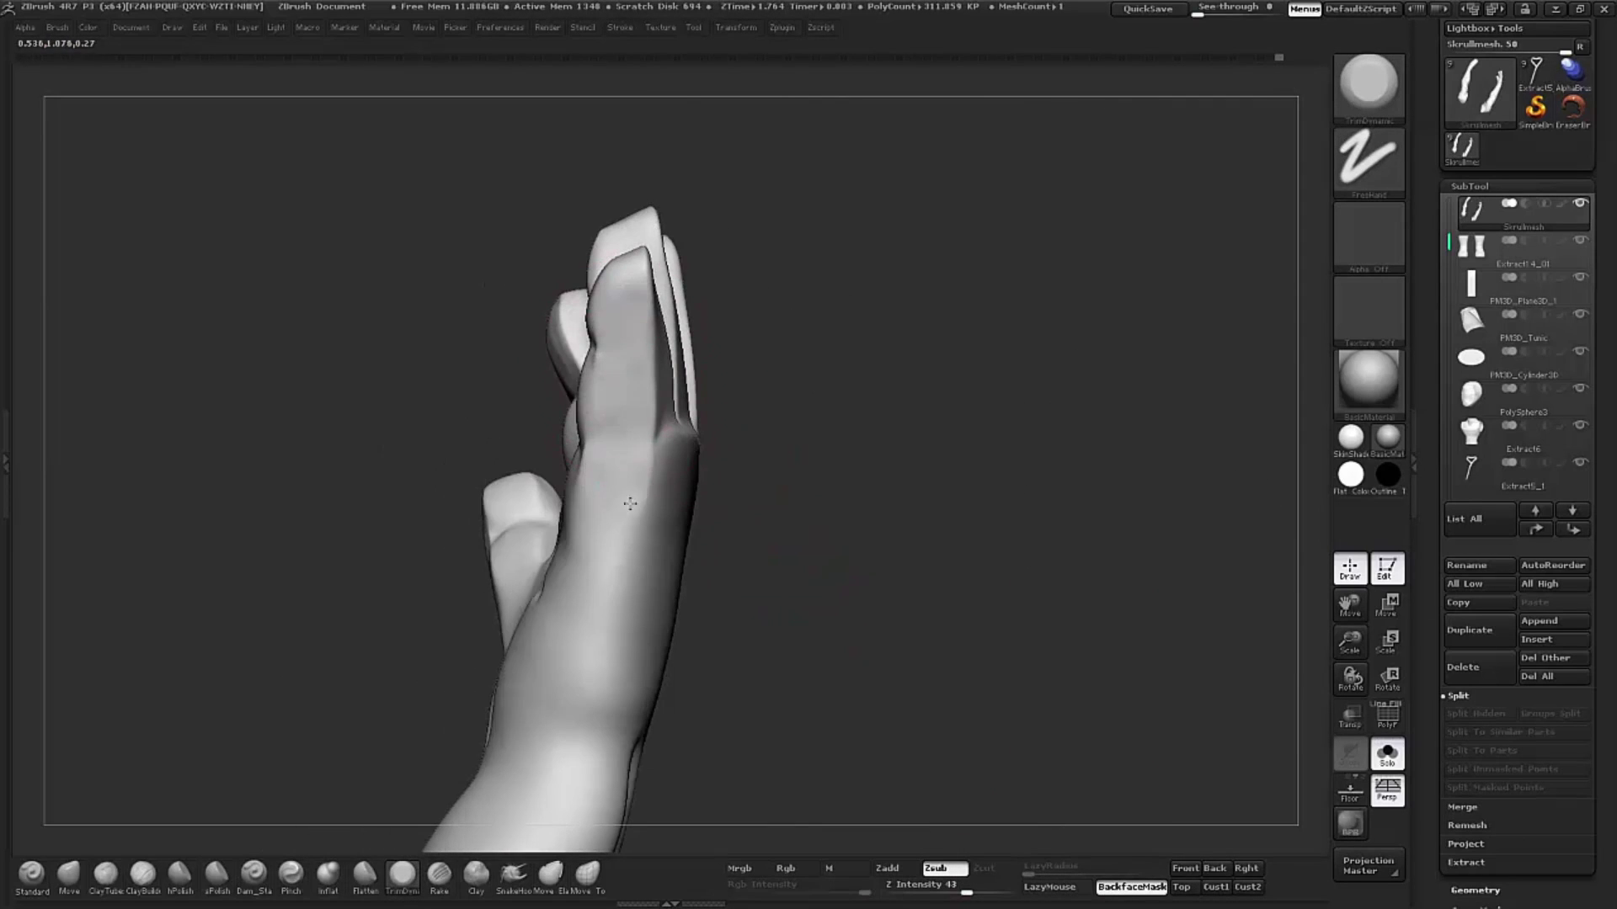
pyautogui.moveTo(624, 348); pyautogui.dragTo(1009, 573)
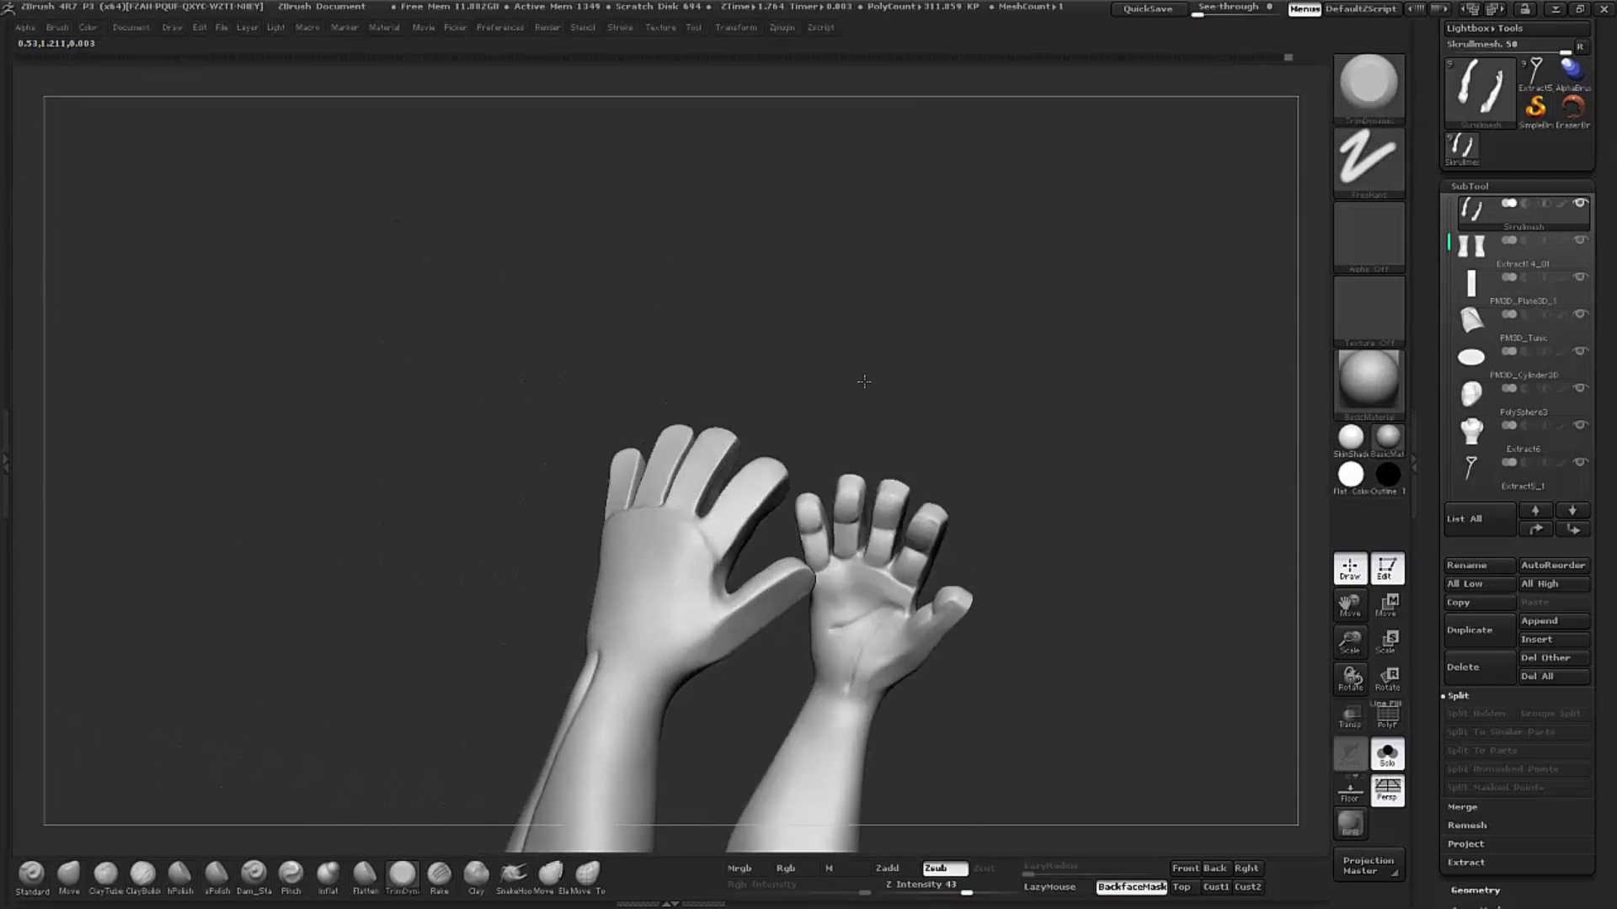
pyautogui.keyDown('alt'); pyautogui.moveTo(1009, 573); pyautogui.dragTo(837, 524); pyautogui.keyUp('alt')
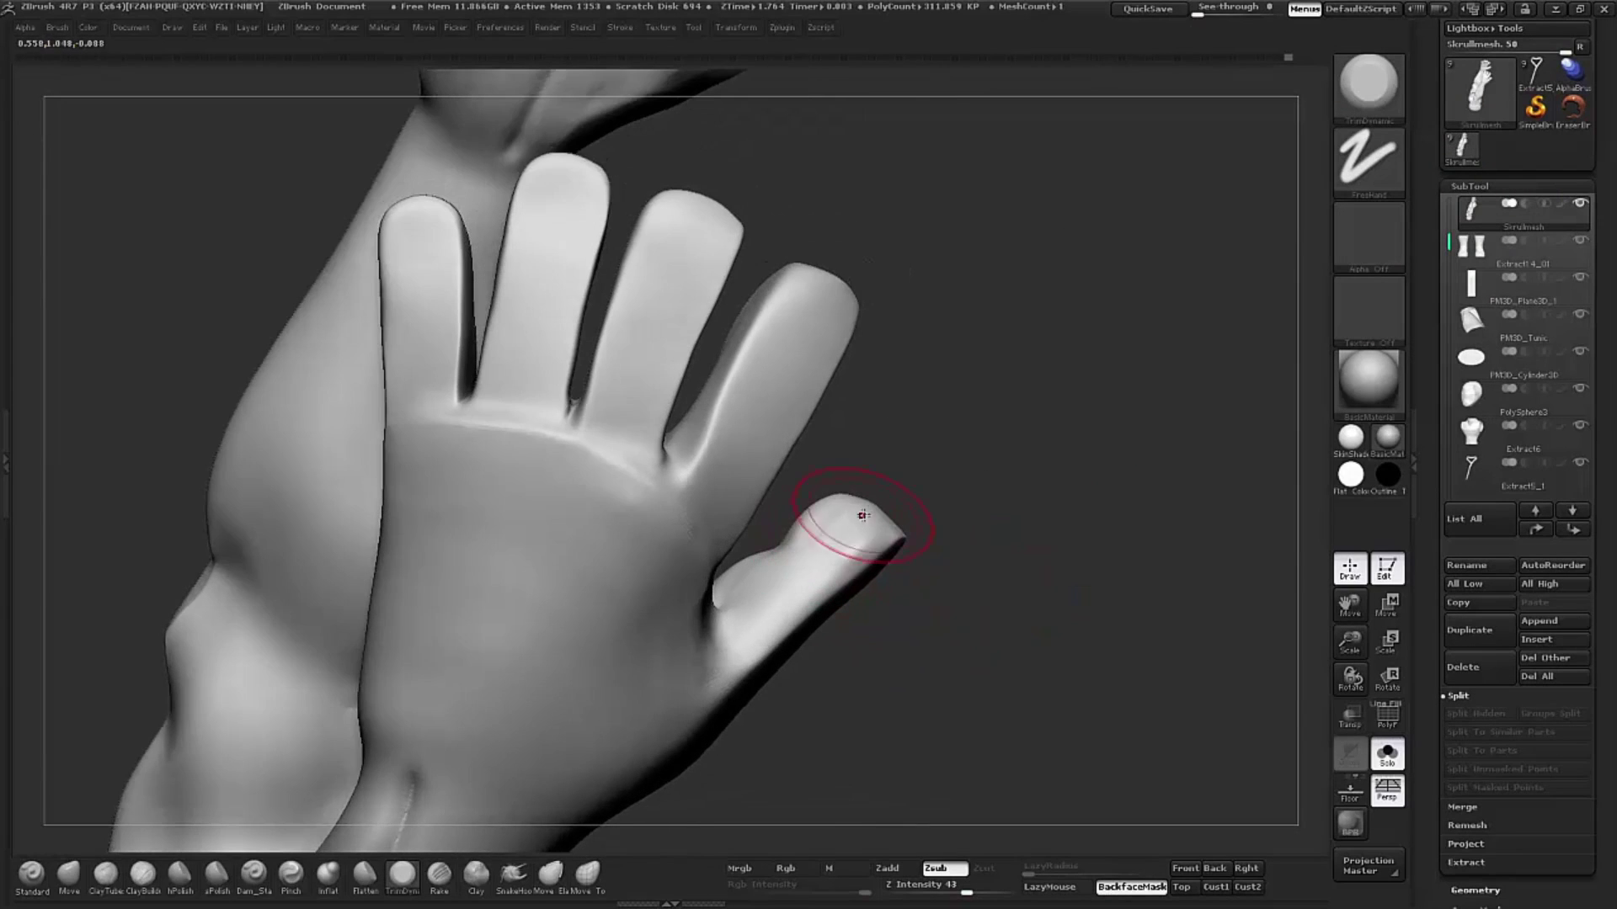
pyautogui.moveTo(938, 535)
pyautogui.keyDown('alt'); pyautogui.mouseDown()
pyautogui.moveTo(787, 578)
pyautogui.moveTo(728, 552)
pyautogui.mouseUp(); pyautogui.keyUp('alt')
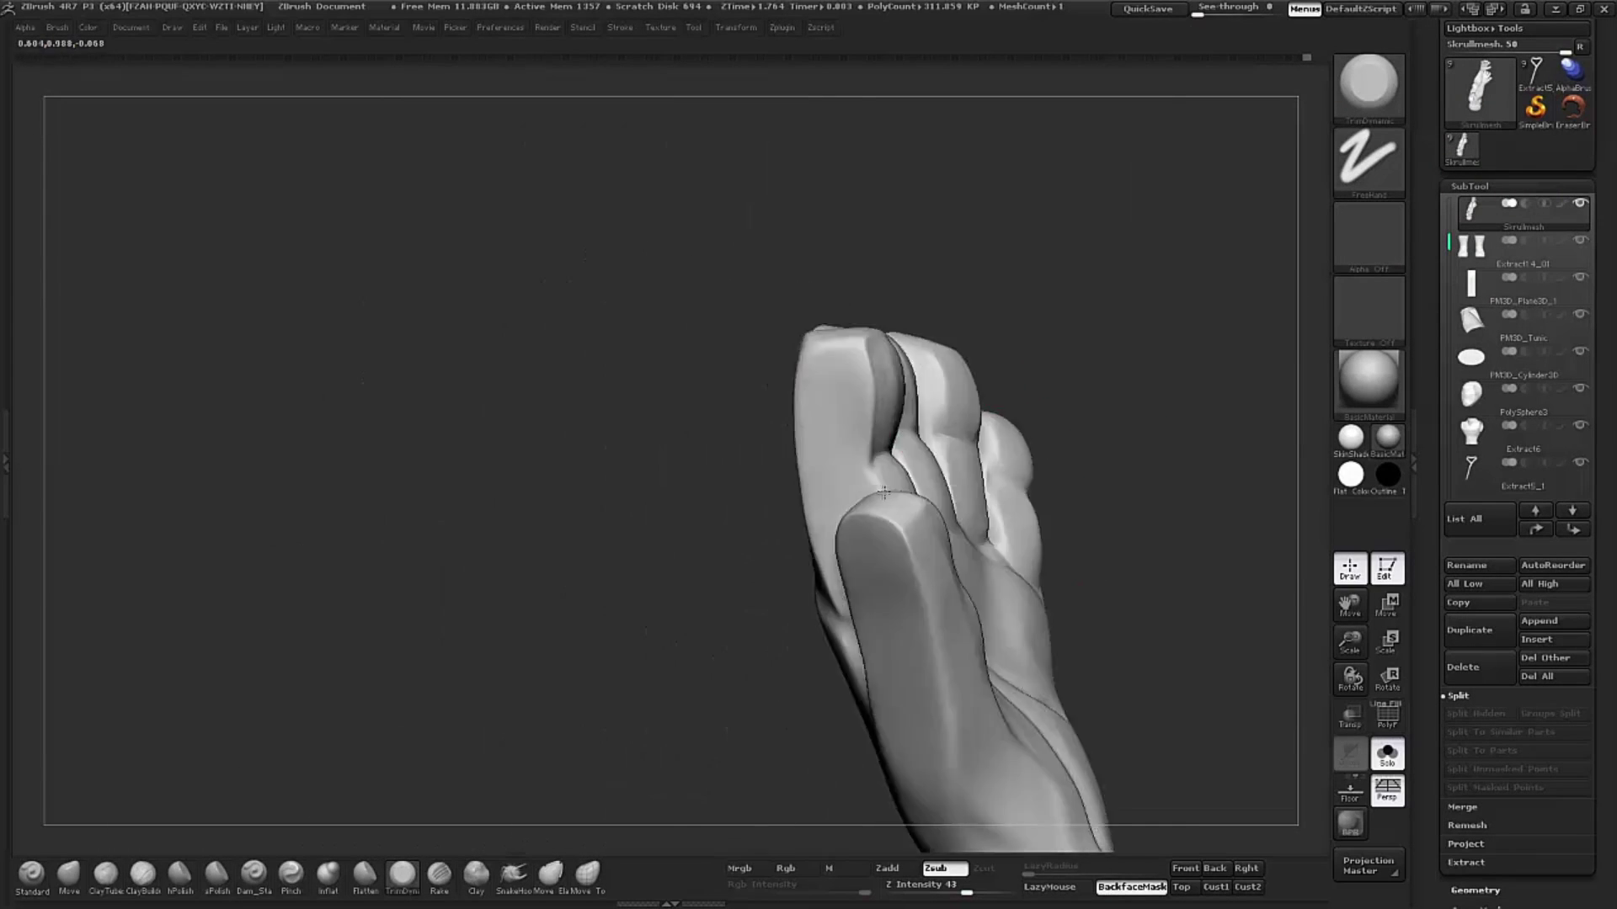
pyautogui.moveTo(739, 648)
pyautogui.mouseDown()
pyautogui.moveTo(783, 571)
pyautogui.moveTo(647, 496)
pyautogui.mouseUp()
pyautogui.moveTo(791, 420)
pyautogui.mouseDown()
pyautogui.moveTo(516, 566)
pyautogui.moveTo(726, 409)
pyautogui.moveTo(448, 783)
pyautogui.moveTo(534, 462)
pyautogui.moveTo(578, 614)
pyautogui.mouseUp()
pyautogui.moveTo(899, 484)
pyautogui.mouseDown()
pyautogui.moveTo(603, 295)
pyautogui.moveTo(676, 335)
pyautogui.moveTo(523, 488)
pyautogui.mouseUp()
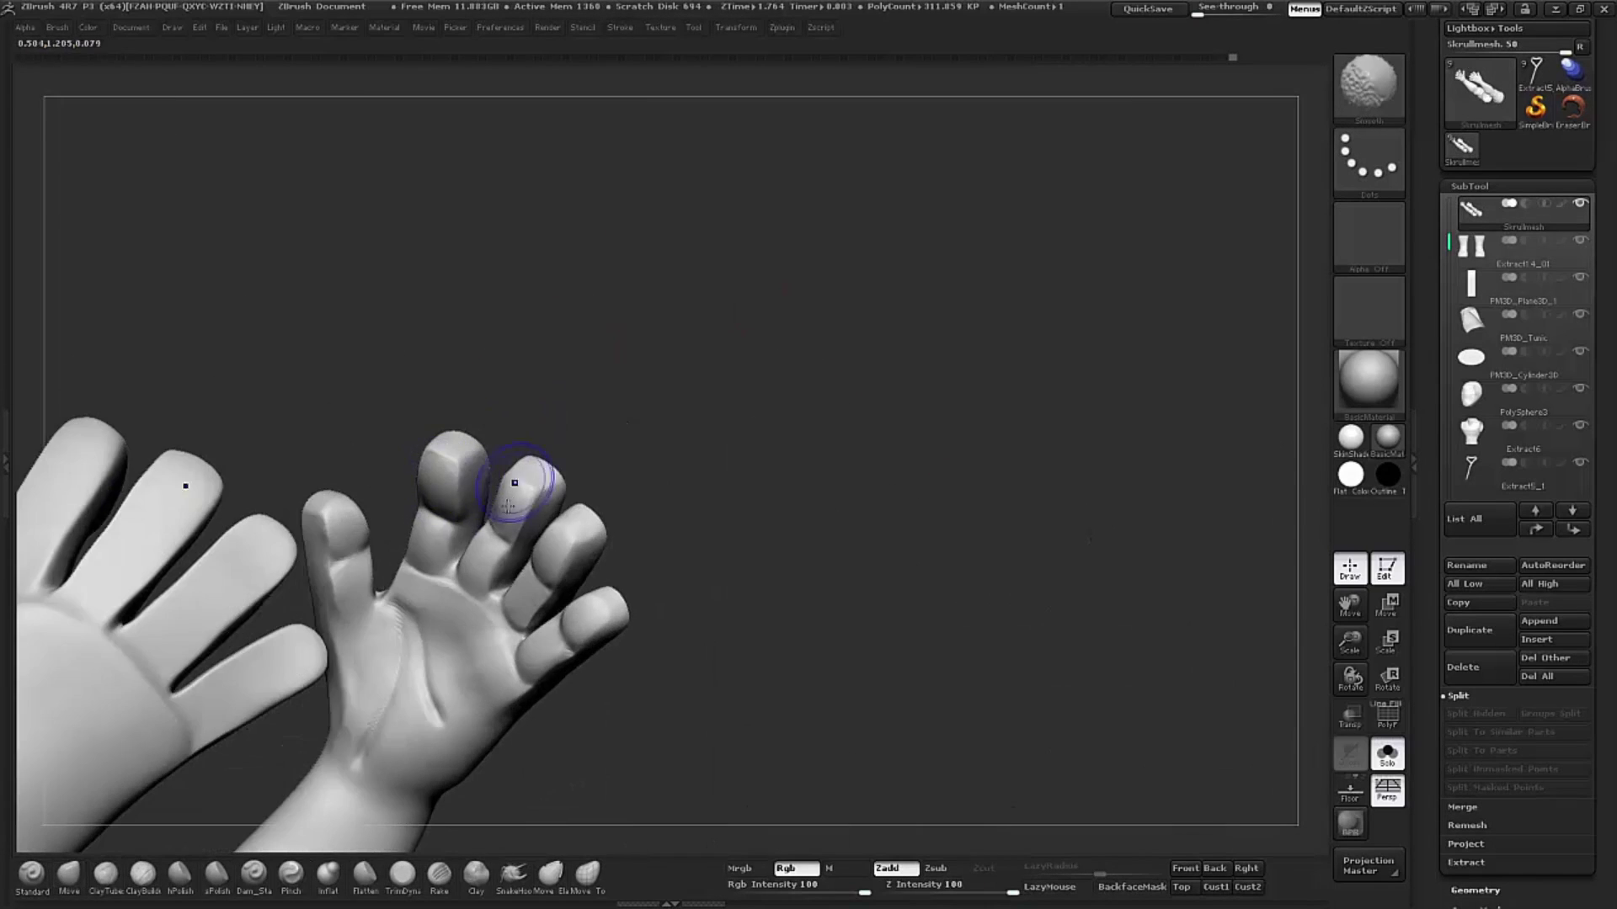
pyautogui.moveTo(344, 536)
pyautogui.mouseDown()
pyautogui.moveTo(653, 336)
pyautogui.moveTo(744, 498)
pyautogui.moveTo(550, 532)
pyautogui.moveTo(648, 551)
pyautogui.moveTo(614, 589)
pyautogui.moveTo(661, 580)
pyautogui.moveTo(577, 379)
pyautogui.moveTo(362, 821)
pyautogui.mouseUp()
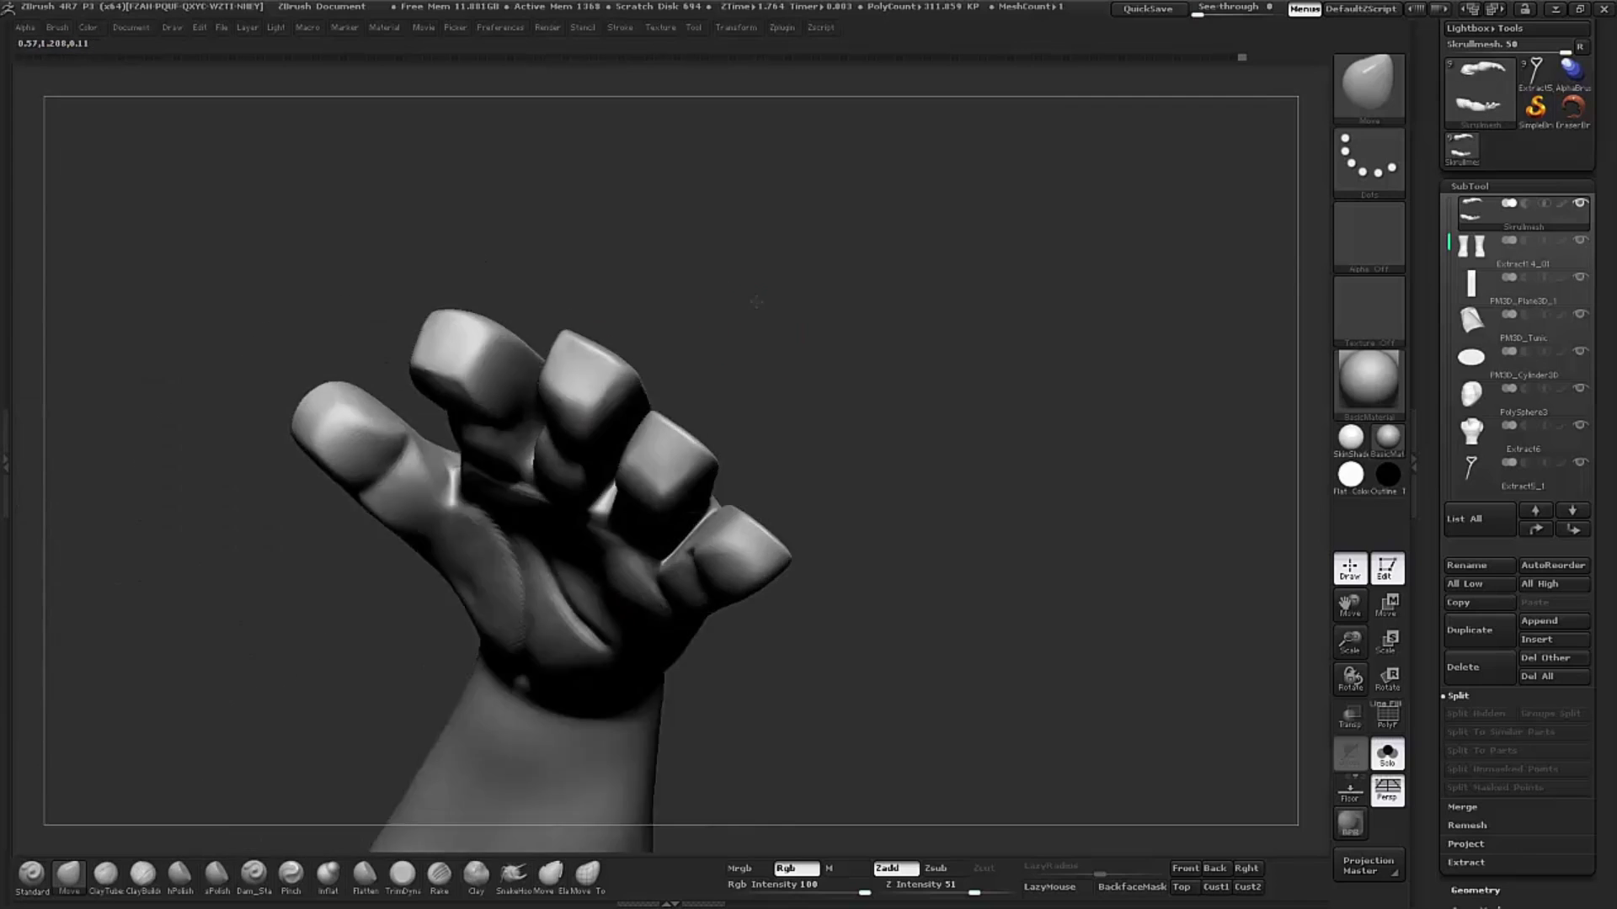
pyautogui.click(403, 873)
pyautogui.moveTo(673, 422); pyautogui.dragTo(740, 348)
pyautogui.moveTo(559, 433)
pyautogui.mouseDown()
pyautogui.moveTo(776, 578)
pyautogui.moveTo(269, 414)
pyautogui.mouseUp()
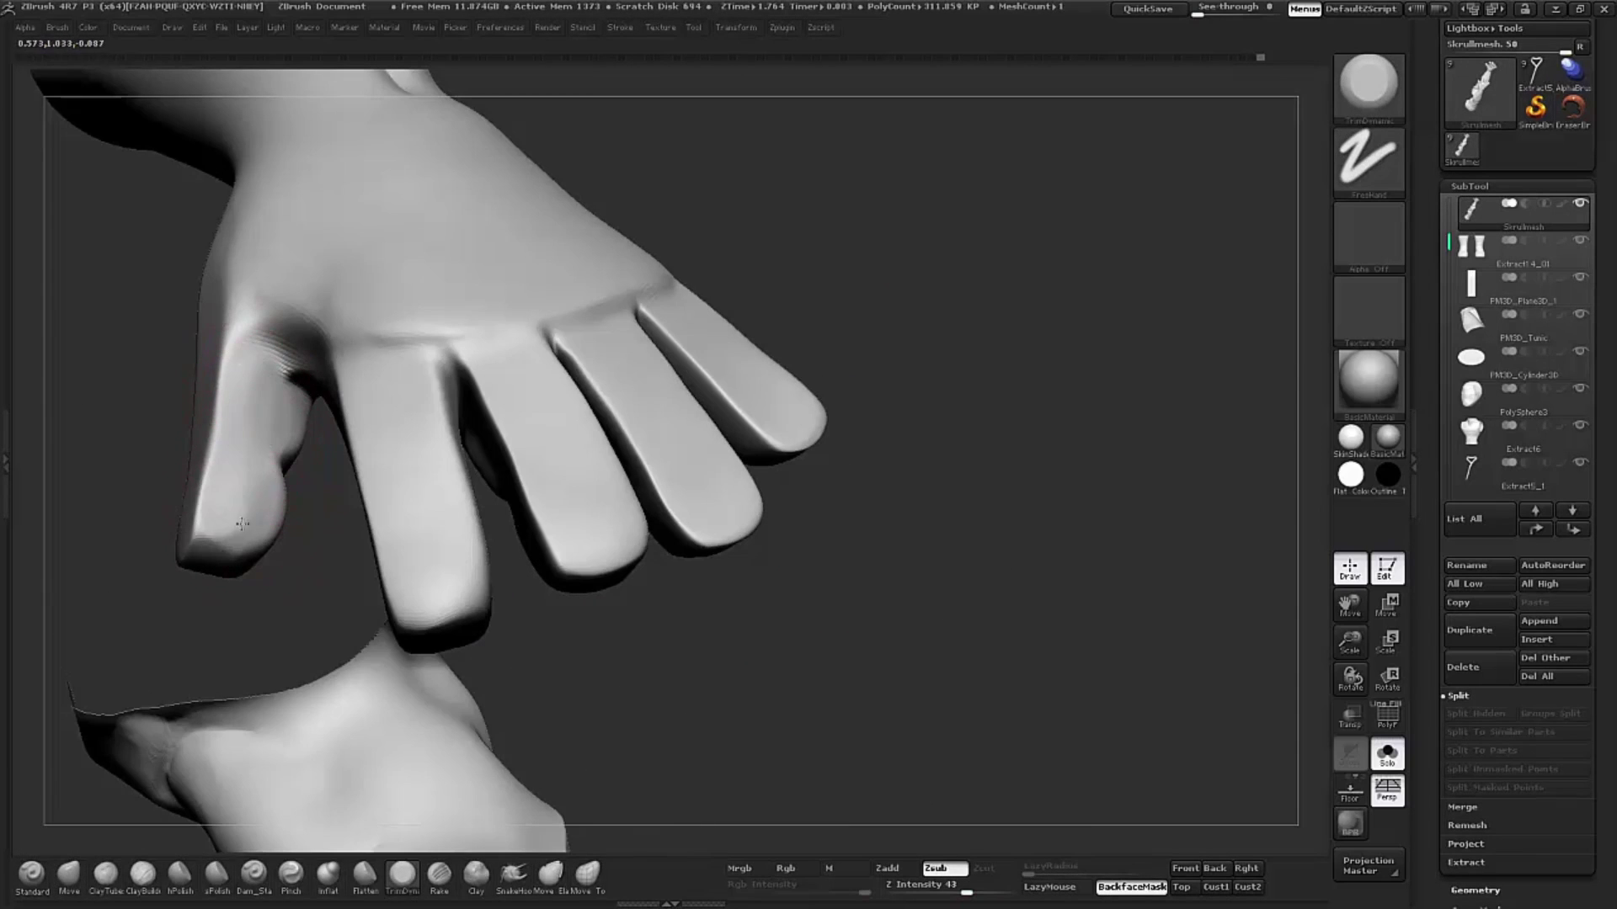
pyautogui.press('b')
pyautogui.press('m')
pyautogui.press('v')
pyautogui.moveTo(724, 417)
pyautogui.mouseDown()
pyautogui.moveTo(392, 481)
pyautogui.moveTo(324, 432)
pyautogui.moveTo(534, 278)
pyautogui.moveTo(443, 242)
pyautogui.moveTo(449, 310)
pyautogui.moveTo(895, 499)
pyautogui.mouseUp()
# Step: Build up ClayBuildup mass on the forearm and orbit to frame the upper arm
pyautogui.moveTo(606, 361)
pyautogui.mouseDown()
pyautogui.moveTo(640, 362)
pyautogui.moveTo(579, 353)
pyautogui.mouseUp()
pyautogui.moveTo(638, 451)
pyautogui.mouseDown()
pyautogui.moveTo(755, 285)
pyautogui.moveTo(650, 292)
pyautogui.mouseUp()
pyautogui.moveTo(632, 444)
pyautogui.mouseDown()
pyautogui.moveTo(715, 441)
pyautogui.moveTo(837, 270)
pyautogui.moveTo(856, 404)
pyautogui.moveTo(509, 318)
pyautogui.mouseUp()
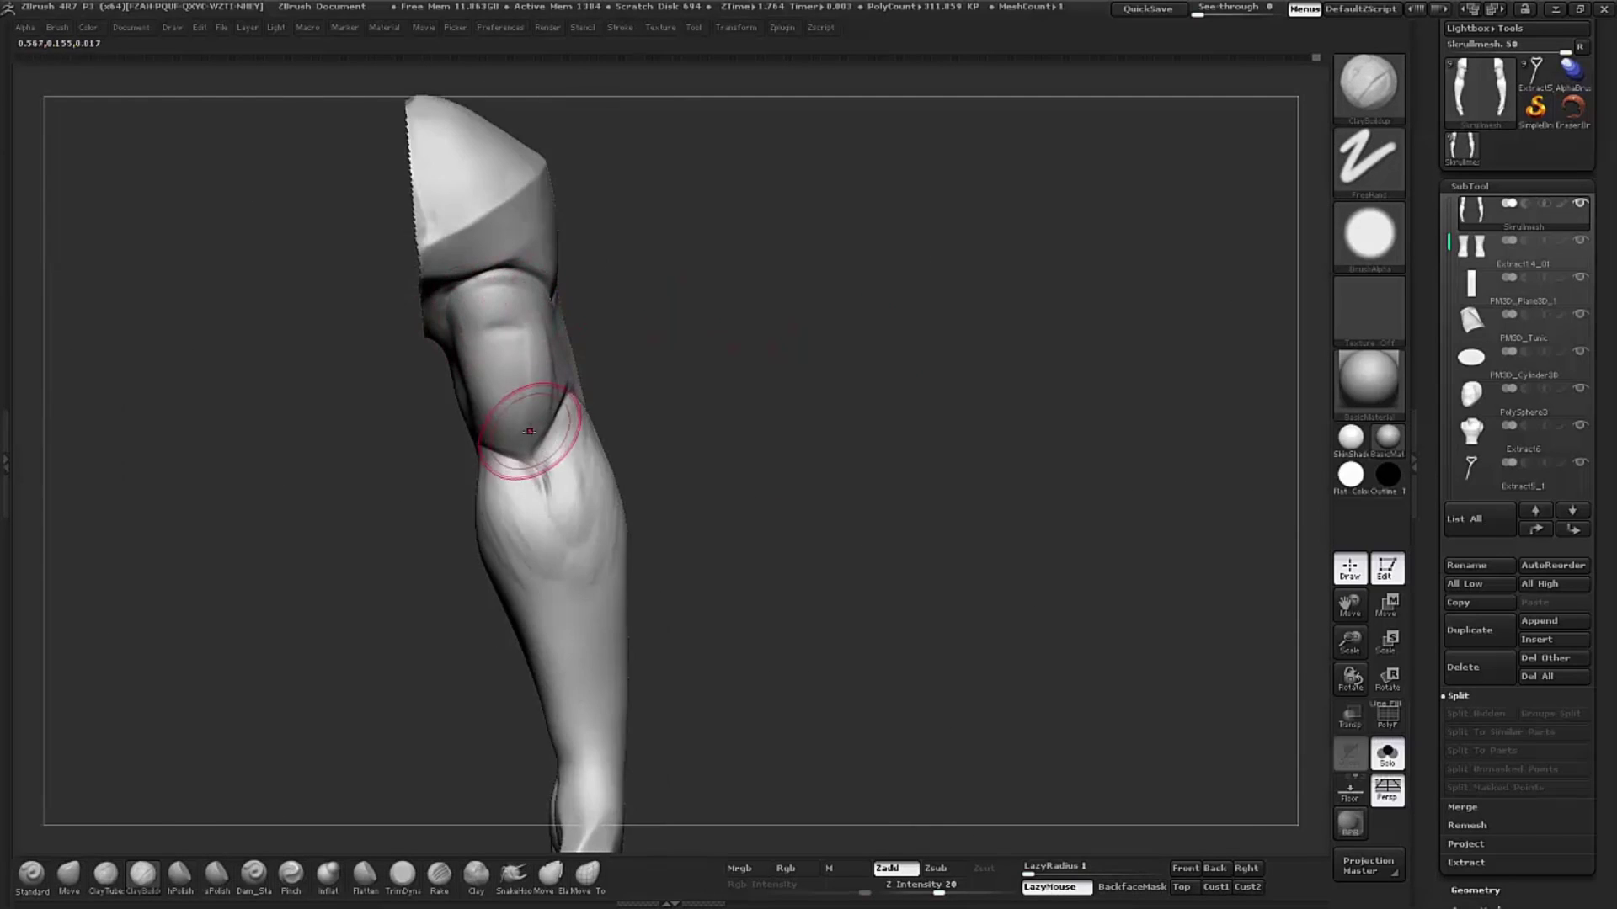
pyautogui.moveTo(504, 407)
pyautogui.mouseDown()
pyautogui.moveTo(446, 393)
pyautogui.moveTo(509, 343)
pyautogui.moveTo(780, 332)
pyautogui.moveTo(599, 331)
pyautogui.mouseUp()
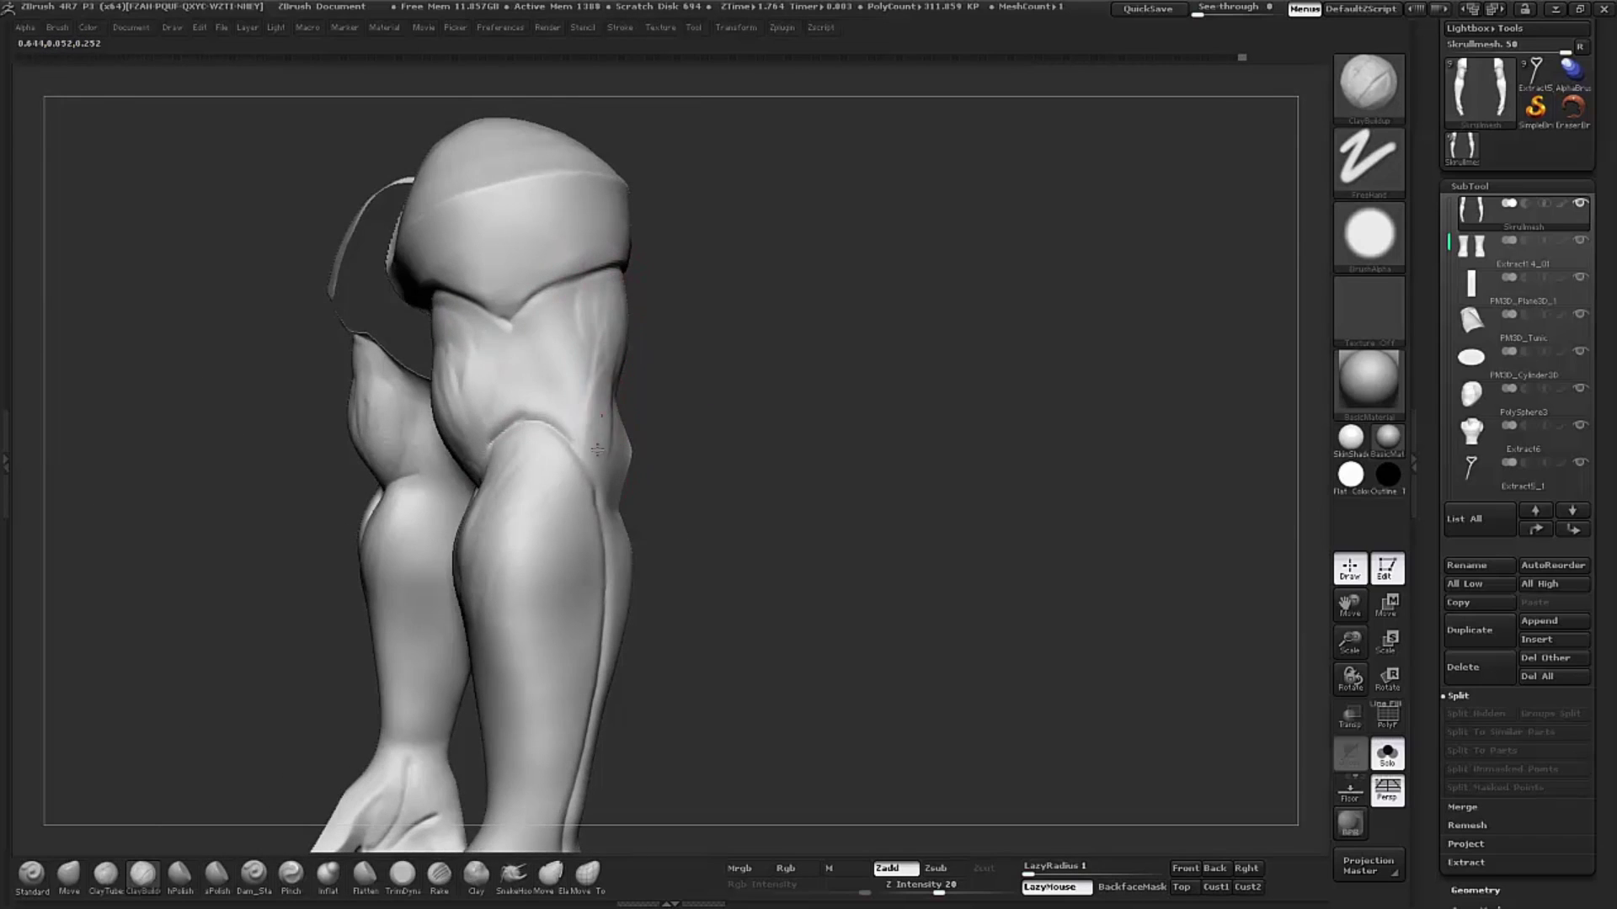
pyautogui.moveTo(597, 448); pyautogui.dragTo(628, 594)
pyautogui.moveTo(612, 513); pyautogui.dragTo(533, 629)
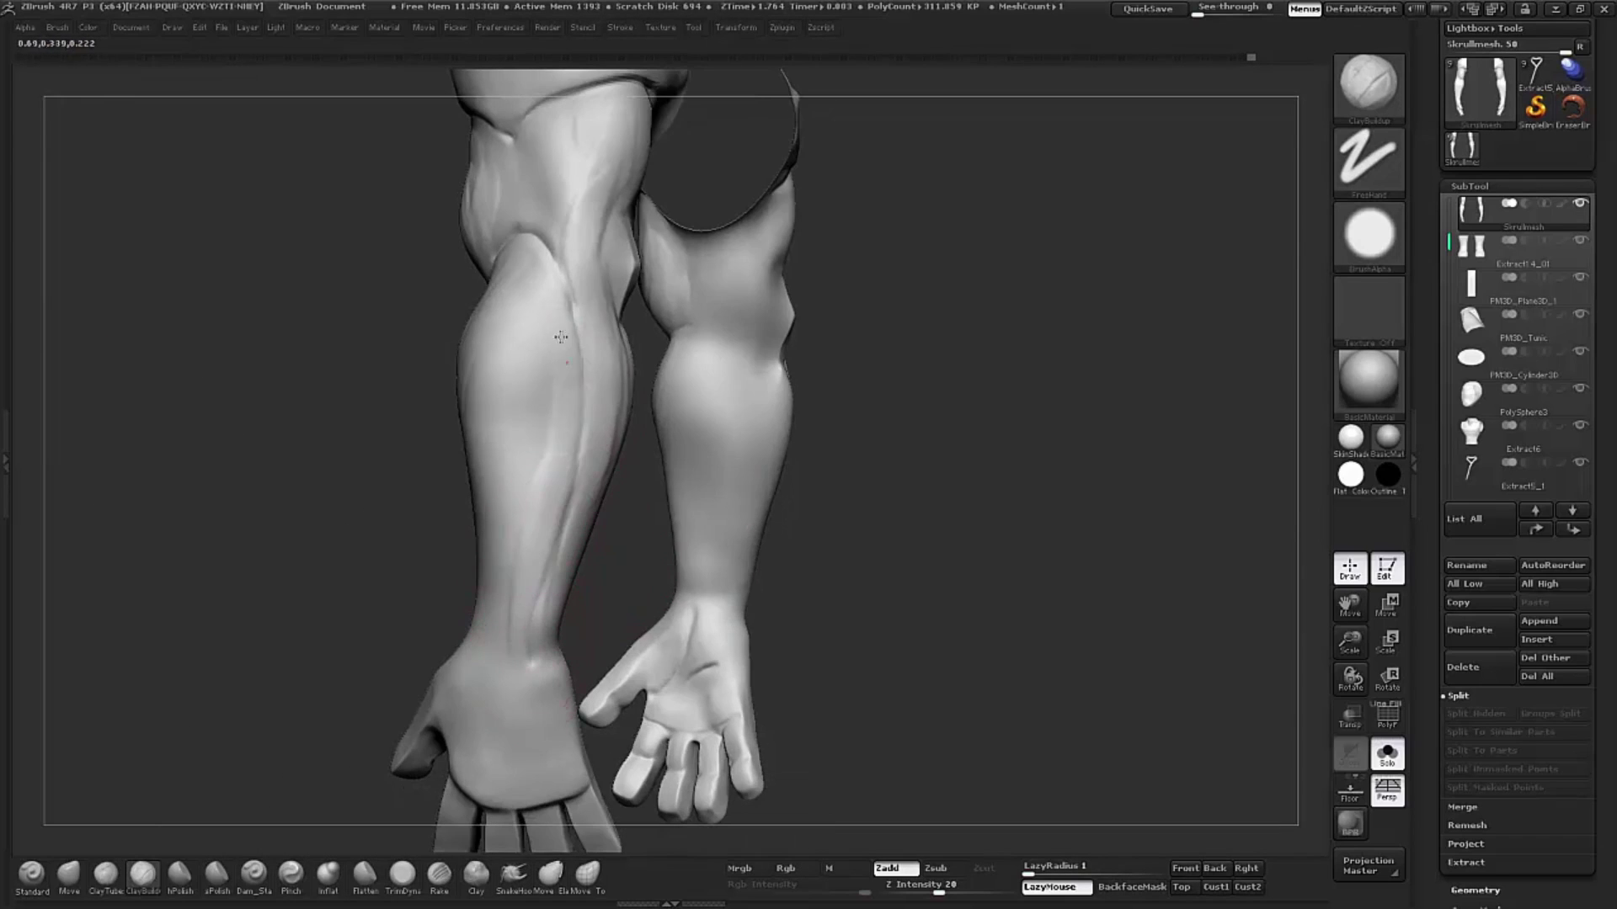
pyautogui.moveTo(421, 496); pyautogui.dragTo(603, 270)
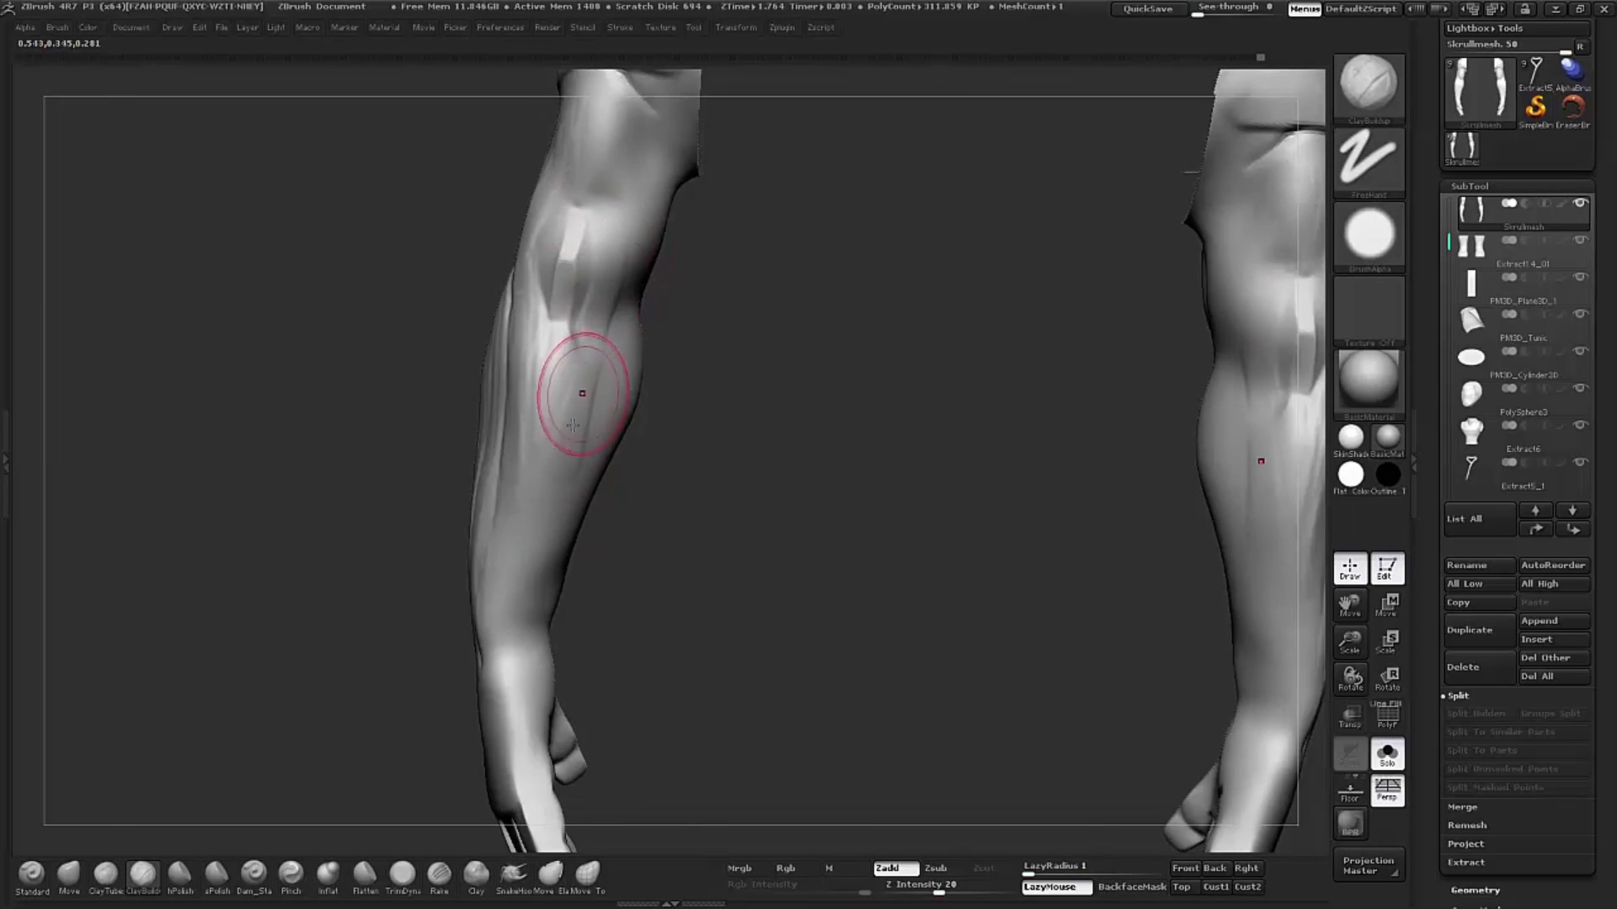
pyautogui.moveTo(765, 246); pyautogui.dragTo(563, 297)
pyautogui.moveTo(569, 396); pyautogui.dragTo(589, 343)
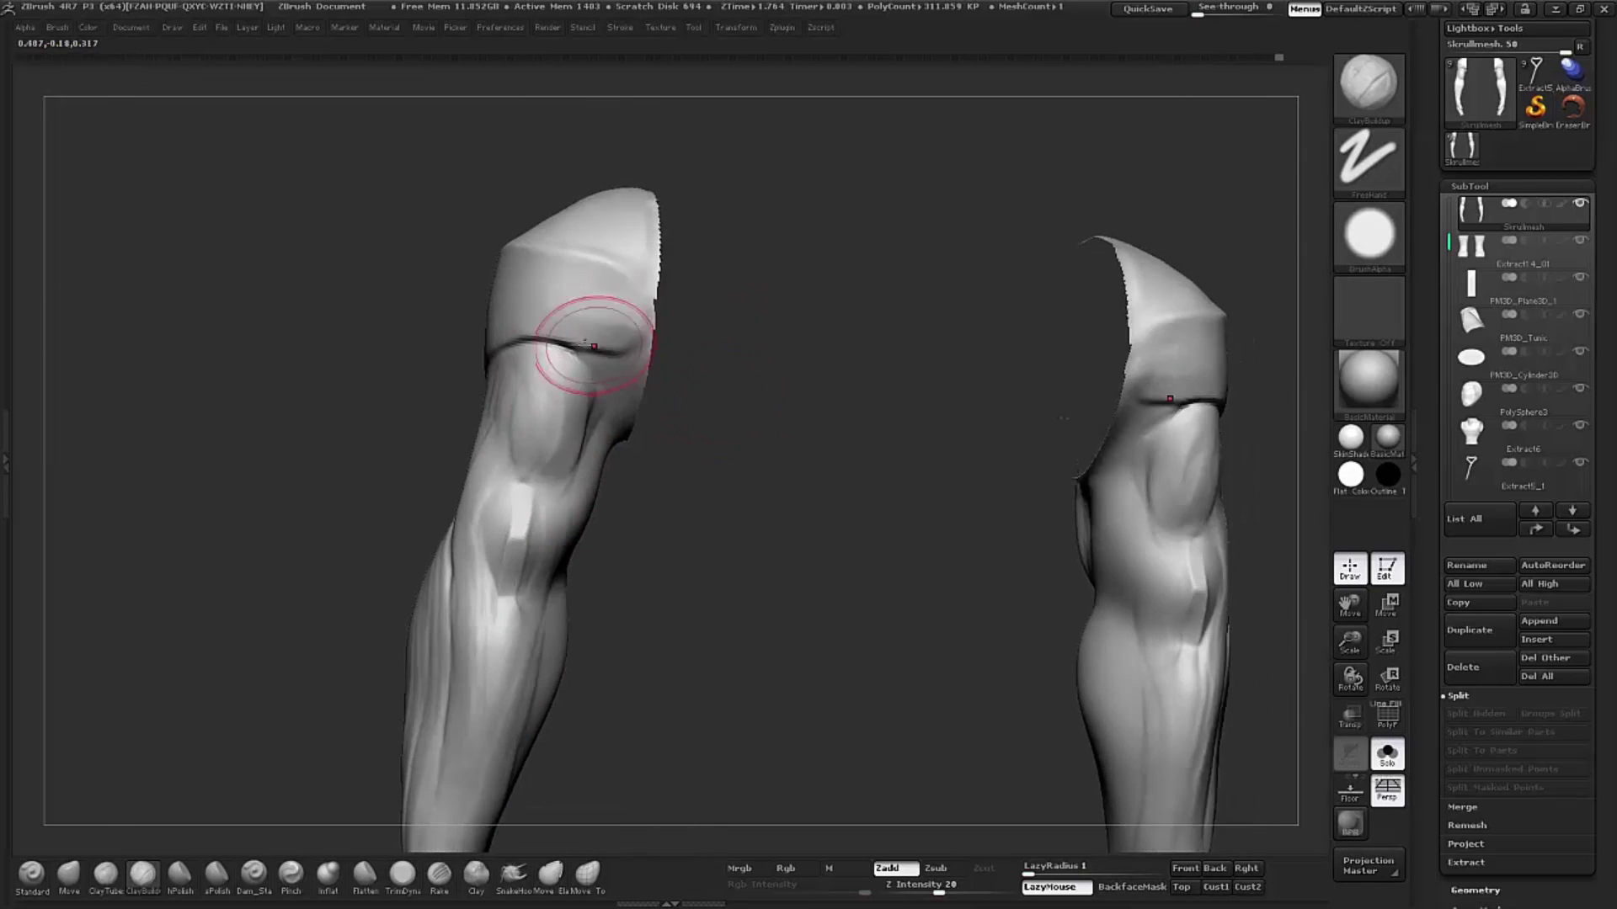
pyautogui.moveTo(614, 281); pyautogui.dragTo(621, 469)
pyautogui.moveTo(645, 534); pyautogui.dragTo(578, 404)
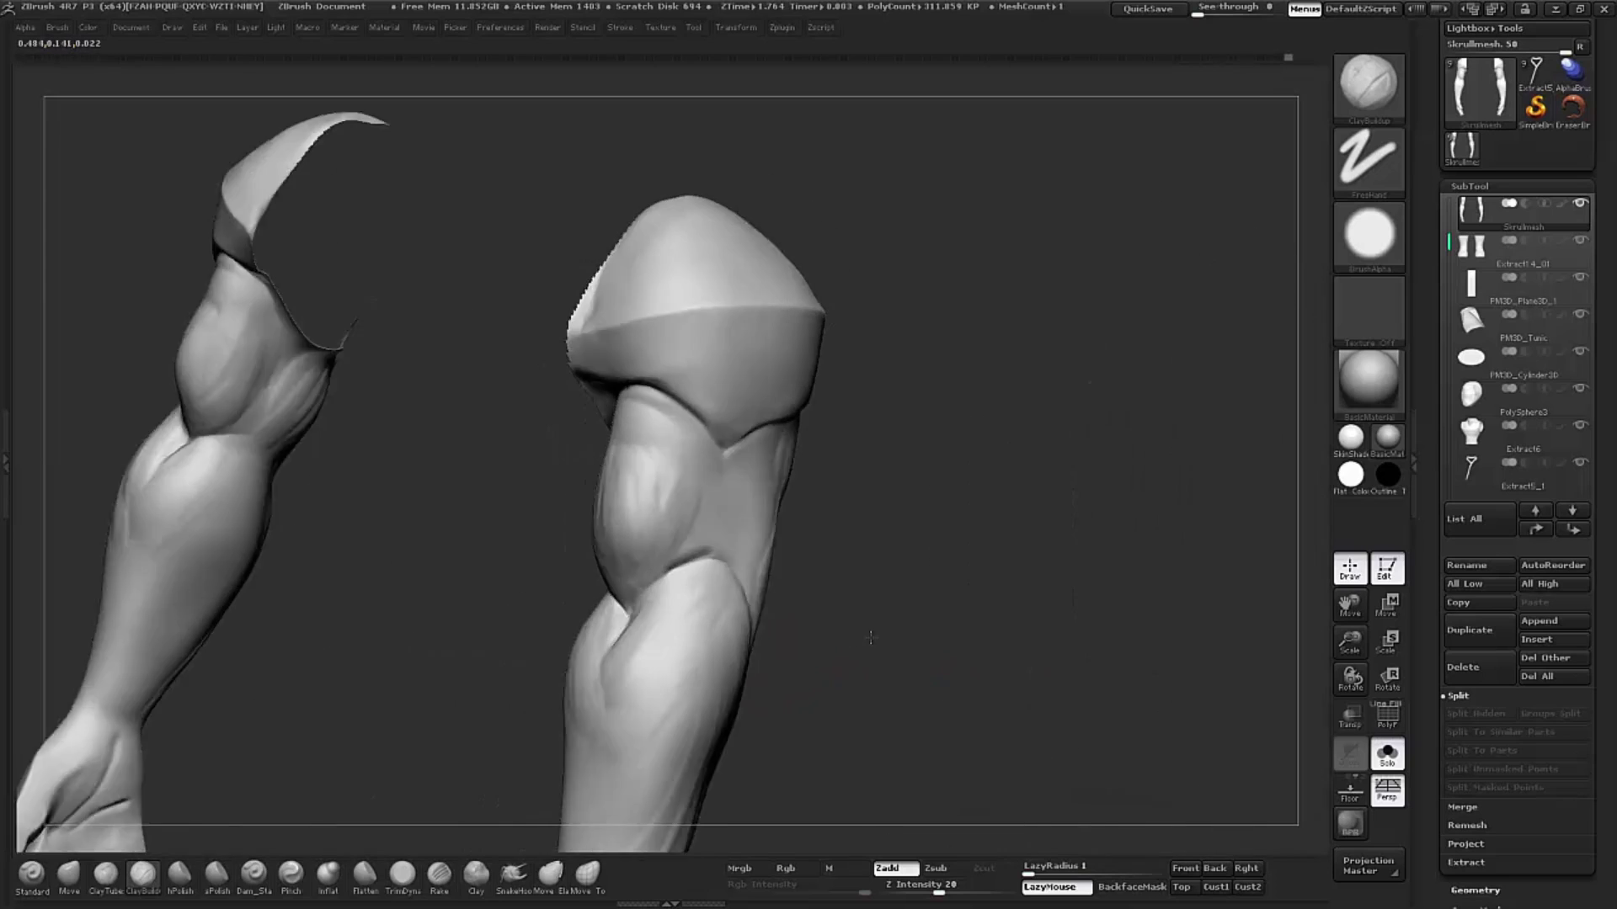
pyautogui.moveTo(614, 498); pyautogui.dragTo(505, 758)
# Step: Select TrimDynamic and inspect the forearm muscles of both arms from several angles
pyautogui.click(403, 881)
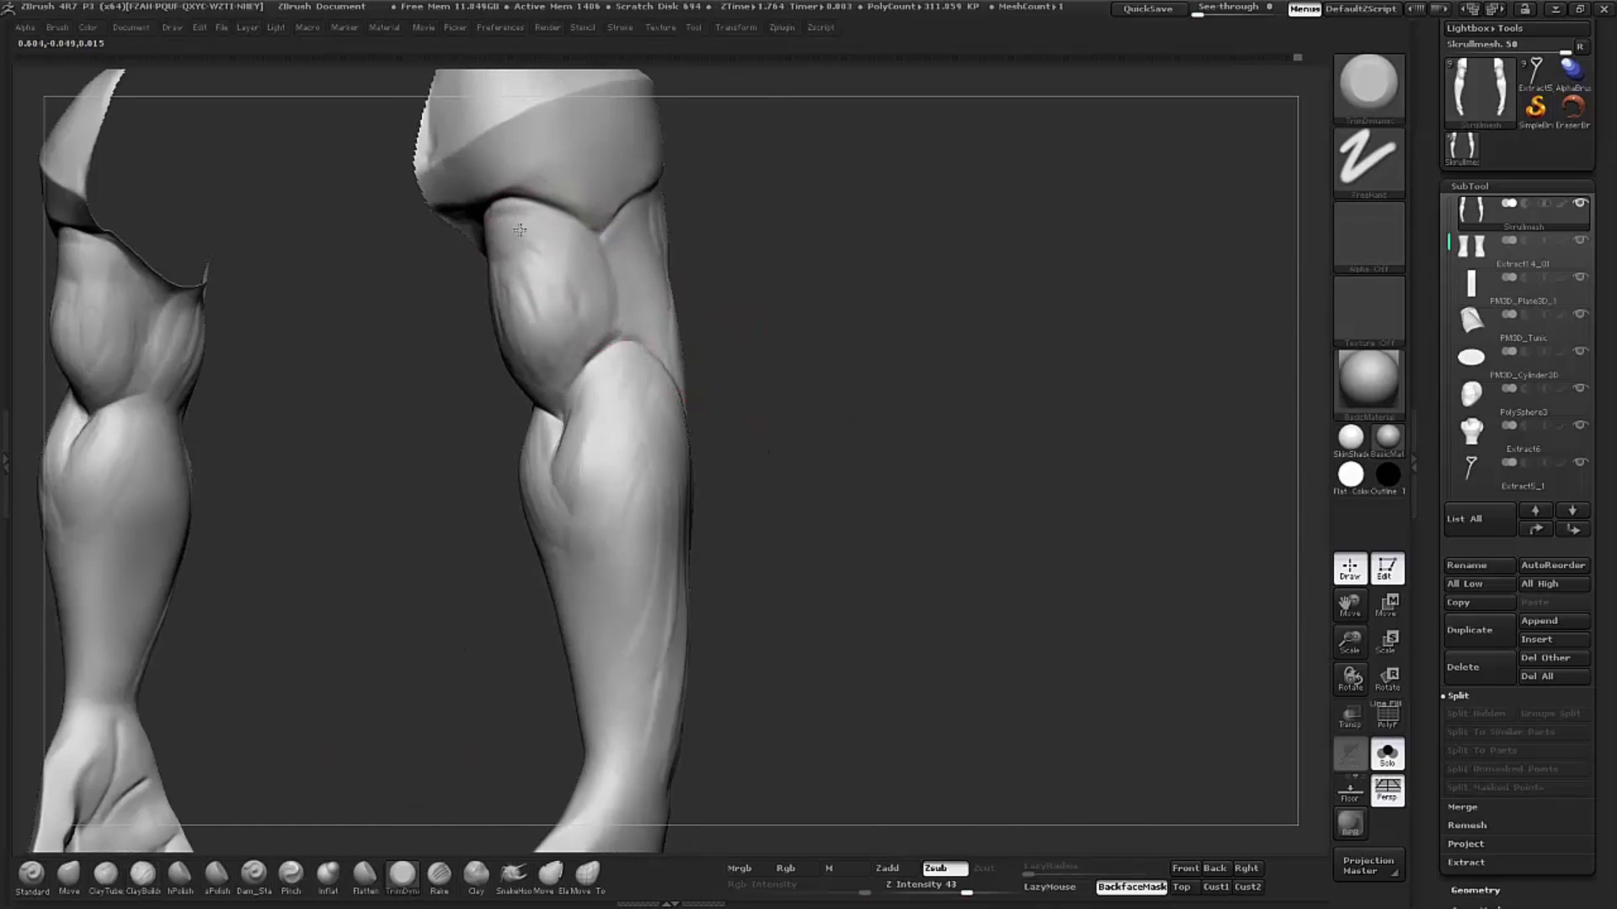
pyautogui.moveTo(548, 361); pyautogui.dragTo(464, 328)
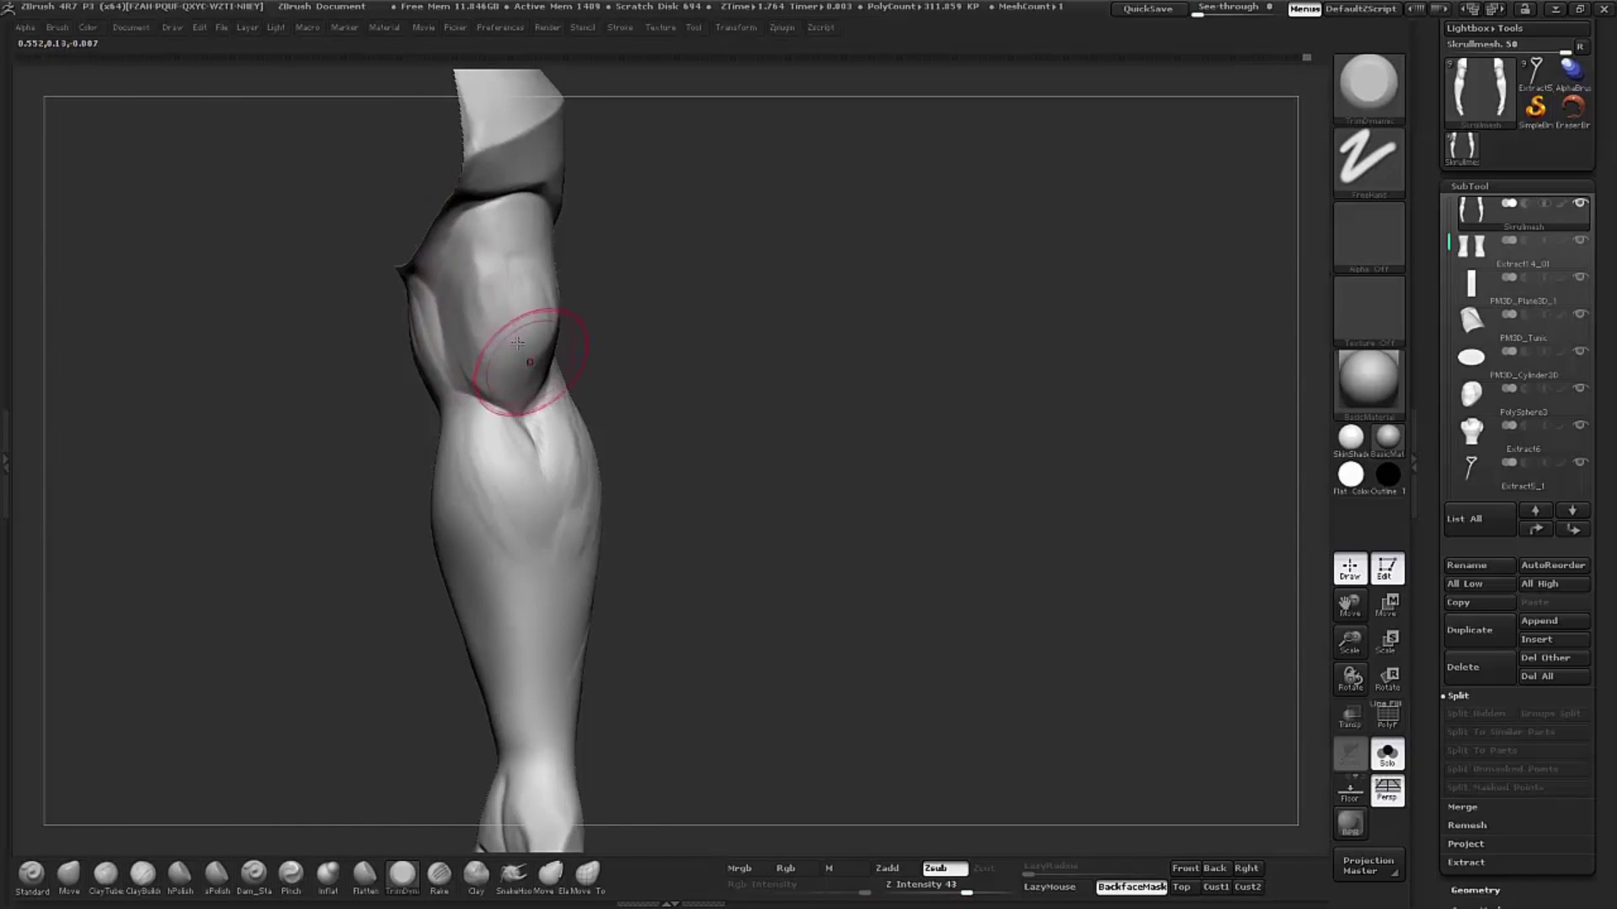
pyautogui.moveTo(553, 358)
pyautogui.mouseDown()
pyautogui.moveTo(523, 318)
pyautogui.moveTo(747, 270)
pyautogui.moveTo(688, 247)
pyautogui.moveTo(672, 269)
pyautogui.mouseUp()
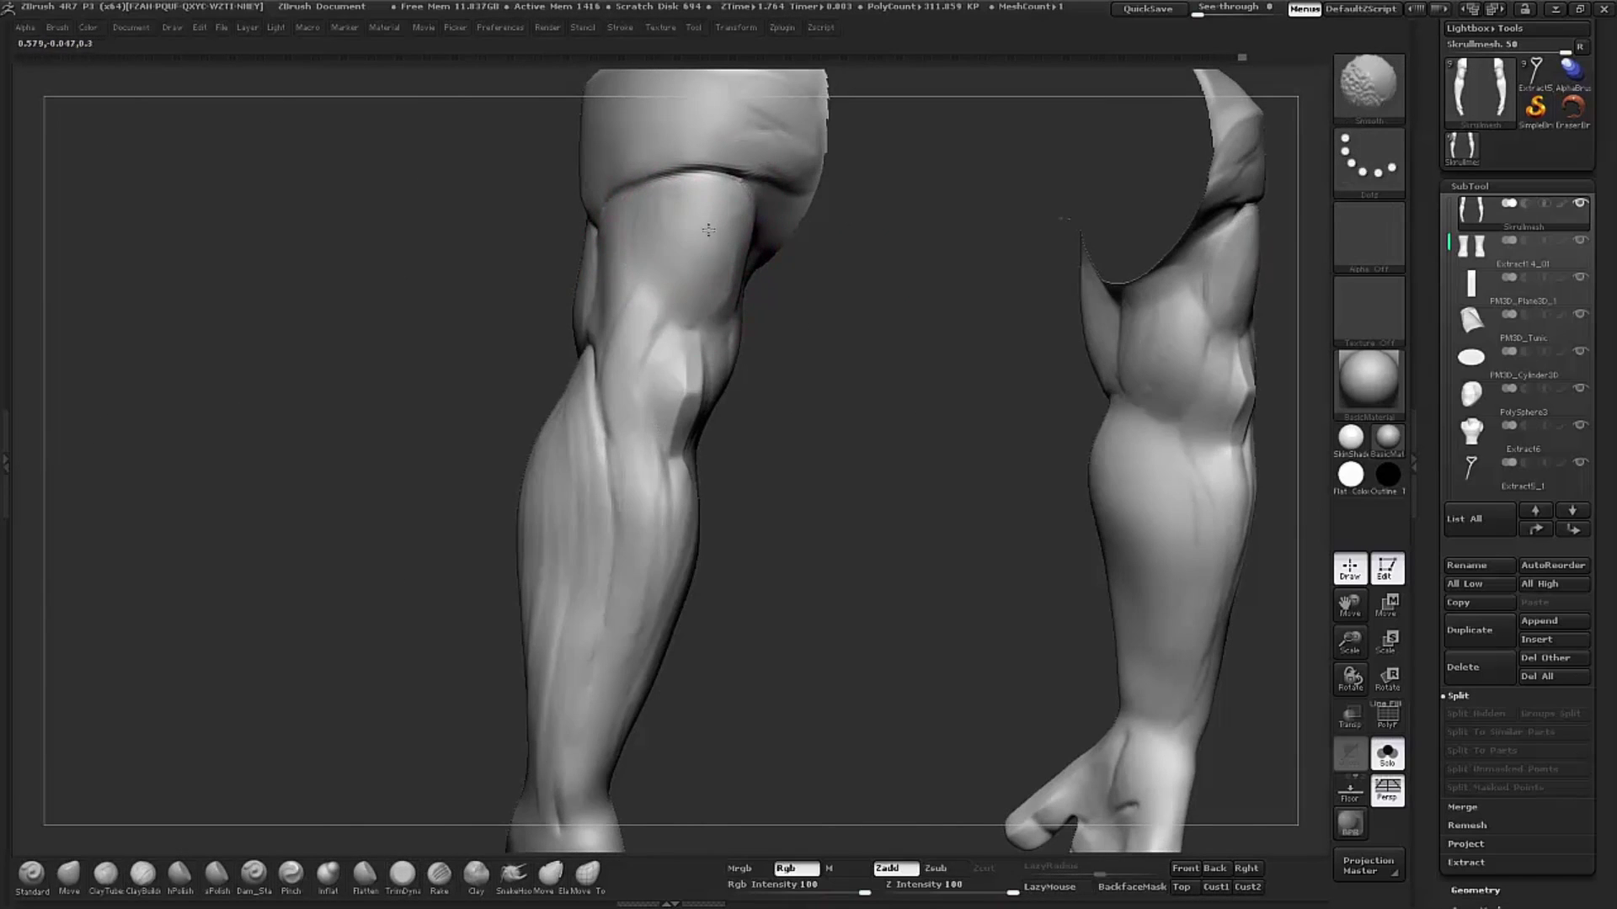
pyautogui.moveTo(730, 202); pyautogui.dragTo(648, 300)
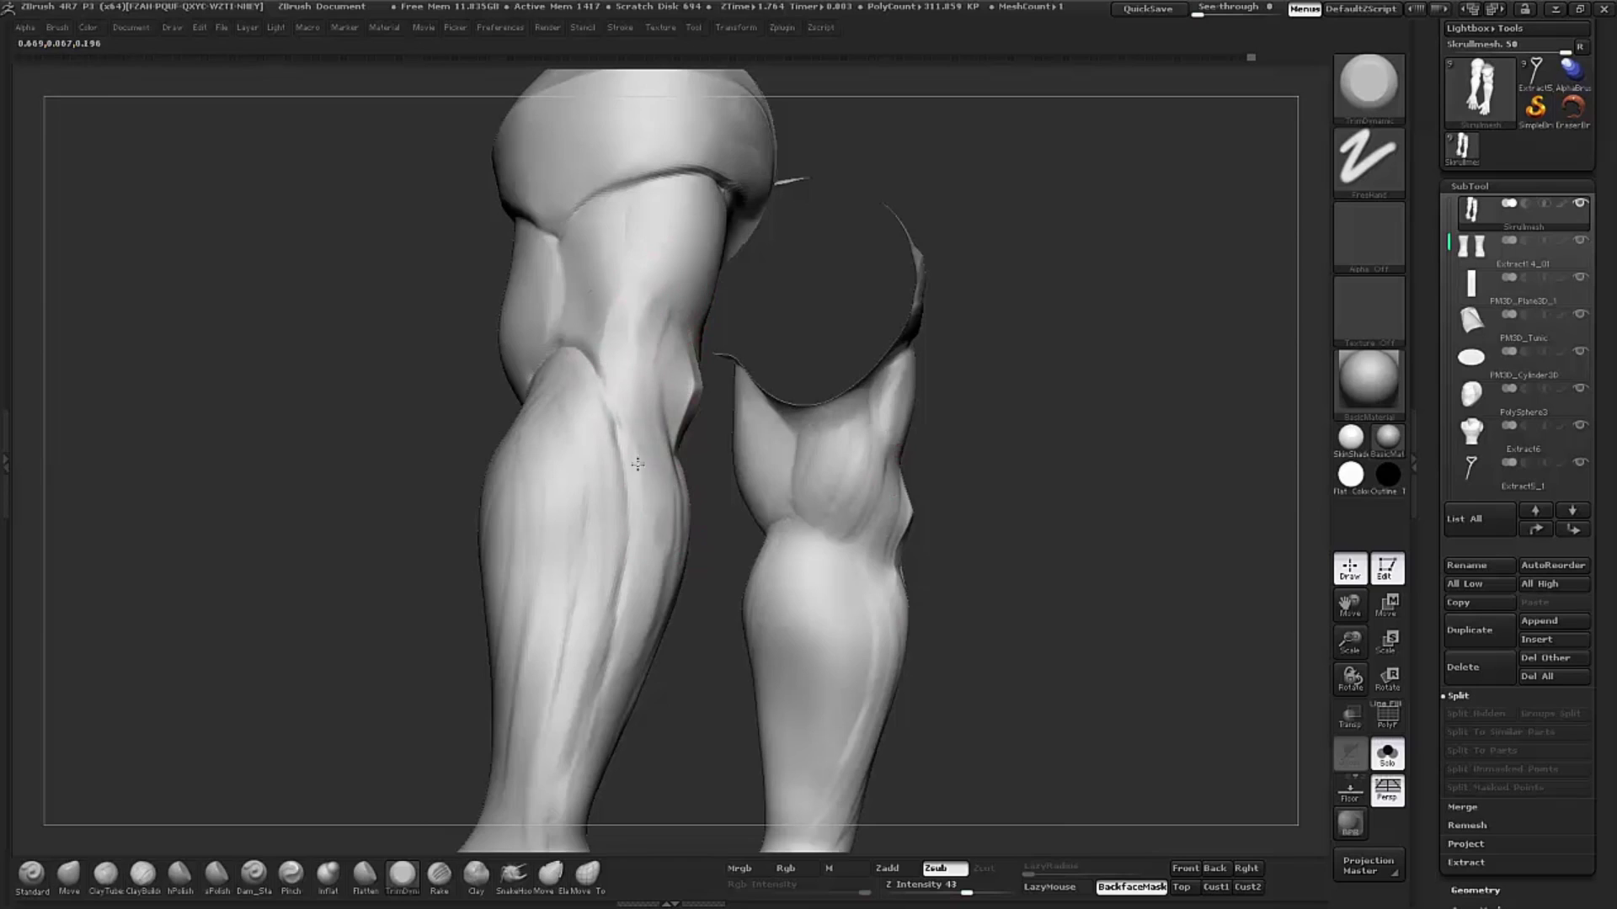
pyautogui.moveTo(638, 464); pyautogui.dragTo(633, 463)
pyautogui.moveTo(638, 334)
pyautogui.mouseDown()
pyautogui.moveTo(623, 490)
pyautogui.moveTo(578, 578)
pyautogui.moveTo(794, 336)
pyautogui.mouseUp()
pyautogui.moveTo(578, 252)
pyautogui.mouseDown()
pyautogui.moveTo(750, 332)
pyautogui.moveTo(765, 373)
pyautogui.moveTo(534, 376)
pyautogui.moveTo(589, 432)
pyautogui.moveTo(578, 469)
pyautogui.moveTo(557, 414)
pyautogui.moveTo(733, 415)
pyautogui.mouseUp()
pyautogui.moveTo(660, 361)
pyautogui.mouseDown()
pyautogui.moveTo(642, 361)
pyautogui.moveTo(649, 408)
pyautogui.moveTo(704, 469)
pyautogui.moveTo(593, 318)
pyautogui.mouseUp()
pyautogui.moveTo(587, 486); pyautogui.dragTo(471, 412)
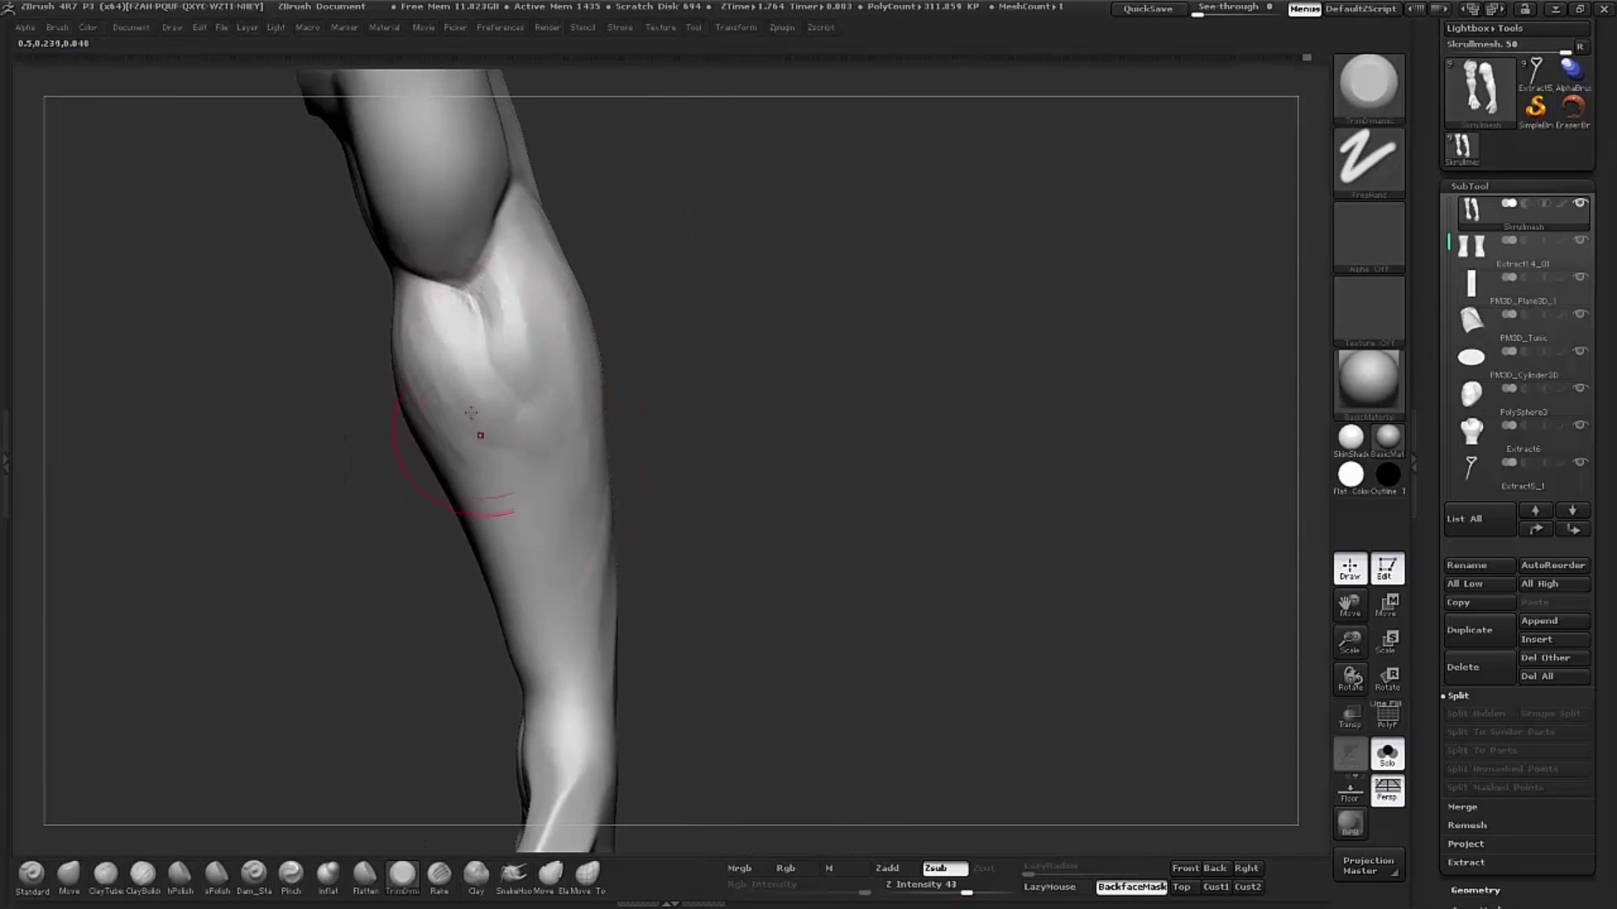
pyautogui.moveTo(578, 433); pyautogui.dragTo(697, 511)
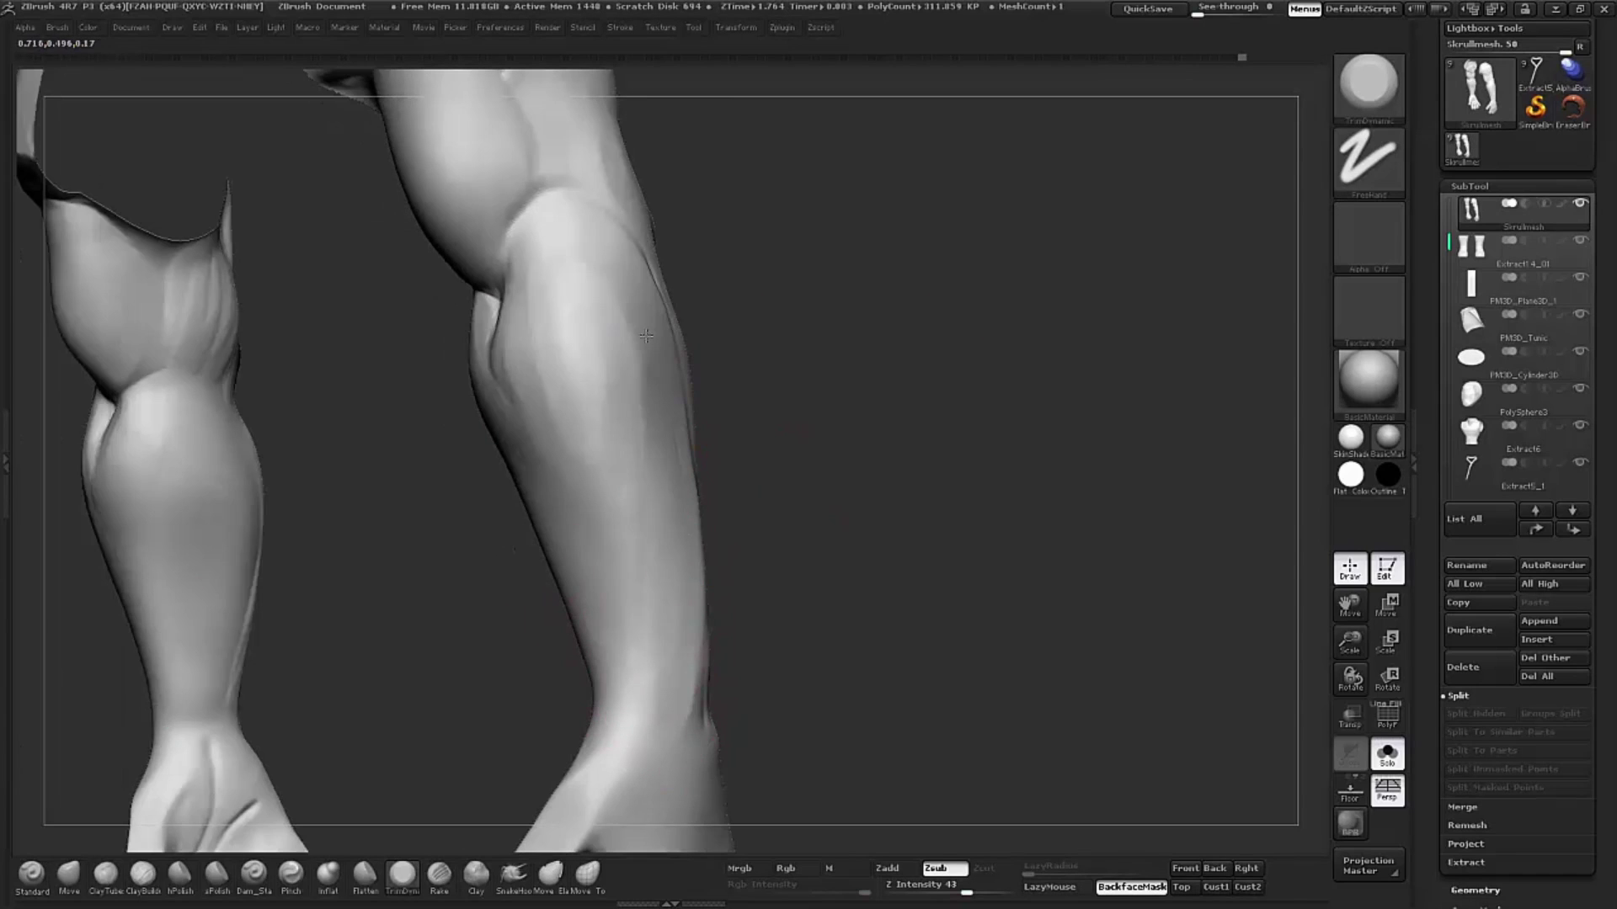
pyautogui.moveTo(646, 335)
pyautogui.mouseDown()
pyautogui.moveTo(506, 488)
pyautogui.moveTo(777, 375)
pyautogui.mouseUp()
# Step: Frame the arm, resize the brush and smooth the upper-arm surface
pyautogui.press('f')
pyautogui.moveTo(781, 316)
pyautogui.mouseDown()
pyautogui.moveTo(714, 344)
pyautogui.moveTo(1028, 386)
pyautogui.moveTo(740, 387)
pyautogui.moveTo(707, 426)
pyautogui.moveTo(400, 331)
pyautogui.moveTo(362, 337)
pyautogui.mouseUp()
pyautogui.press('s')
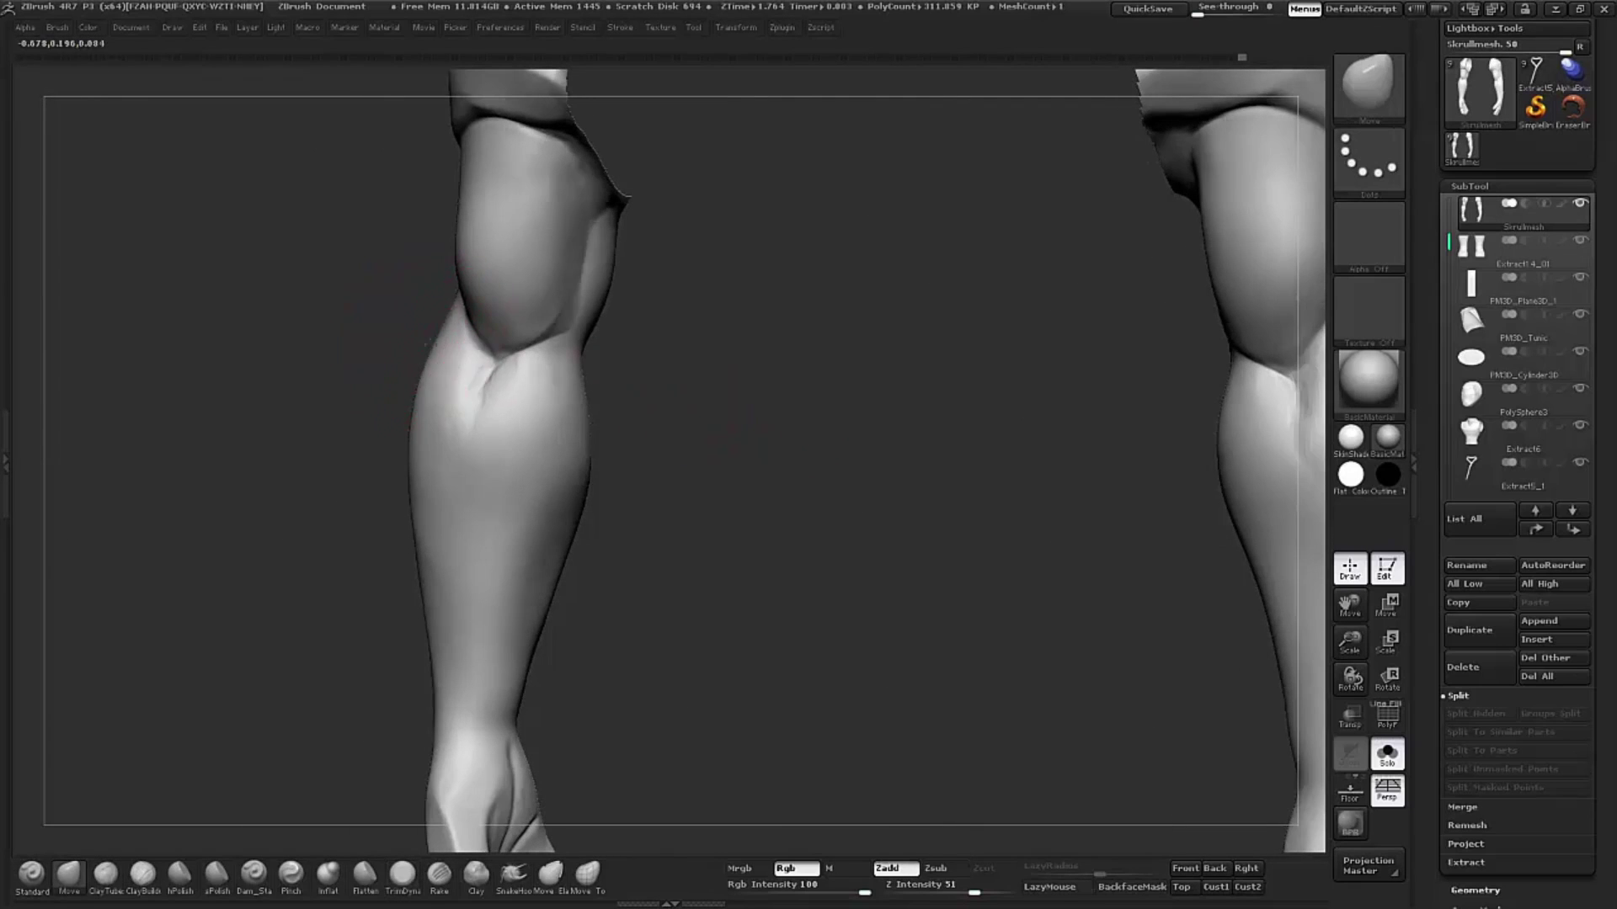
pyautogui.moveTo(643, 397)
pyautogui.mouseDown()
pyautogui.moveTo(608, 548)
pyautogui.moveTo(674, 560)
pyautogui.mouseUp()
pyautogui.press('f')
pyautogui.moveTo(571, 501)
pyautogui.mouseDown()
pyautogui.moveTo(426, 552)
pyautogui.moveTo(432, 447)
pyautogui.mouseUp()
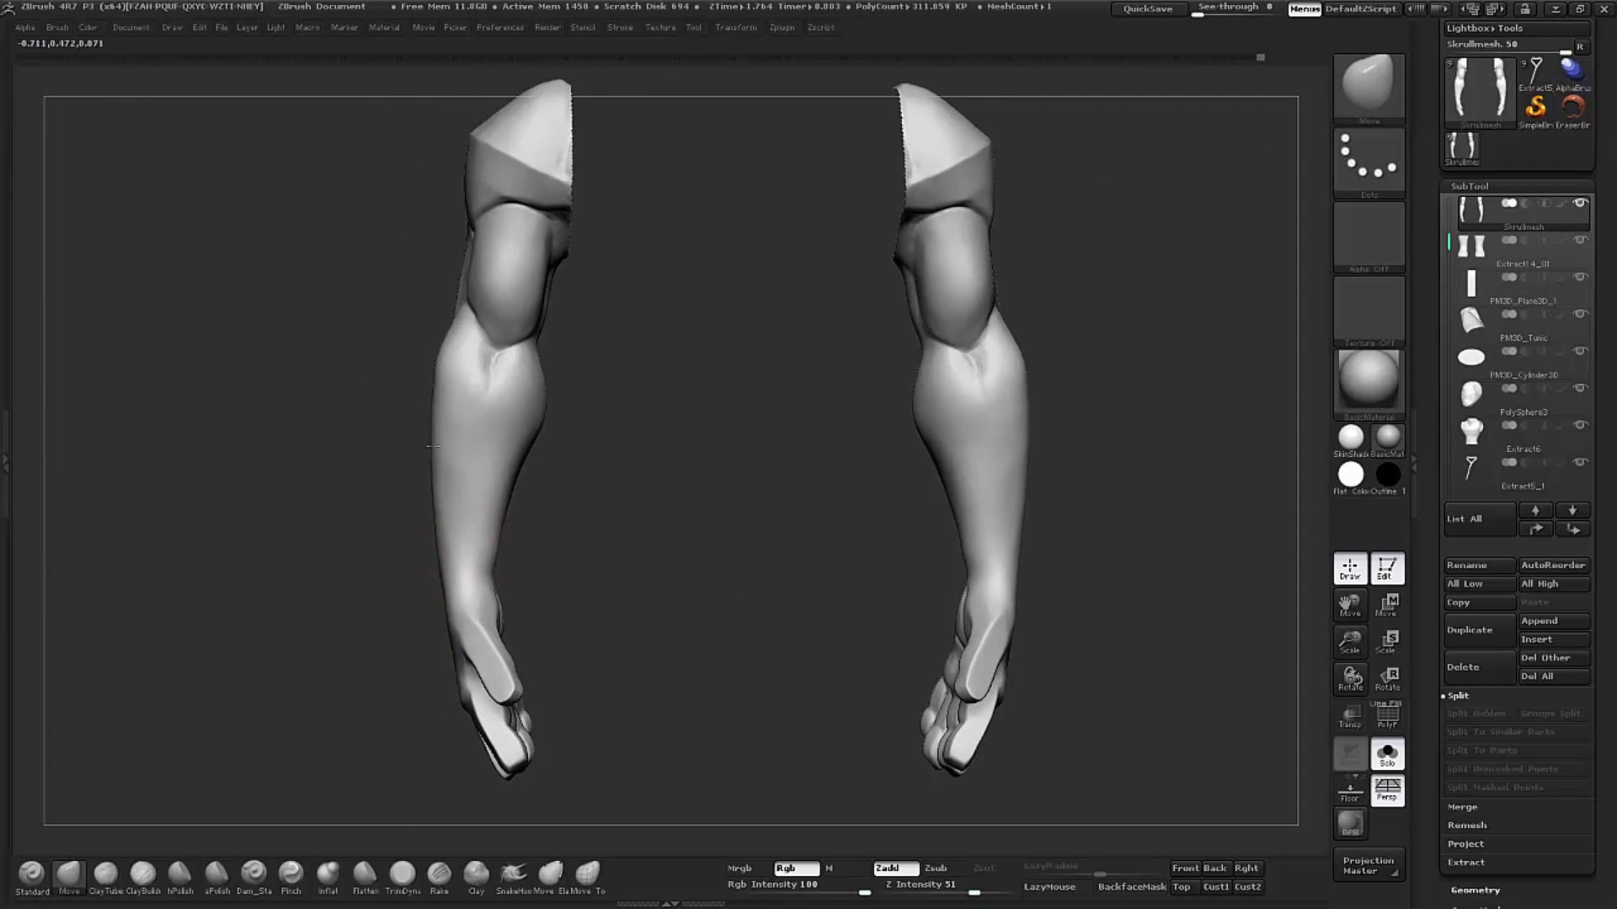
pyautogui.moveTo(584, 499); pyautogui.dragTo(685, 497)
pyautogui.keyDown('shift'); pyautogui.moveTo(585, 361); pyautogui.dragTo(455, 264); pyautogui.keyUp('shift')
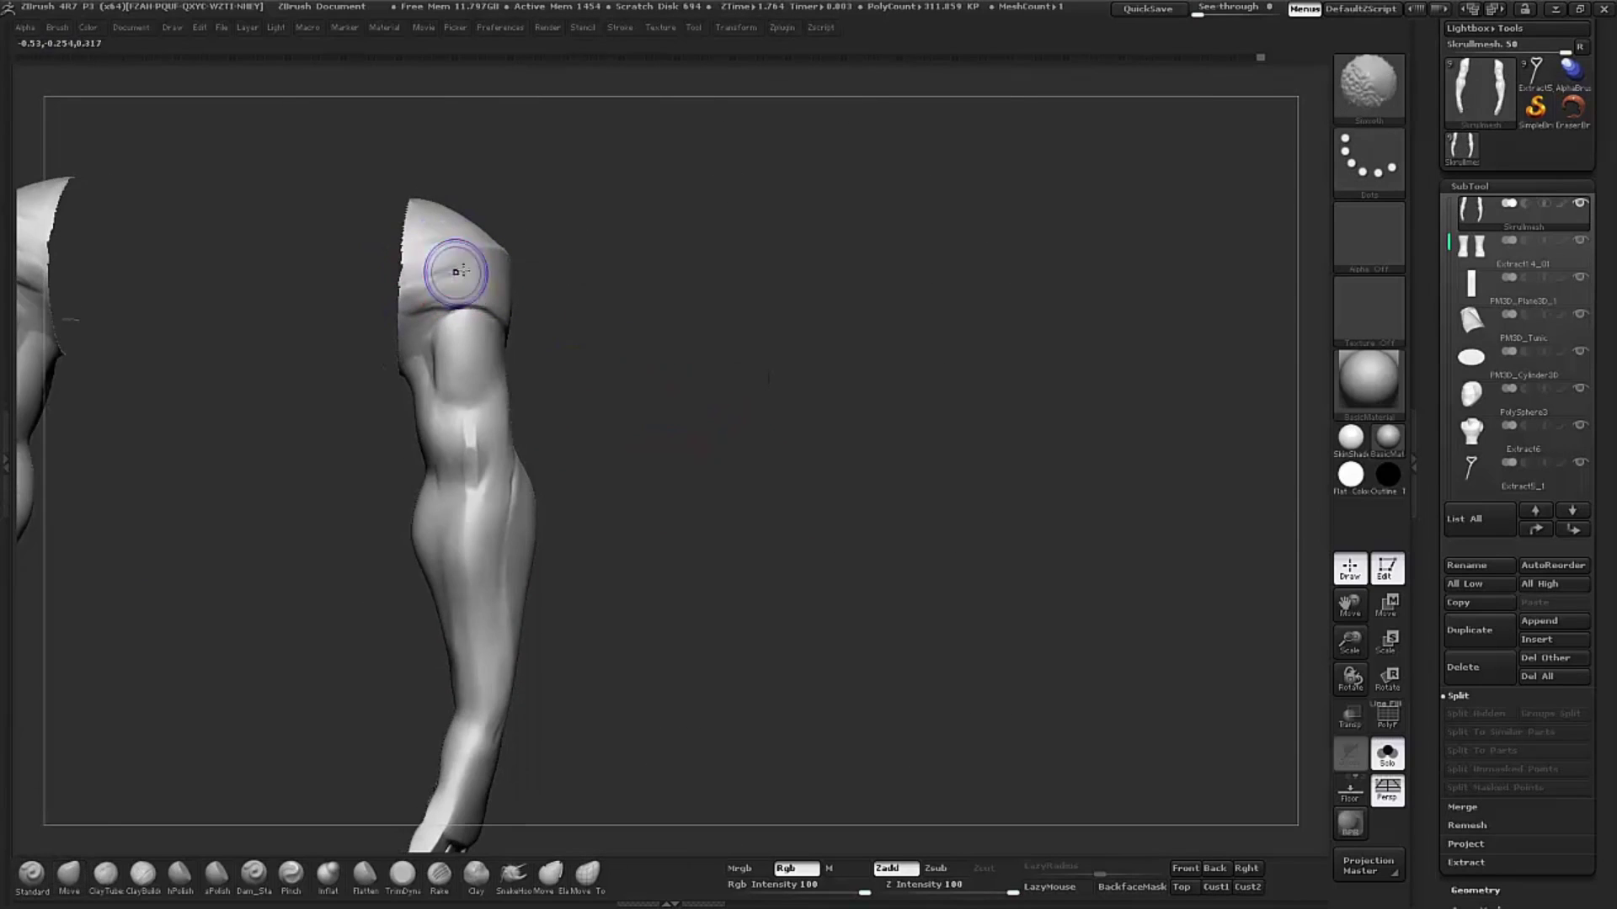
# Step: Orbit around the arms and shoulder, then zoom out to the whole character
pyautogui.moveTo(704, 343)
pyautogui.mouseDown()
pyautogui.moveTo(632, 505)
pyautogui.moveTo(490, 420)
pyautogui.moveTo(772, 318)
pyautogui.moveTo(722, 470)
pyautogui.mouseUp()
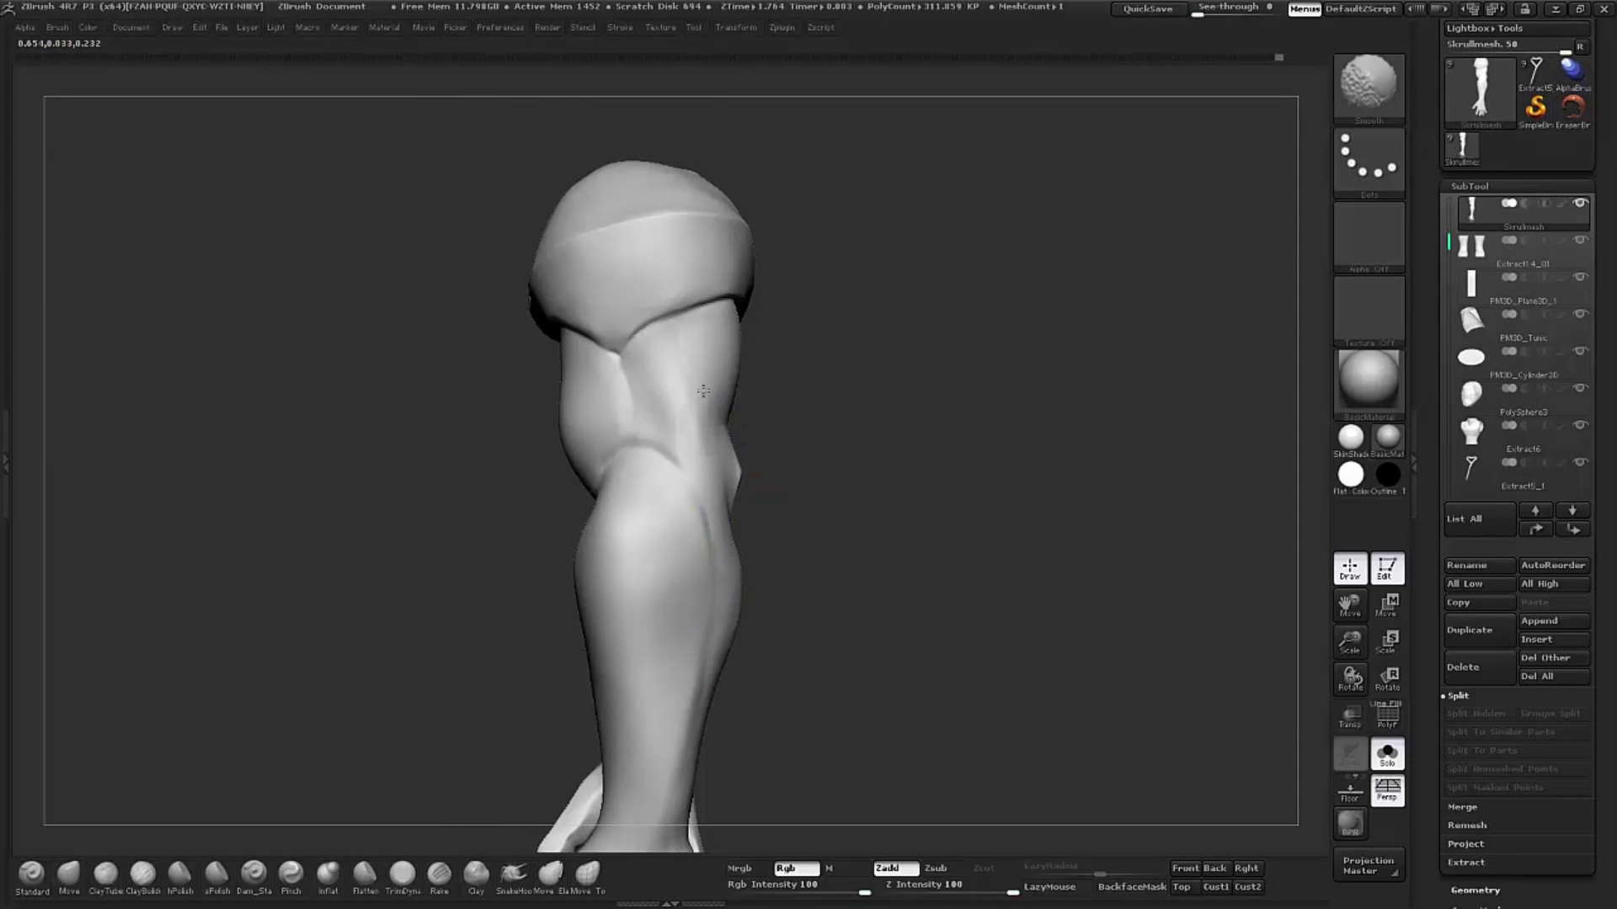
pyautogui.moveTo(762, 252)
pyautogui.mouseDown()
pyautogui.moveTo(873, 525)
pyautogui.moveTo(362, 488)
pyautogui.mouseUp()
pyautogui.moveTo(469, 487)
pyautogui.keyDown('alt'); pyautogui.mouseDown()
pyautogui.moveTo(264, 453)
pyautogui.moveTo(469, 488)
pyautogui.moveTo(800, 423)
pyautogui.mouseUp(); pyautogui.keyUp('alt')
pyautogui.moveTo(696, 437)
pyautogui.mouseDown()
pyautogui.moveTo(1011, 520)
pyautogui.moveTo(842, 522)
pyautogui.mouseUp()
# Step: Isolate the arm and pull the area around the hand into shape with the Move brush
pyautogui.click(1387, 754)
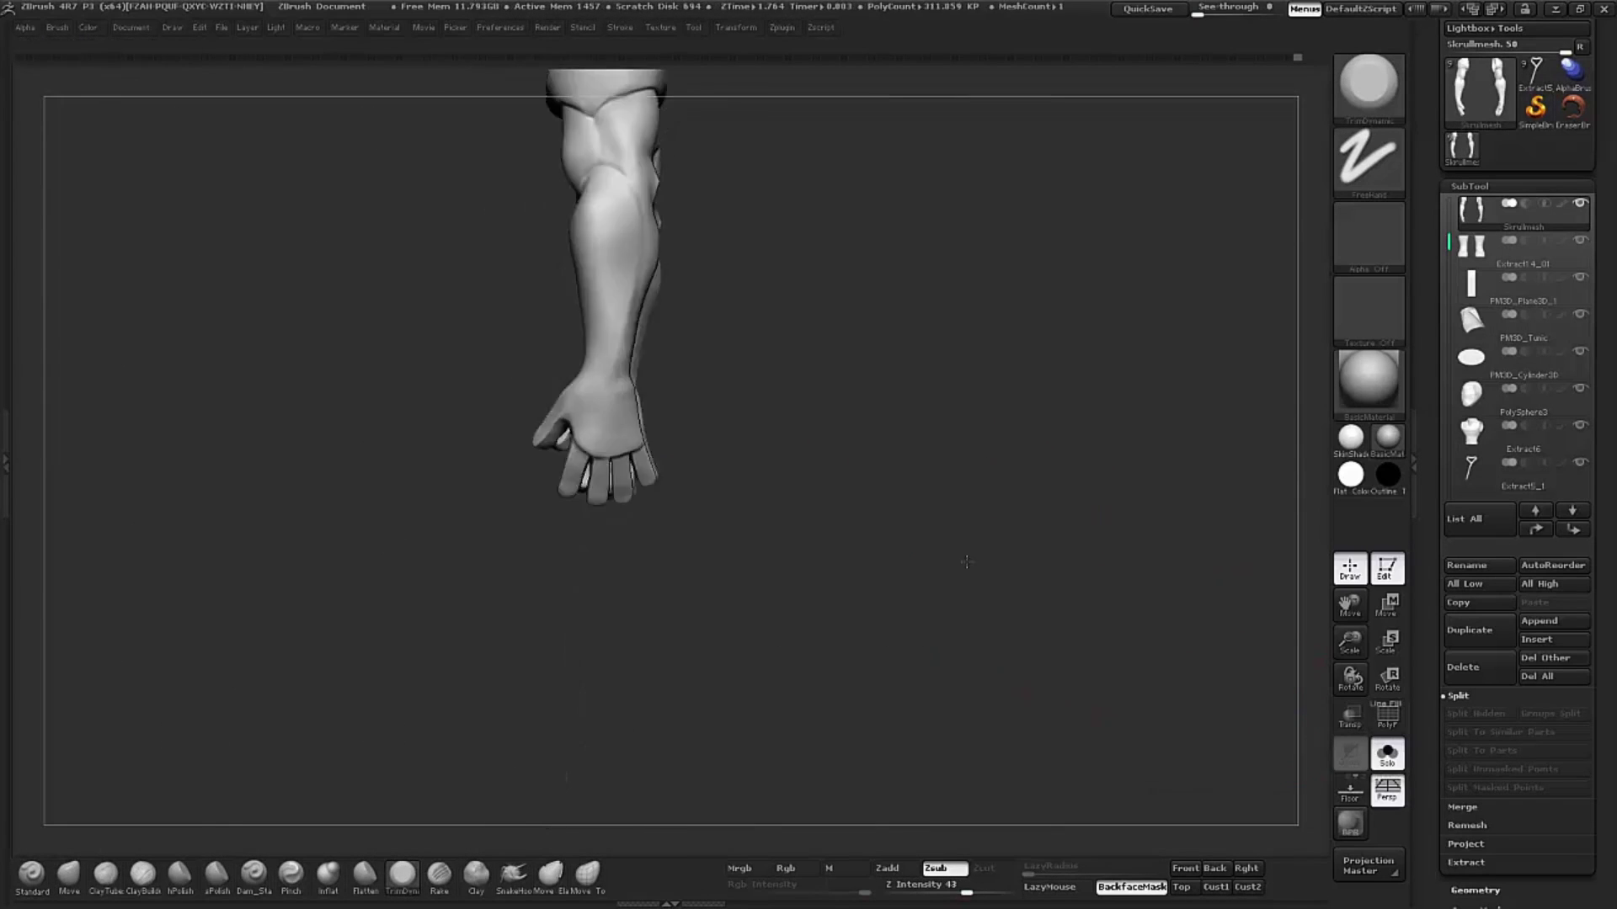
pyautogui.press('b')
pyautogui.press('m')
pyautogui.press('v')
pyautogui.moveTo(619, 644); pyautogui.dragTo(596, 575)
# Step: Flatten the palm surface with a low-strength TrimDynamic brush
pyautogui.press('s')
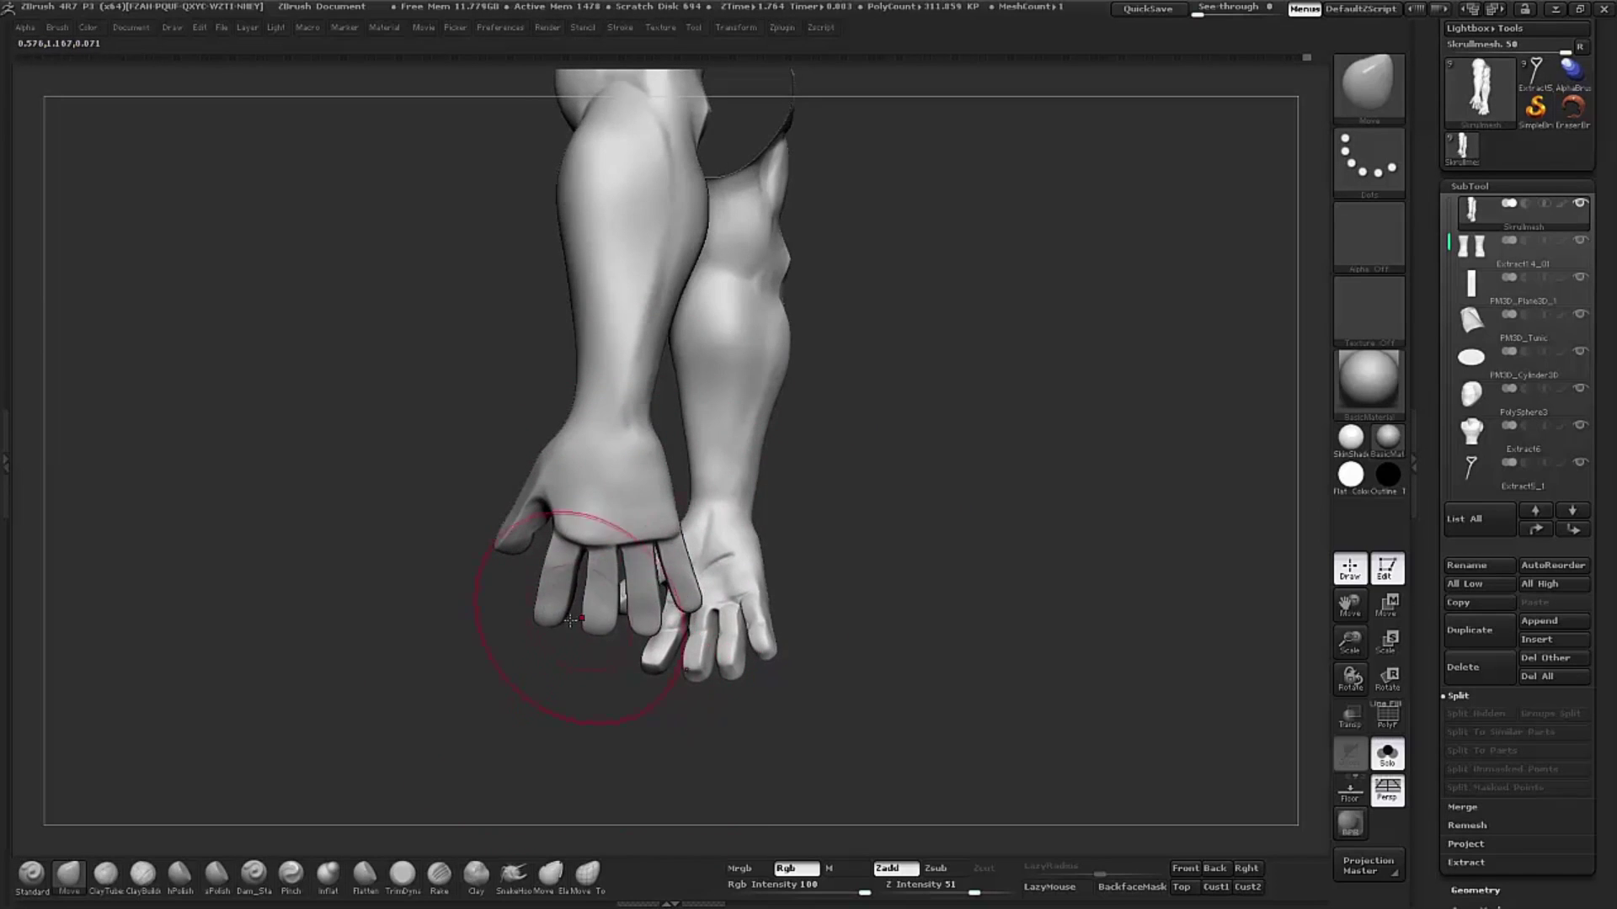
pyautogui.moveTo(577, 674); pyautogui.dragTo(626, 663)
pyautogui.press('f')
pyautogui.moveTo(1090, 585)
pyautogui.mouseDown()
pyautogui.moveTo(1007, 559)
pyautogui.moveTo(1058, 565)
pyautogui.mouseUp()
pyautogui.press('b')
pyautogui.press('t')
pyautogui.press('d')
pyautogui.keyDown('alt'); pyautogui.moveTo(741, 469); pyautogui.dragTo(724, 494); pyautogui.keyUp('alt')
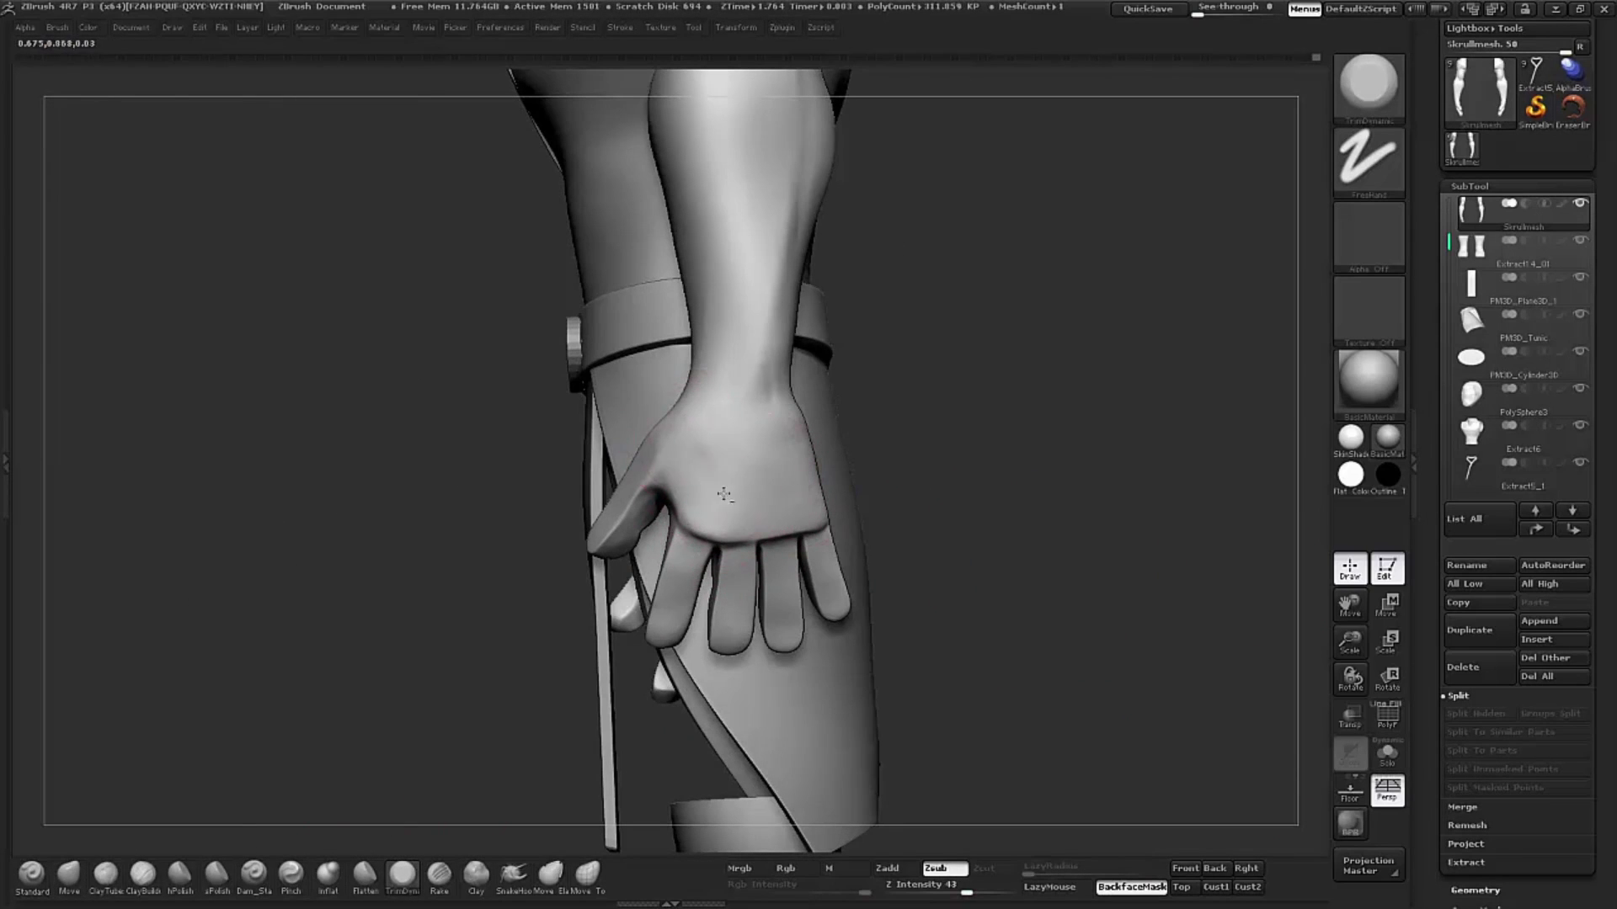
pyautogui.moveTo(926, 438)
pyautogui.mouseDown()
pyautogui.moveTo(957, 433)
pyautogui.moveTo(967, 530)
pyautogui.moveTo(825, 471)
pyautogui.mouseUp()
# Step: Reshape the hand with Move so it hangs naturally beside the belt
pyautogui.press('b')
pyautogui.press('m')
pyautogui.press('v')
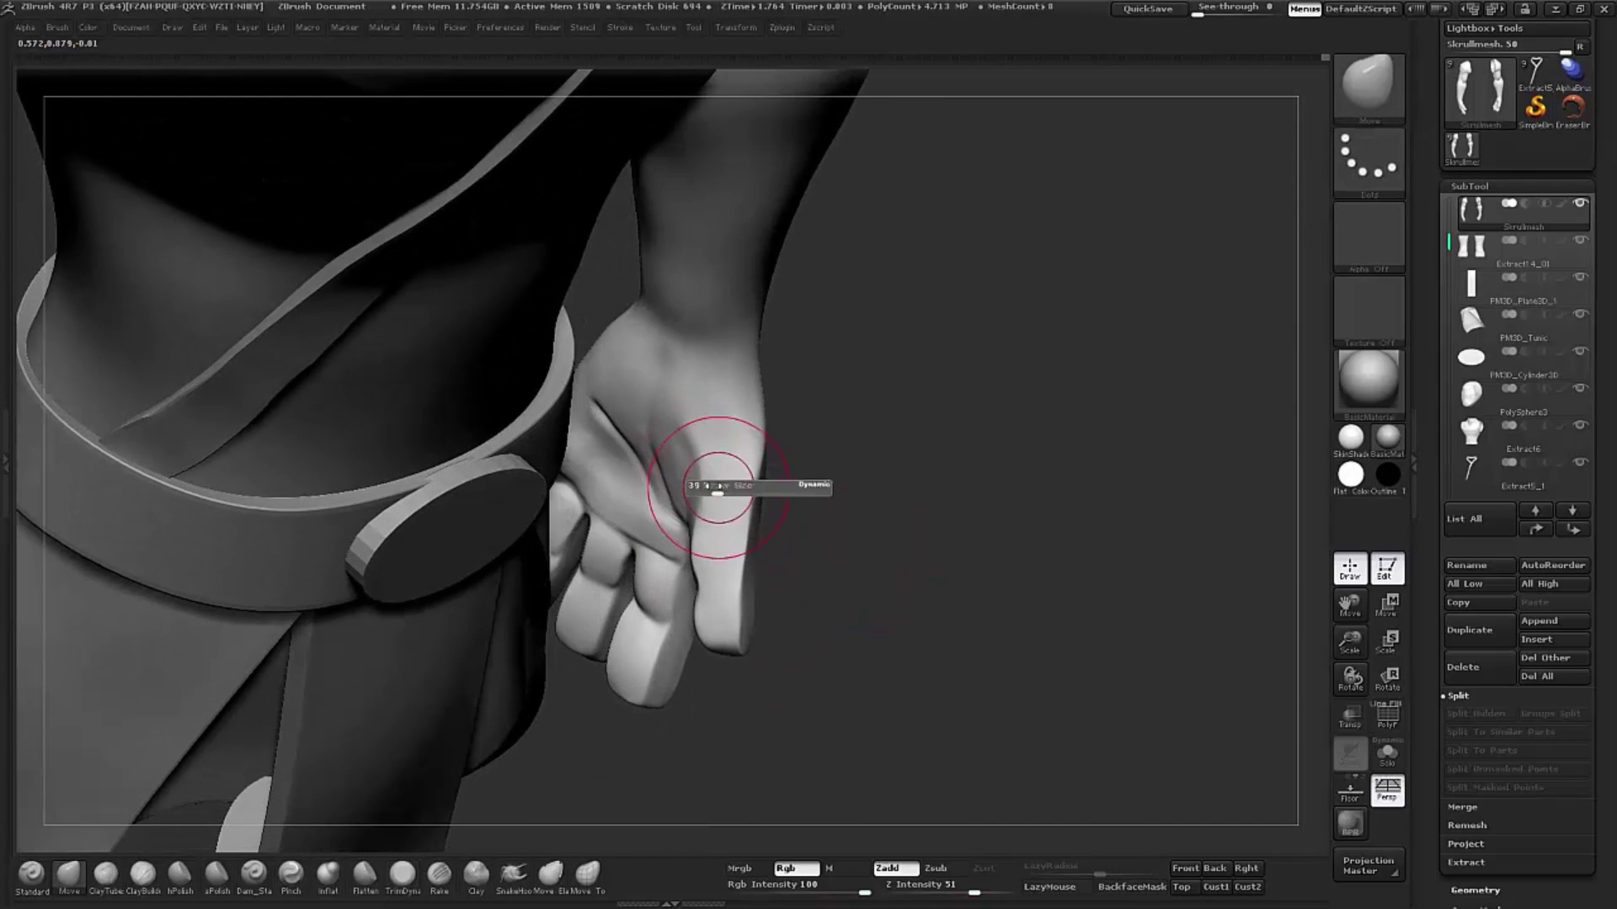
pyautogui.moveTo(885, 548)
pyautogui.mouseDown()
pyautogui.moveTo(524, 837)
pyautogui.moveTo(733, 502)
pyautogui.mouseUp()
pyautogui.press('b')
pyautogui.press('t')
pyautogui.press('d')
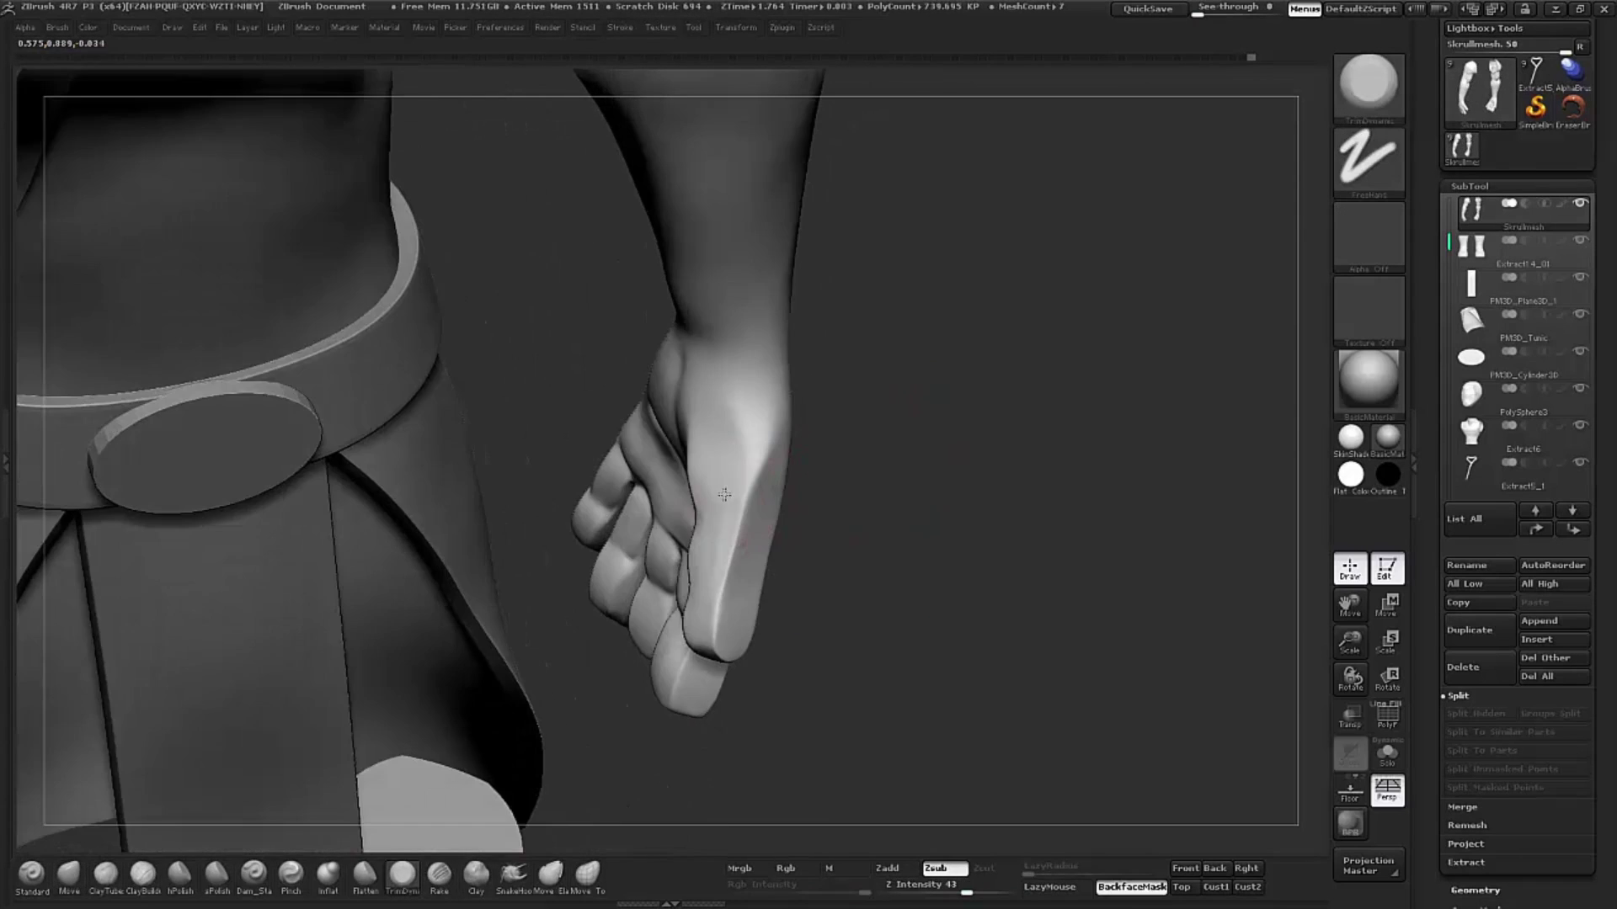
pyautogui.moveTo(884, 471)
pyautogui.mouseDown()
pyautogui.moveTo(964, 415)
pyautogui.moveTo(727, 619)
pyautogui.mouseUp()
pyautogui.moveTo(842, 548)
pyautogui.mouseDown()
pyautogui.moveTo(893, 472)
pyautogui.moveTo(950, 433)
pyautogui.mouseUp()
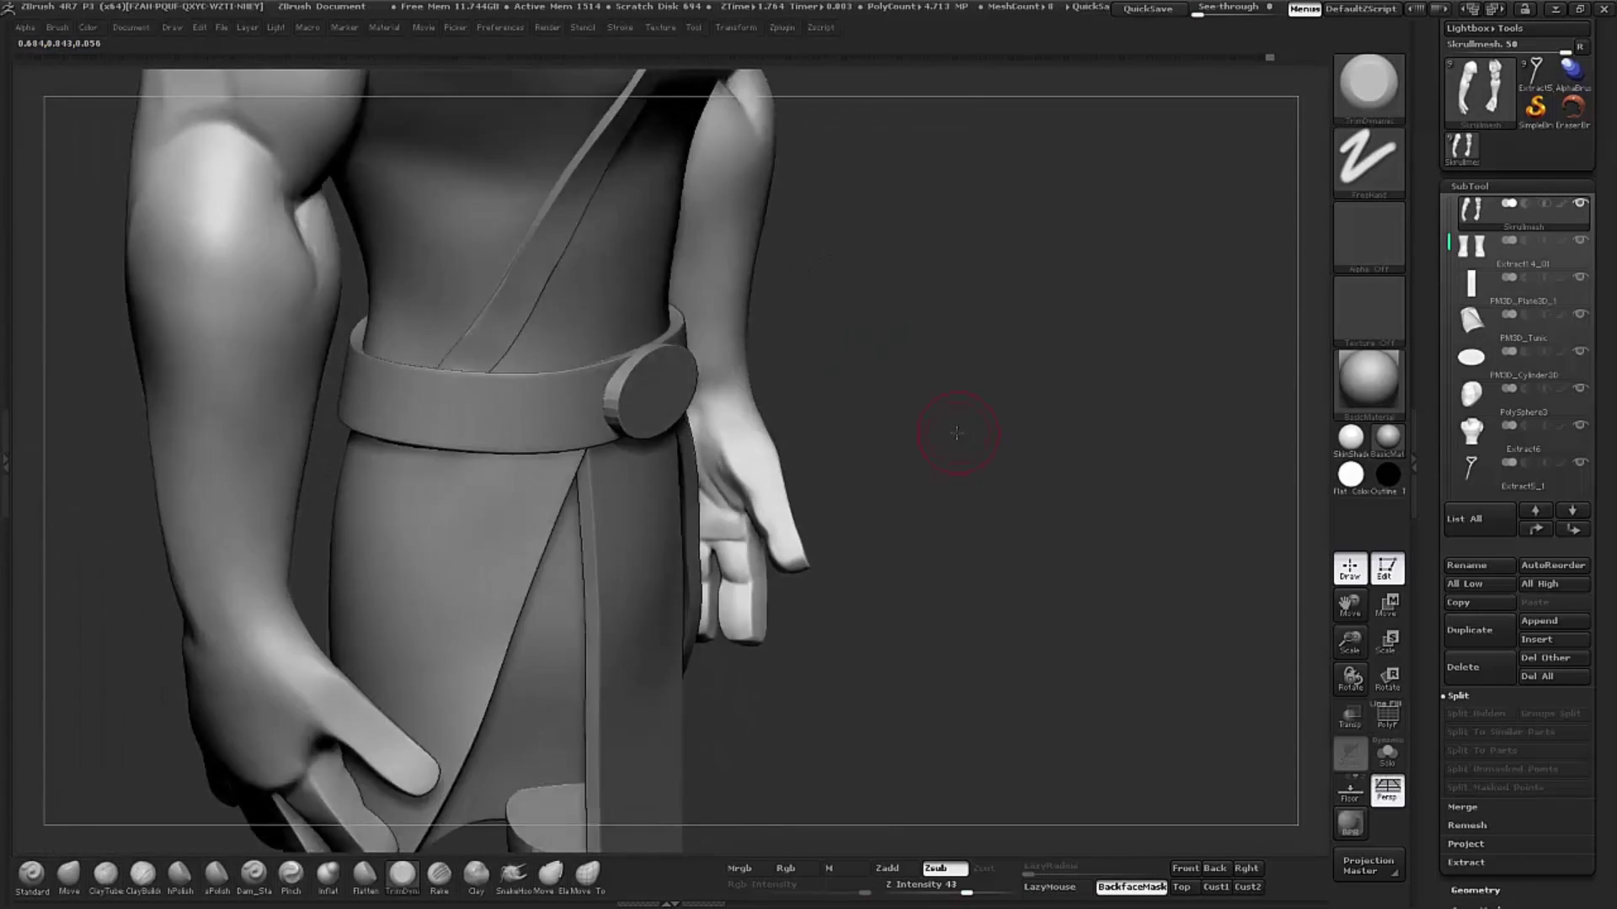
# Step: Smooth the hand and fingers into blocky, squared-off shapes
pyautogui.press('b')
pyautogui.press('c')
pyautogui.press('b')
pyautogui.moveTo(737, 446)
pyautogui.mouseDown()
pyautogui.moveTo(761, 461)
pyautogui.moveTo(926, 421)
pyautogui.moveTo(621, 549)
pyautogui.moveTo(631, 560)
pyautogui.mouseUp()
pyautogui.moveTo(927, 471)
pyautogui.keyDown('shift'); pyautogui.mouseDown()
pyautogui.moveTo(1015, 464)
pyautogui.moveTo(935, 489)
pyautogui.mouseUp(); pyautogui.keyUp('shift')
pyautogui.press('f')
pyautogui.press('b')
# Step: Orbit around the torso to view the top of the upper arm from behind
pyautogui.press('m')
pyautogui.press('v')
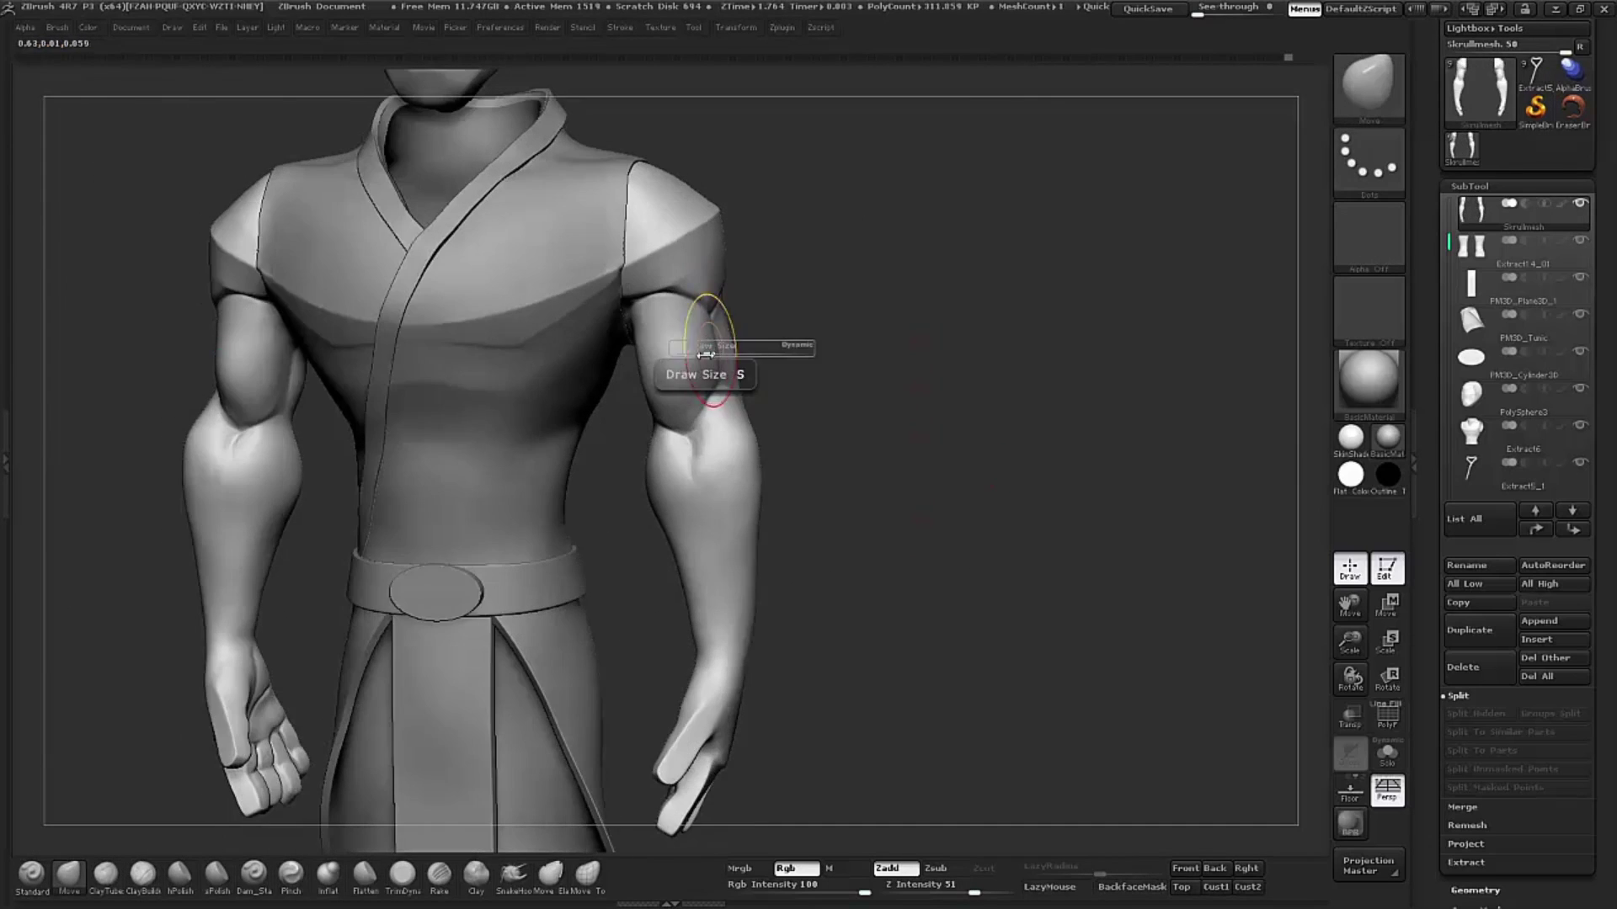
pyautogui.moveTo(682, 359)
pyautogui.keyDown('alt'); pyautogui.mouseDown()
pyautogui.moveTo(644, 344)
pyautogui.moveTo(794, 324)
pyautogui.moveTo(631, 361)
pyautogui.mouseUp(); pyautogui.keyUp('alt')
pyautogui.moveTo(842, 353)
pyautogui.mouseDown()
pyautogui.moveTo(801, 314)
pyautogui.moveTo(757, 320)
pyautogui.moveTo(522, 421)
pyautogui.mouseUp()
pyautogui.press('b')
pyautogui.press('t')
pyautogui.press('d')
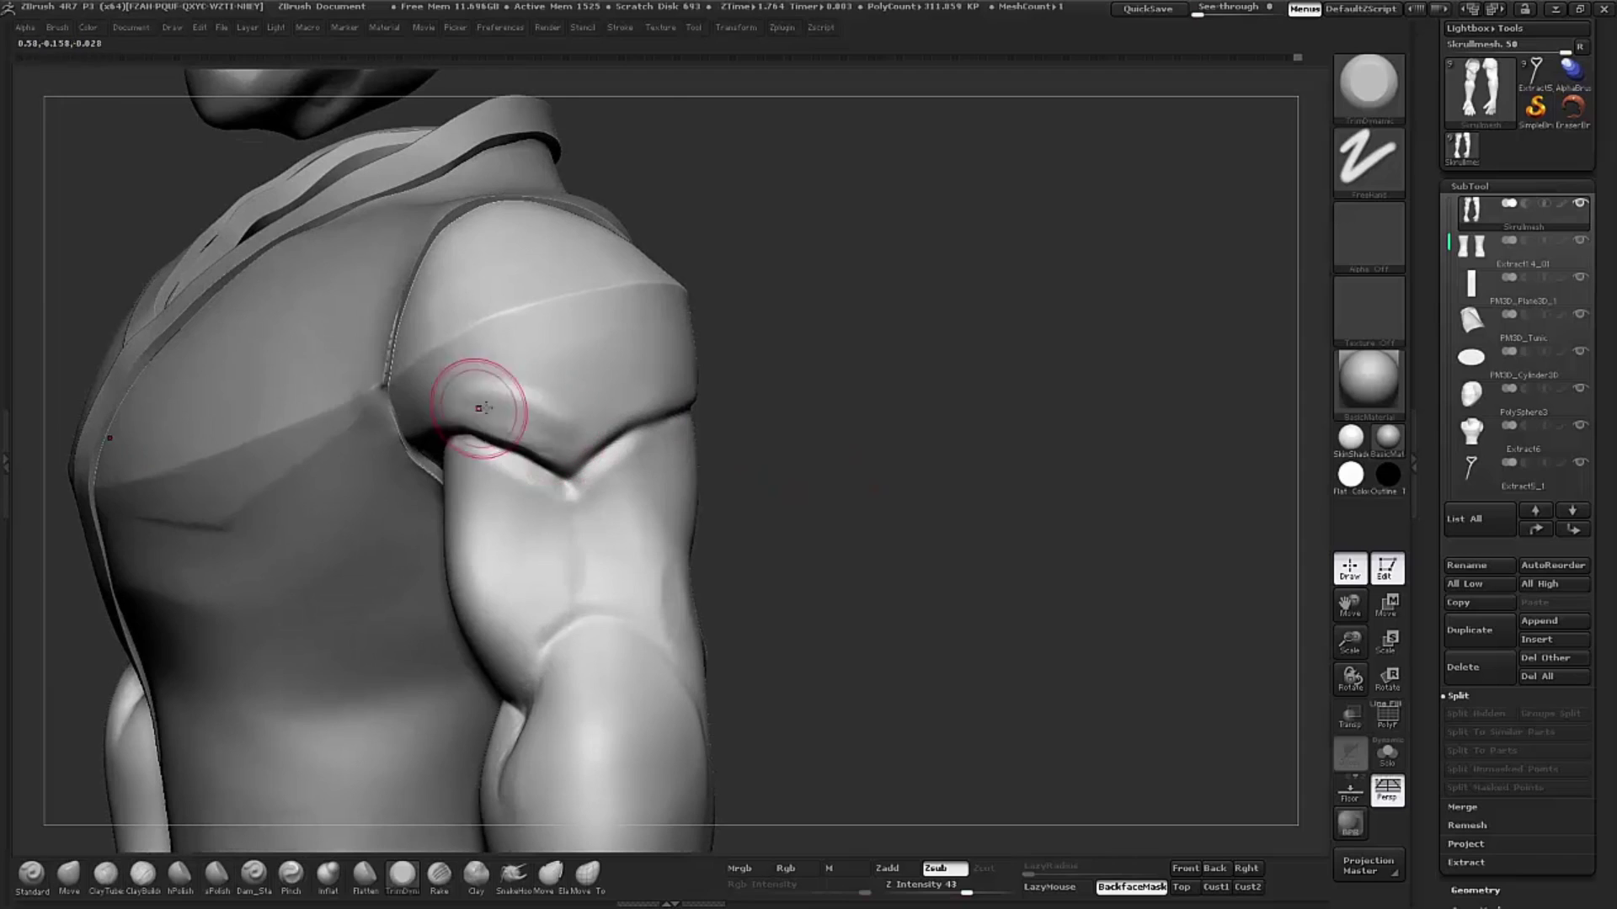
pyautogui.moveTo(837, 375); pyautogui.dragTo(691, 369)
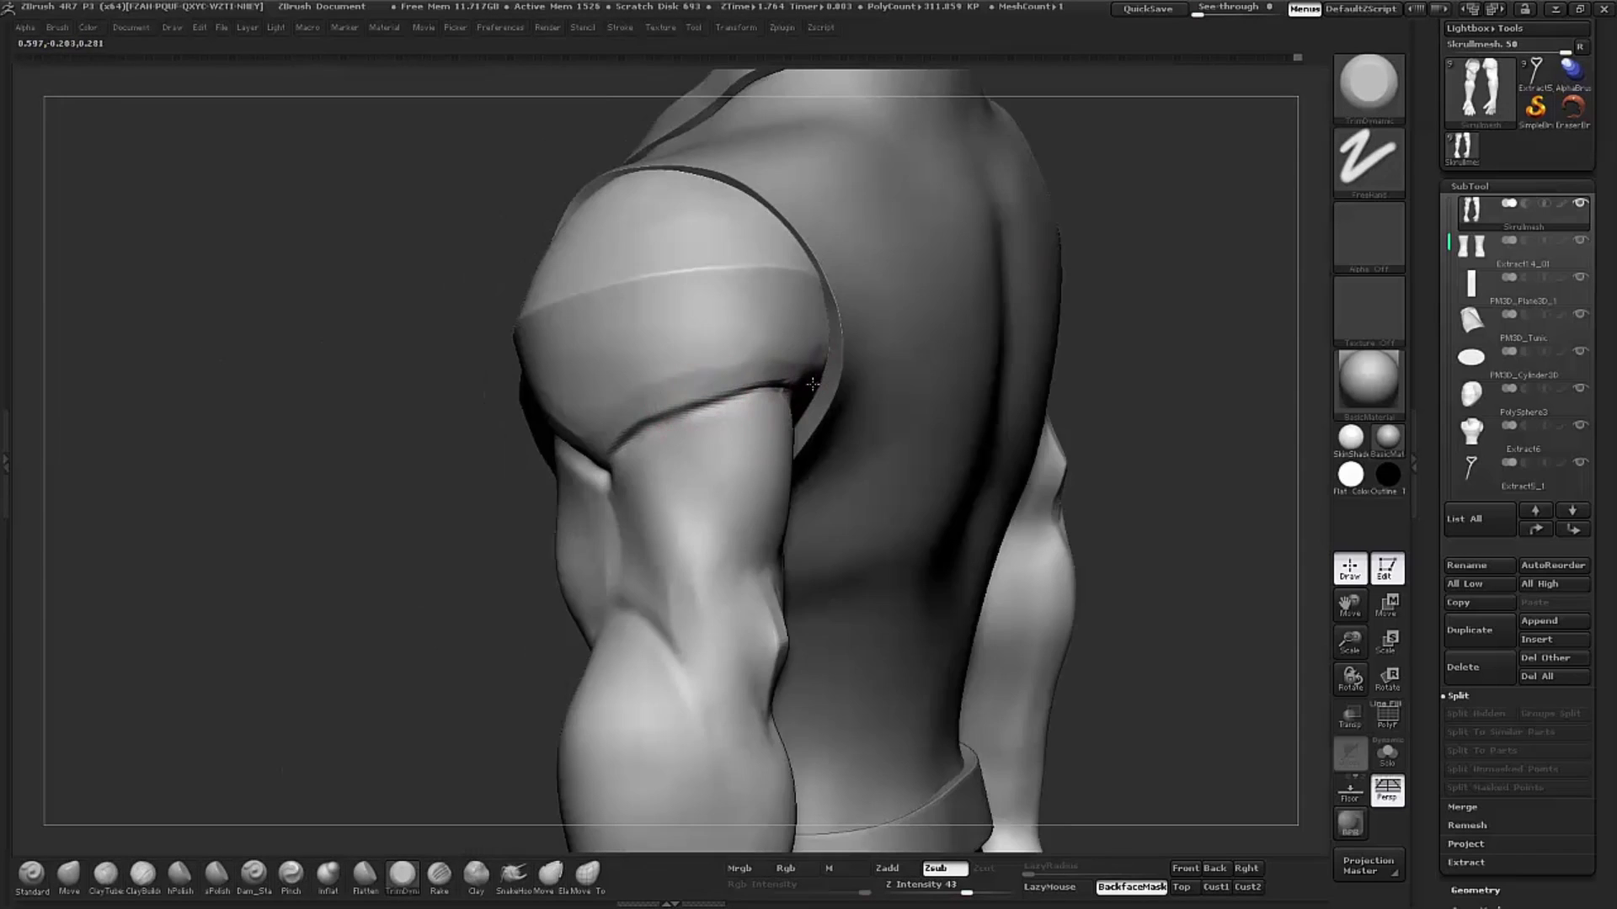
# Step: Push the shoulder into place with Move and smooth the sleeve seam
pyautogui.press('b')
pyautogui.press('m')
pyautogui.press('v')
pyautogui.moveTo(379, 438)
pyautogui.mouseDown()
pyautogui.moveTo(534, 411)
pyautogui.moveTo(606, 458)
pyautogui.moveTo(599, 437)
pyautogui.mouseUp()
pyautogui.click(402, 874)
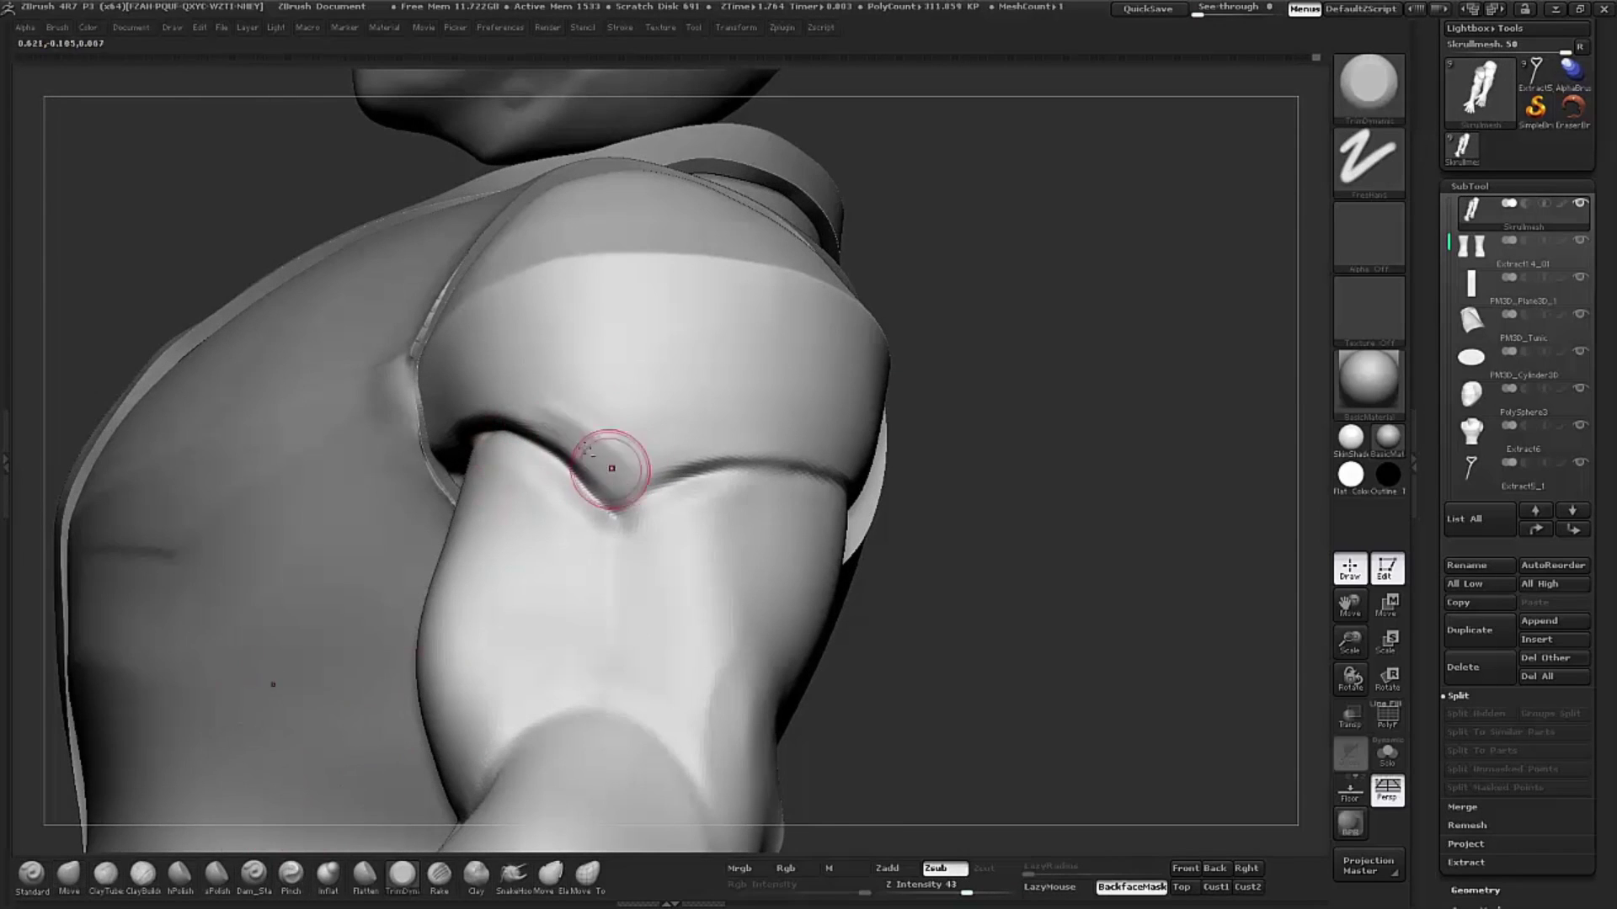
pyautogui.keyDown('shift'); pyautogui.moveTo(751, 432); pyautogui.dragTo(606, 454); pyautogui.keyUp('shift')
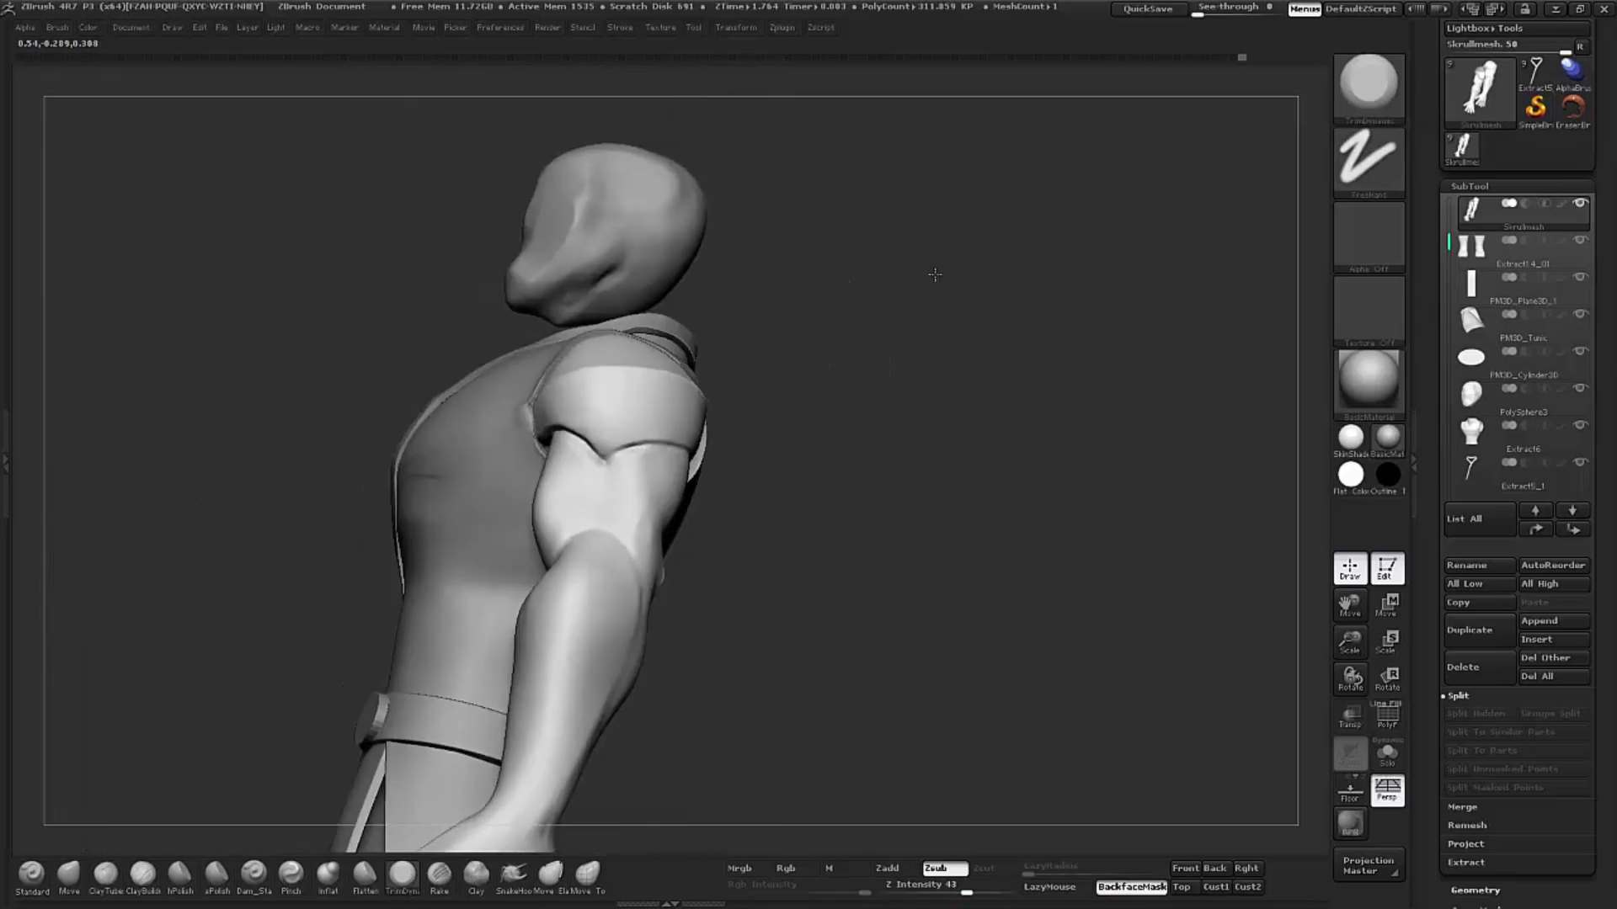
pyautogui.moveTo(1011, 421); pyautogui.dragTo(605, 445)
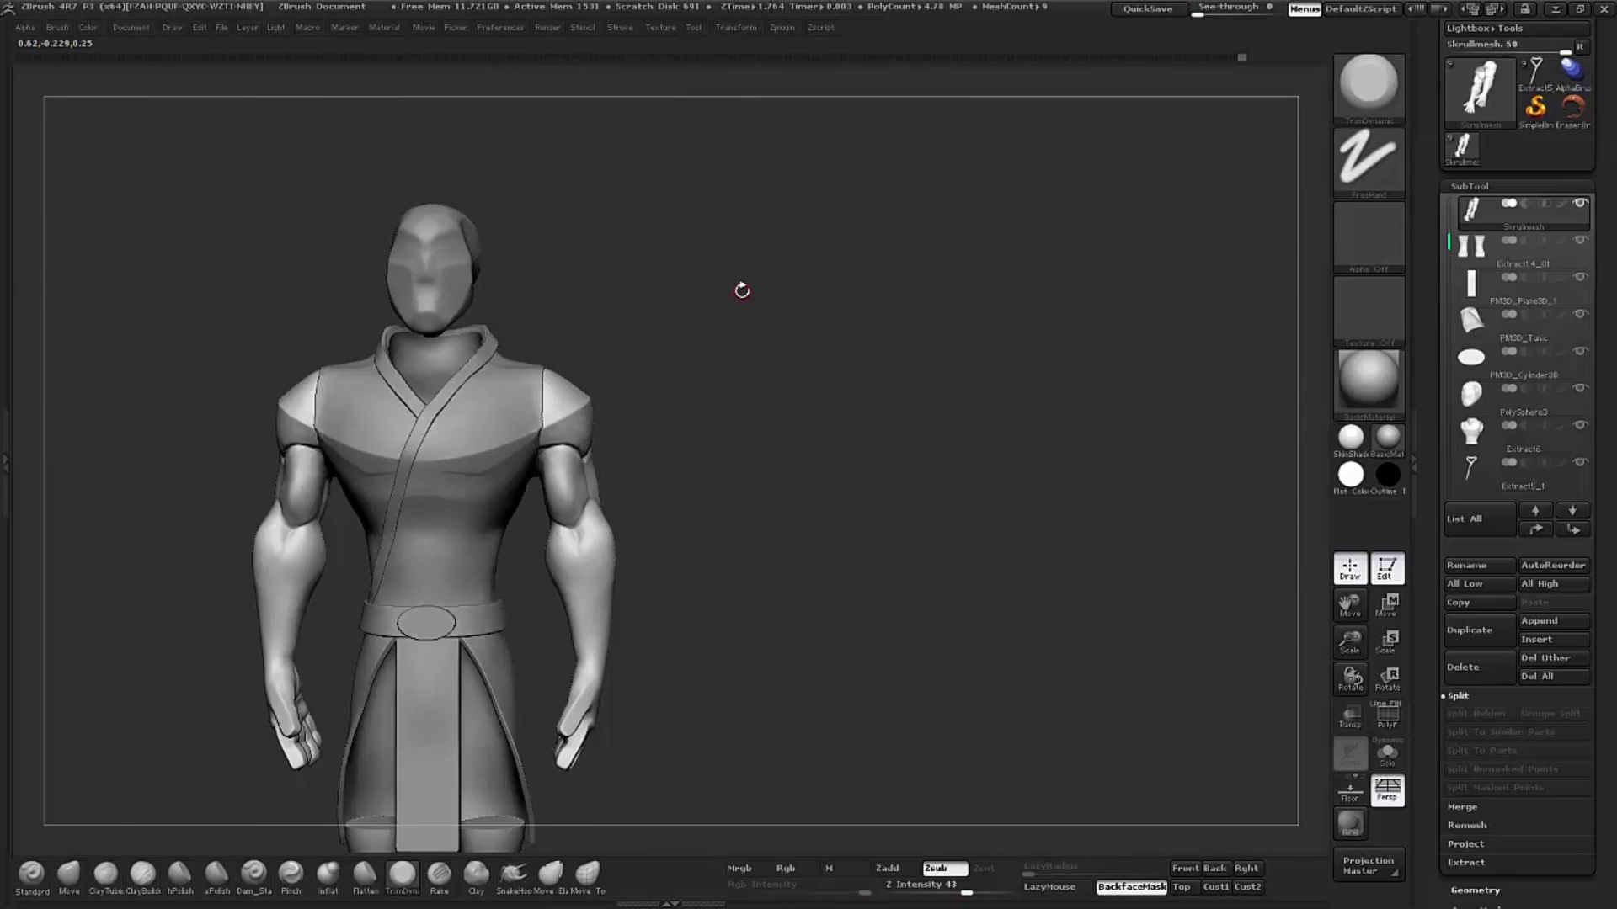
# Step: Slightly reshape both arms on the torso with the Move brush
pyautogui.keyDown('alt'); pyautogui.moveTo(740, 289); pyautogui.dragTo(938, 444); pyautogui.keyUp('alt')
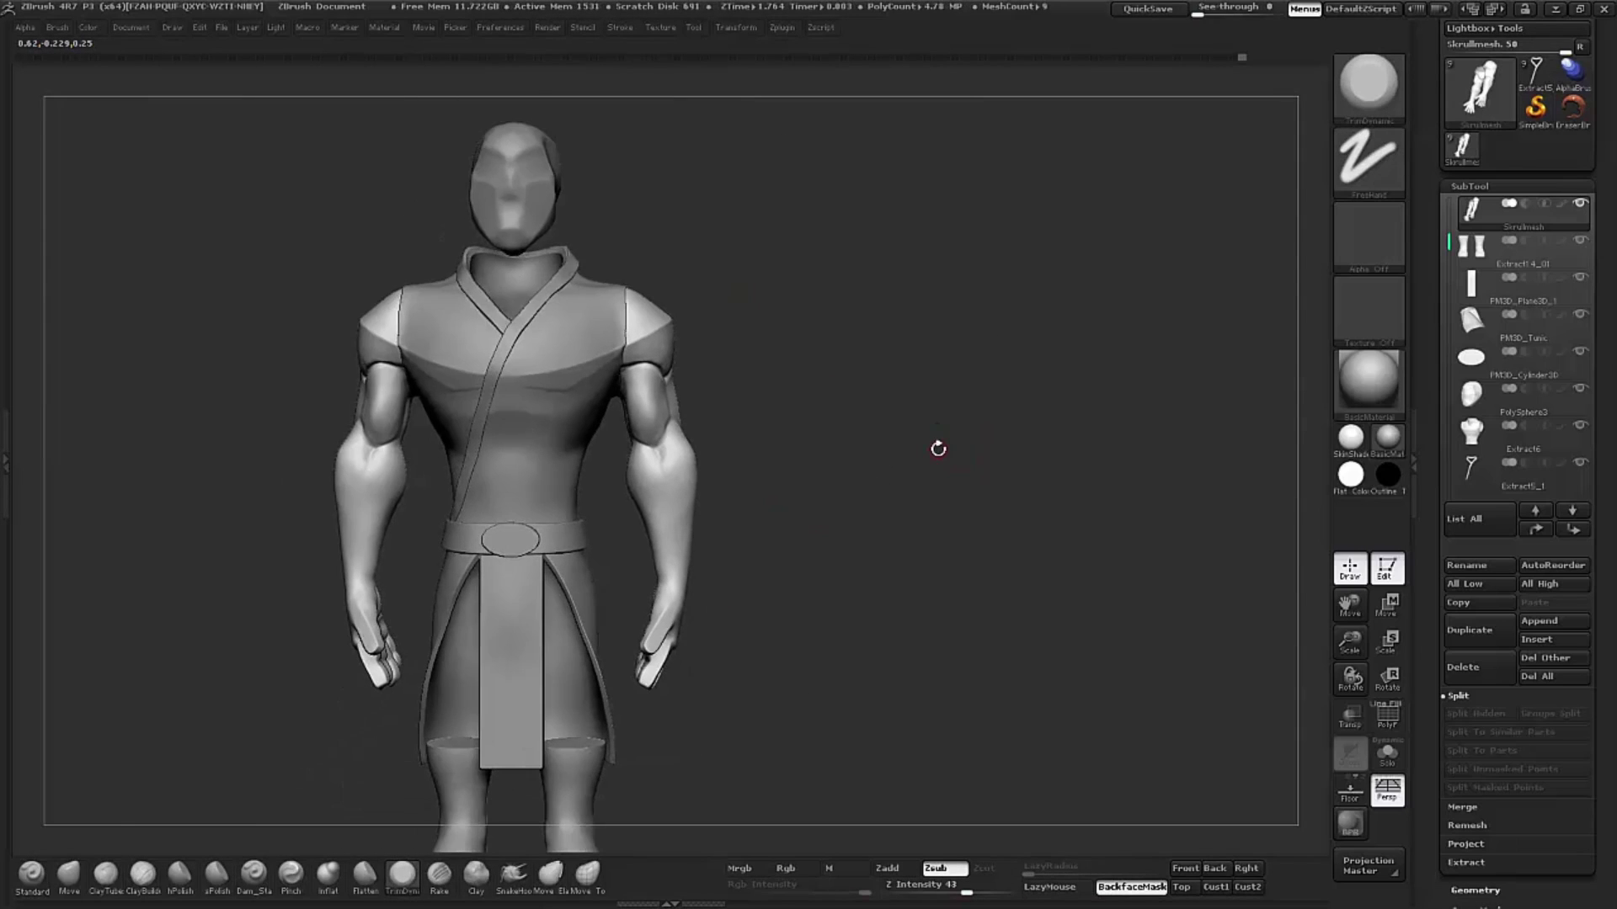
pyautogui.press('s')
pyautogui.moveTo(704, 549)
pyautogui.mouseDown()
pyautogui.moveTo(842, 547)
pyautogui.moveTo(823, 469)
pyautogui.moveTo(914, 534)
pyautogui.mouseUp()
pyautogui.moveTo(707, 589)
pyautogui.mouseDown()
pyautogui.moveTo(697, 621)
pyautogui.moveTo(881, 568)
pyautogui.mouseUp()
pyautogui.press('f')
# Step: Review the figure from back, three-quarter and side views, then unhide the legs
pyautogui.moveTo(764, 548)
pyautogui.mouseDown()
pyautogui.moveTo(859, 567)
pyautogui.moveTo(783, 303)
pyautogui.moveTo(956, 353)
pyautogui.moveTo(936, 297)
pyautogui.mouseUp()
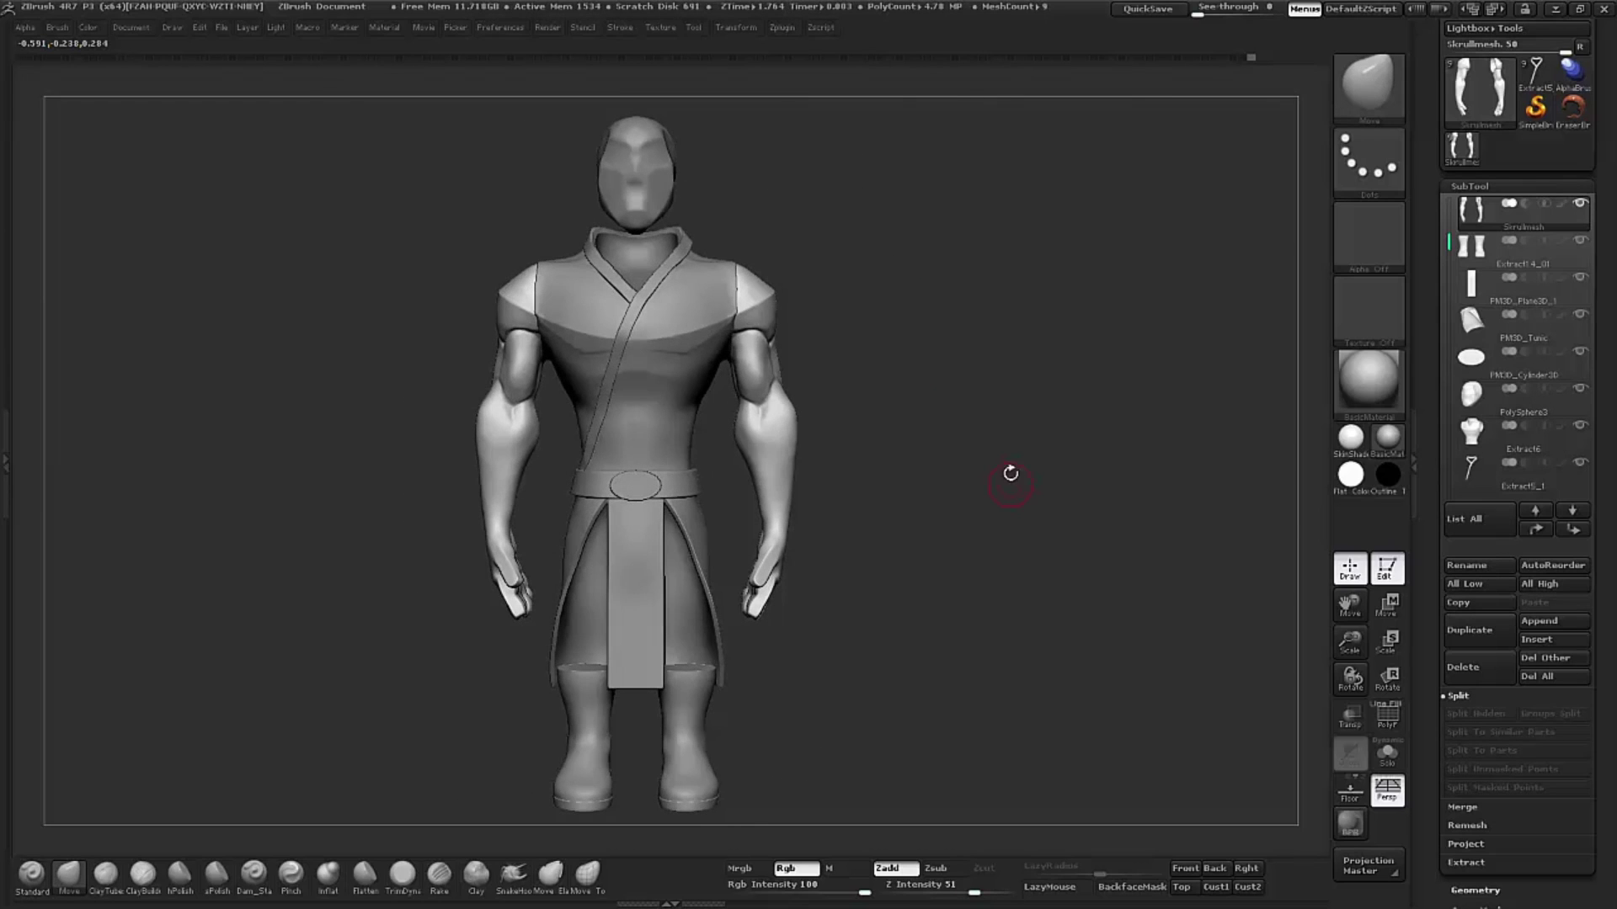
pyautogui.moveTo(958, 384)
pyautogui.mouseDown()
pyautogui.moveTo(945, 380)
pyautogui.moveTo(982, 404)
pyautogui.moveTo(928, 416)
pyautogui.mouseUp()
pyautogui.moveTo(851, 311)
pyautogui.mouseDown()
pyautogui.moveTo(935, 427)
pyautogui.moveTo(965, 392)
pyautogui.moveTo(1039, 420)
pyautogui.moveTo(977, 387)
pyautogui.moveTo(985, 404)
pyautogui.moveTo(1133, 337)
pyautogui.moveTo(1078, 332)
pyautogui.moveTo(1047, 371)
pyautogui.moveTo(1205, 506)
pyautogui.mouseUp()
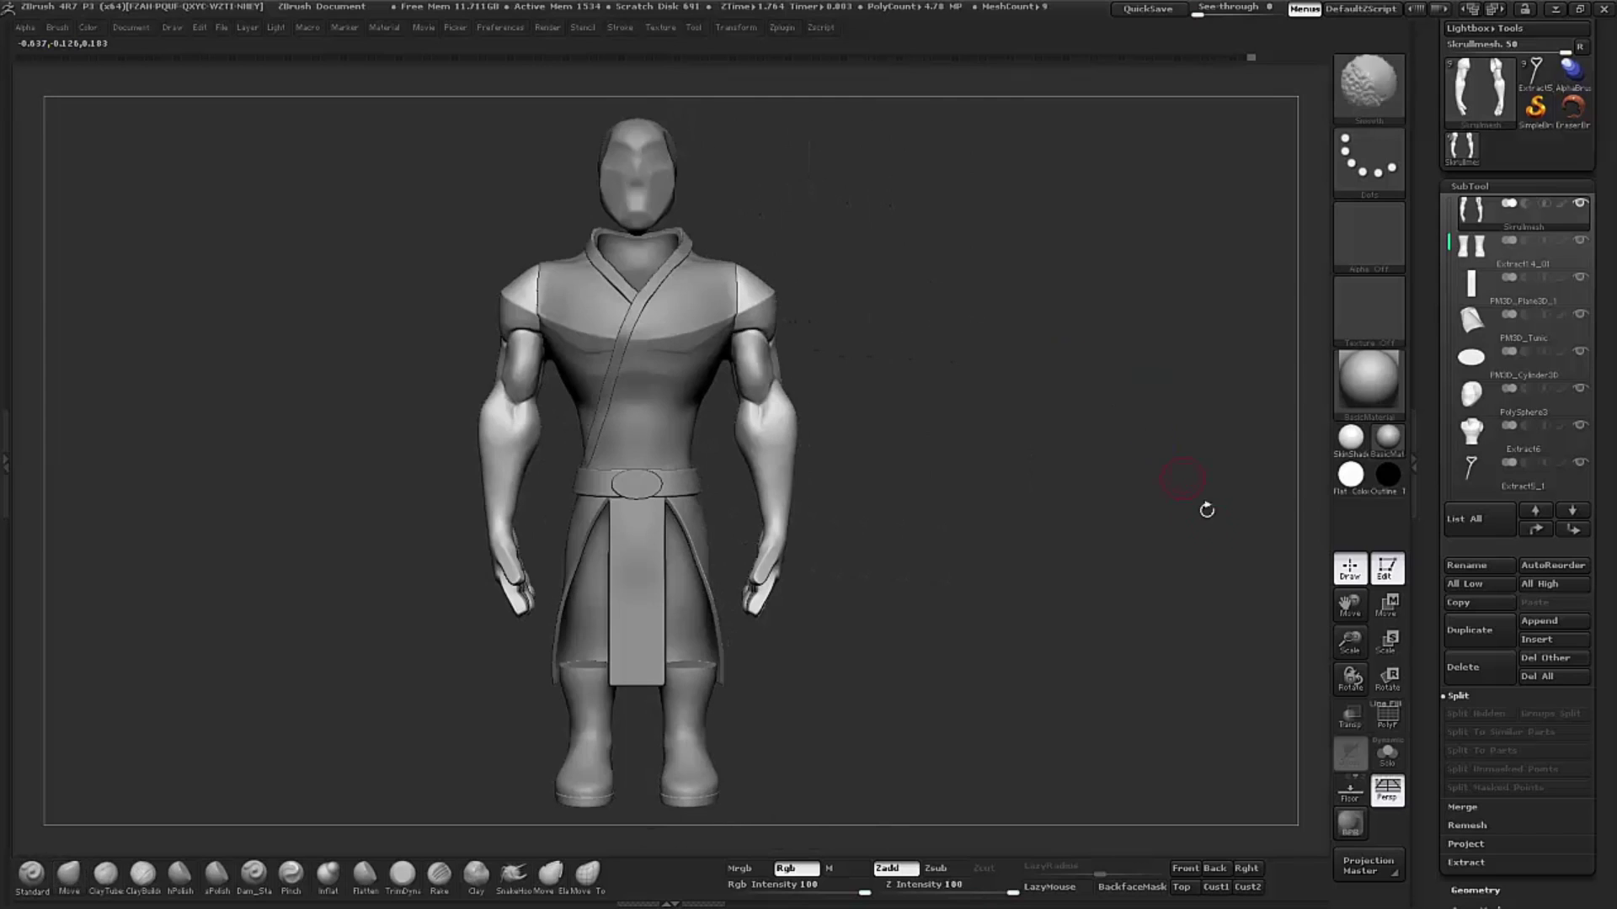
pyautogui.hotkey('ctrl', 'shift')
pyautogui.keyDown('ctrl'); pyautogui.keyDown('shift'); pyautogui.click(1058, 392); pyautogui.keyUp('shift'); pyautogui.keyUp('ctrl')
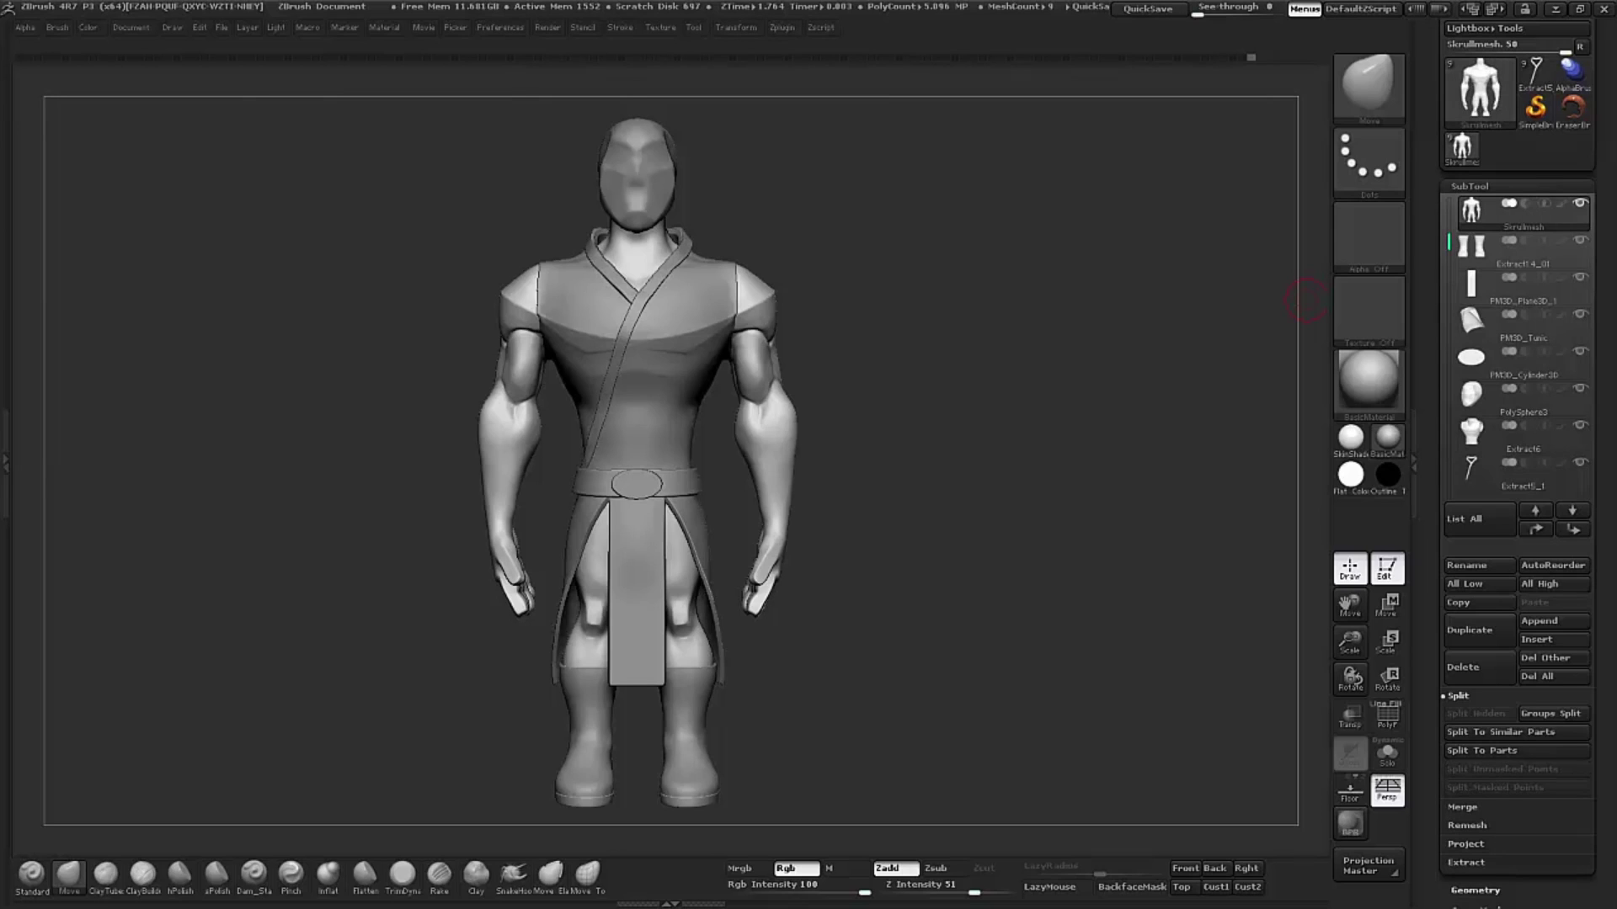
# Step: Zoom the Skrull reference onto its arms and move its window beside the model
pyautogui.scroll(-1, 945, 415)
pyautogui.scroll(1, 945, 415)
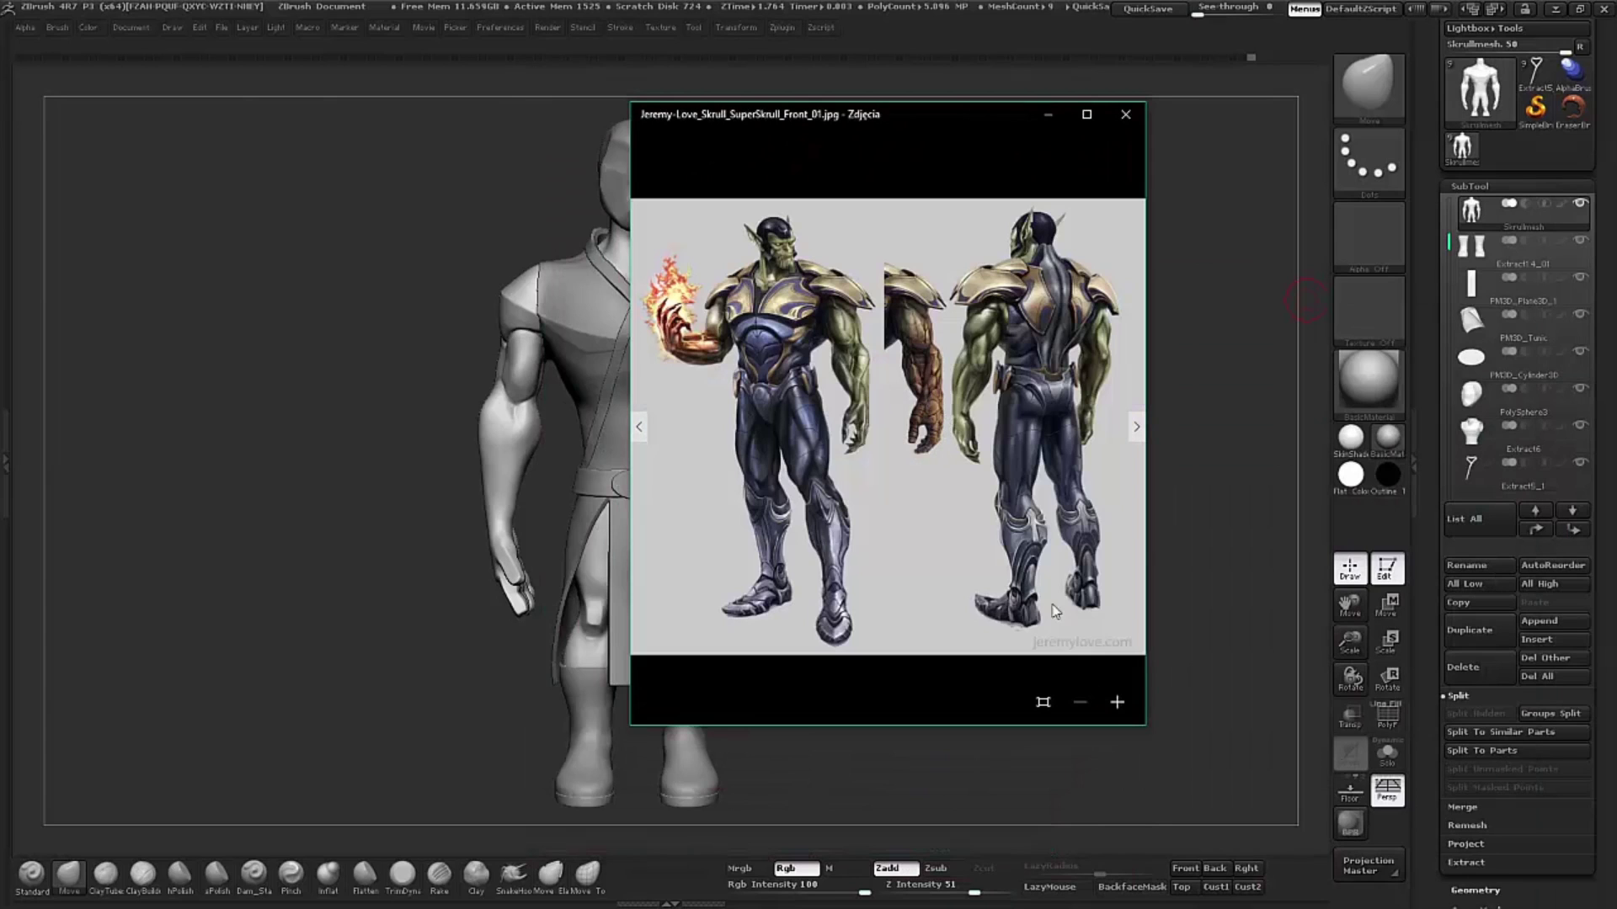
pyautogui.click(1114, 710)
pyautogui.click(1114, 710)
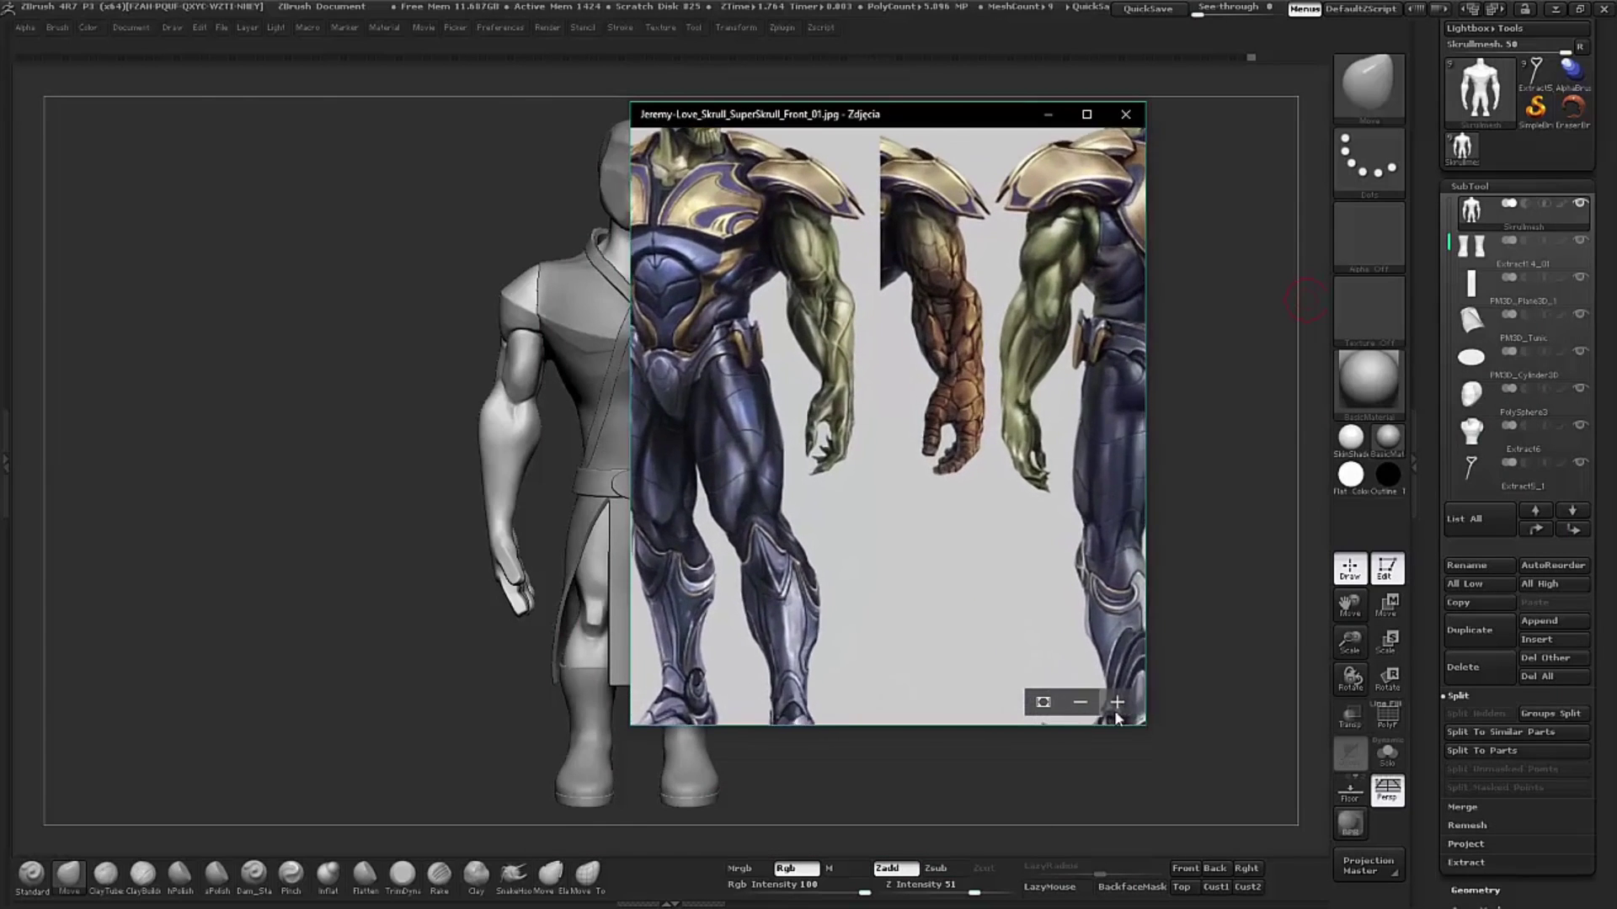
pyautogui.moveTo(1002, 491); pyautogui.dragTo(895, 254)
pyautogui.moveTo(921, 128); pyautogui.dragTo(1243, 132)
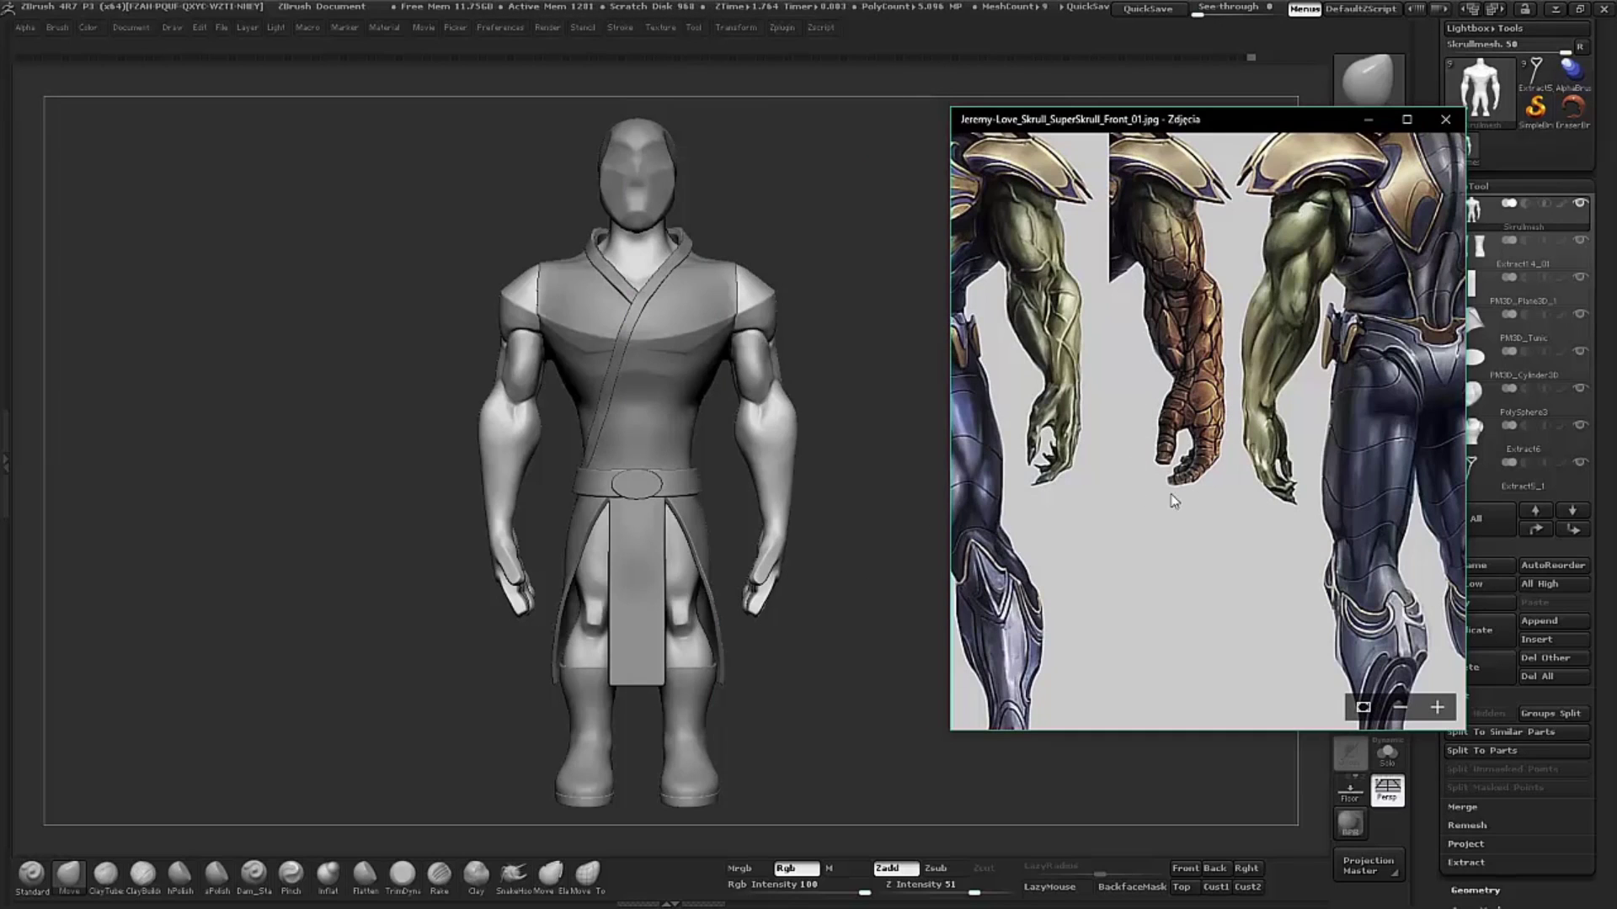
# Step: Zoom the reference out to the whole figure, then close it
pyautogui.scroll(2, 1158, 489)
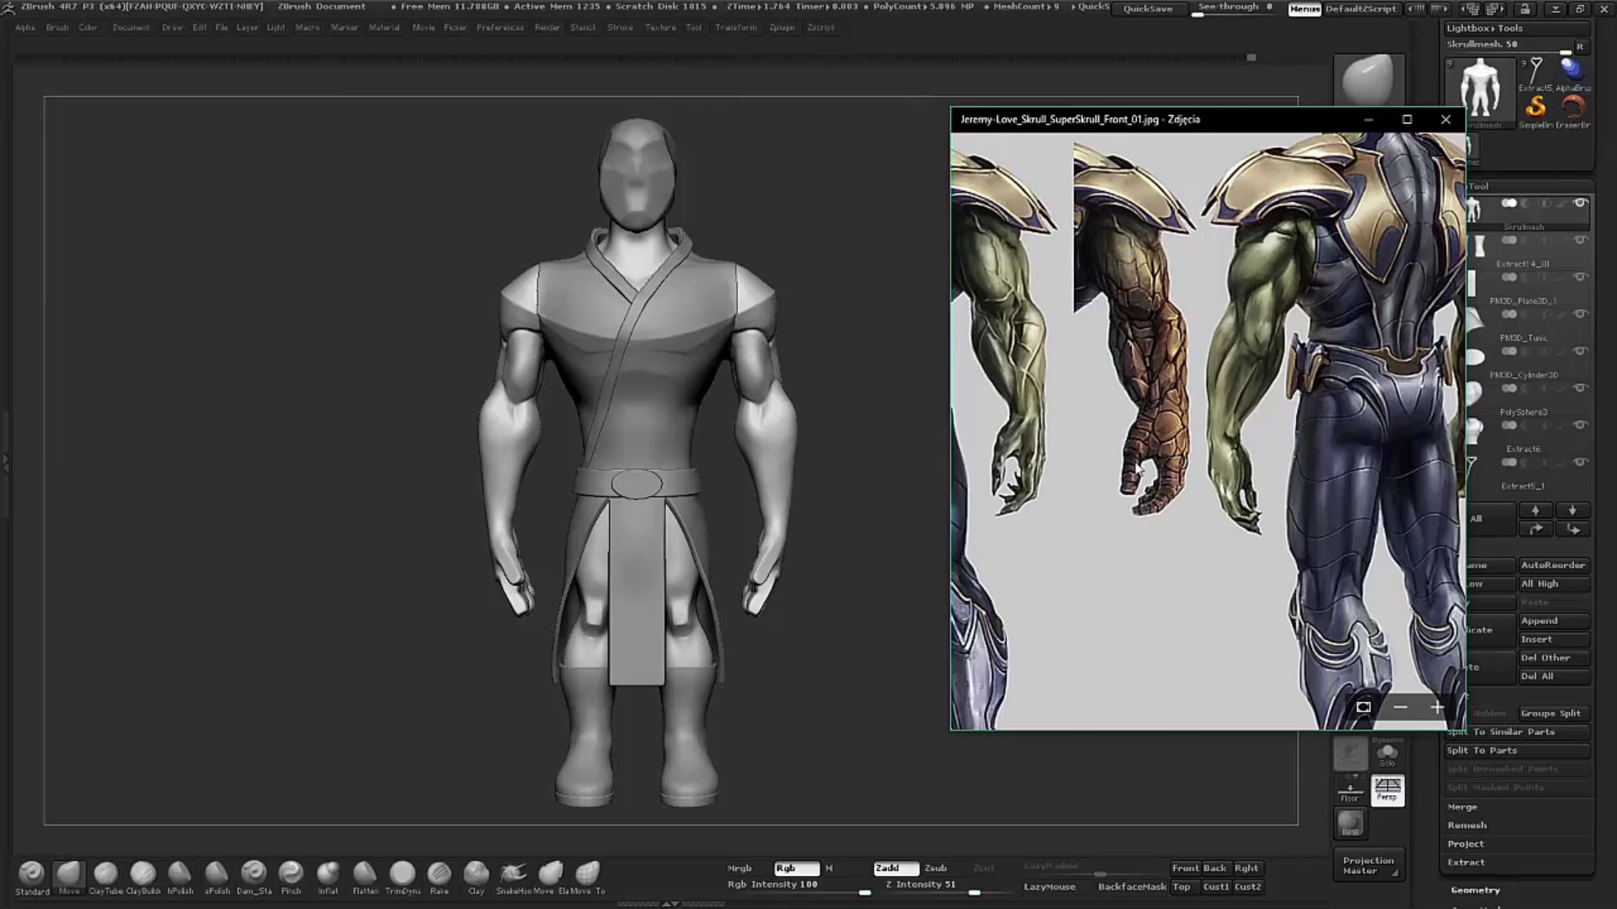
pyautogui.scroll(-2, 1157, 498)
pyautogui.scroll(-1, 1157, 498)
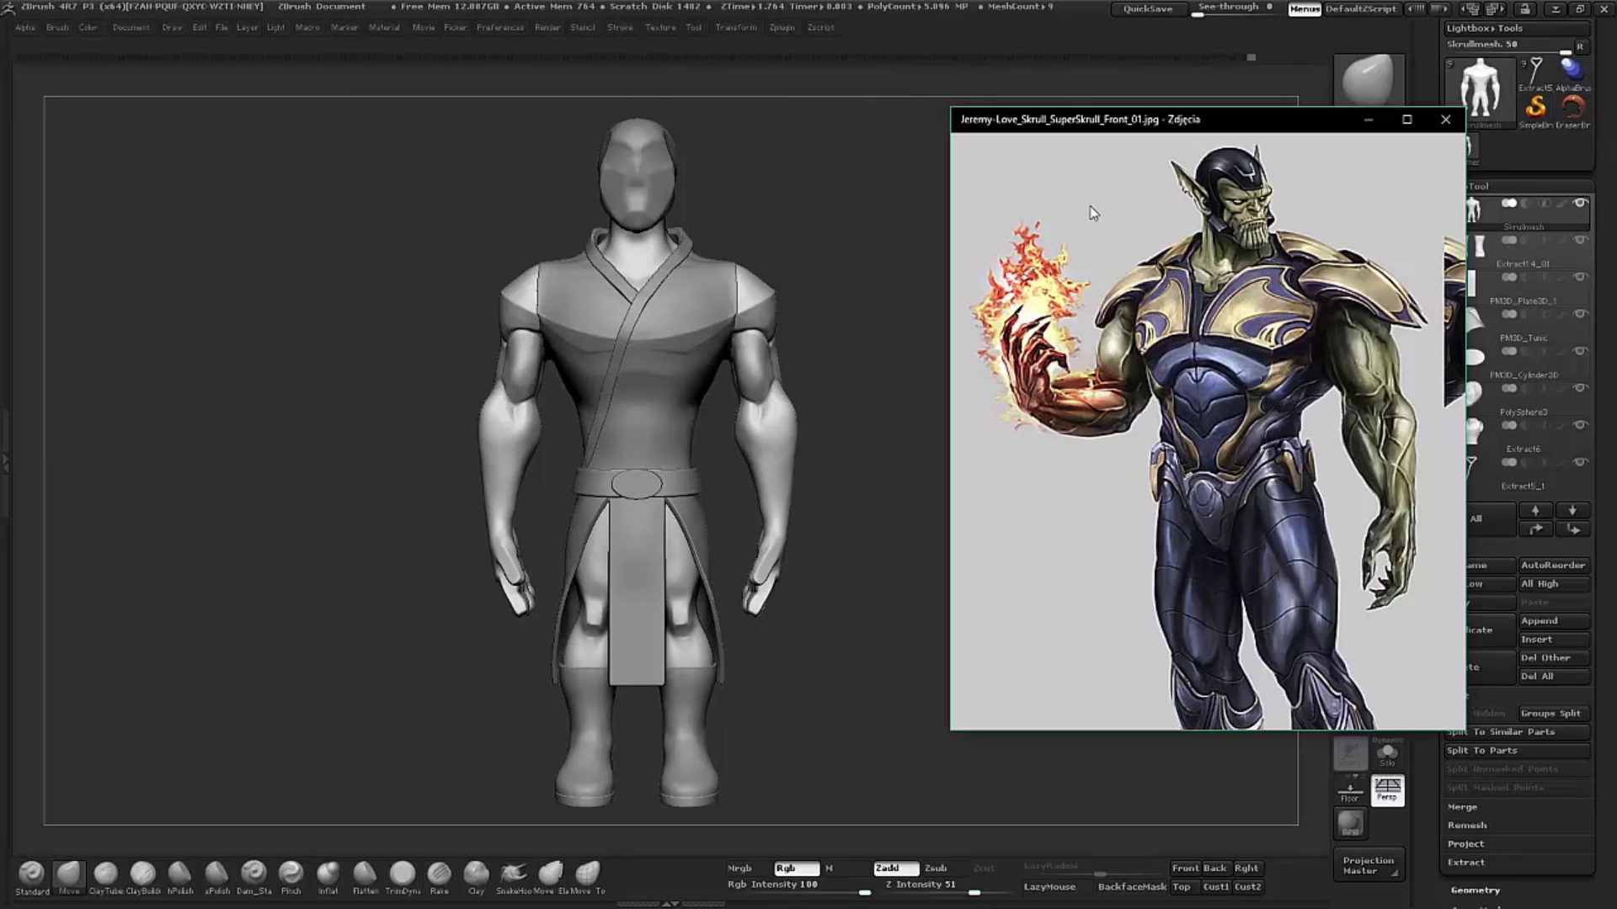
pyautogui.click(842, 413)
# Step: Rotate the full-body character slightly to show more of its side
pyautogui.moveTo(841, 414)
pyautogui.mouseDown()
pyautogui.moveTo(925, 412)
pyautogui.moveTo(878, 415)
pyautogui.mouseUp()
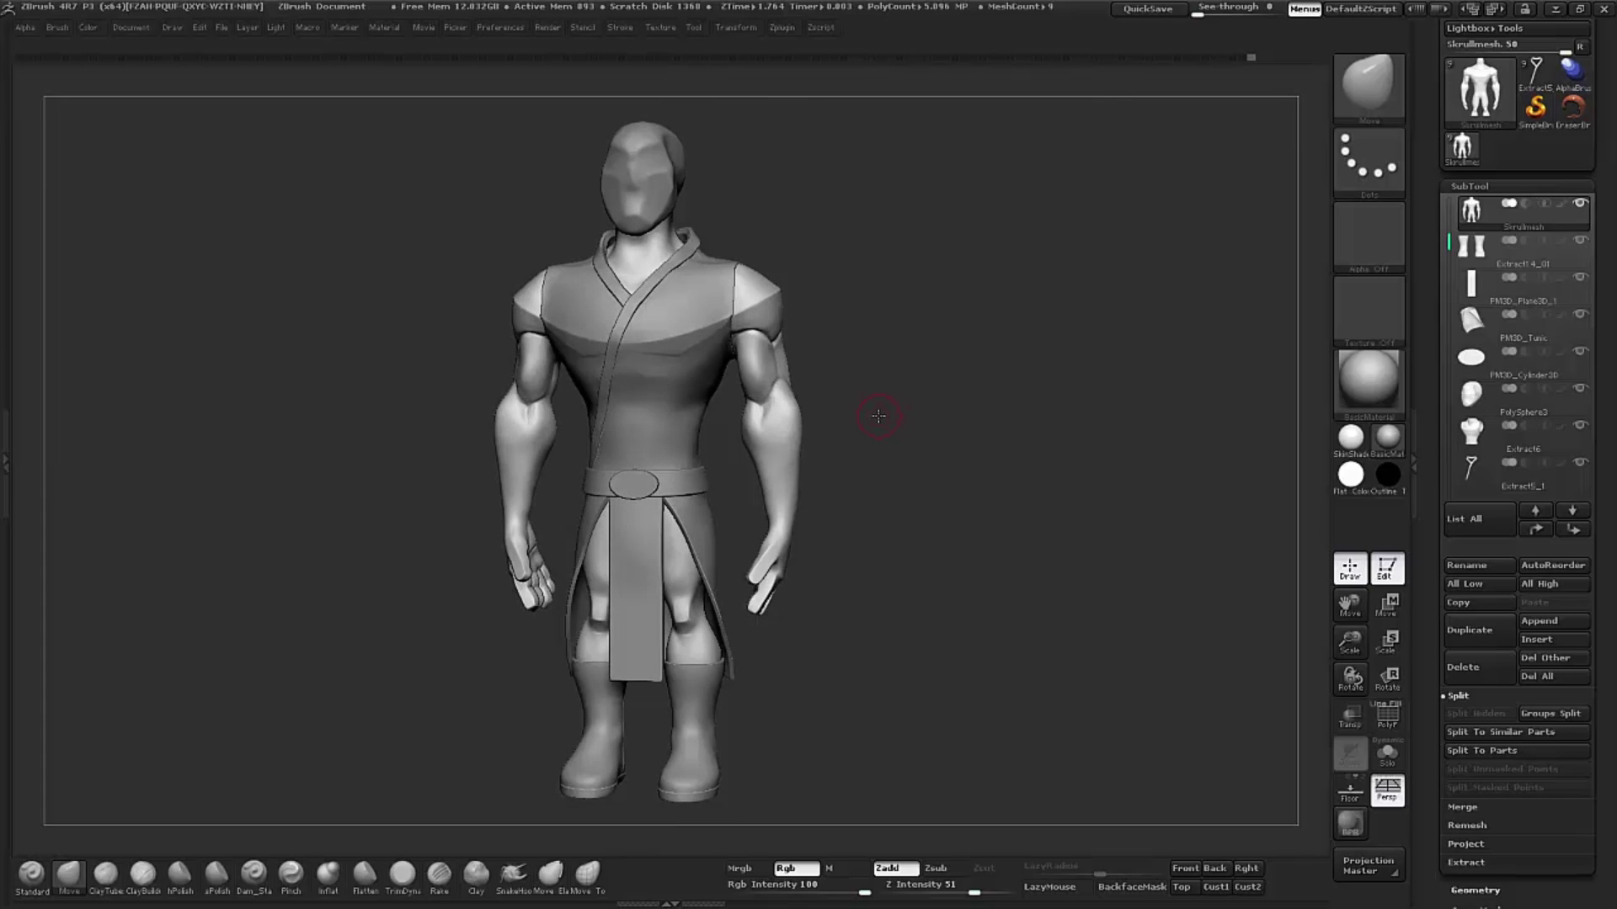
pyautogui.moveTo(946, 480); pyautogui.dragTo(945, 483)
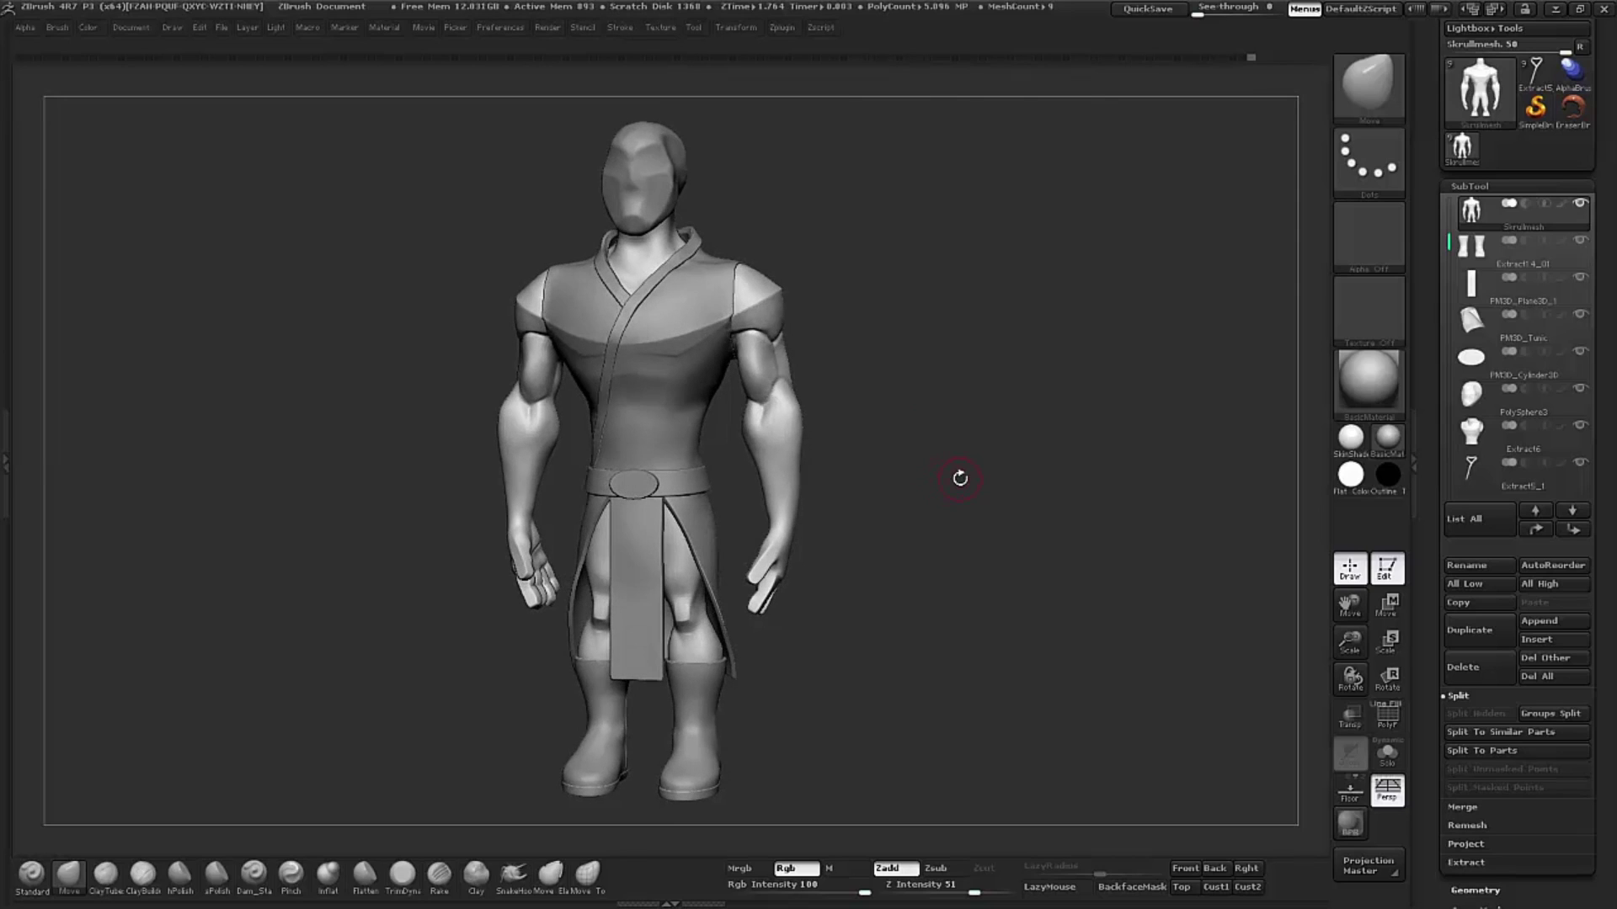